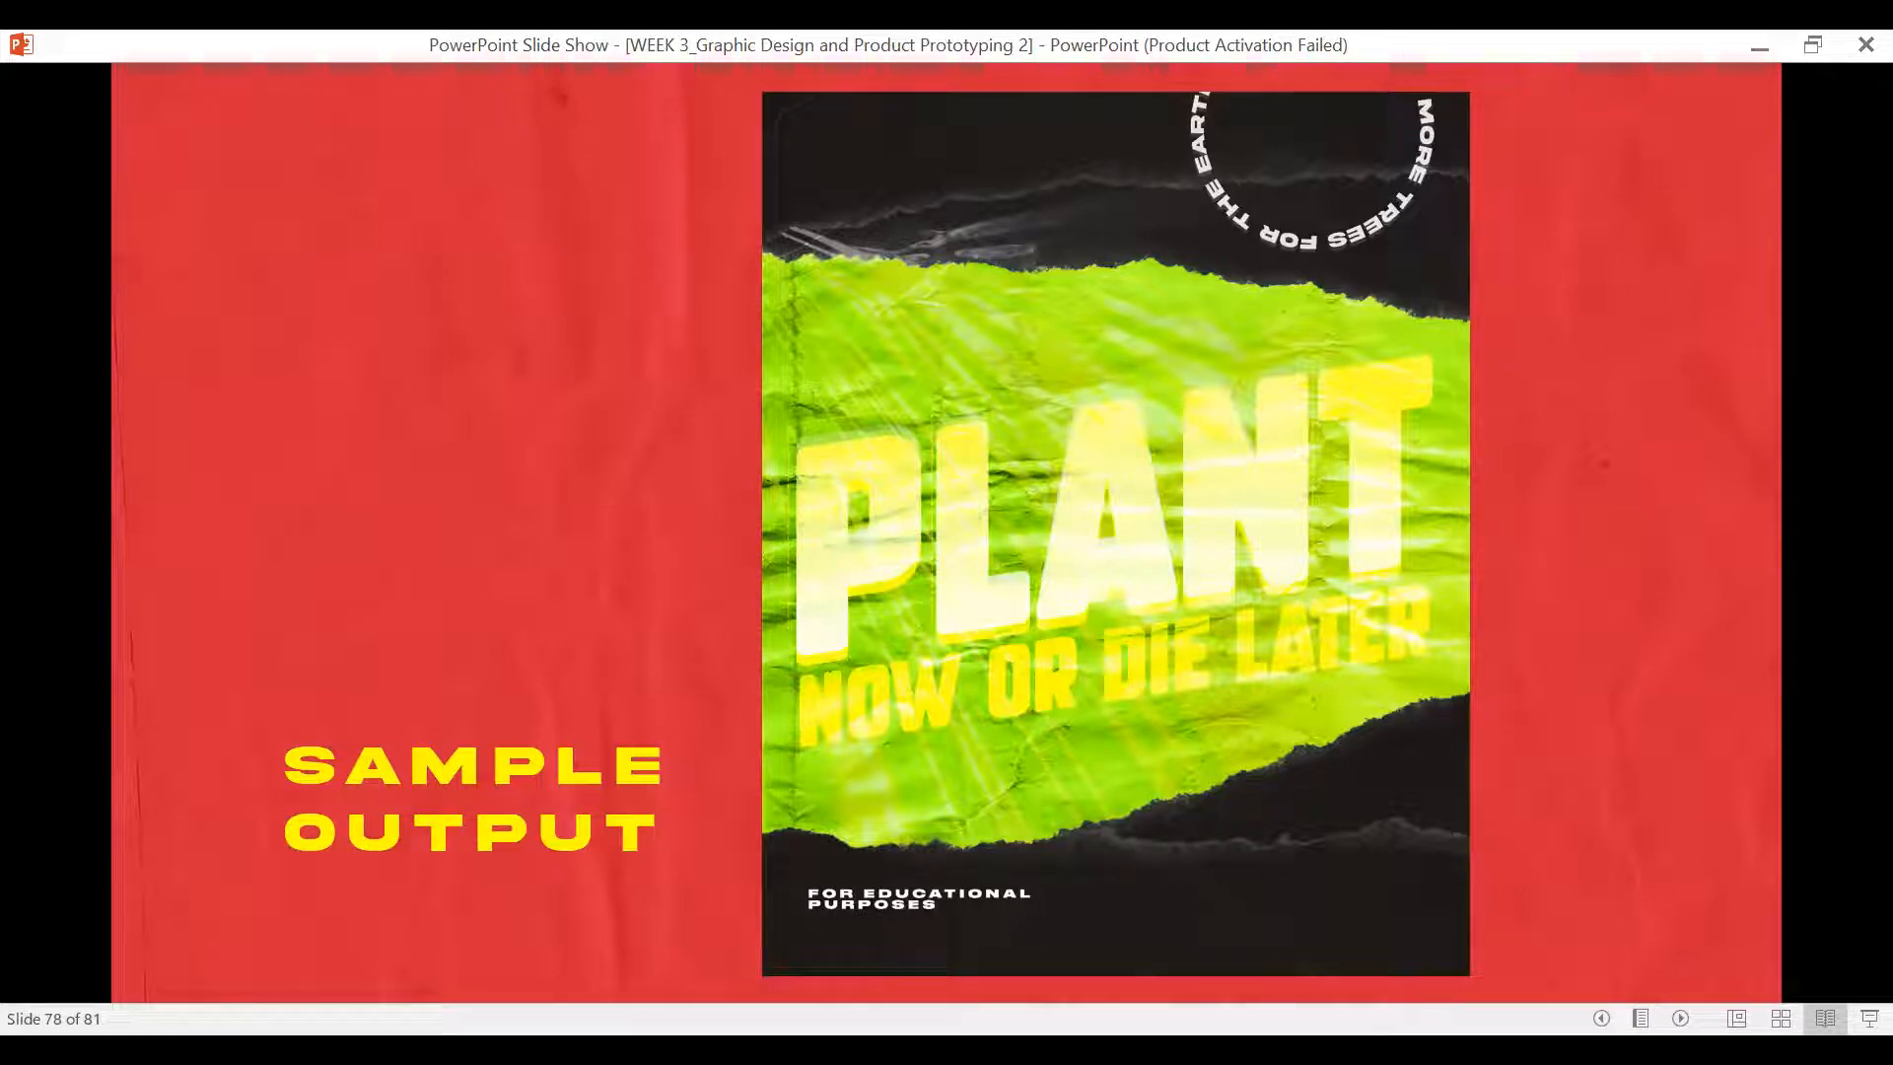
Page forward from the sample output slide through the grunge trend slide and reveal all five items on the STEPS slide.
{"action": "key", "text": "Right"}
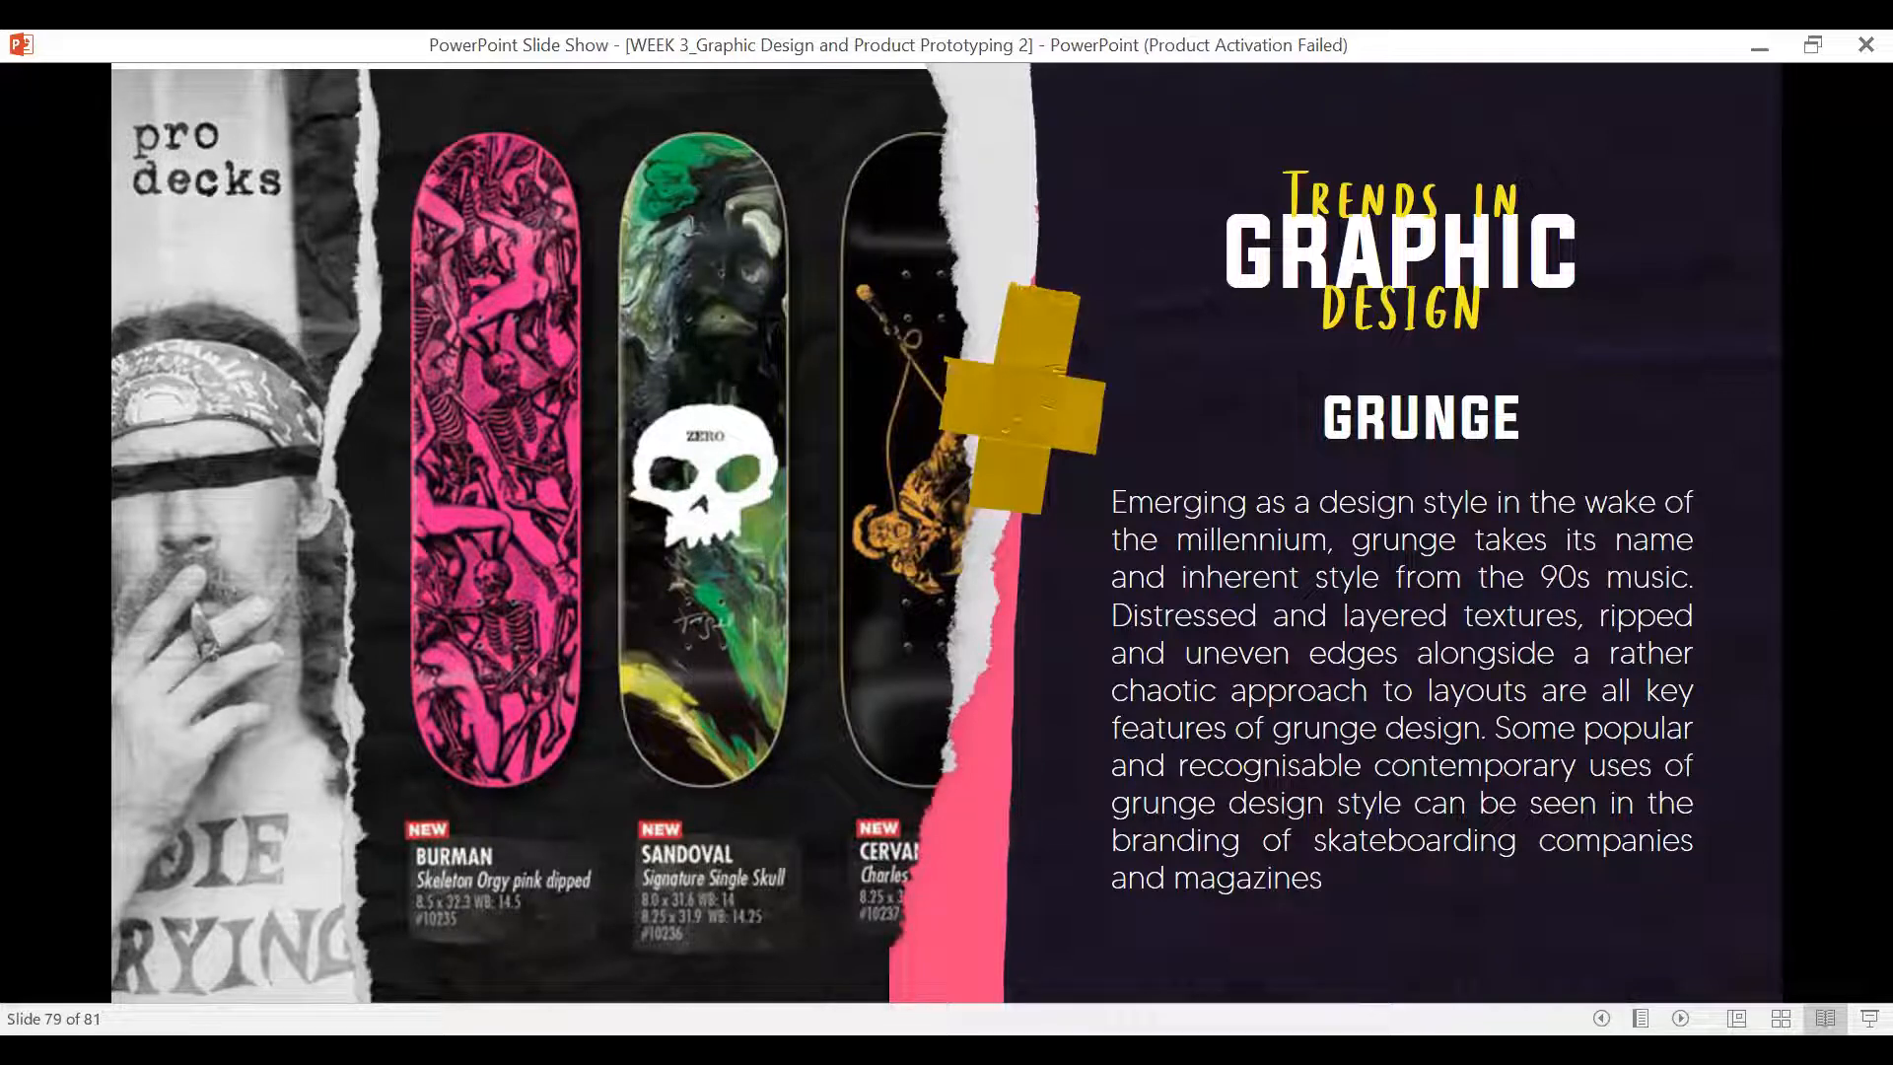
{"action": "key", "text": "Right"}
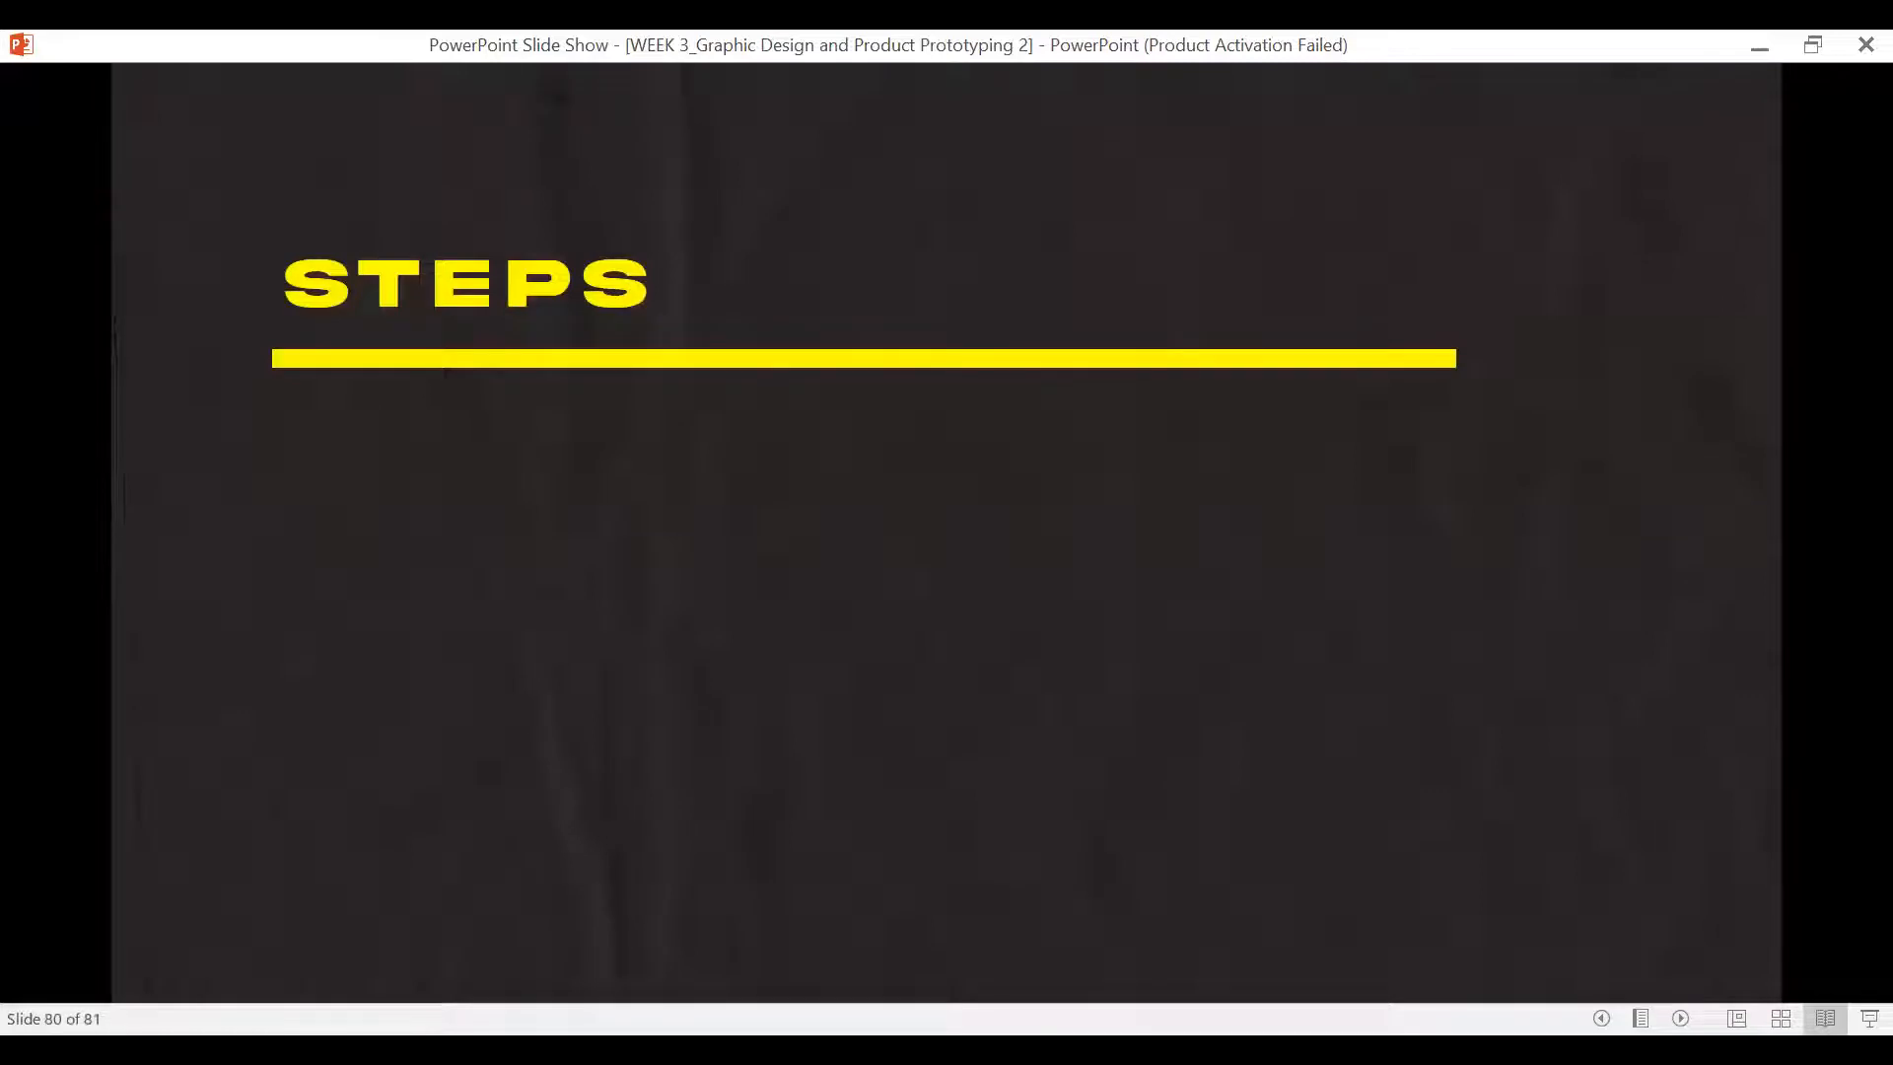
{"action": "key", "text": "Right"}
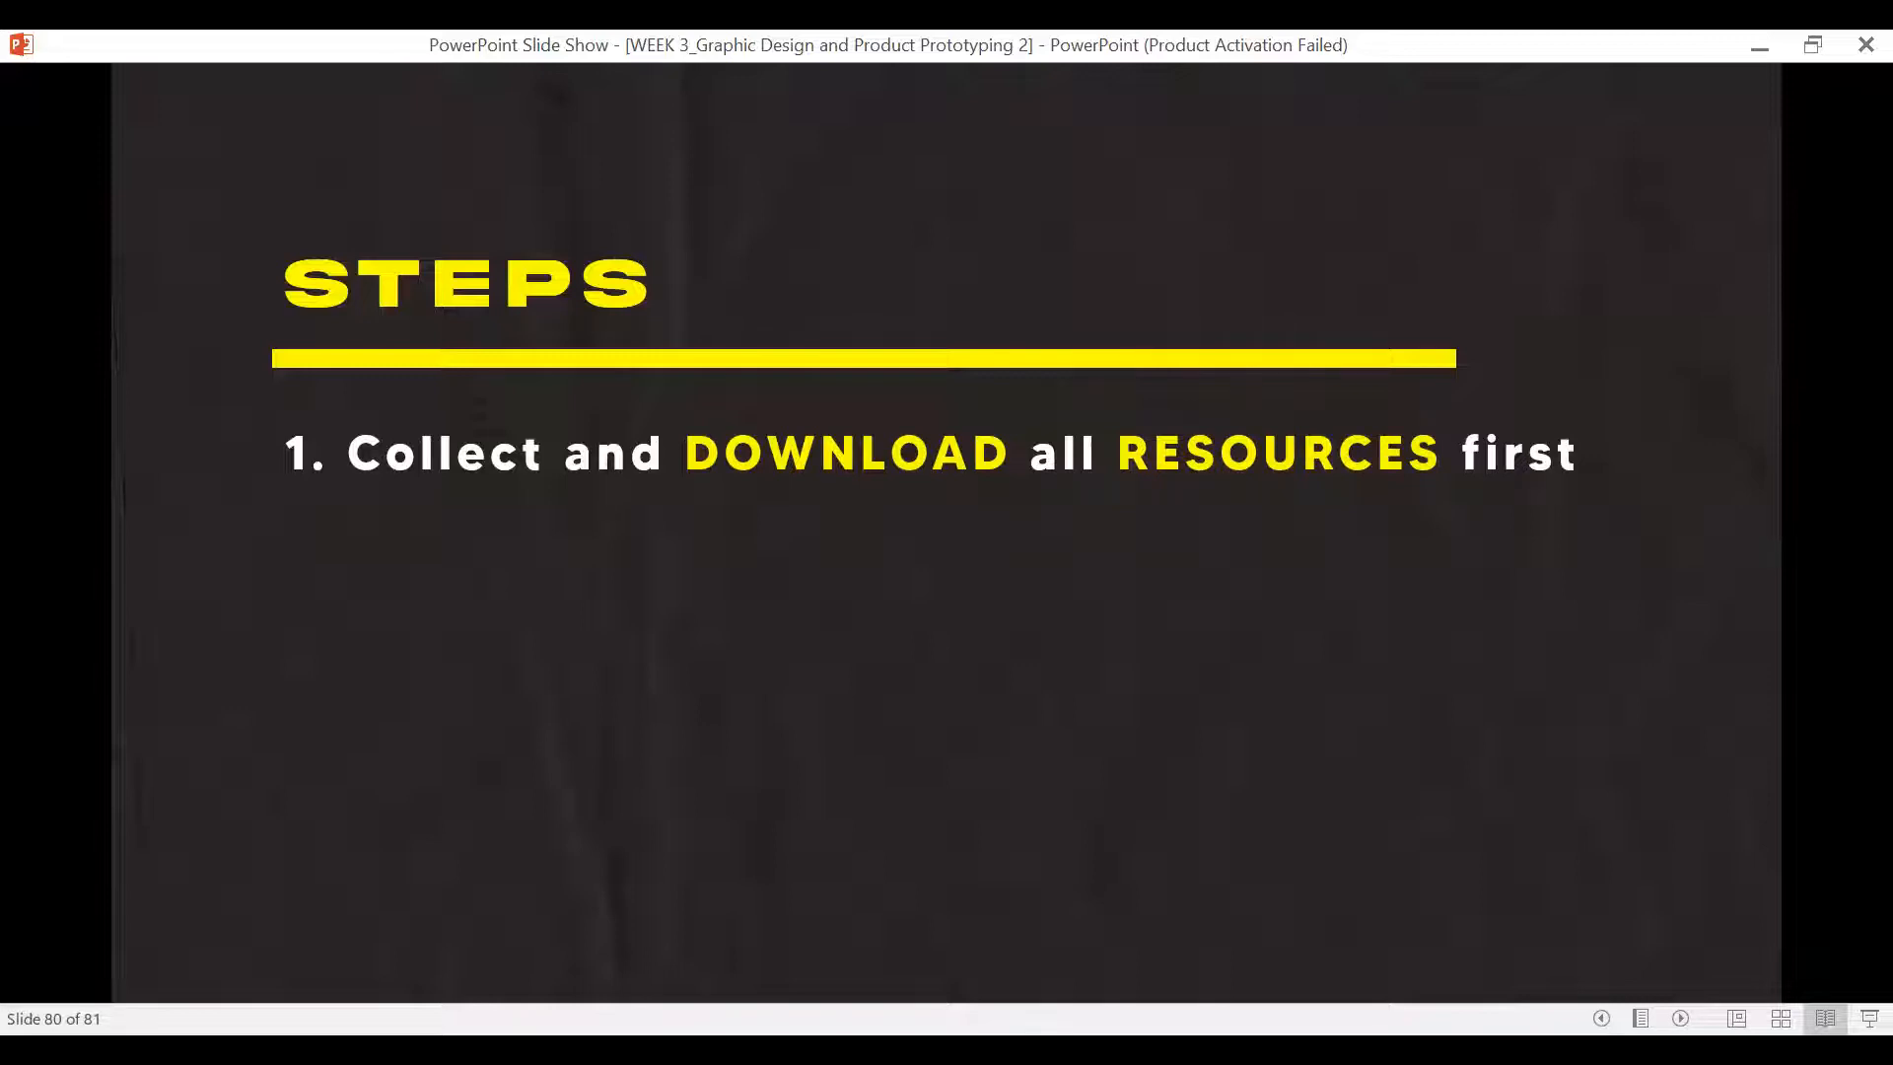
{"action": "key", "text": "Right"}
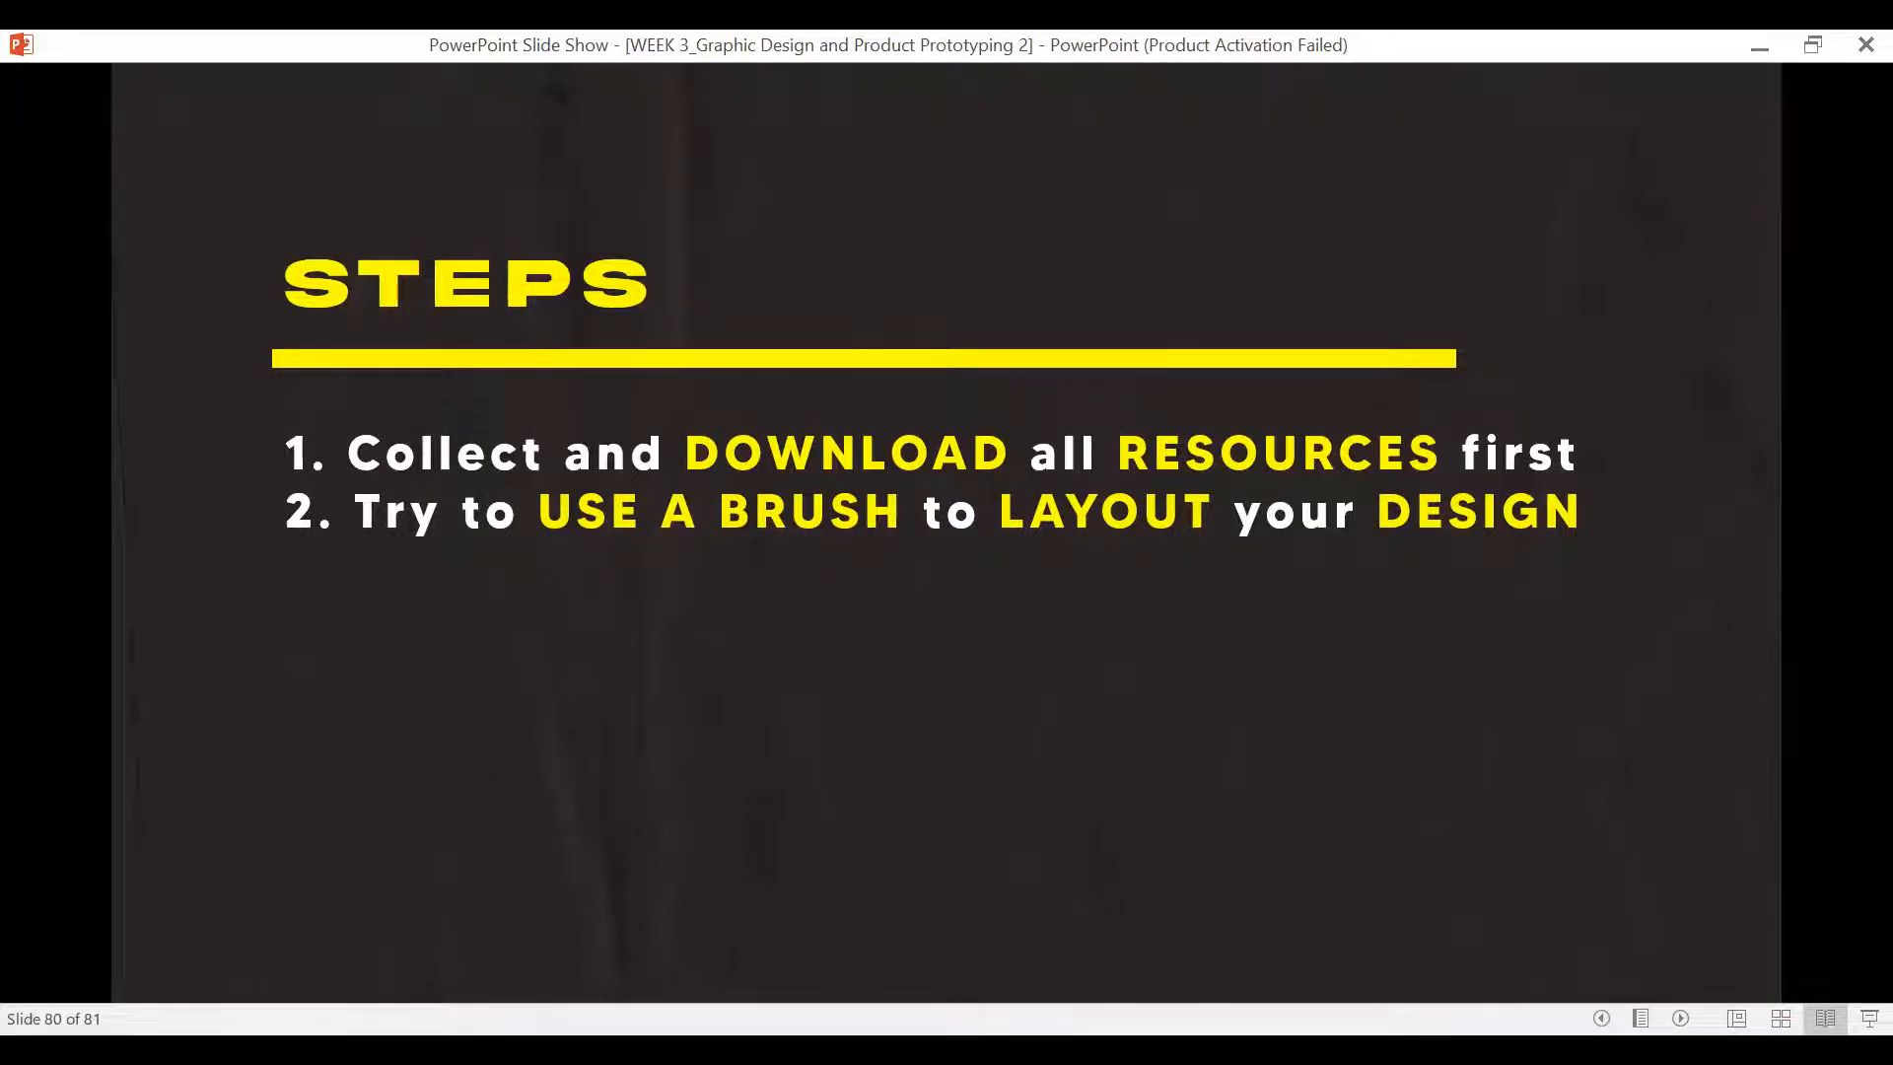
{"action": "key", "text": "Right"}
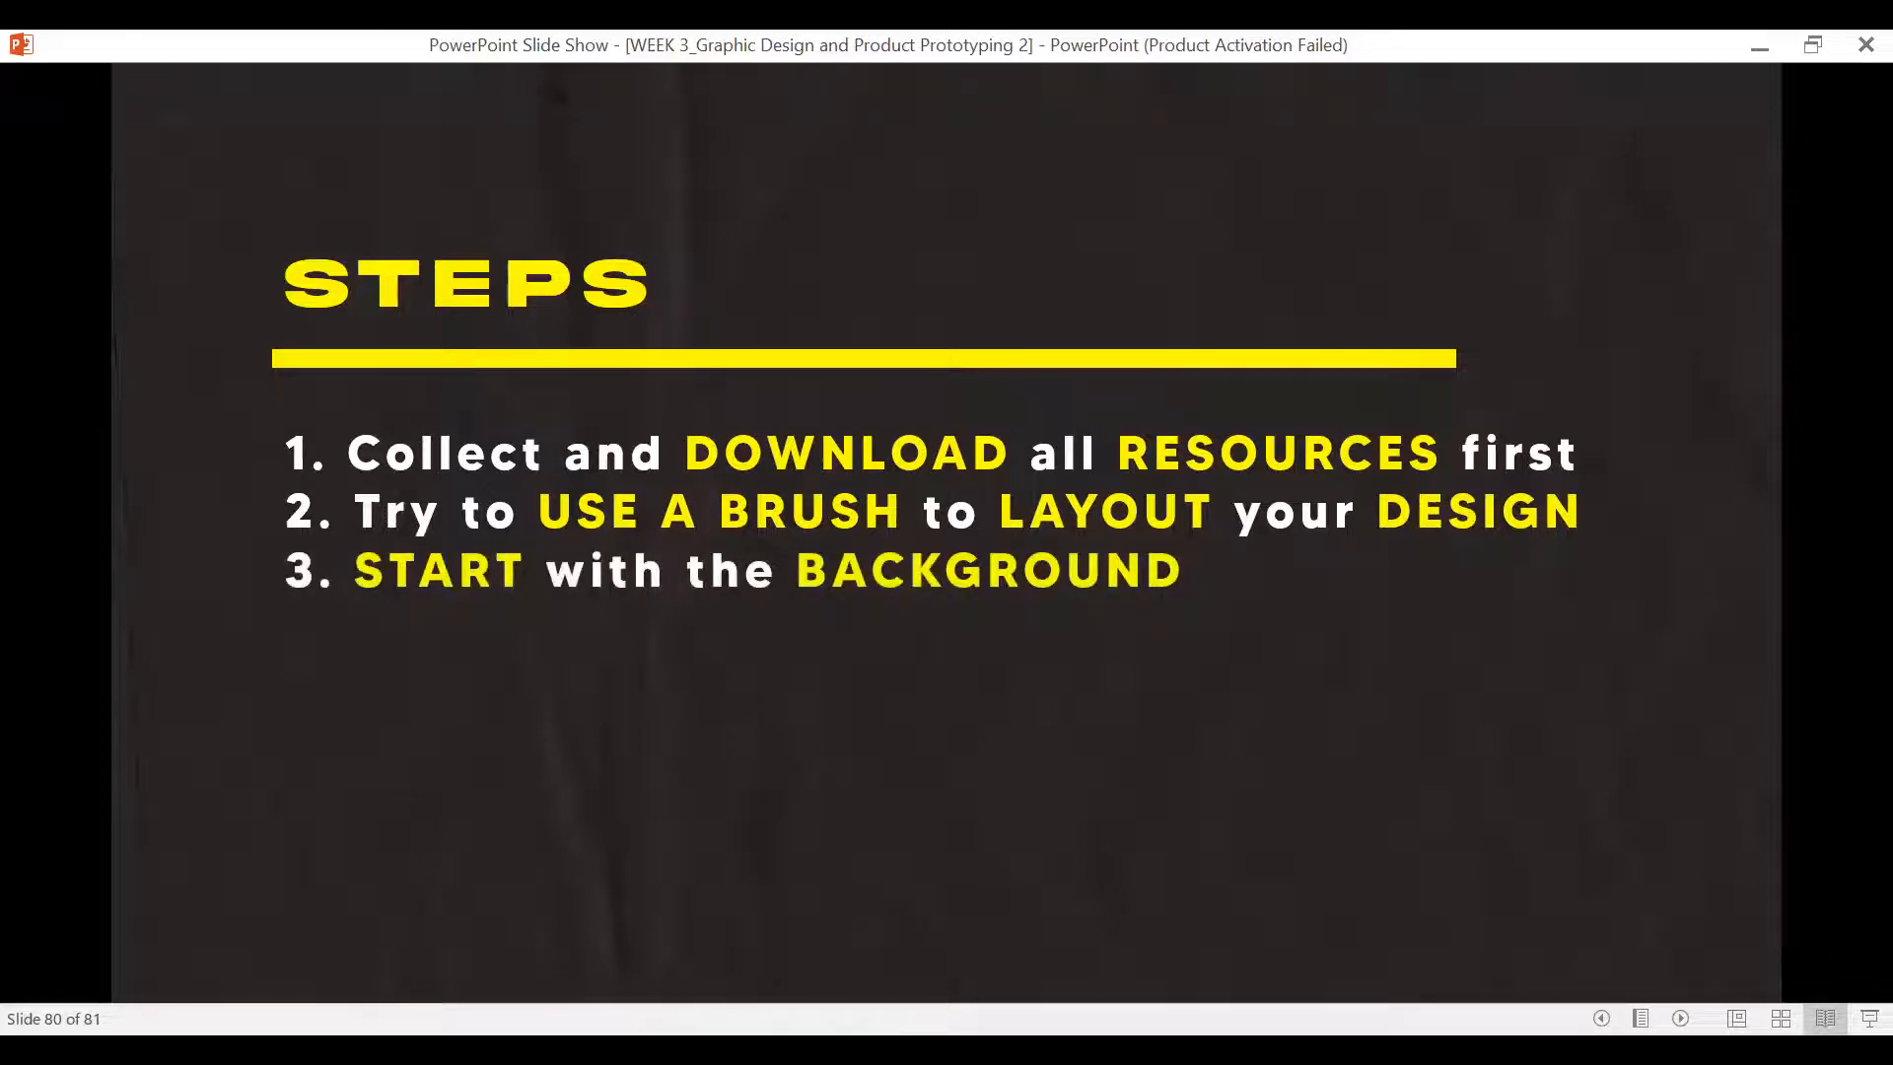
{"action": "key", "text": "Right"}
{"action": "key", "text": "Right"}
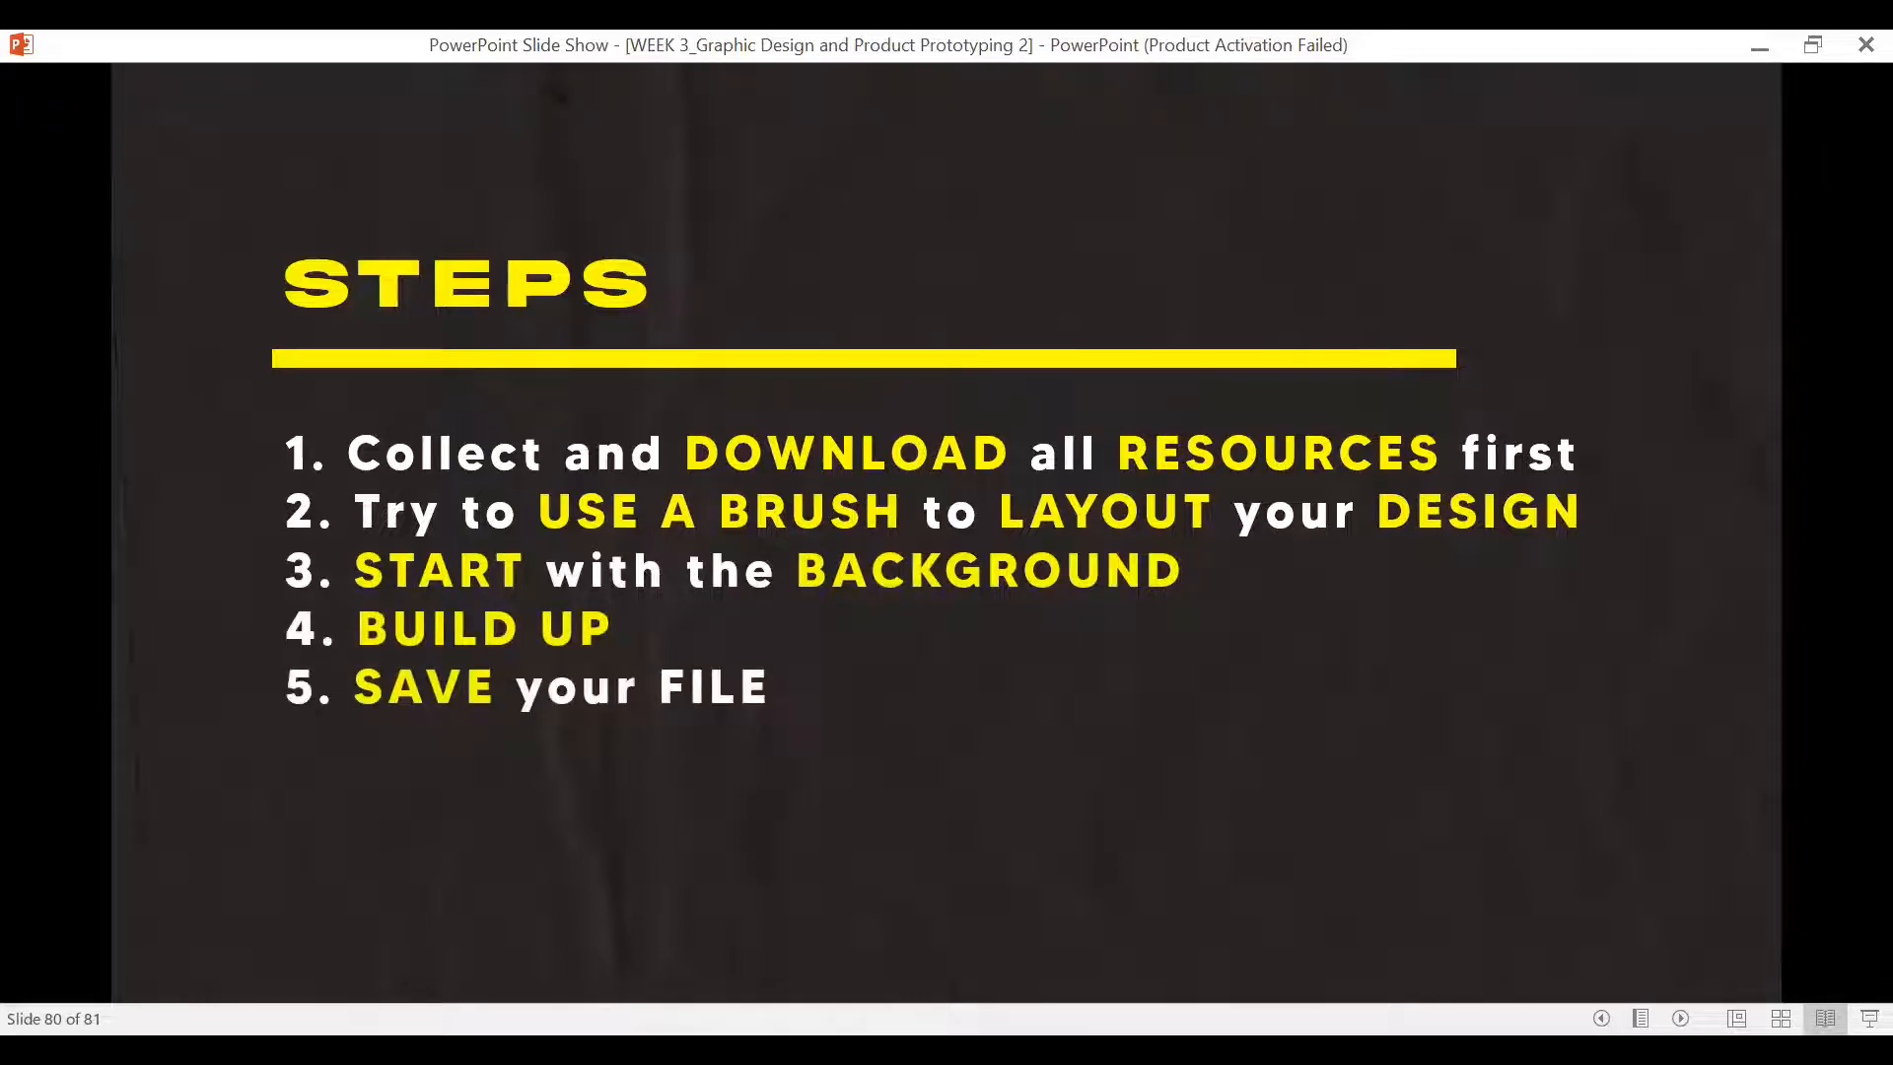
Page back through the STEPS list items toward the earlier slides.
{"action": "key", "text": "Left"}
{"action": "key", "text": "Left"}
{"action": "key", "text": "Left"}
{"action": "key", "text": "Left"}
{"action": "key", "text": "Left"}
{"action": "key", "text": "Left"}
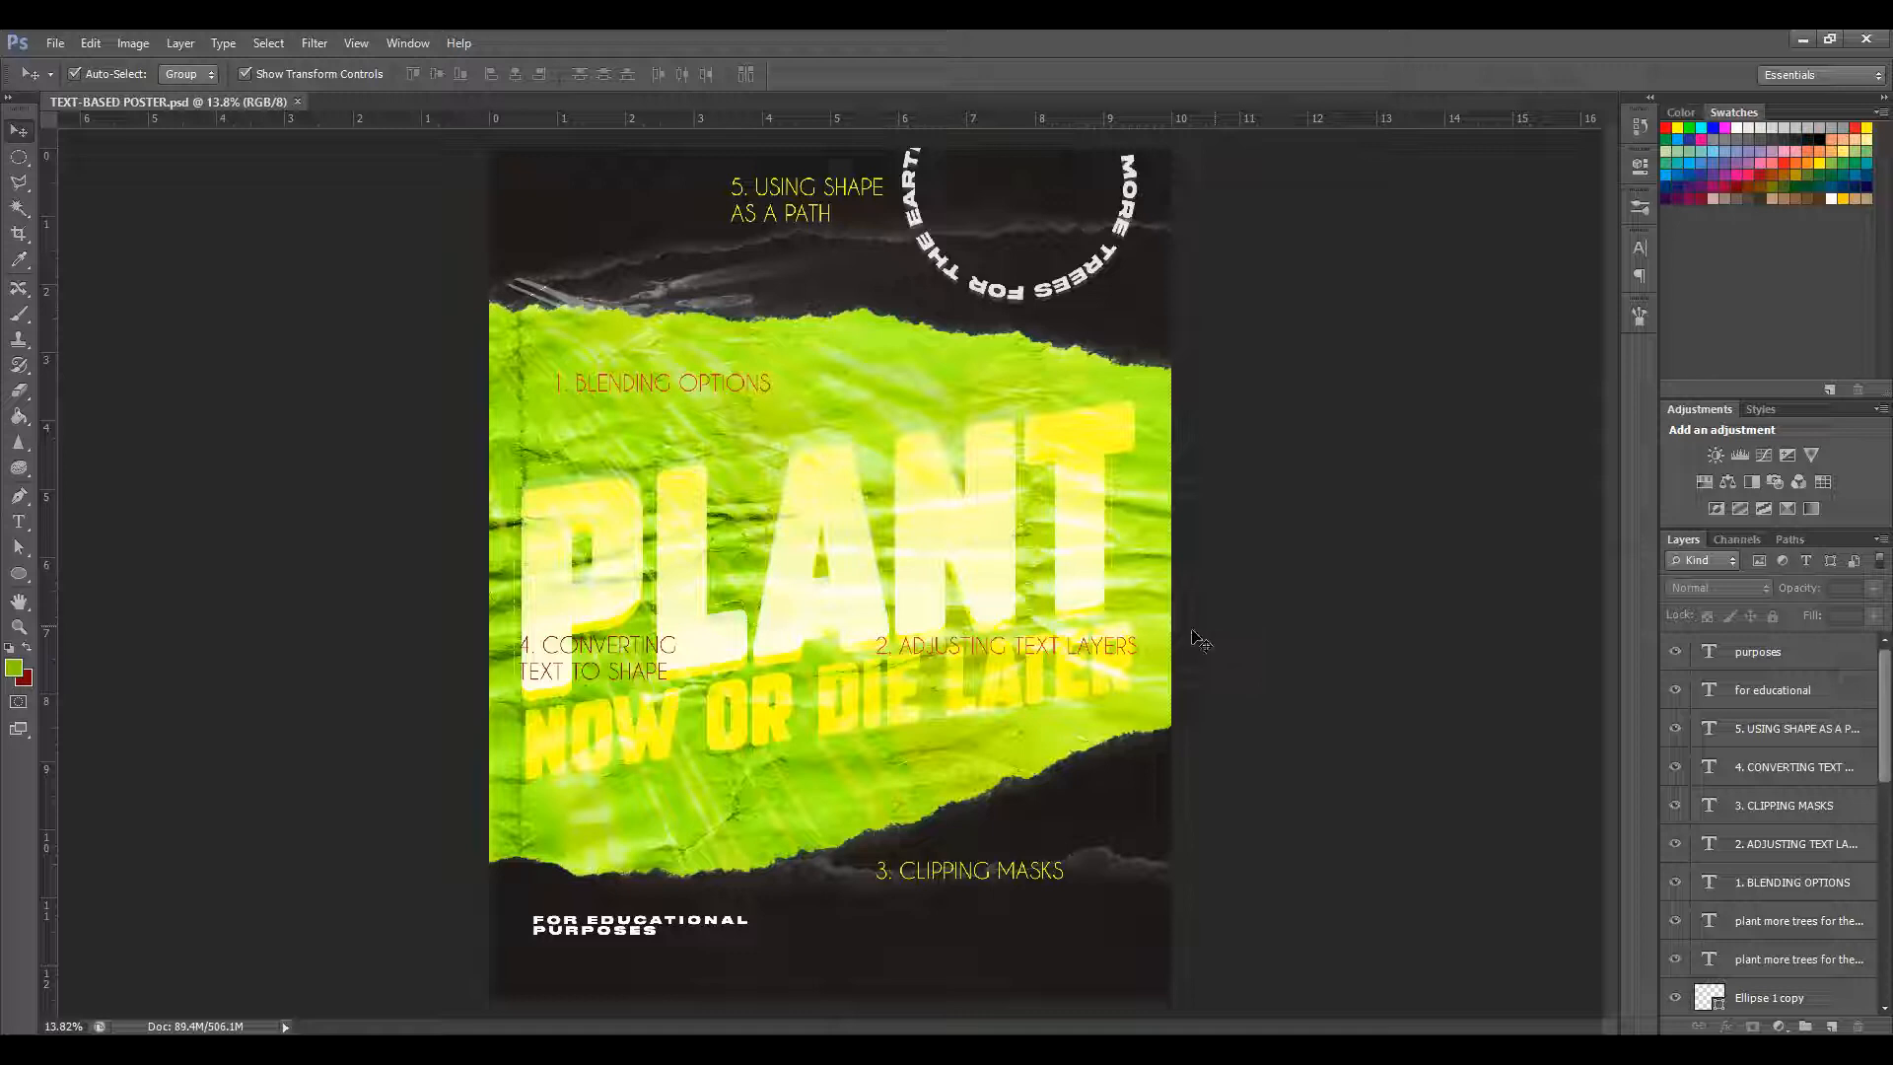
In Photoshop, go through the numbered technique labels on the finished poster, from blending options to using shape as a path, and clear the selection.
{"action": "left_click", "coordinate": [741, 386]}
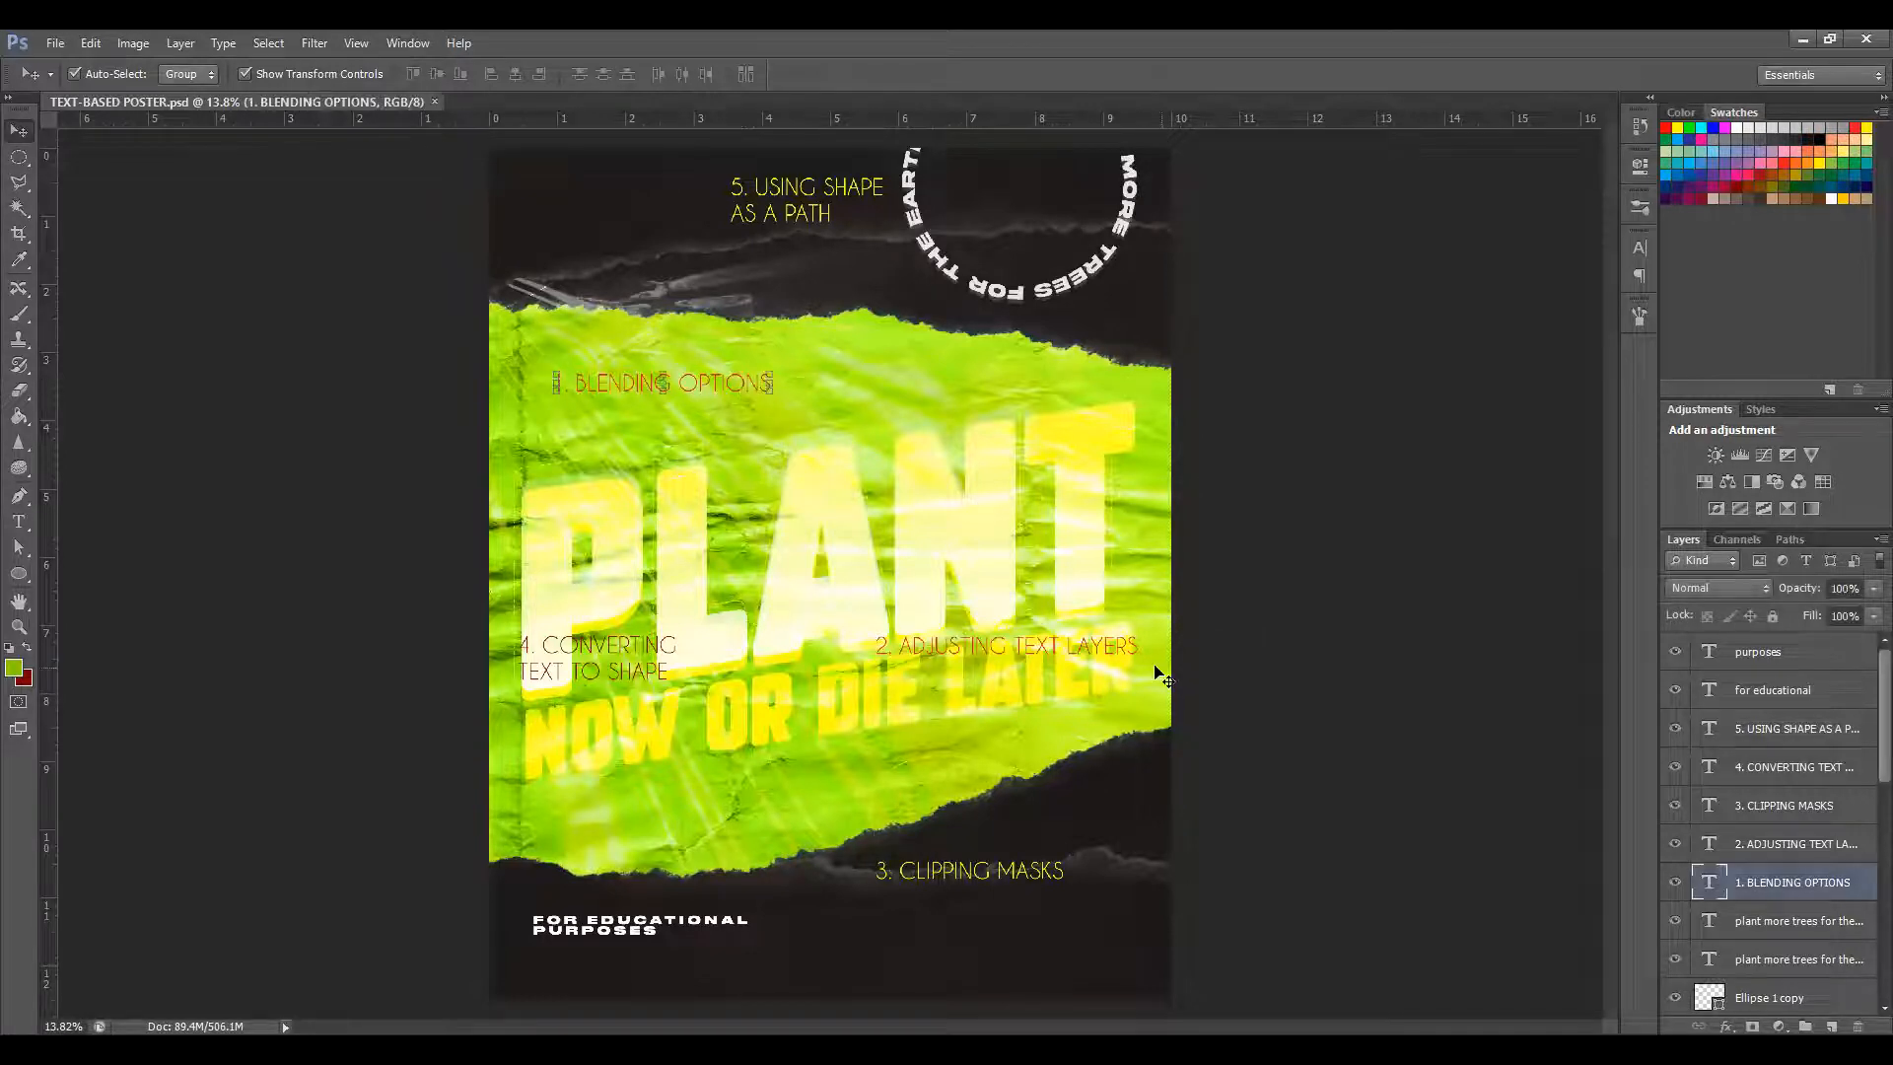
{"action": "left_click", "coordinate": [1095, 658]}
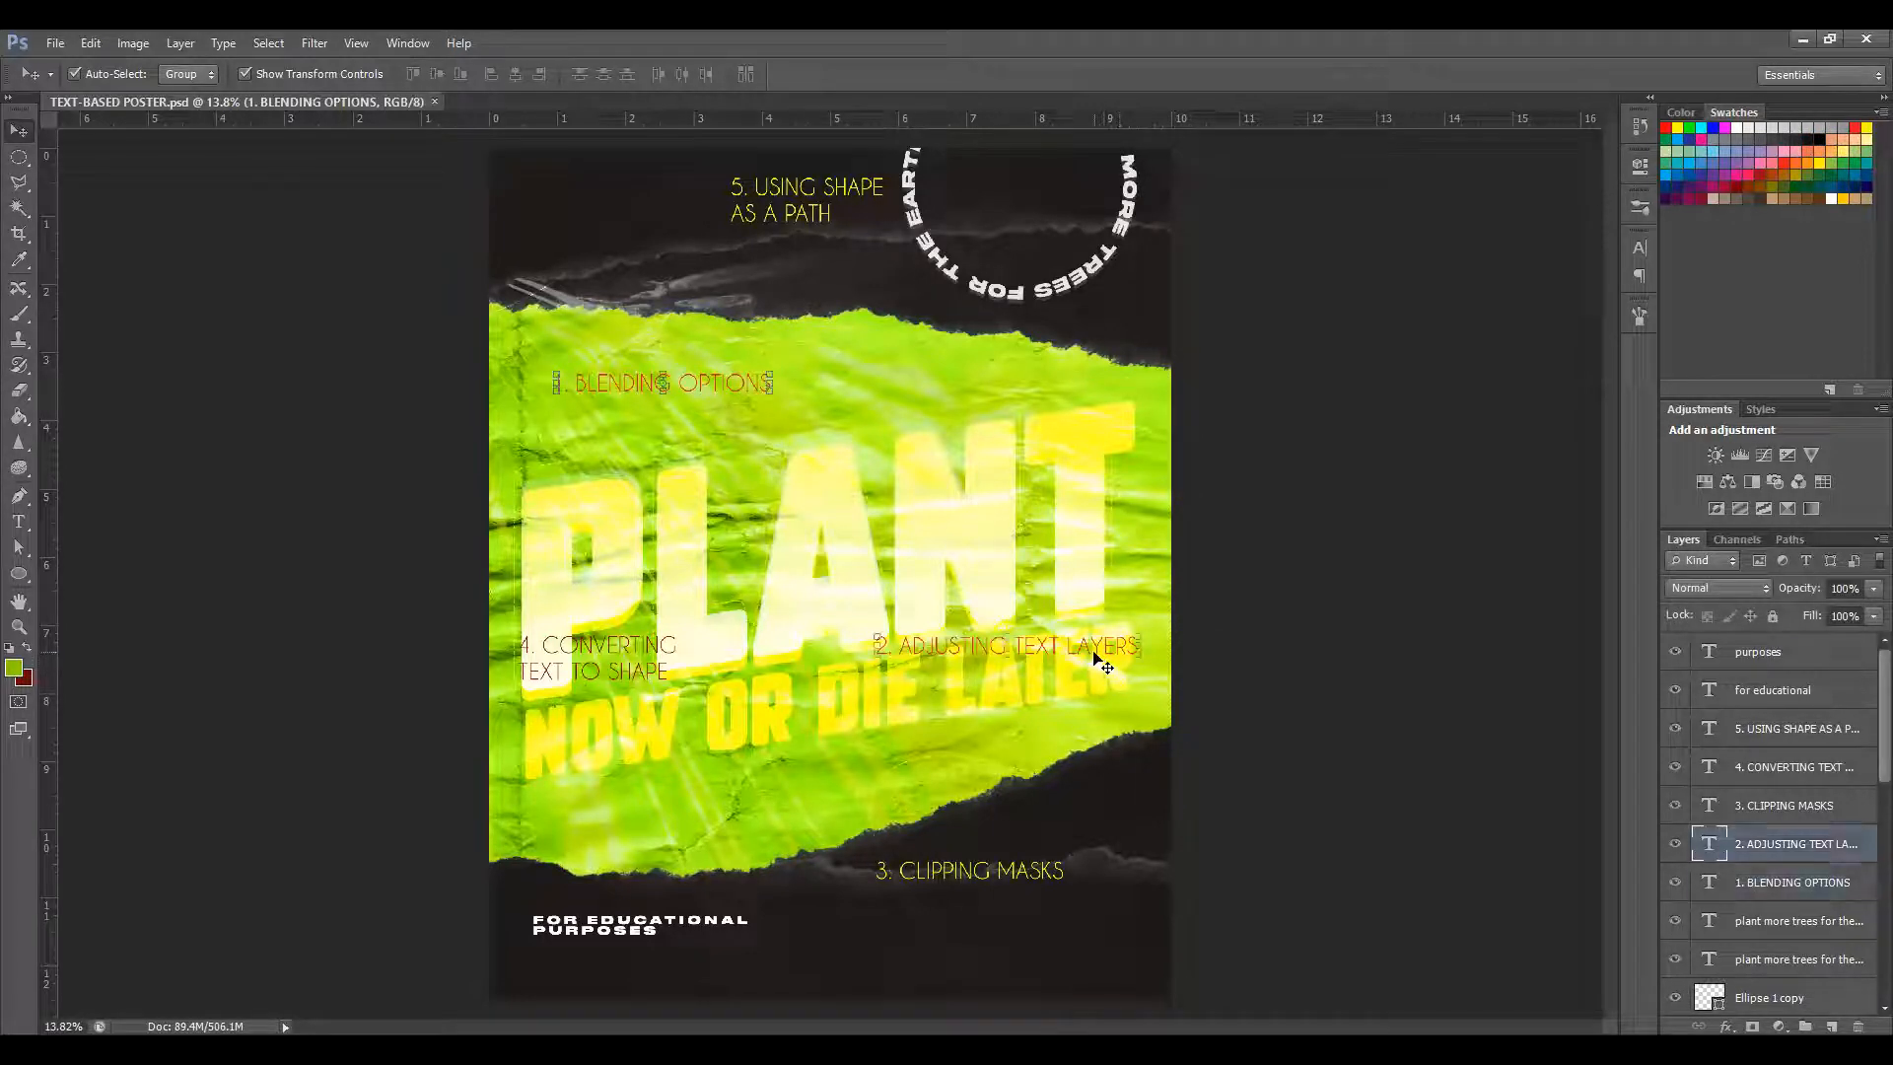
{"action": "left_click", "coordinate": [942, 872]}
{"action": "left_click", "coordinate": [601, 676]}
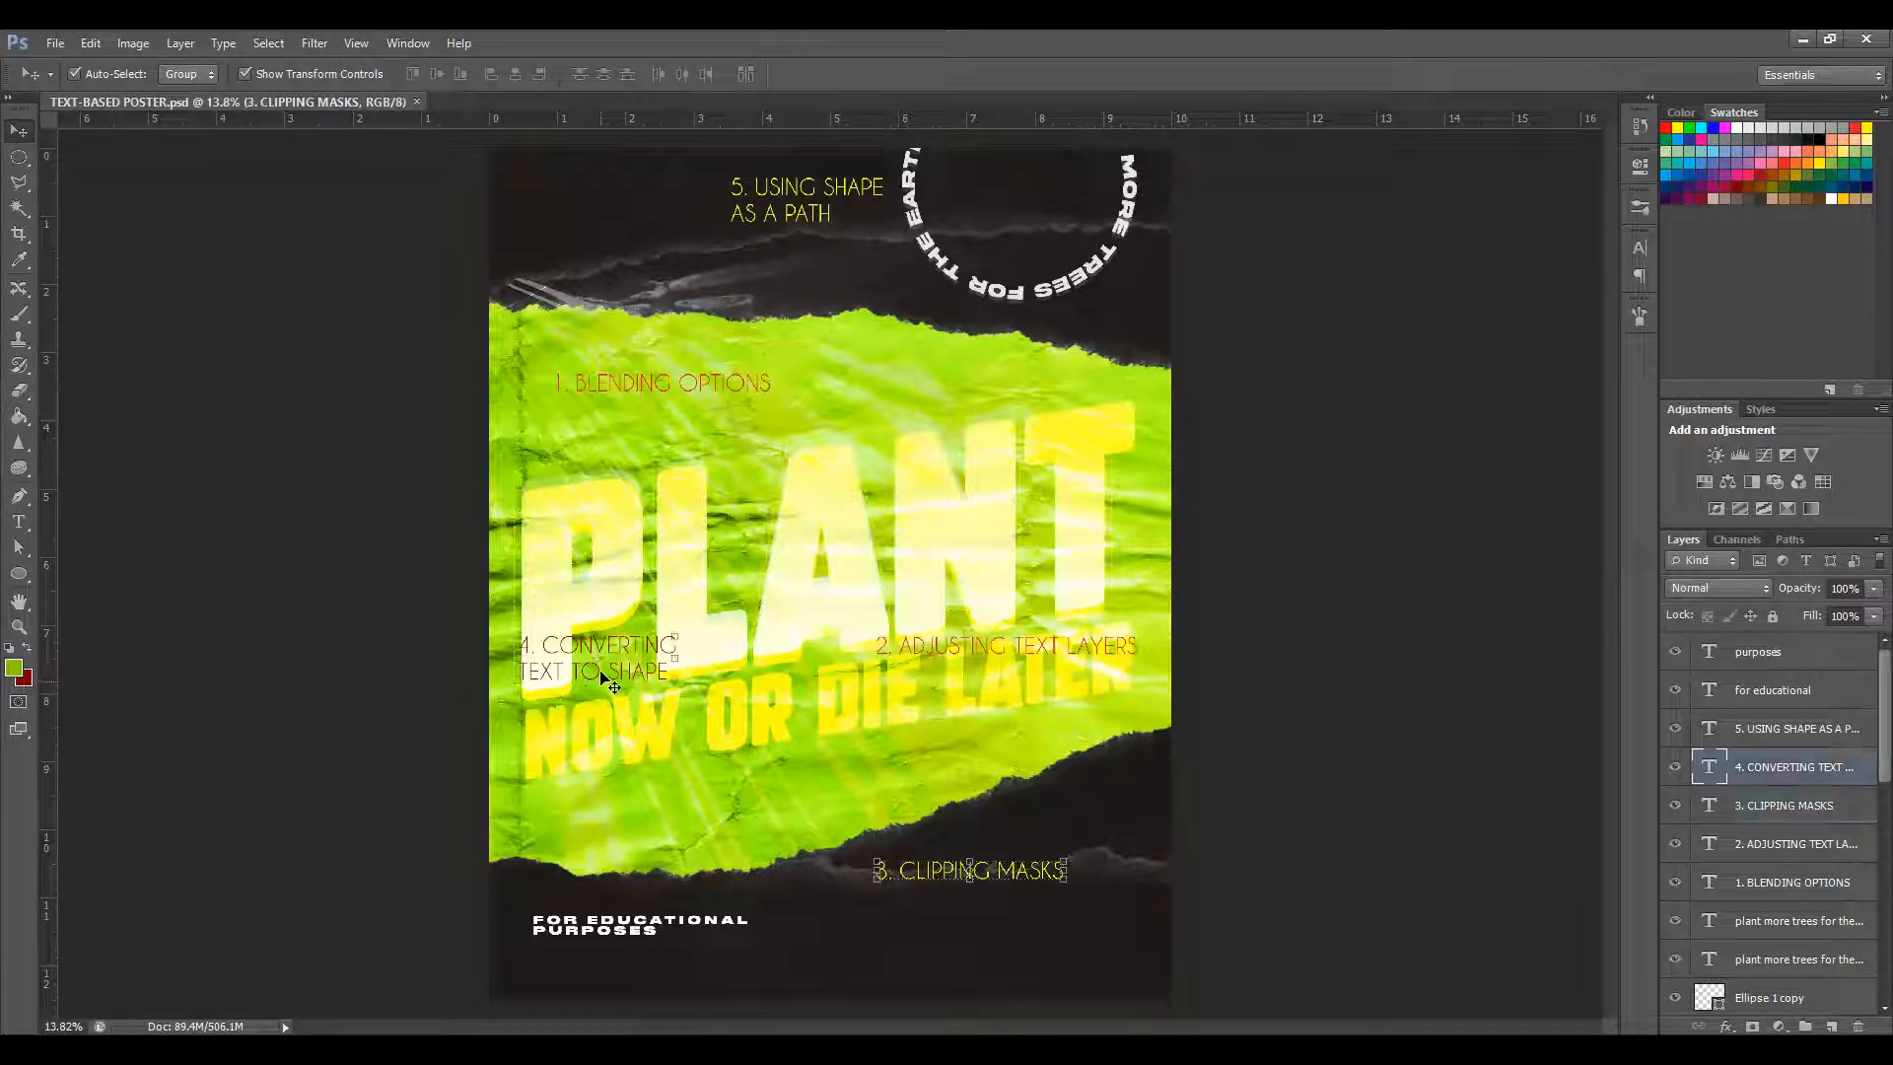
{"action": "left_click", "coordinate": [848, 189]}
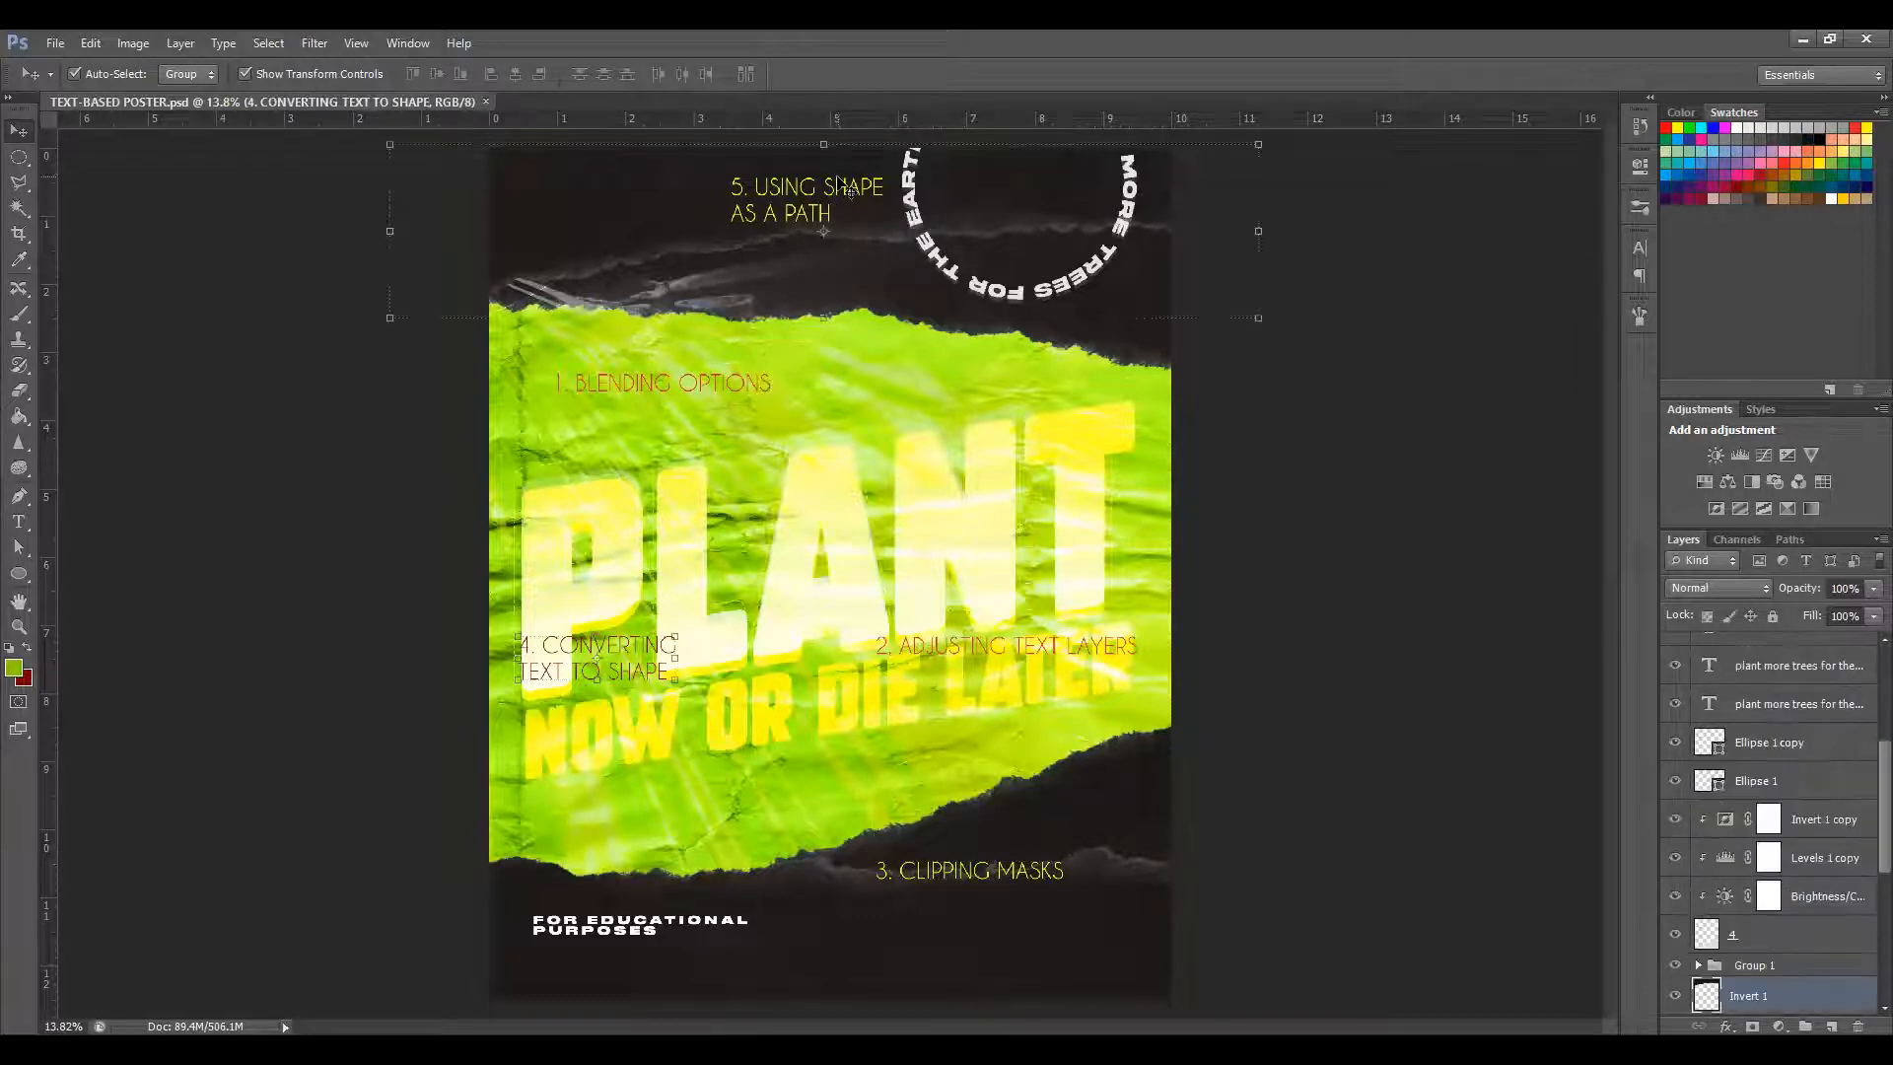
{"action": "left_click", "coordinate": [1434, 490]}
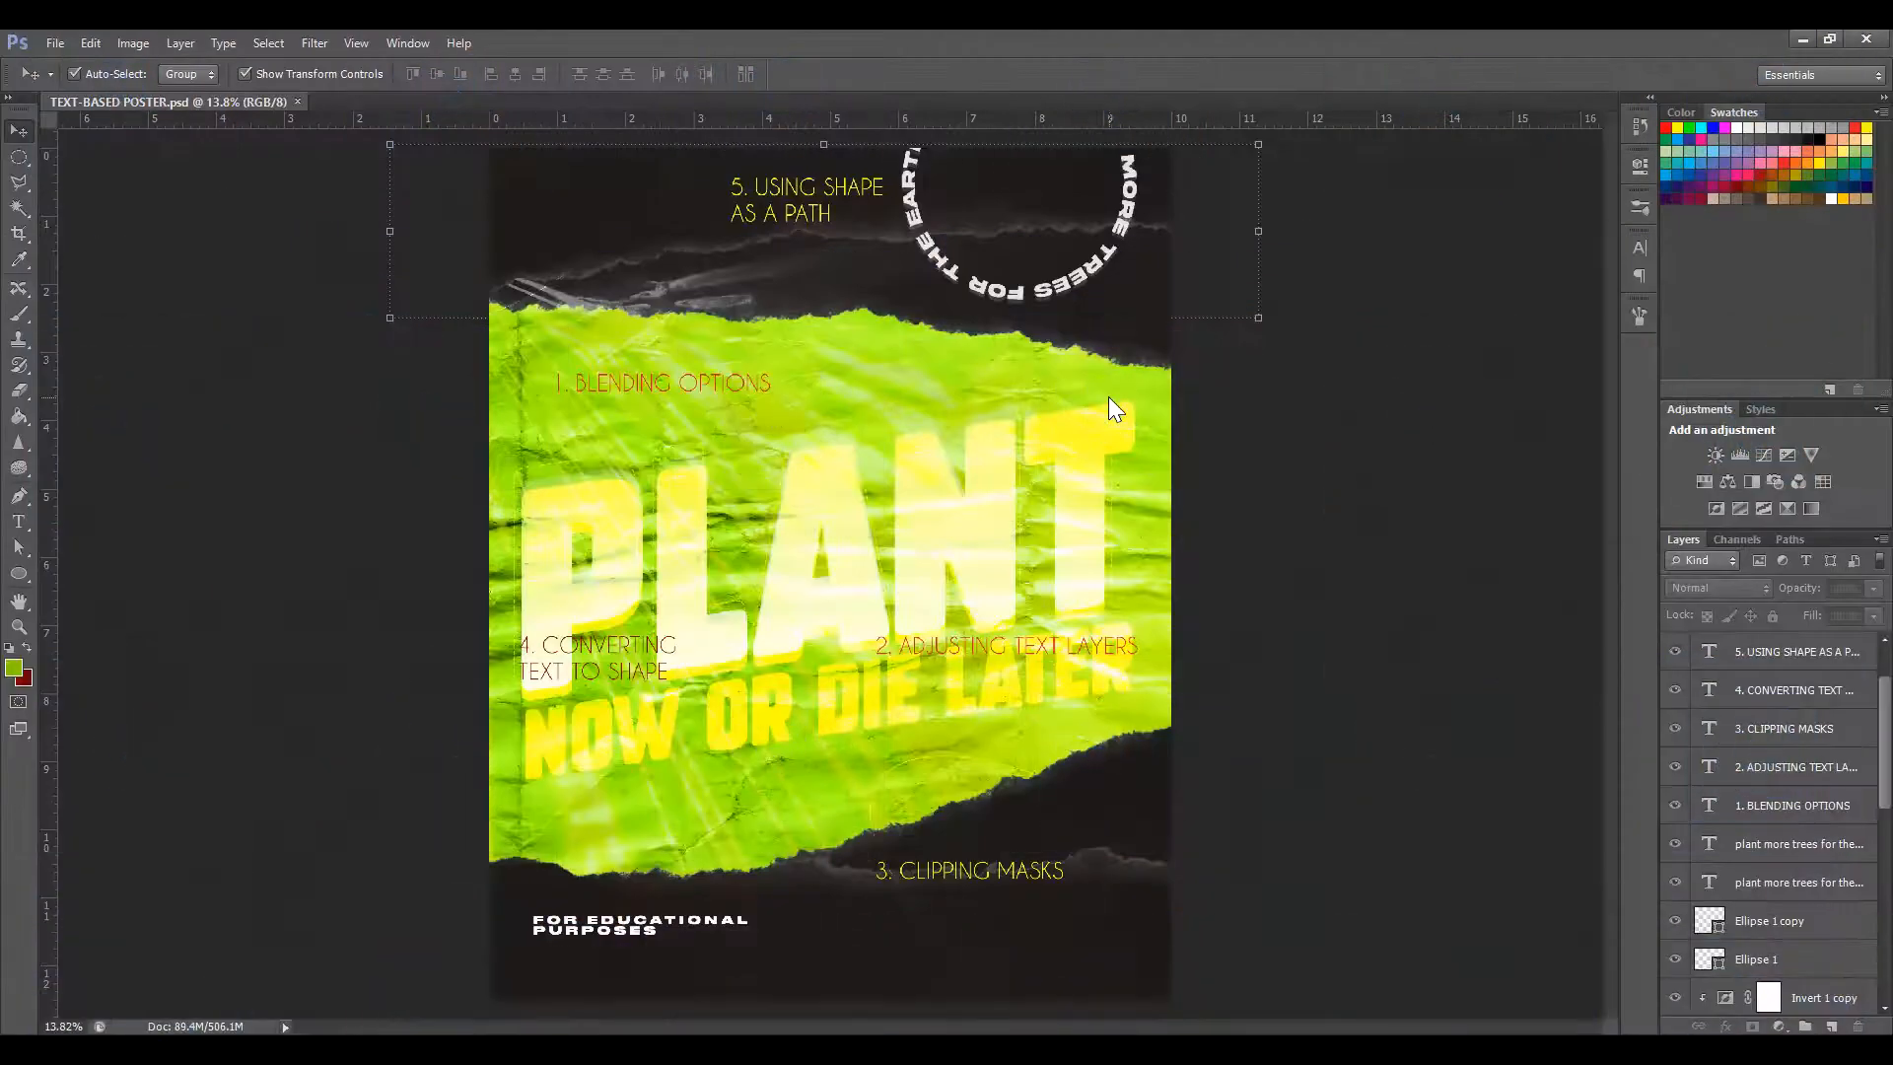
Start a new document named TEXT-BASED POSTER with its dimensions measured in inches.
{"action": "key", "text": "ctrl+n"}
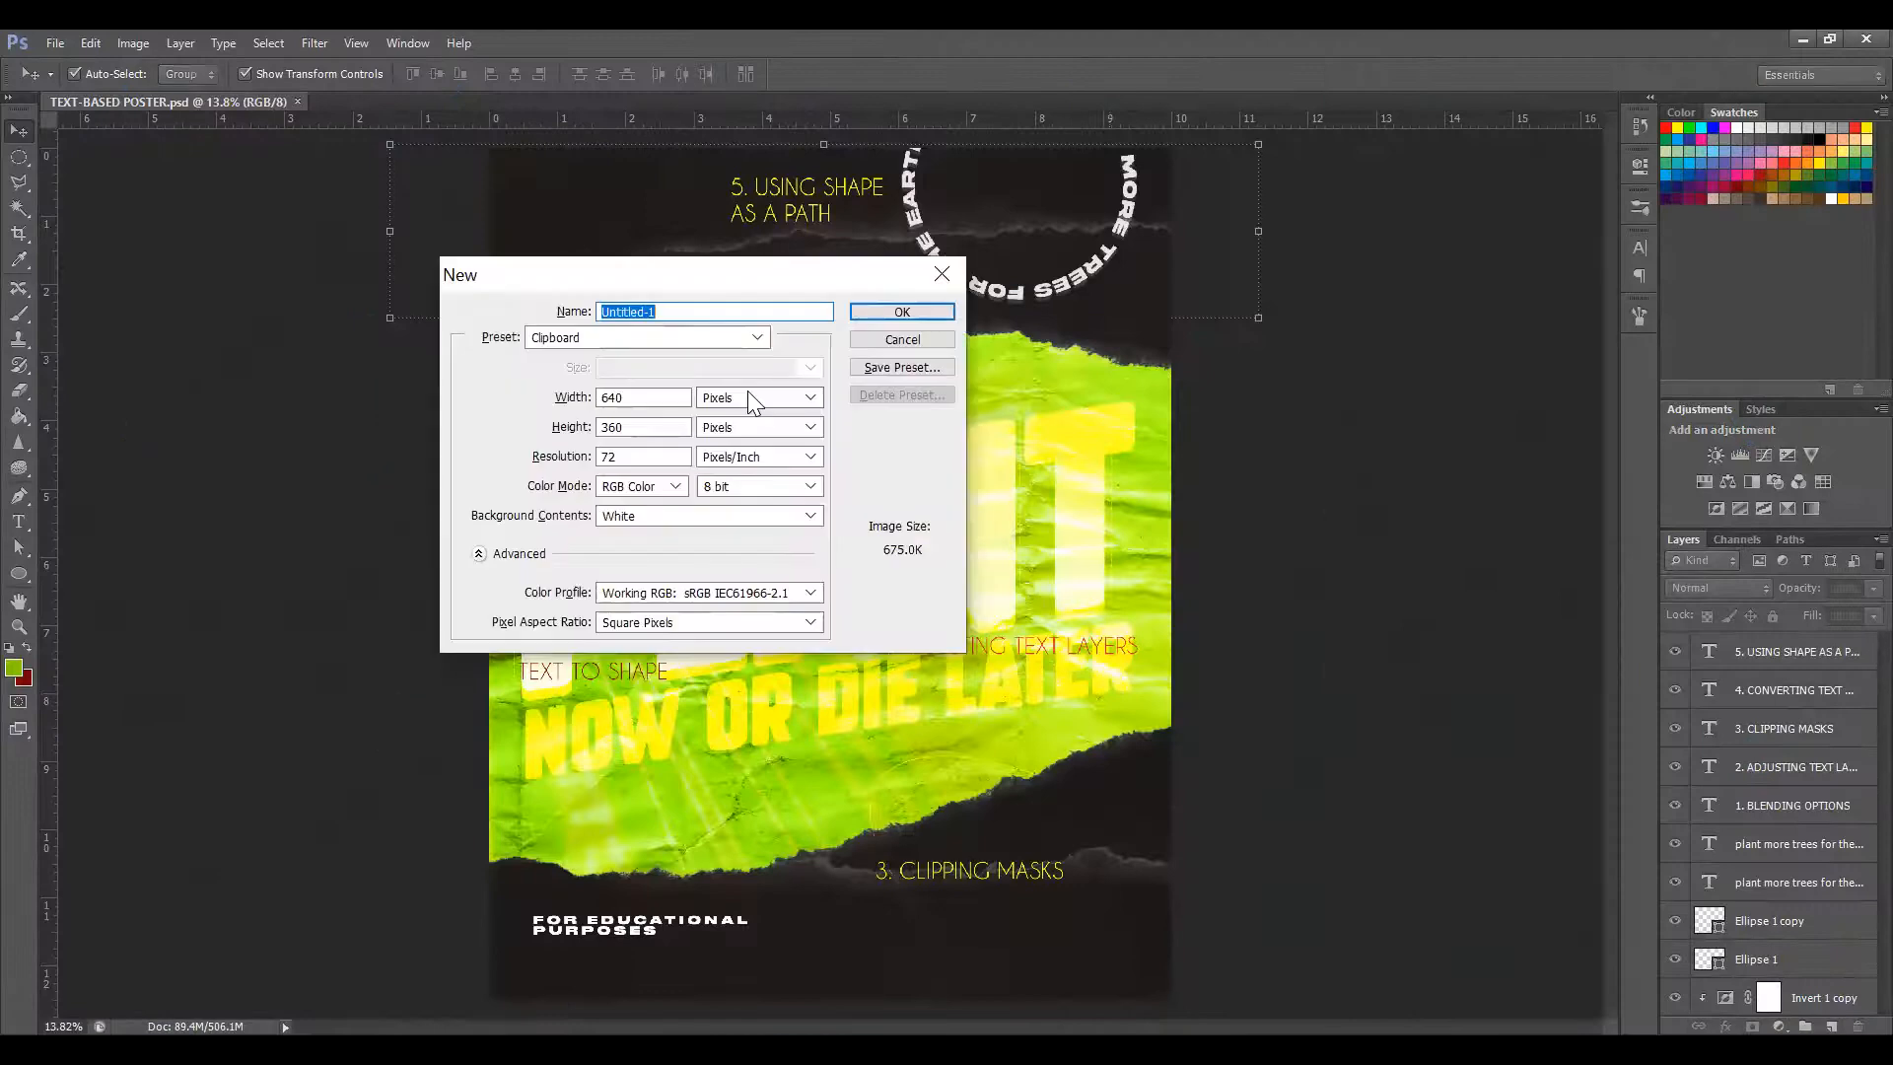
{"action": "key", "text": "BackSpace"}
{"action": "type", "text": "TEXT-BASED POSTER"}
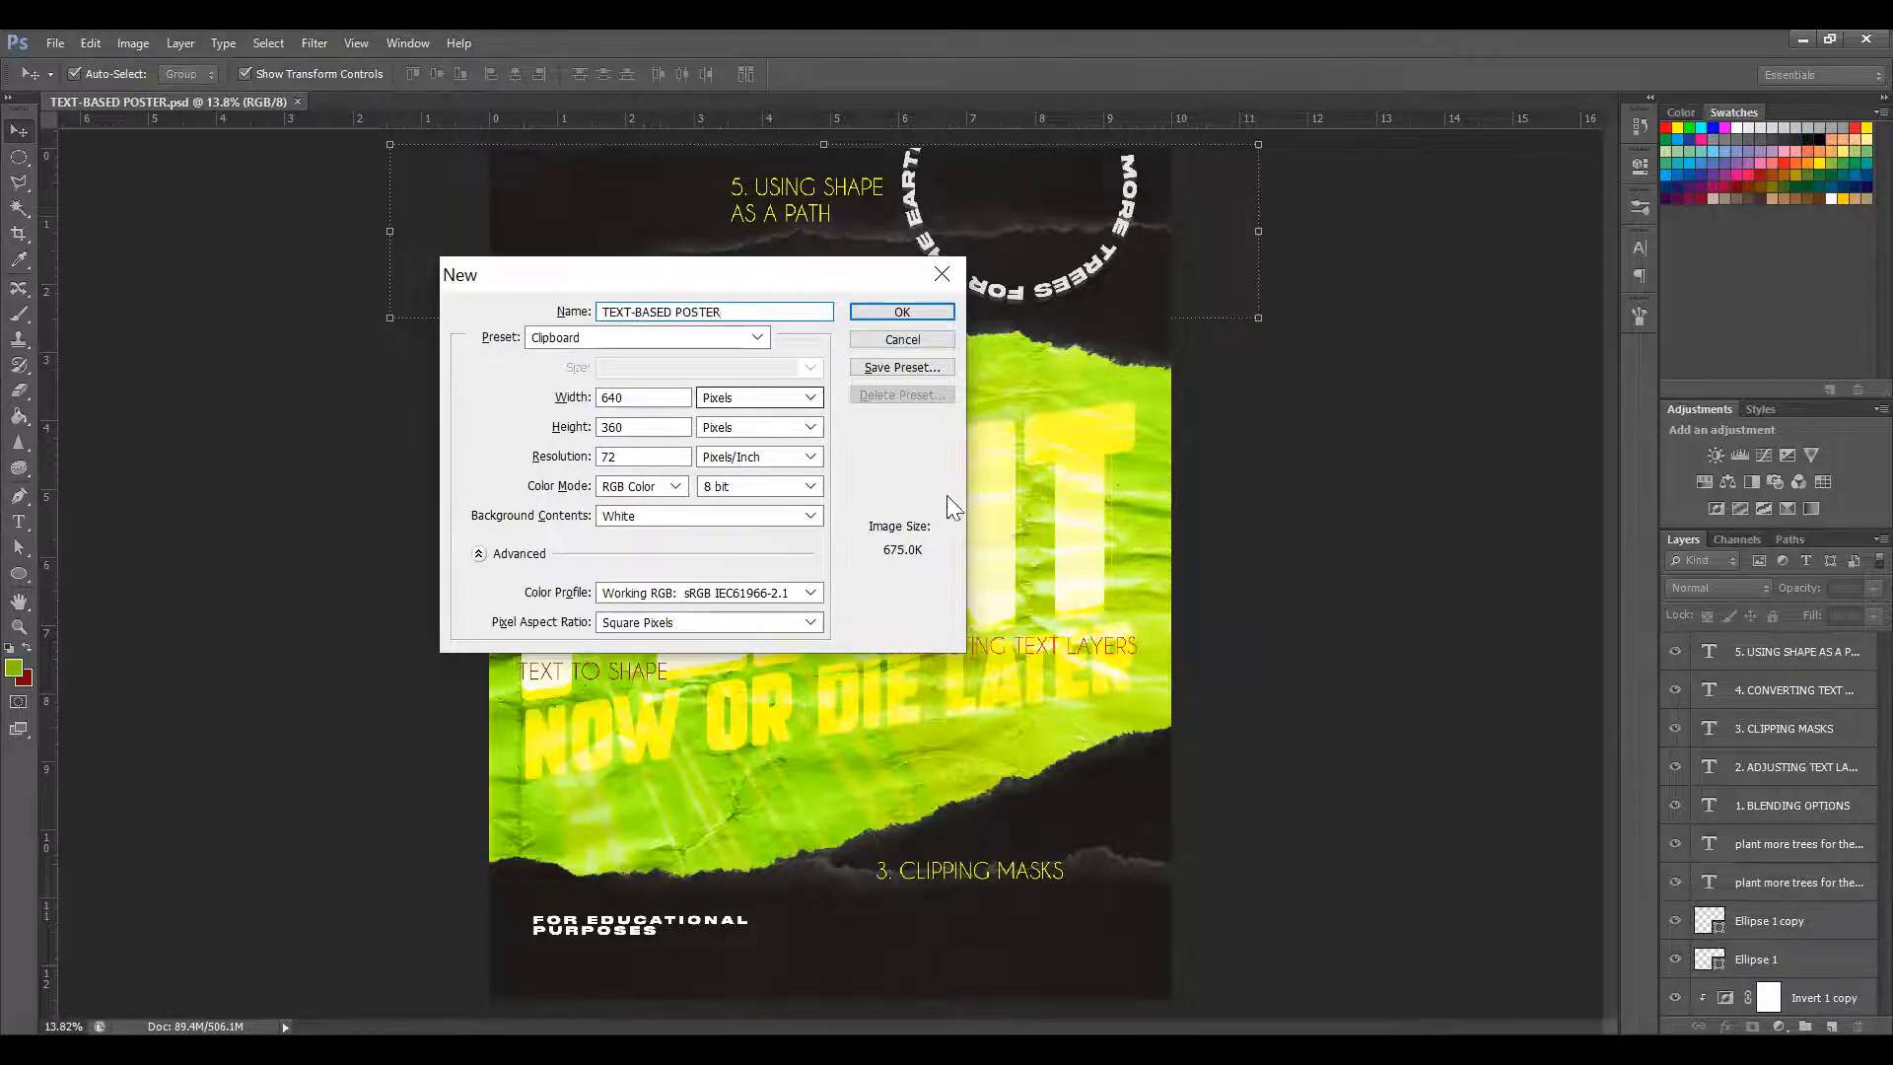
{"action": "left_click", "coordinate": [774, 396]}
{"action": "left_click", "coordinate": [778, 439]}
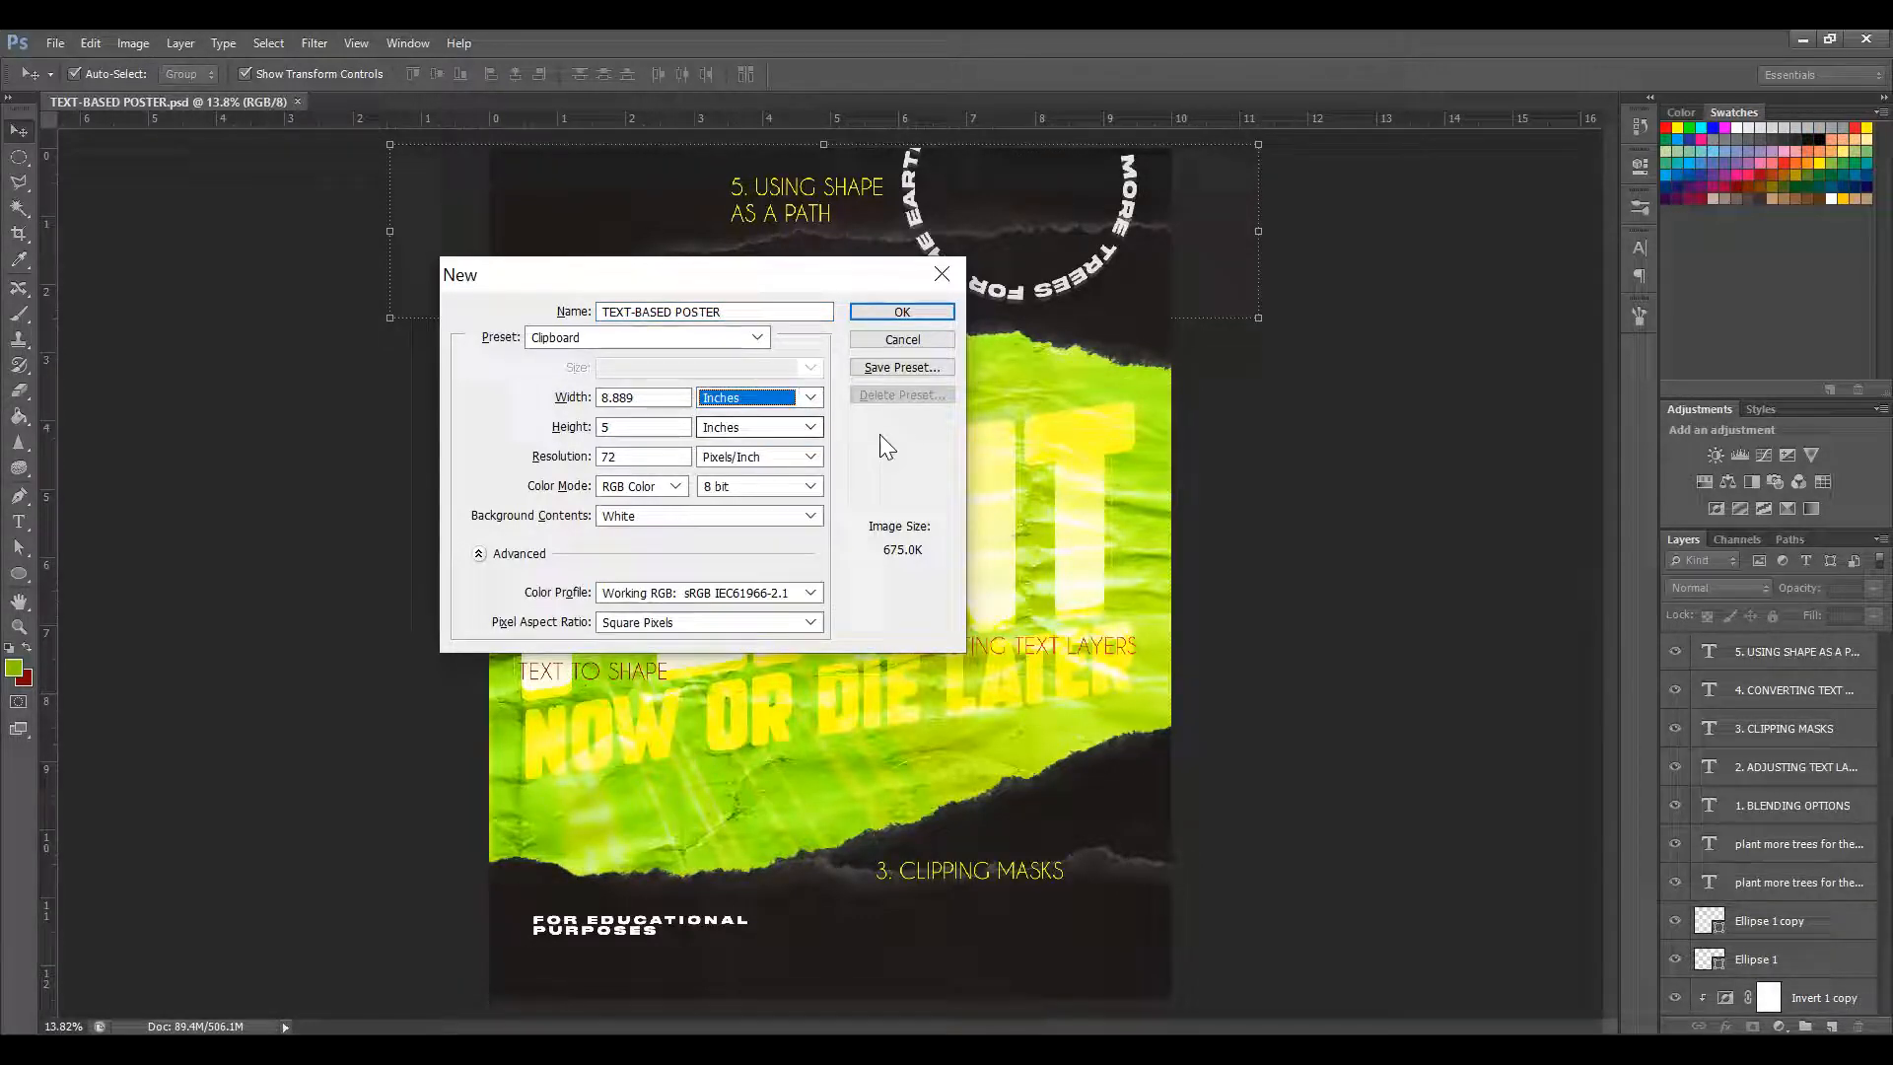
Create the document at 10 inches wide, 12.5 inches high and 500 pixels/inch, fitting the canvas on screen.
{"action": "double_click", "coordinate": [688, 398]}
{"action": "type", "text": "10"}
{"action": "key", "text": "Tab"}
{"action": "key", "text": "Tab"}
{"action": "type", "text": "12.5"}
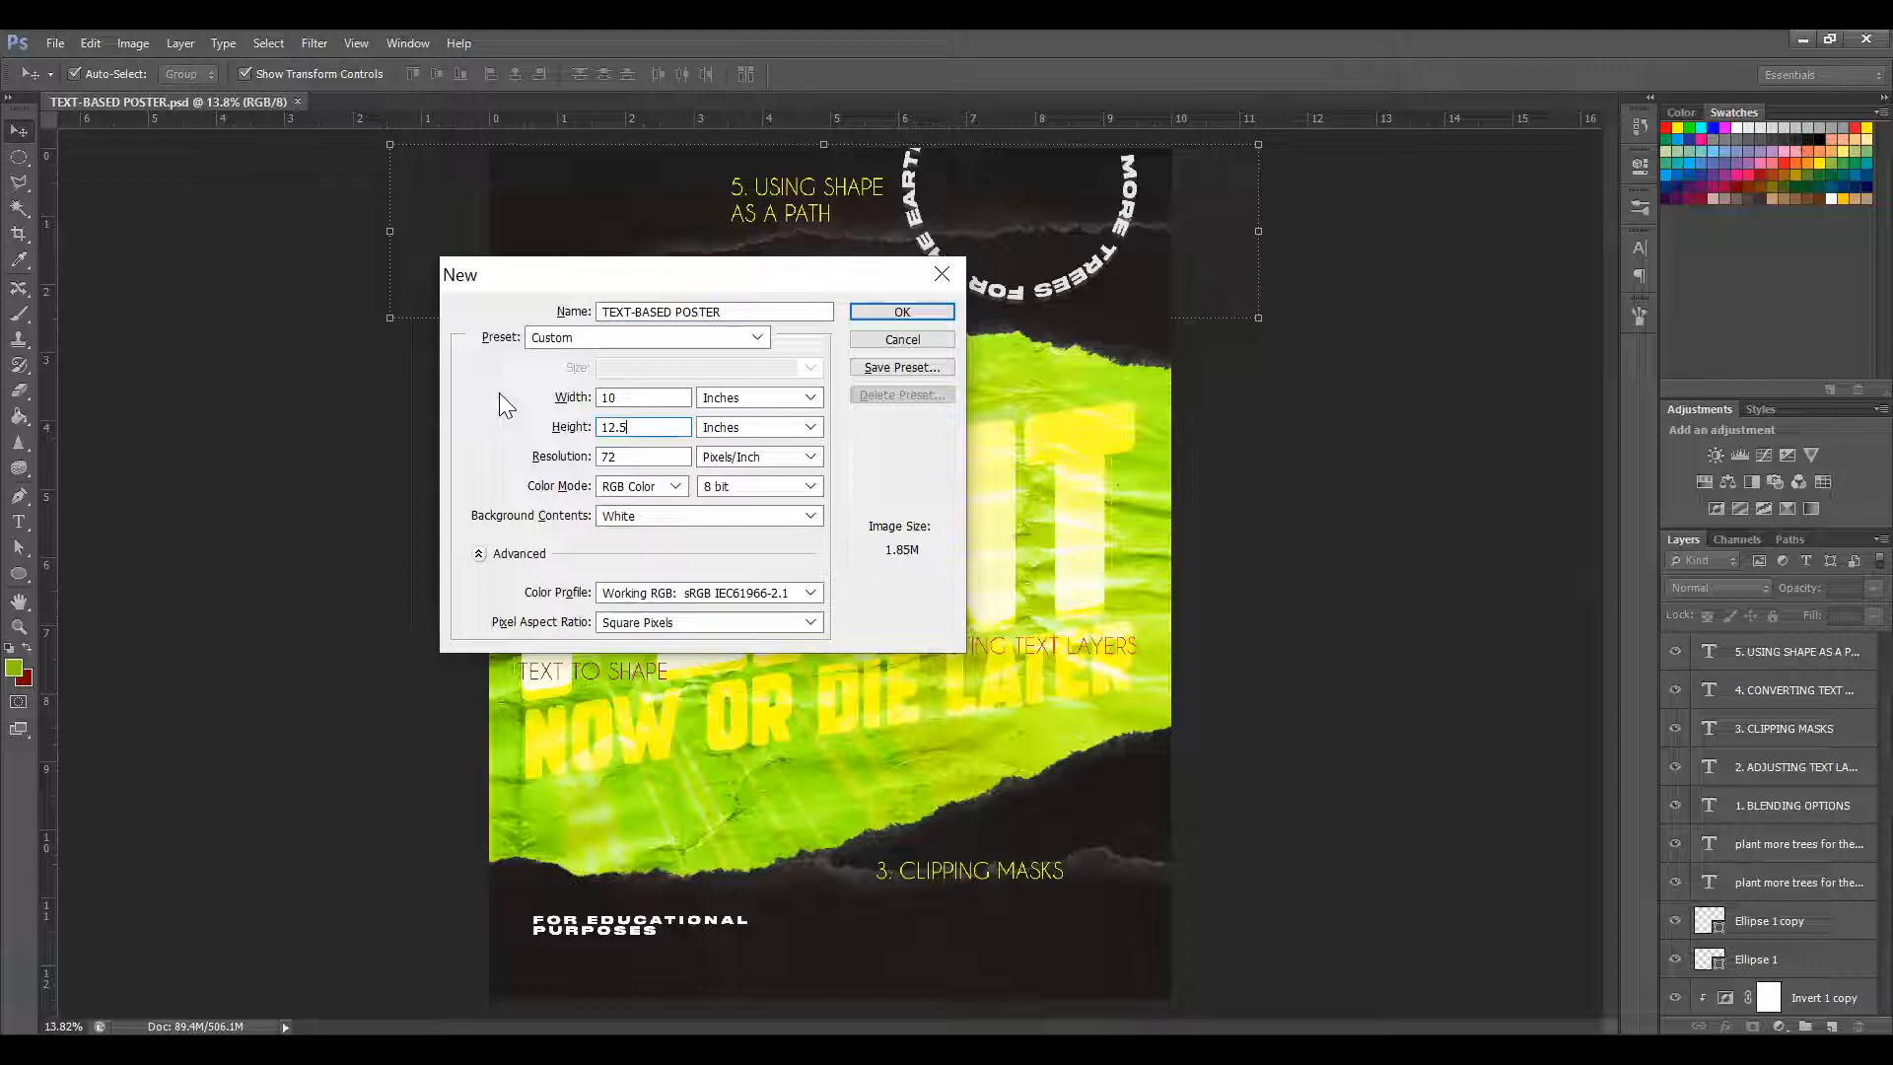
{"action": "key", "text": "Tab"}
{"action": "key", "text": "Tab"}
{"action": "type", "text": "500"}
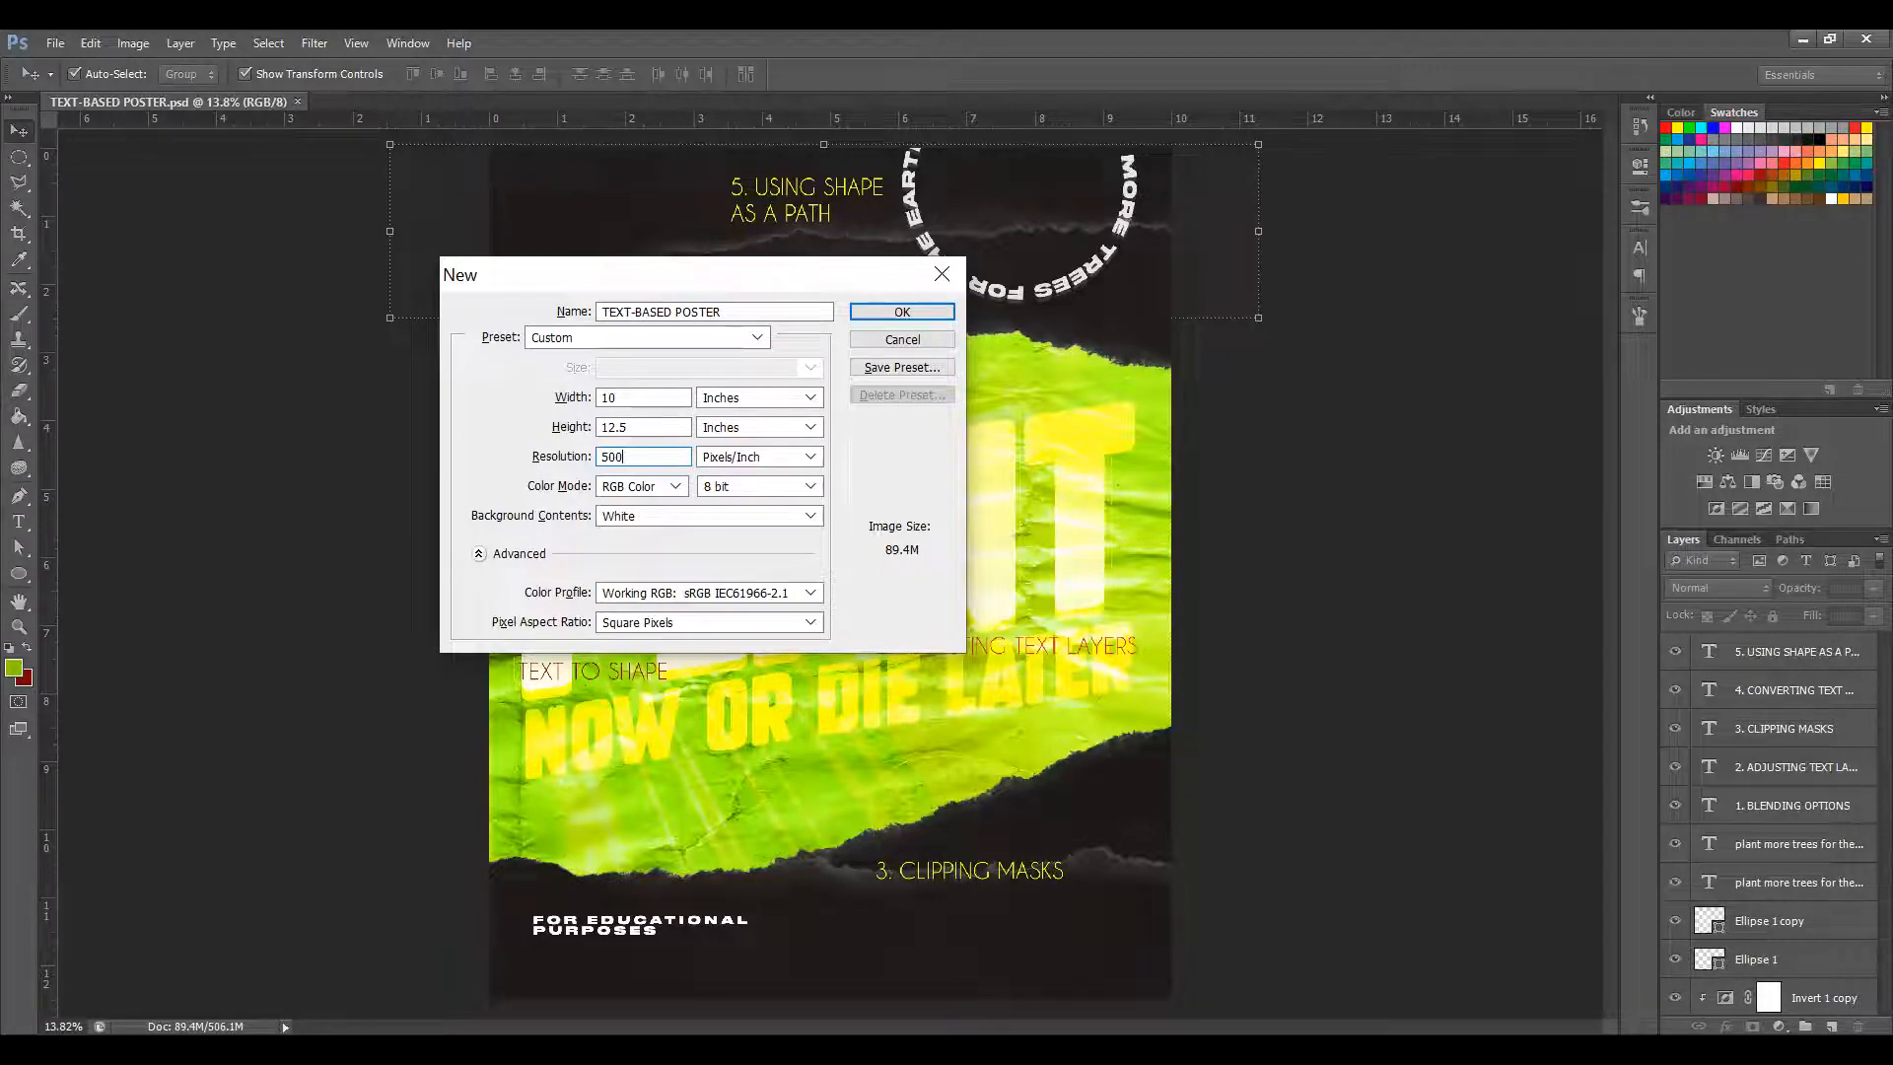
{"action": "key", "text": "Return"}
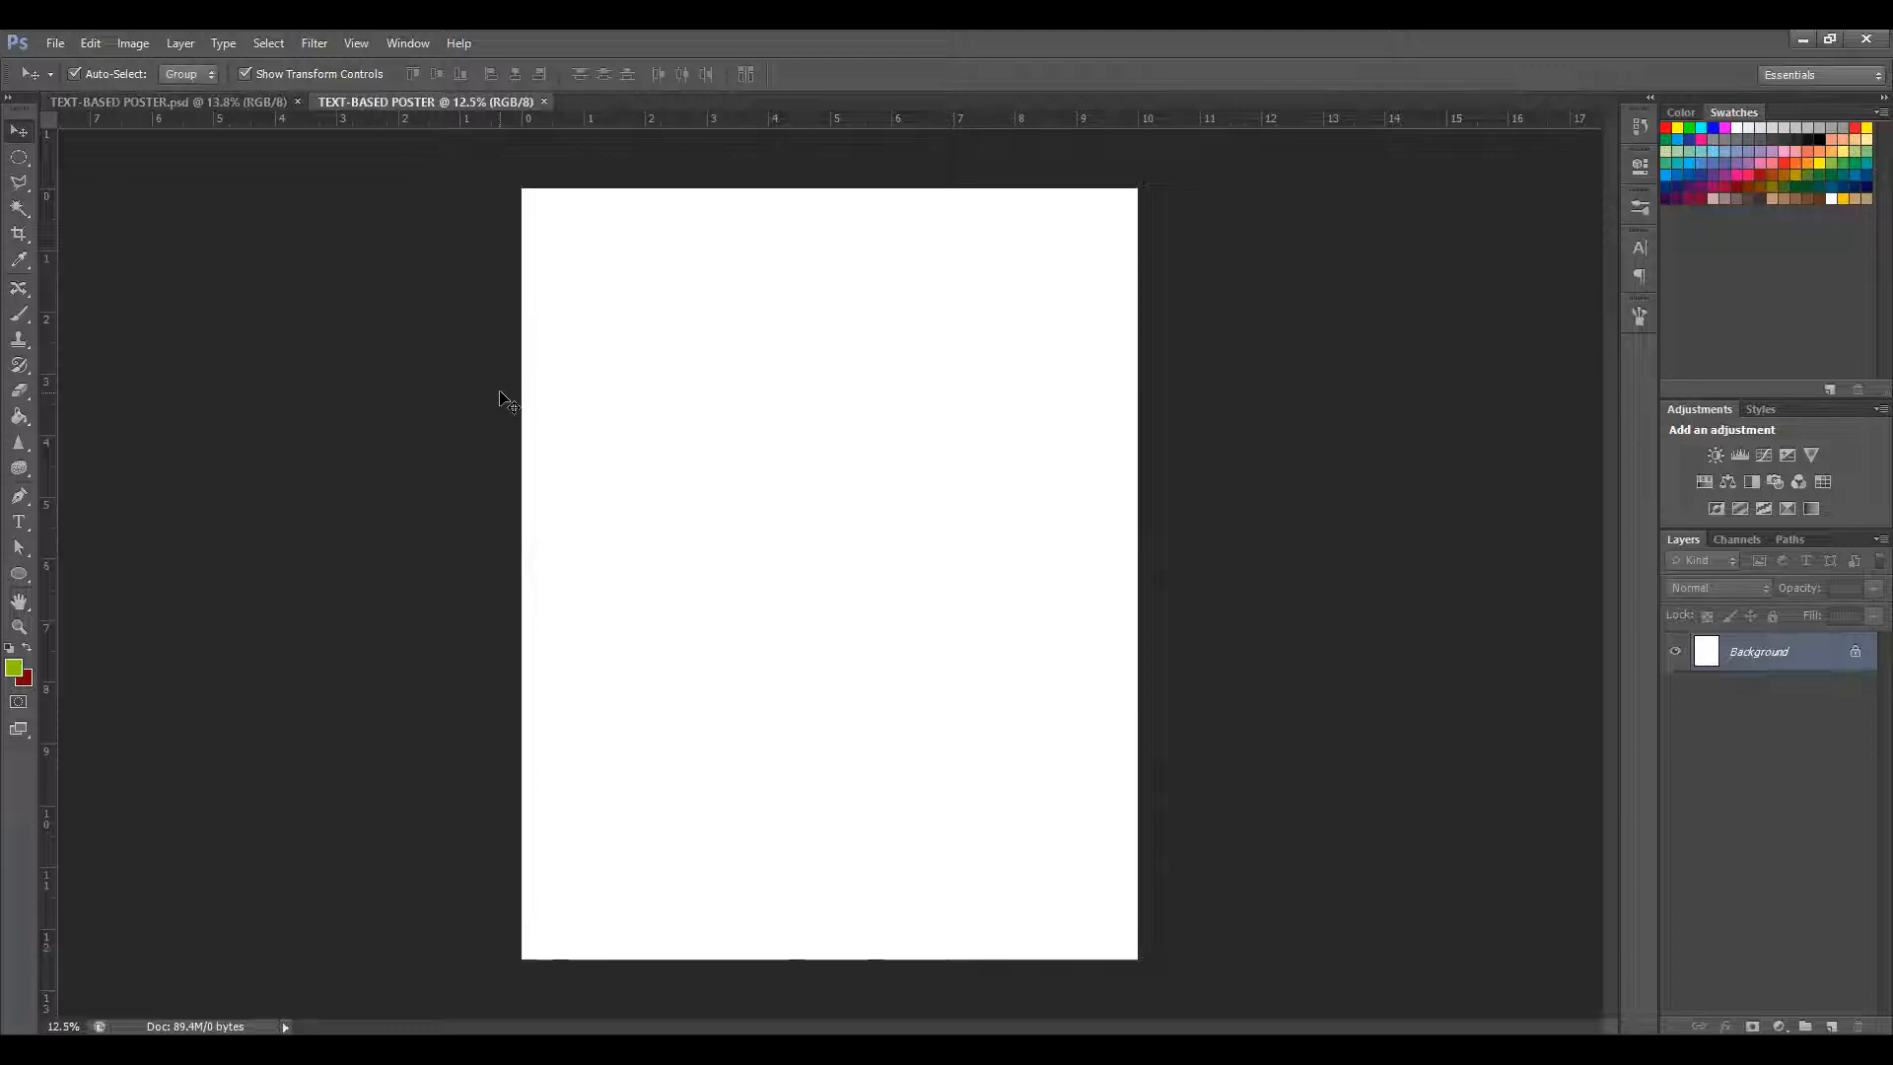
{"action": "key", "text": "ctrl+0"}
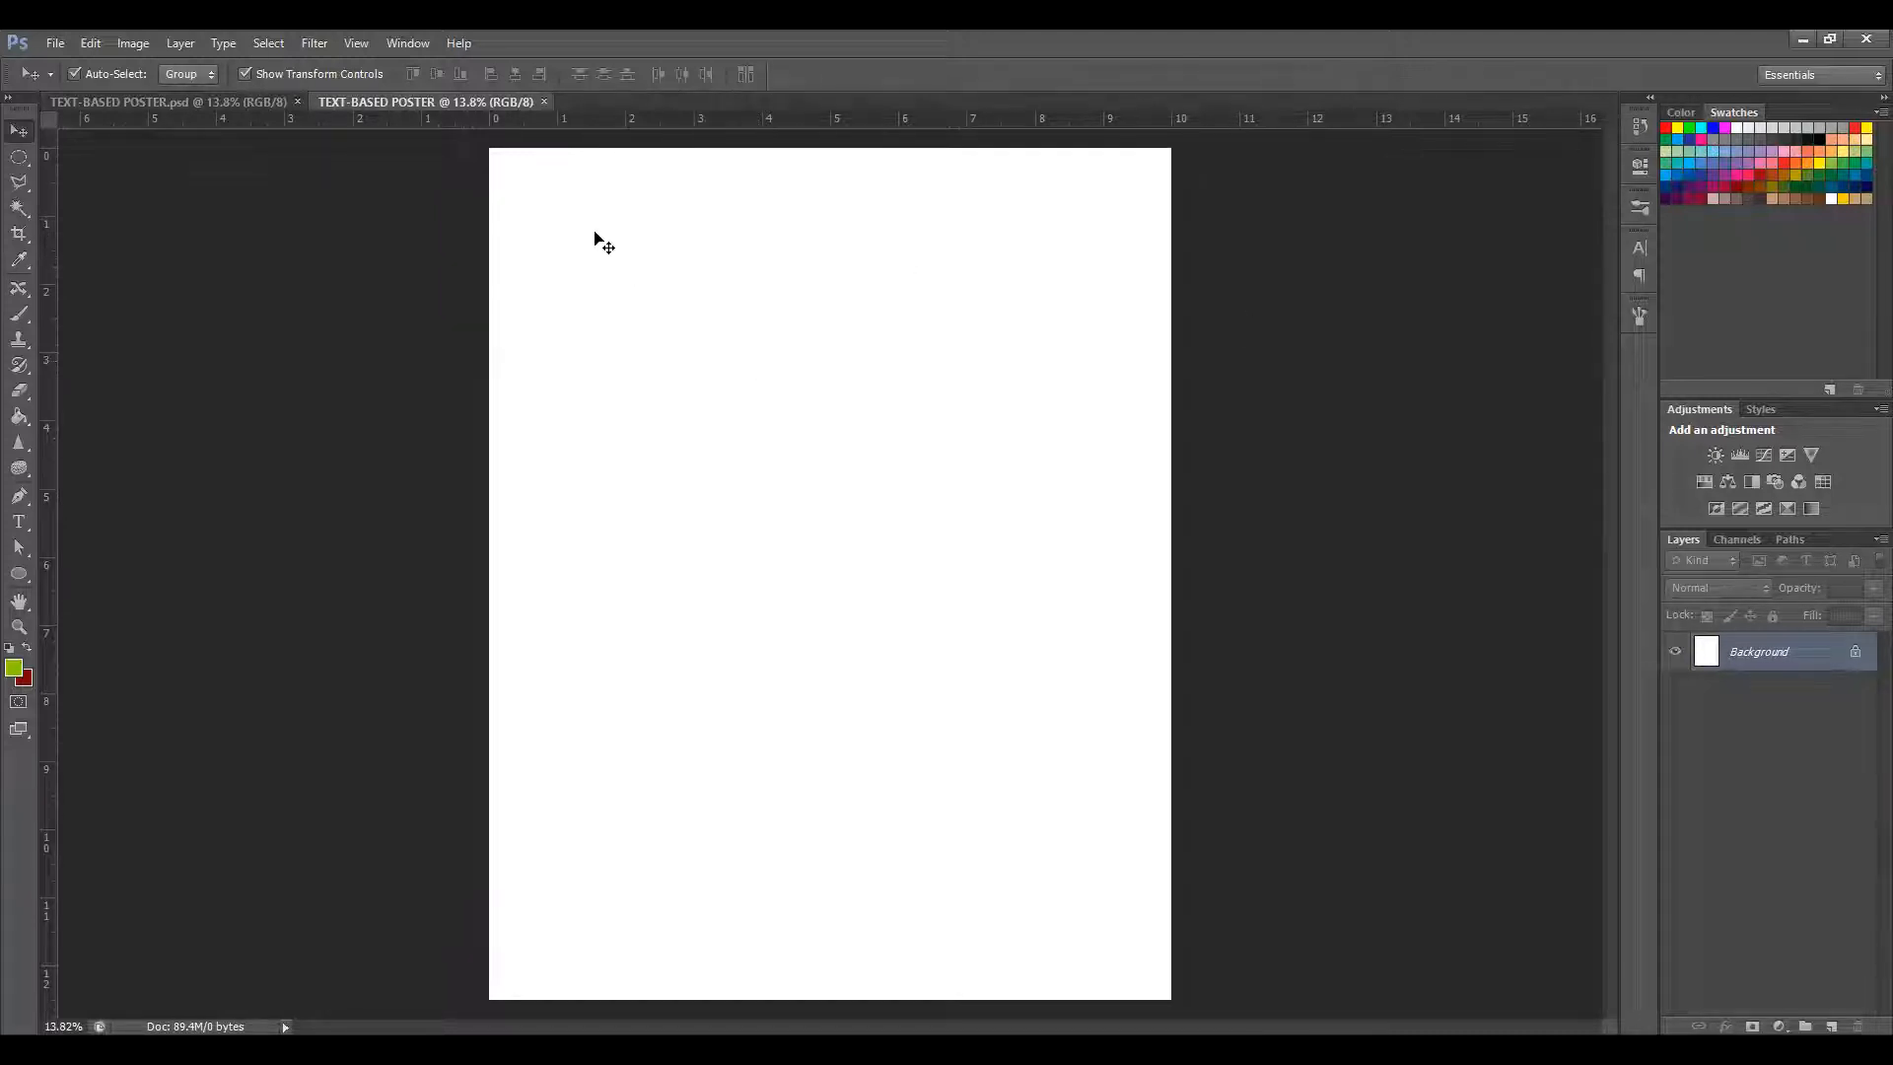
Compare the finished poster with the blank document and tile both document windows vertically, side by side.
{"action": "left_click", "coordinate": [246, 106]}
{"action": "left_click", "coordinate": [442, 105]}
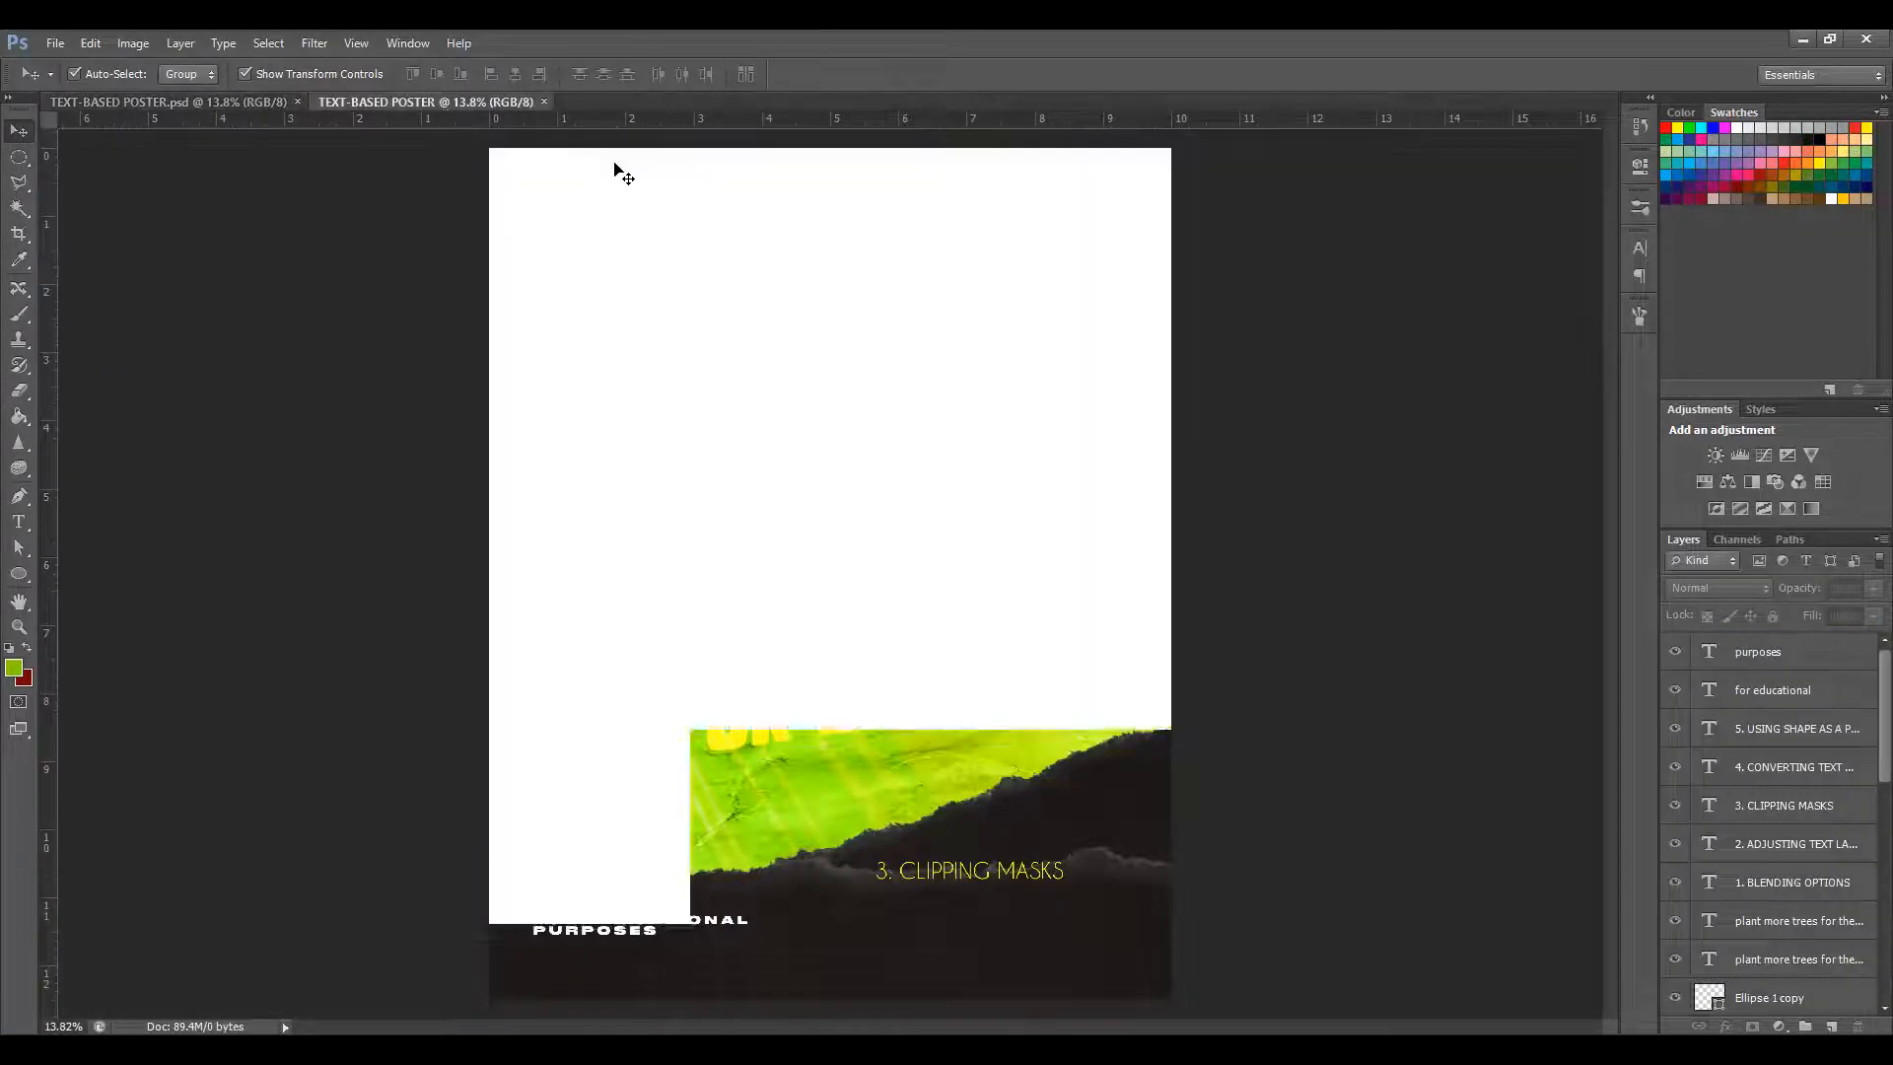
{"action": "left_click", "coordinate": [227, 99]}
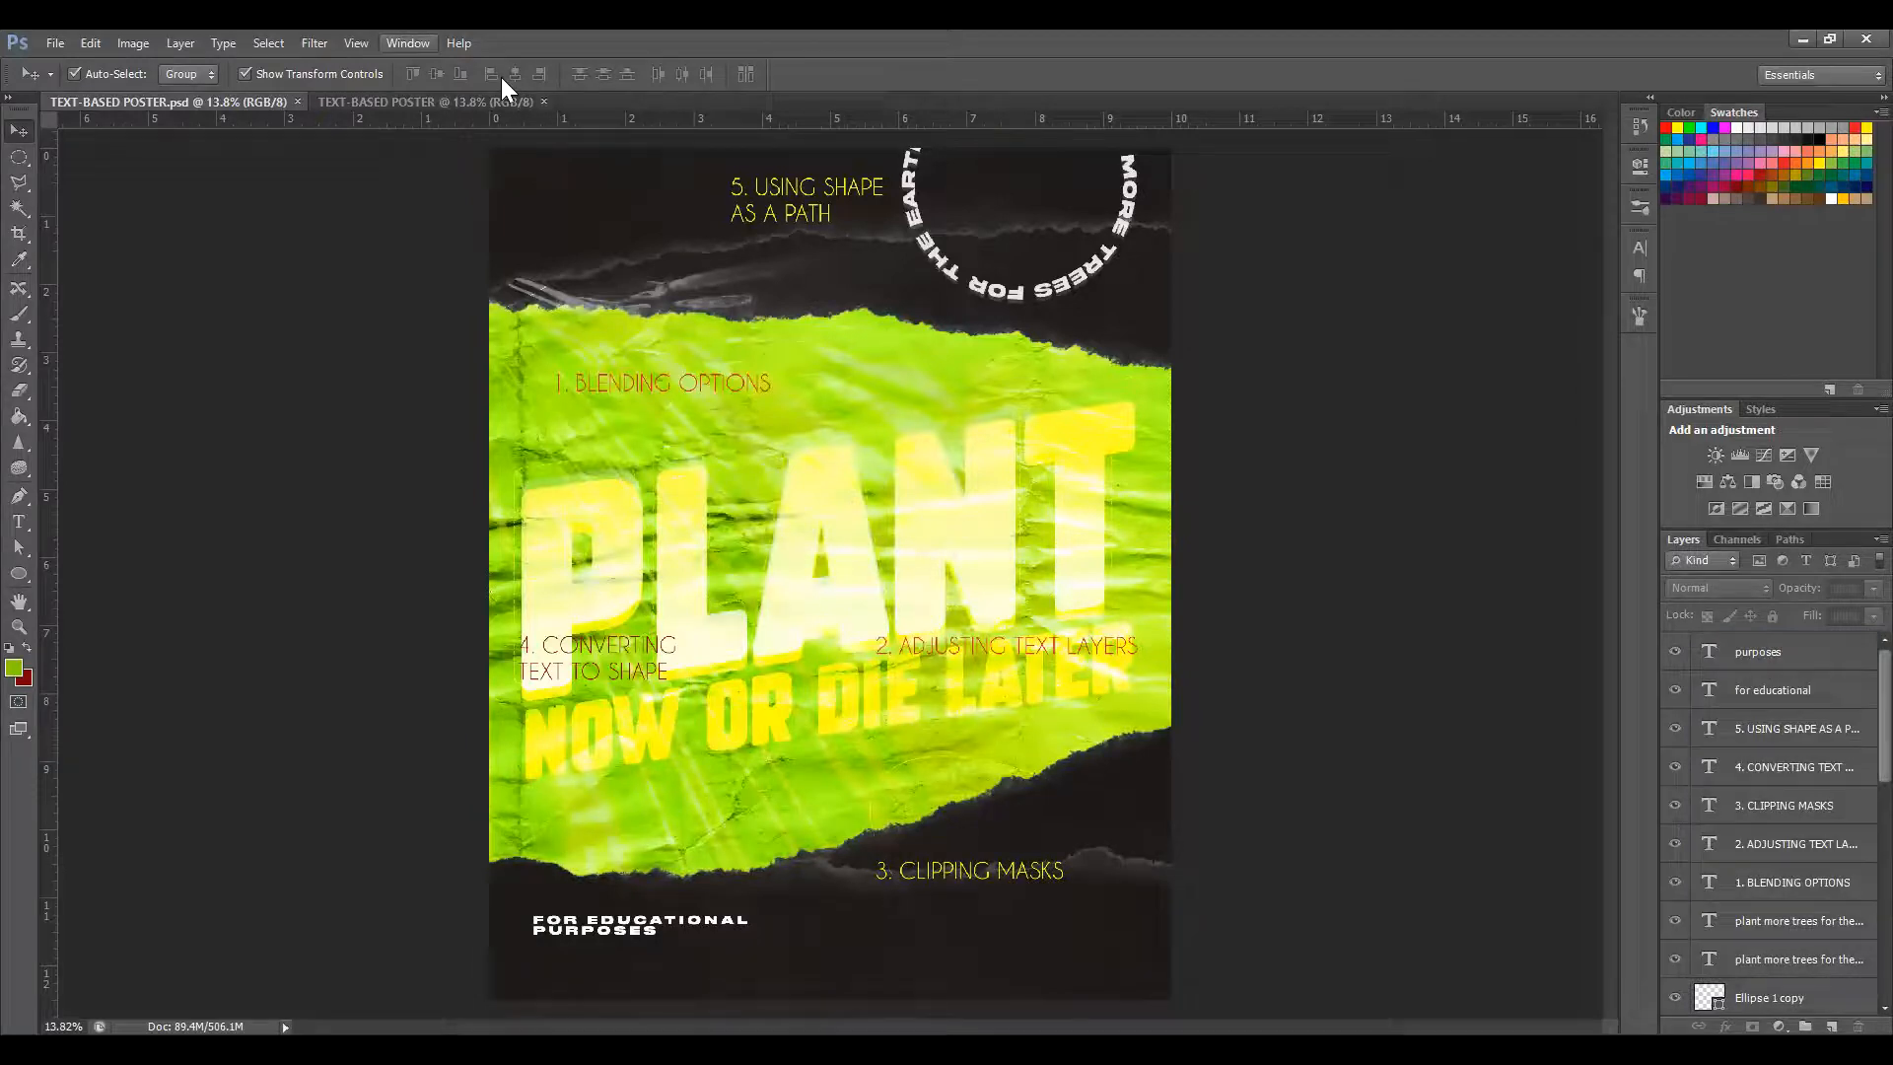
{"action": "left_click", "coordinate": [407, 42]}
{"action": "mouse_move", "coordinate": [440, 68]}
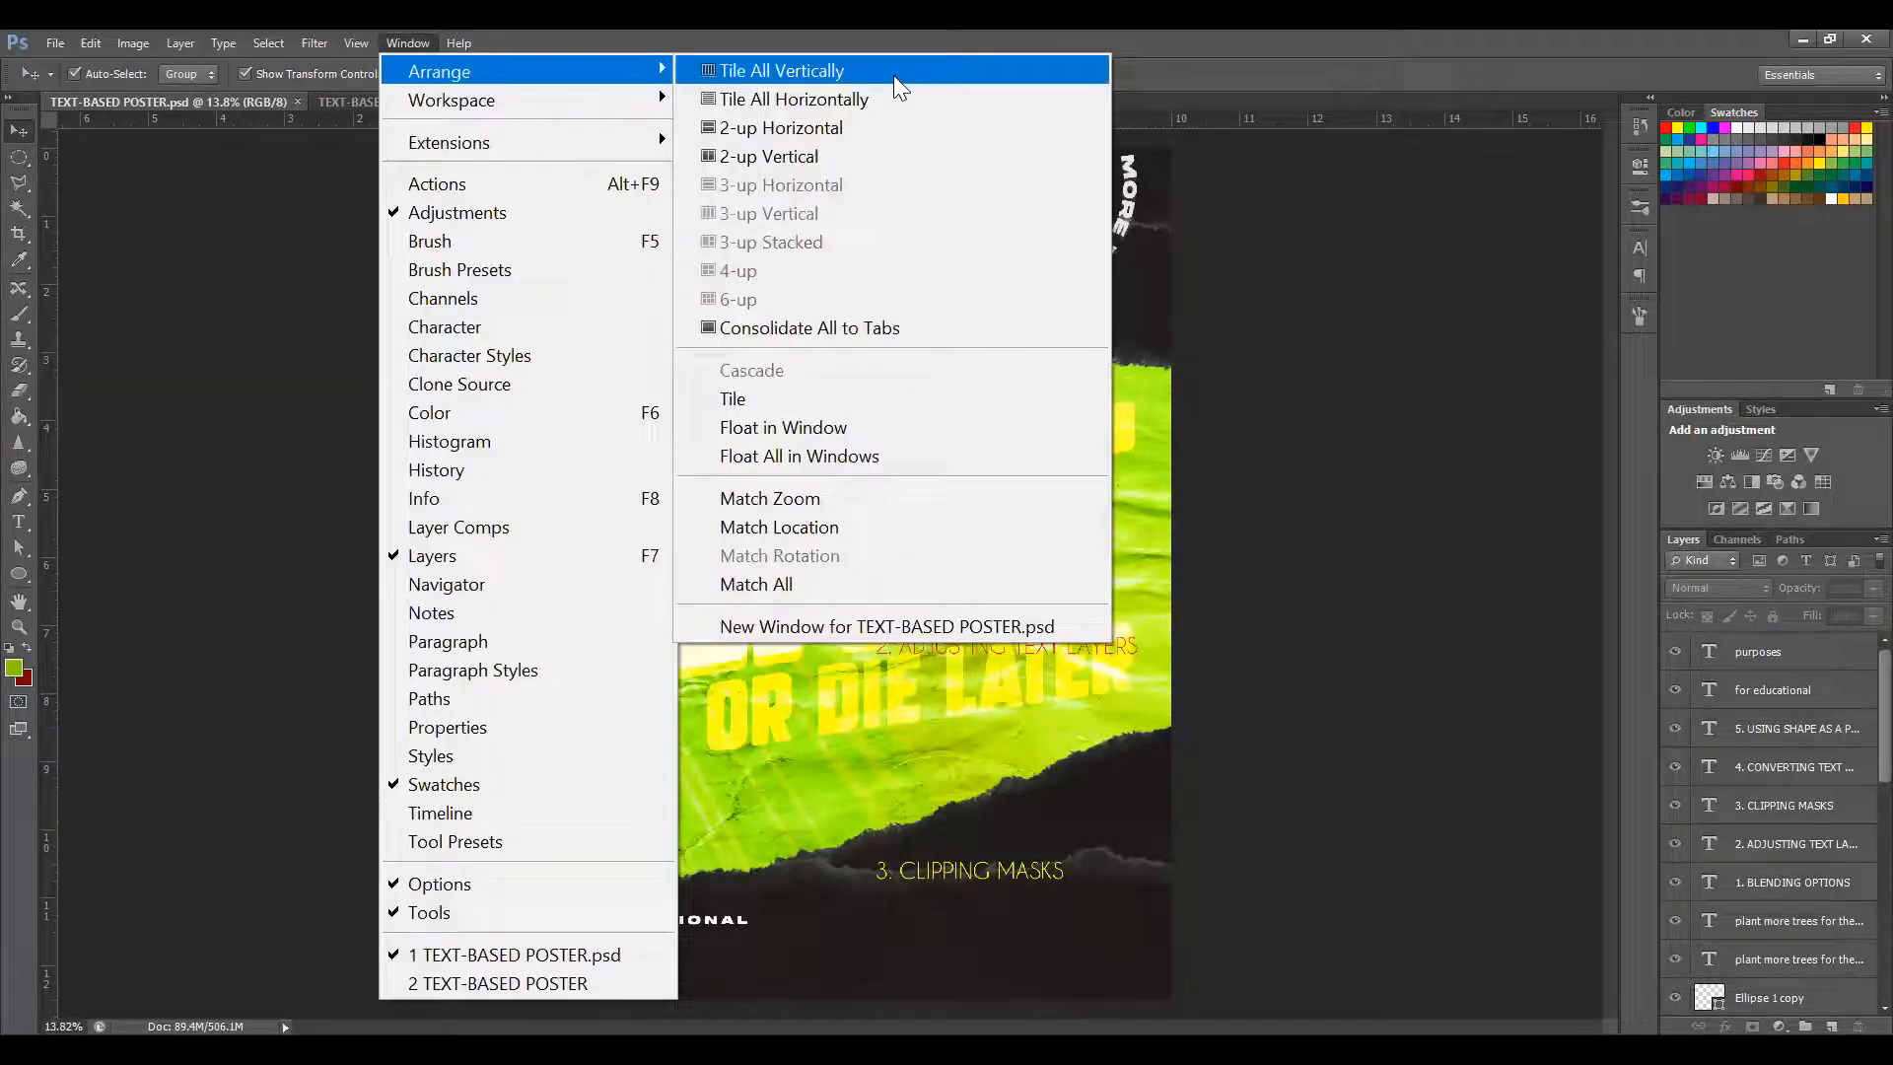
{"action": "left_click", "coordinate": [893, 75]}
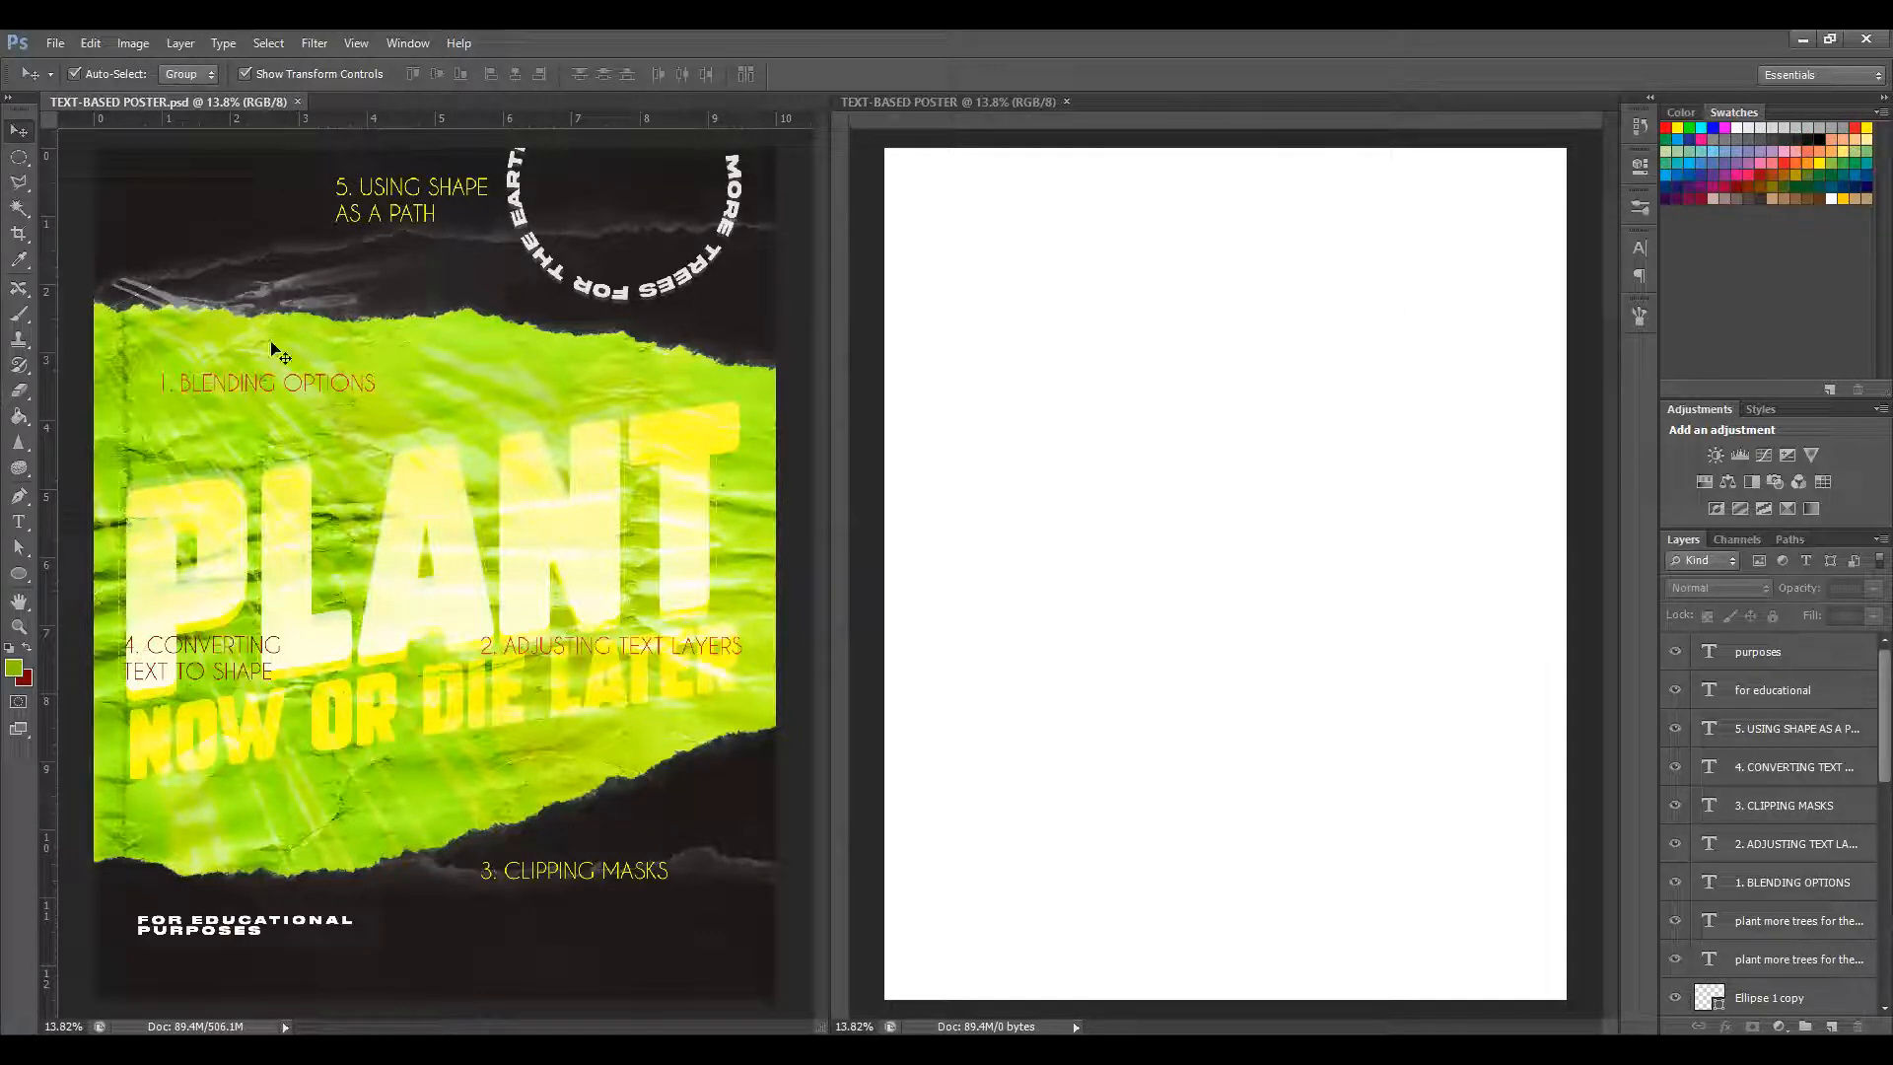
Try tiling the two document windows horizontally, and return to the vertical arrangement.
{"action": "left_click", "coordinate": [1388, 392]}
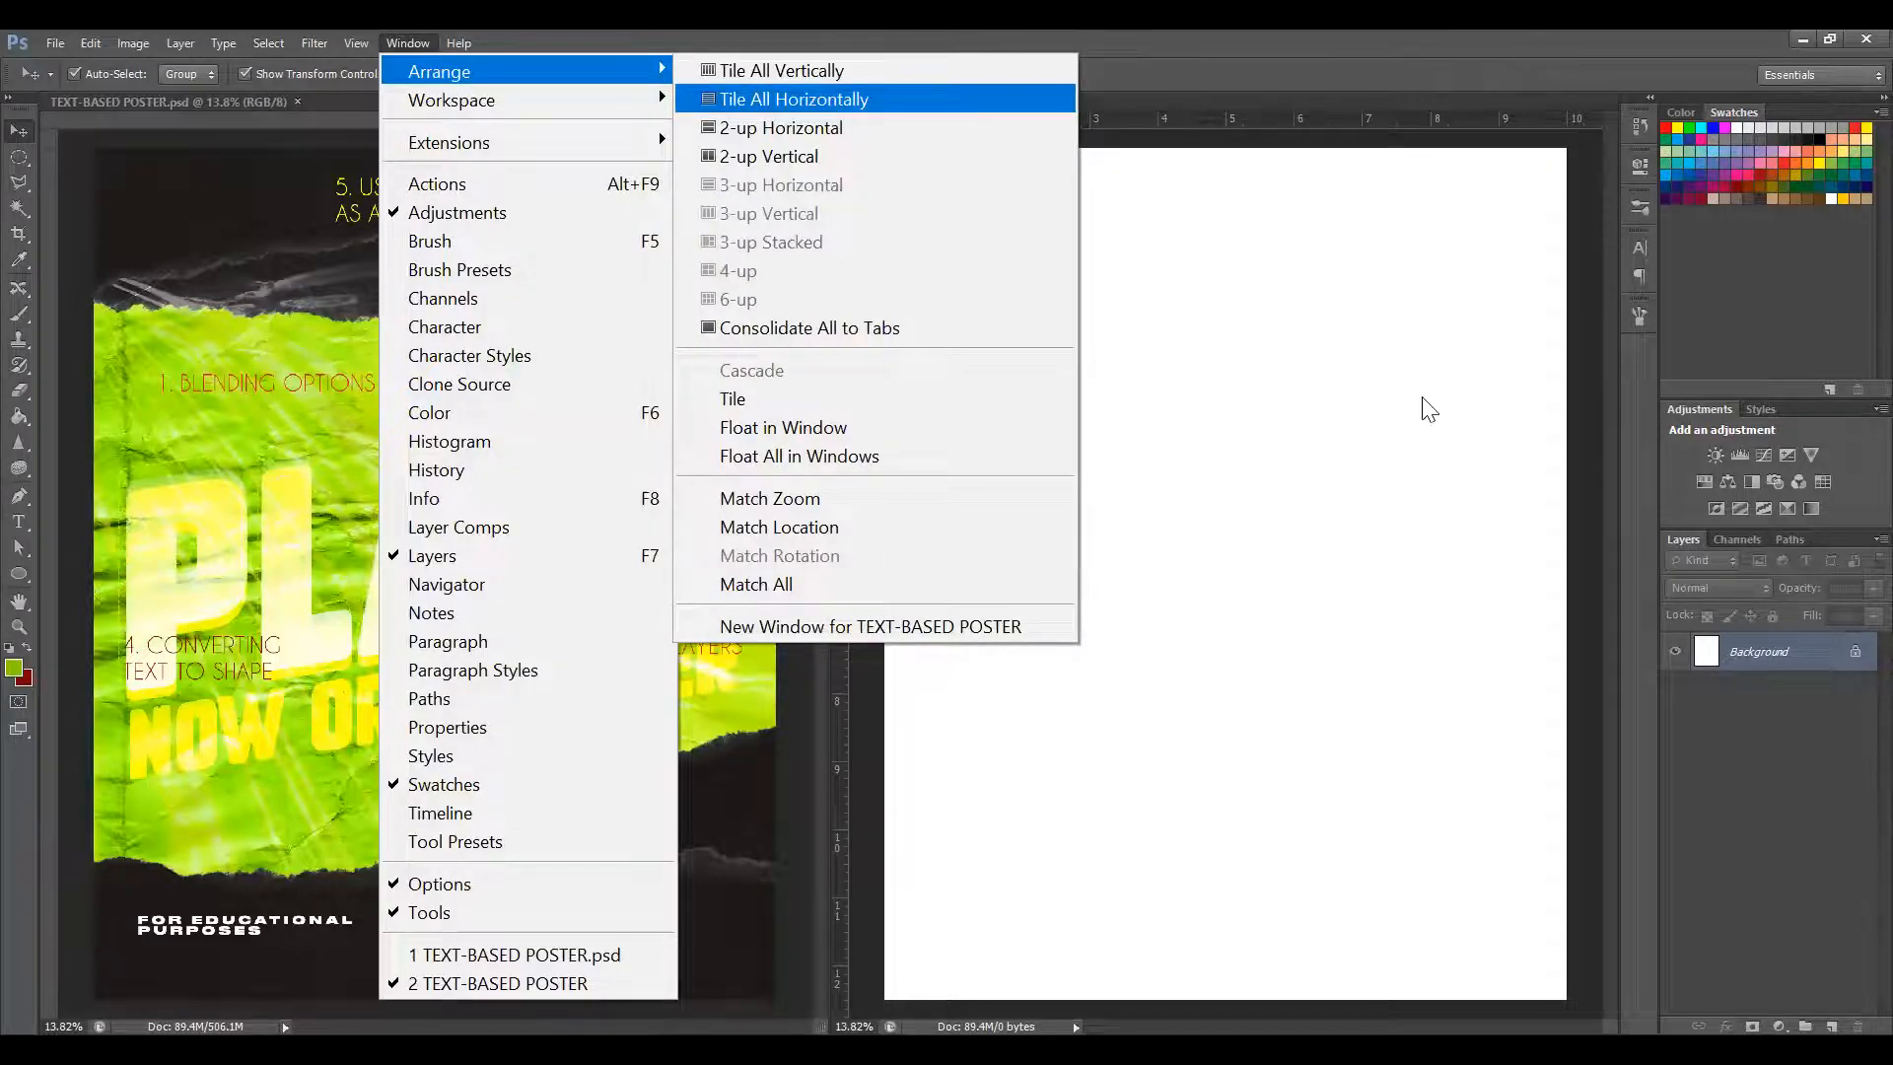
{"action": "left_click", "coordinate": [830, 97]}
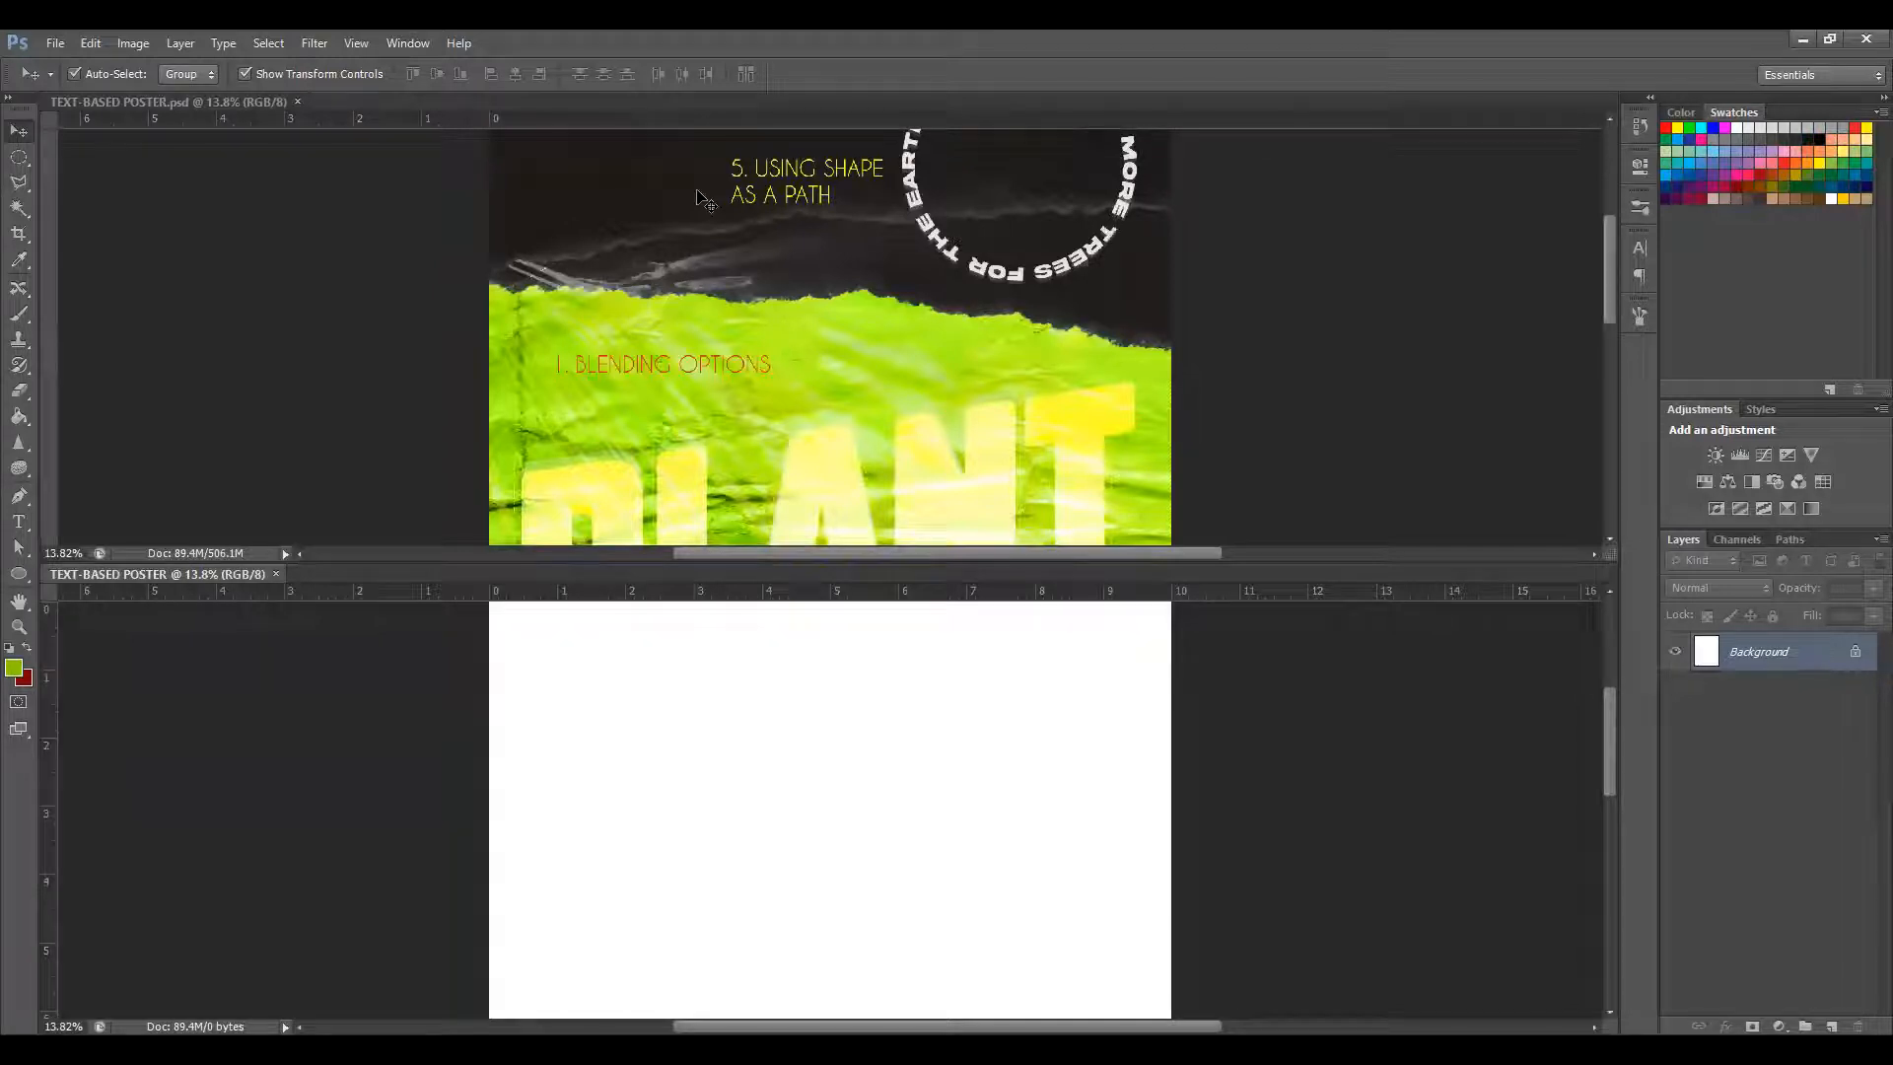
{"action": "left_click", "coordinate": [761, 63]}
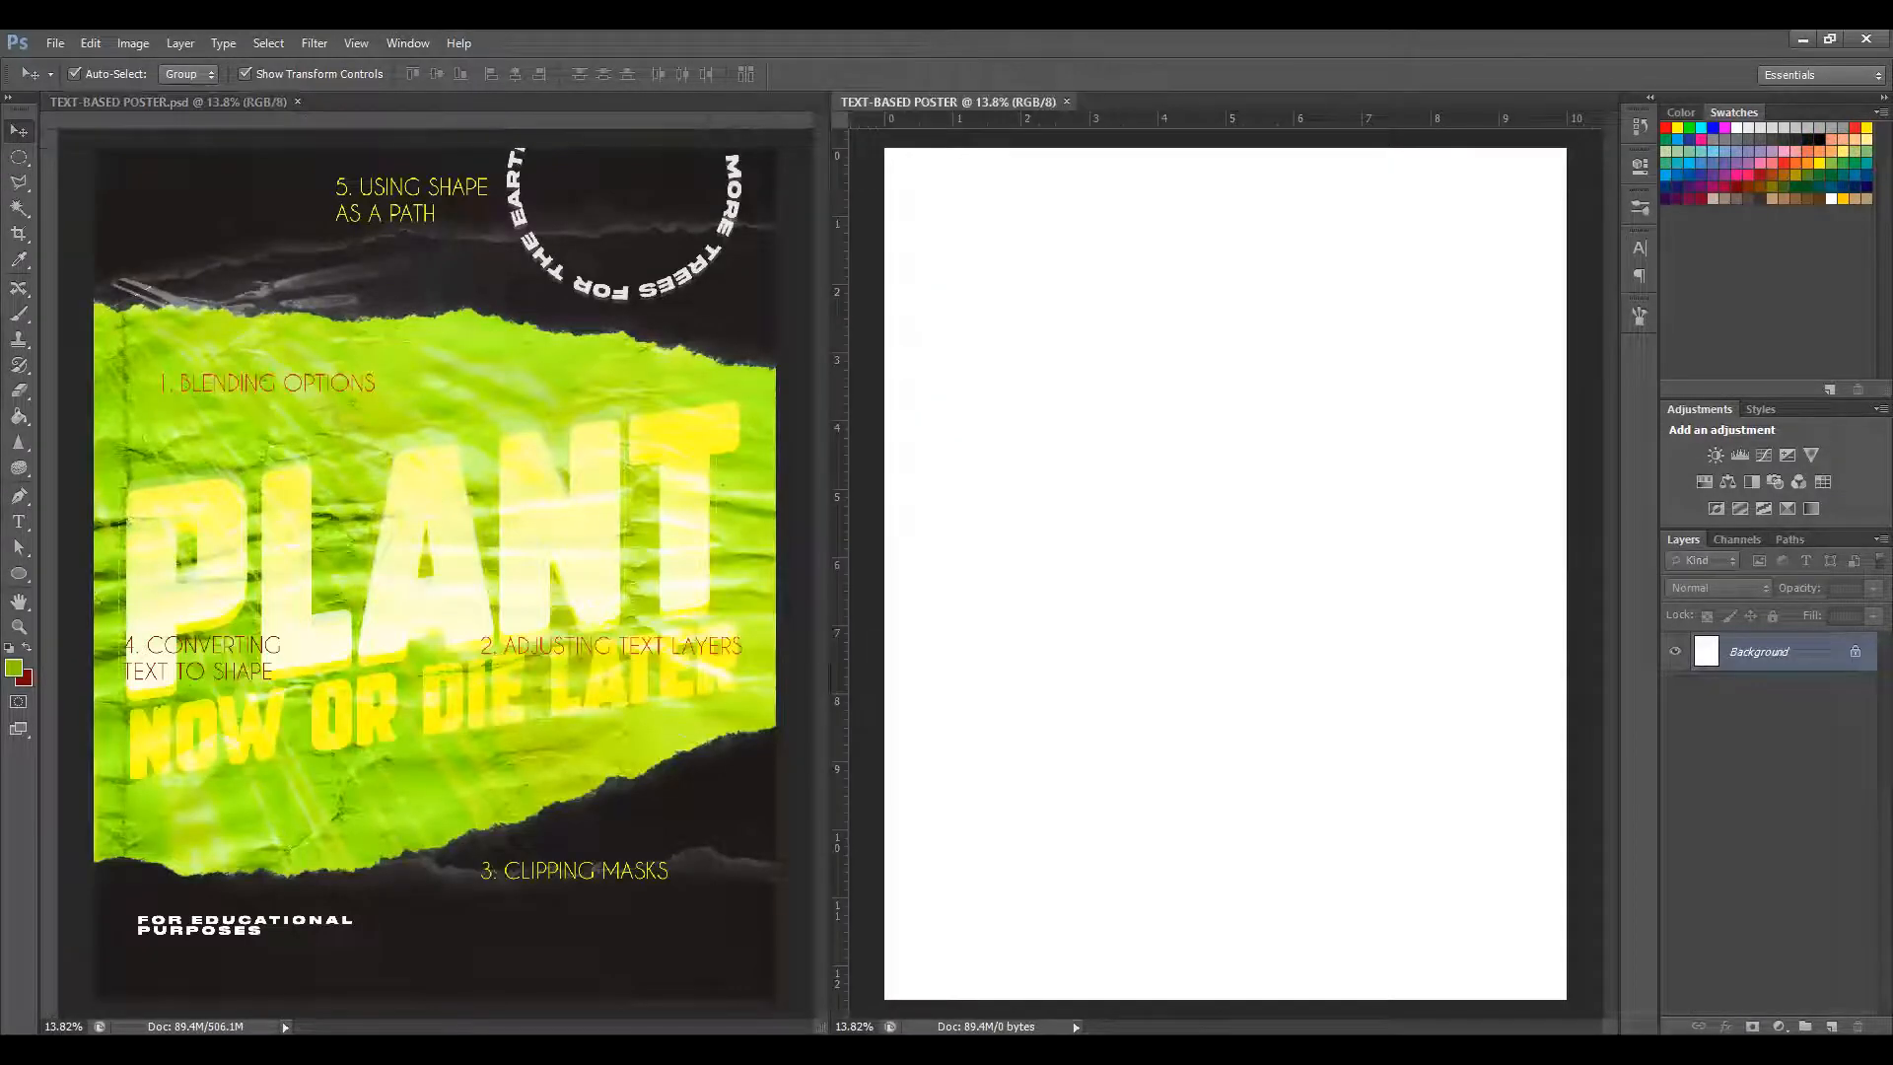
Switch to File Explorer, look over the contents of the ACTIVITY 2 Resources folder and open its TEXTURES folder.
{"action": "key", "text": "alt+Tab"}
{"action": "key", "text": "alt+Tab"}
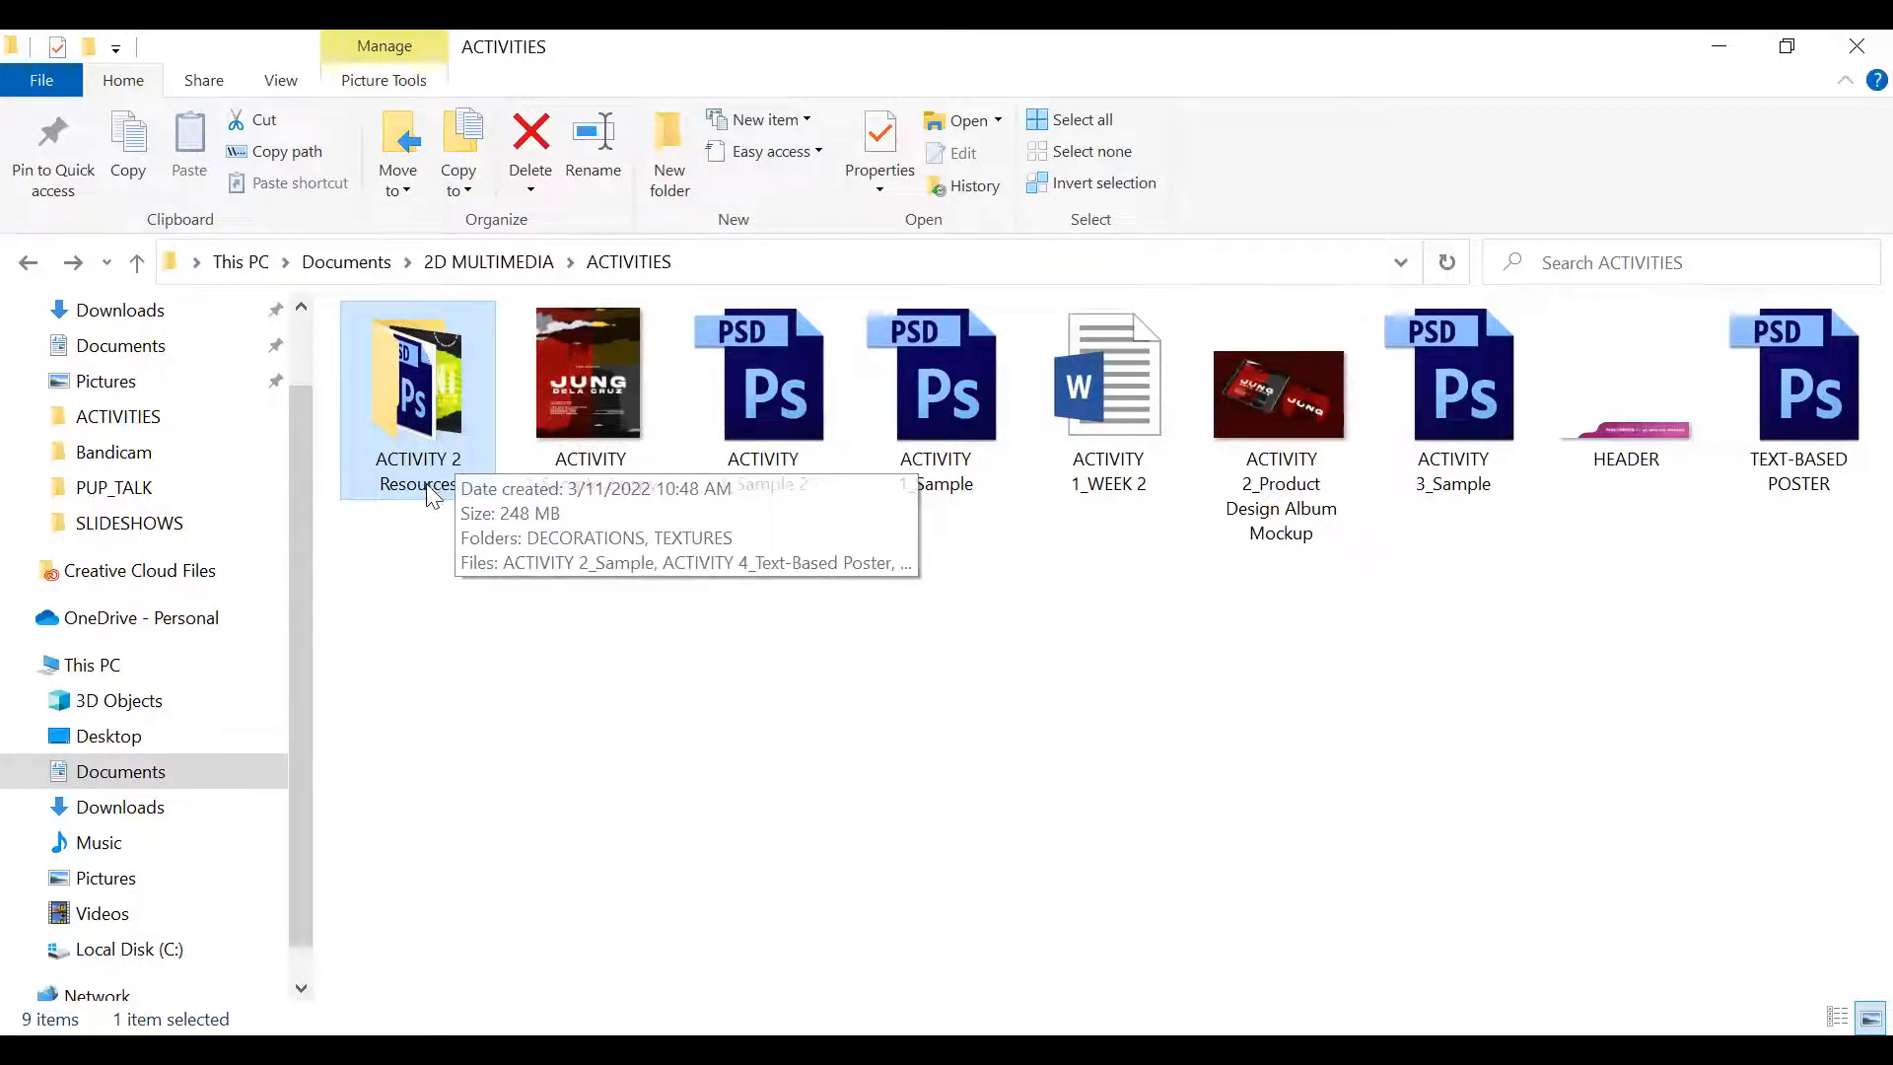
{"action": "double_click", "coordinate": [412, 446]}
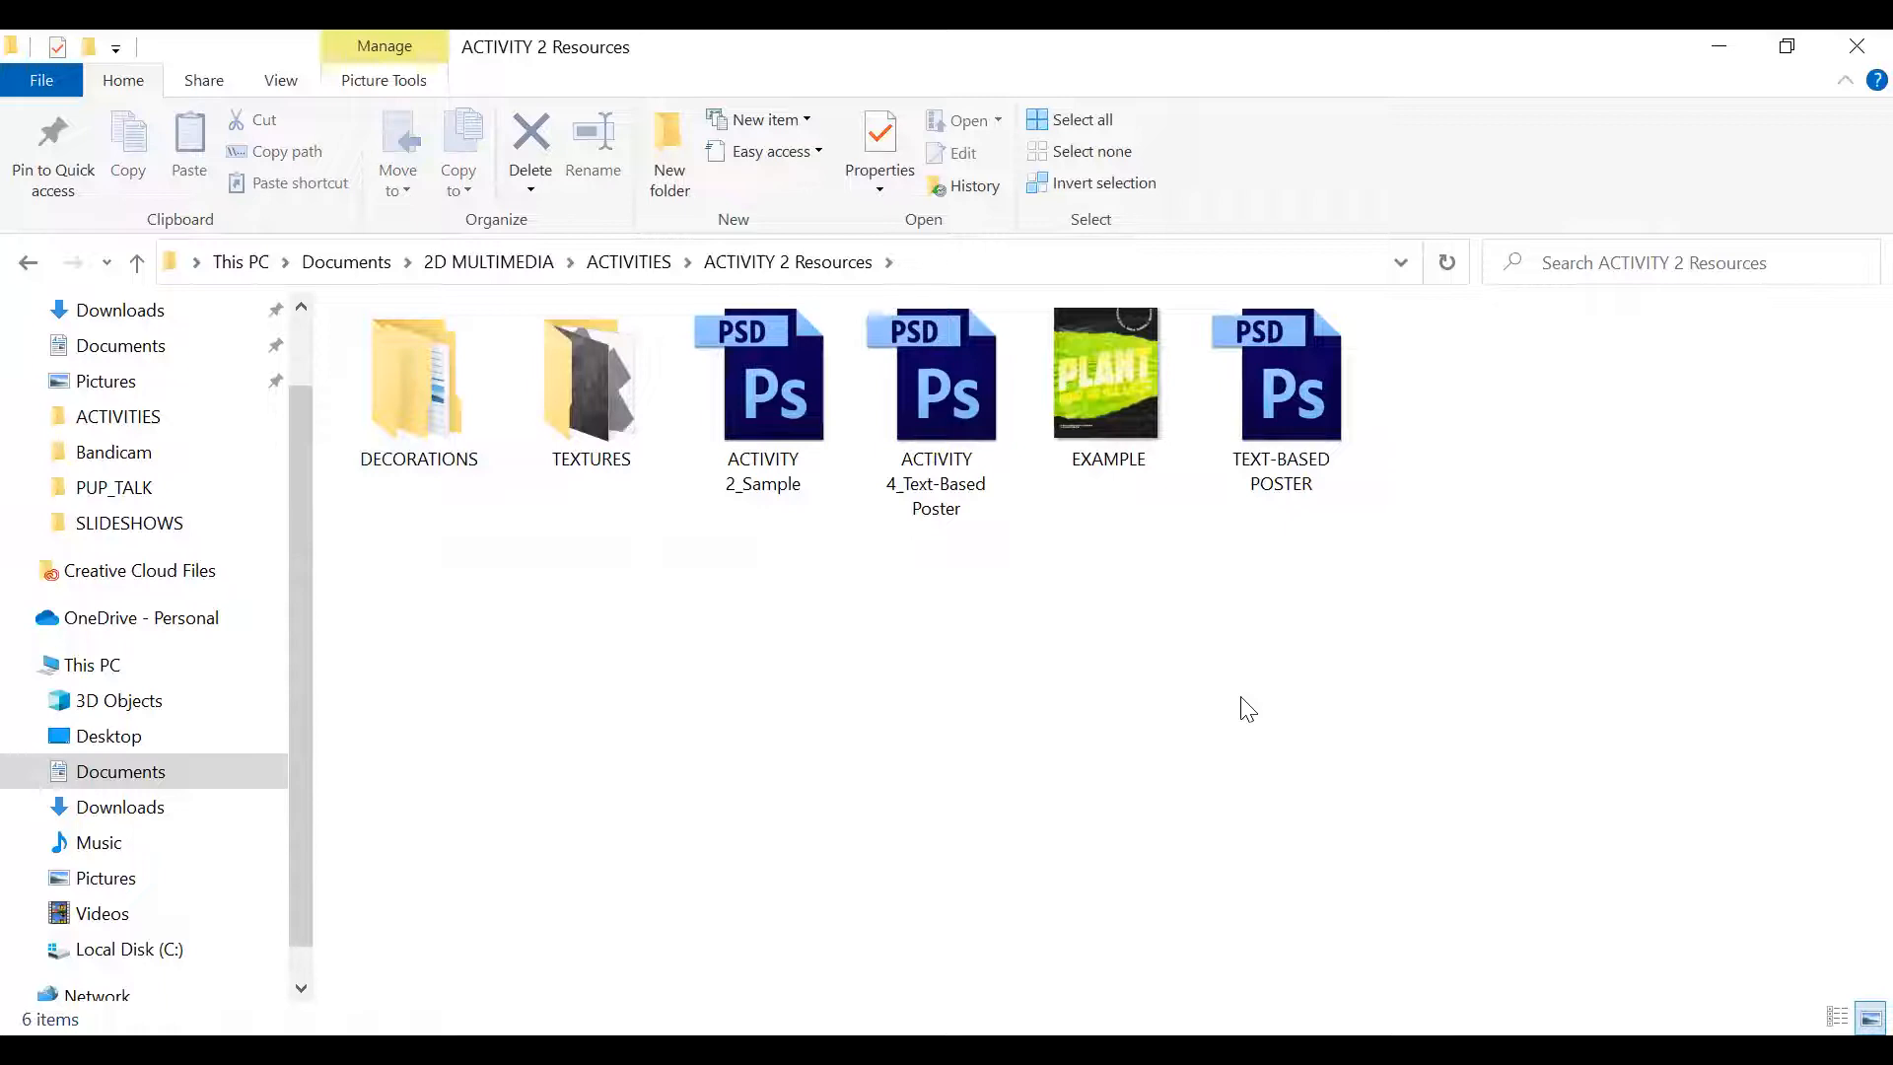
{"action": "left_click", "coordinate": [412, 467]}
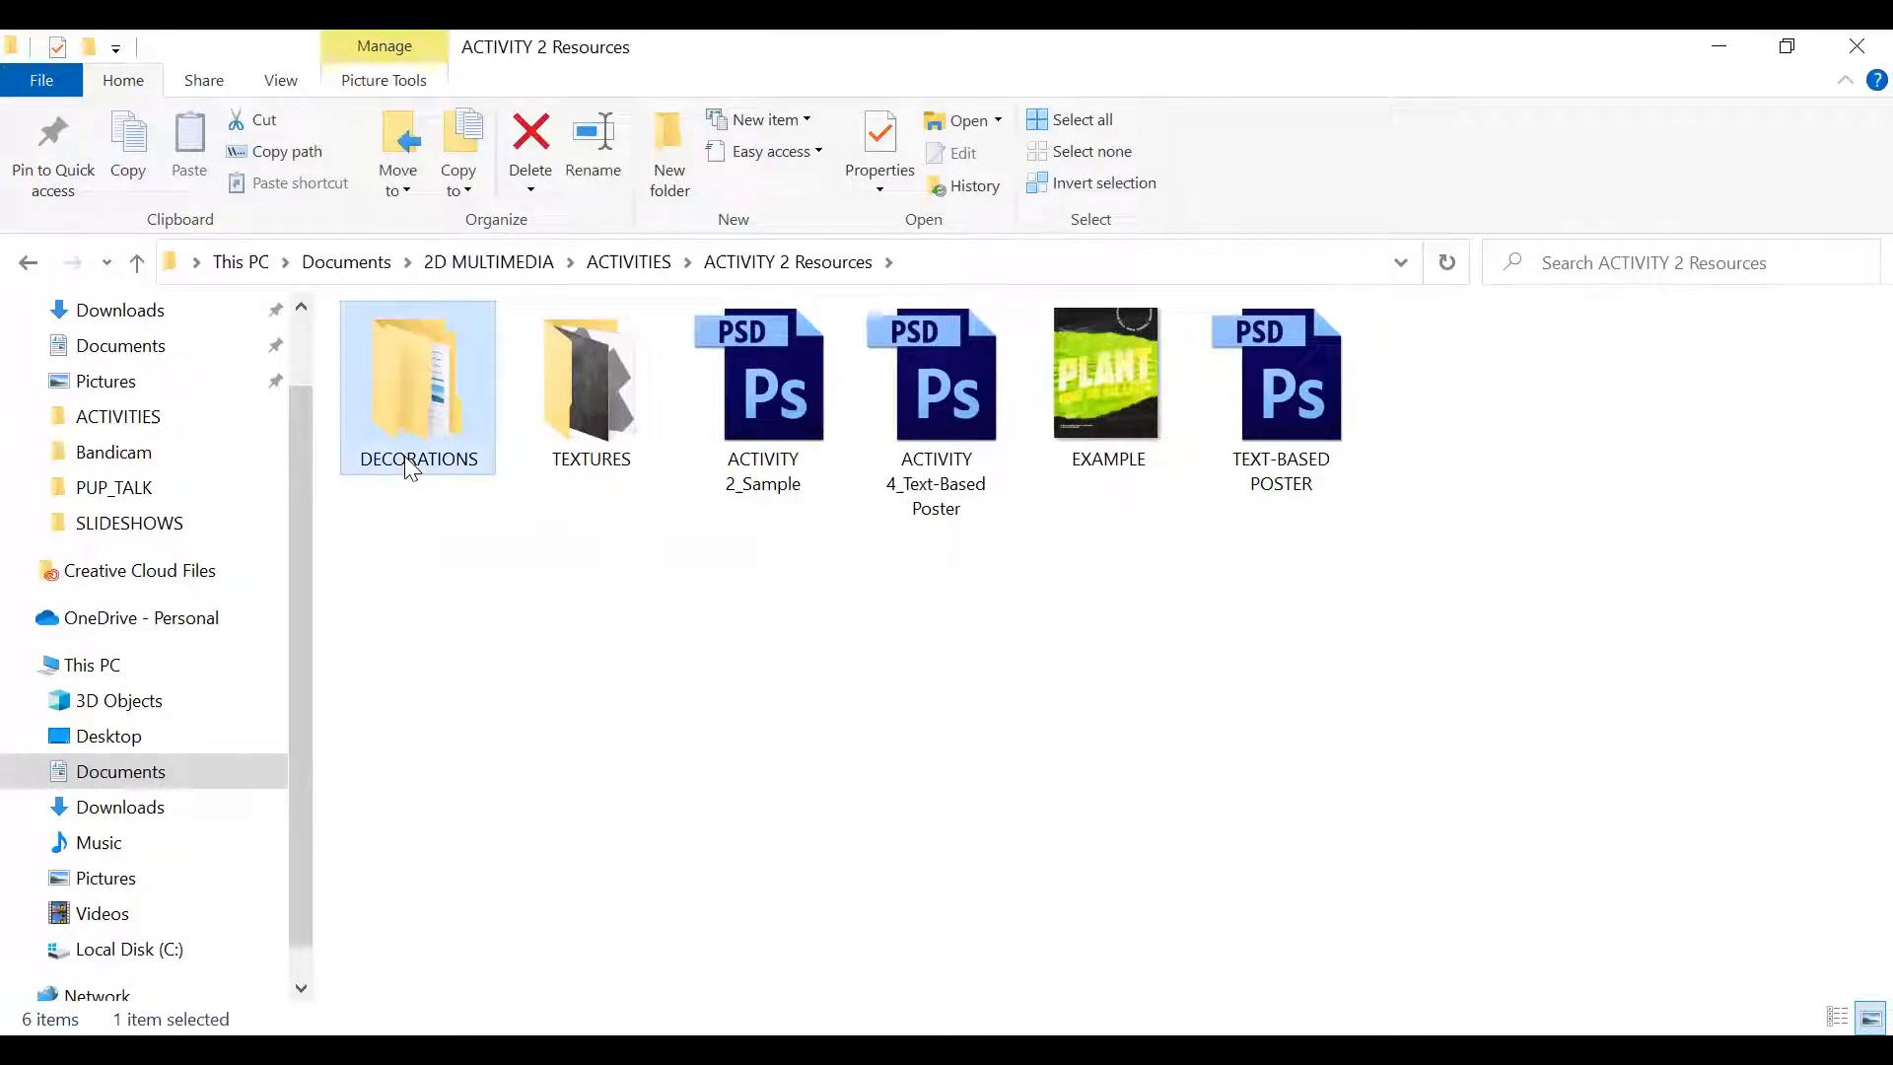
{"action": "key", "text": "Right"}
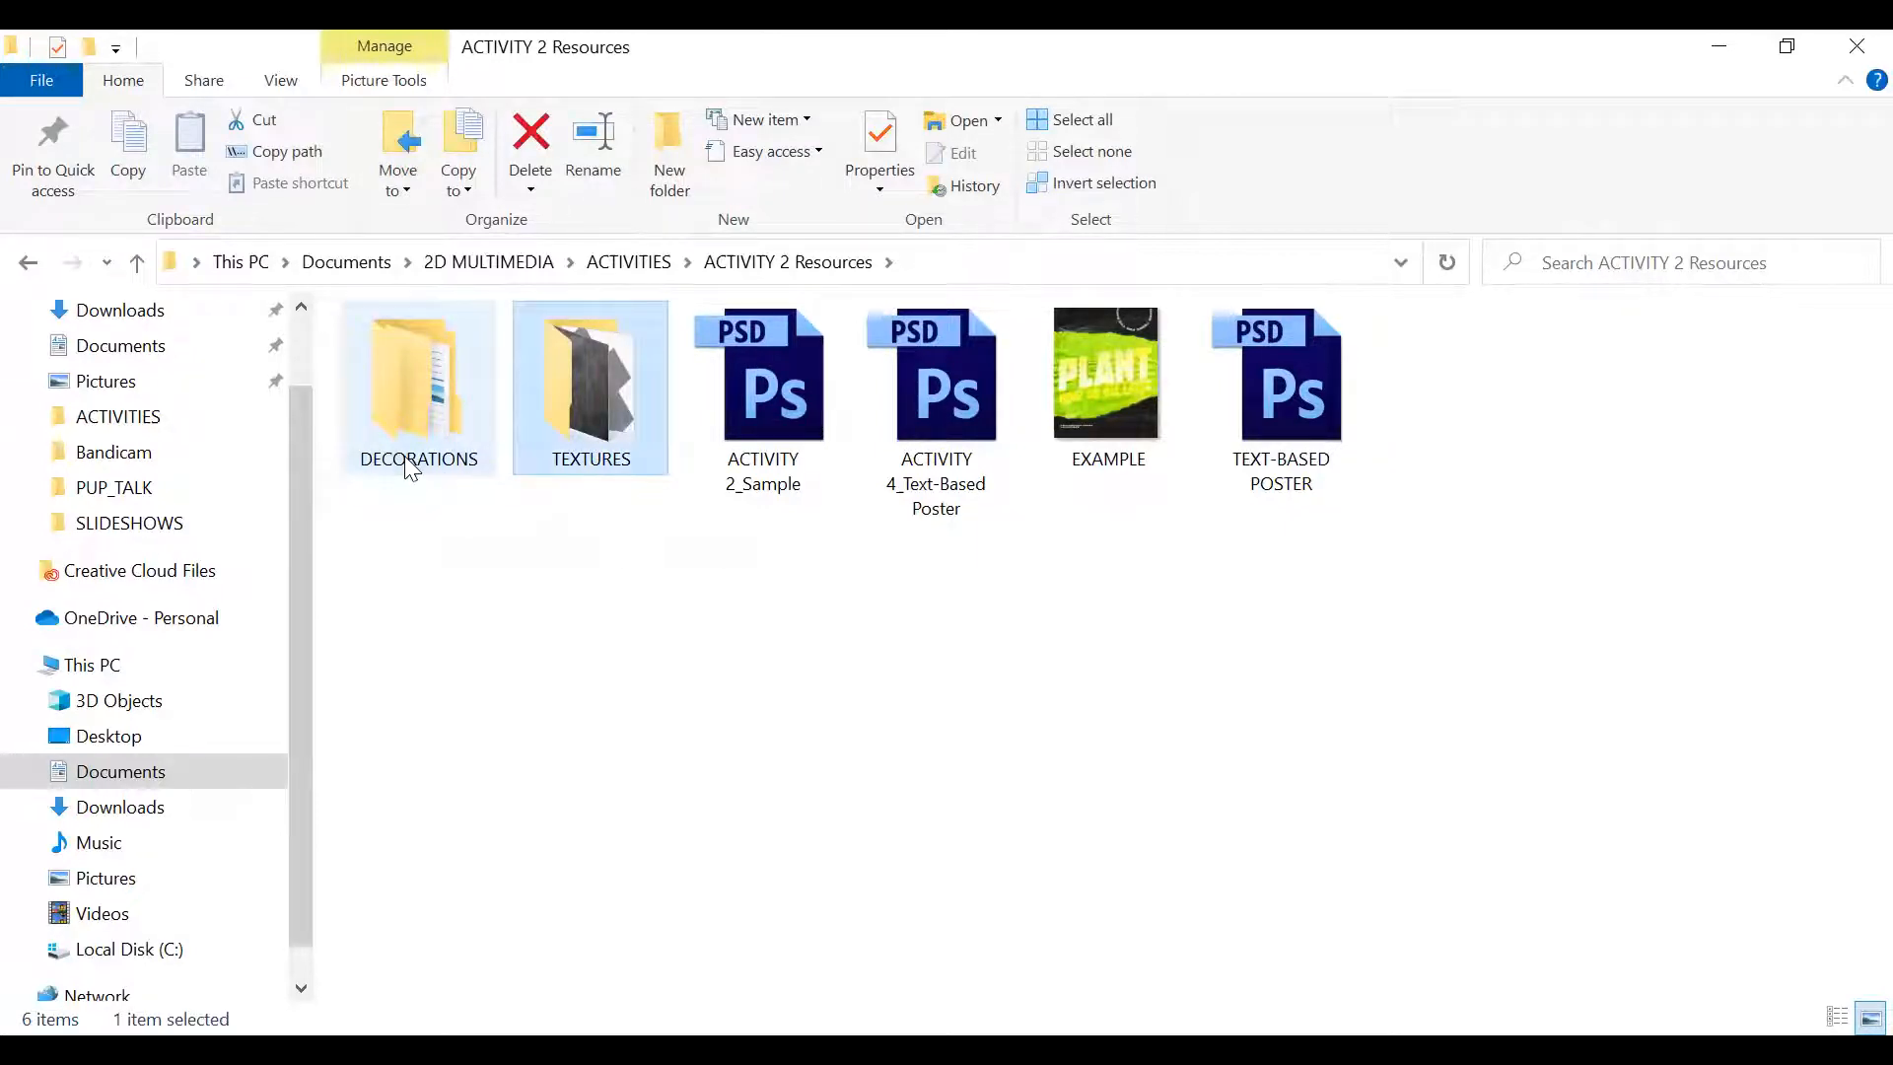
{"action": "key", "text": "Right"}
{"action": "key", "text": "Right"}
{"action": "key", "text": "Right"}
{"action": "key", "text": "Right"}
{"action": "key", "text": "Left"}
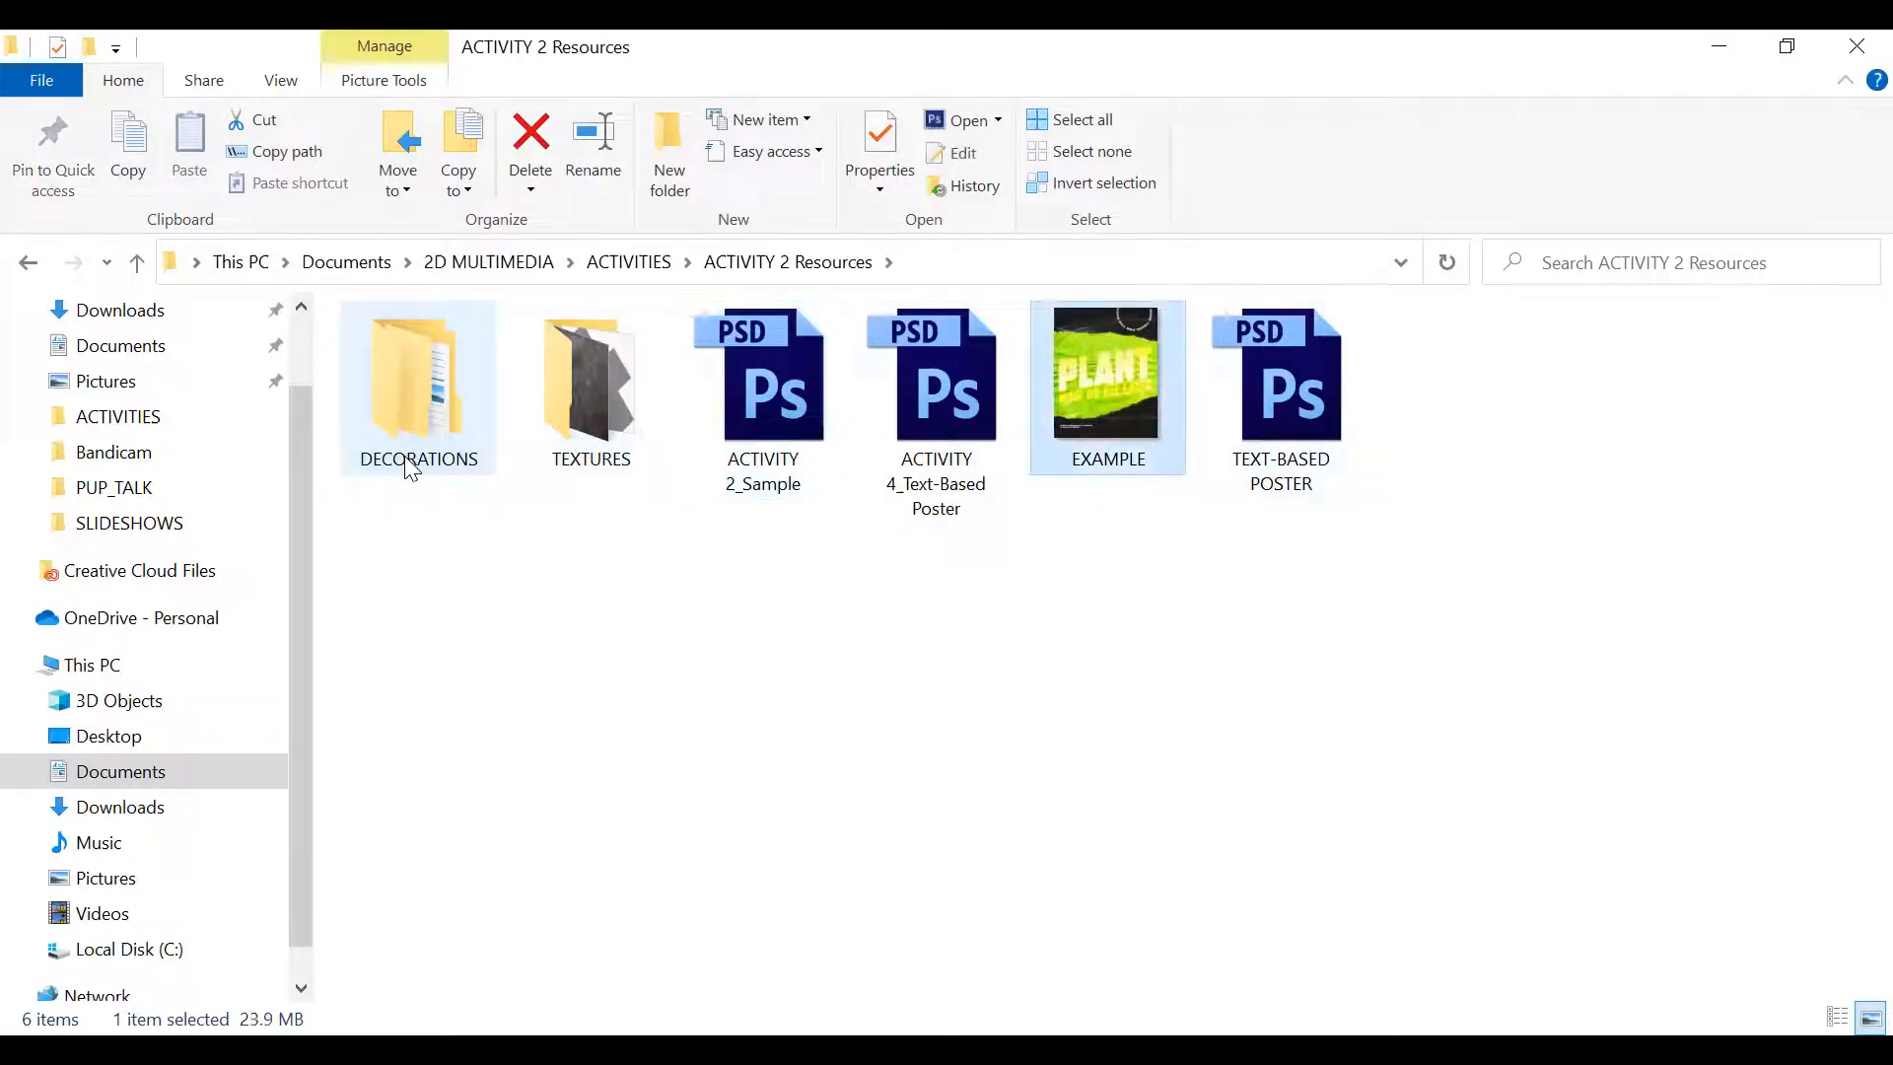
{"action": "double_click", "coordinate": [608, 408]}
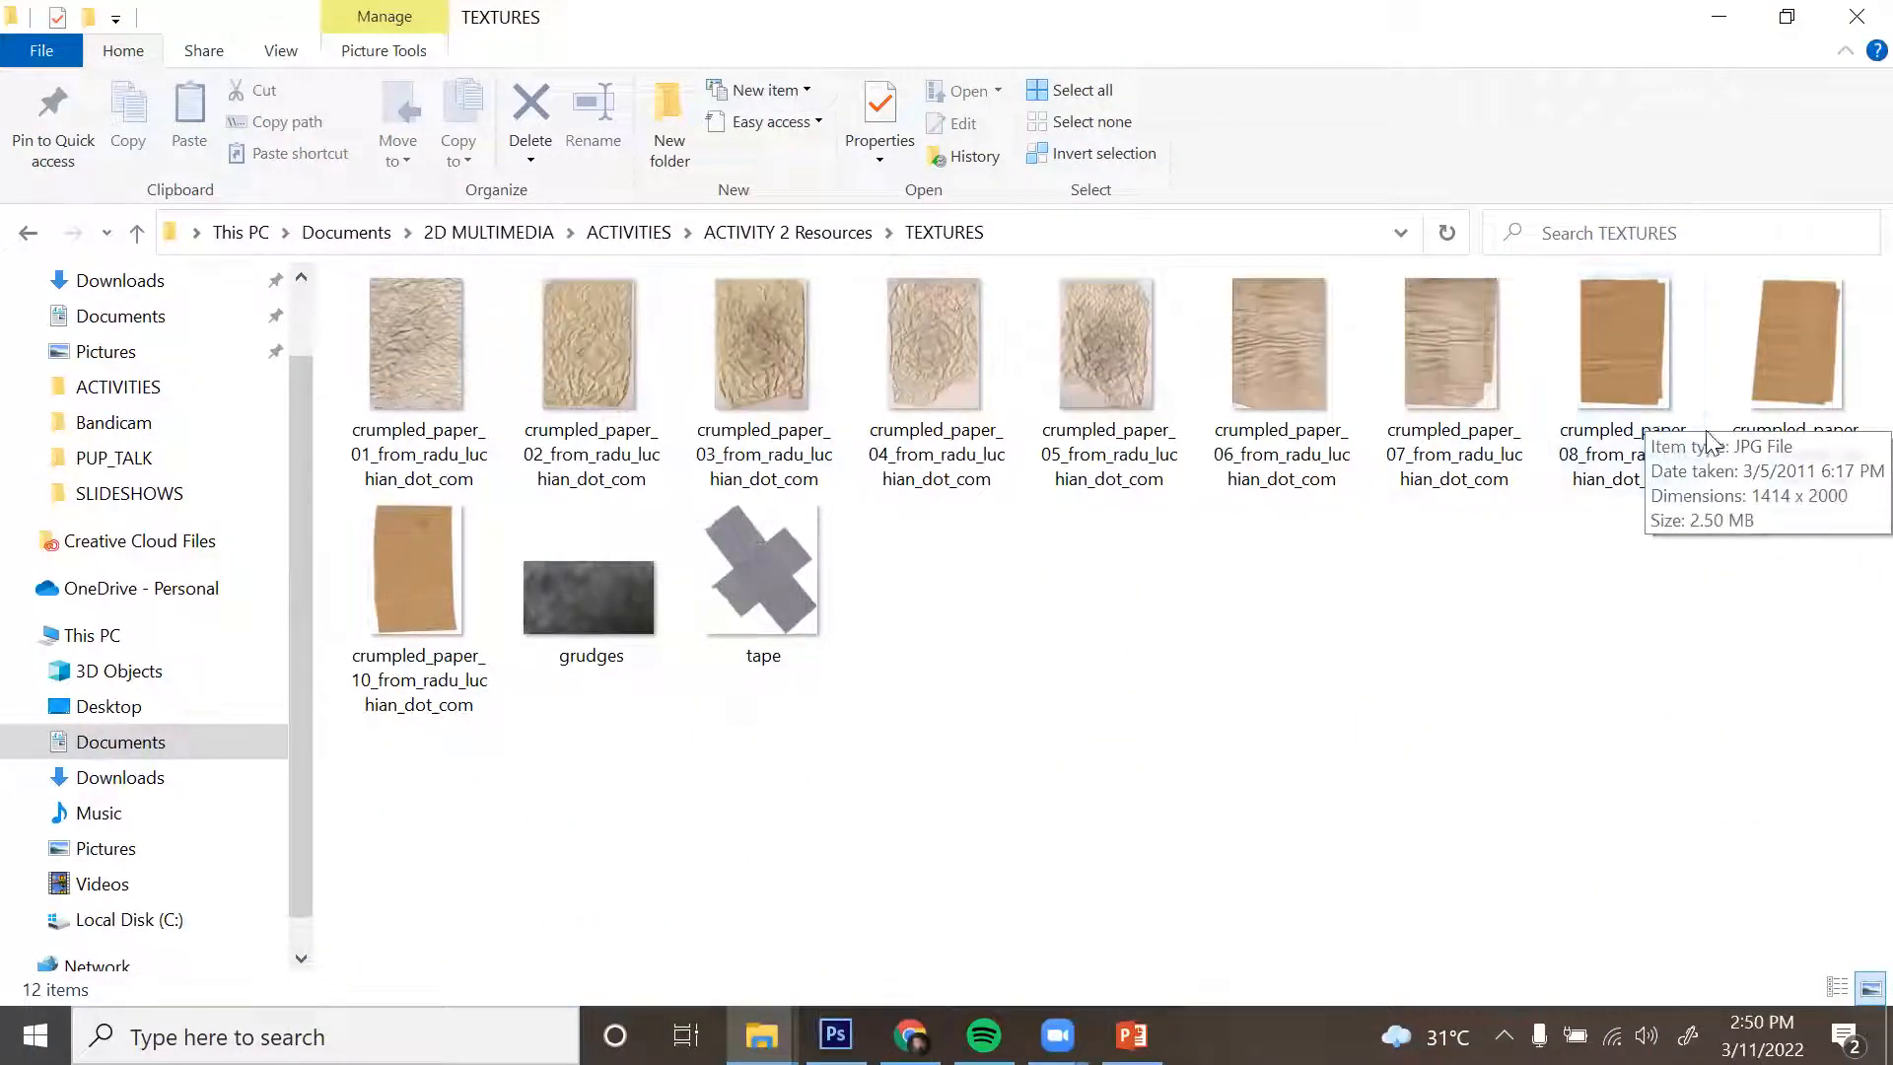
Place the crumpled_paper_08 texture from the TEXTURES folder in the blank poster and scale it to about 271% so it covers the canvas.
{"action": "left_click", "coordinate": [1629, 390]}
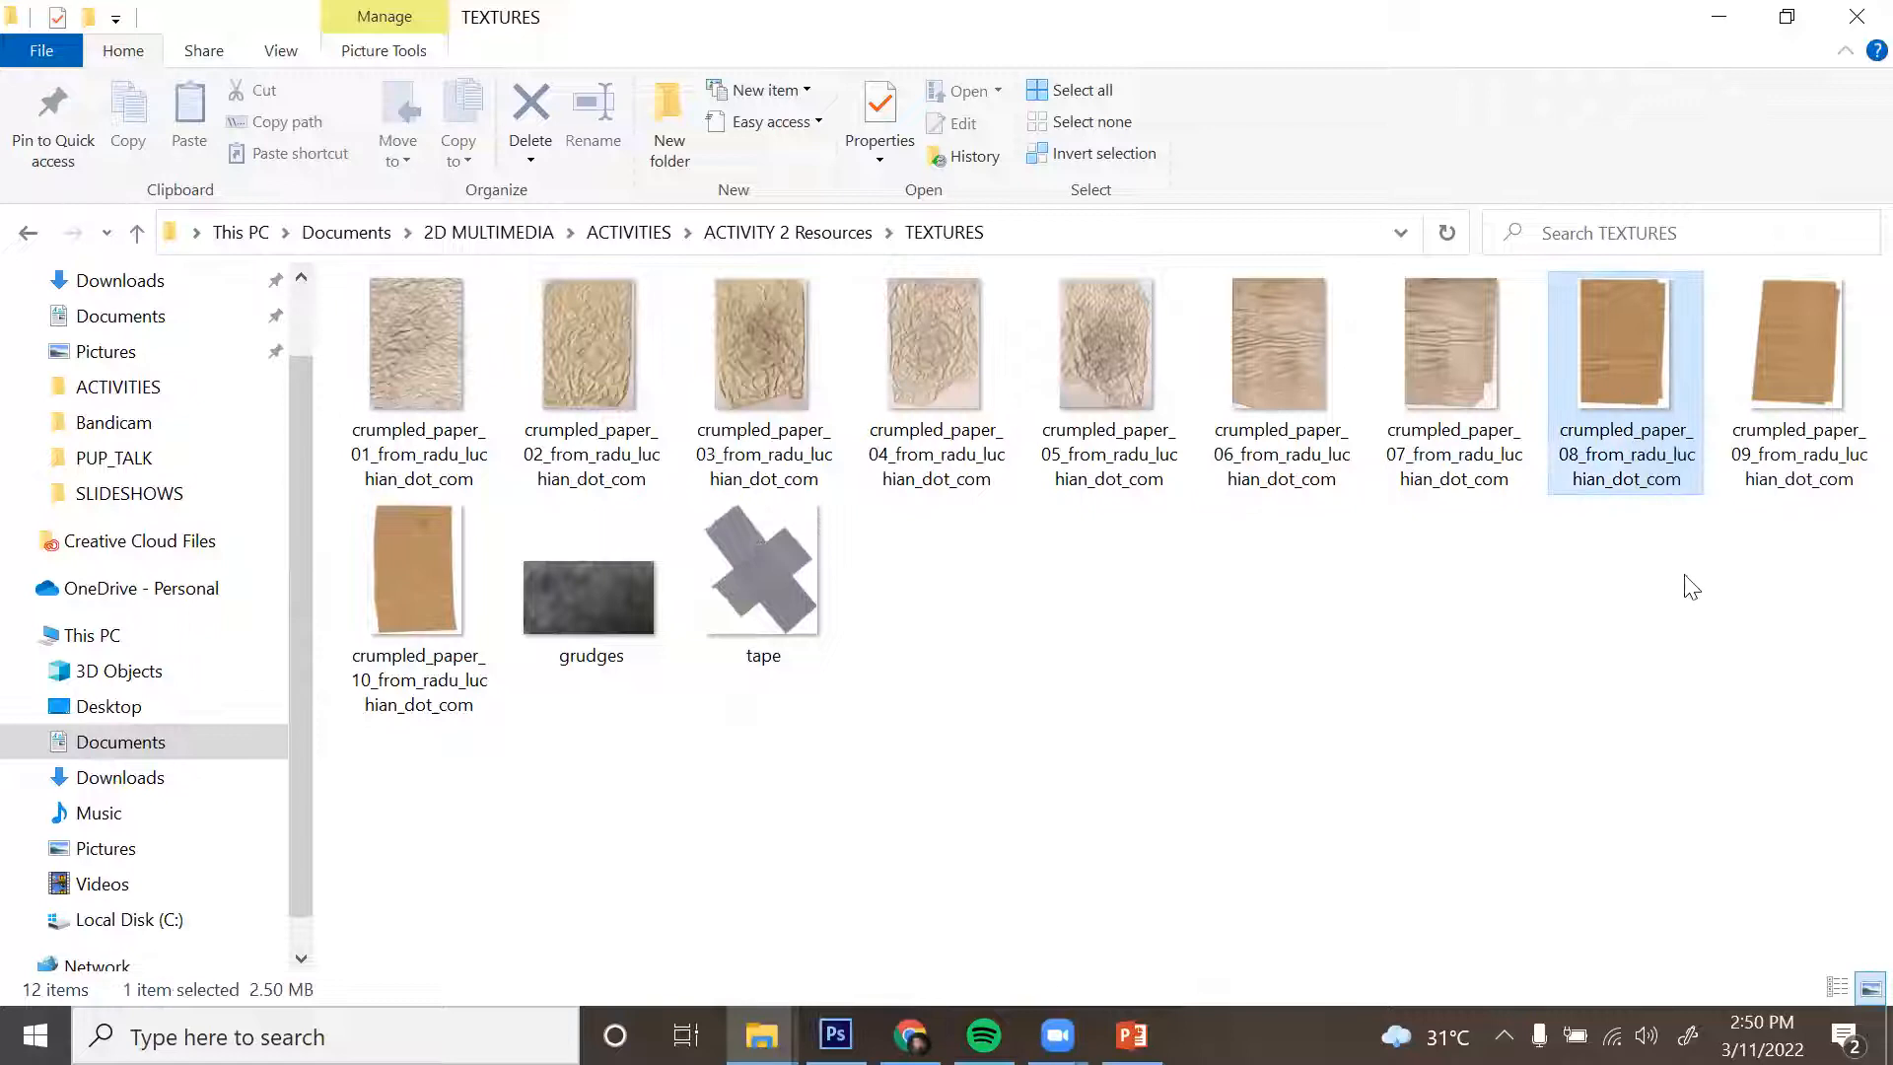
{"action": "left_click_drag", "start_coordinate": [1642, 449], "coordinate": [1031, 639]}
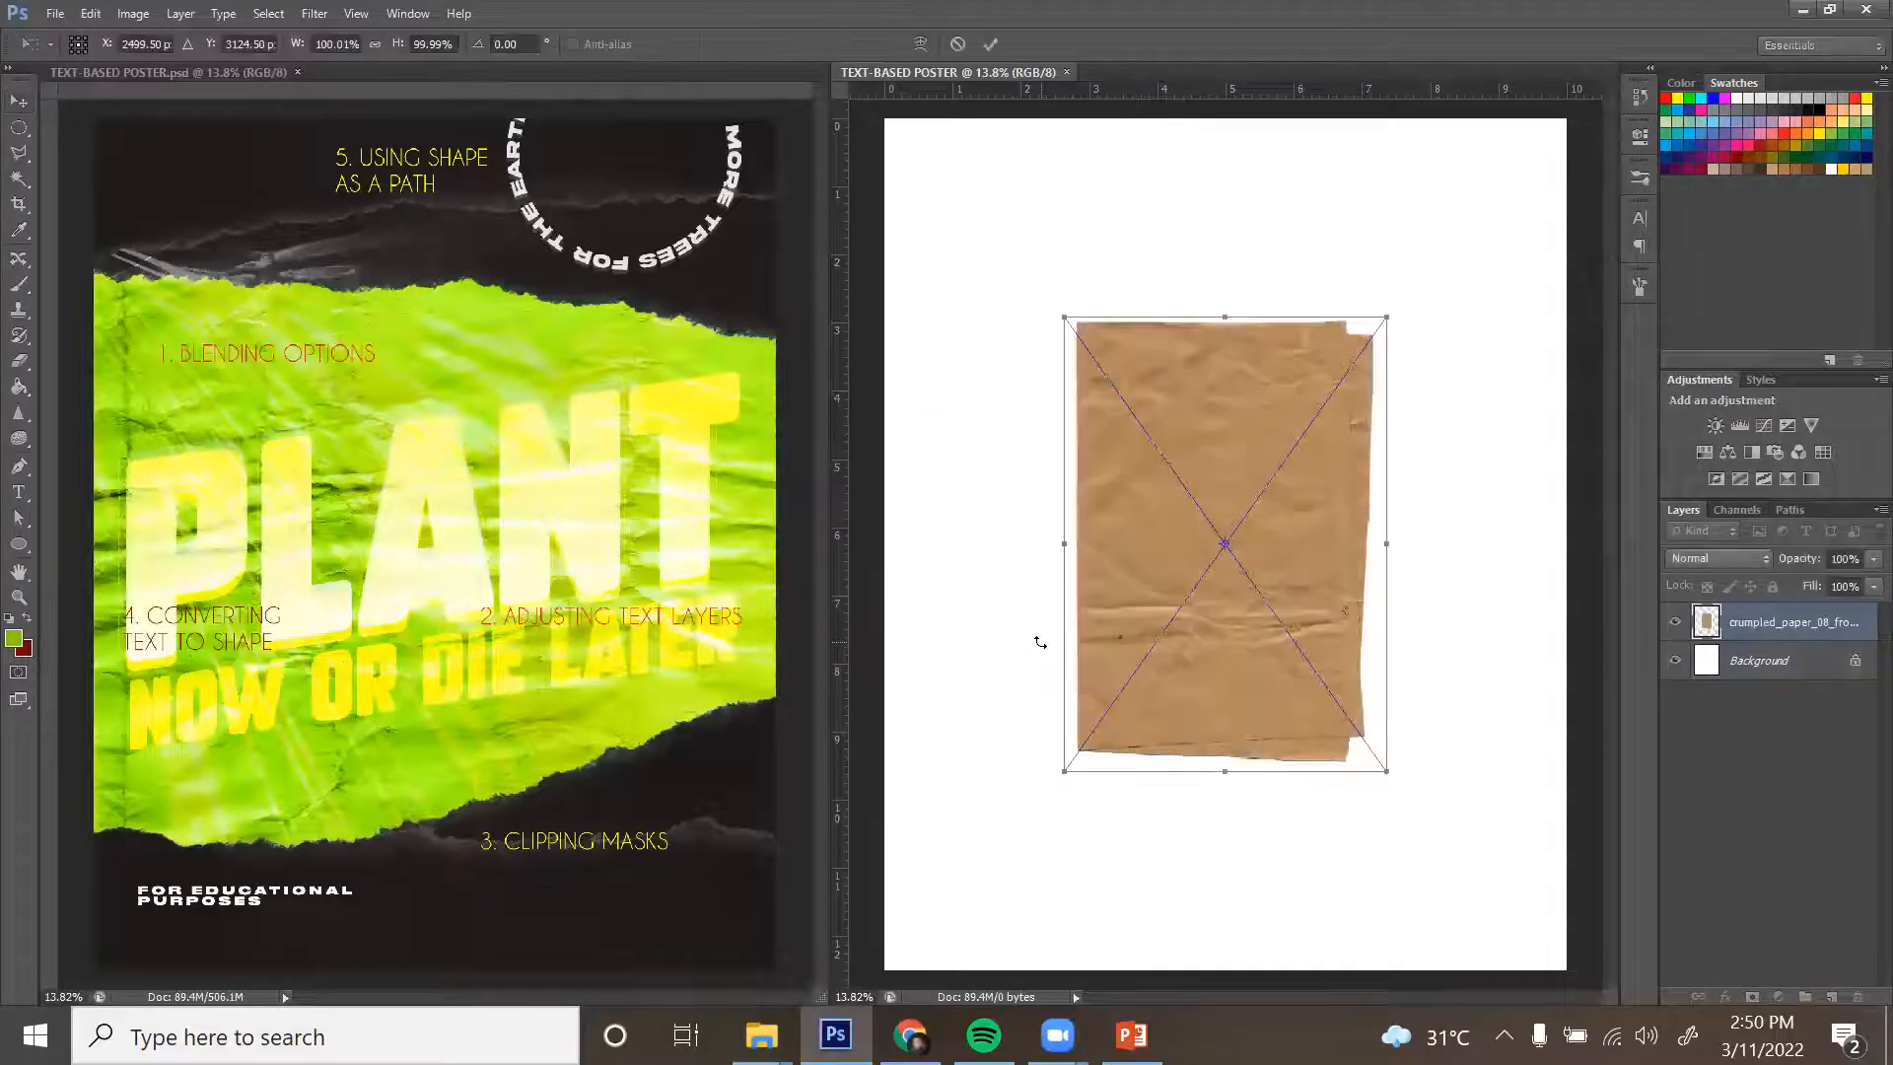
{"action": "key", "text": "ctrl+minus"}
{"action": "key", "text": "ctrl+minus"}
{"action": "key", "text": "ctrl+minus"}
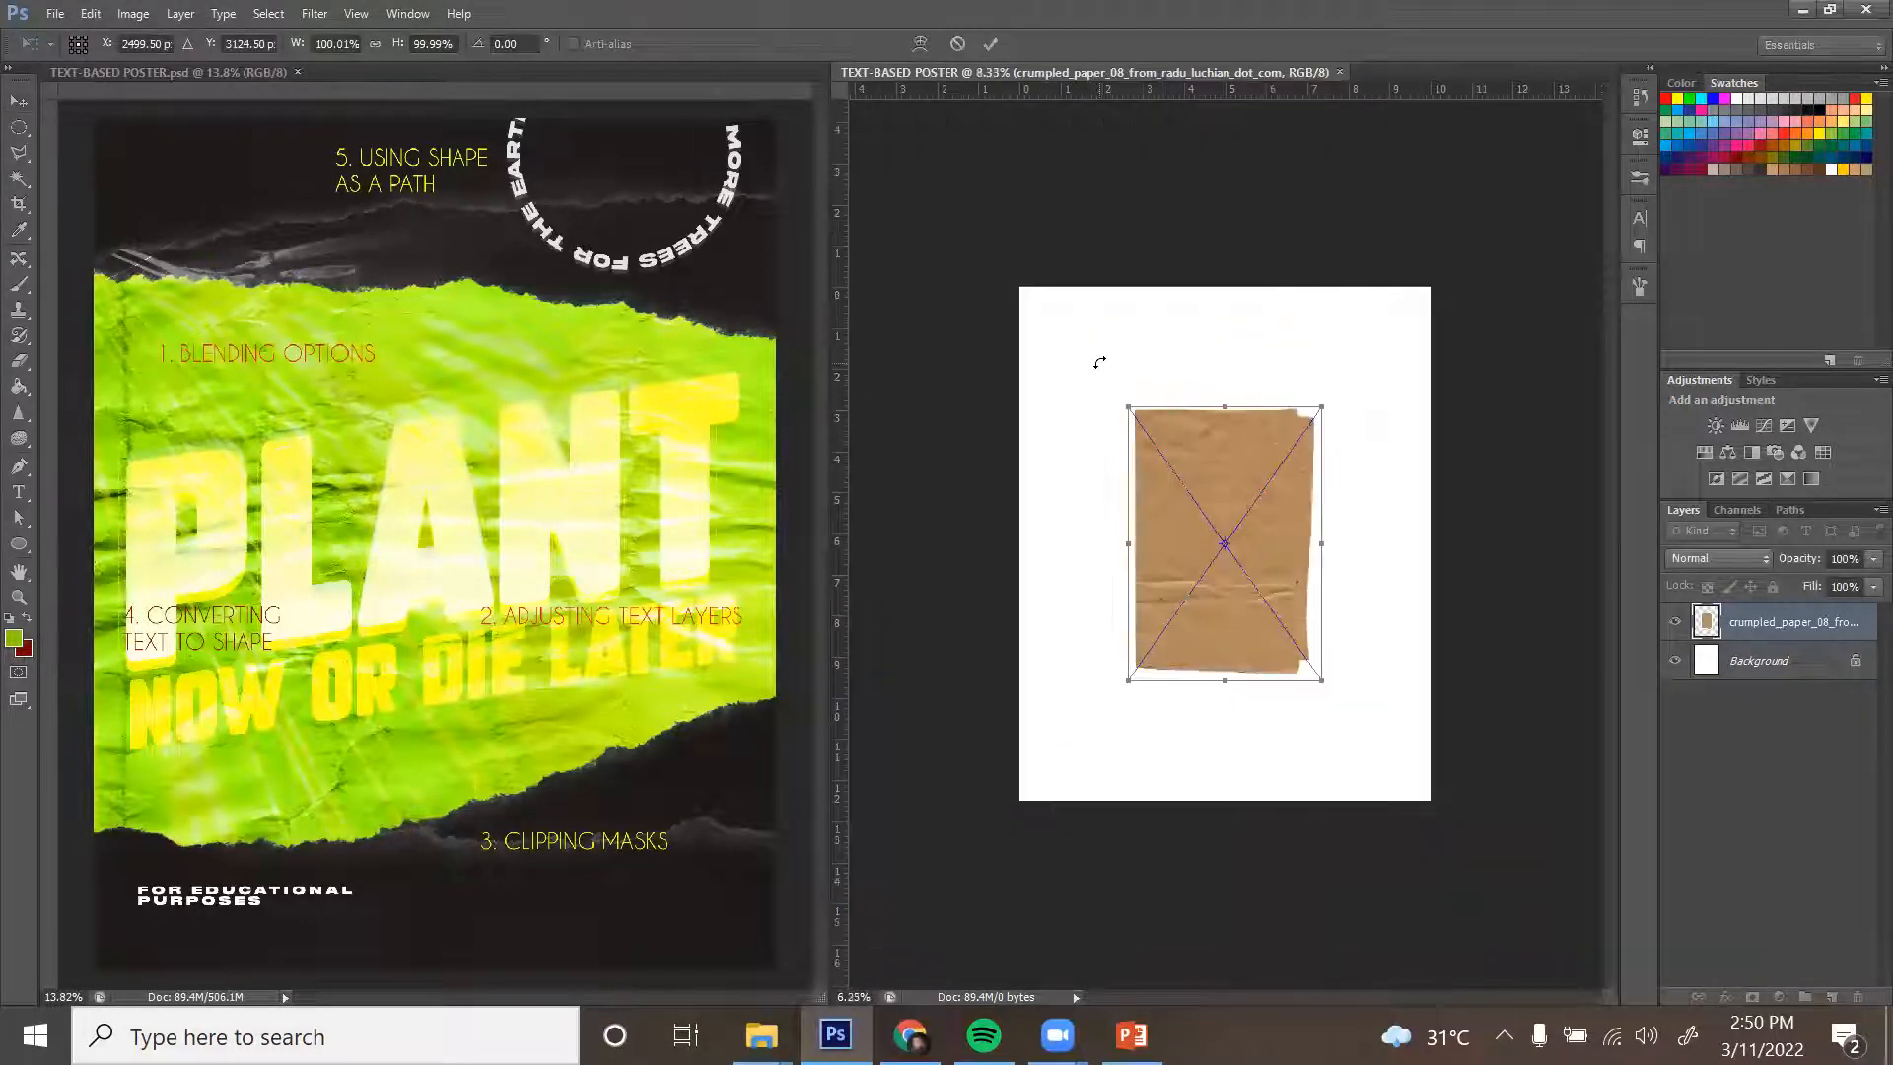
{"action": "left_click_drag", "start_coordinate": [1300, 648], "coordinate": [1424, 820]}
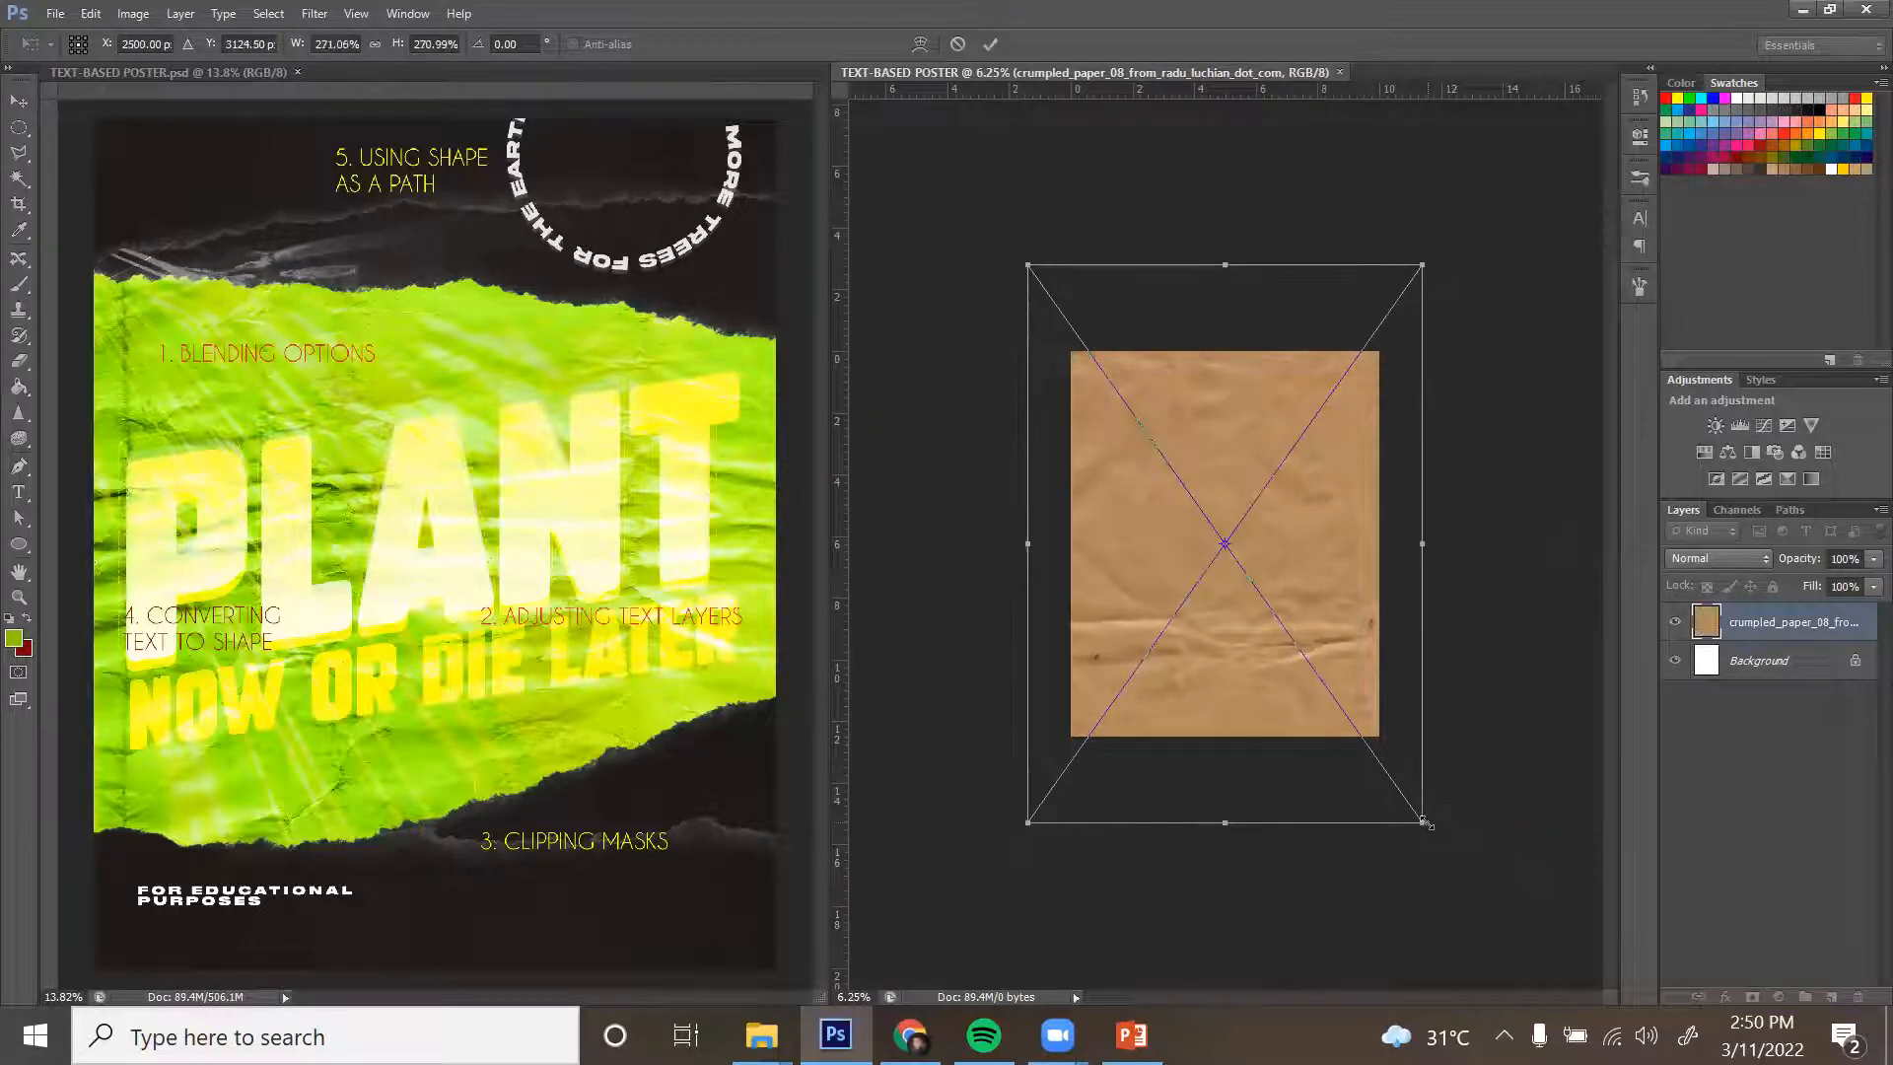
{"action": "key", "text": "Return"}
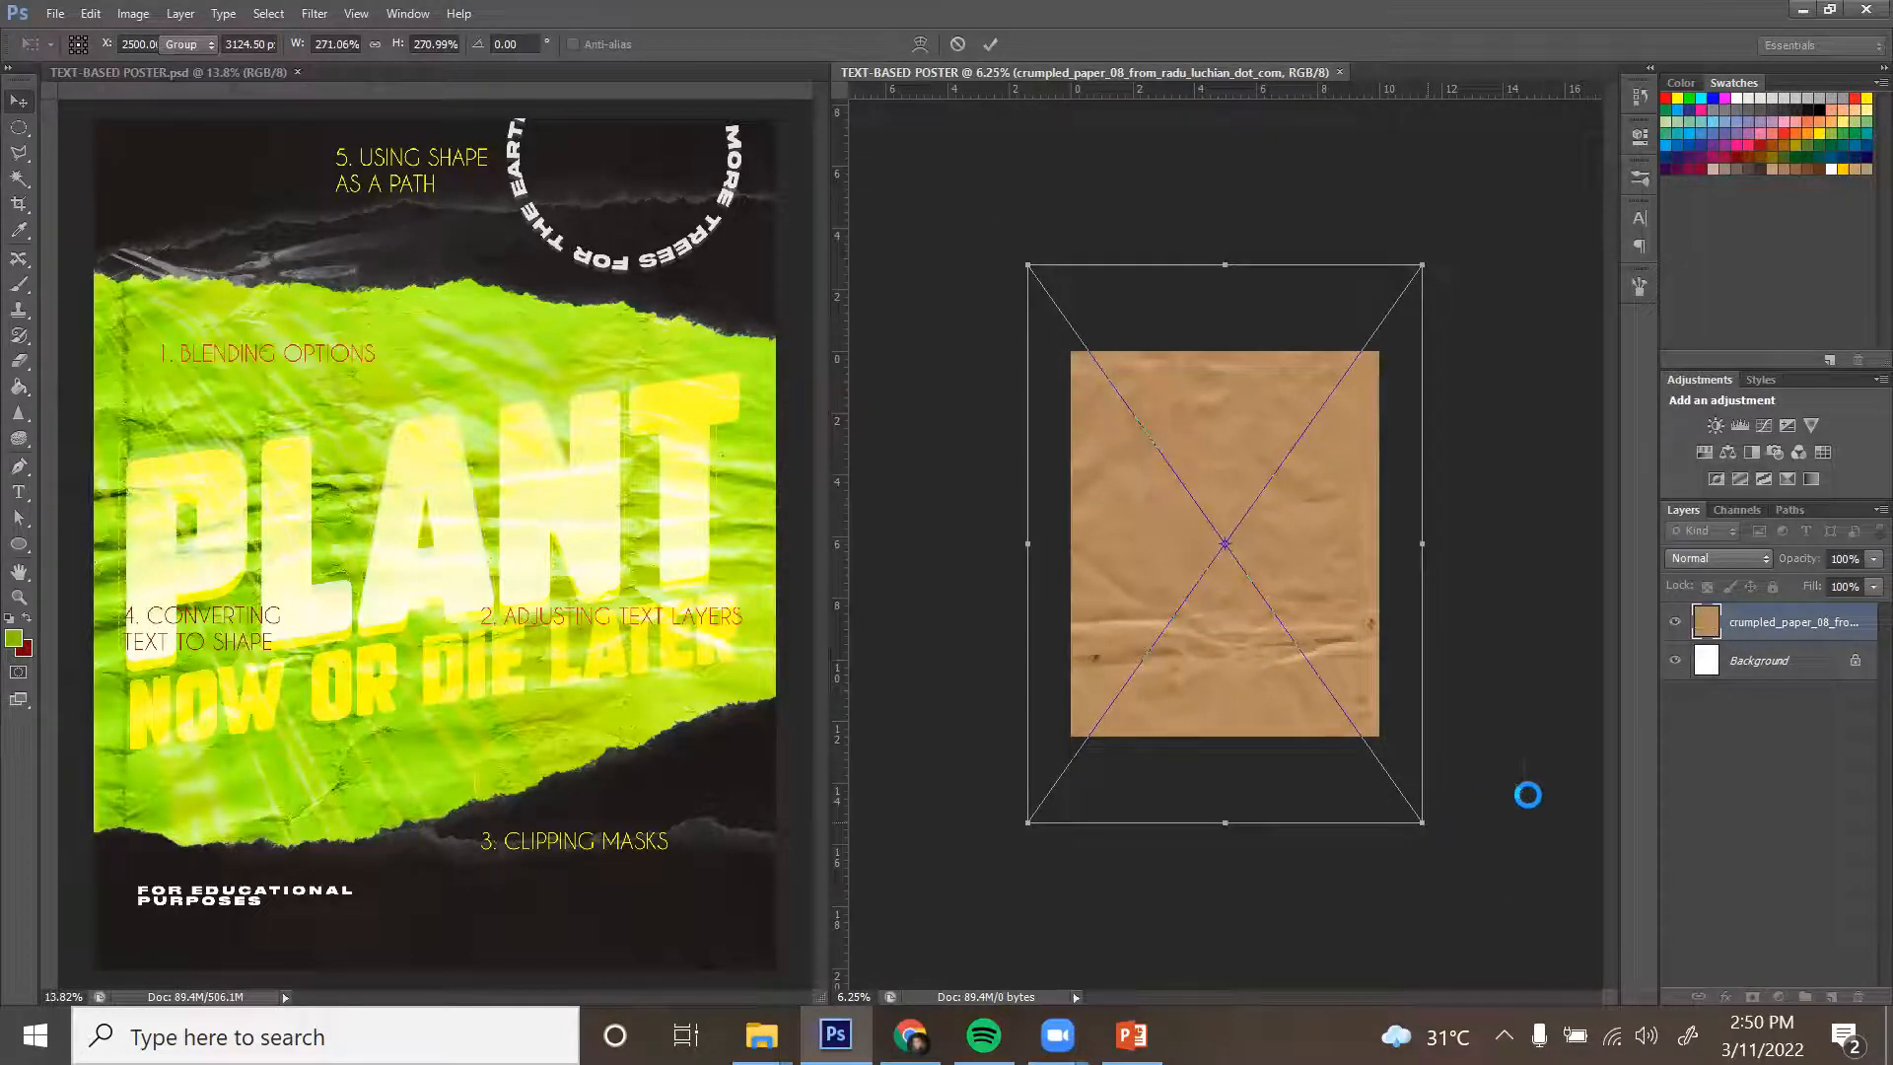
{"action": "key", "text": "ctrl+0"}
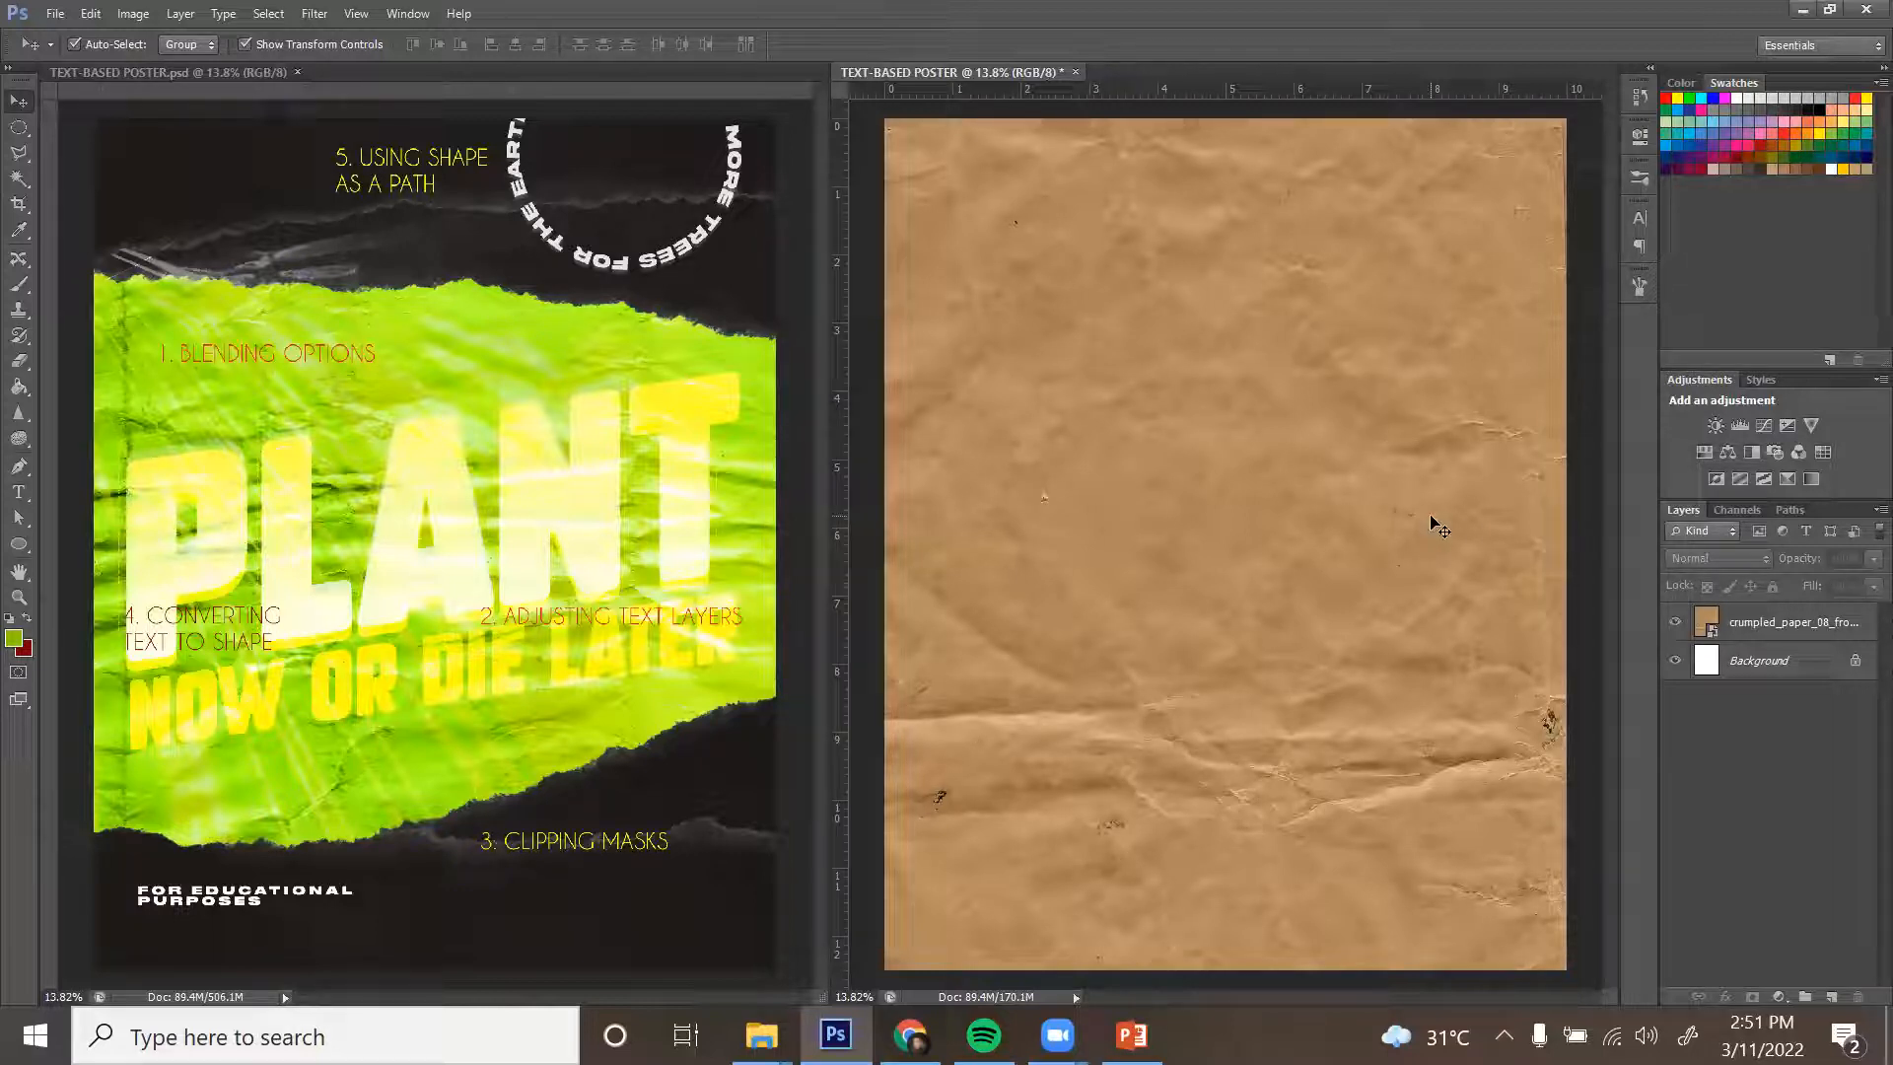
{"action": "key", "text": "Return"}
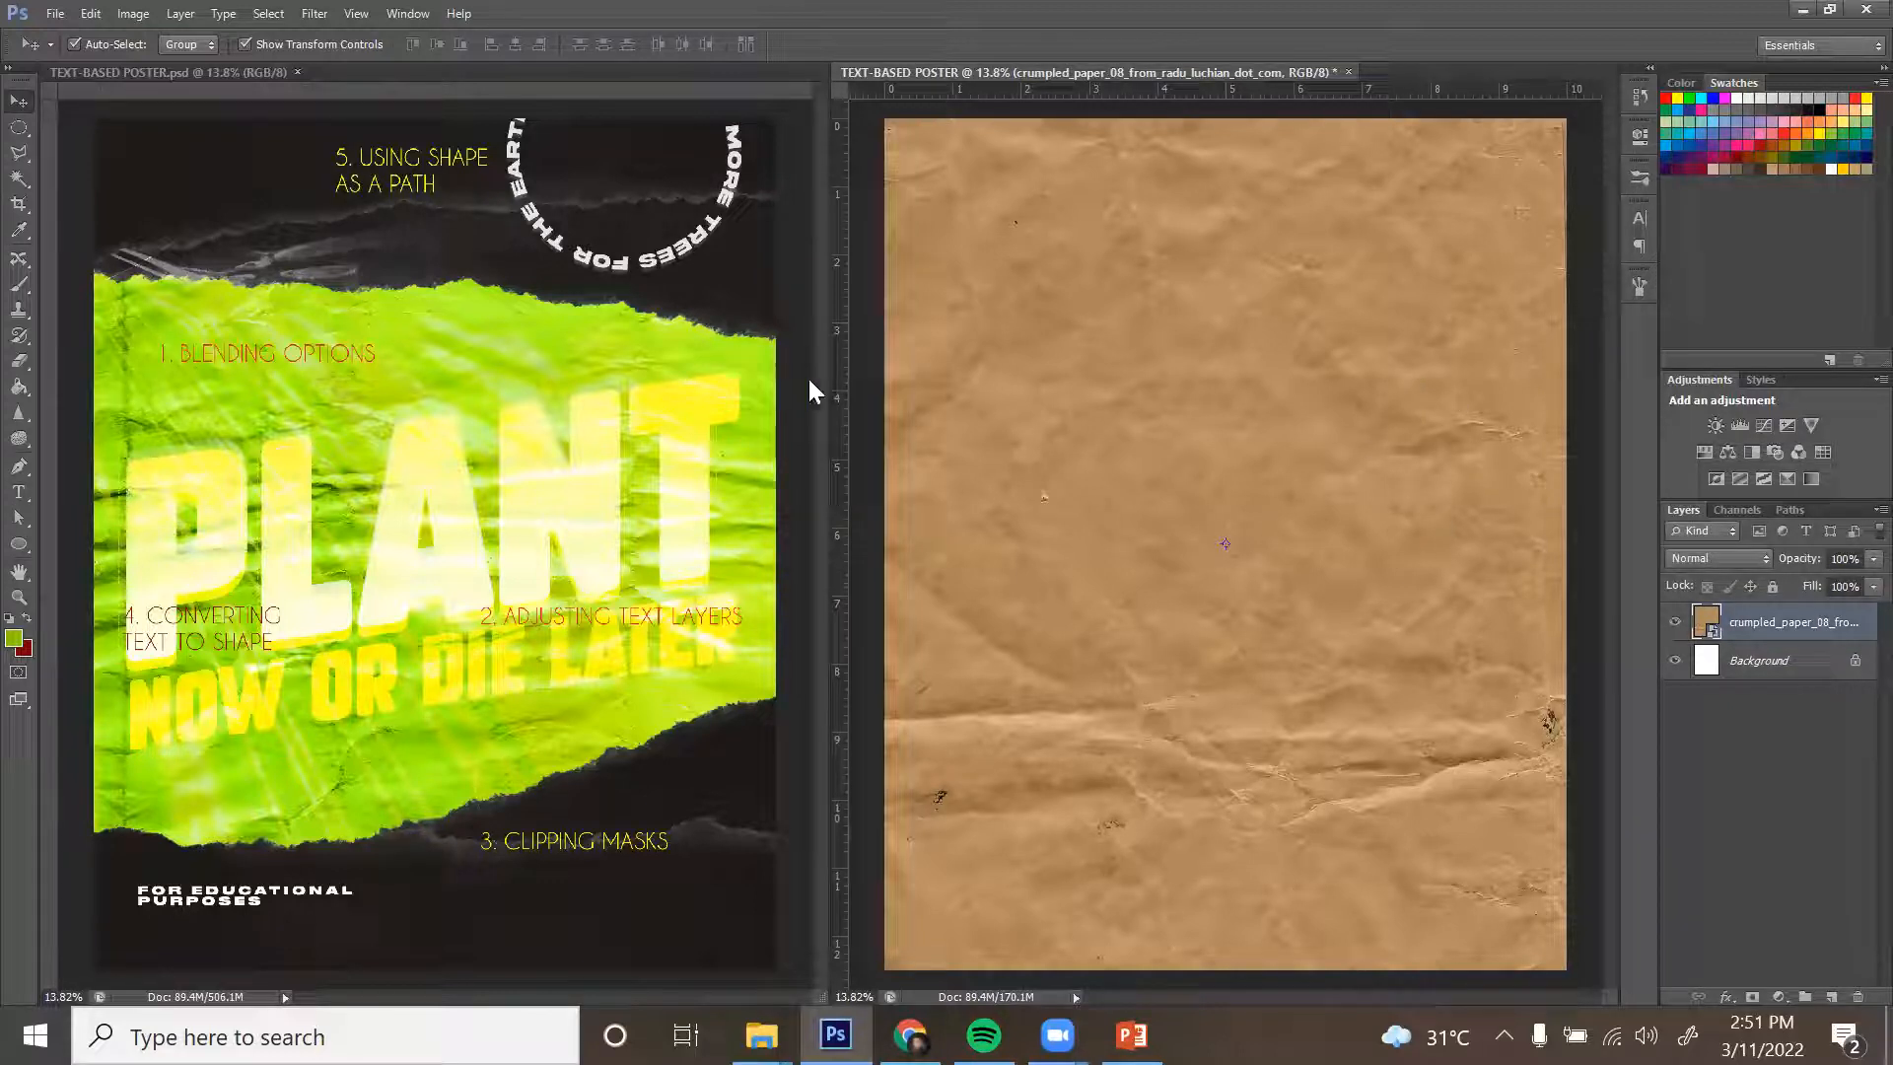
Add a new layer above the paper, try a brown fill sampled from the texture, and refill it with lime green sampled from the reference poster.
{"action": "left_click", "coordinate": [1833, 998]}
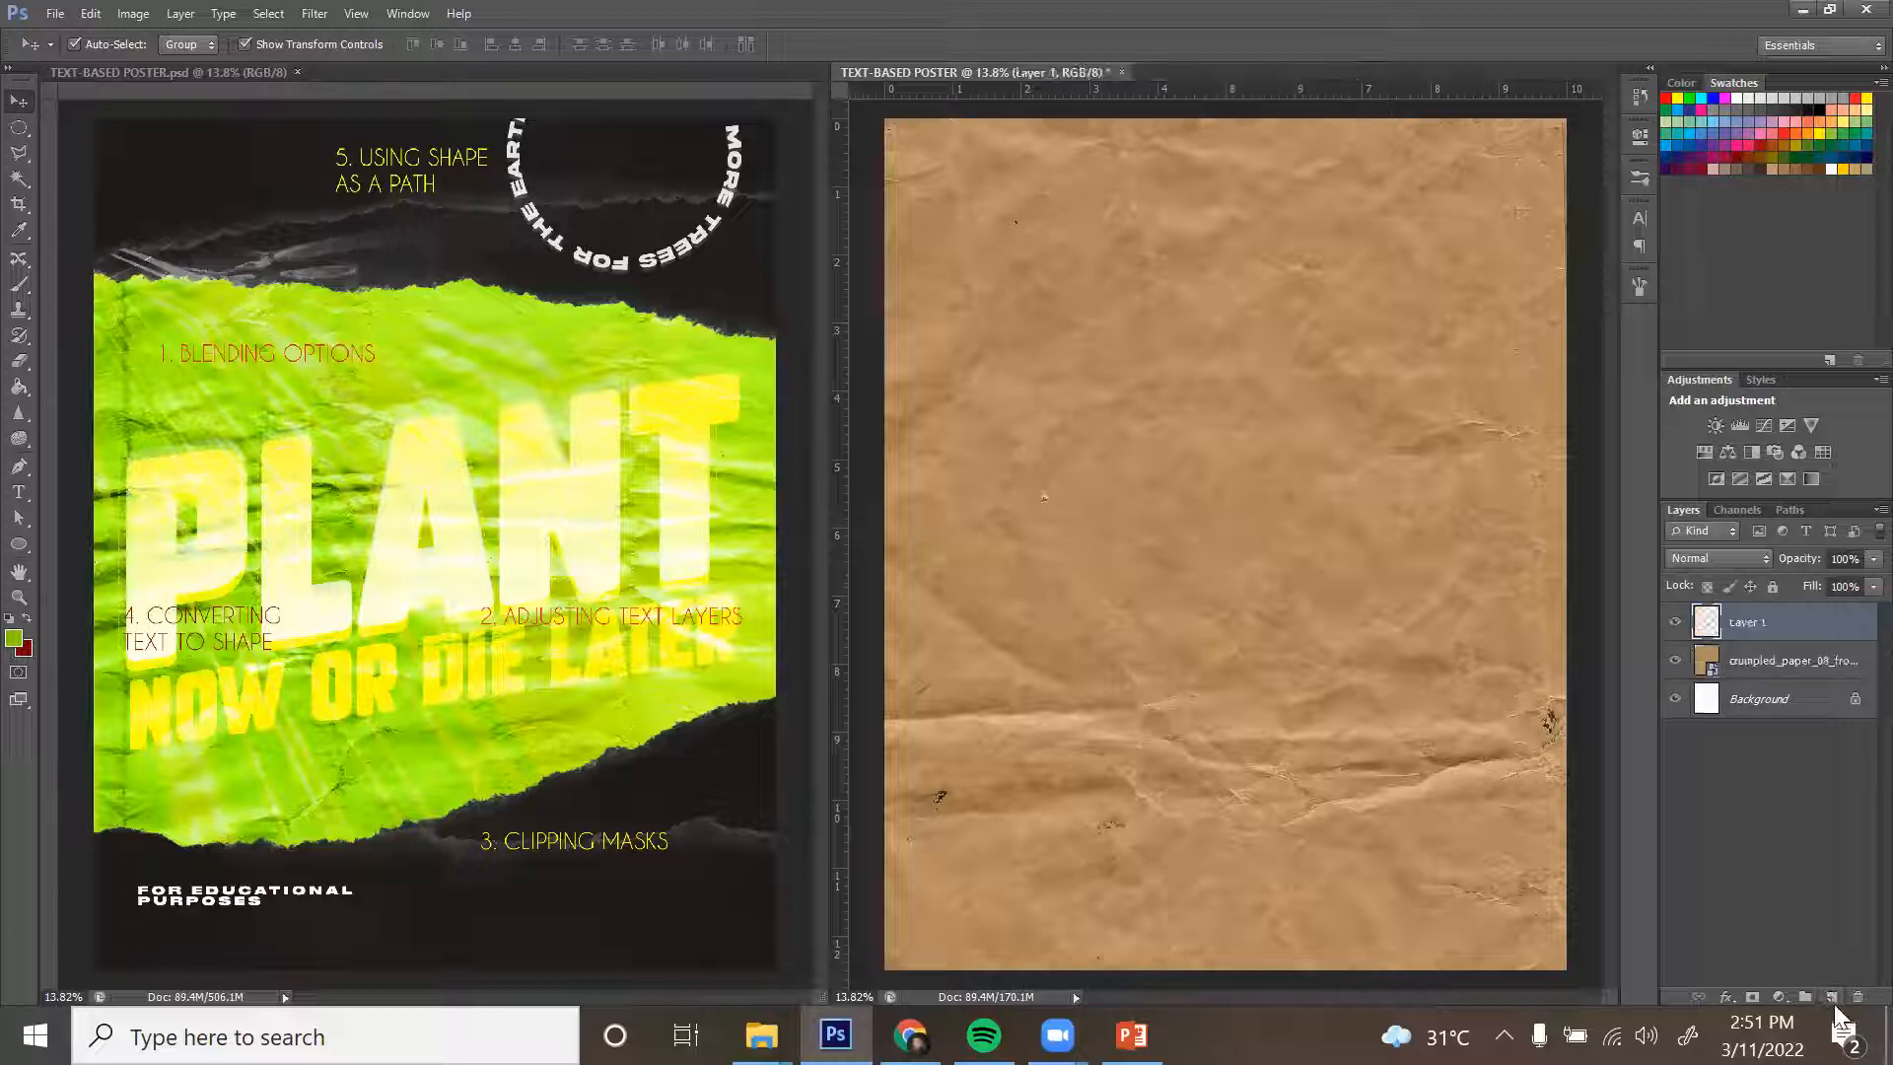
{"action": "key", "text": "i"}
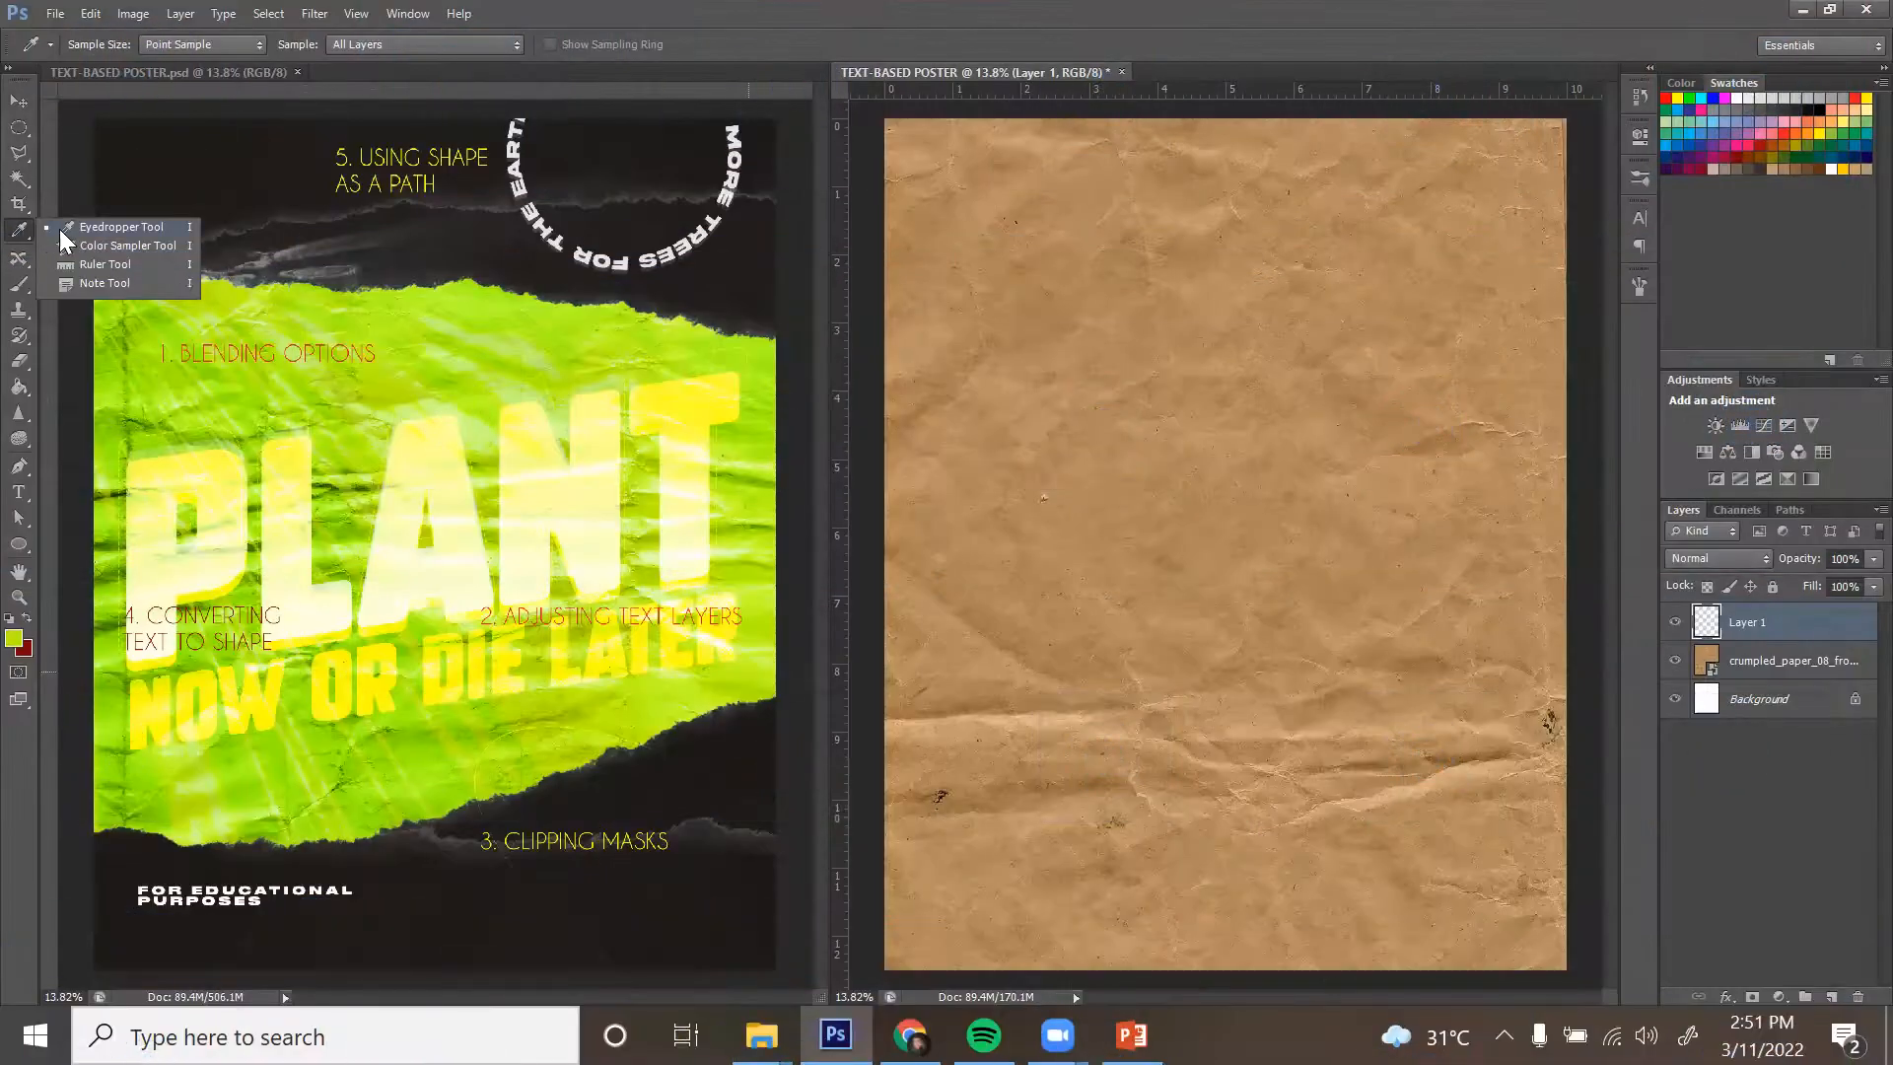
{"action": "left_click", "coordinate": [61, 230]}
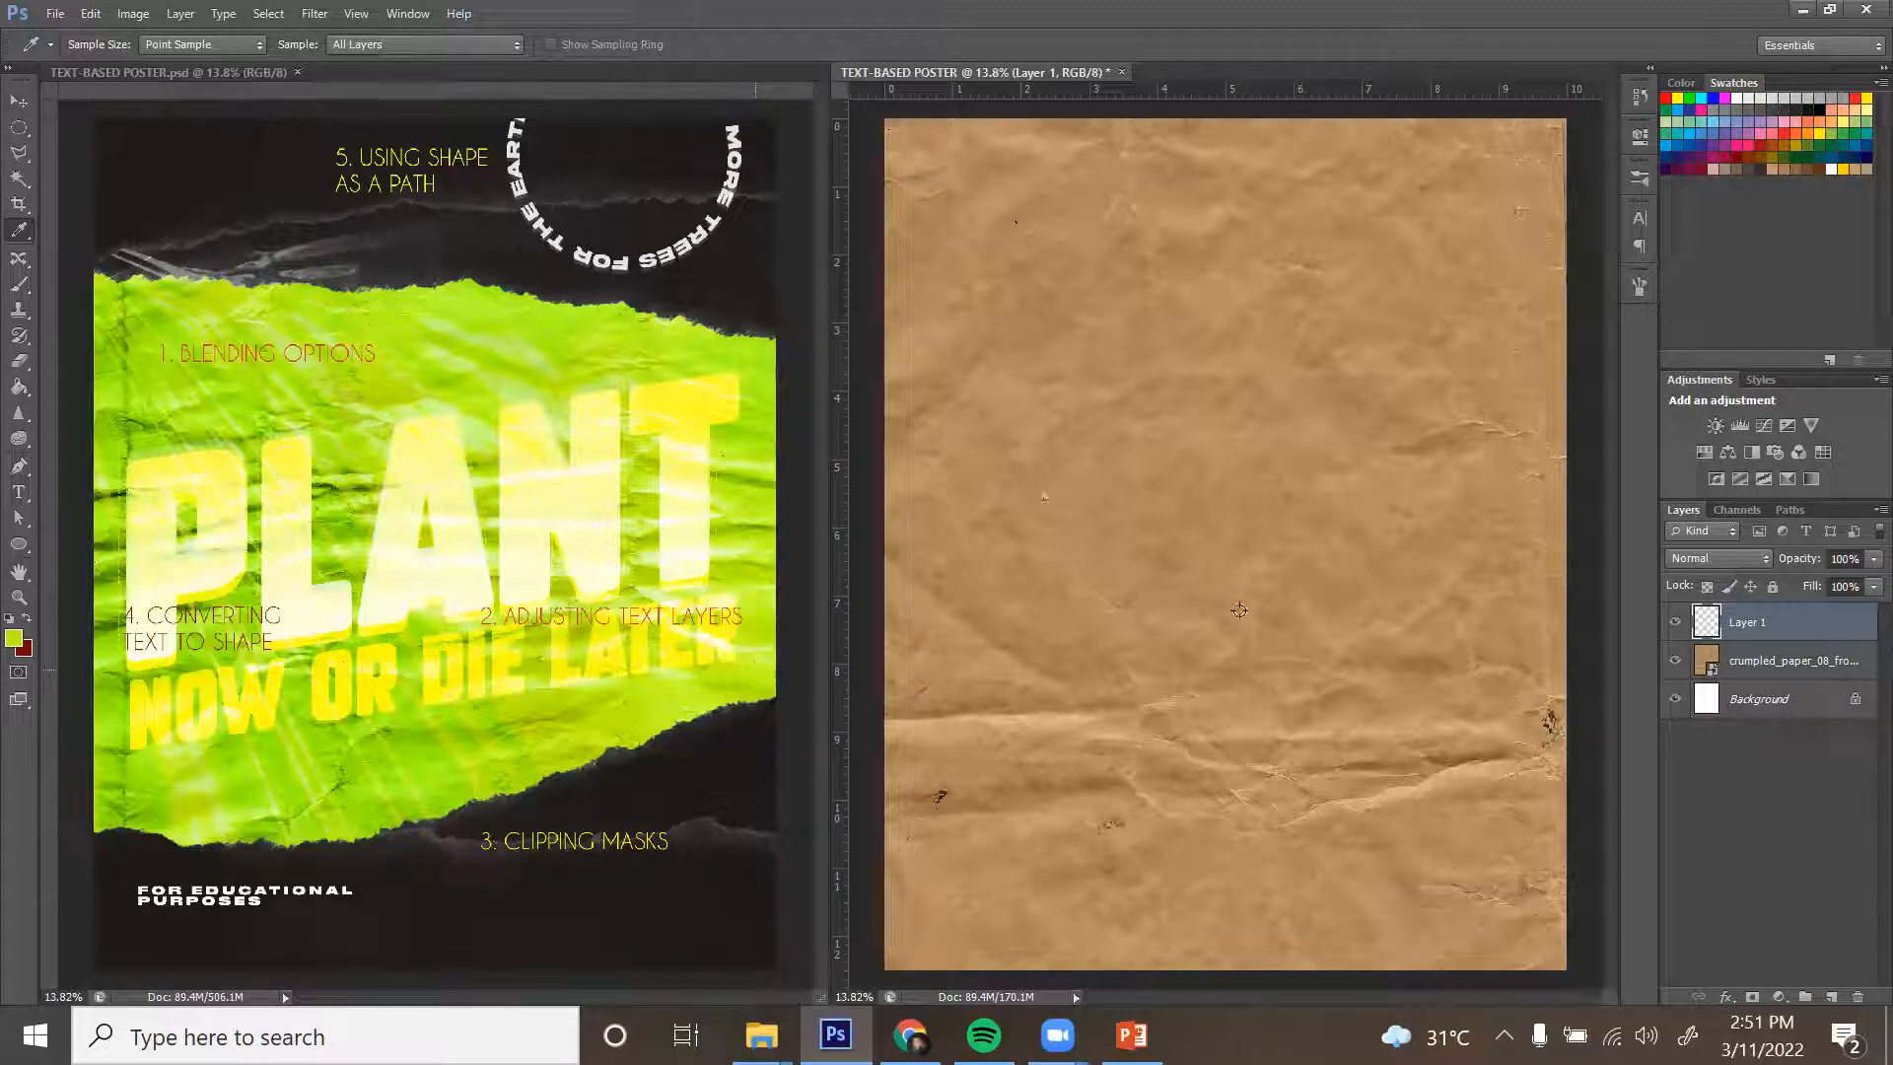
{"action": "left_click", "coordinate": [1293, 545]}
{"action": "left_click", "coordinate": [19, 387]}
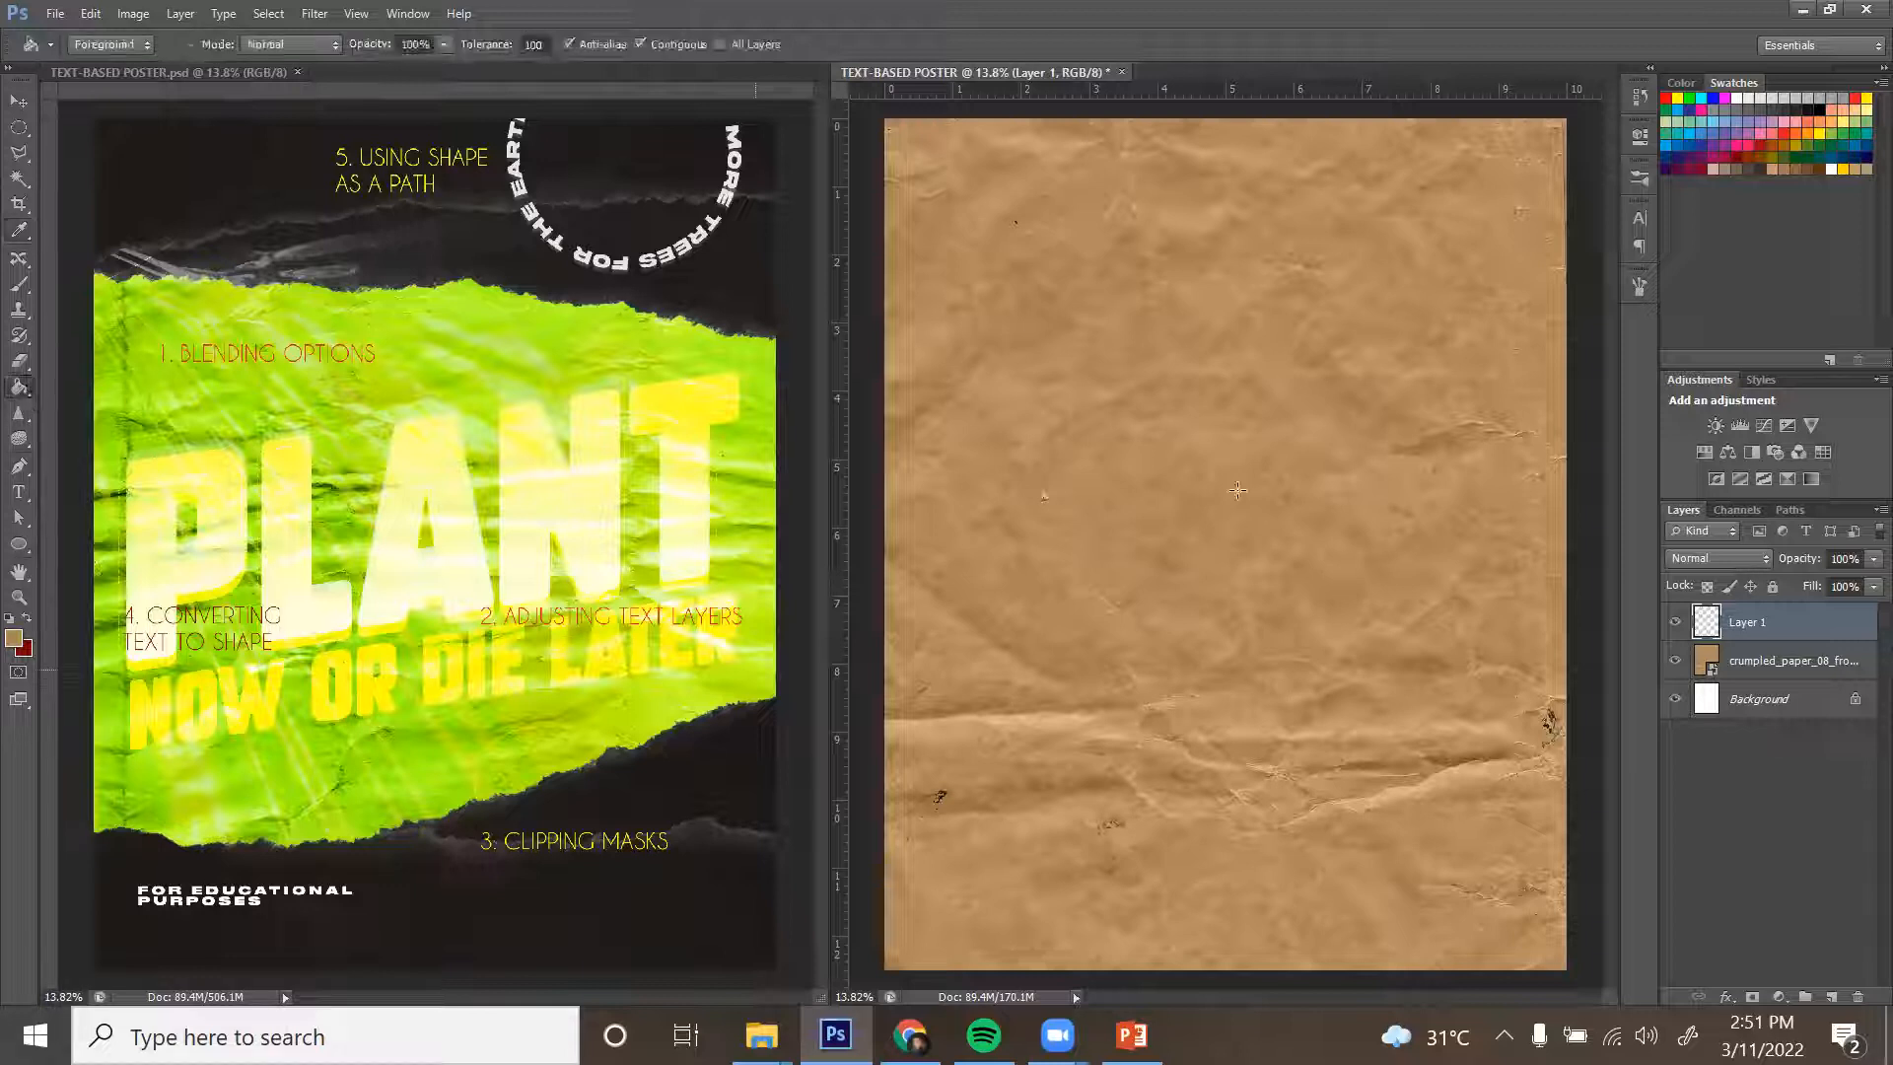
{"action": "left_click", "coordinate": [1238, 490]}
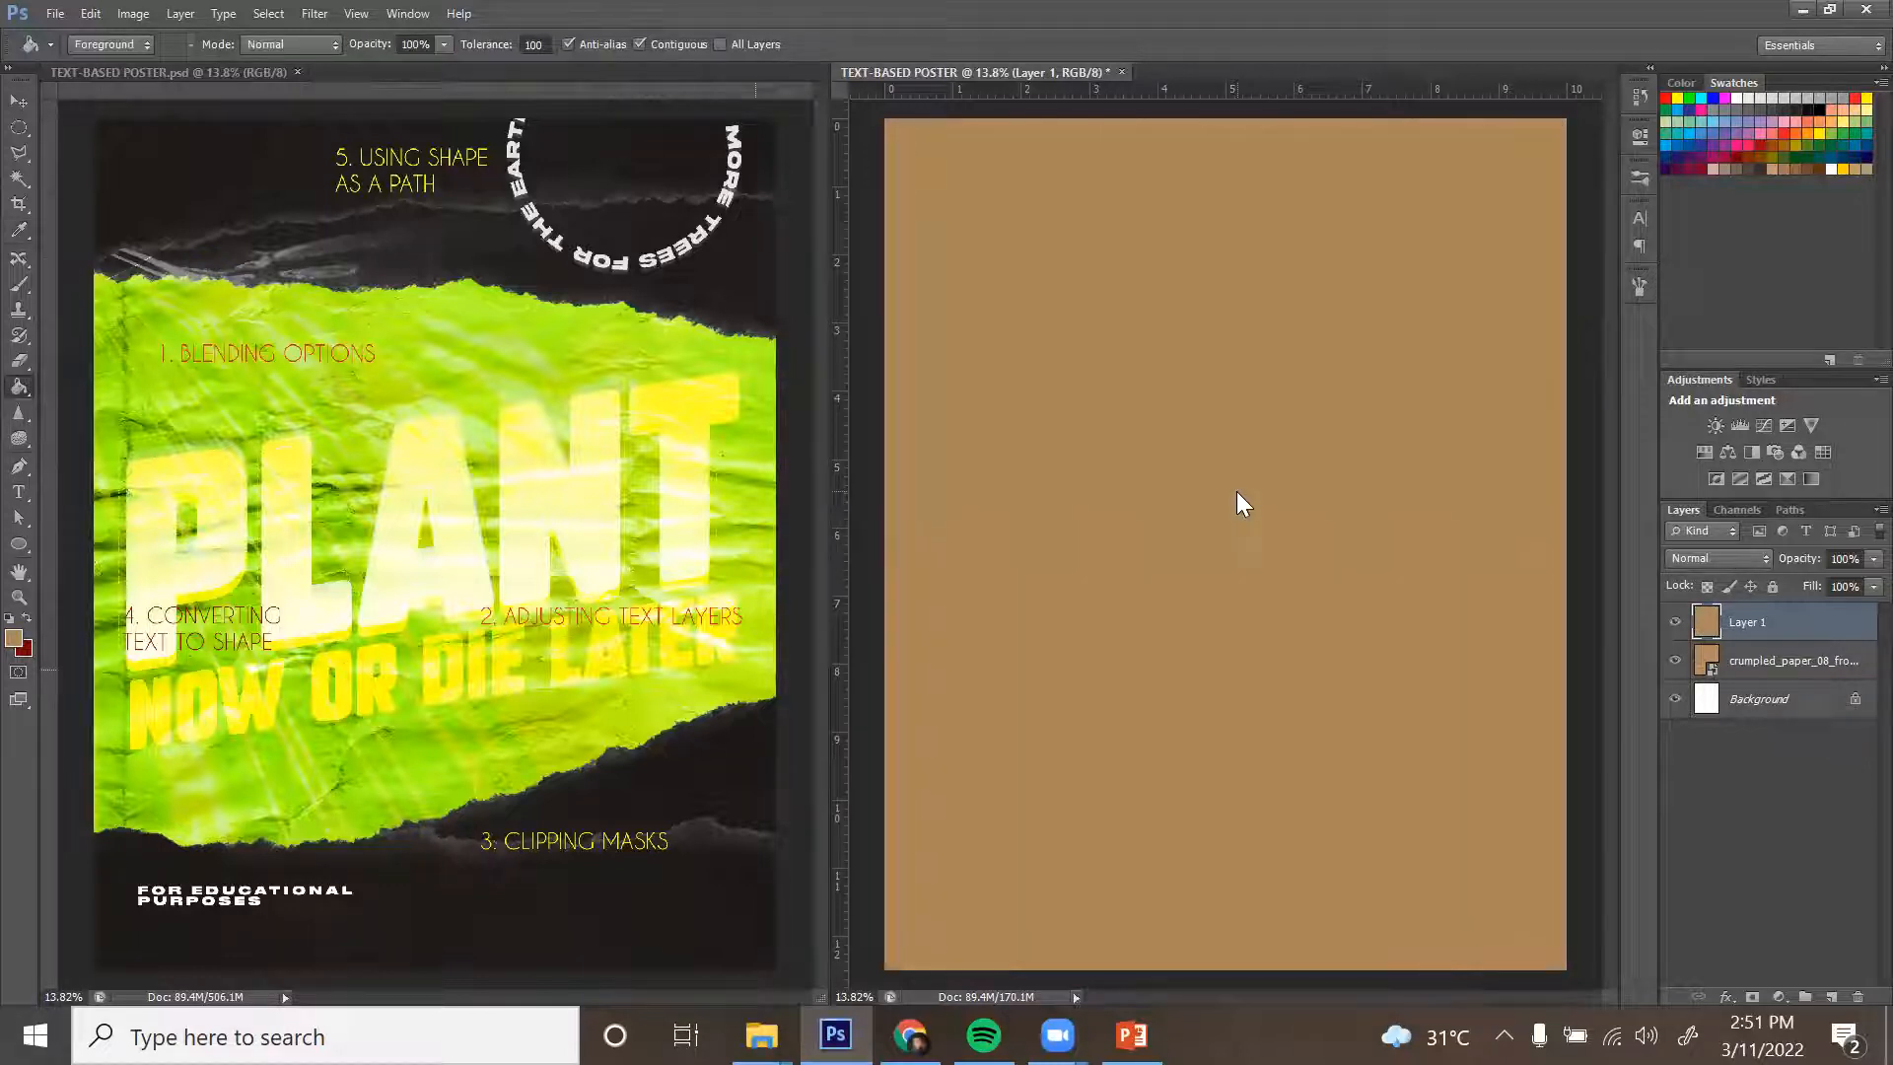
{"action": "left_click", "coordinate": [762, 674], "text": "alt"}
{"action": "left_click", "coordinate": [1244, 506]}
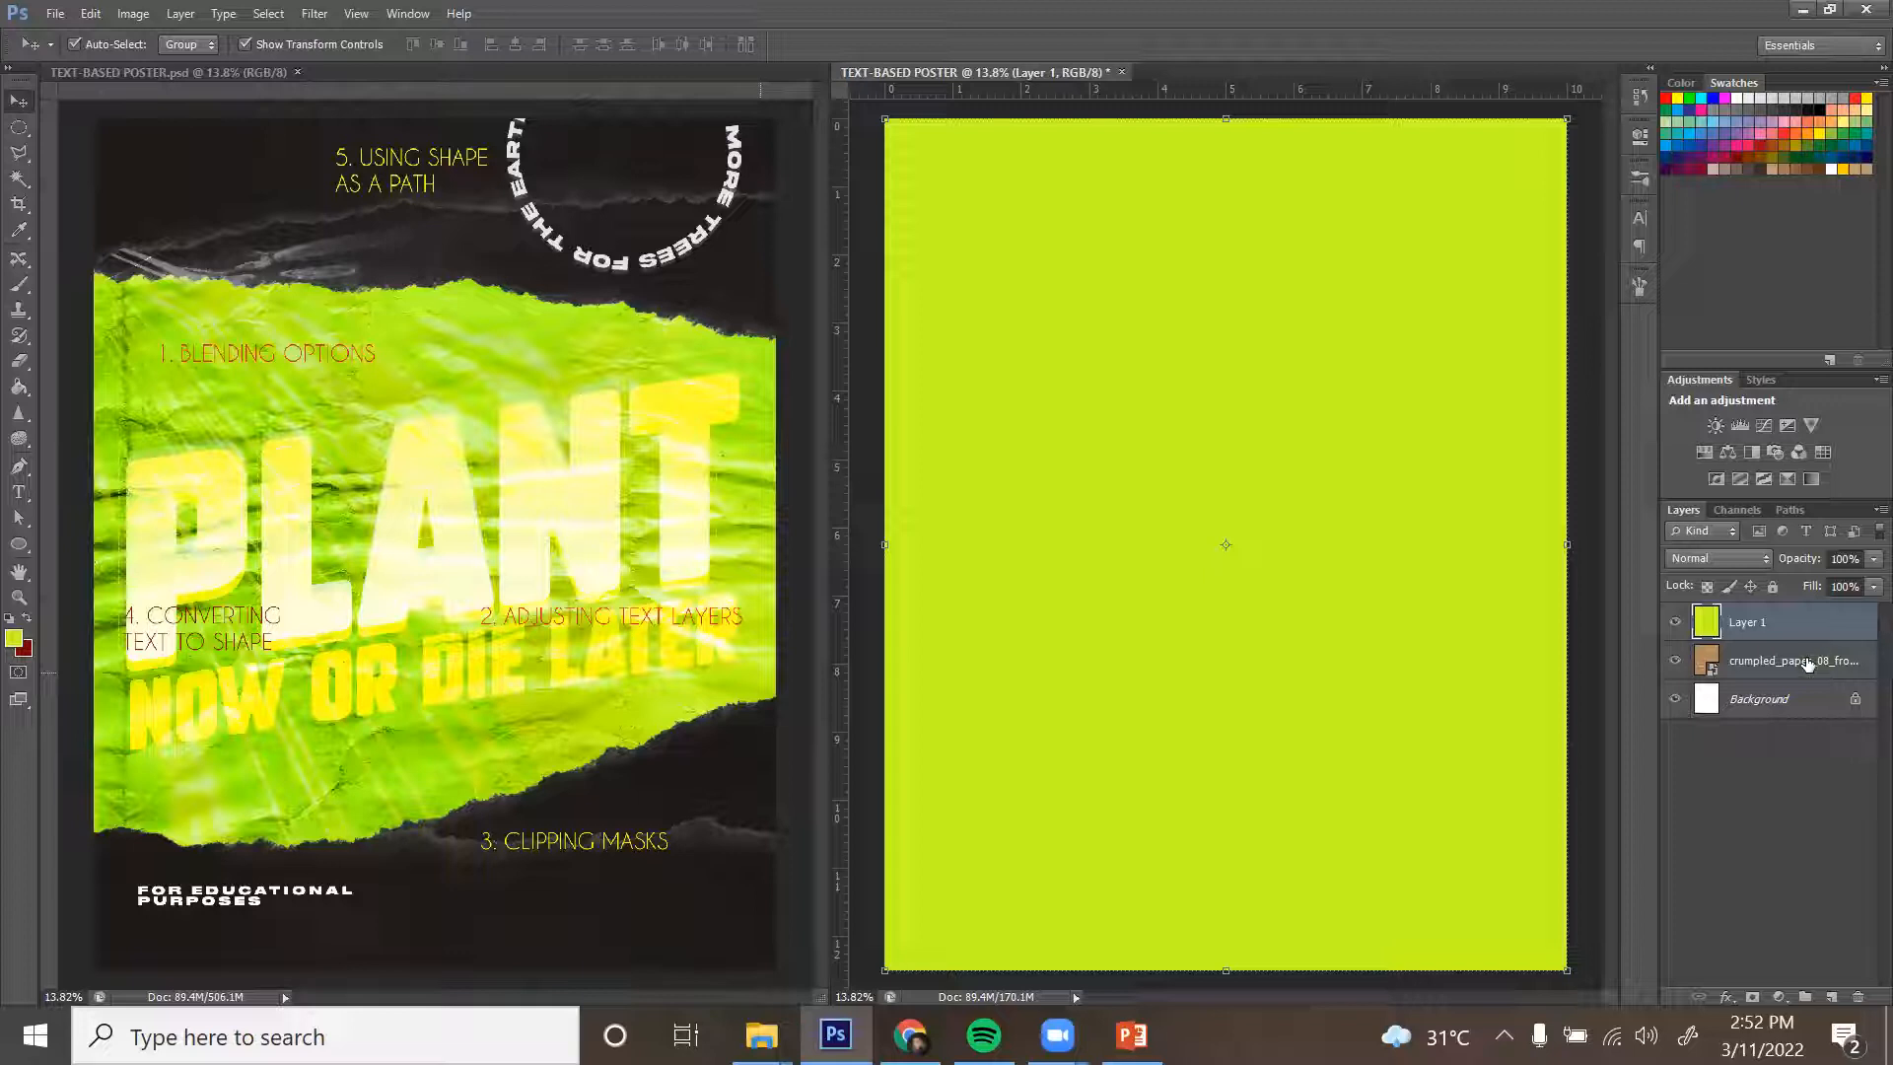
Cycle through the blend modes on the green Layer 1 and settle on Color.
{"action": "left_click", "coordinate": [1751, 558]}
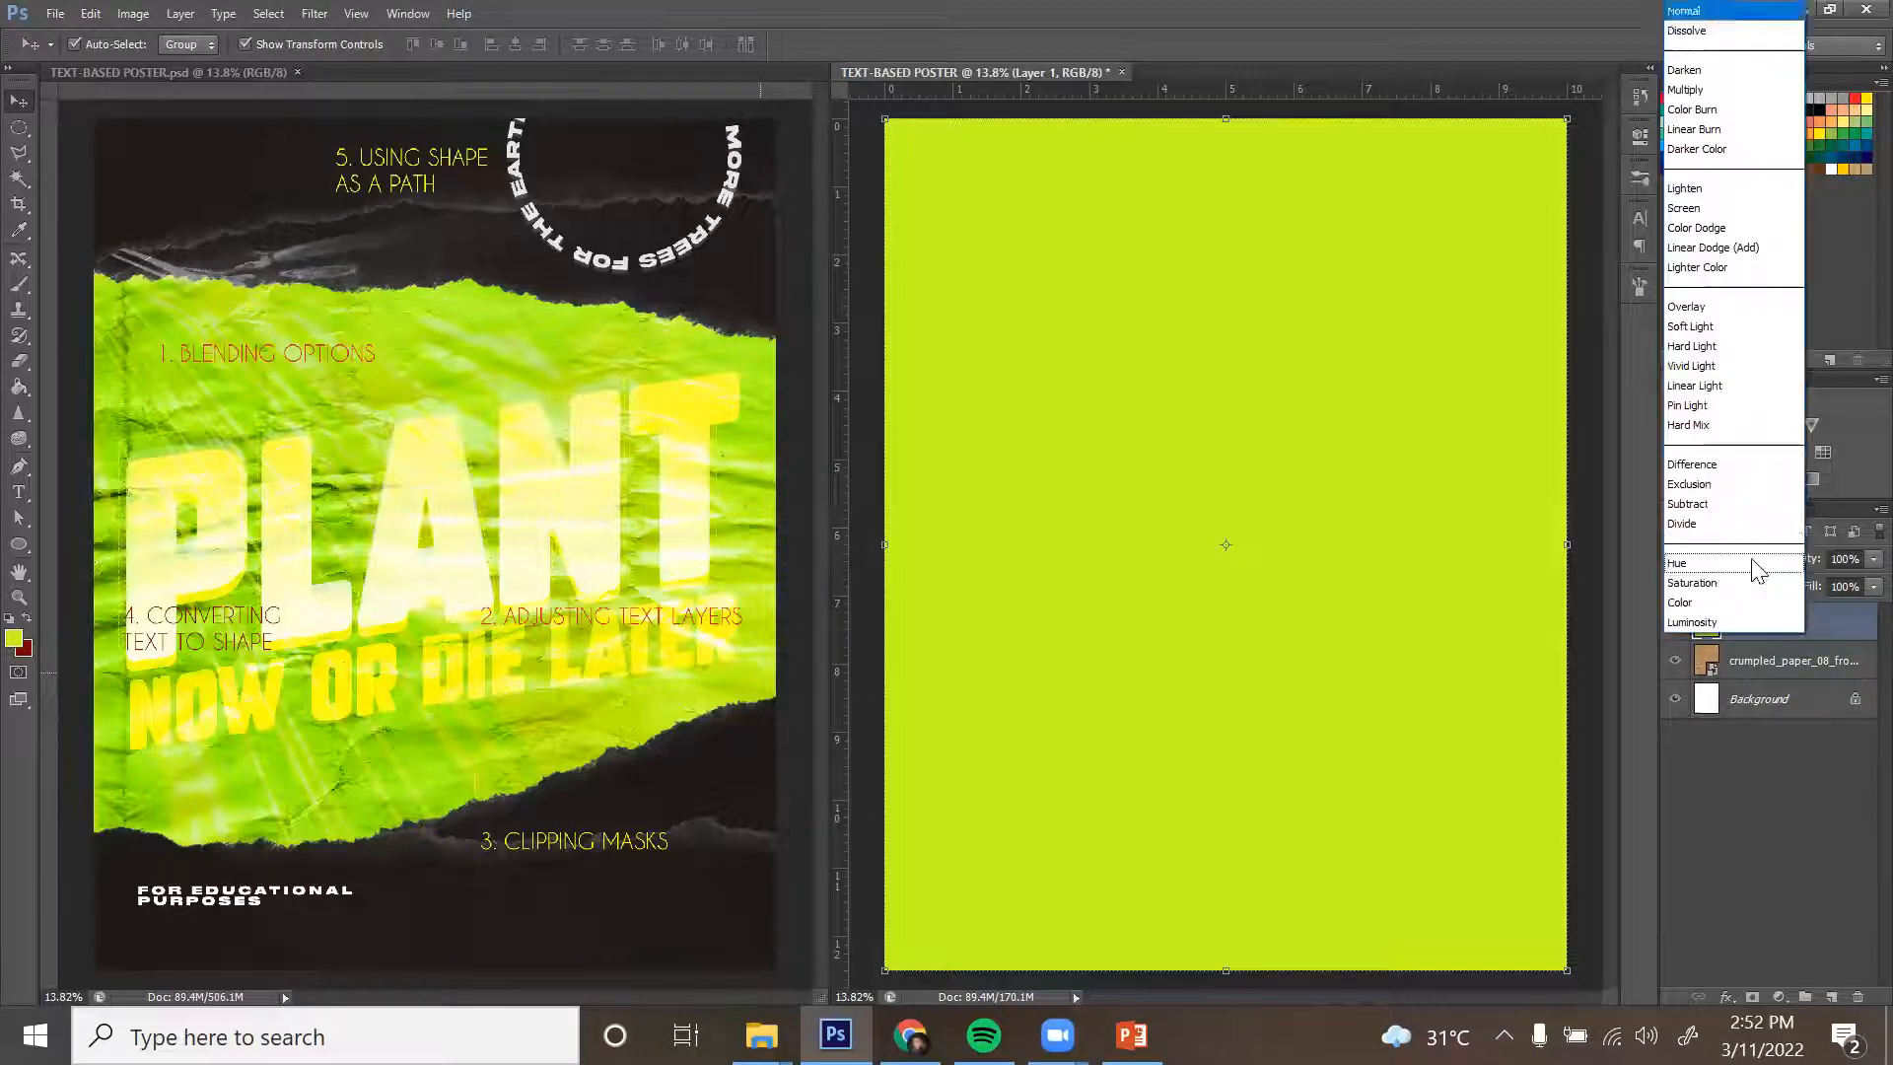
{"action": "left_click", "coordinate": [1714, 66]}
{"action": "key", "text": "shift+plus"}
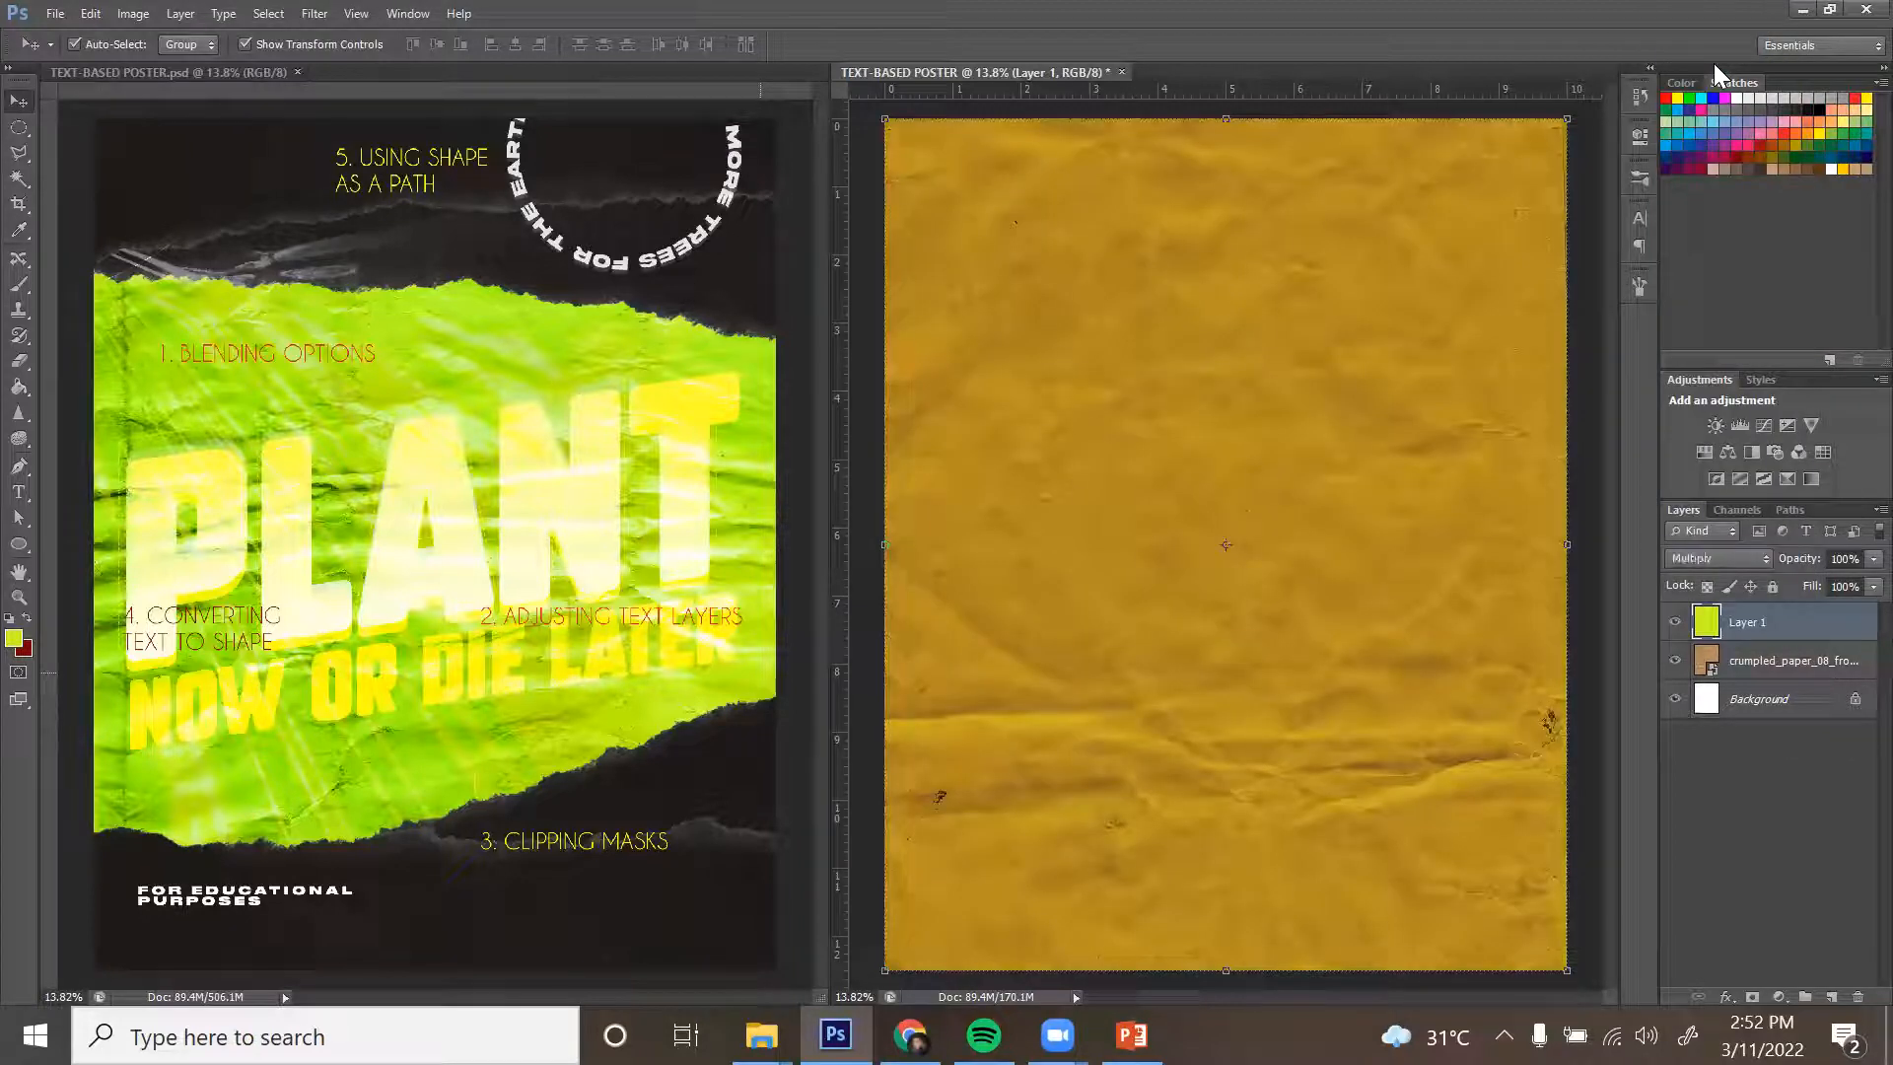
{"action": "key", "text": "shift+plus"}
{"action": "key", "text": "shift+plus"}
{"action": "key", "text": "shift+plus"}
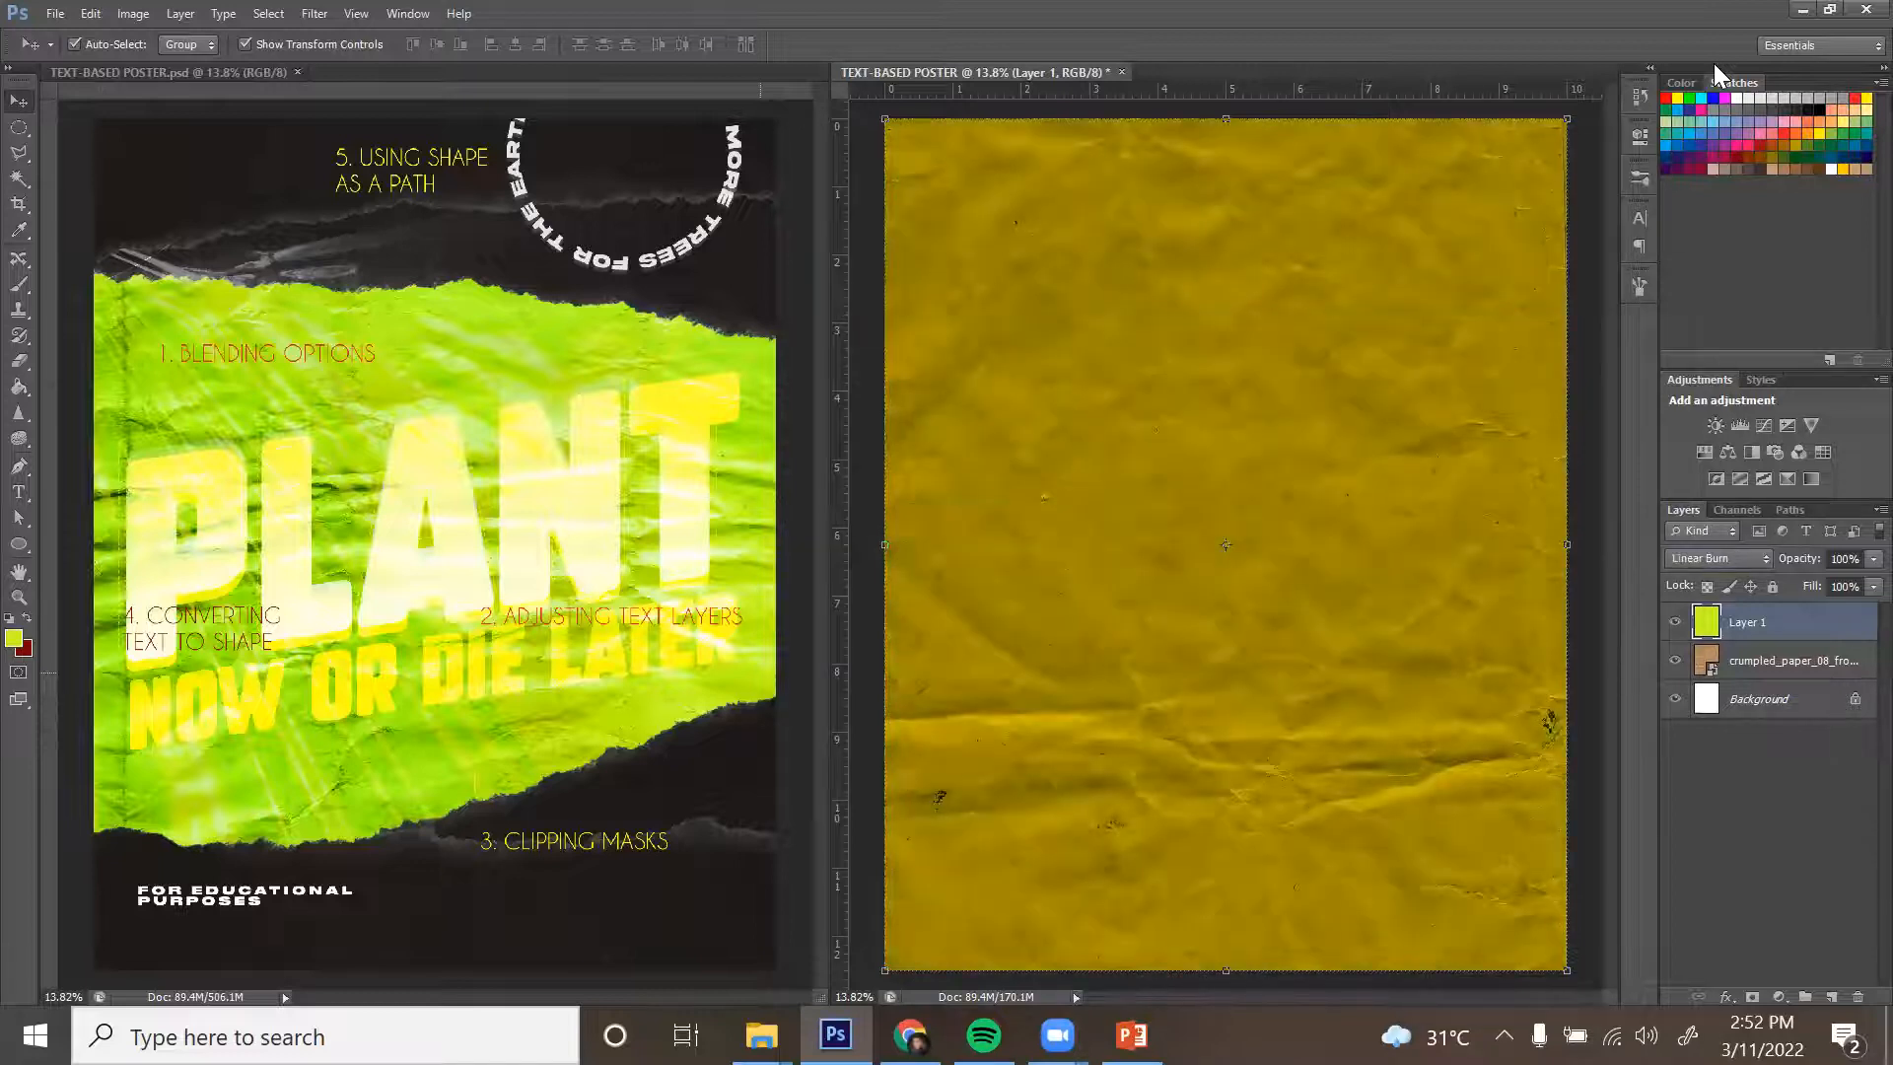
{"action": "key", "text": "shift+plus"}
{"action": "key", "text": "shift+plus"}
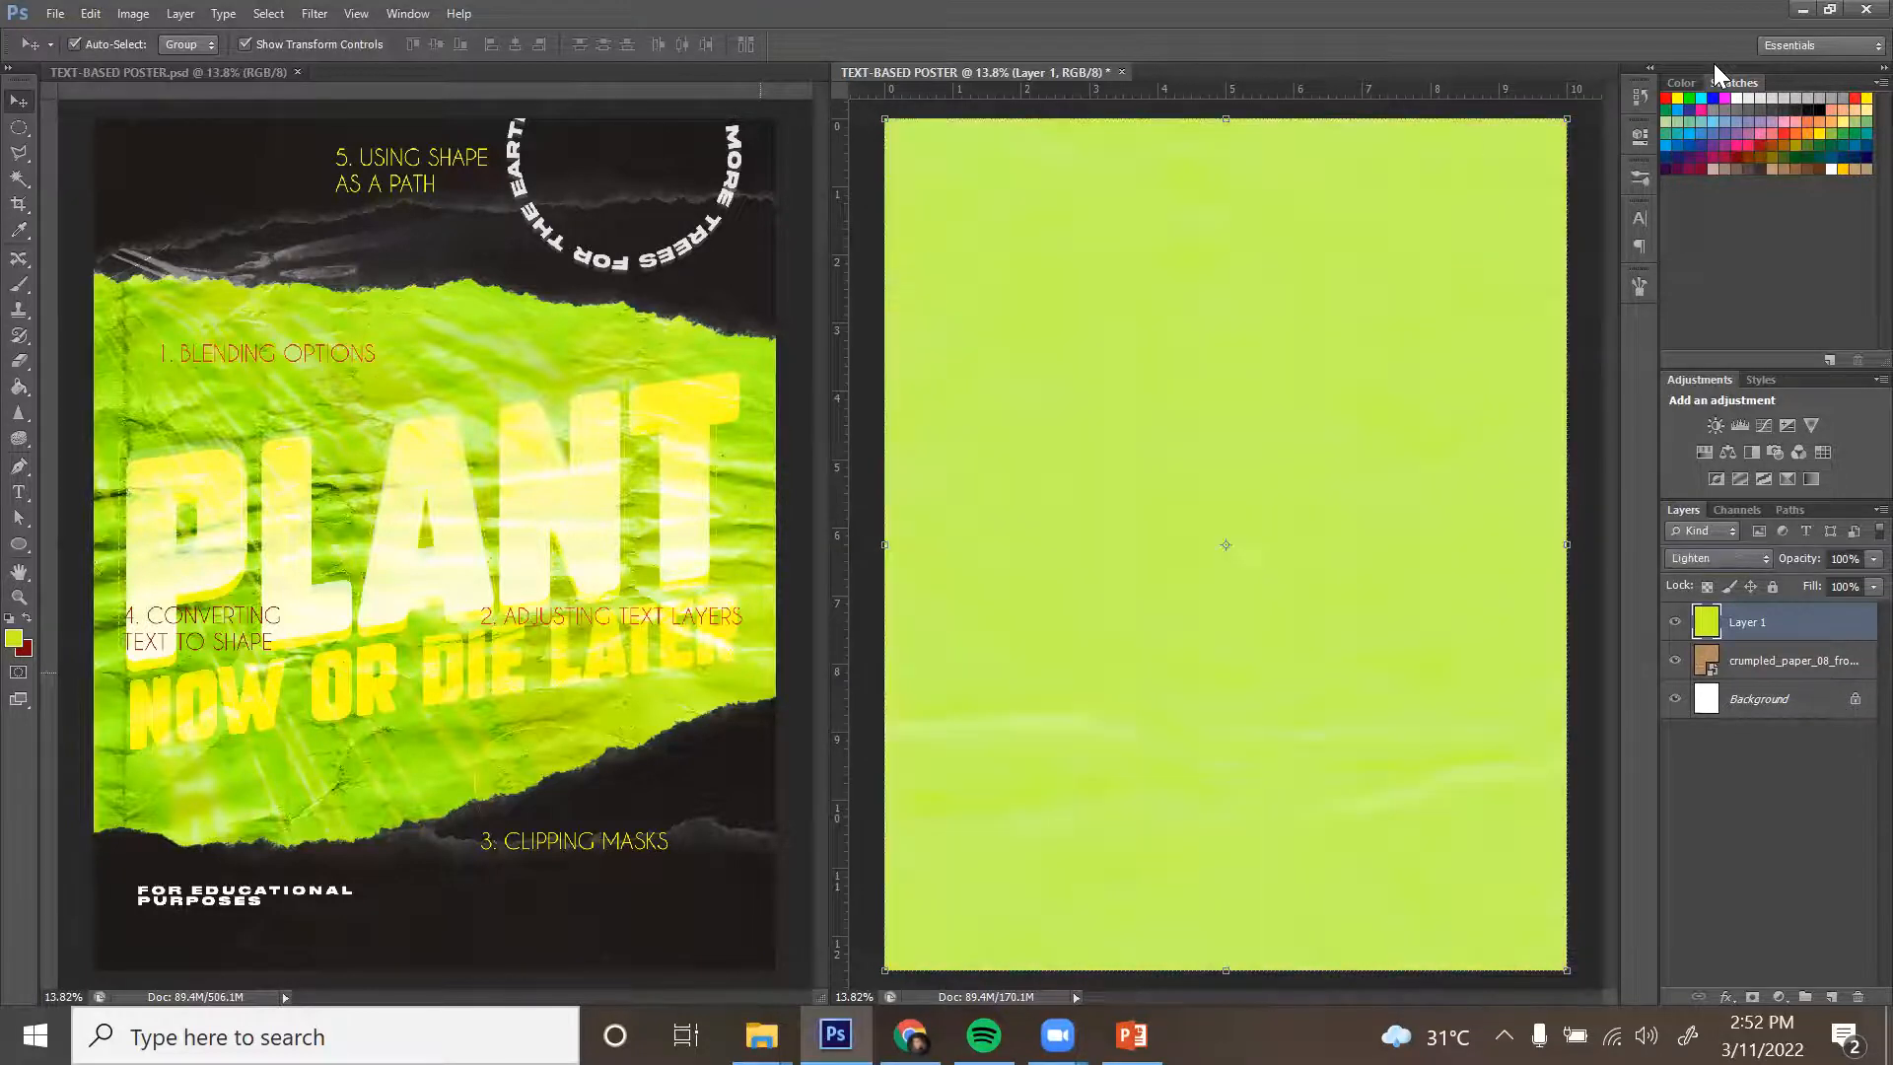
{"action": "key", "text": "shift+plus"}
{"action": "key", "text": "shift+plus"}
{"action": "key", "text": "shift+plus"}
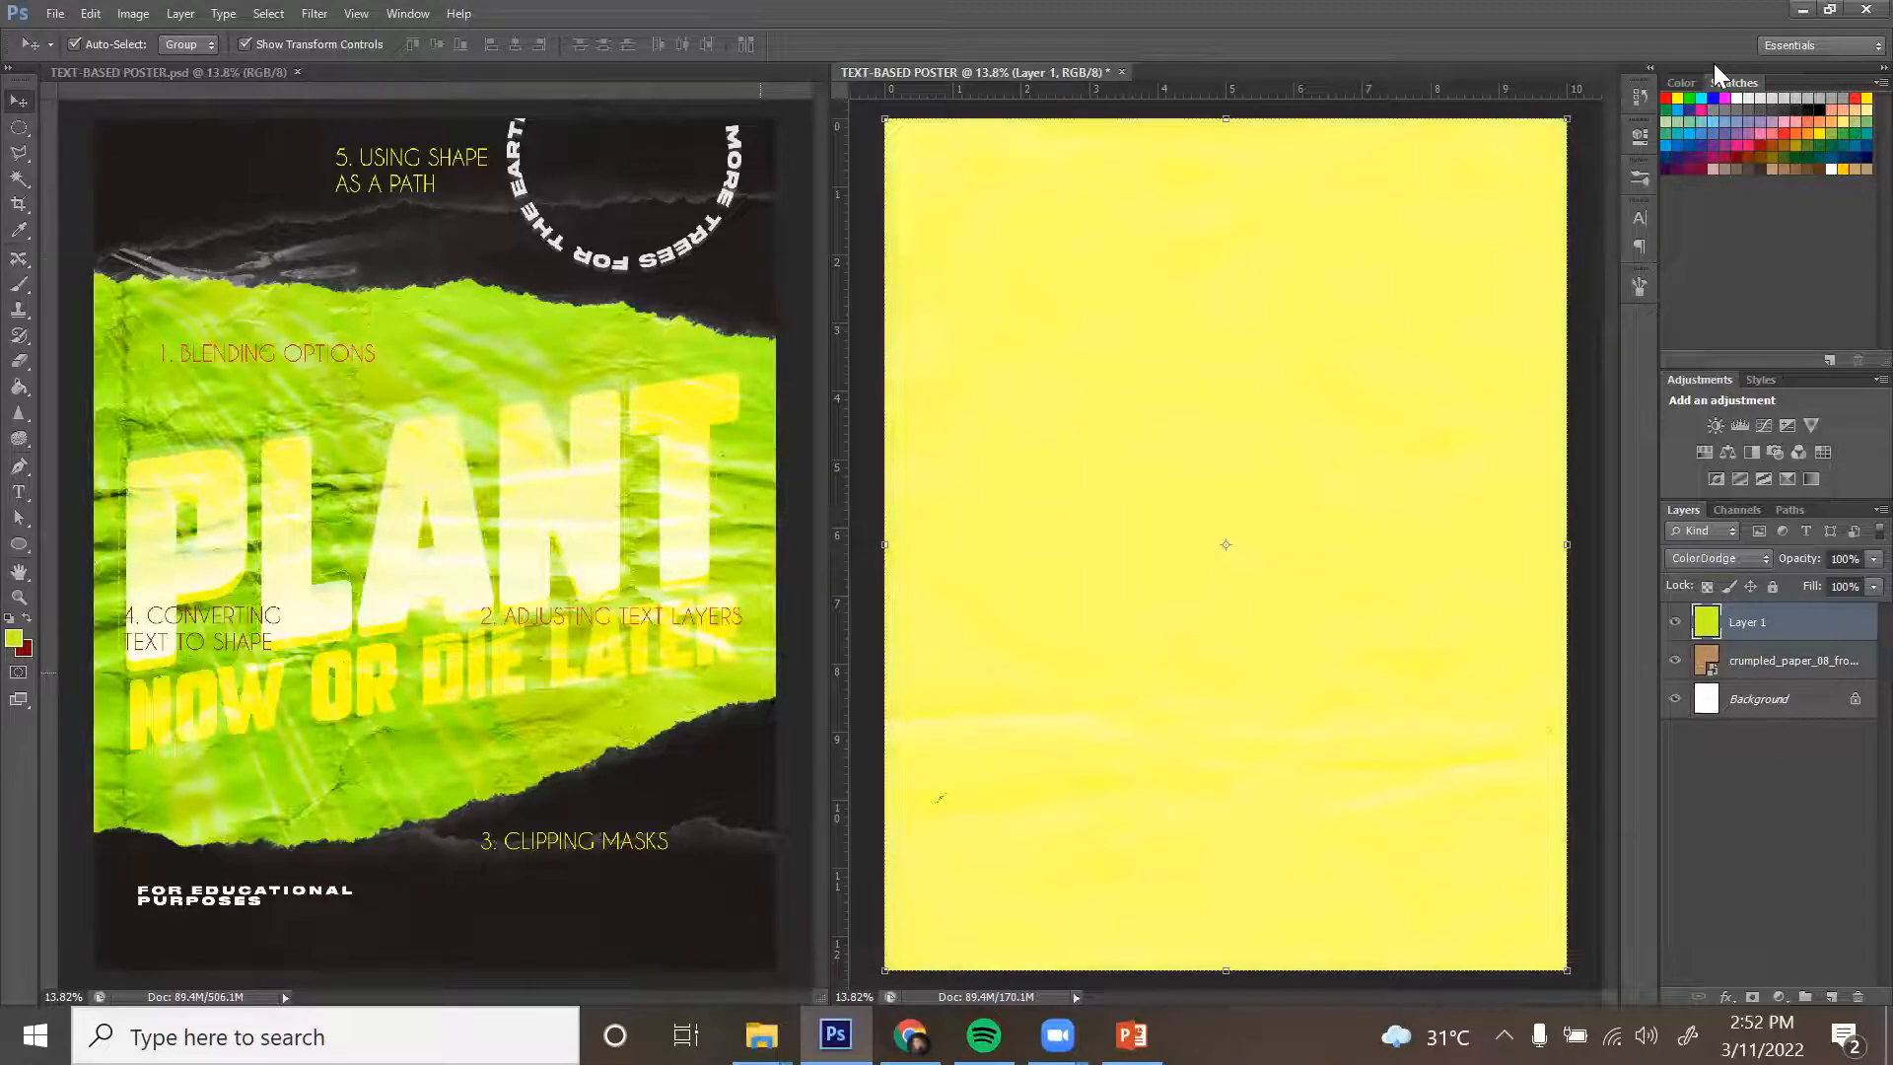
{"action": "key", "text": "shift+plus"}
{"action": "key", "text": "shift+plus"}
{"action": "key", "text": "shift+plus"}
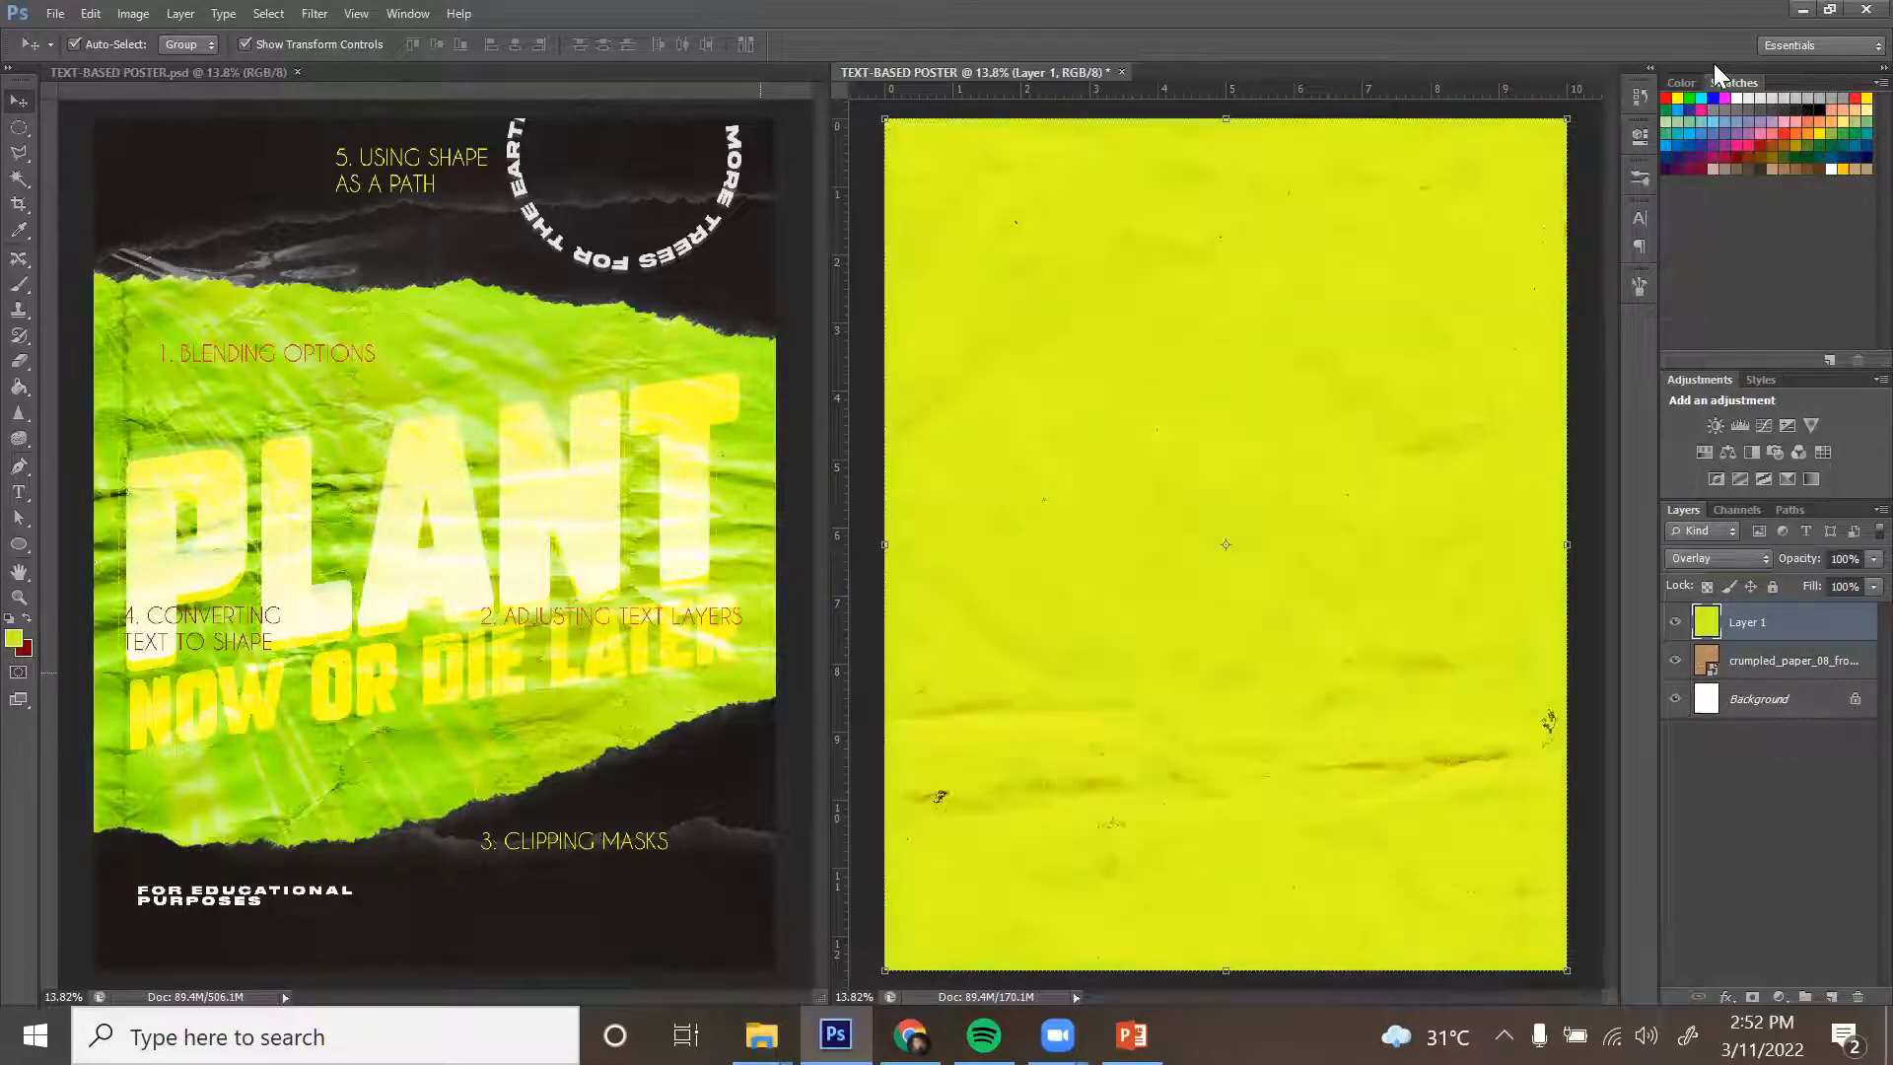
{"action": "key", "text": "shift+plus"}
{"action": "key", "text": "shift+plus"}
{"action": "key", "text": "shift+plus"}
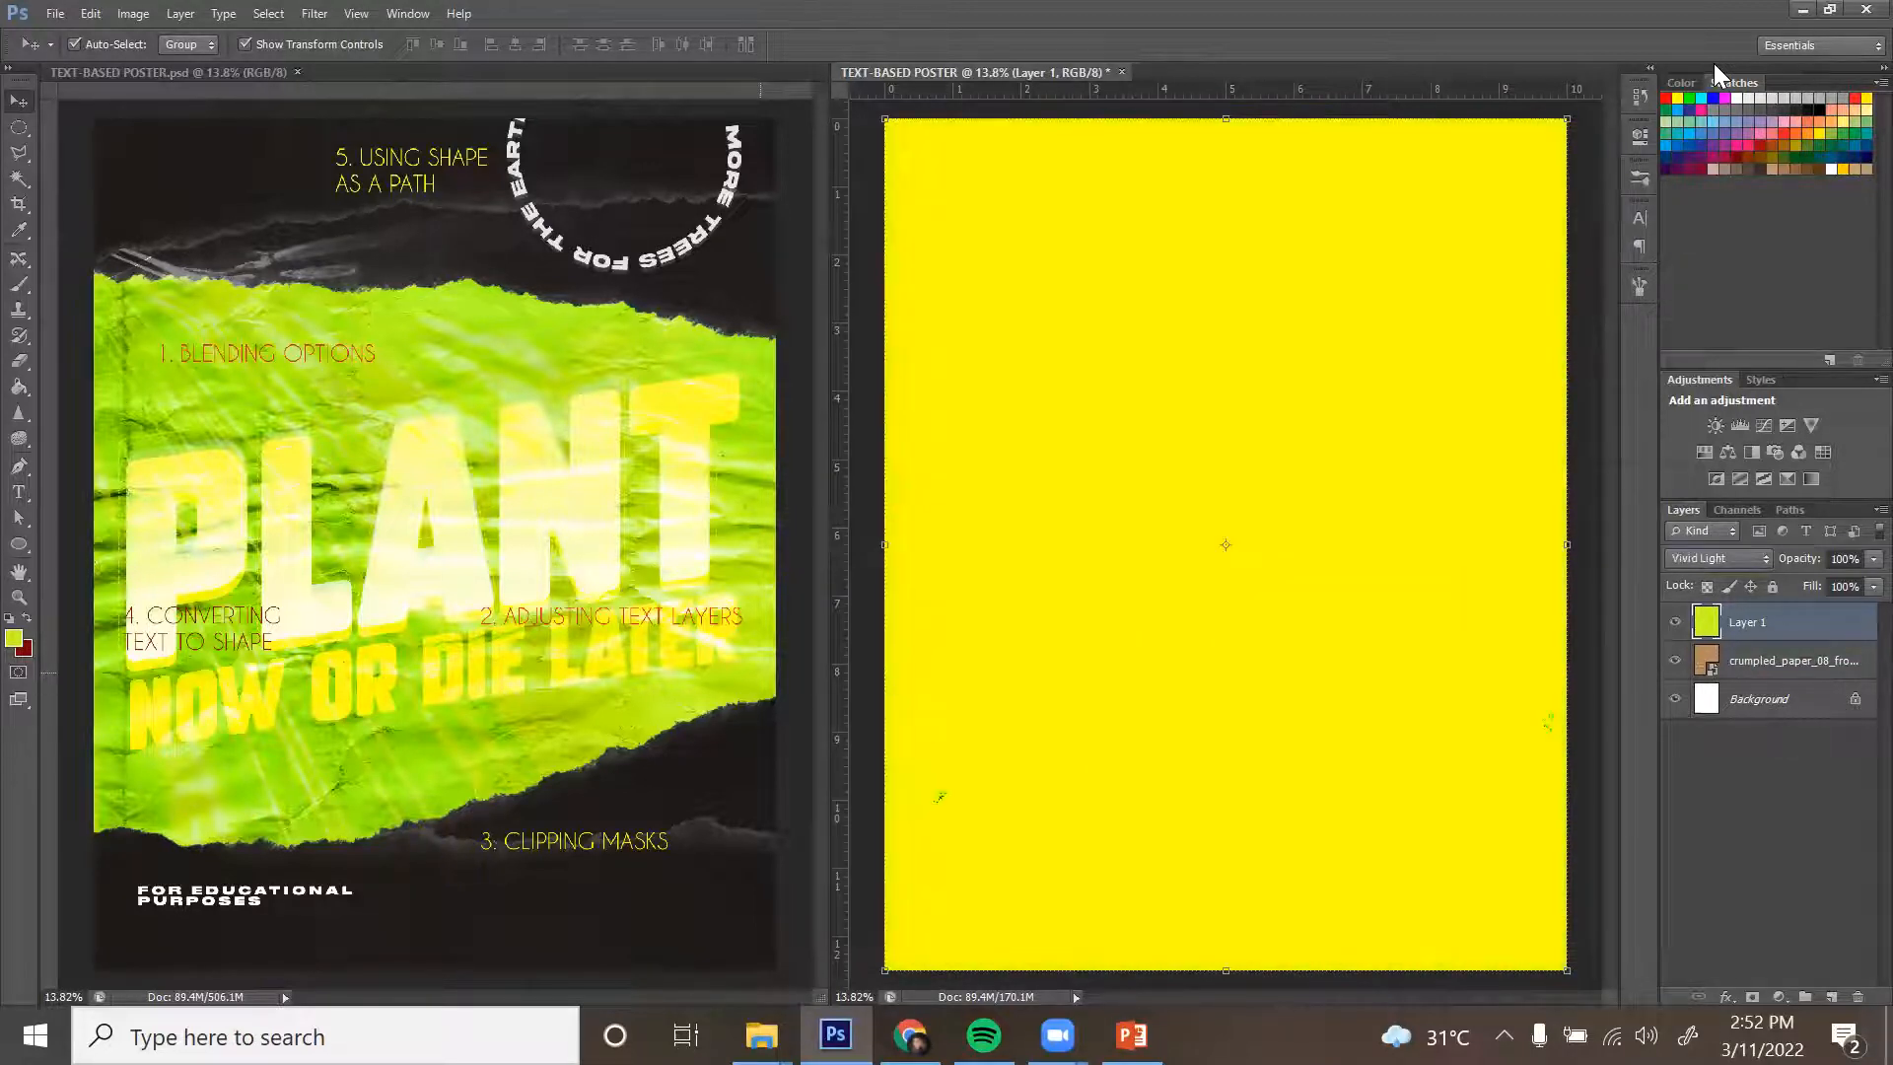
{"action": "key", "text": "shift+plus"}
{"action": "key", "text": "shift+plus"}
{"action": "key", "text": "shift+plus"}
{"action": "key", "text": "shift+plus"}
{"action": "key", "text": "shift+plus"}
{"action": "key", "text": "shift+plus"}
{"action": "key", "text": "shift+plus"}
{"action": "key", "text": "shift+plus"}
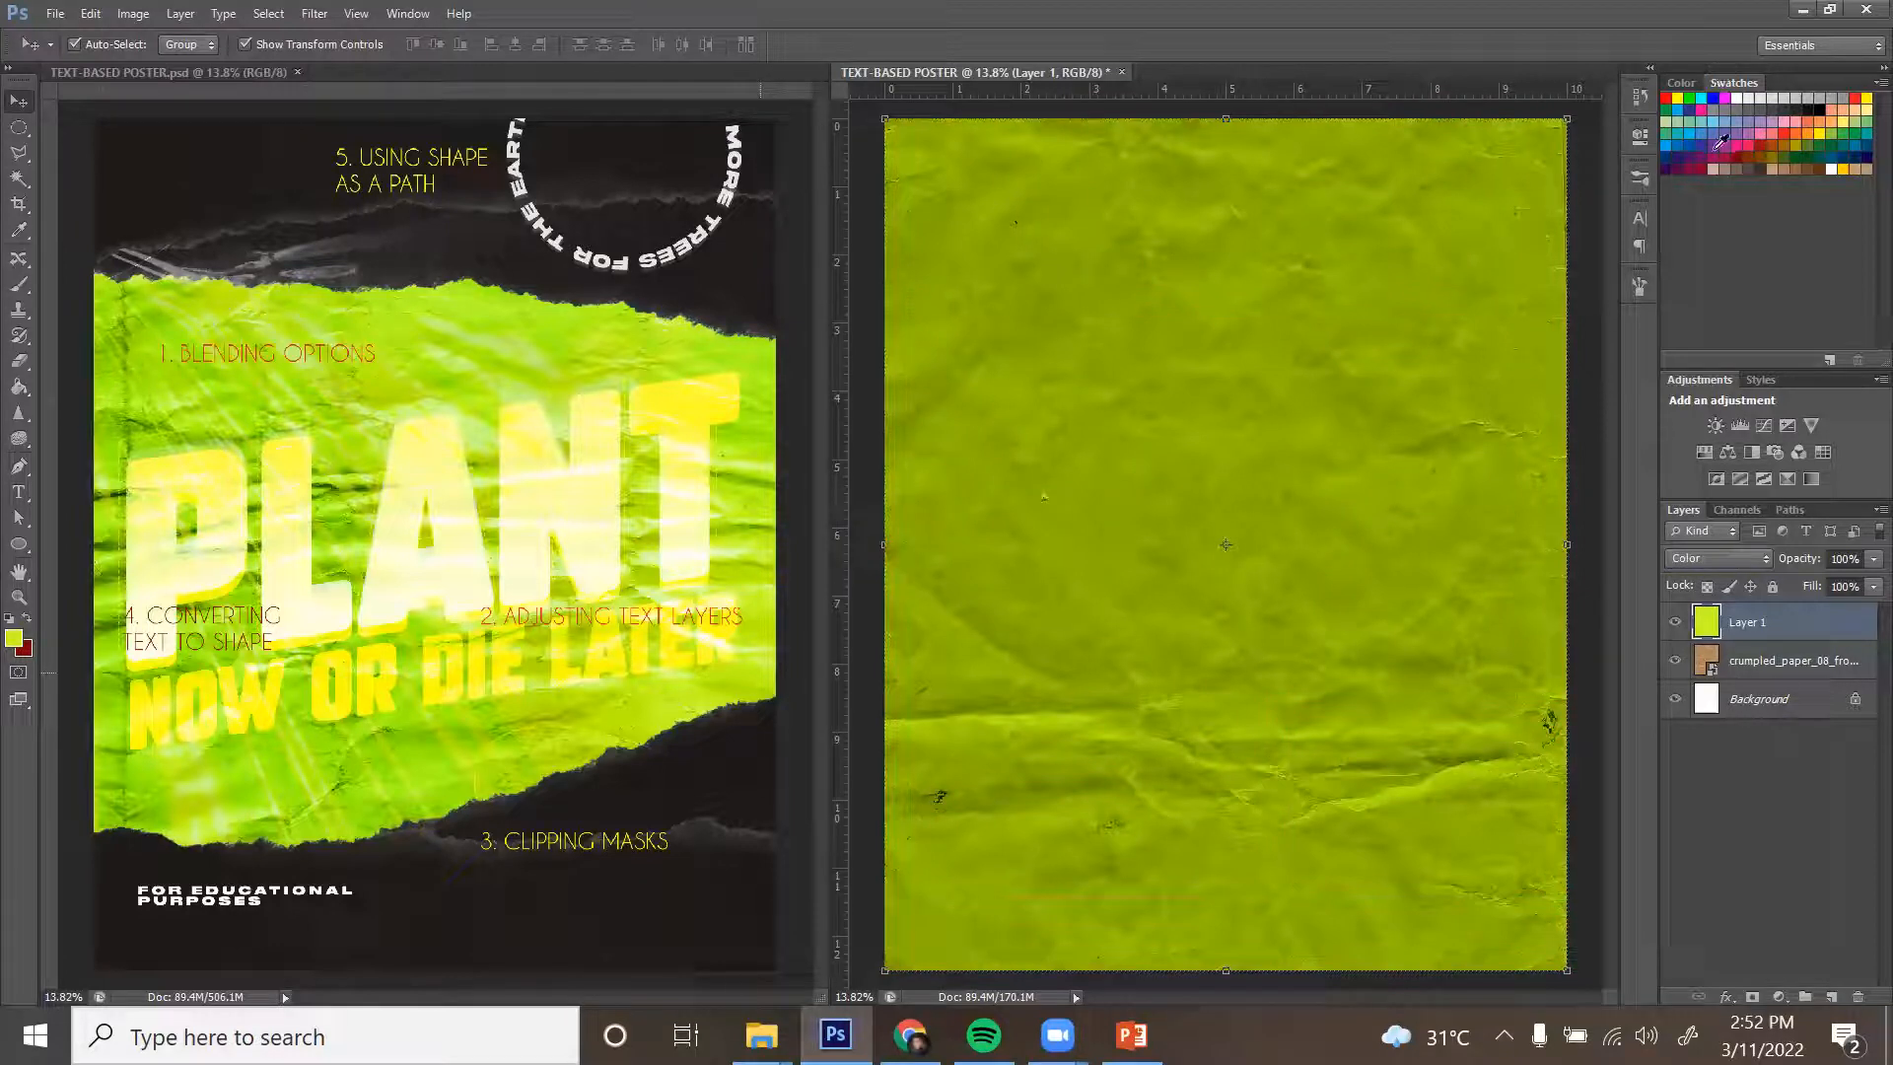
Hide Layer 1 and add a Color Overlay to the crumpled paper layer in lime green #c5f91f, taken from the foreground color.
{"action": "left_click", "coordinate": [1674, 622]}
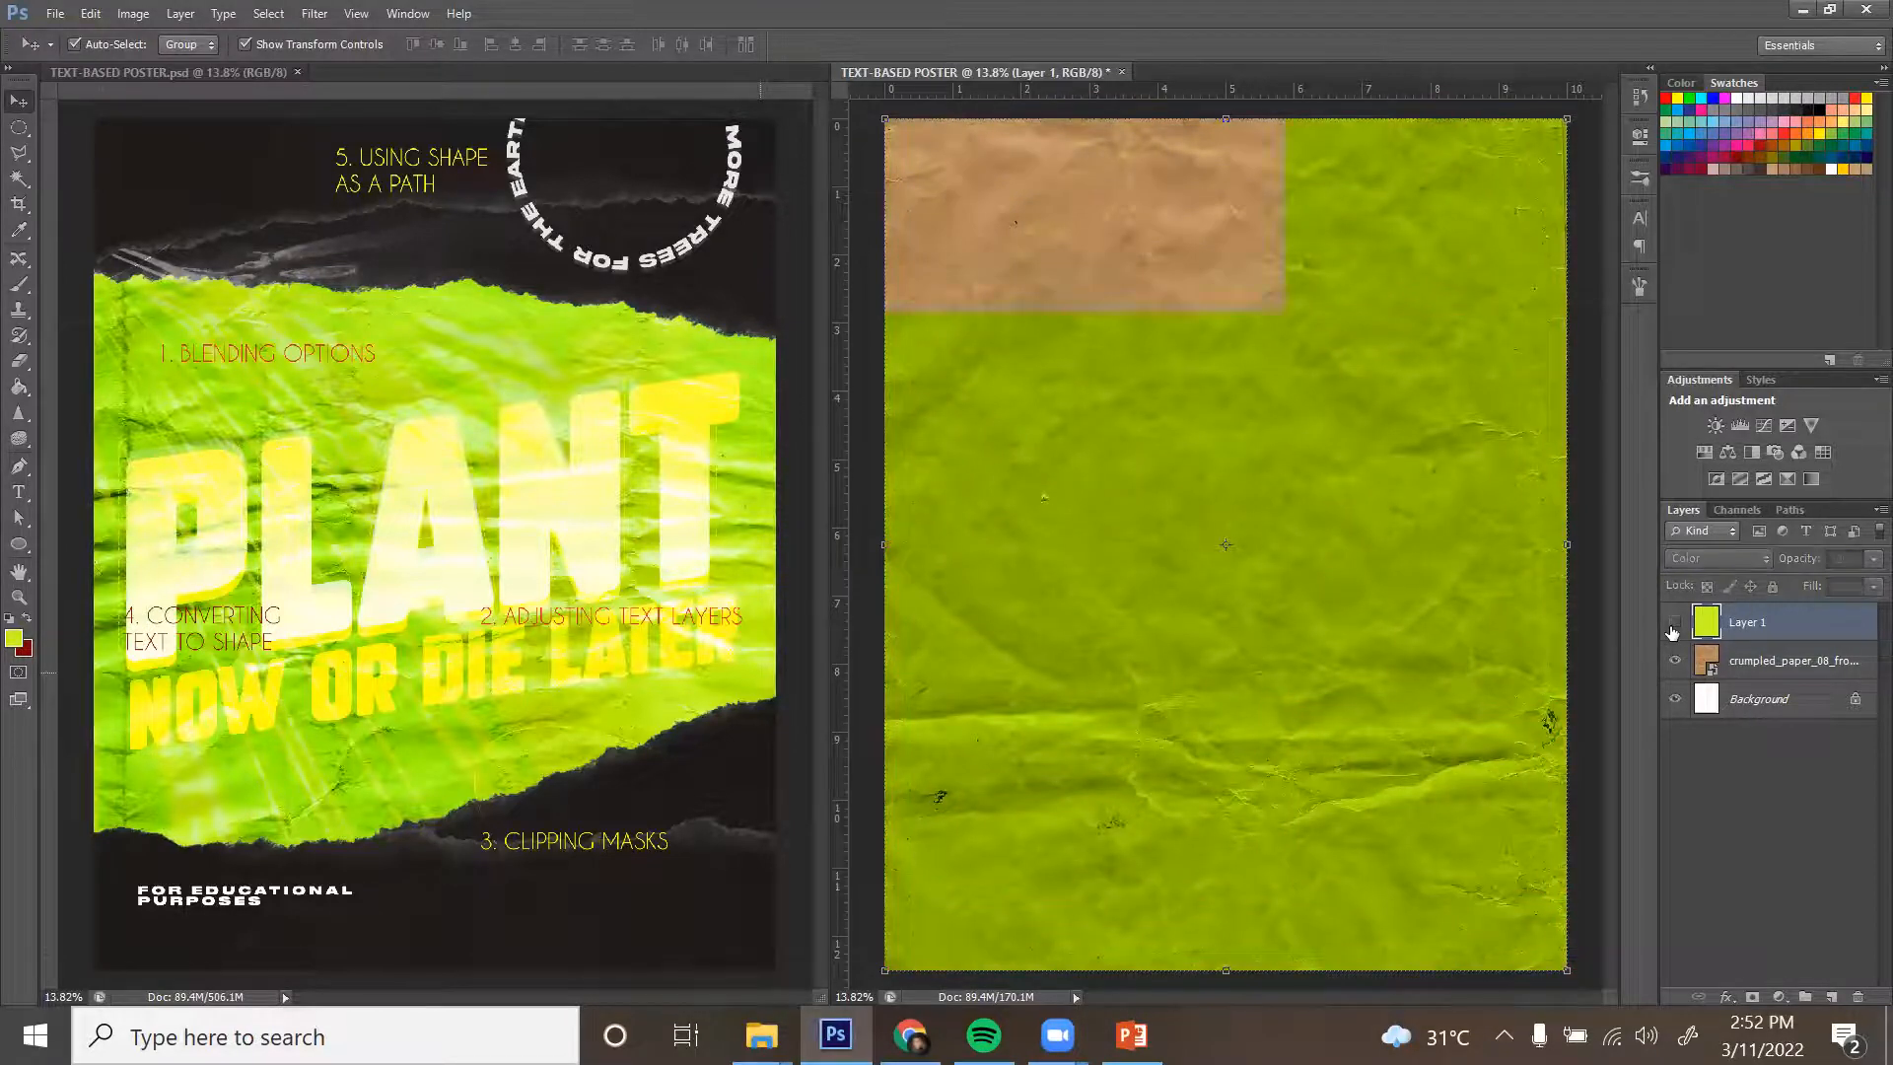
{"action": "left_click", "coordinate": [1775, 663]}
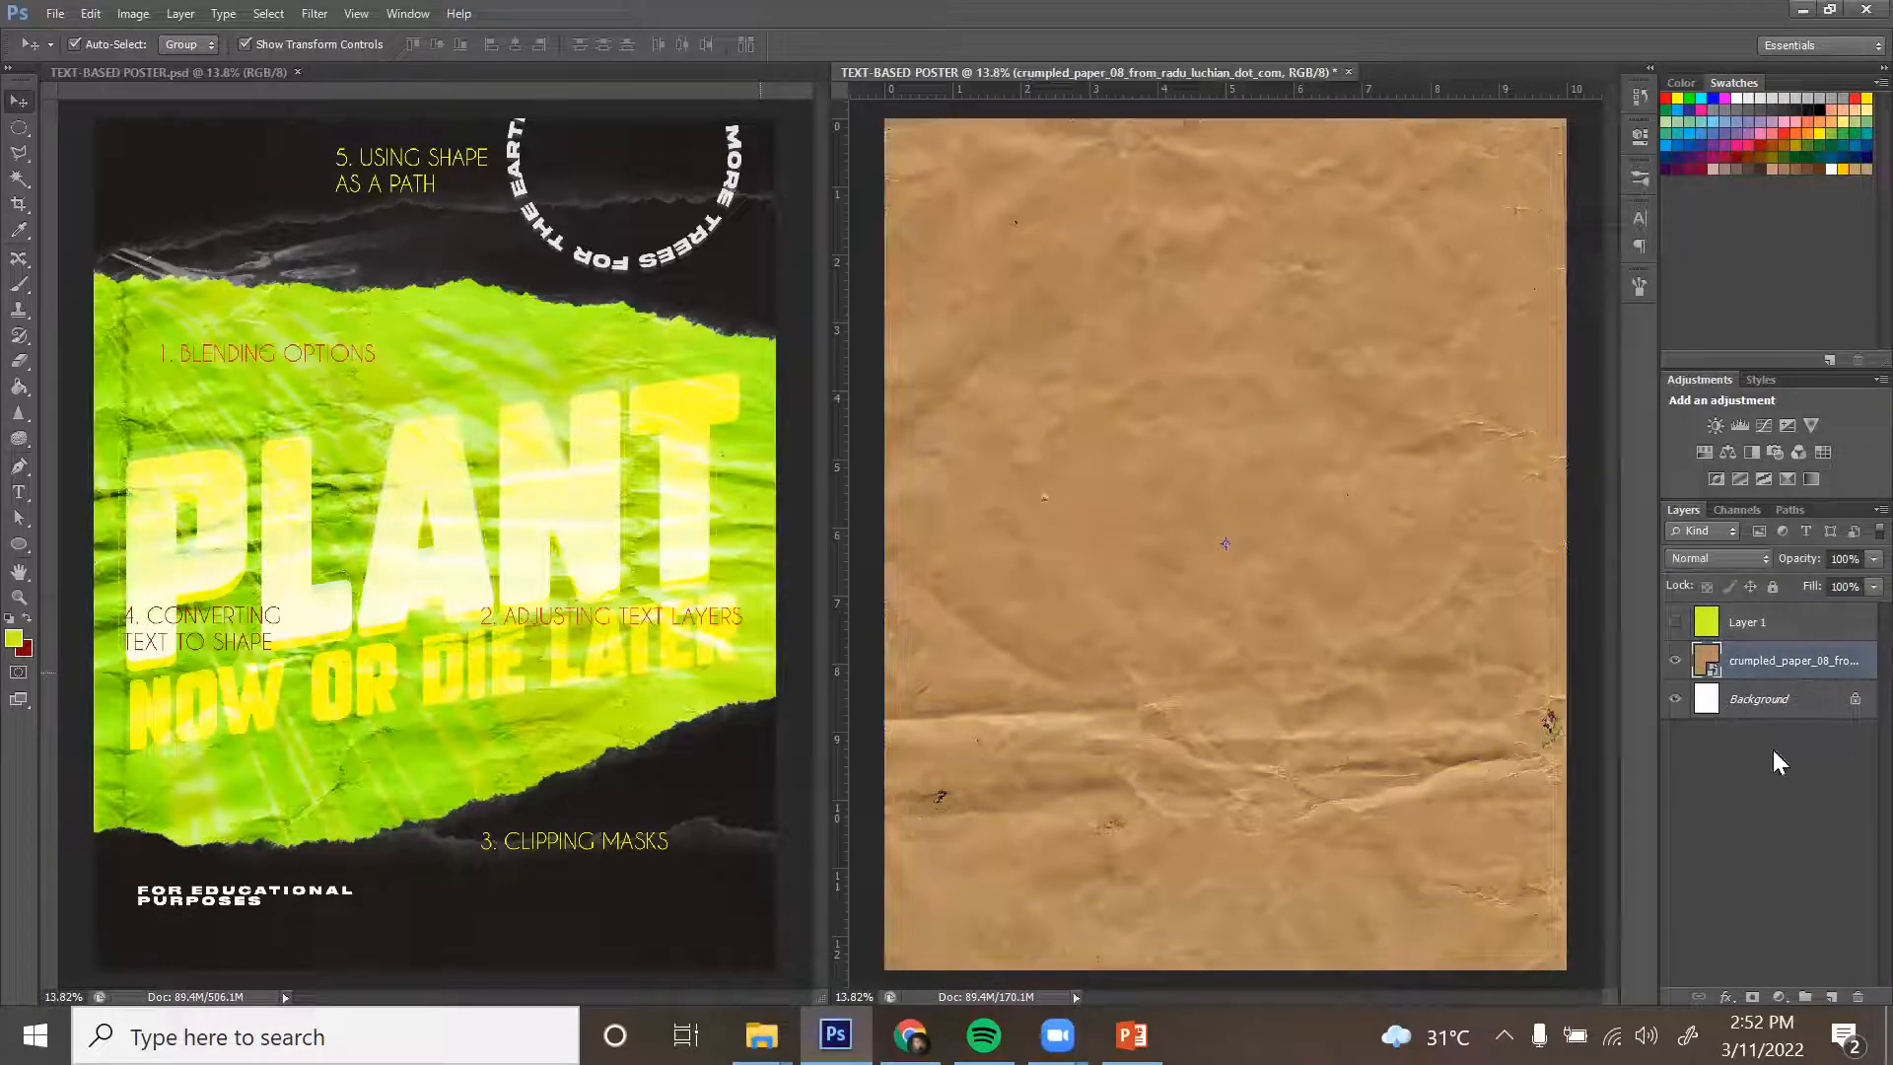
{"action": "left_click", "coordinate": [1725, 998]}
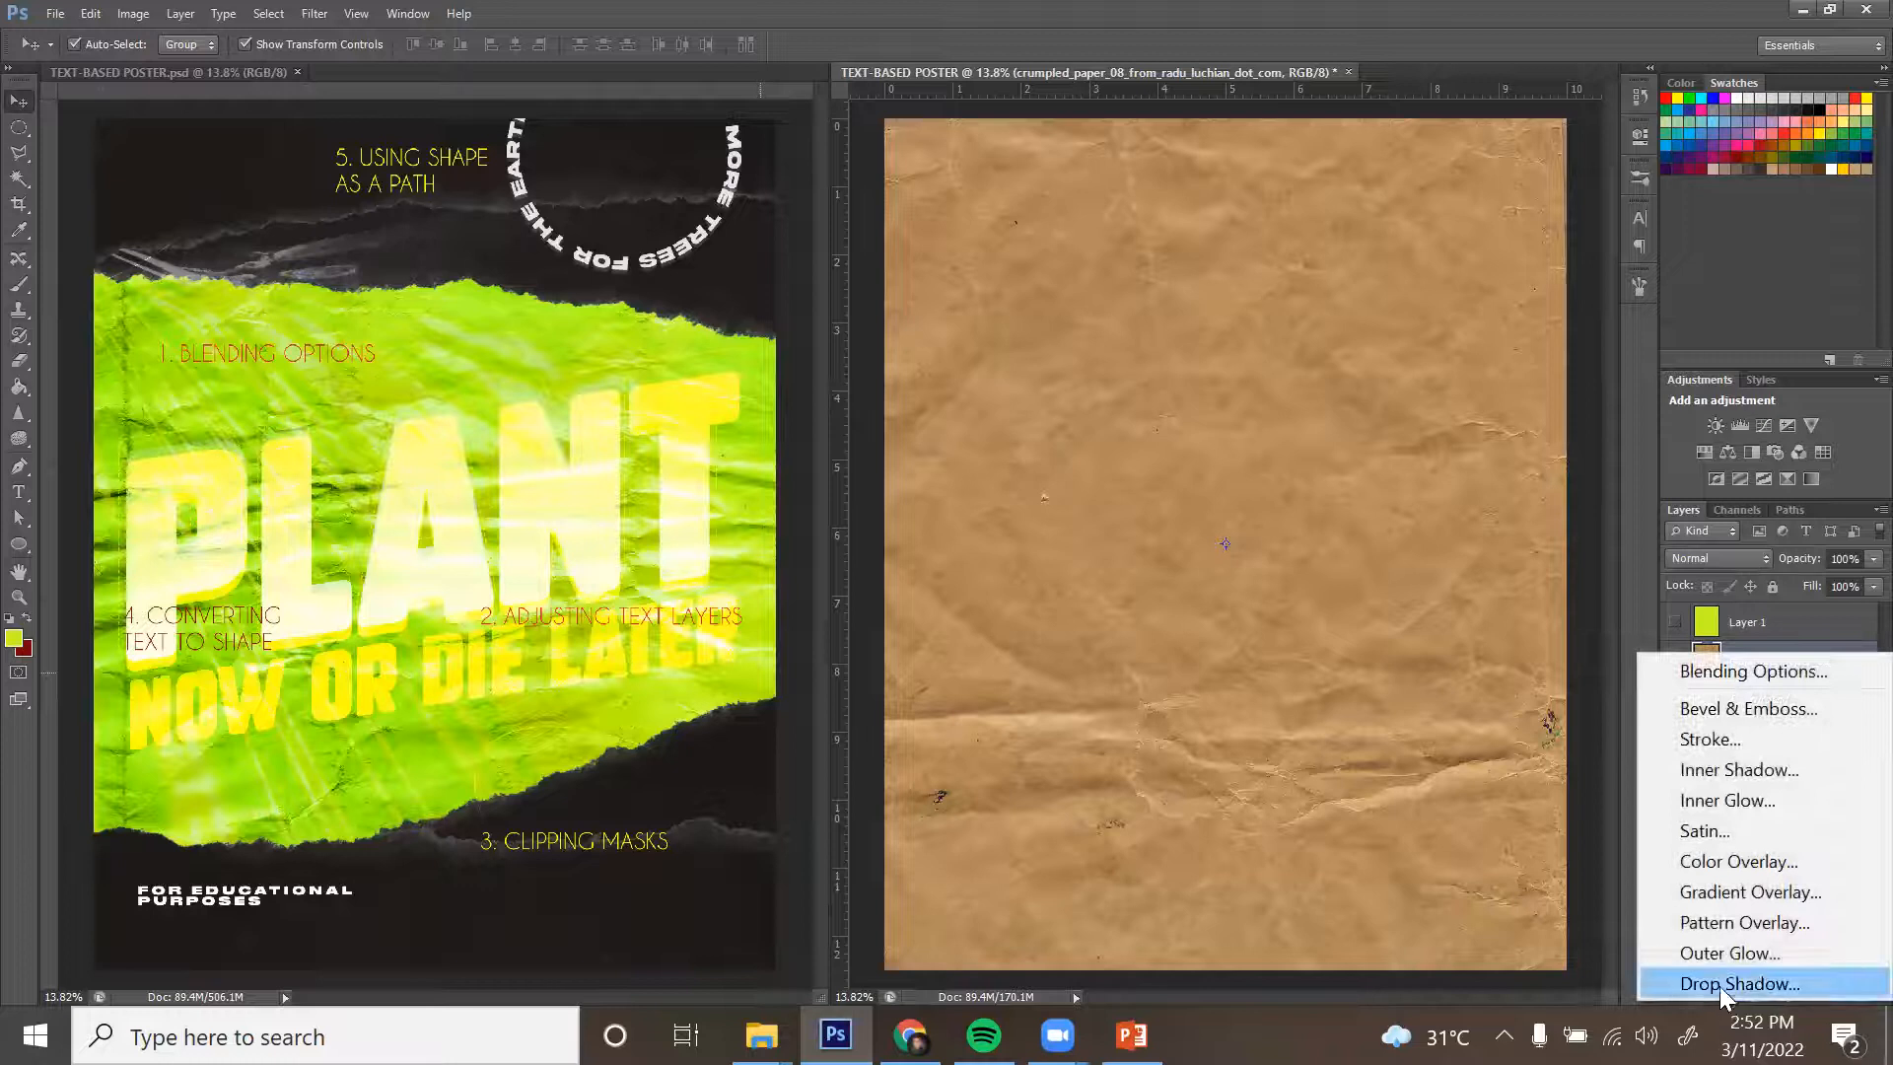
{"action": "left_click", "coordinate": [1737, 860]}
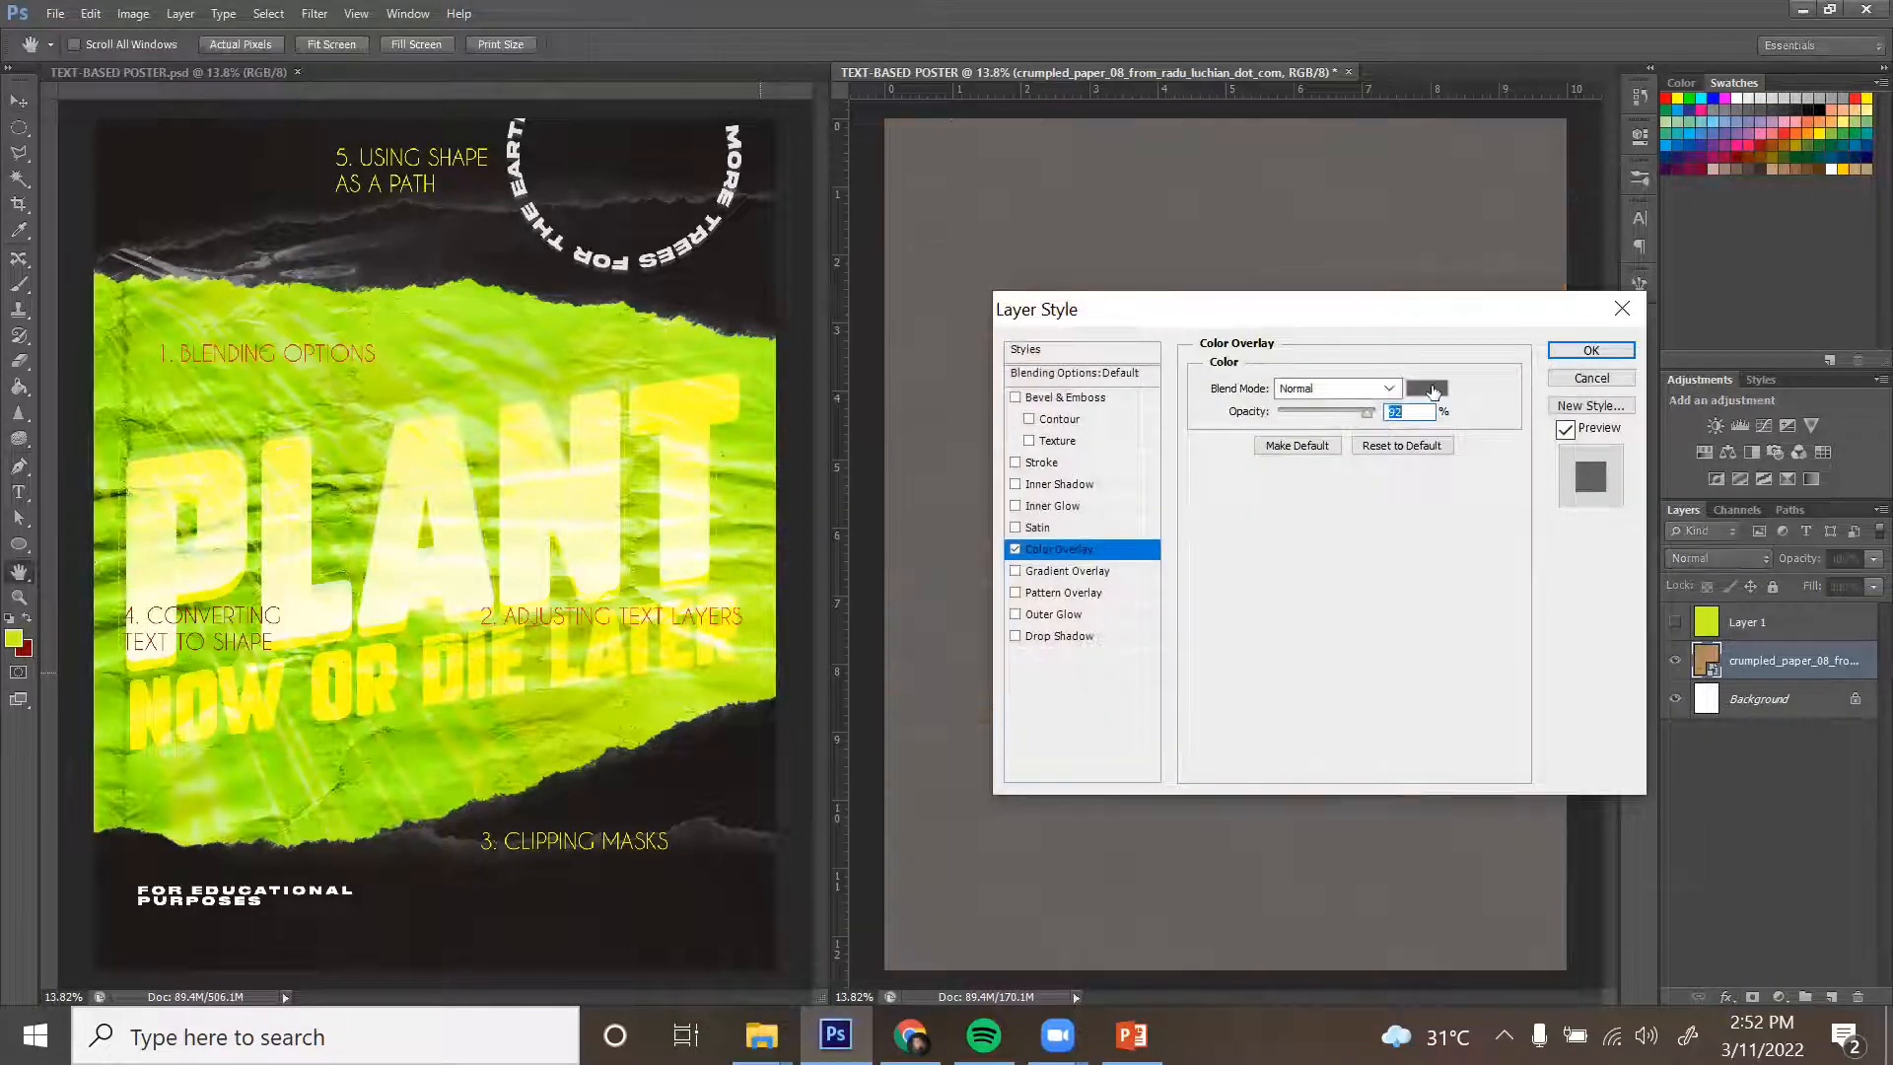
{"action": "left_click", "coordinate": [1427, 387]}
{"action": "left_click", "coordinate": [14, 638]}
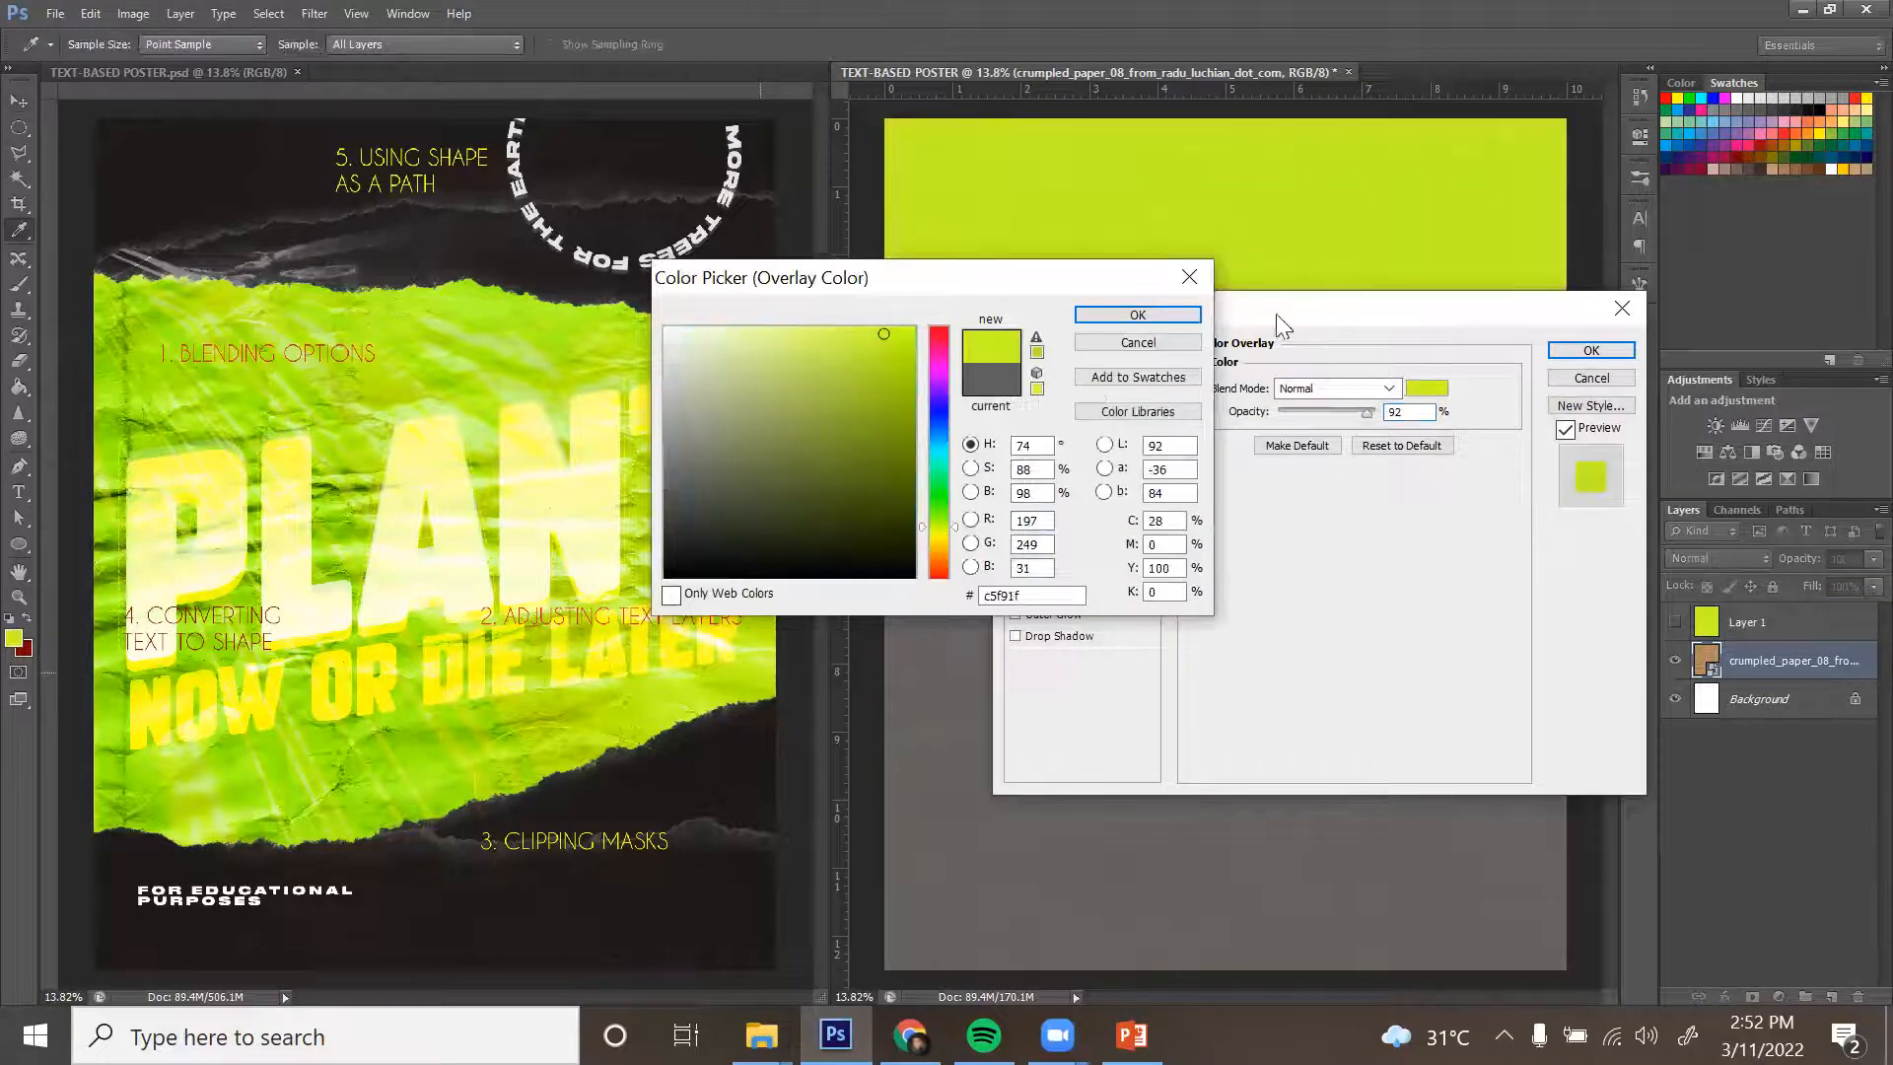
{"action": "left_click", "coordinate": [1183, 317]}
Set the Color Overlay's opacity to 100% and its blend mode to Color, and apply the layer style.
{"action": "left_click_drag", "start_coordinate": [1368, 413], "coordinate": [1382, 413]}
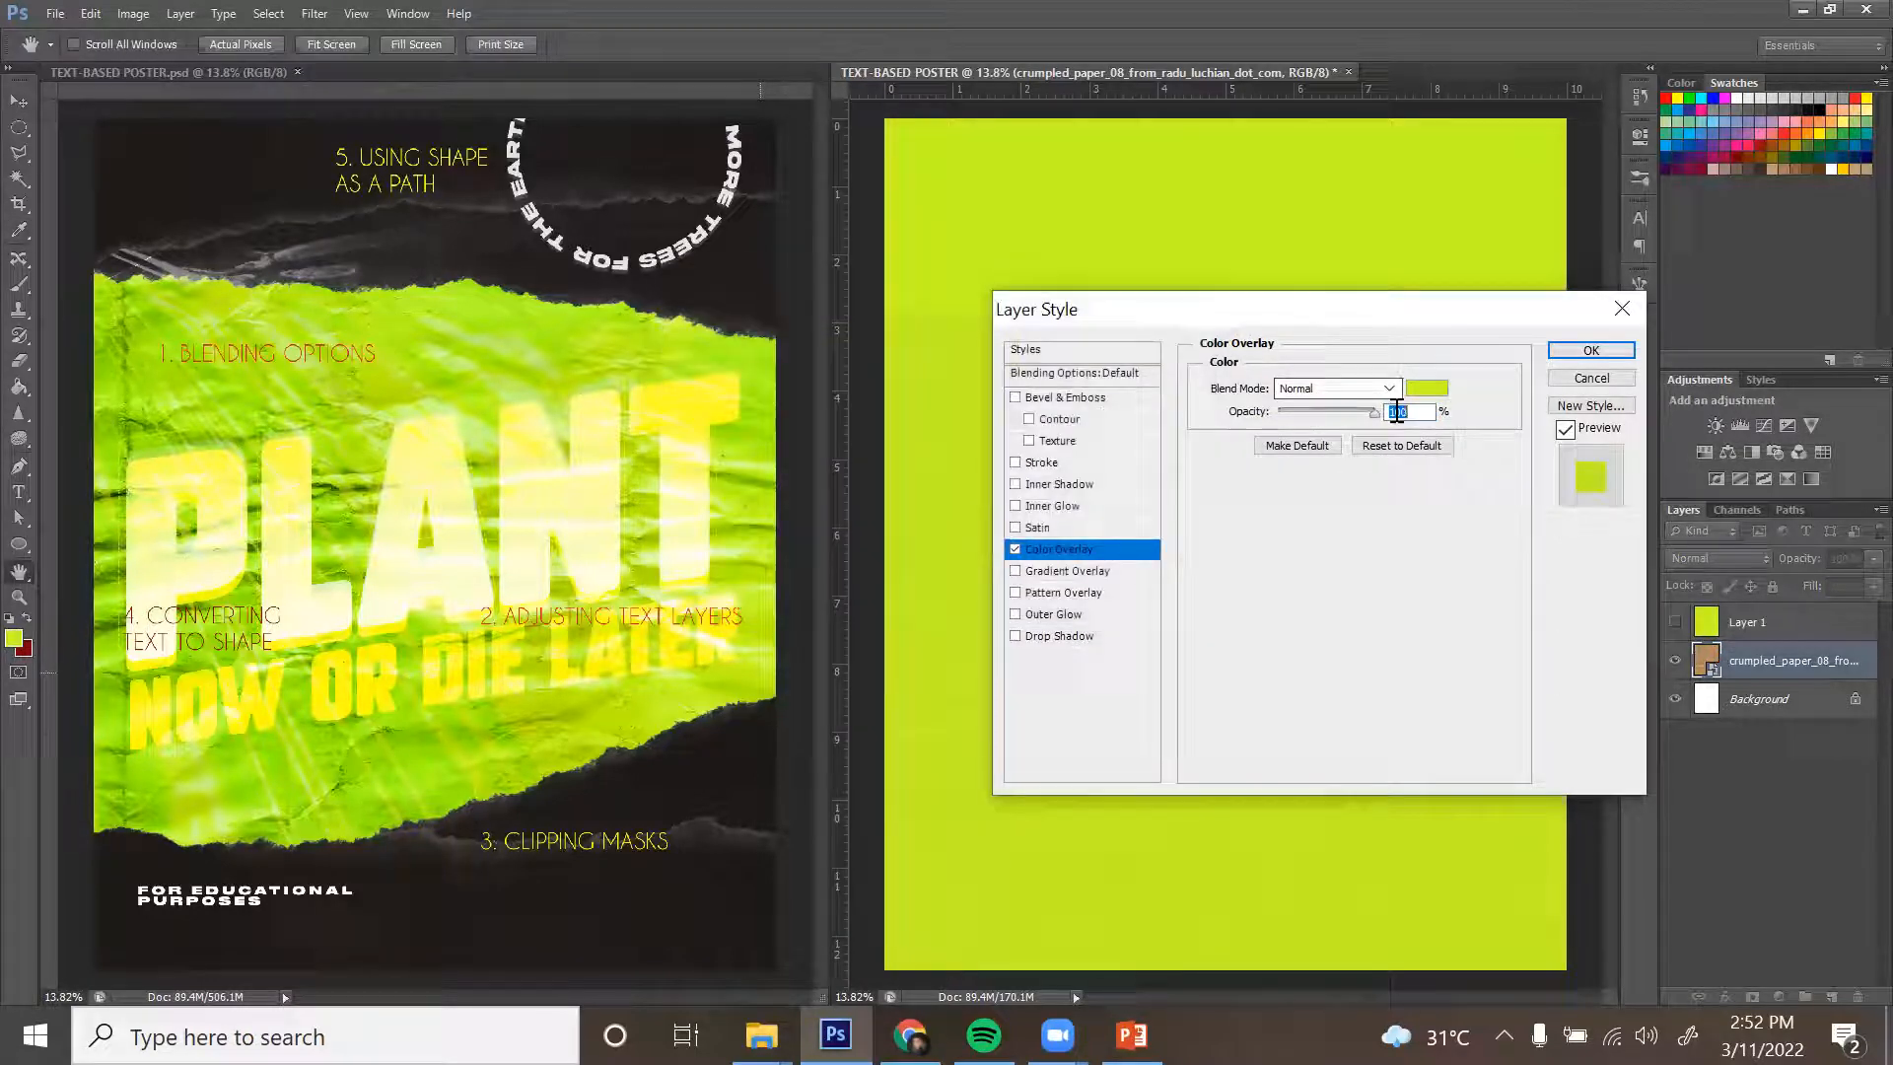
{"action": "left_click", "coordinate": [1390, 387]}
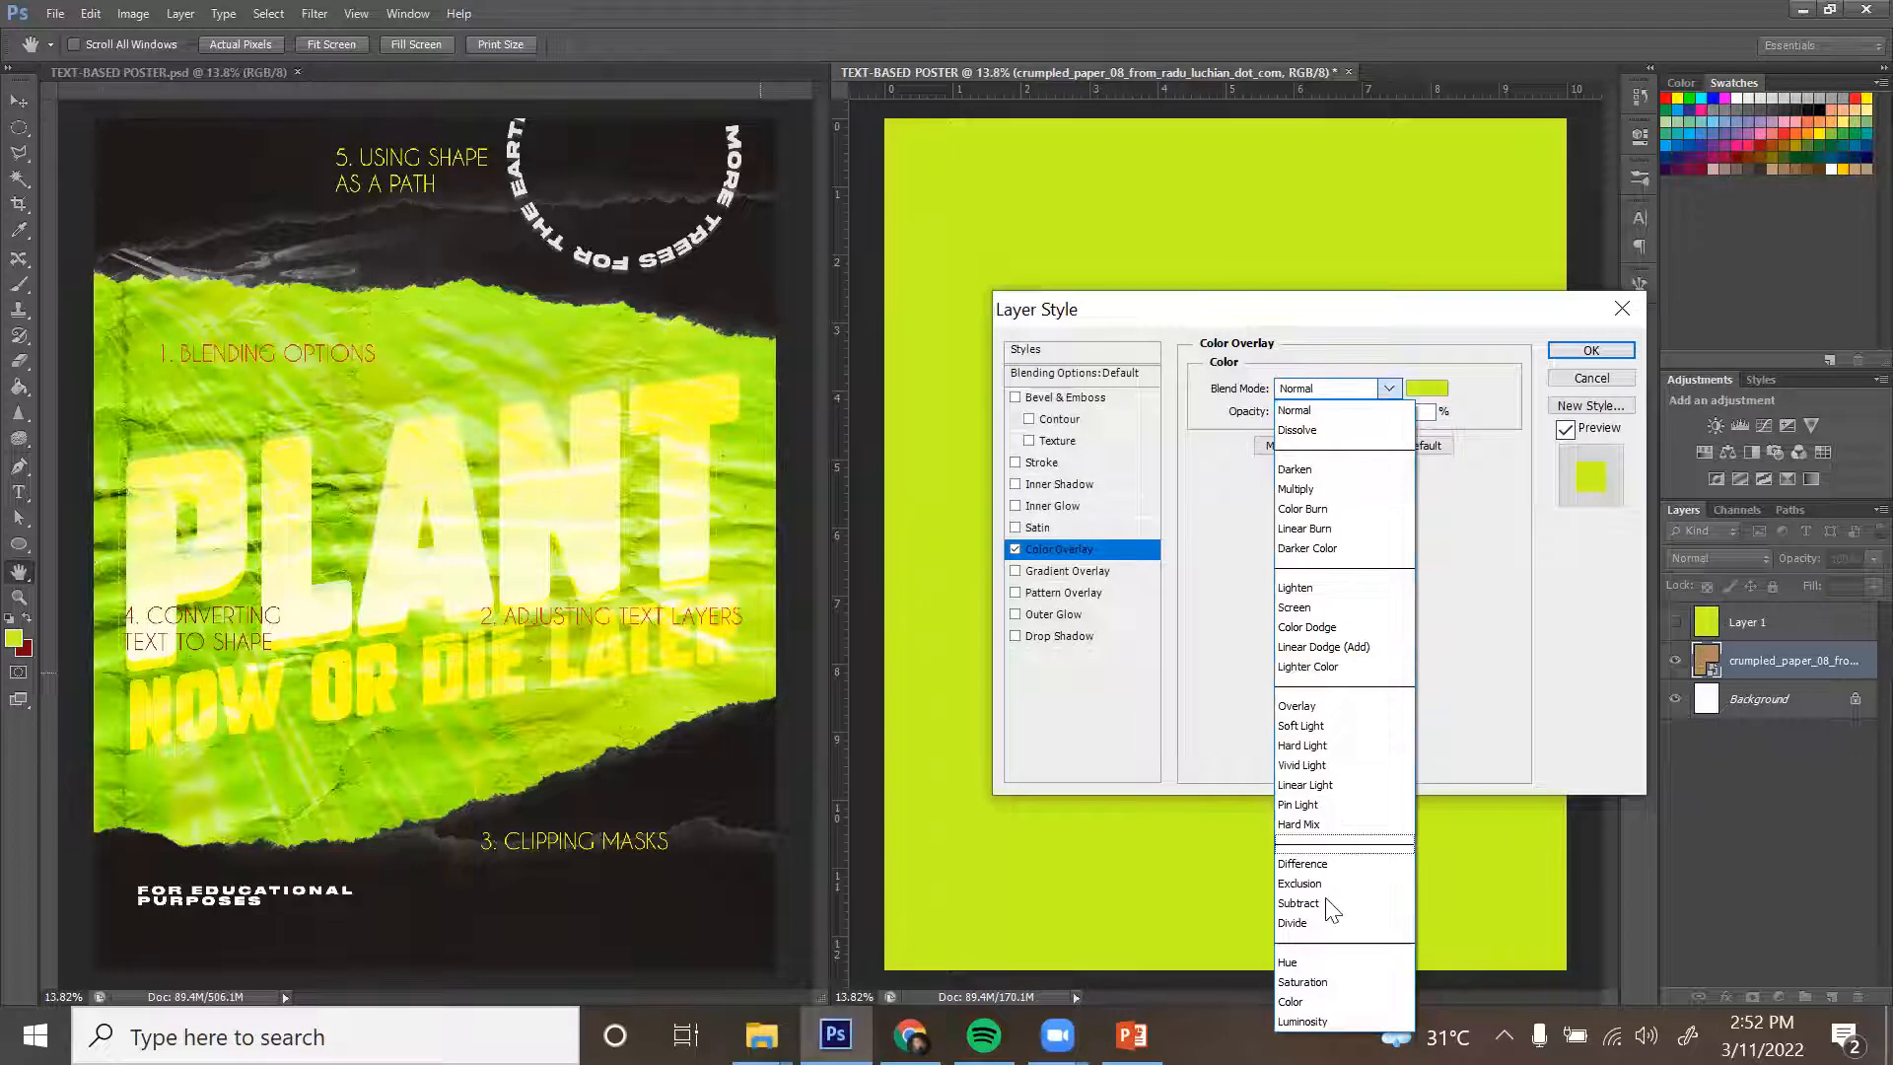
{"action": "left_click", "coordinate": [1332, 1002]}
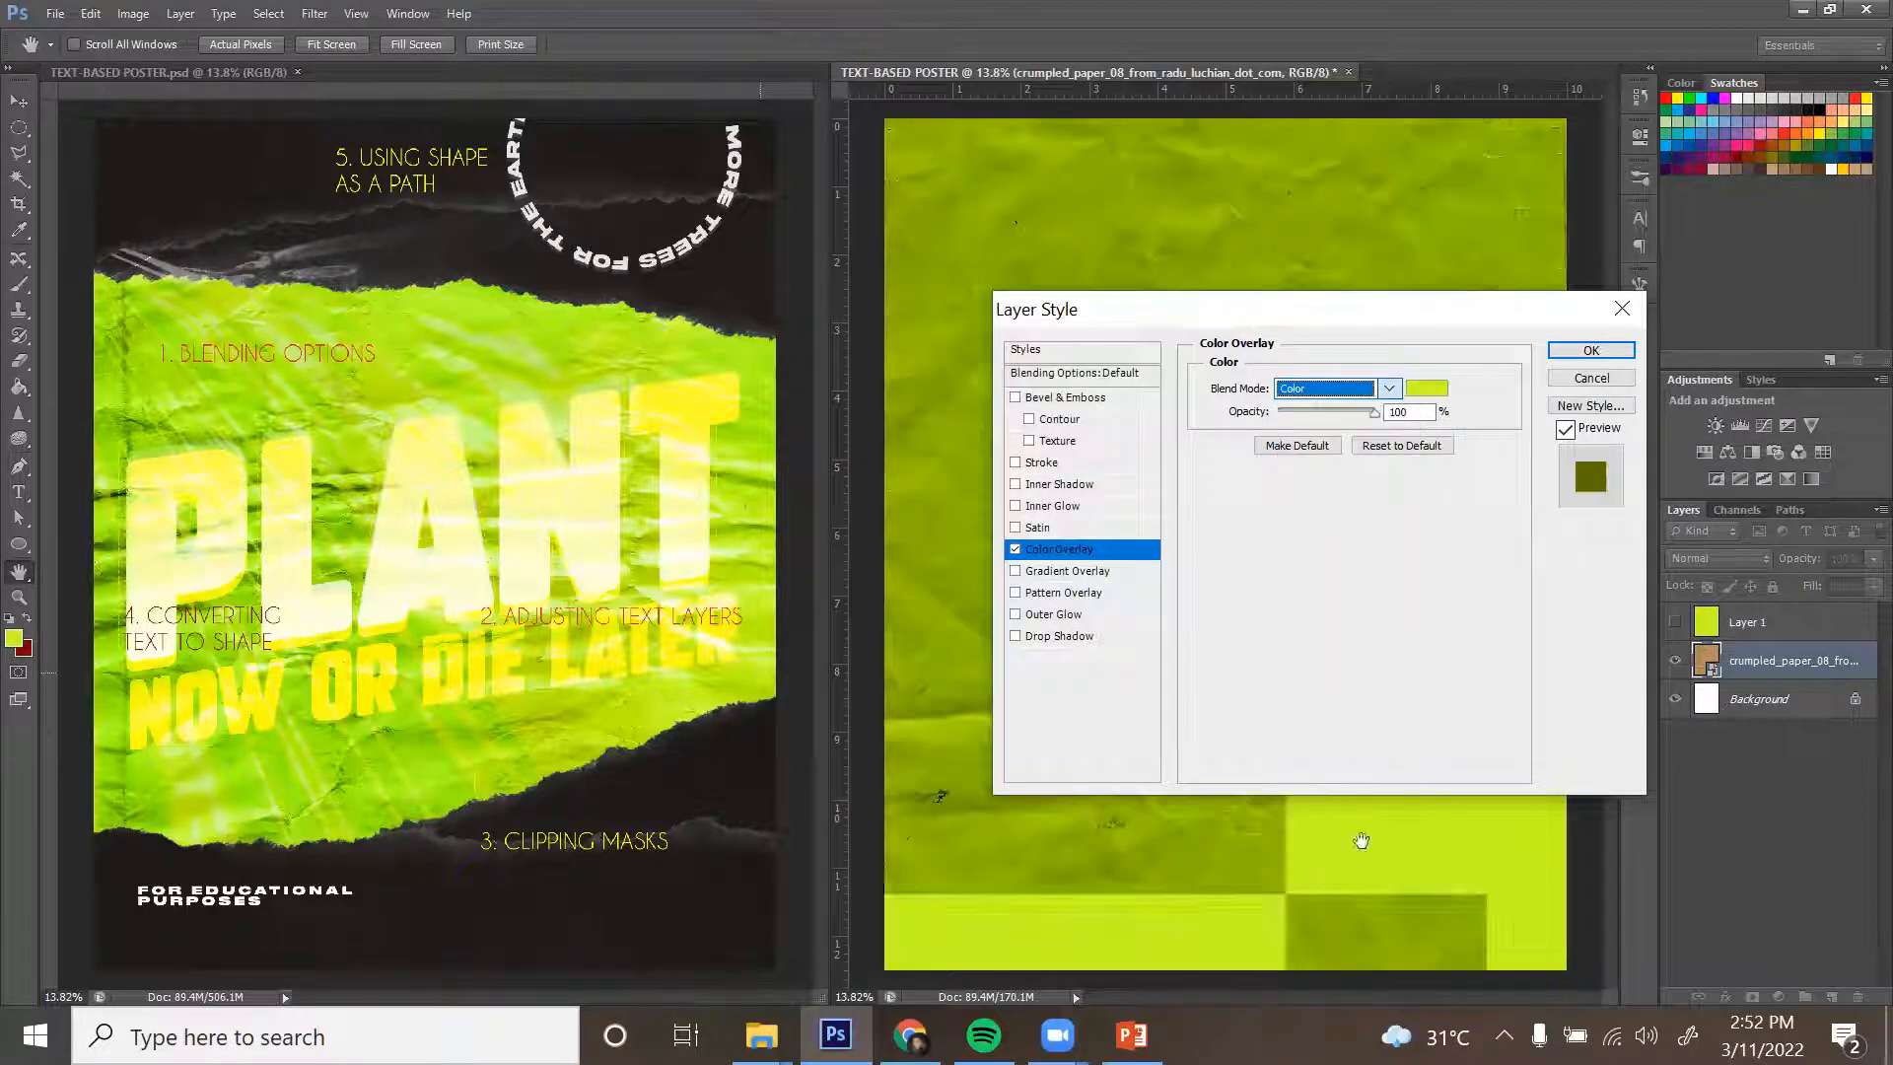
{"action": "left_click_drag", "start_coordinate": [1505, 330], "coordinate": [661, 236]}
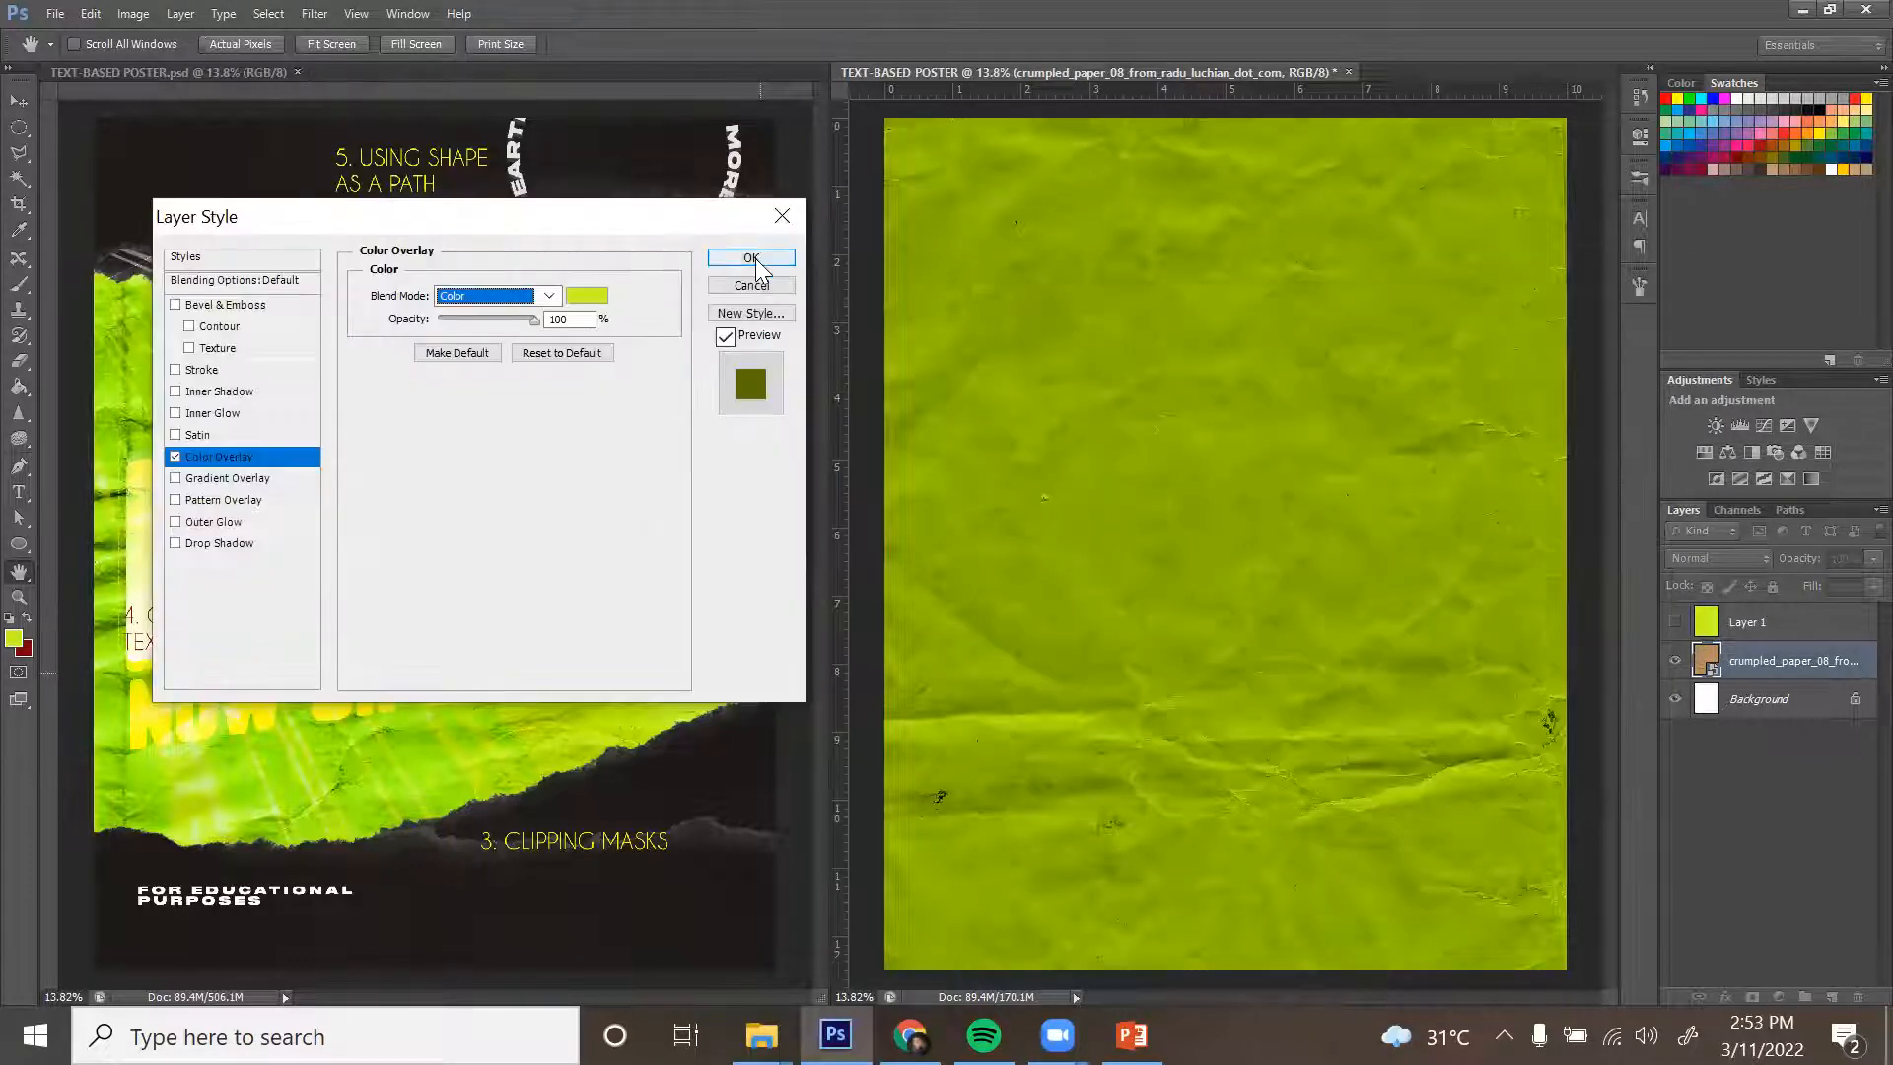
{"action": "left_click", "coordinate": [750, 258]}
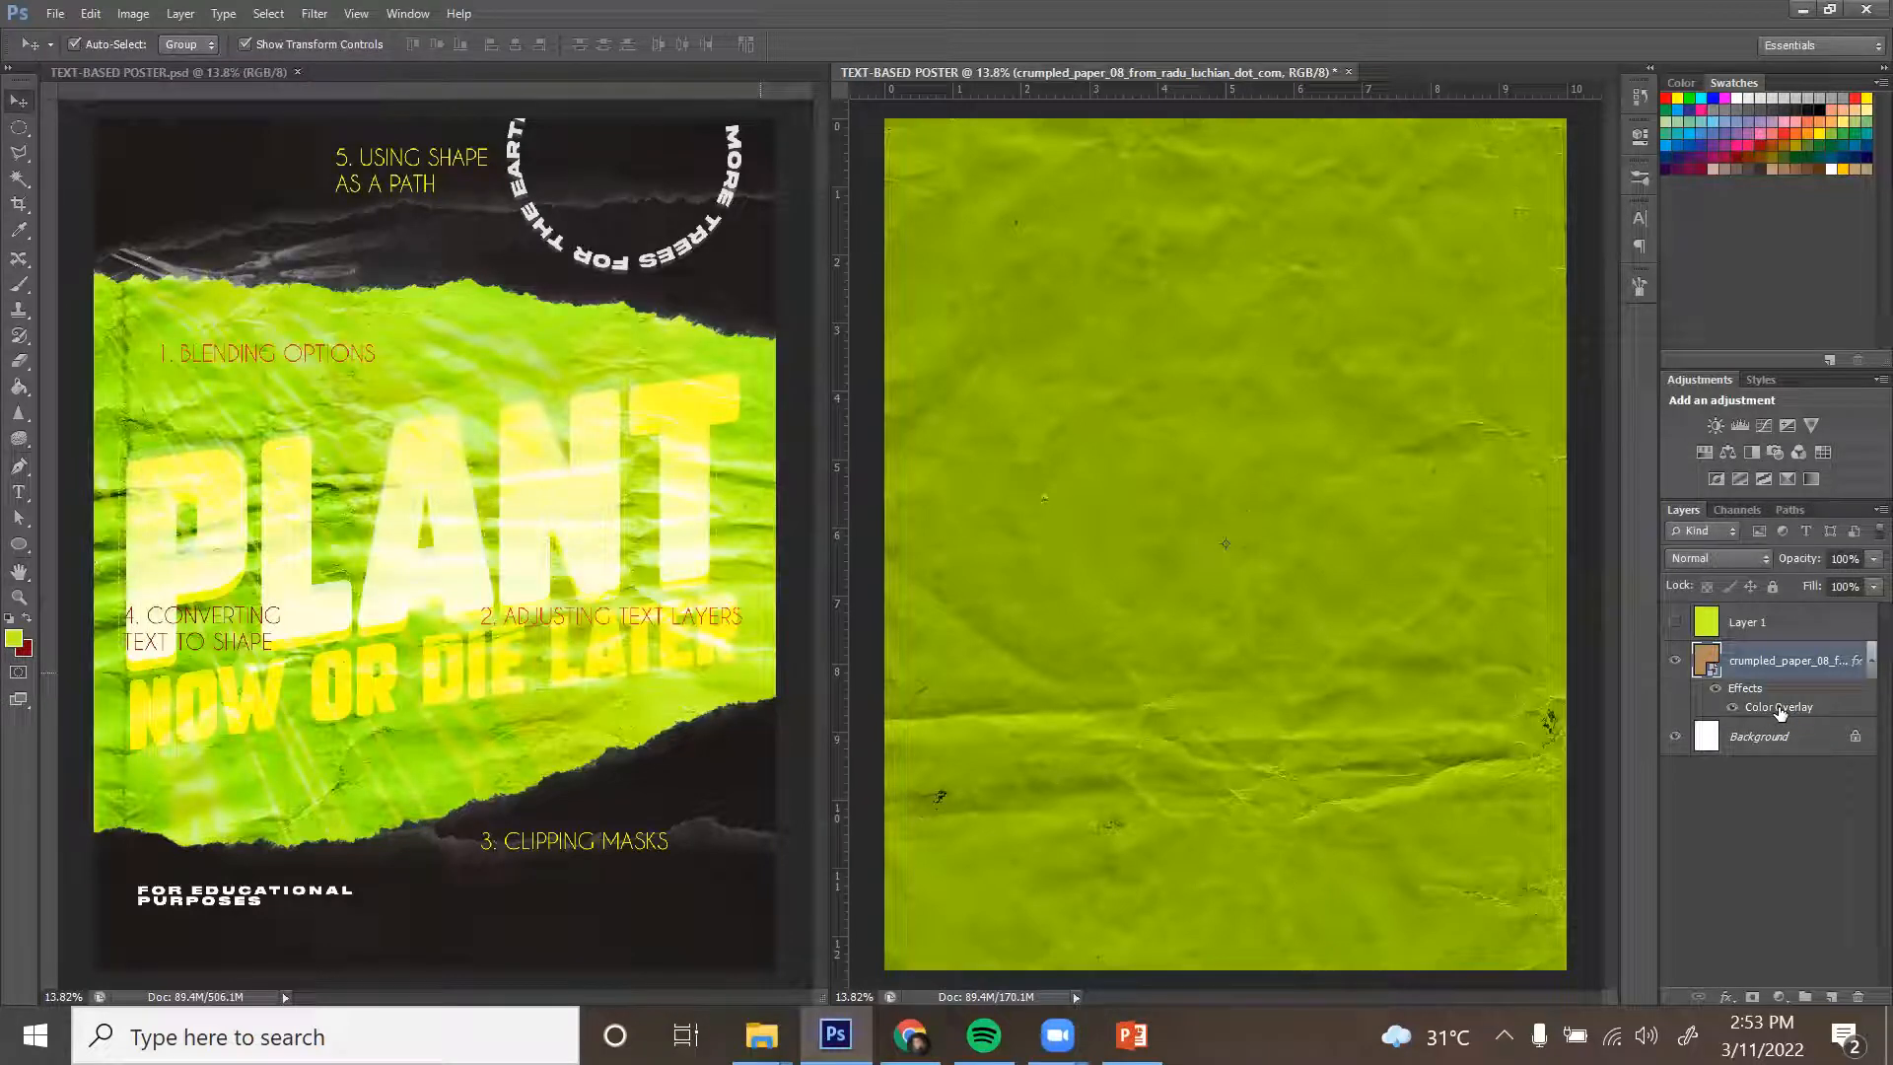
Toggle Layer 1's visibility to compare it with the Color Overlay, leaving the layer visible and selected.
{"action": "left_click", "coordinate": [1676, 622]}
{"action": "left_click", "coordinate": [1675, 622]}
{"action": "left_click", "coordinate": [1675, 621]}
{"action": "left_click", "coordinate": [1675, 622]}
{"action": "left_click", "coordinate": [1675, 623]}
{"action": "left_click", "coordinate": [1775, 623]}
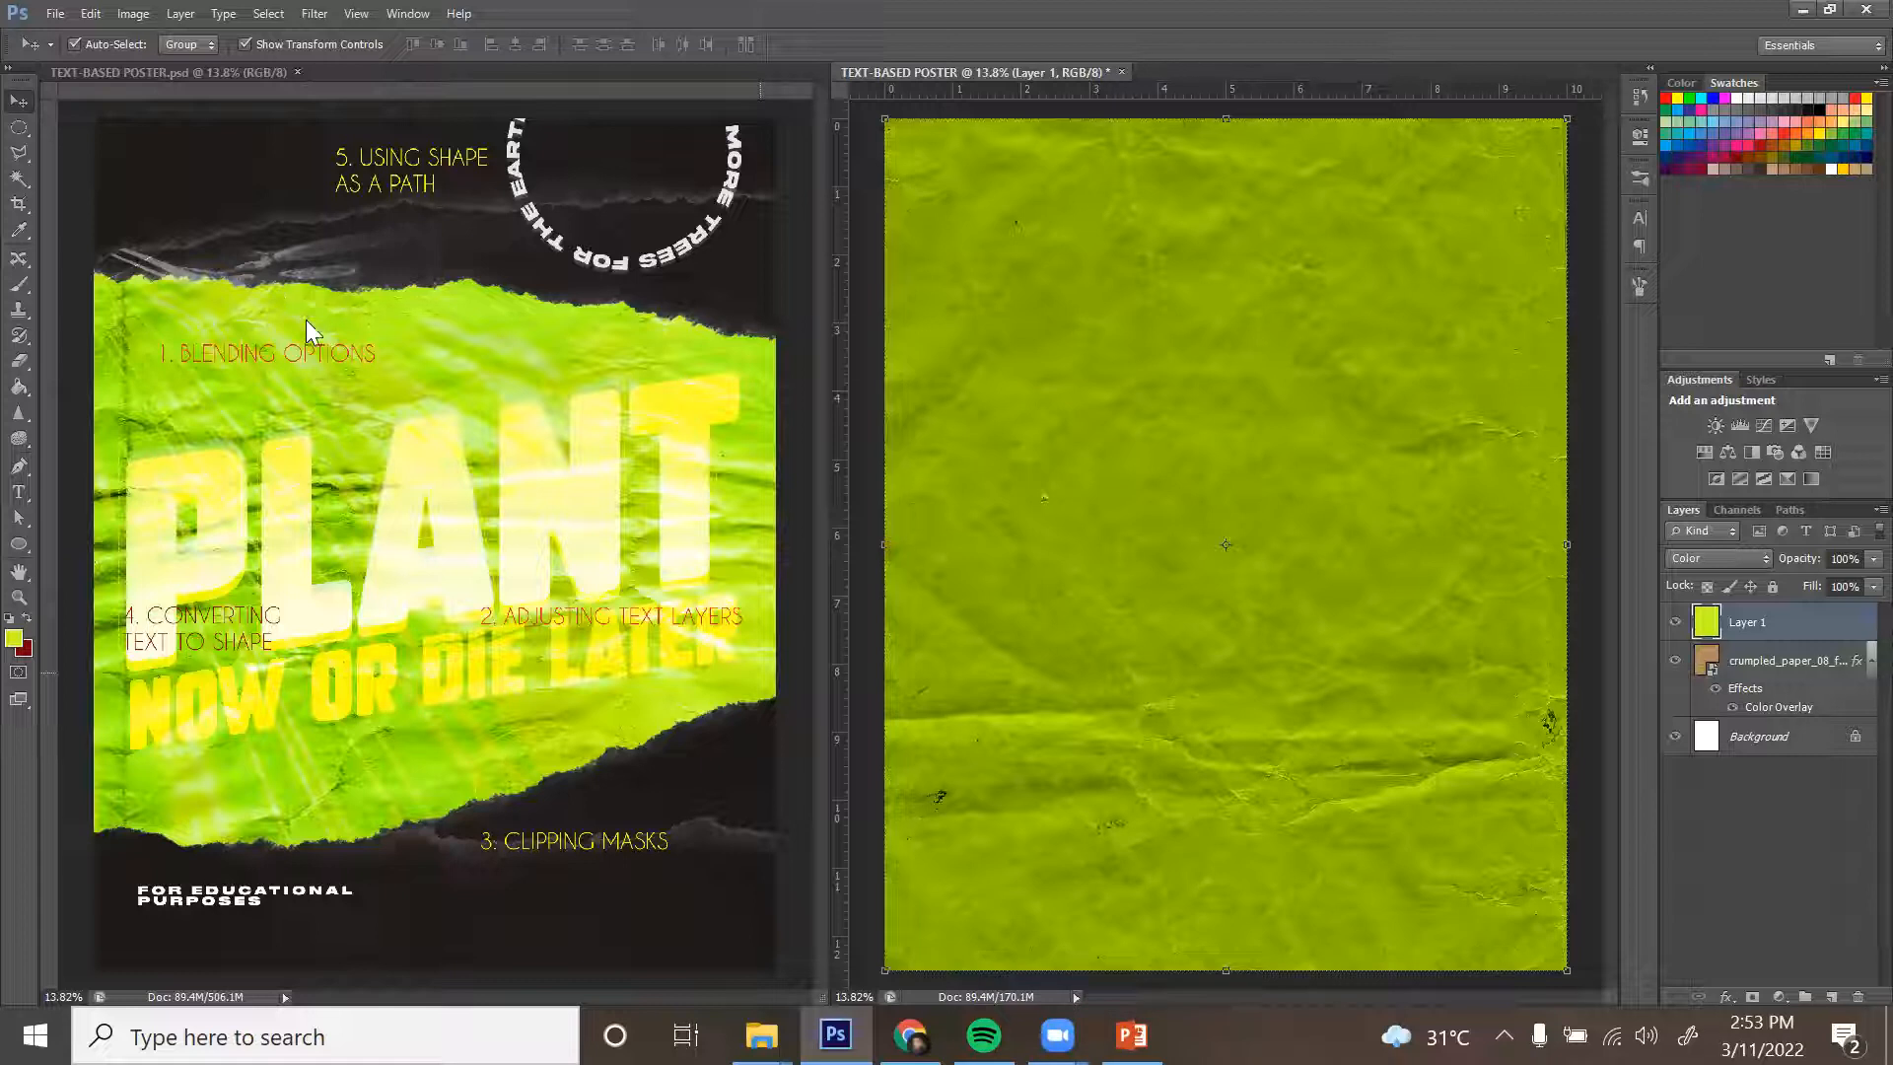
Examine the torn black paper areas above and below the green band in the reference poster.
{"action": "left_click", "coordinate": [552, 245]}
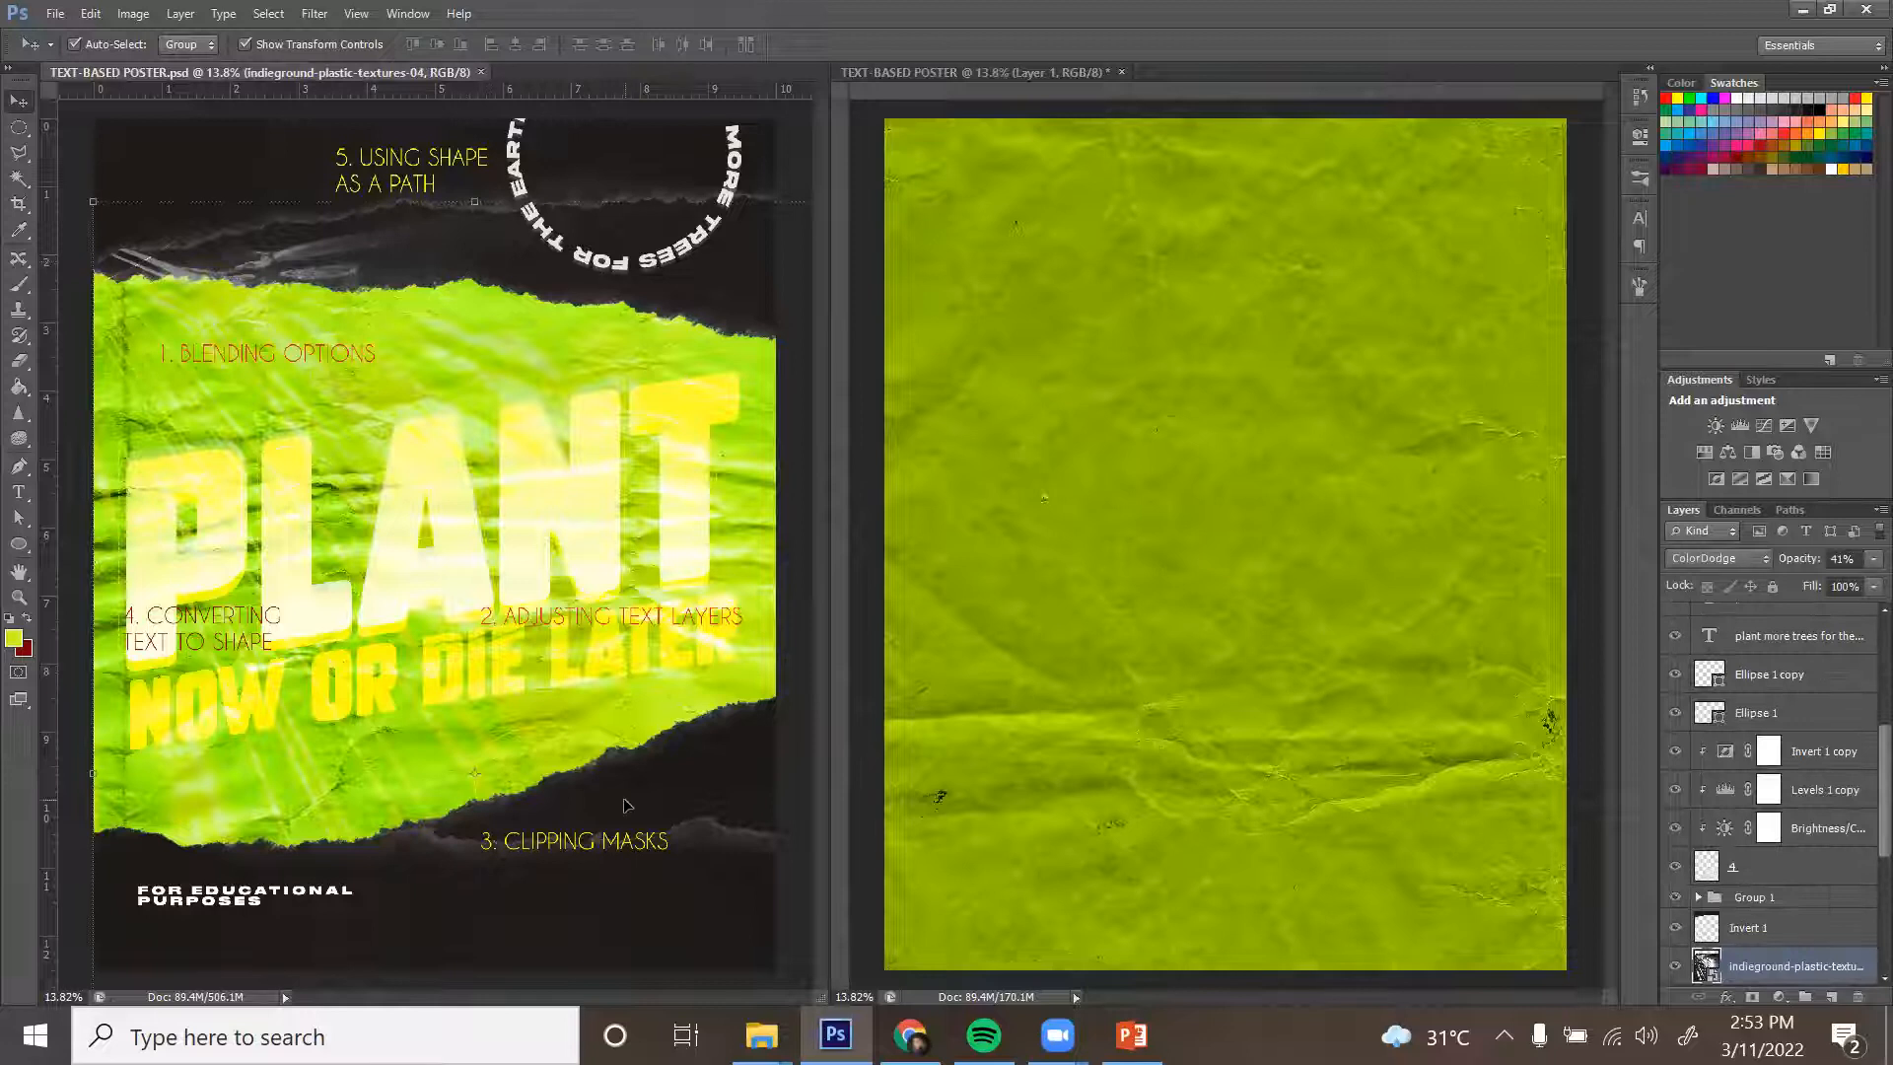
{"action": "left_click", "coordinate": [460, 814]}
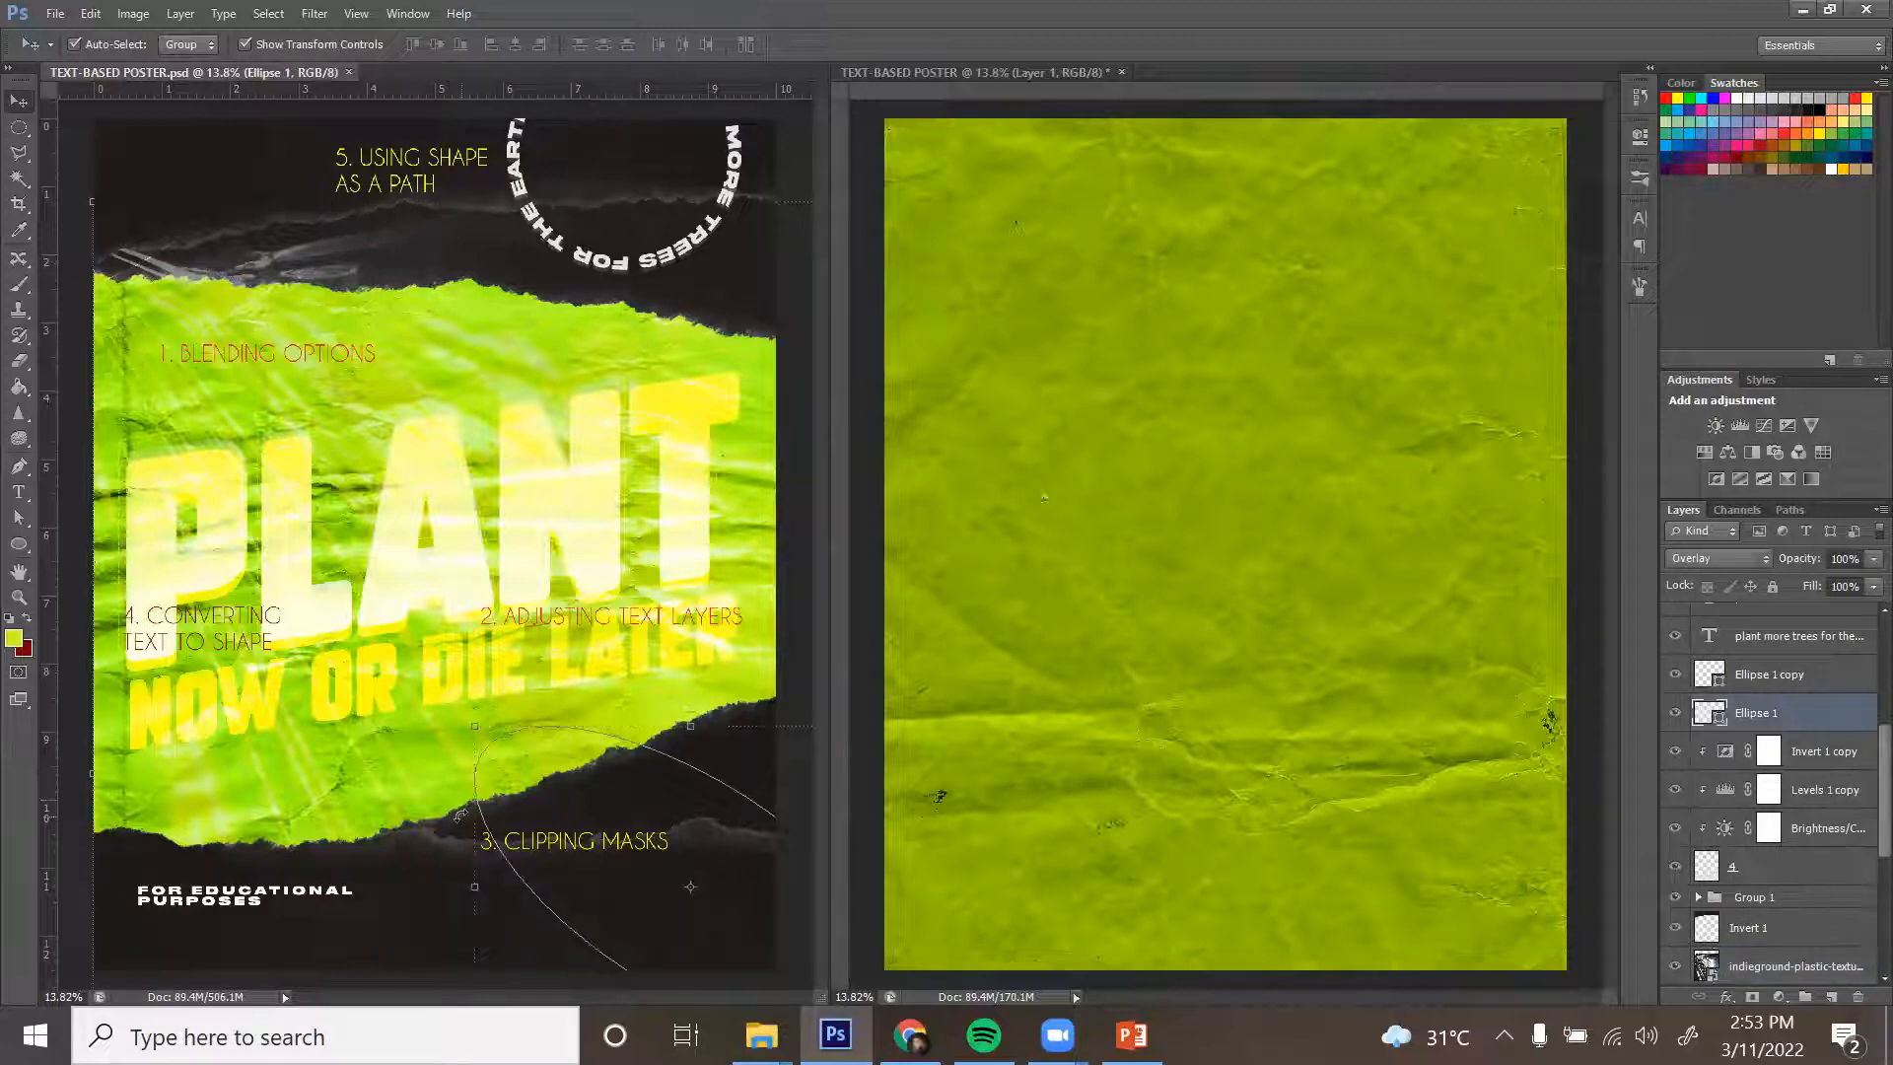
{"action": "left_click", "coordinate": [332, 907]}
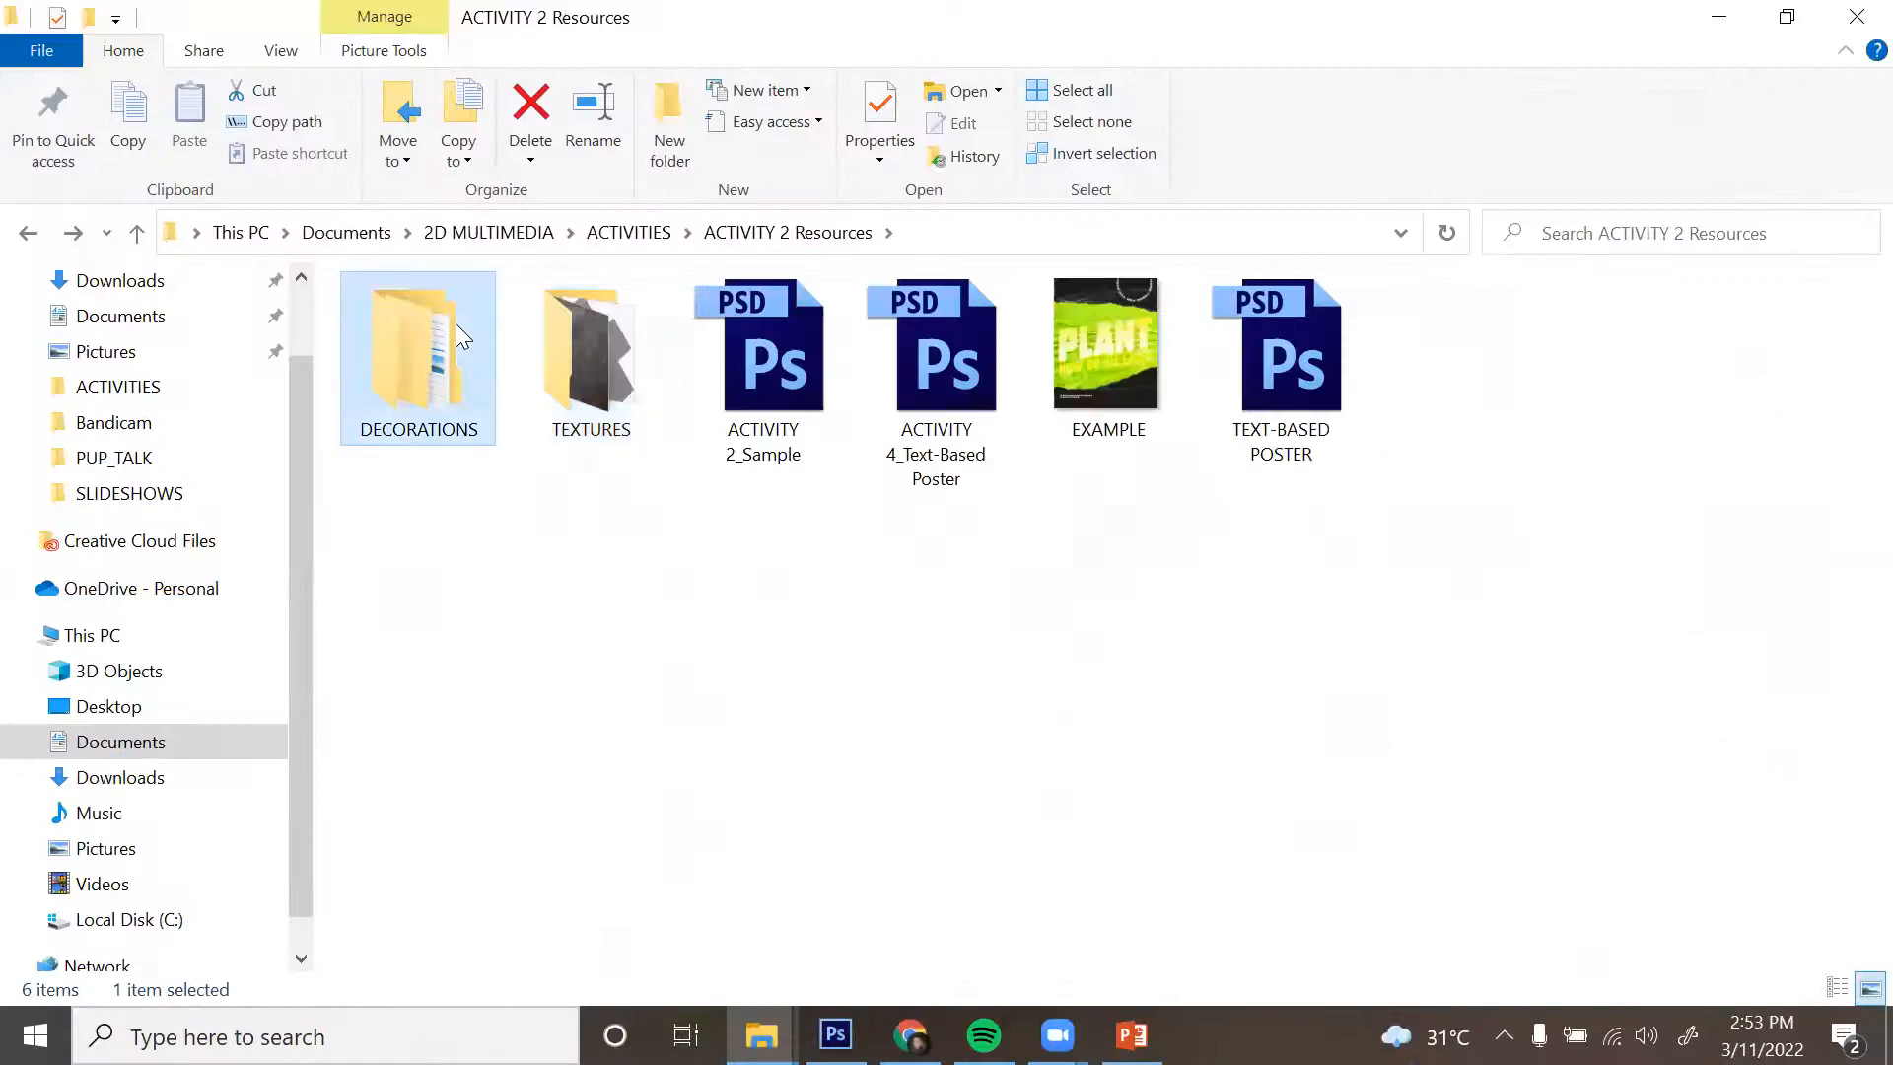
Place ripped-paper images 1, 2 and 3 from the RIPPED PAPERS folder inside DECORATIONS into the poster document.
{"action": "double_click", "coordinate": [456, 323]}
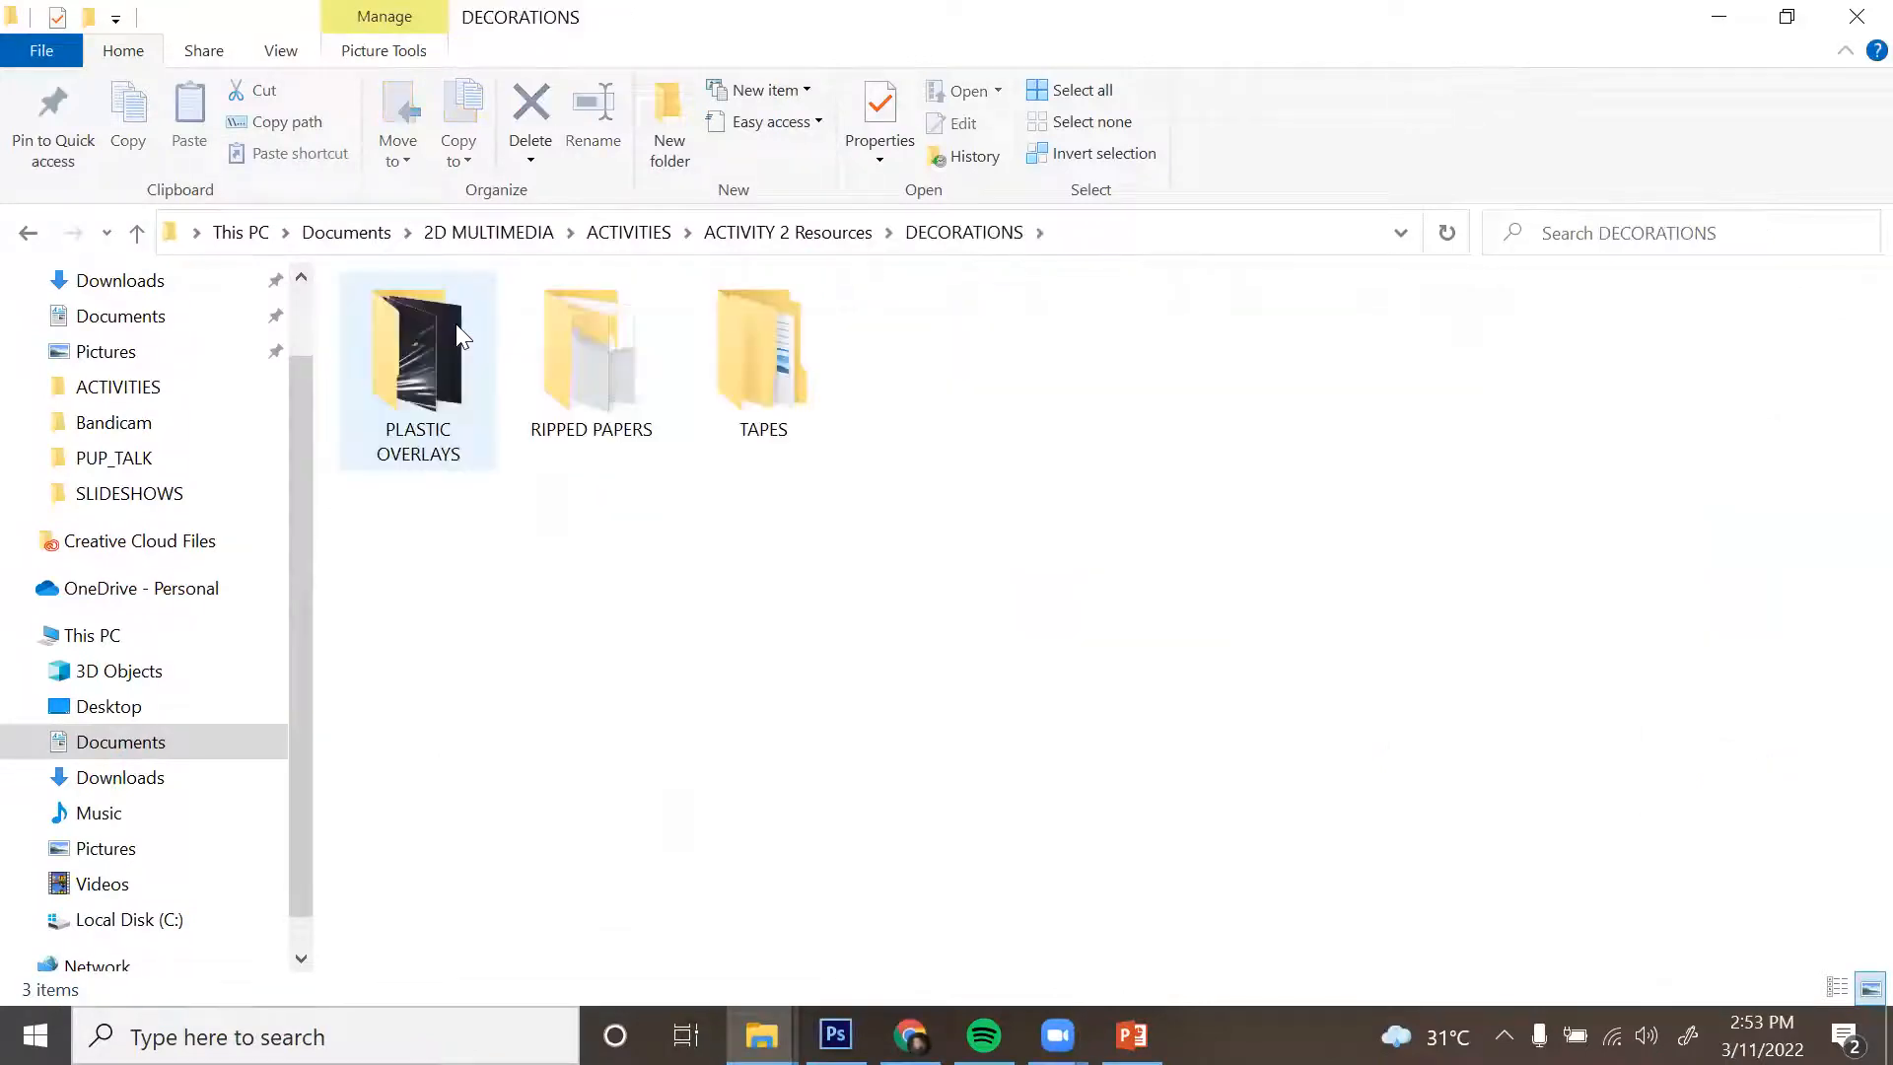
{"action": "double_click", "coordinate": [618, 326]}
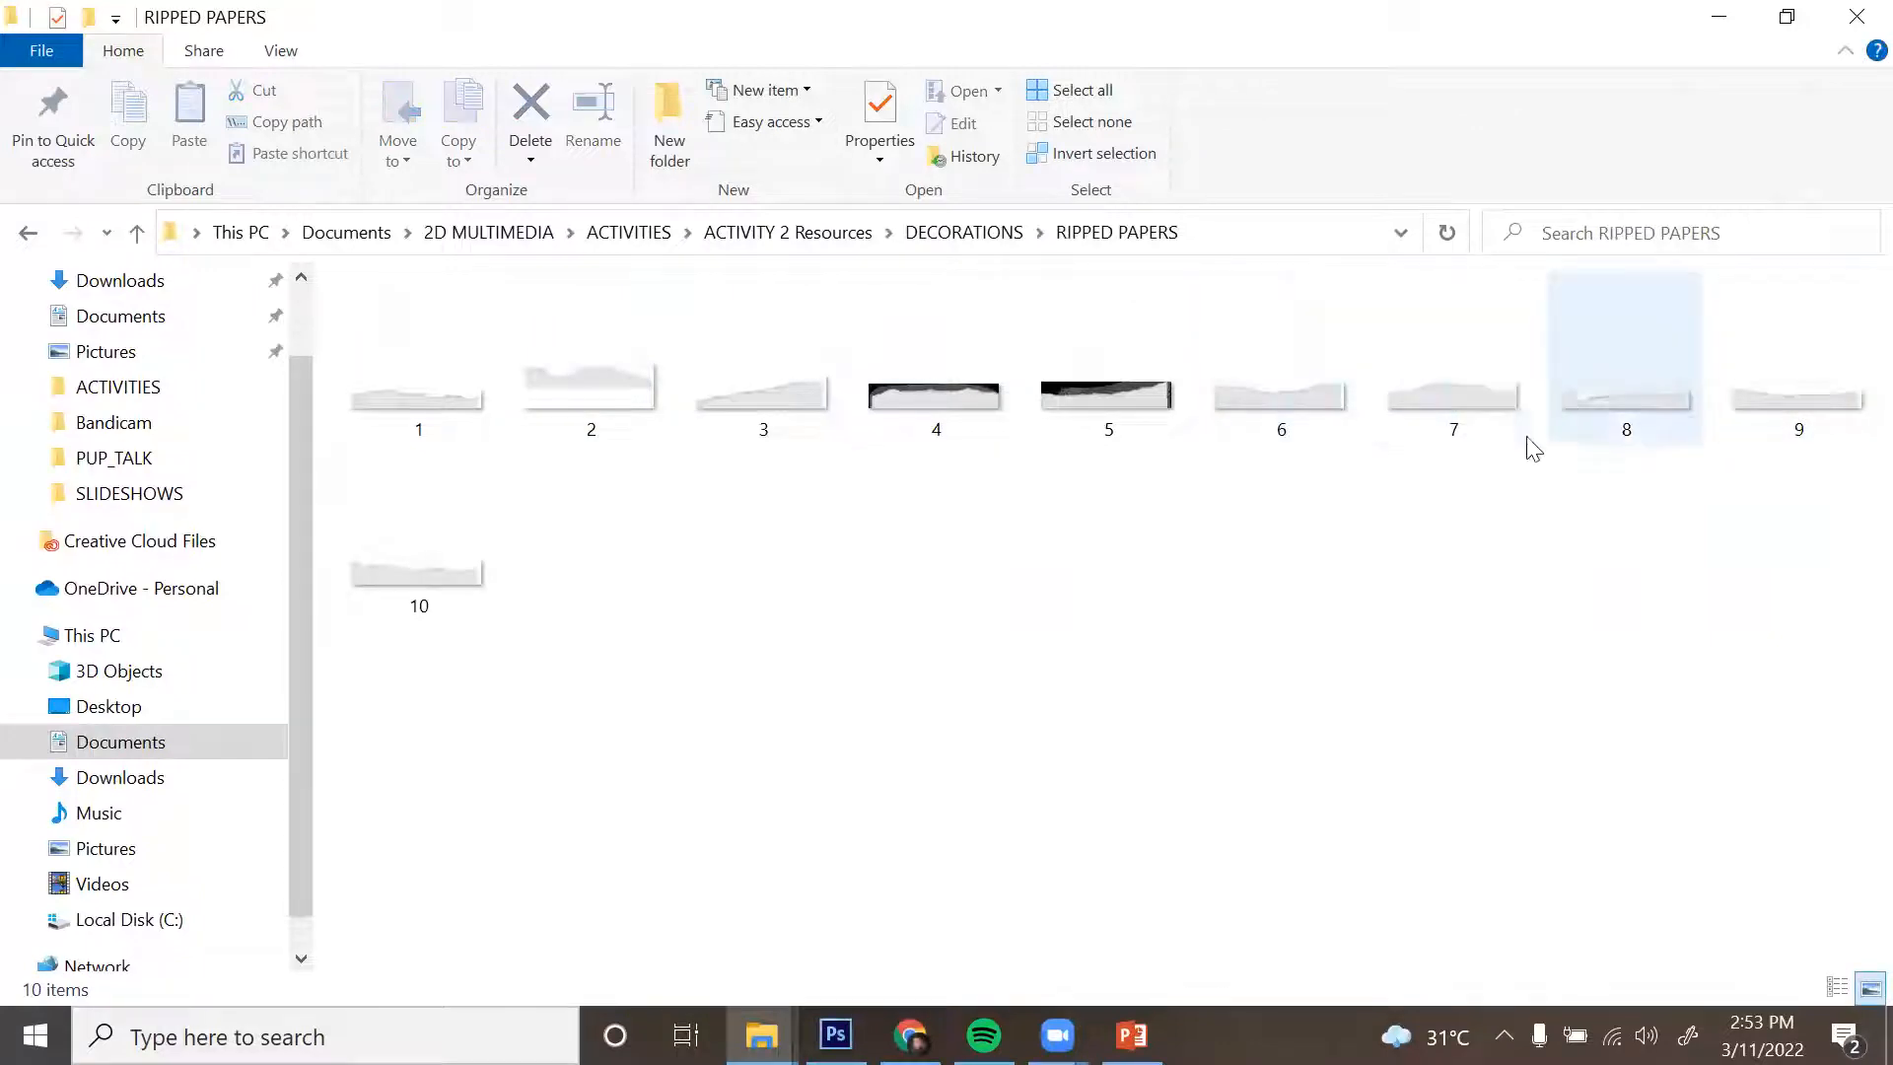
{"action": "left_click", "coordinate": [421, 360]}
{"action": "left_click", "coordinate": [619, 351], "text": "ctrl"}
{"action": "left_click", "coordinate": [794, 394], "text": "ctrl"}
{"action": "left_click_drag", "start_coordinate": [791, 409], "coordinate": [1286, 623]}
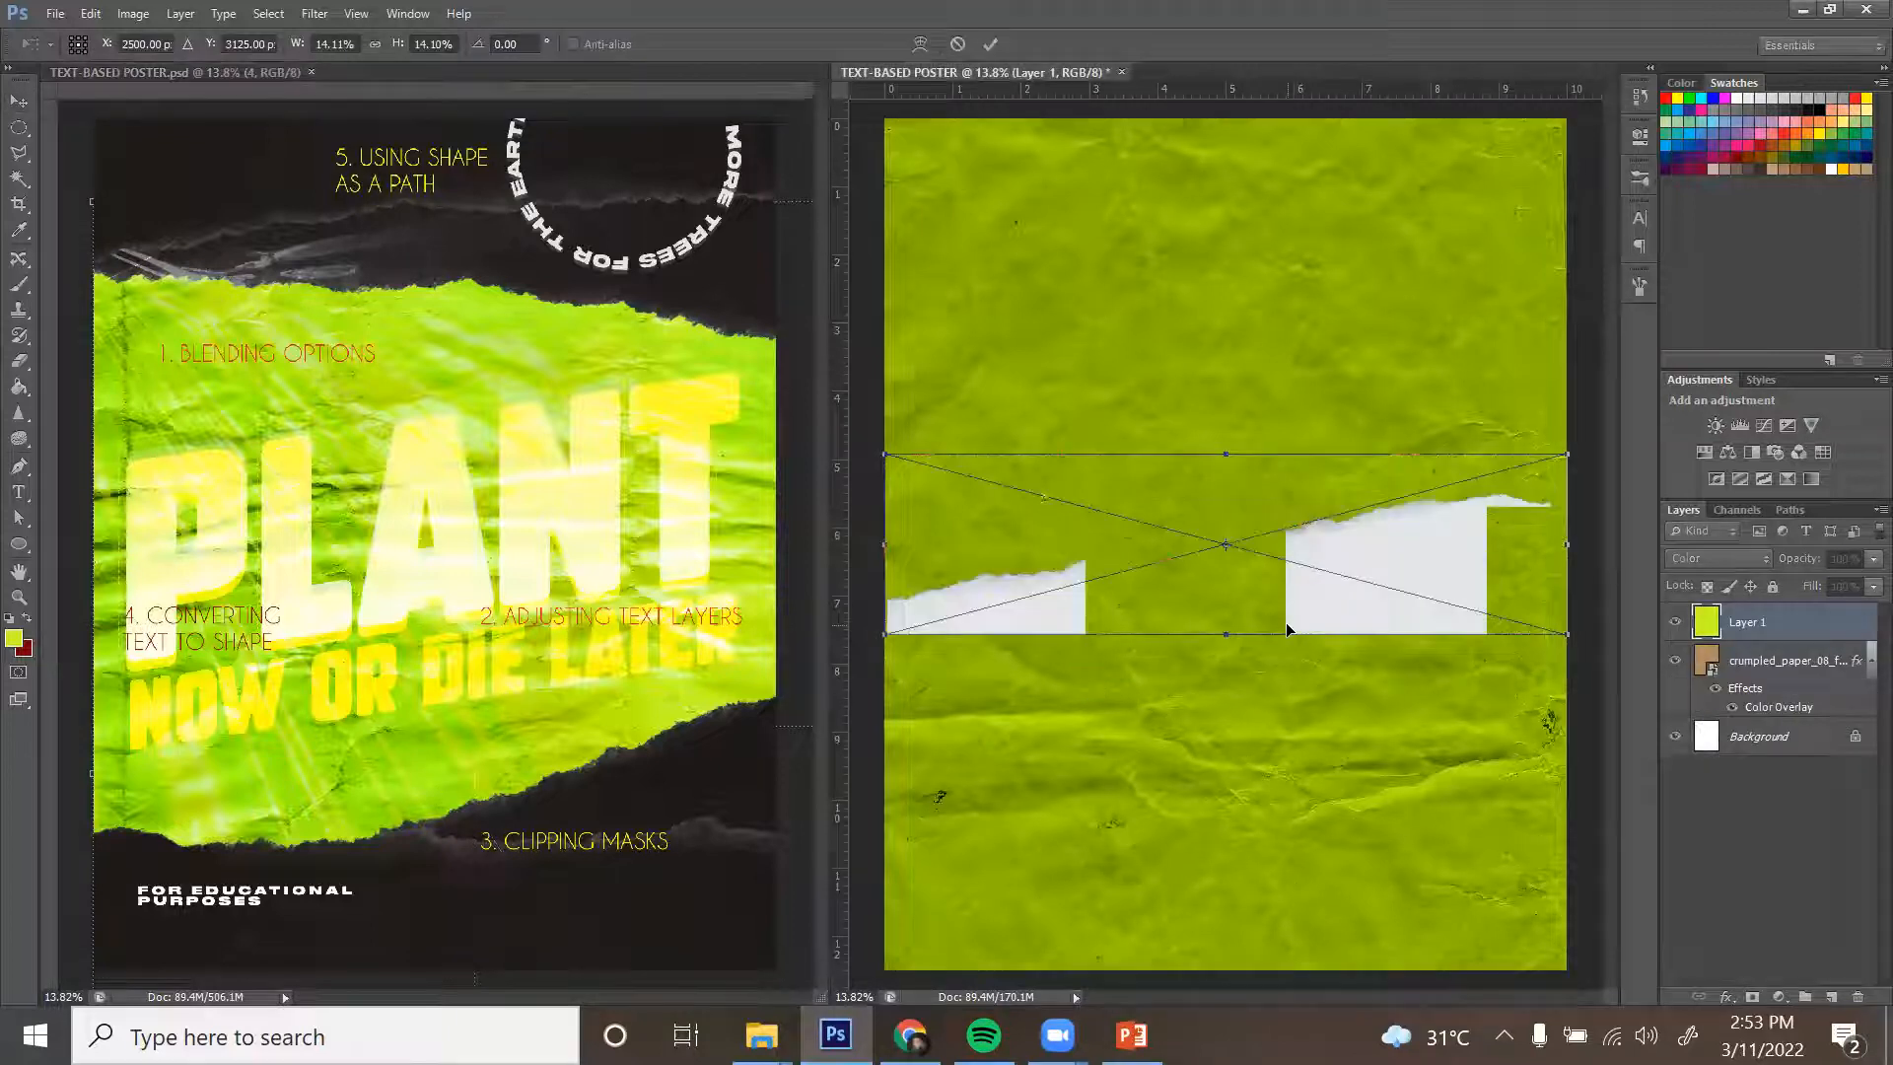
{"action": "key", "text": "ctrl+minus"}
{"action": "key", "text": "Return"}
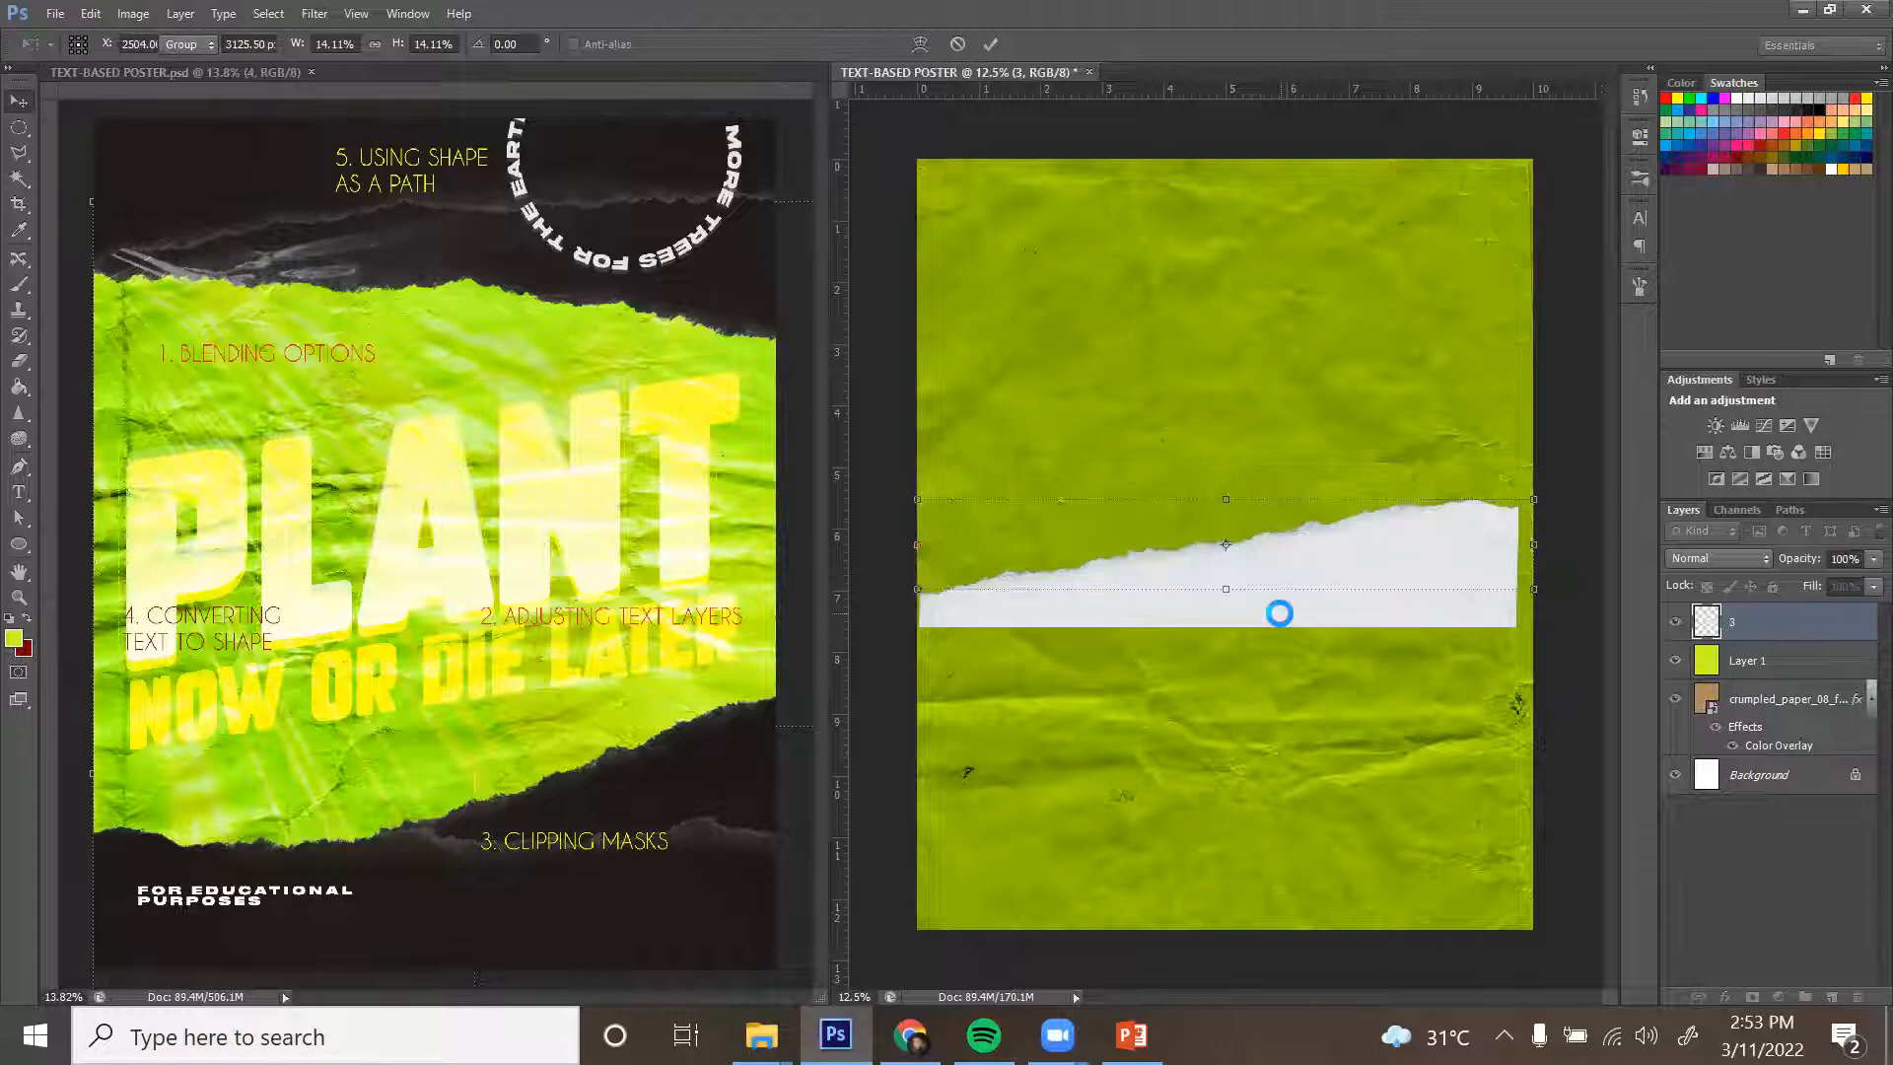
{"action": "key", "text": "Return"}
{"action": "key", "text": "Return"}
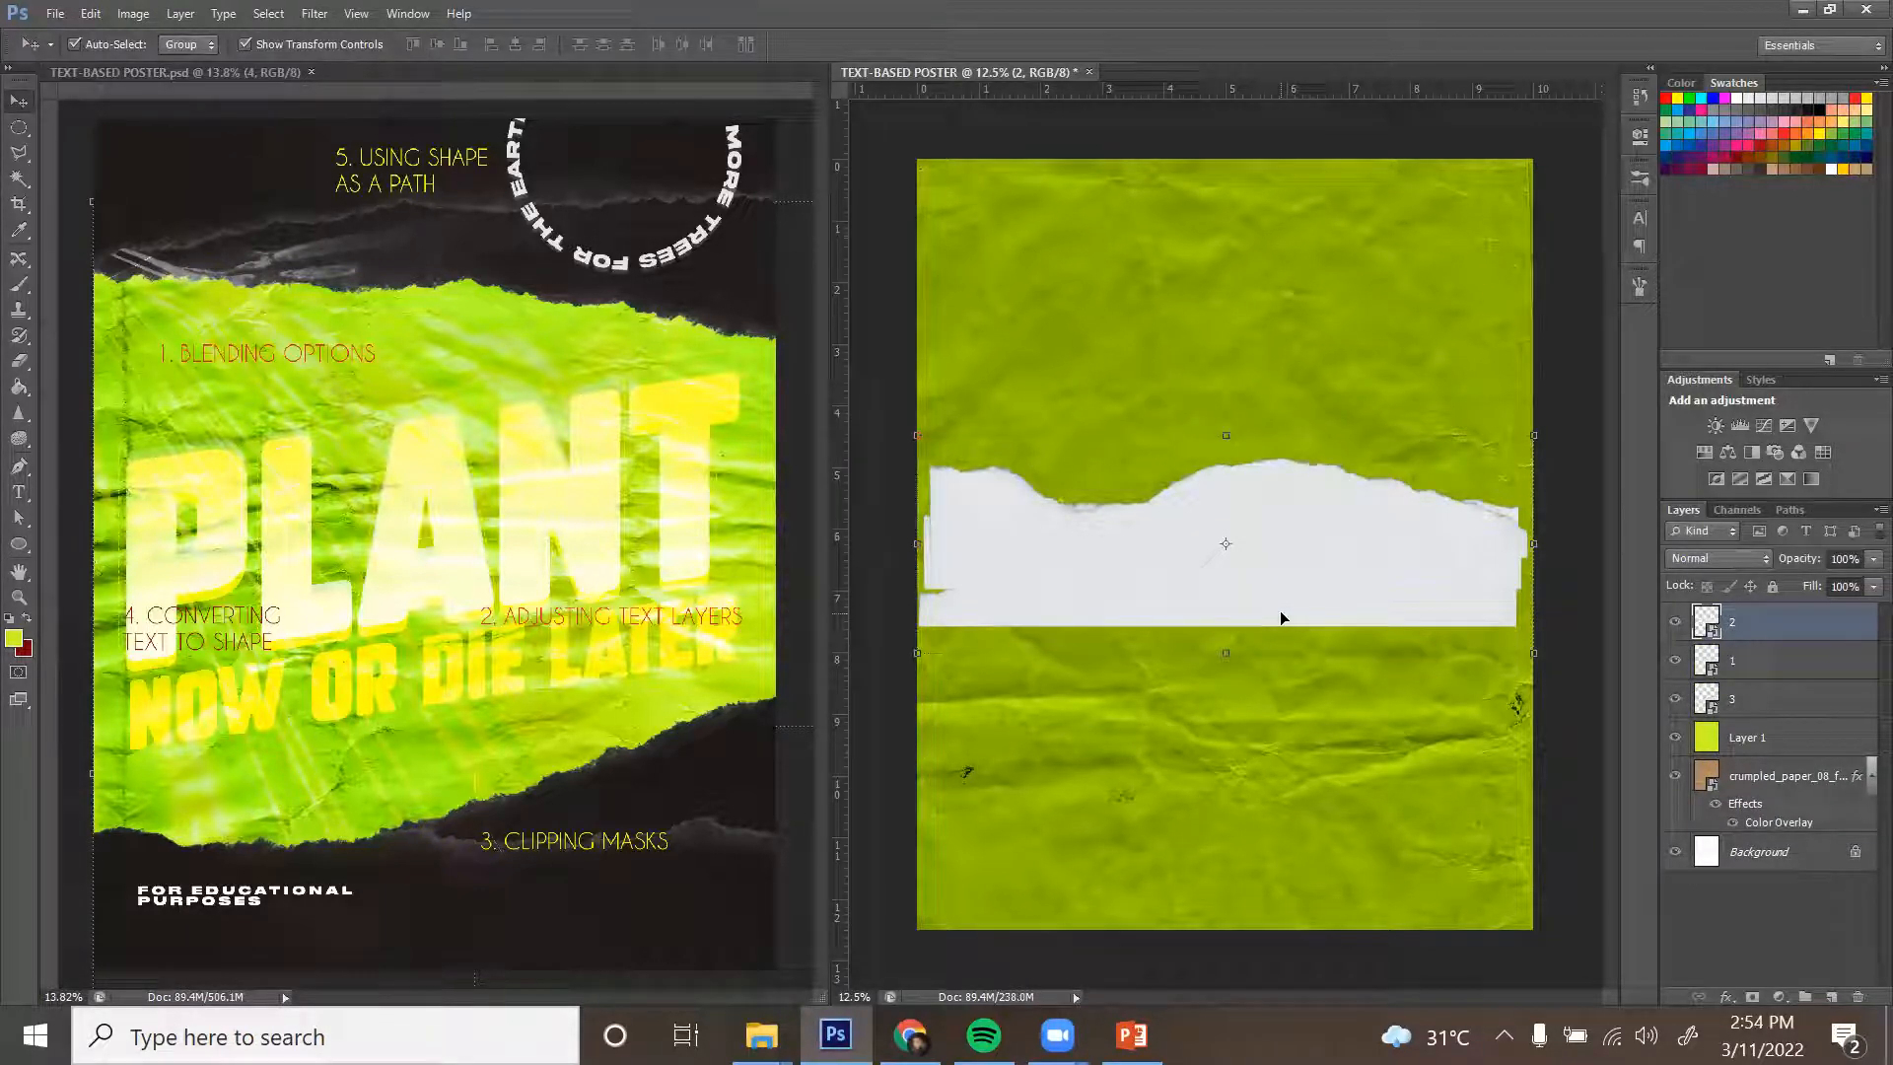
Move ripped paper 2 to the poster's upper edge, rotate it 180° and enlarge it to span the full width.
{"action": "left_click_drag", "start_coordinate": [1255, 524], "coordinate": [1249, 229]}
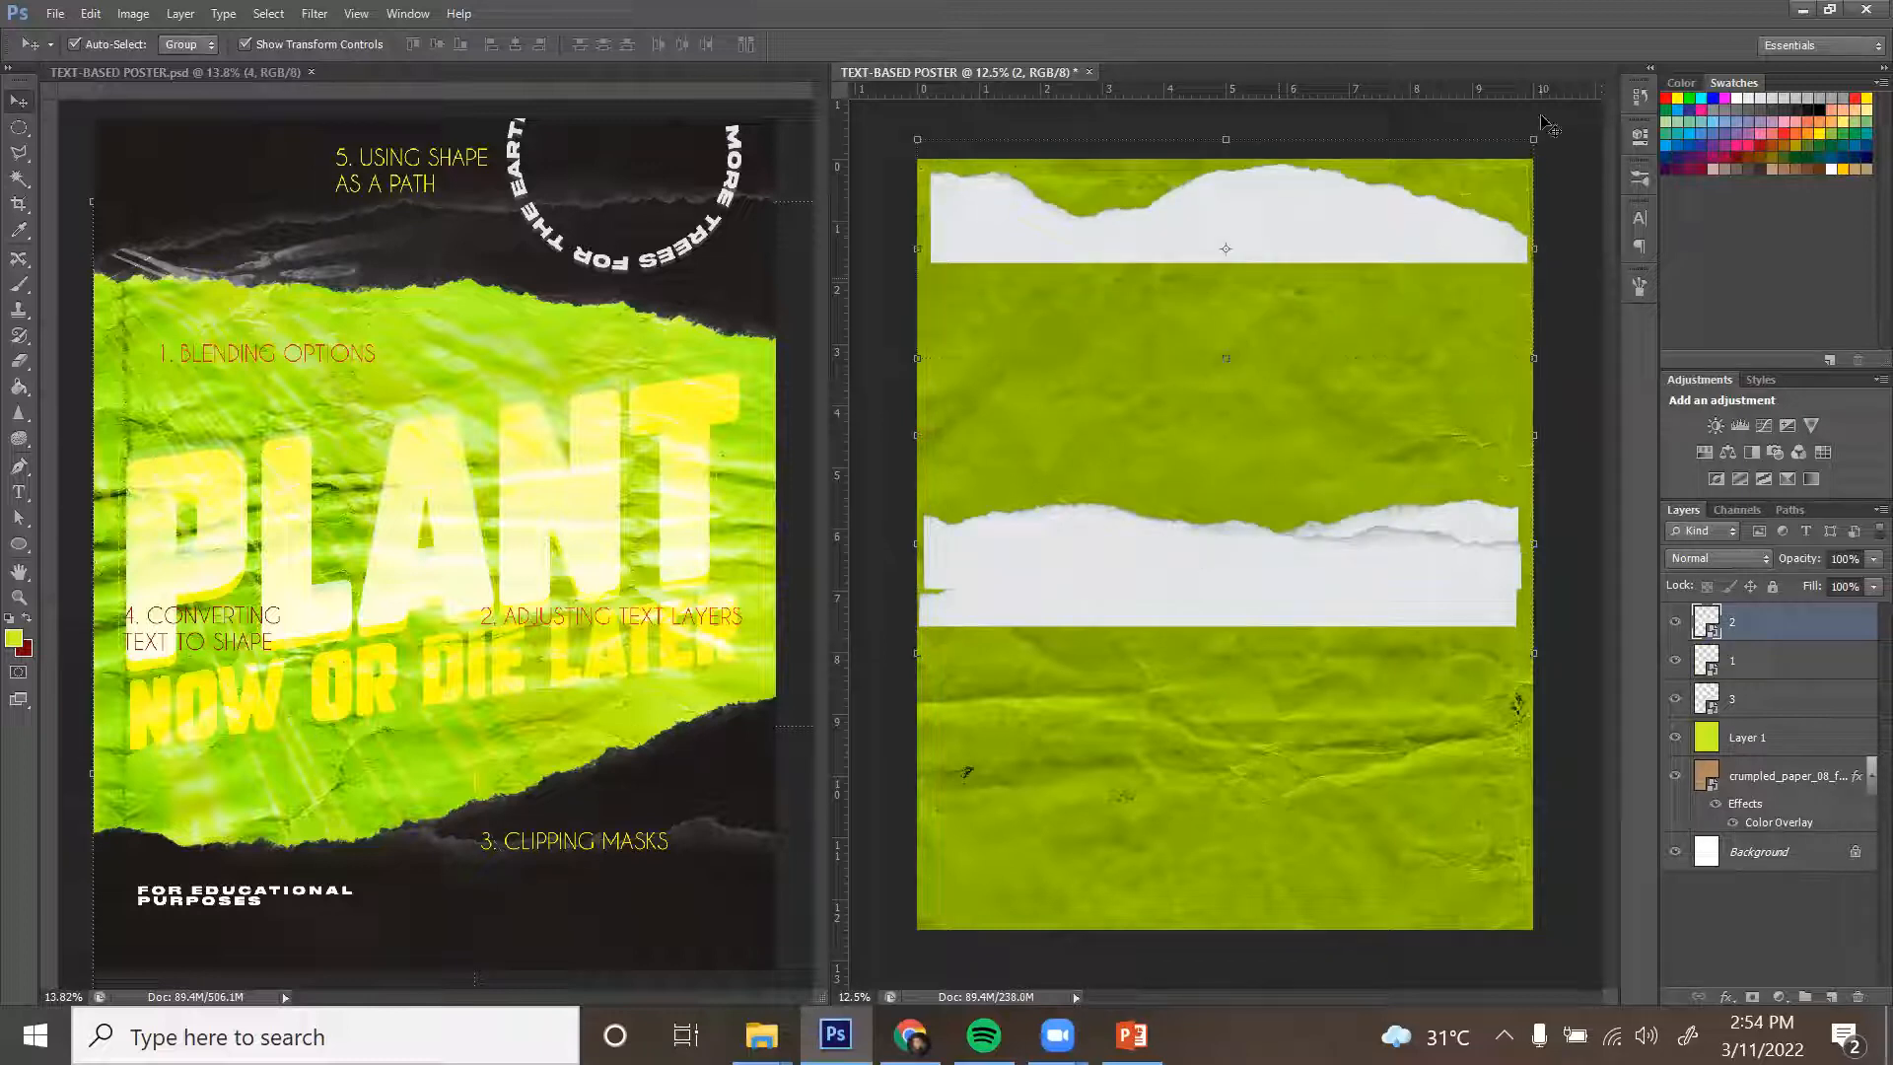
{"action": "left_click_drag", "start_coordinate": [1537, 124], "coordinate": [845, 410]}
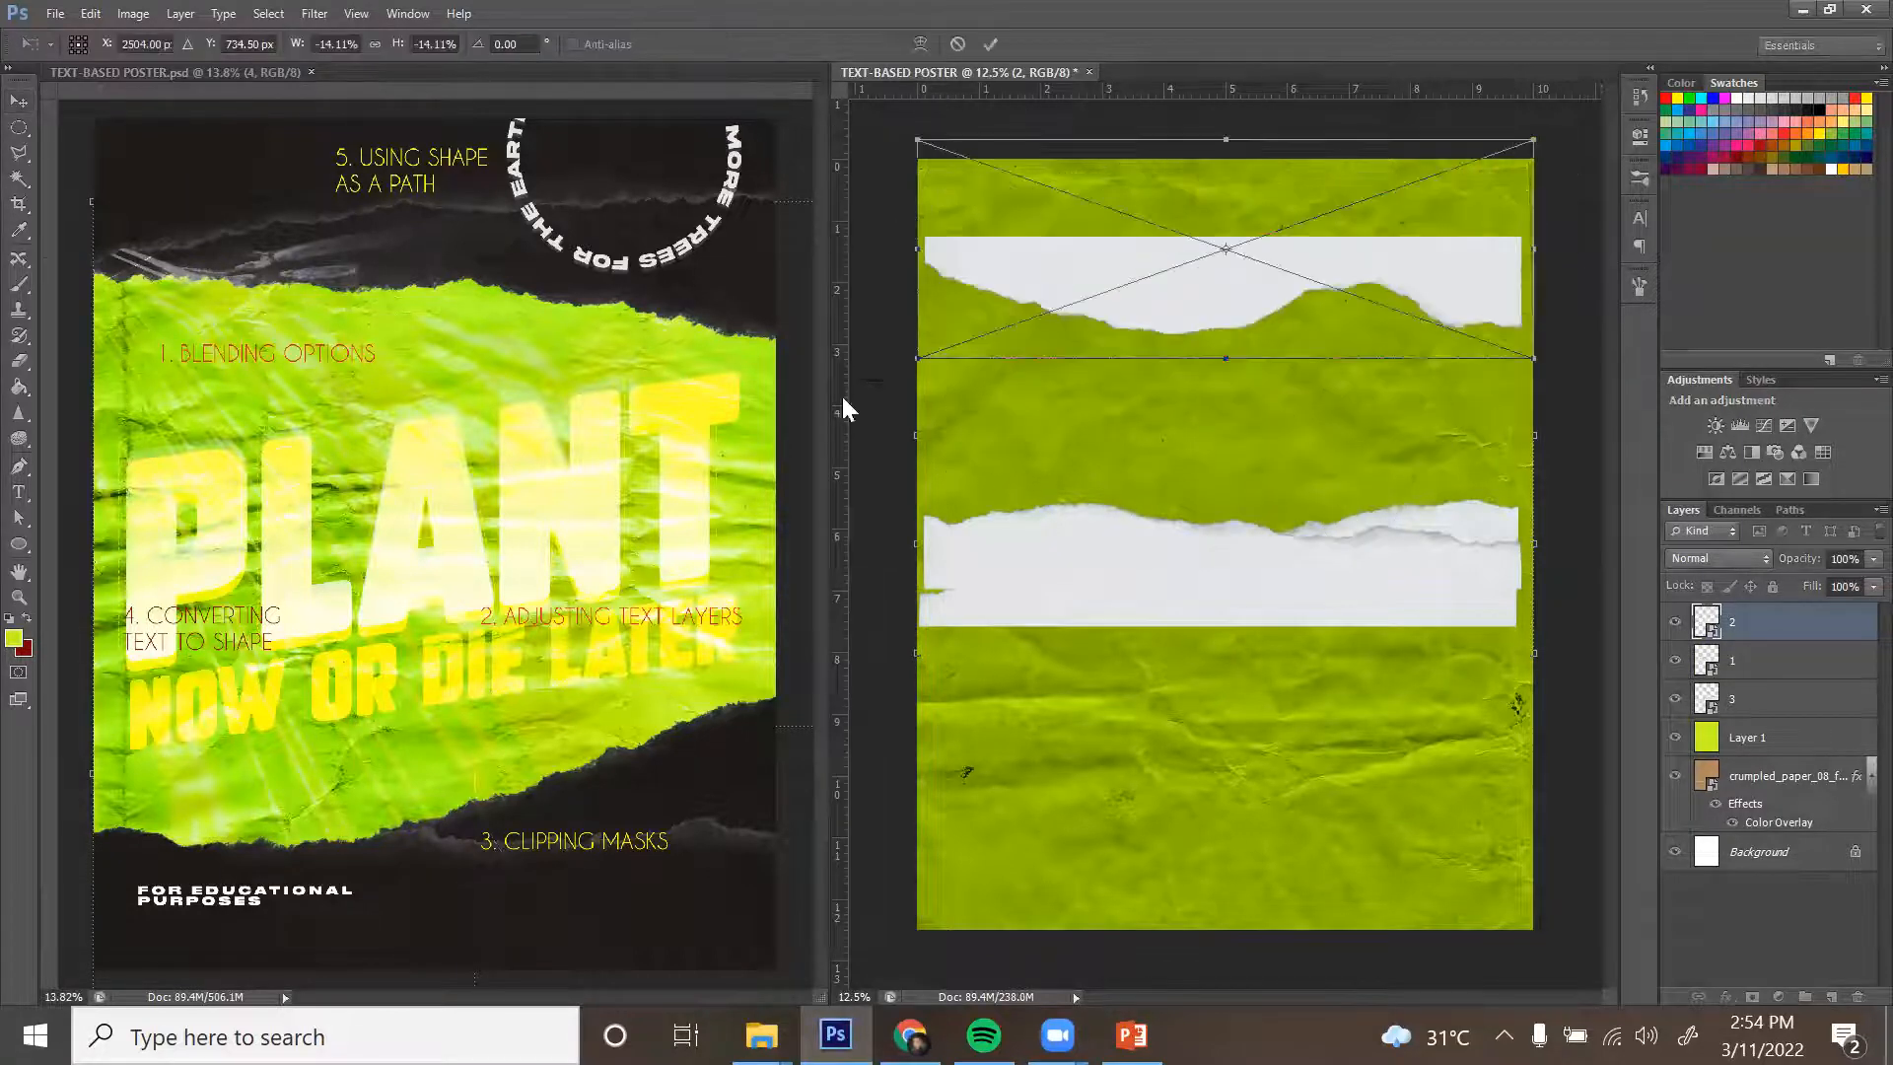
{"action": "left_click_drag", "start_coordinate": [1531, 352], "coordinate": [1592, 319]}
{"action": "key", "text": "Return"}
Move ripped paper 1 to the poster's lower edge and enlarge it to span the full width.
{"action": "left_click_drag", "start_coordinate": [1411, 548], "coordinate": [1422, 886]}
{"action": "left_click_drag", "start_coordinate": [932, 837], "coordinate": [844, 826]}
{"action": "key", "text": "Return"}
Move ripped paper 3 to the poster's lower right corner, scale it to 18.62% and rotate it to -12.44°.
{"action": "left_click_drag", "start_coordinate": [1141, 600], "coordinate": [1170, 882]}
{"action": "left_click_drag", "start_coordinate": [947, 746], "coordinate": [846, 641]}
{"action": "left_click_drag", "start_coordinate": [1282, 858], "coordinate": [1213, 828]}
{"action": "left_click_drag", "start_coordinate": [1594, 629], "coordinate": [1547, 545]}
{"action": "left_click_drag", "start_coordinate": [1484, 767], "coordinate": [1504, 835]}
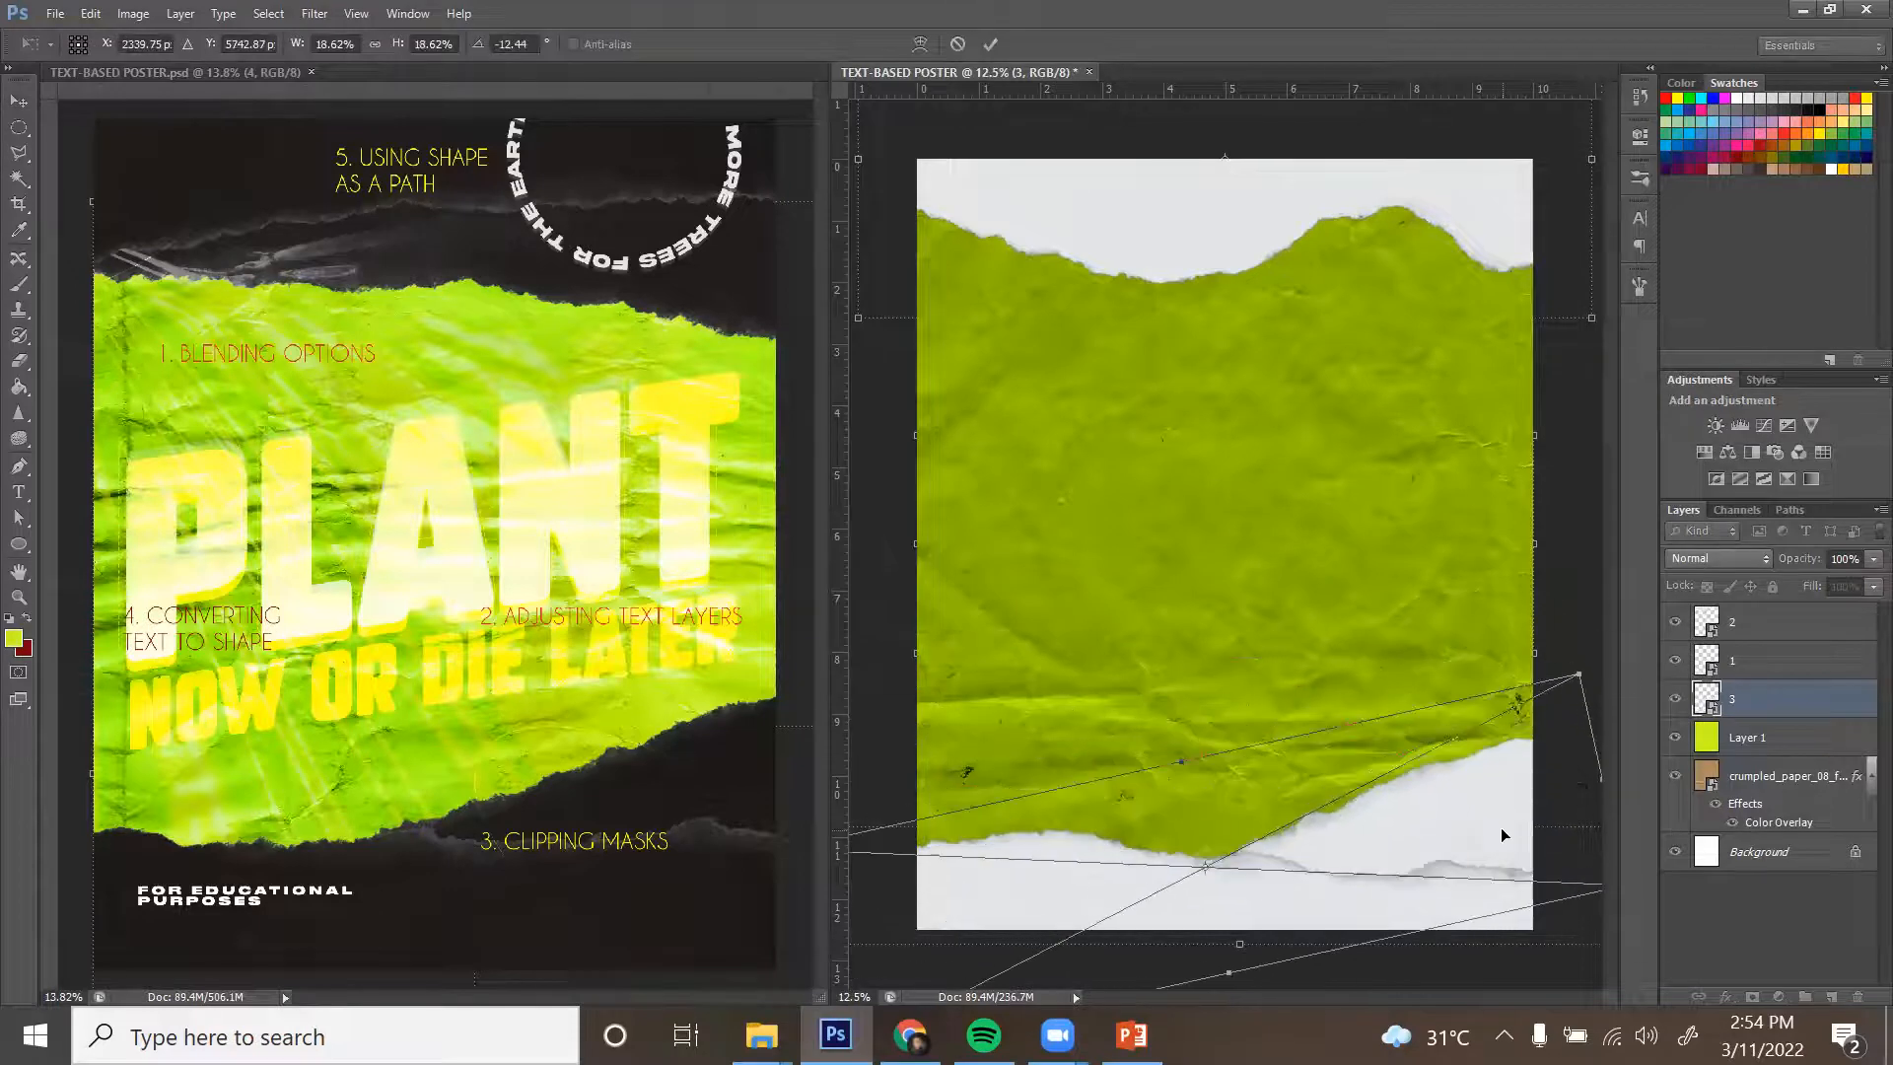
{"action": "key", "text": "Return"}
Place ripped-paper image 5 from the RIPPED PAPERS folder into the poster, rotated 180° so its torn edge faces down.
{"action": "left_click", "coordinate": [1177, 202]}
{"action": "left_click", "coordinate": [761, 1036]}
{"action": "left_click", "coordinate": [1258, 184]}
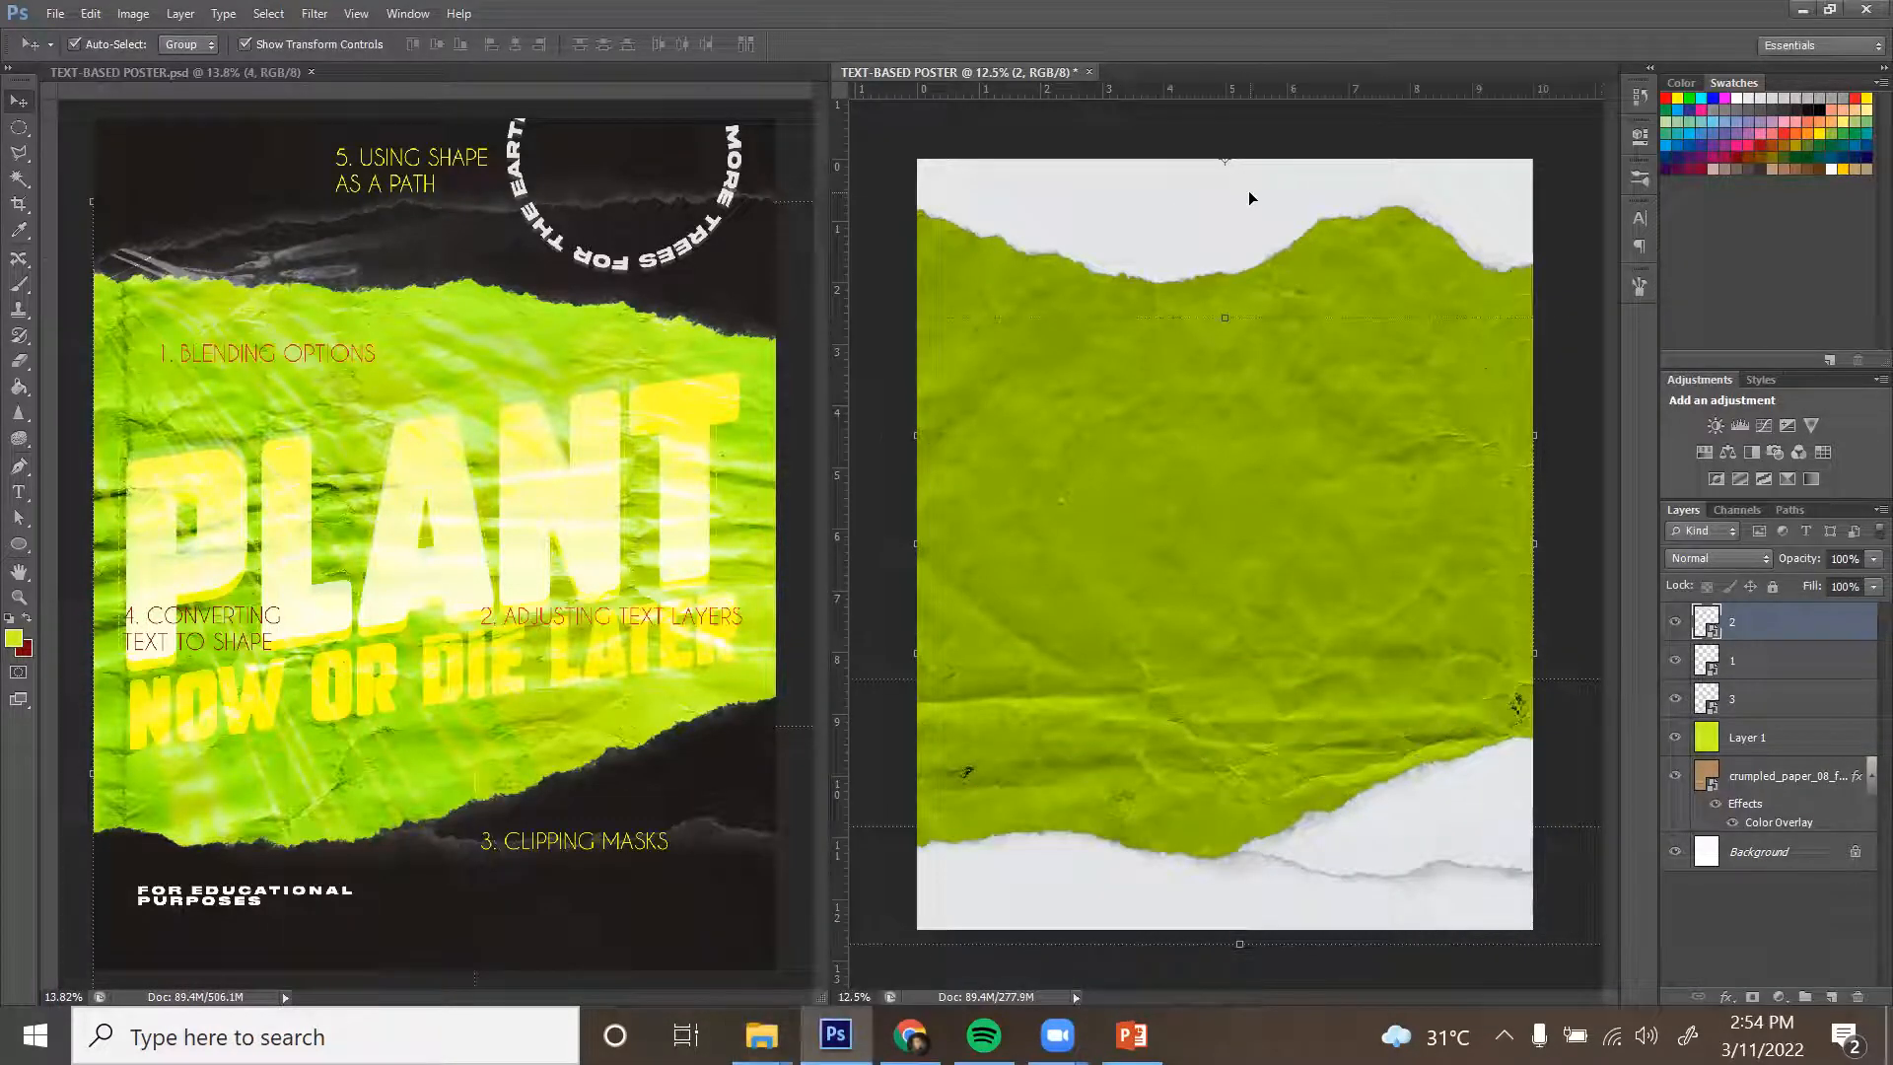
{"action": "left_click", "coordinate": [762, 1035]}
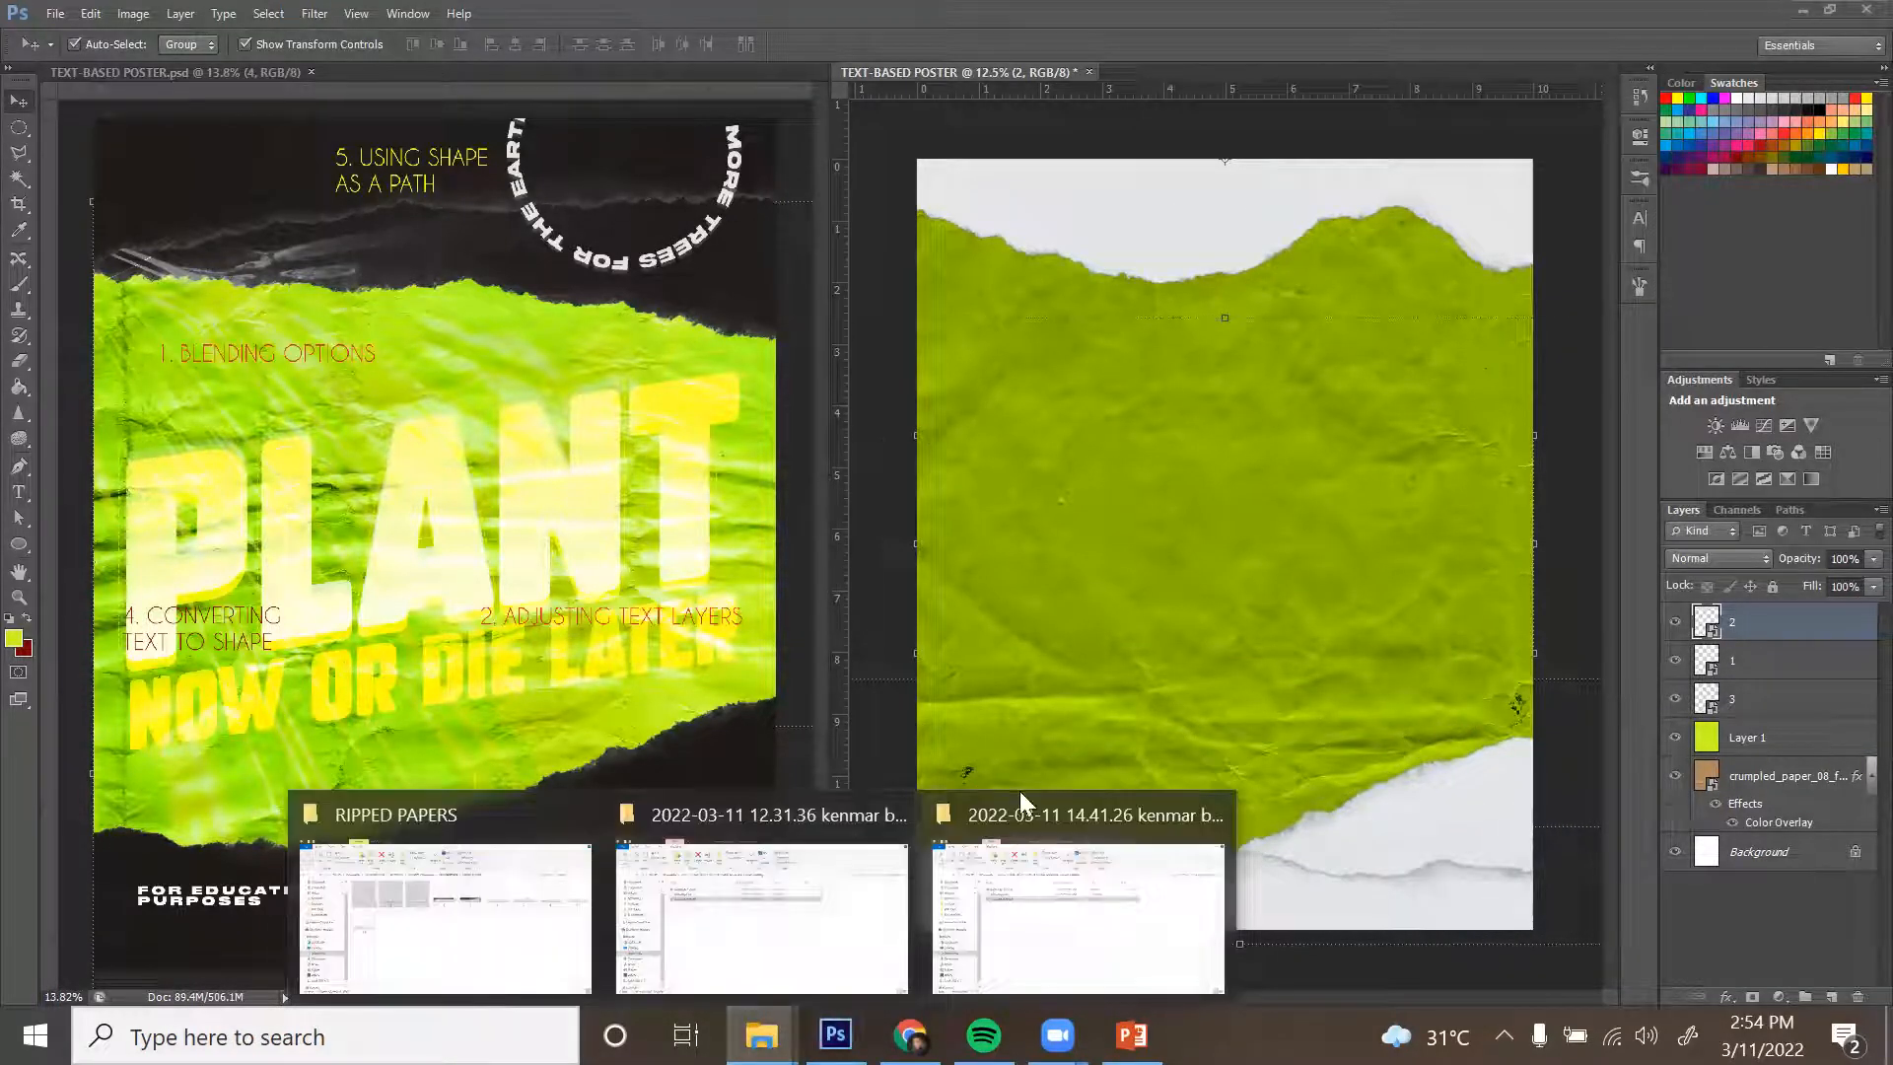
{"action": "left_click", "coordinate": [414, 937]}
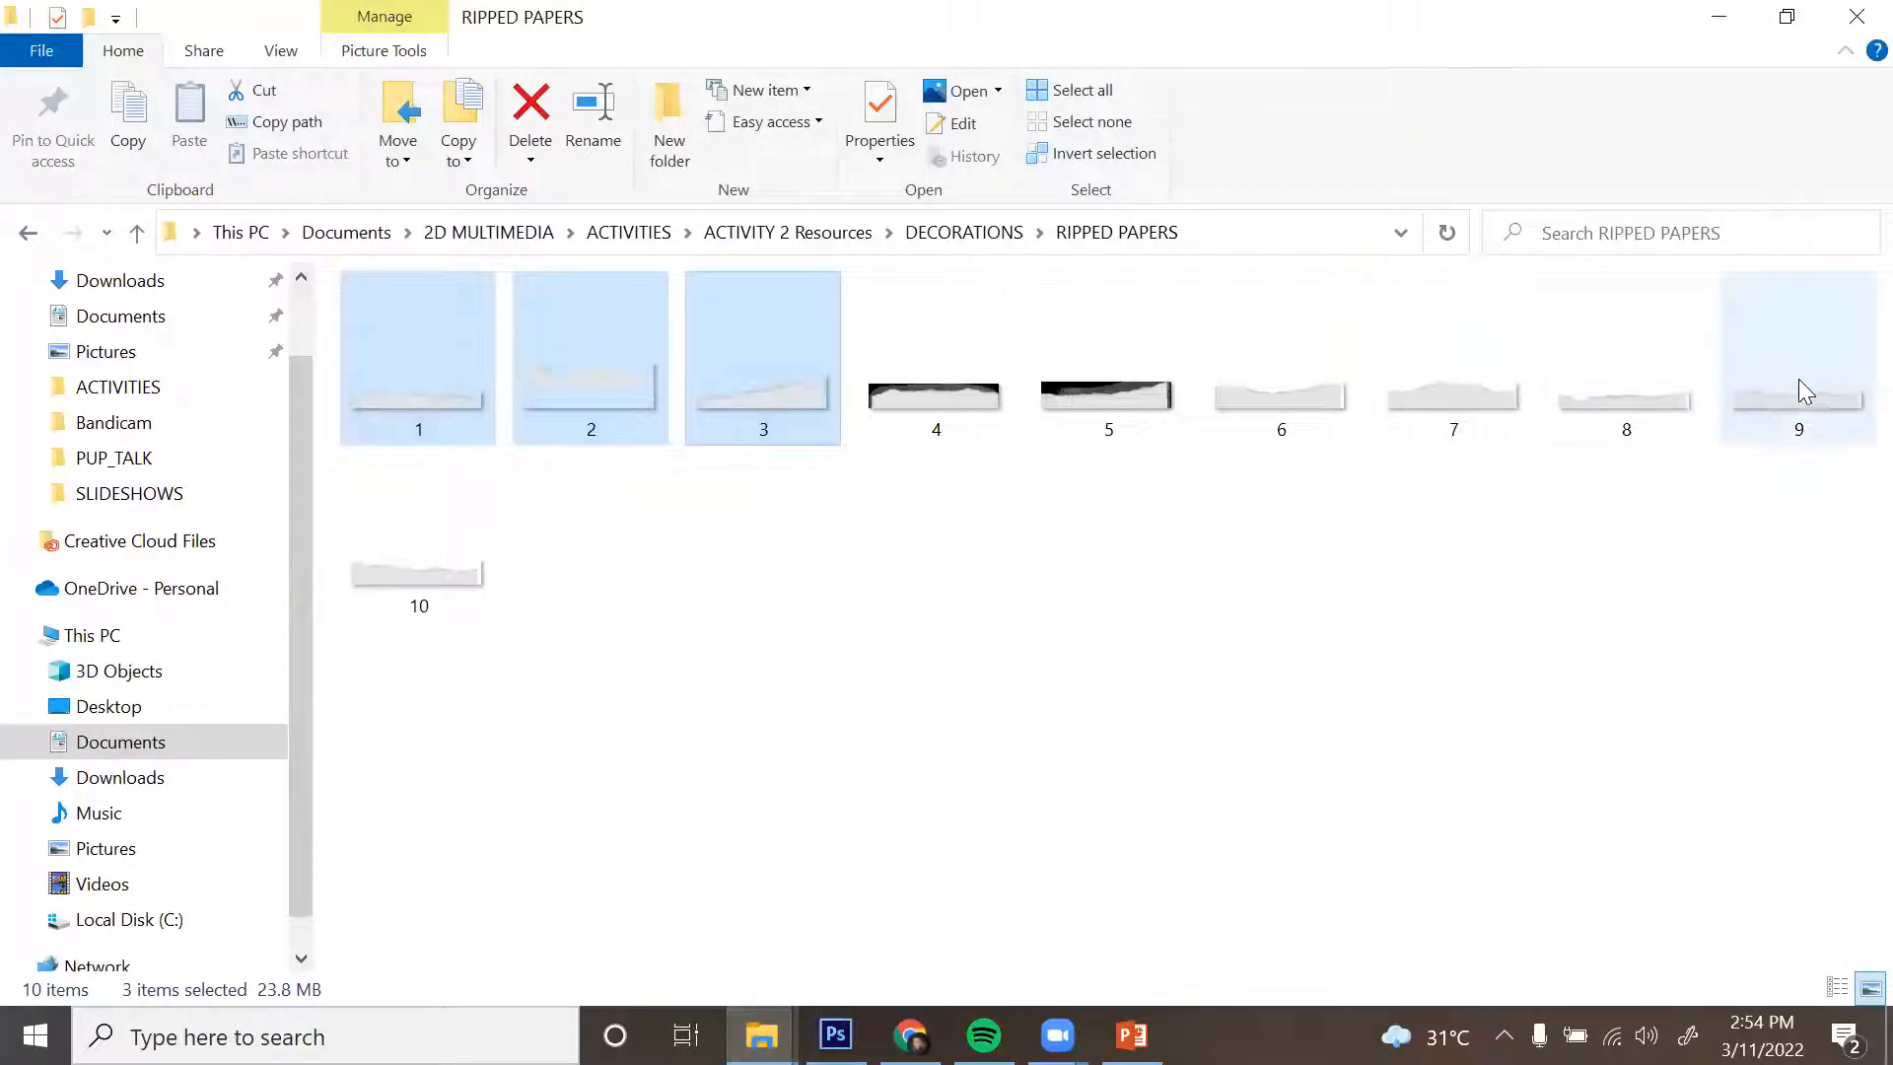
{"action": "left_click_drag", "start_coordinate": [1134, 394], "coordinate": [1423, 365]}
{"action": "left_click_drag", "start_coordinate": [1534, 483], "coordinate": [680, 646]}
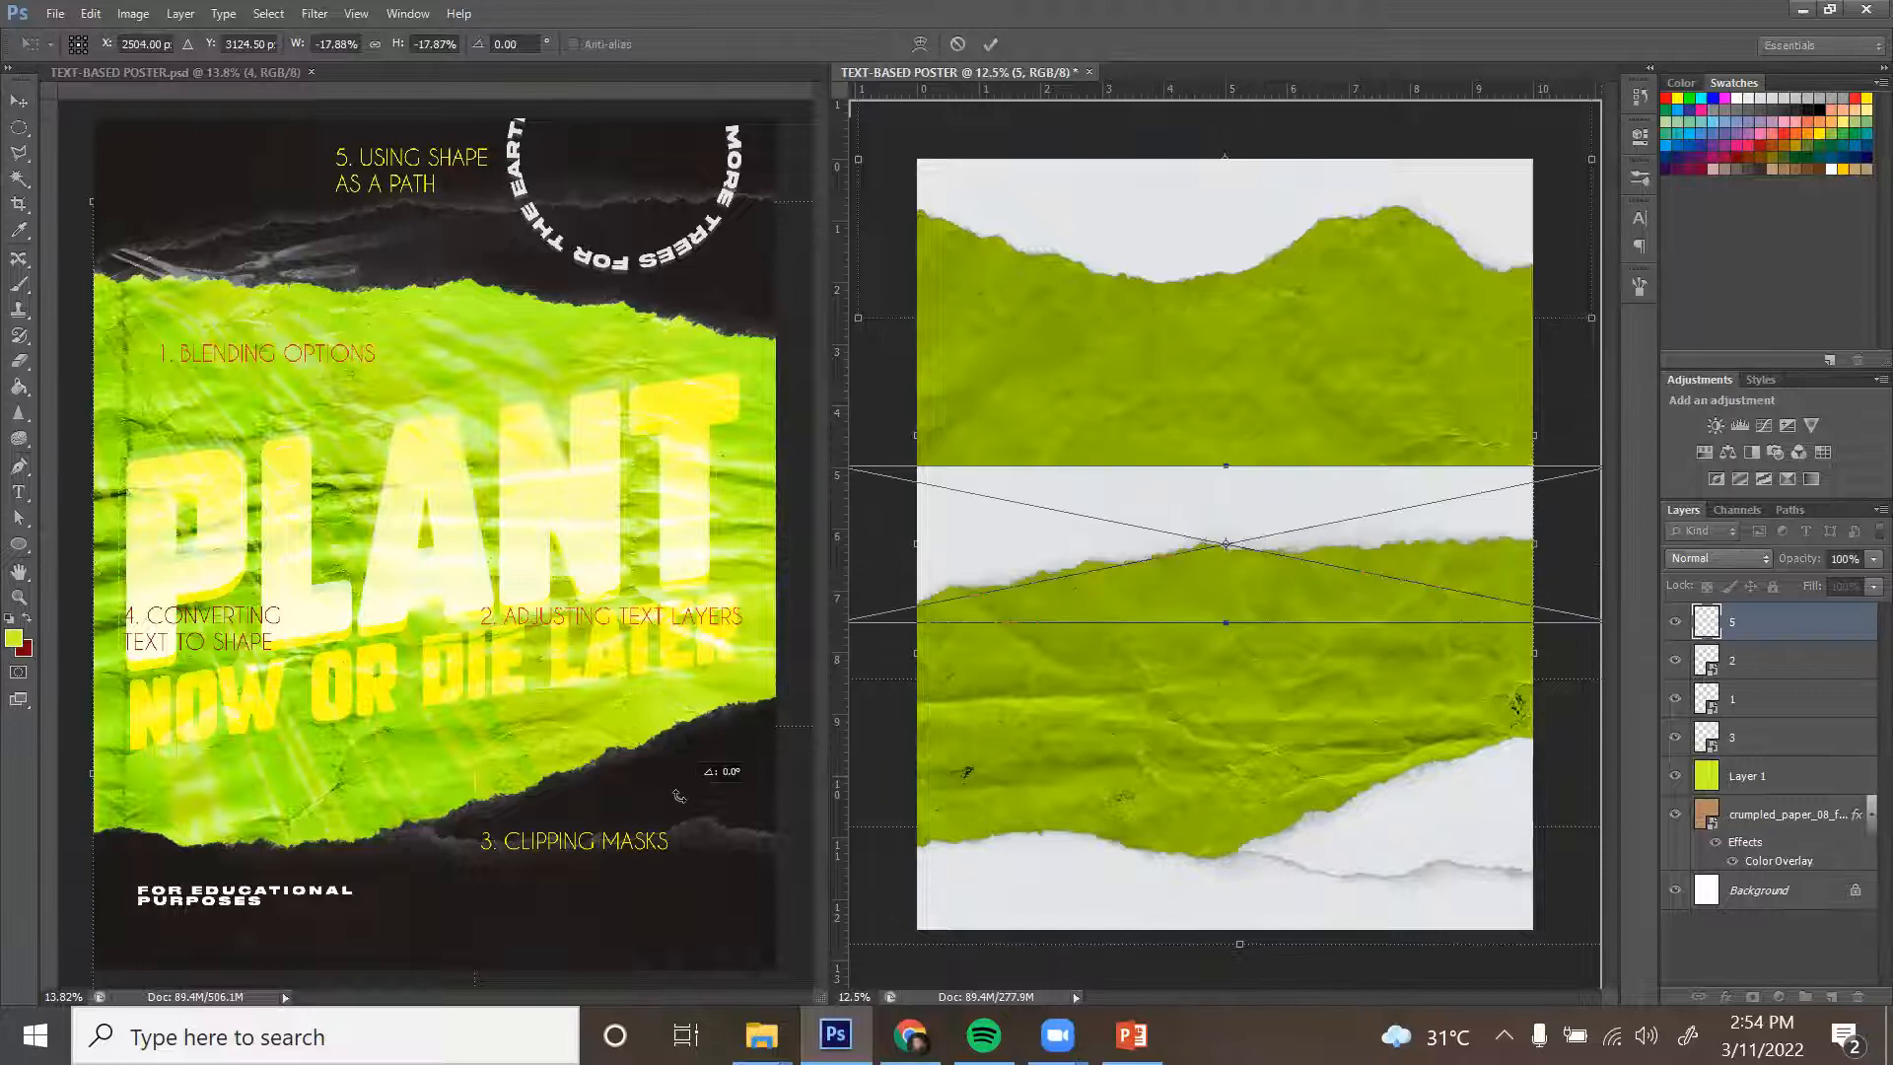
{"action": "key", "text": "Return"}
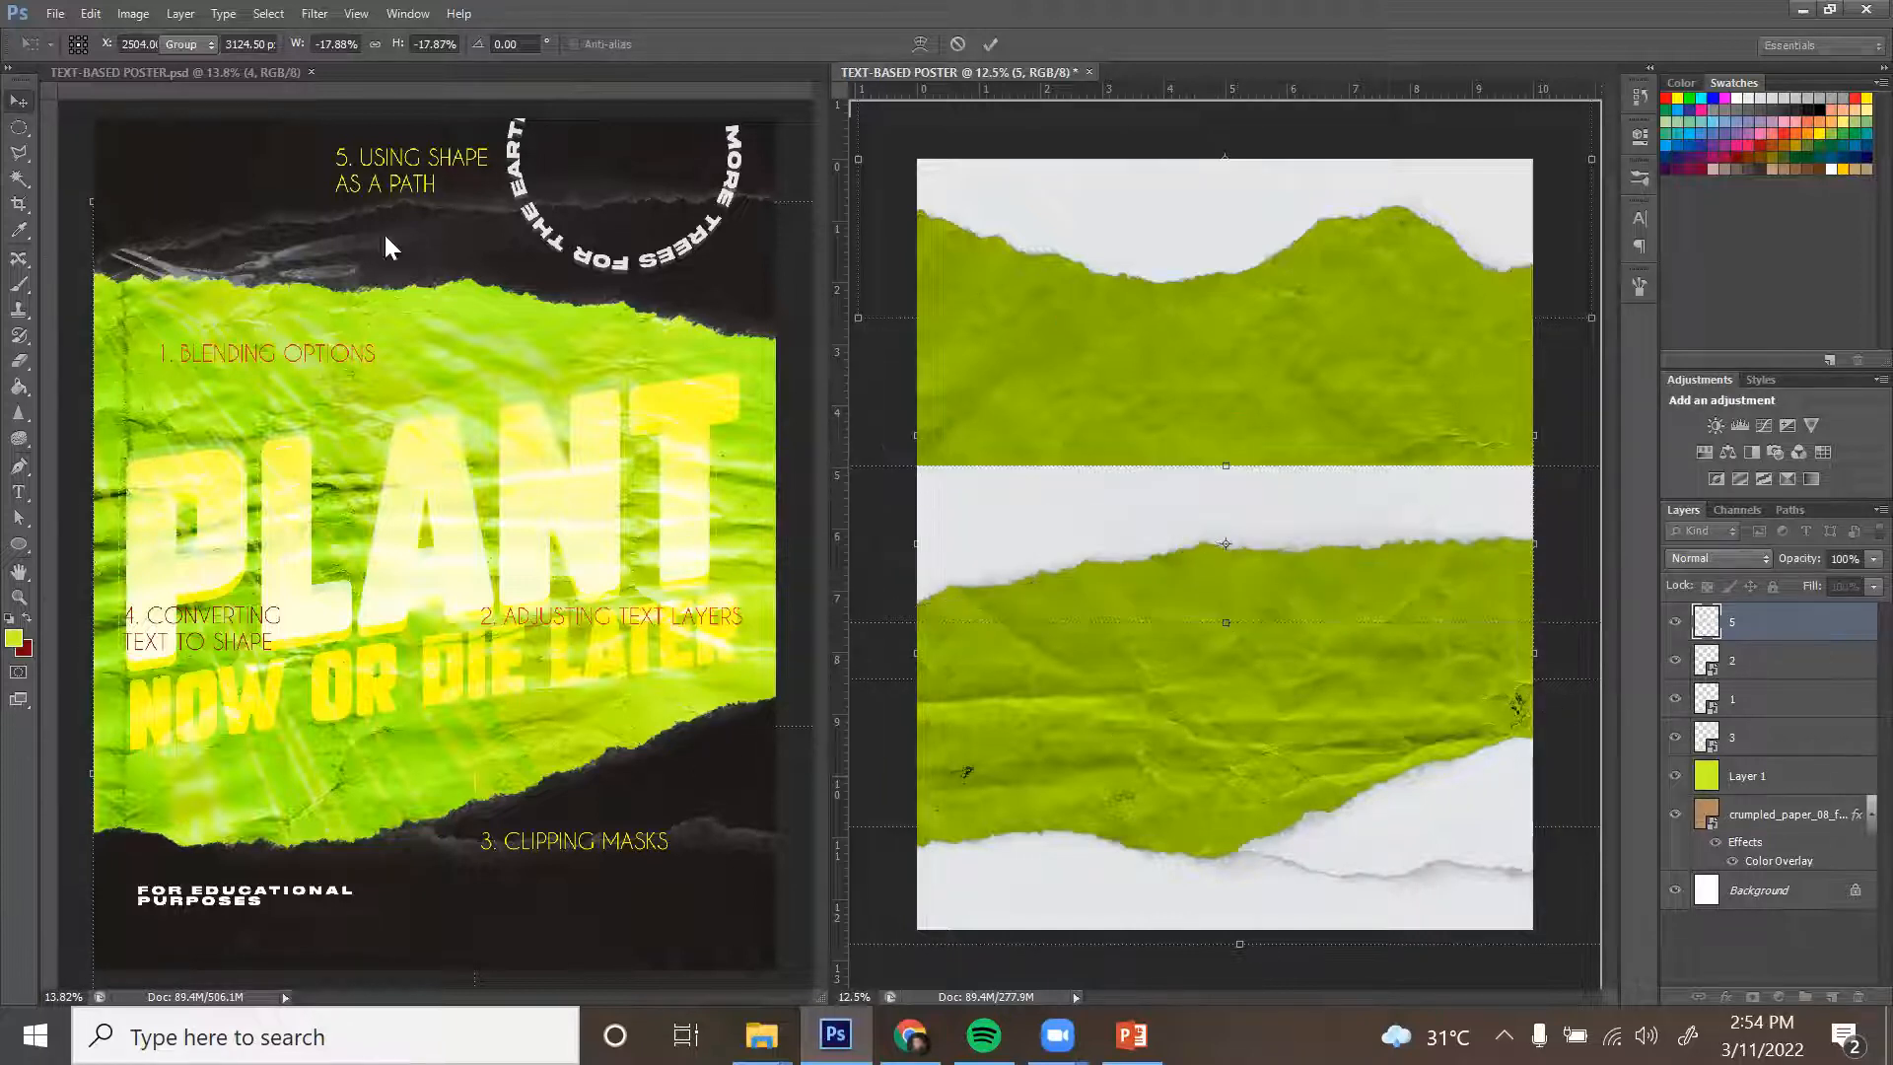
Flip ripped paper 5 horizontally, move it to the poster's upper part and send it below layer 3.
{"action": "left_click", "coordinate": [90, 14]}
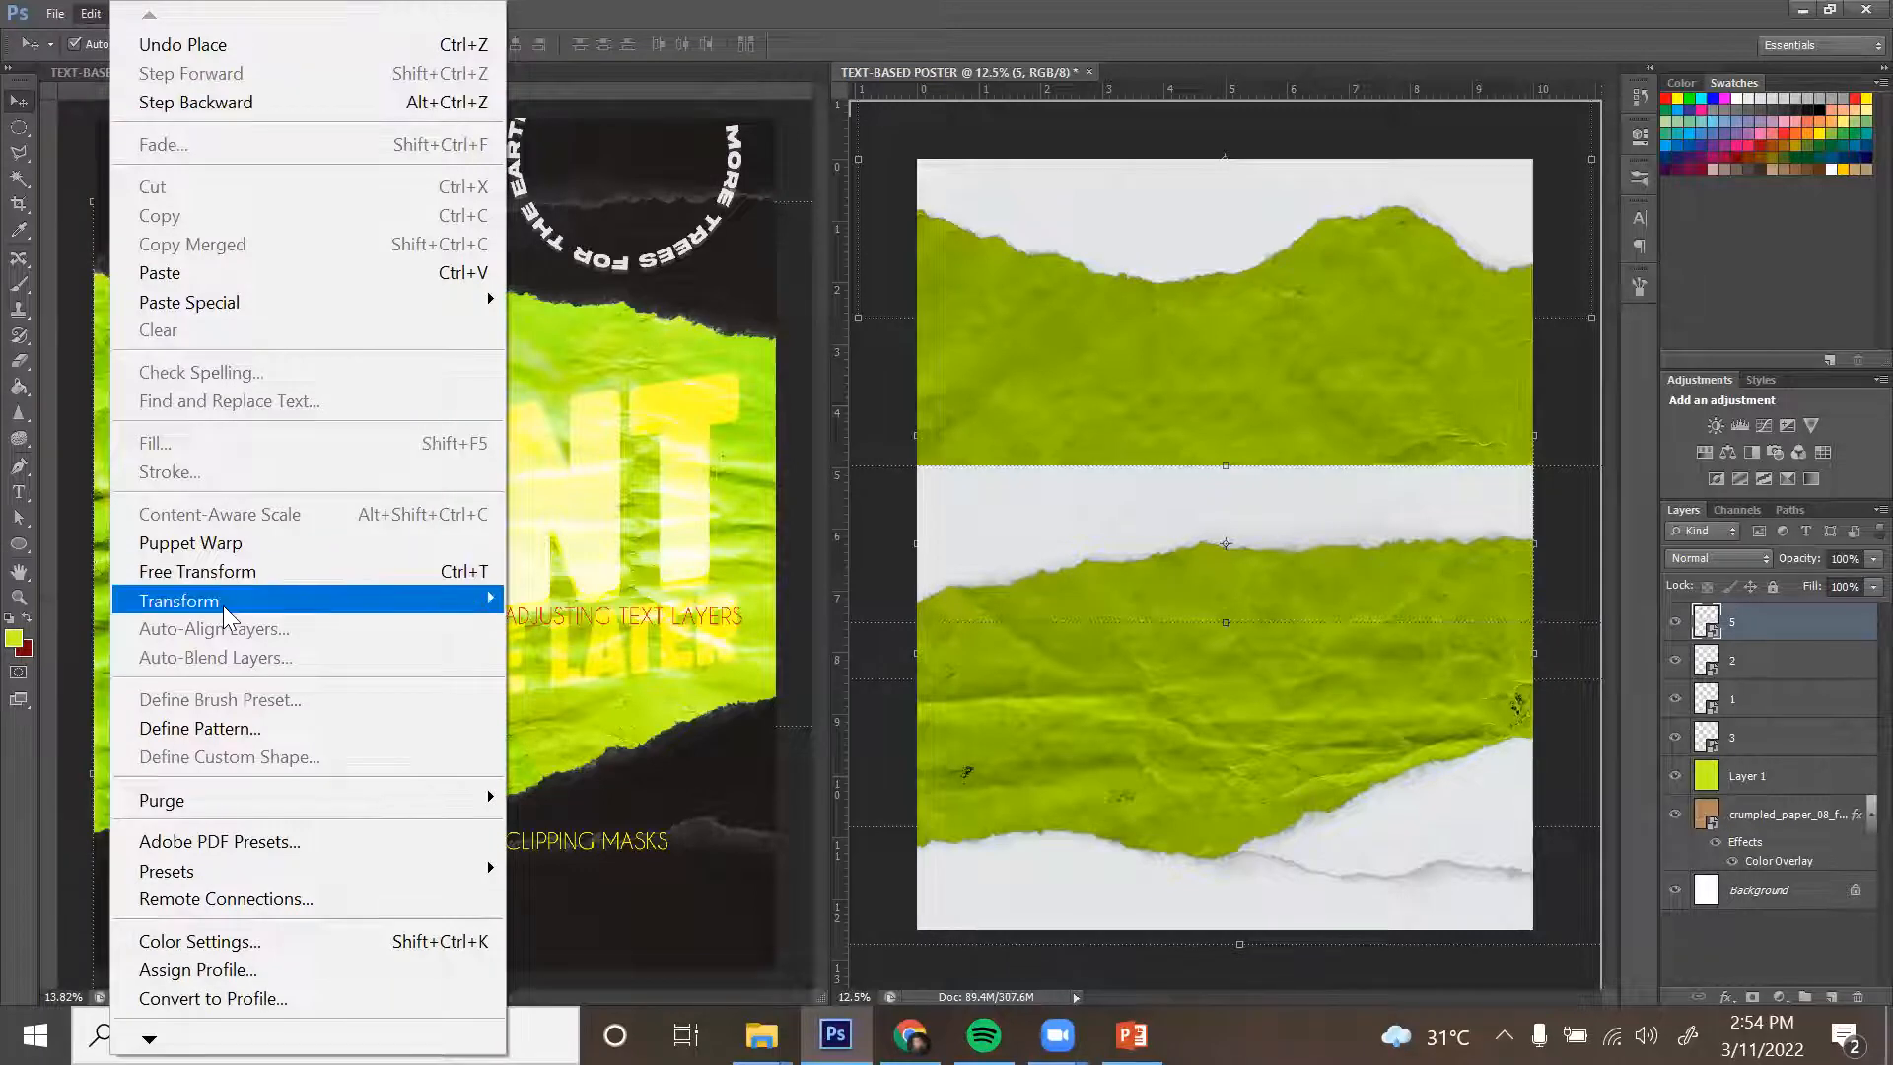
{"action": "mouse_move", "coordinate": [223, 605]}
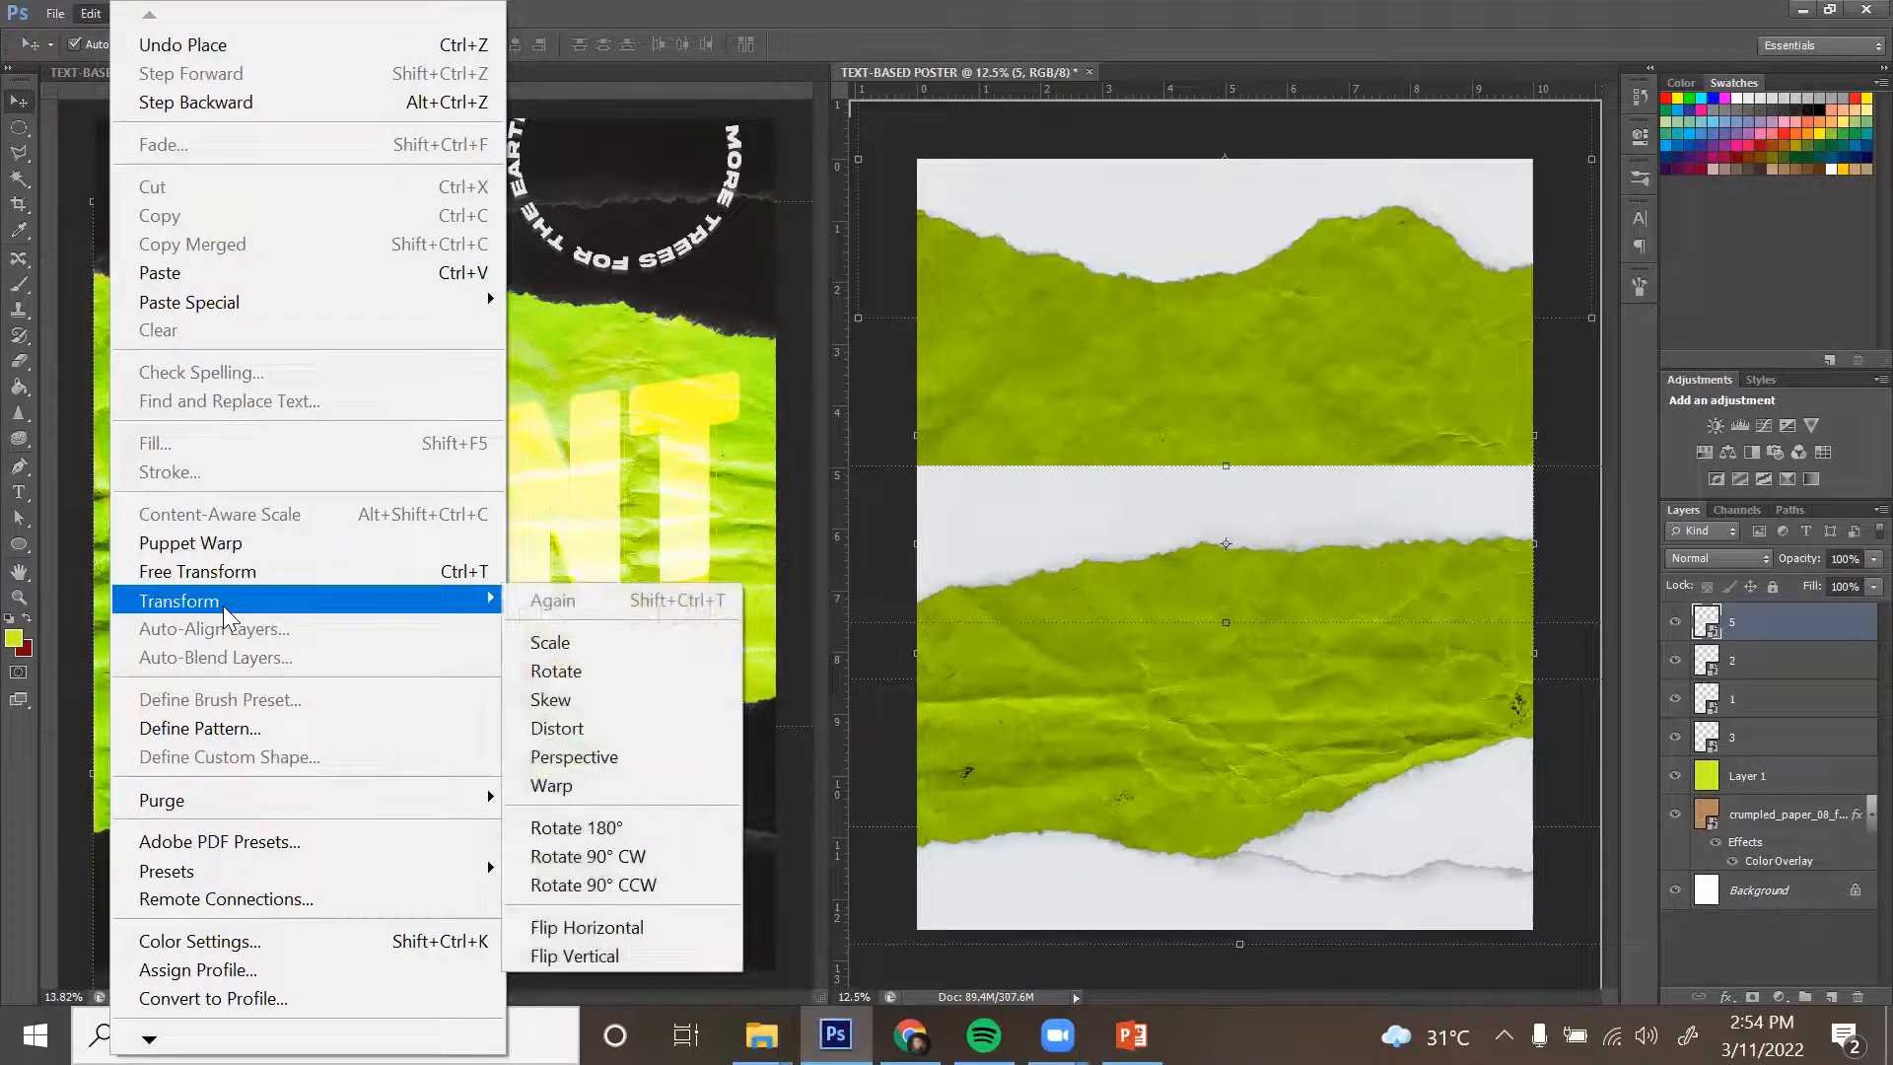
{"action": "left_click", "coordinate": [582, 927]}
{"action": "left_click_drag", "start_coordinate": [1477, 494], "coordinate": [1426, 275]}
{"action": "key", "text": "ctrl+bracketleft"}
{"action": "key", "text": "ctrl+bracketleft"}
{"action": "key", "text": "ctrl+bracketleft"}
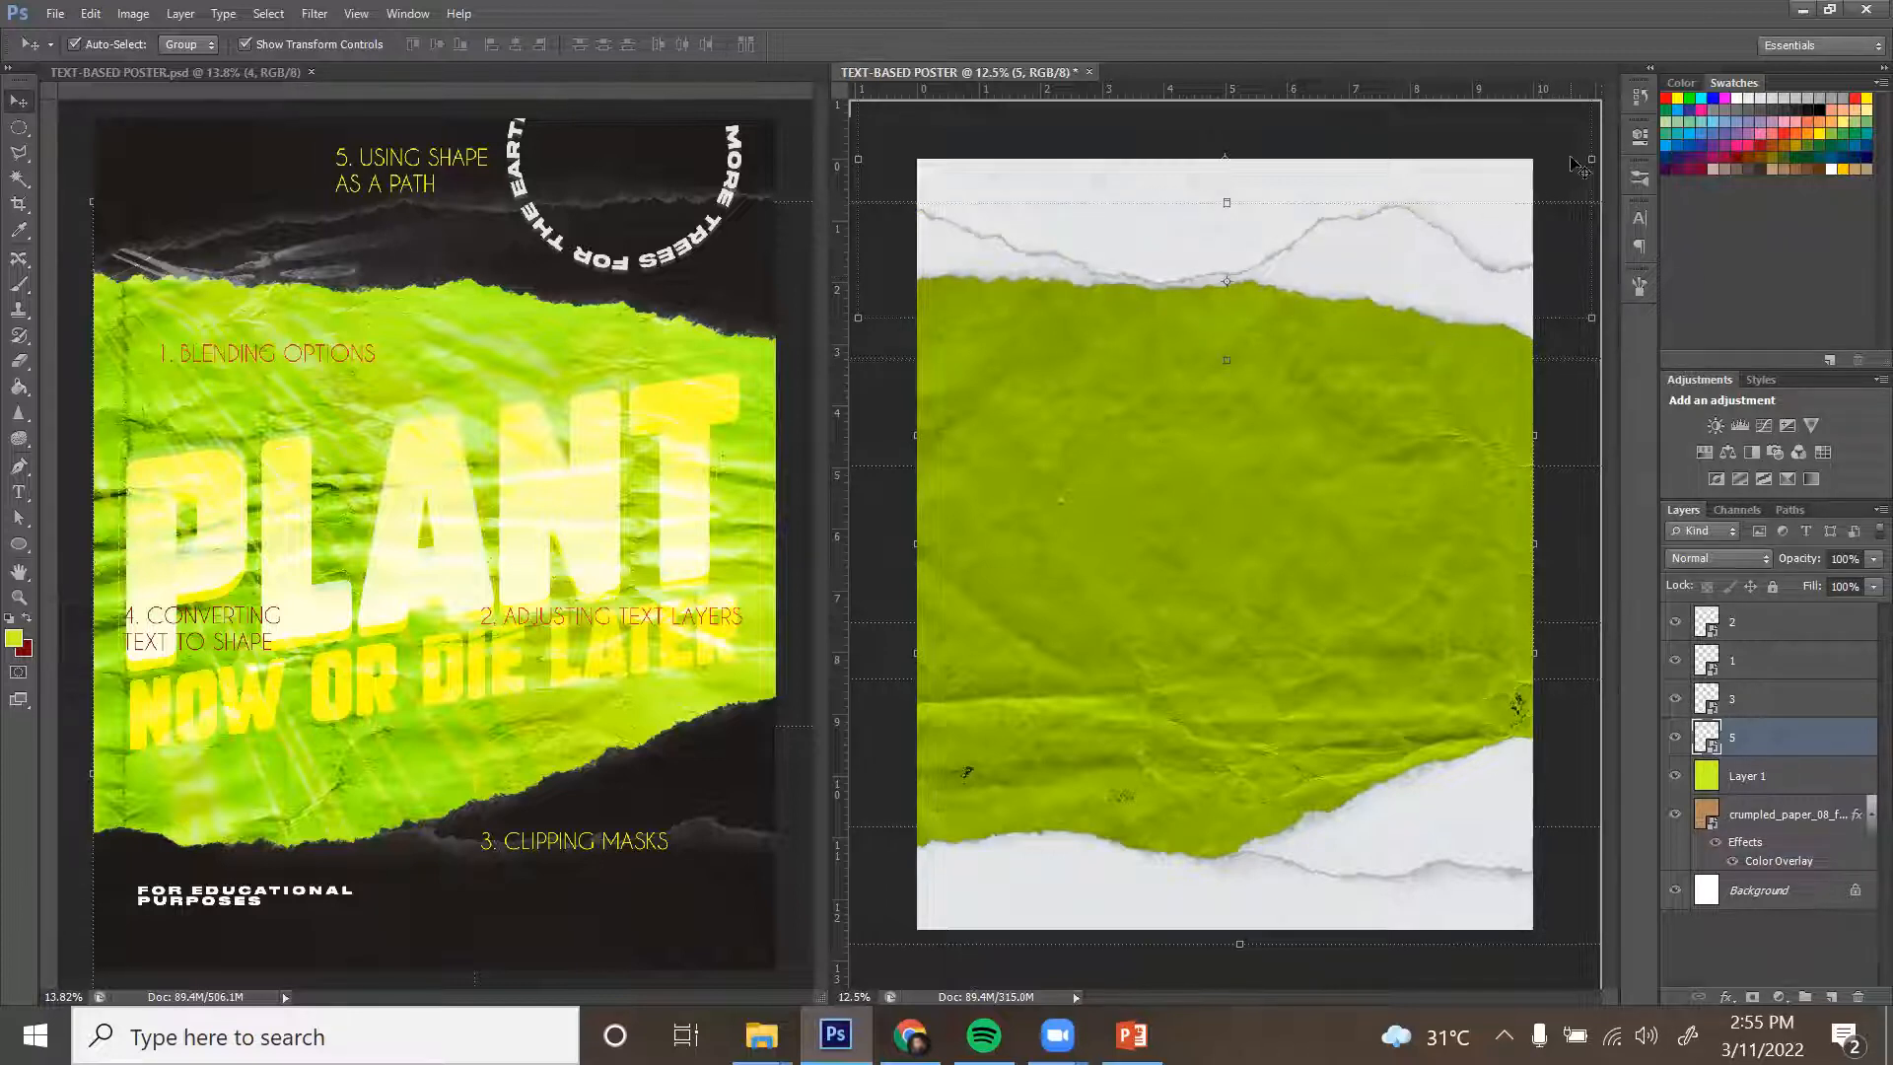
Rotate ripped paper 5 to -172.61° so its torn edge slopes down toward the poster's right side.
{"action": "key", "text": "ctrl+minus"}
{"action": "left_click_drag", "start_coordinate": [1508, 301], "coordinate": [1521, 337]}
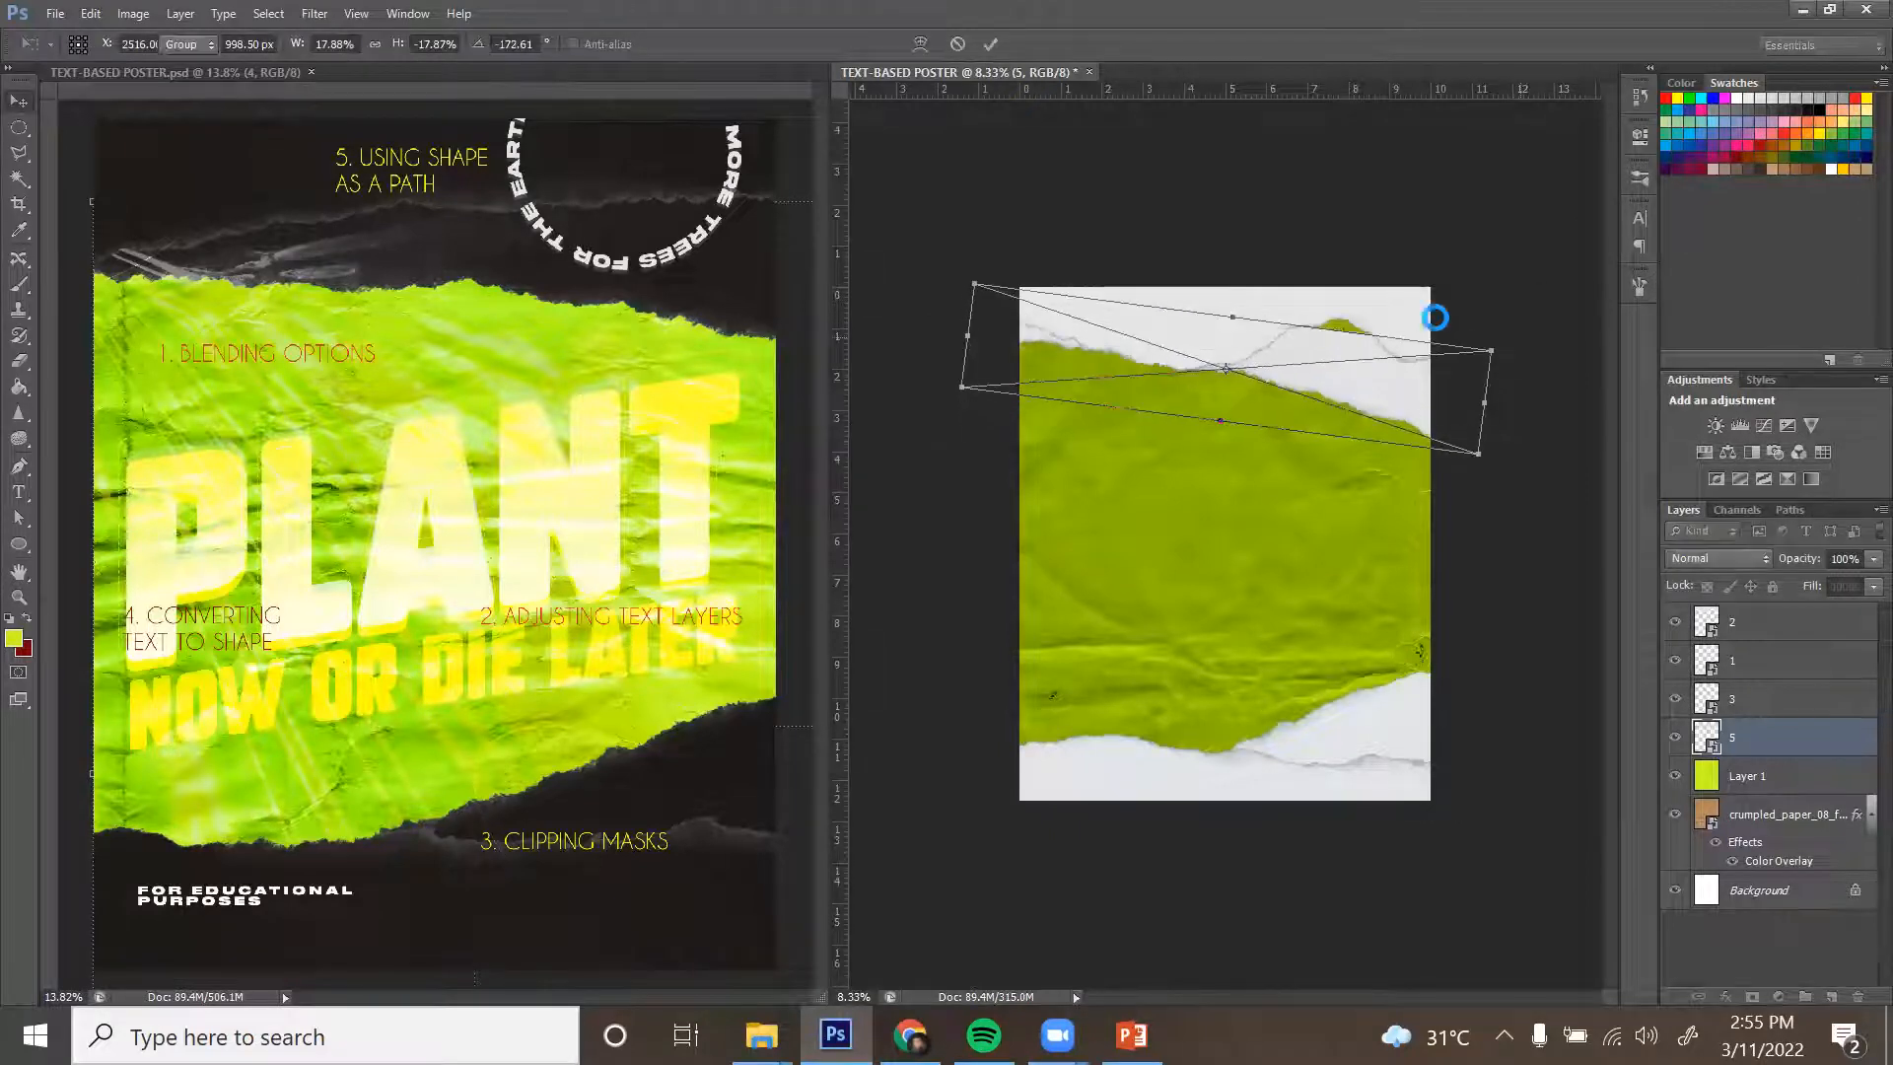
{"action": "key", "text": "Return"}
{"action": "mouse_move", "coordinate": [1374, 291]}
{"action": "left_mouse_down"}
{"action": "mouse_move", "coordinate": [1377, 317]}
{"action": "mouse_move", "coordinate": [1360, 303]}
{"action": "left_mouse_up"}
{"action": "left_click", "coordinate": [1812, 667], "text": "ctrl"}
{"action": "key", "text": "ctrl+z"}
Select layers 2 and 5 and shift the two upper ripped papers slightly up together.
{"action": "left_click", "coordinate": [1551, 459]}
{"action": "left_click", "coordinate": [1765, 623]}
{"action": "left_click", "coordinate": [1765, 737], "text": "ctrl"}
{"action": "left_click_drag", "start_coordinate": [1381, 370], "coordinate": [1381, 342]}
{"action": "left_click", "coordinate": [1562, 448]}
{"action": "key", "text": "ctrl+0"}
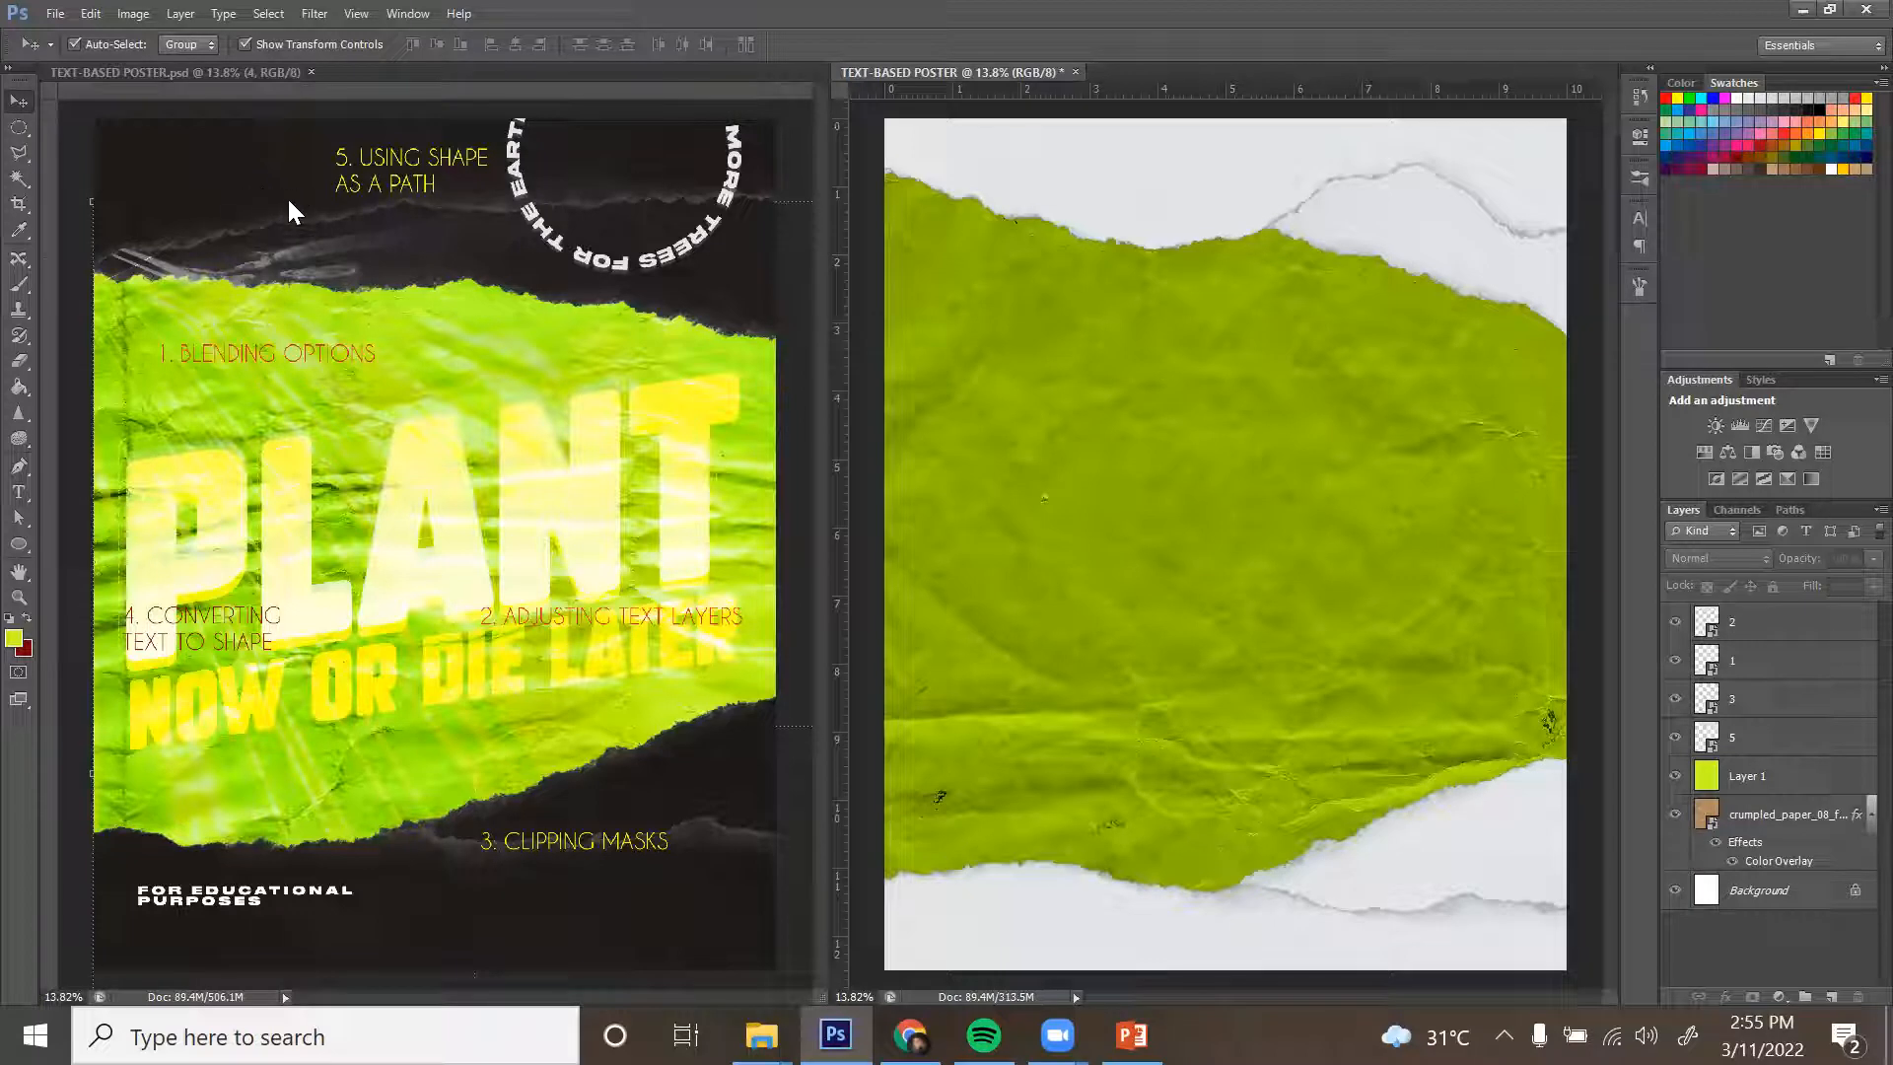
Merge the four ripped-paper layers 2, 1, 3 and 5 into a single layer.
{"action": "left_click", "coordinate": [1060, 131]}
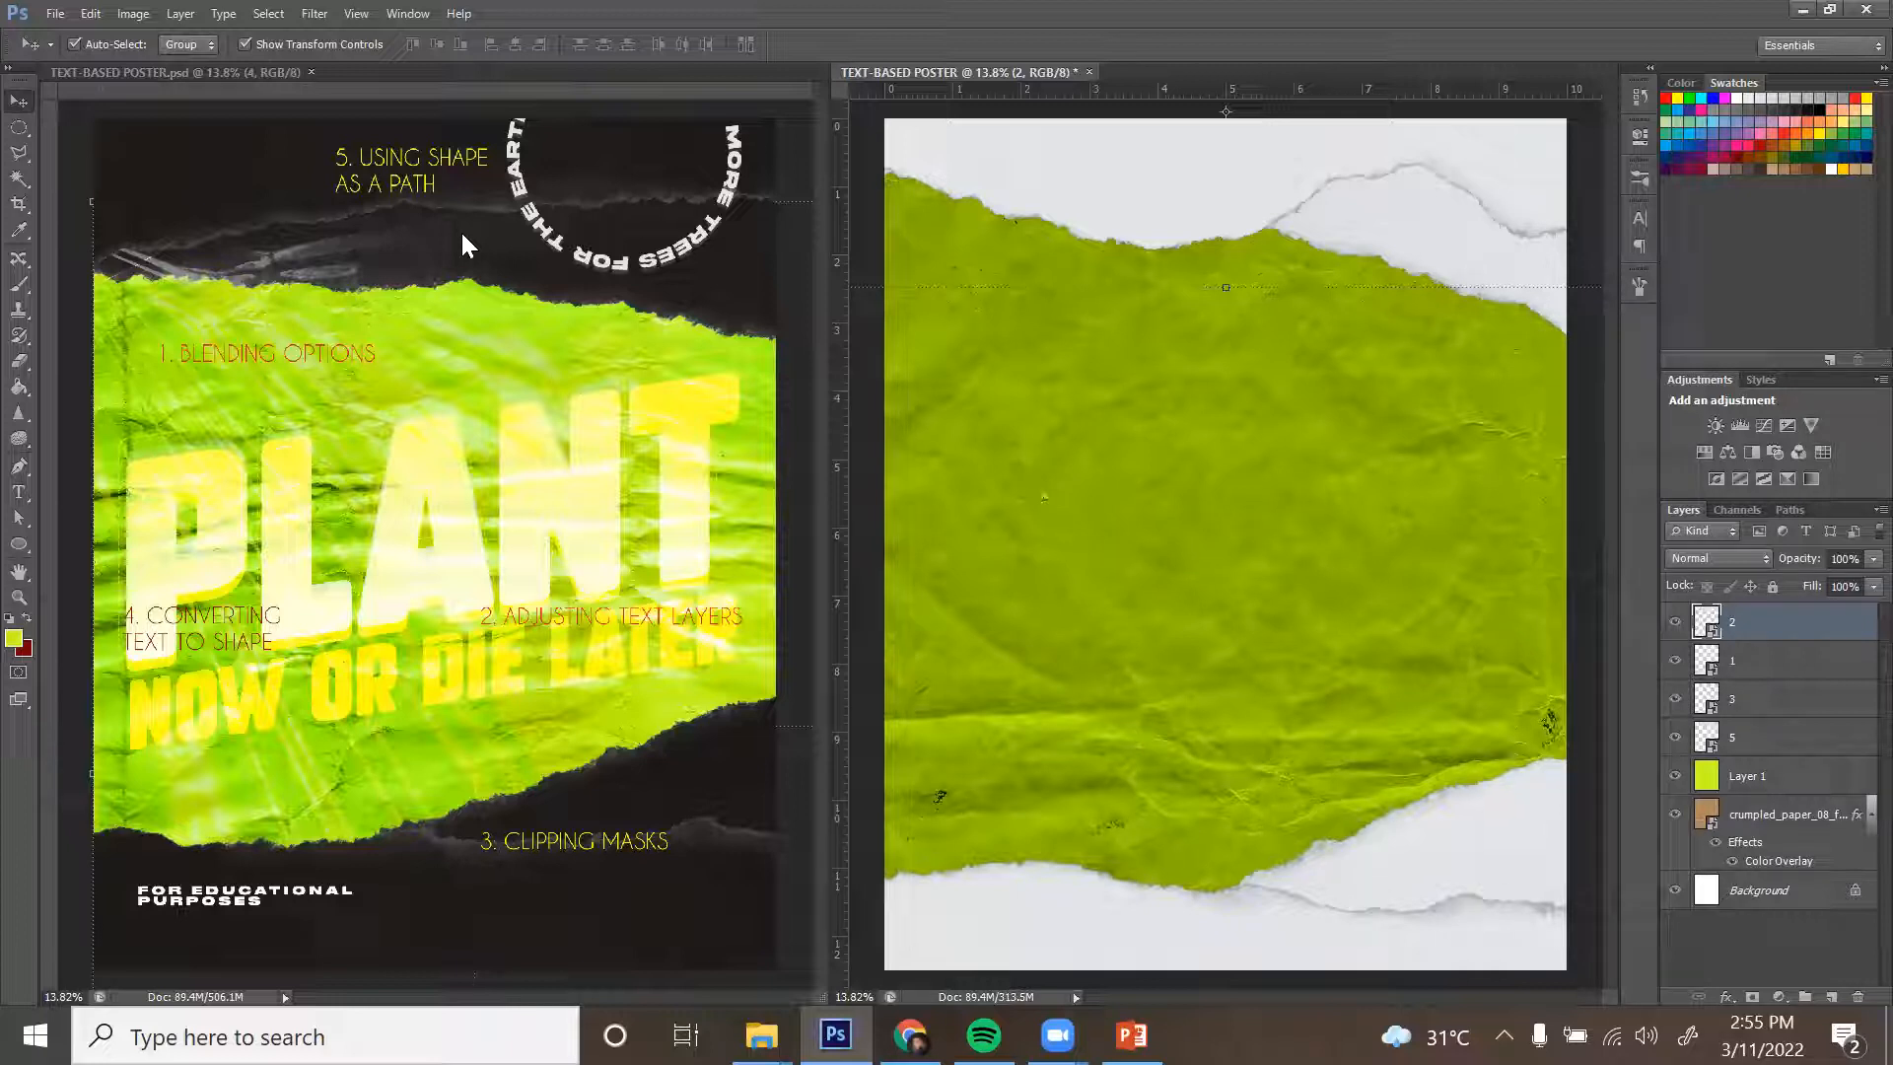
{"action": "left_click", "coordinate": [1795, 971]}
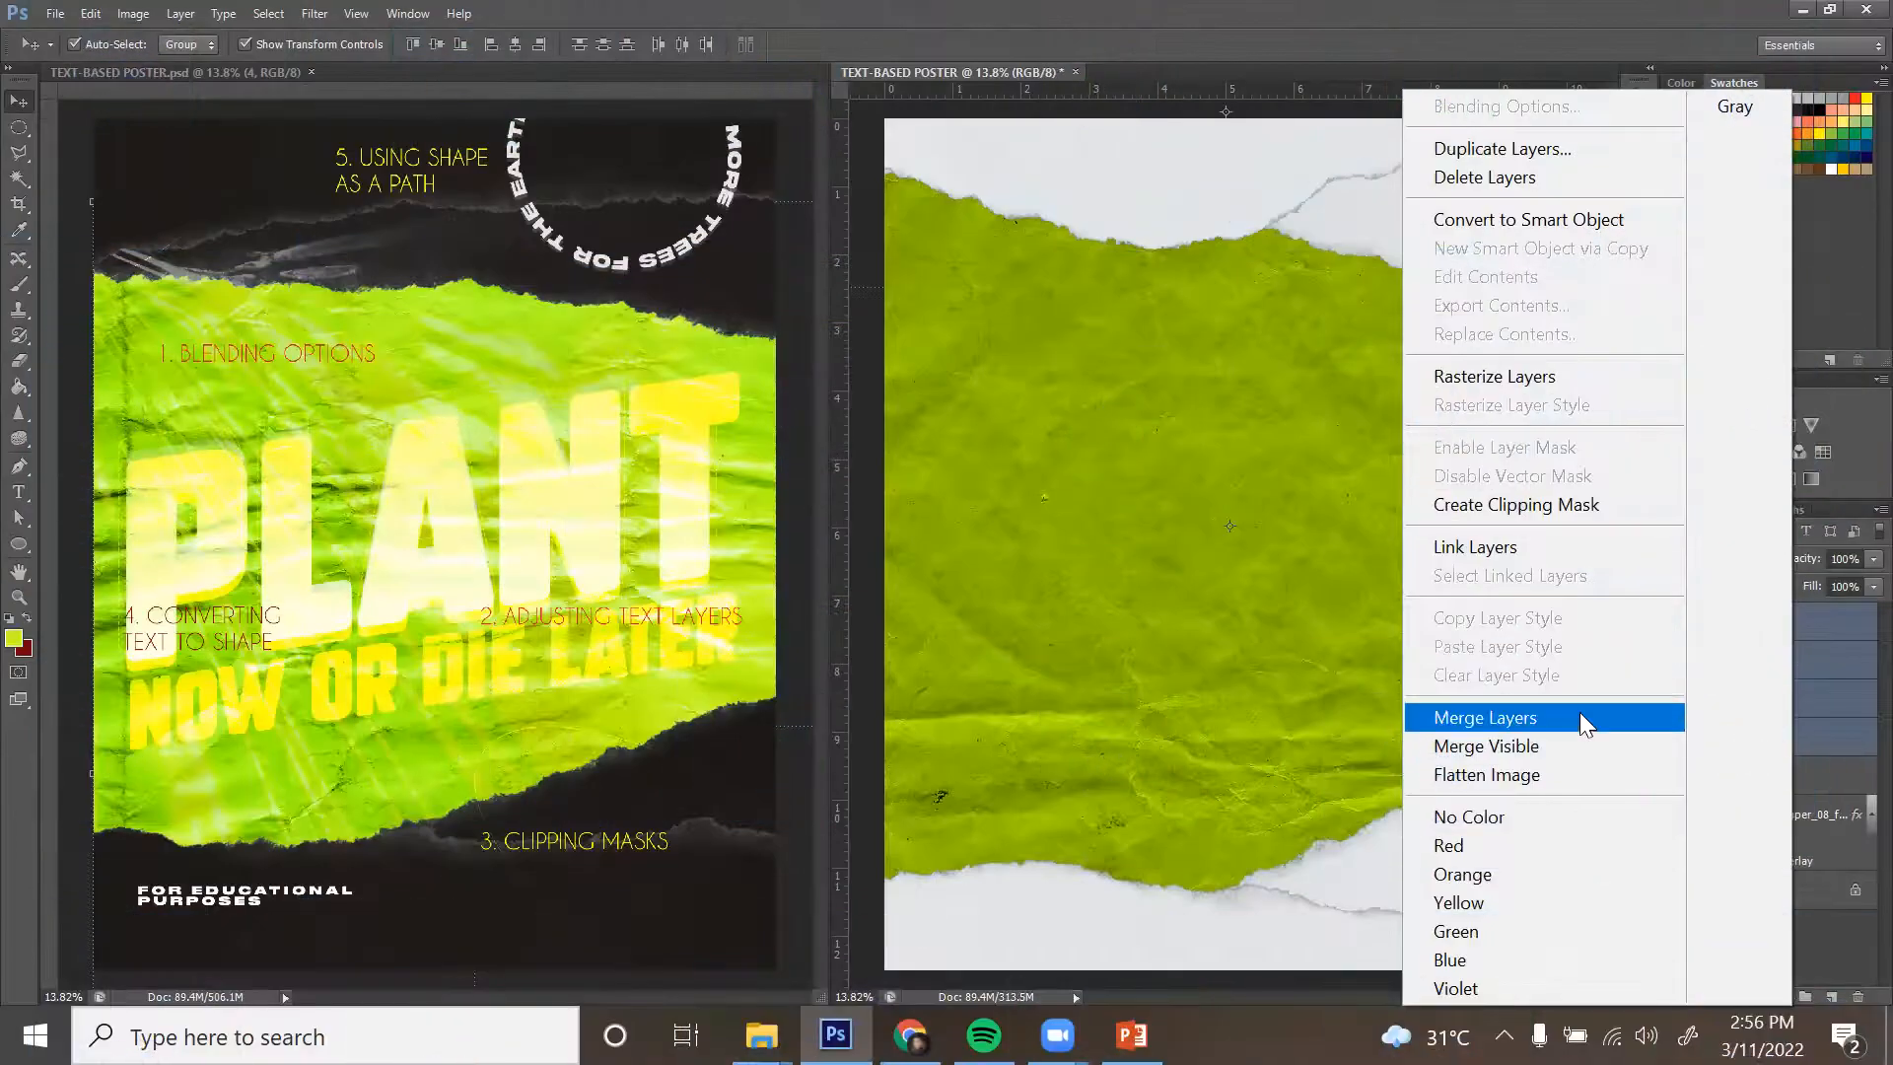
{"action": "left_click", "coordinate": [1586, 724]}
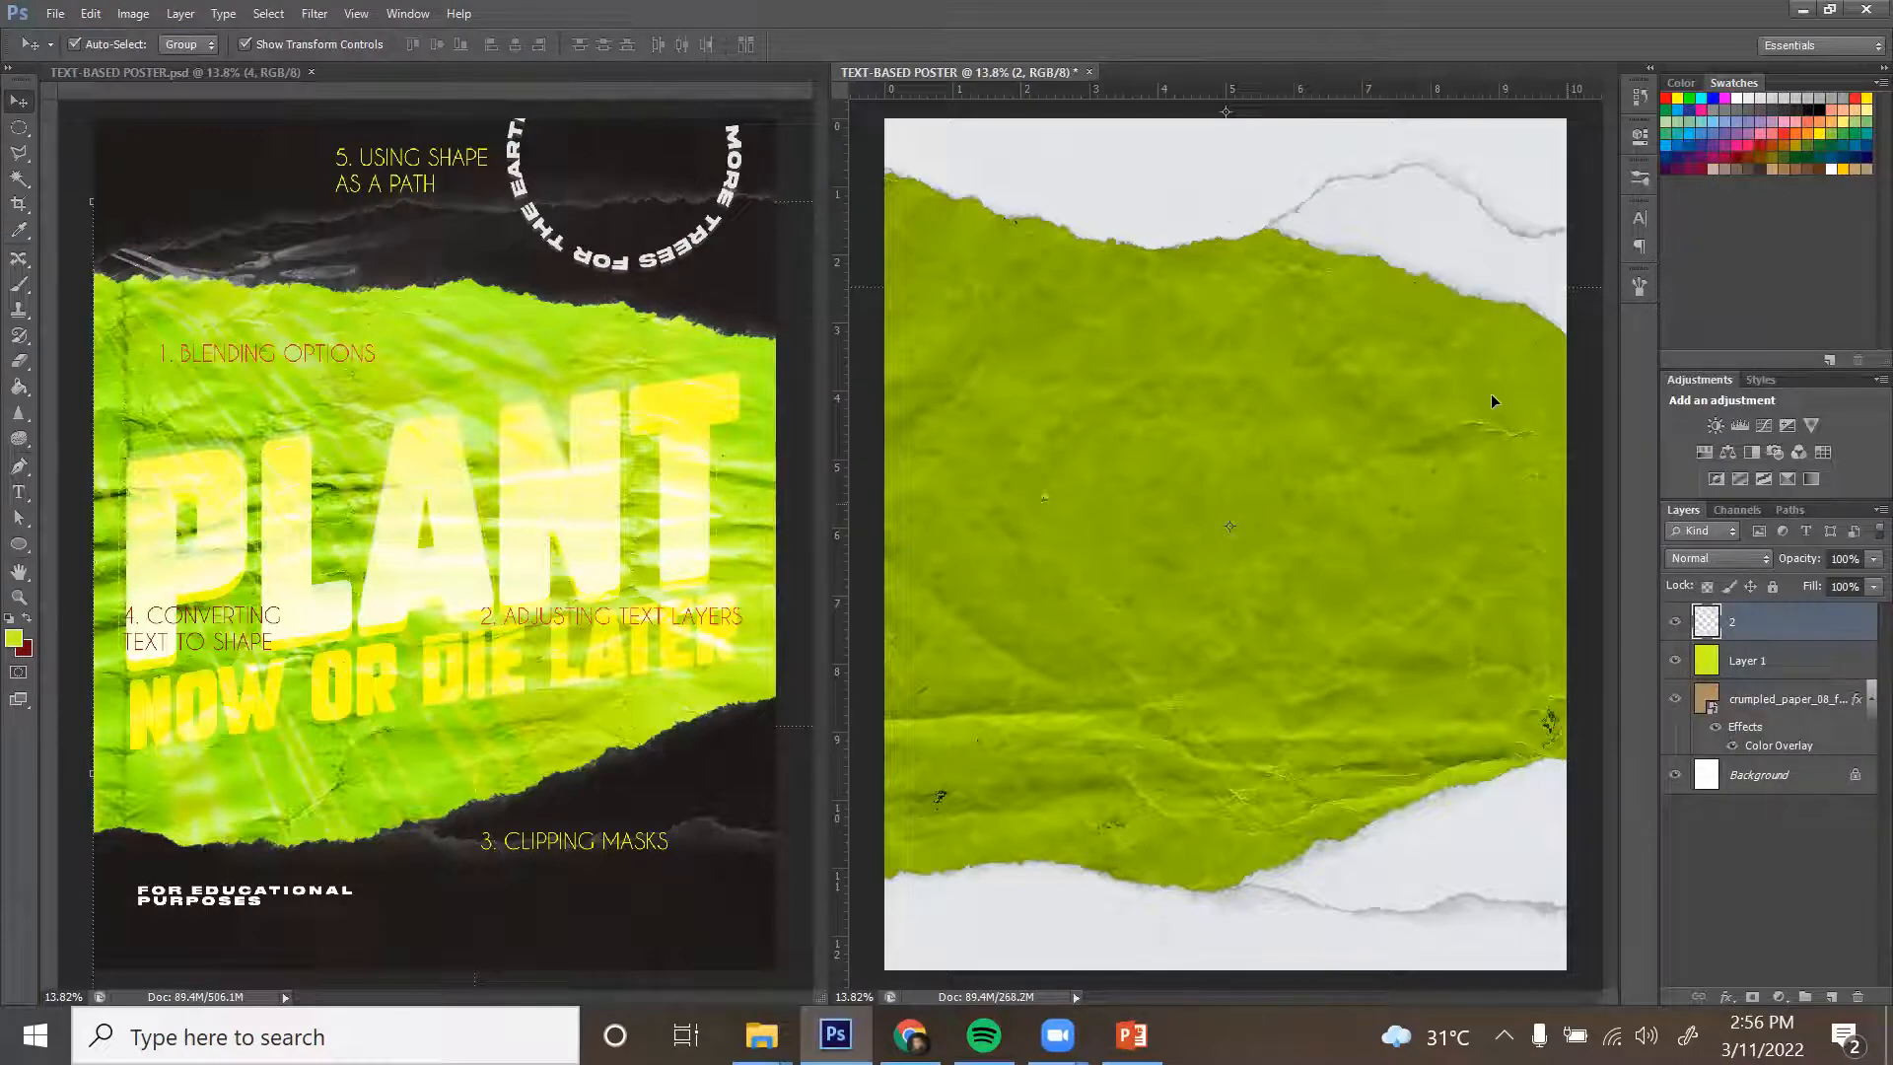
Try a black #000000 Color Overlay with Color blend mode at 100% opacity on the merged ripped-paper layer.
{"action": "left_click", "coordinate": [1728, 984]}
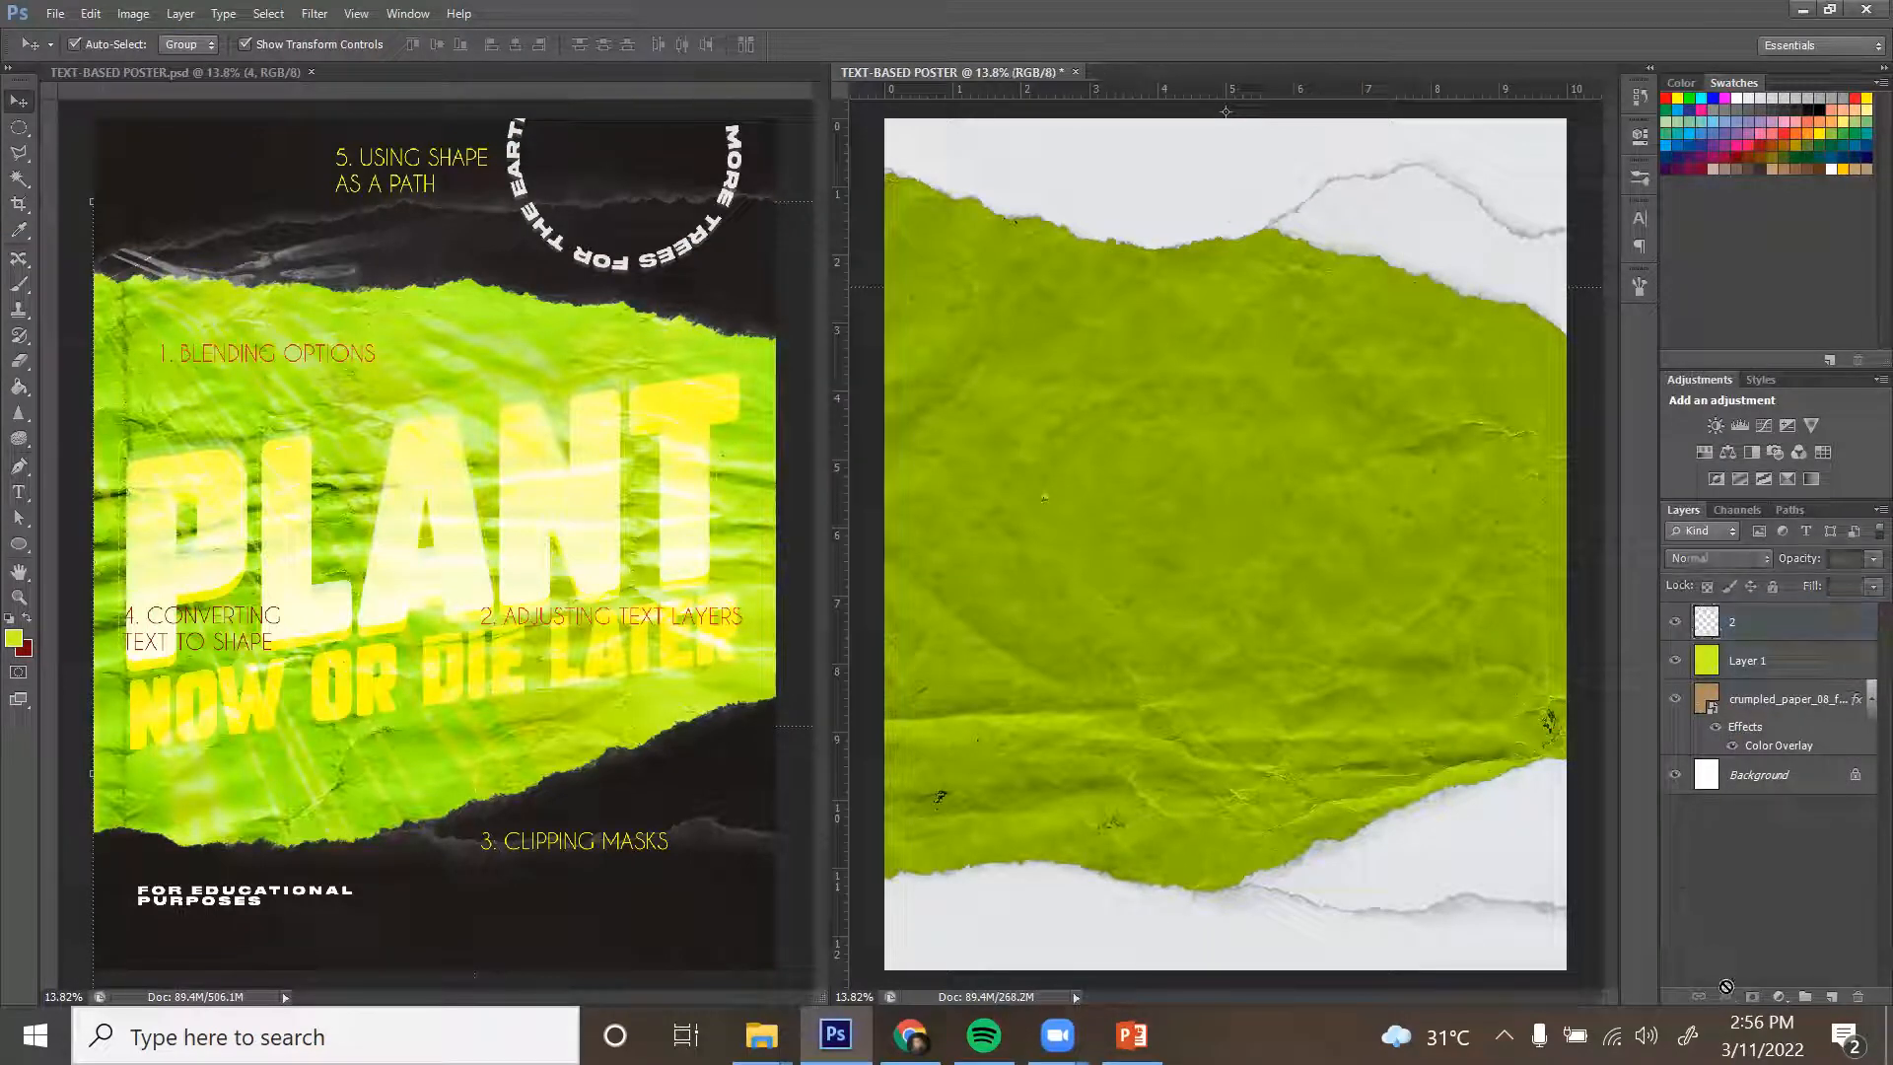
{"action": "left_click", "coordinate": [1765, 660]}
{"action": "left_click", "coordinate": [1765, 621]}
{"action": "left_click", "coordinate": [1719, 996]}
{"action": "left_click", "coordinate": [1732, 858]}
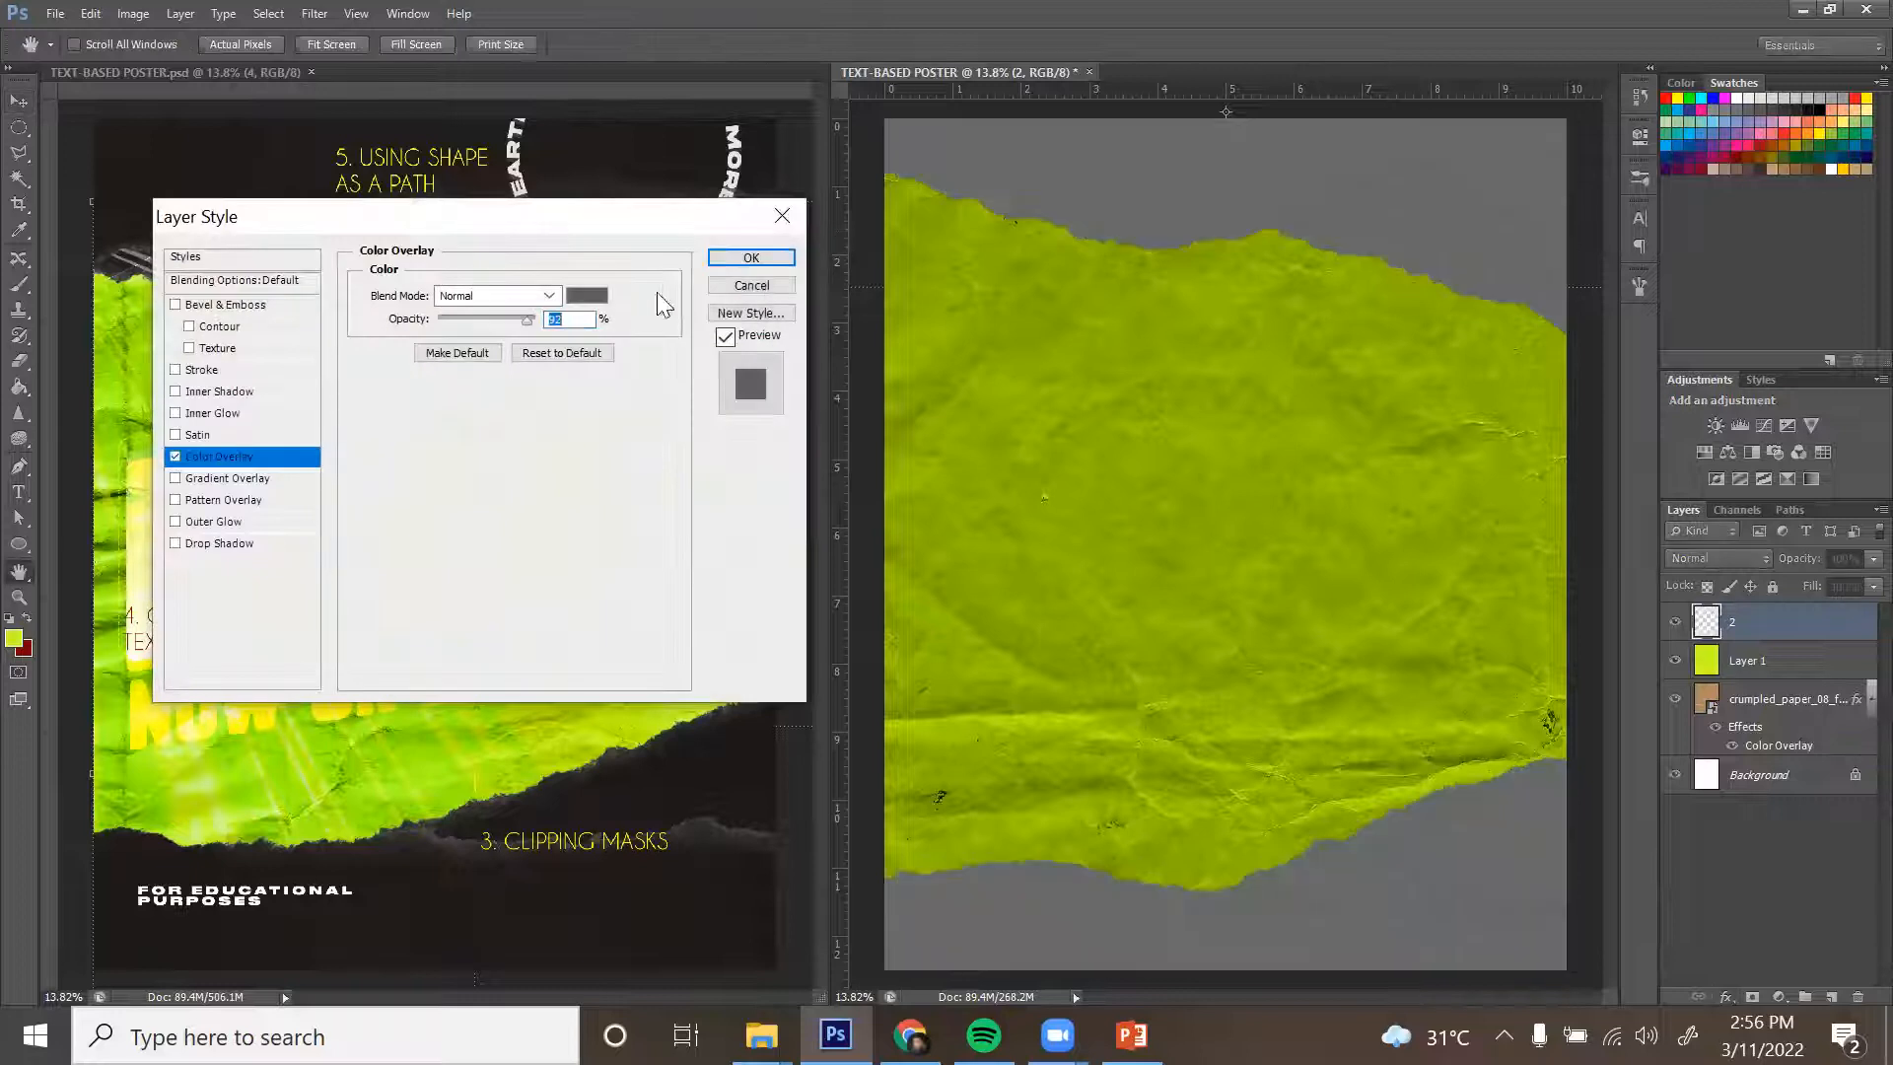
{"action": "left_click", "coordinate": [587, 296]}
{"action": "left_click", "coordinate": [919, 581]}
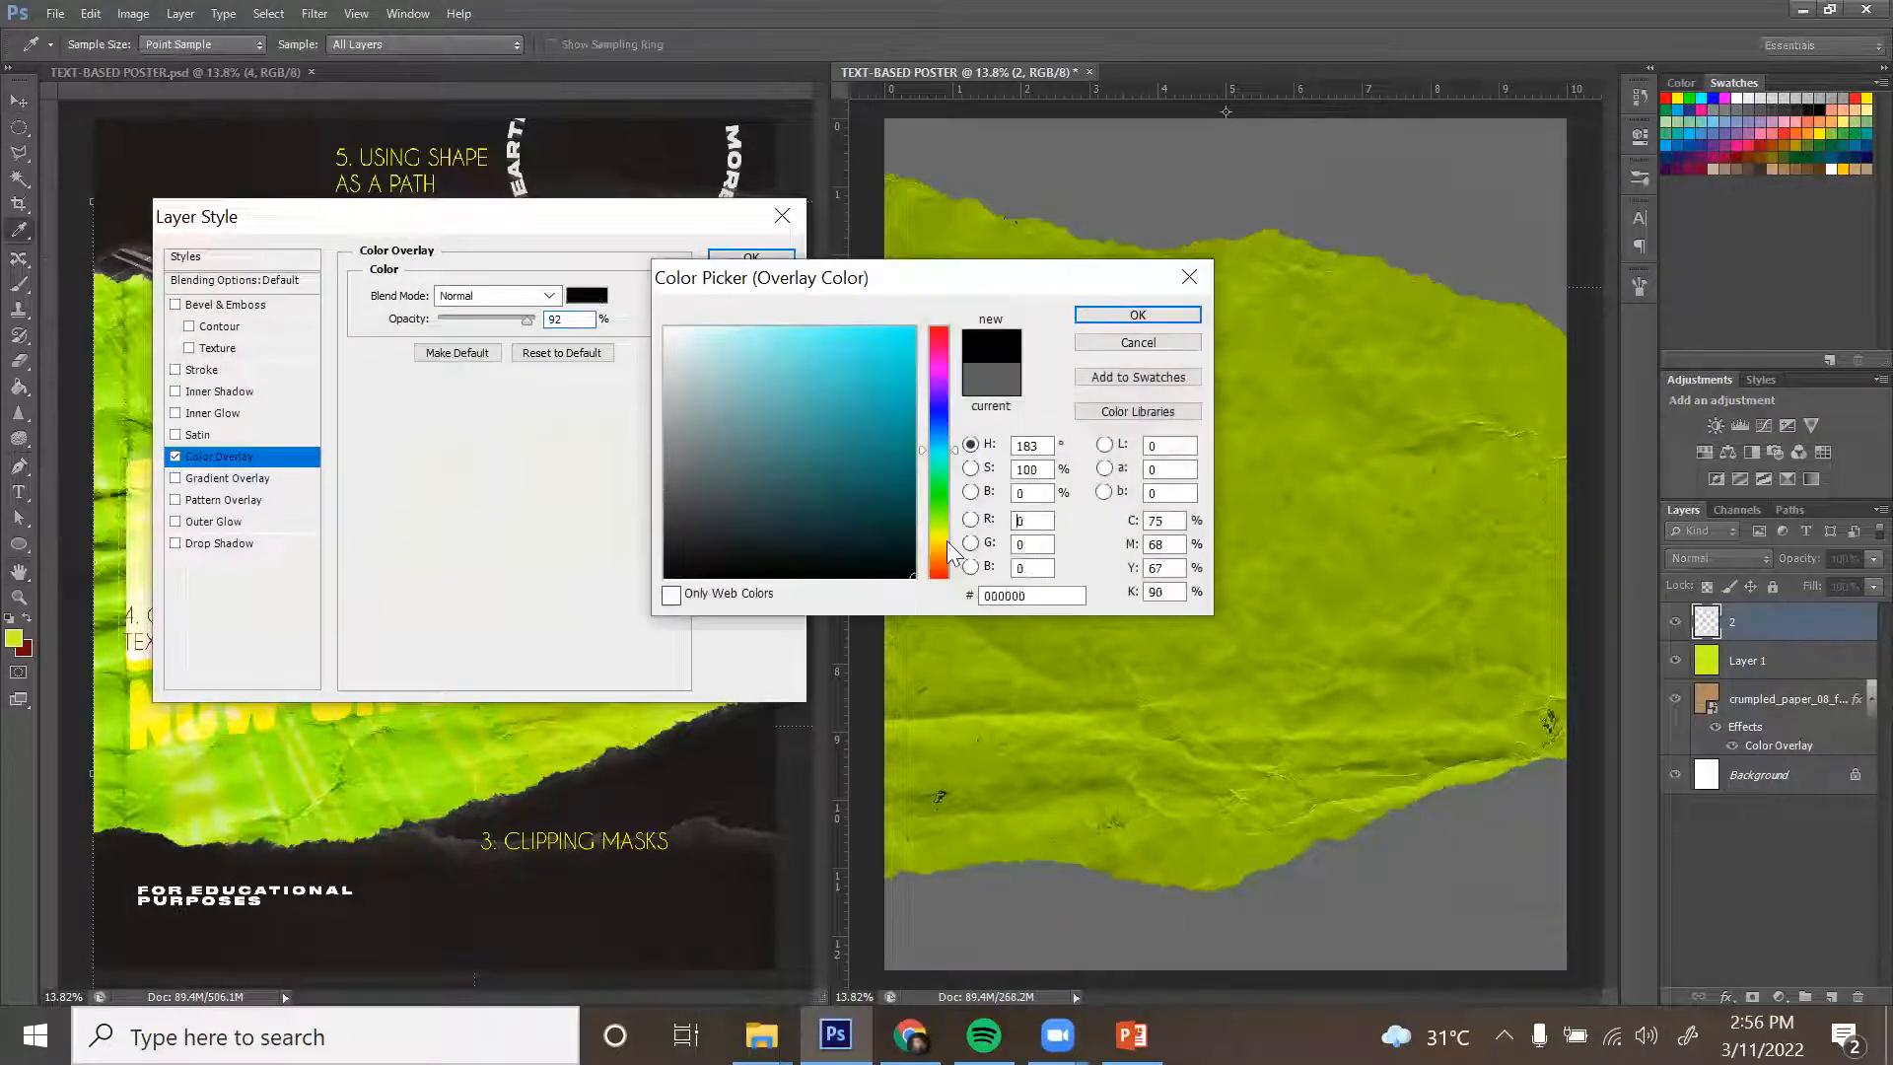
{"action": "left_click", "coordinate": [1137, 314]}
{"action": "left_click", "coordinate": [532, 296]}
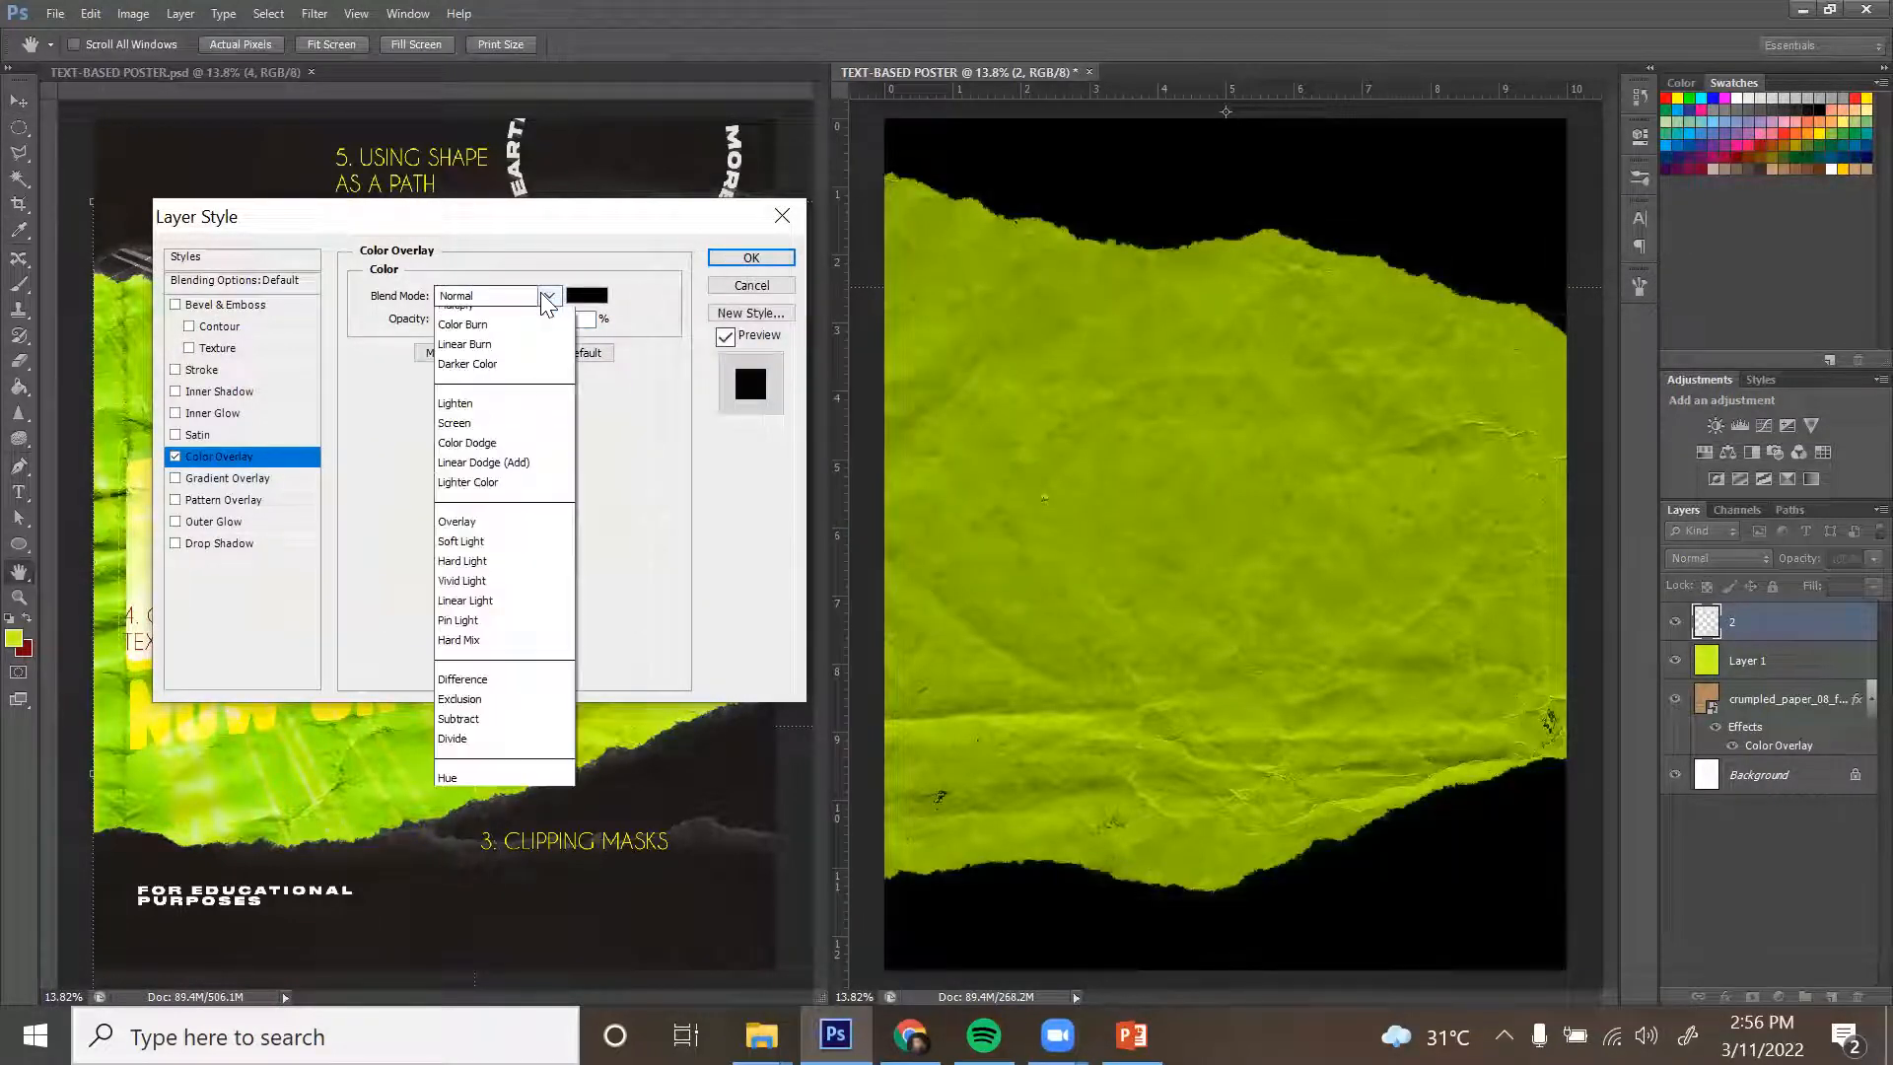
{"action": "left_click", "coordinate": [464, 909]}
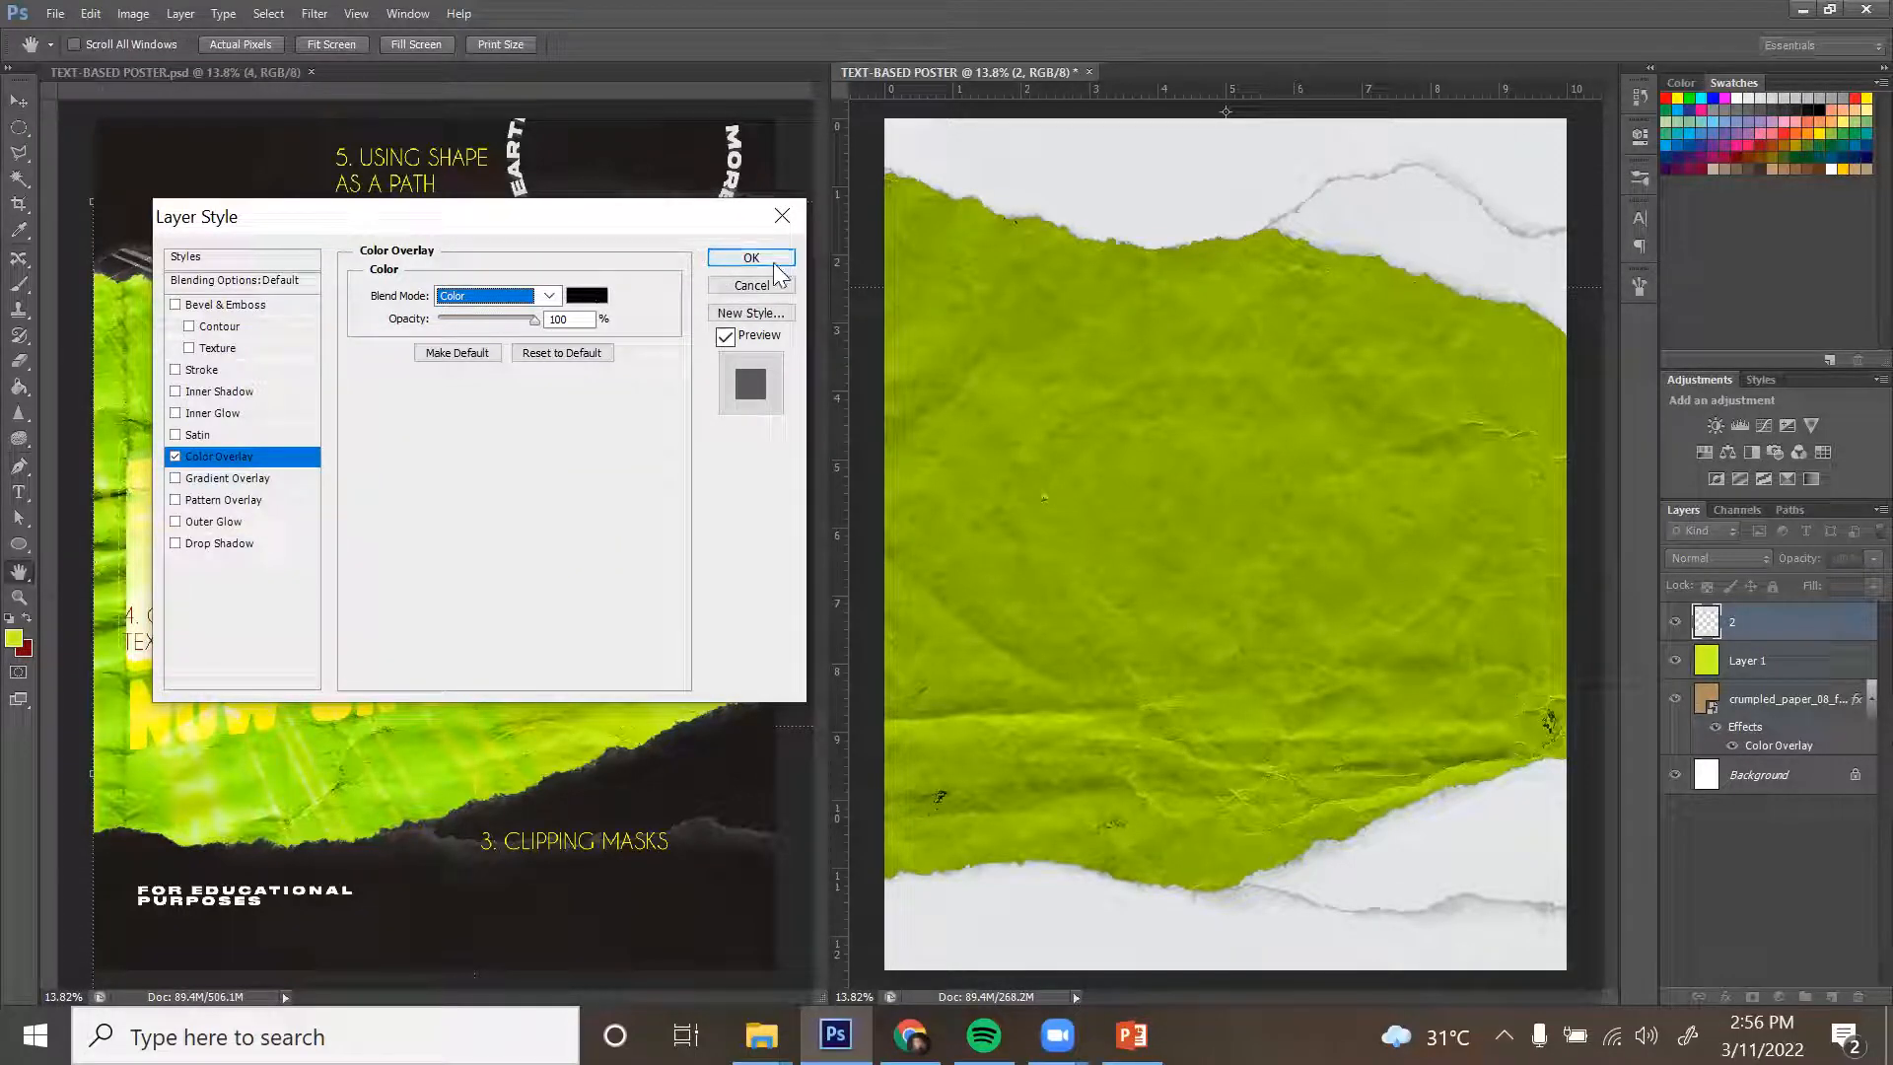
{"action": "left_click", "coordinate": [782, 216]}
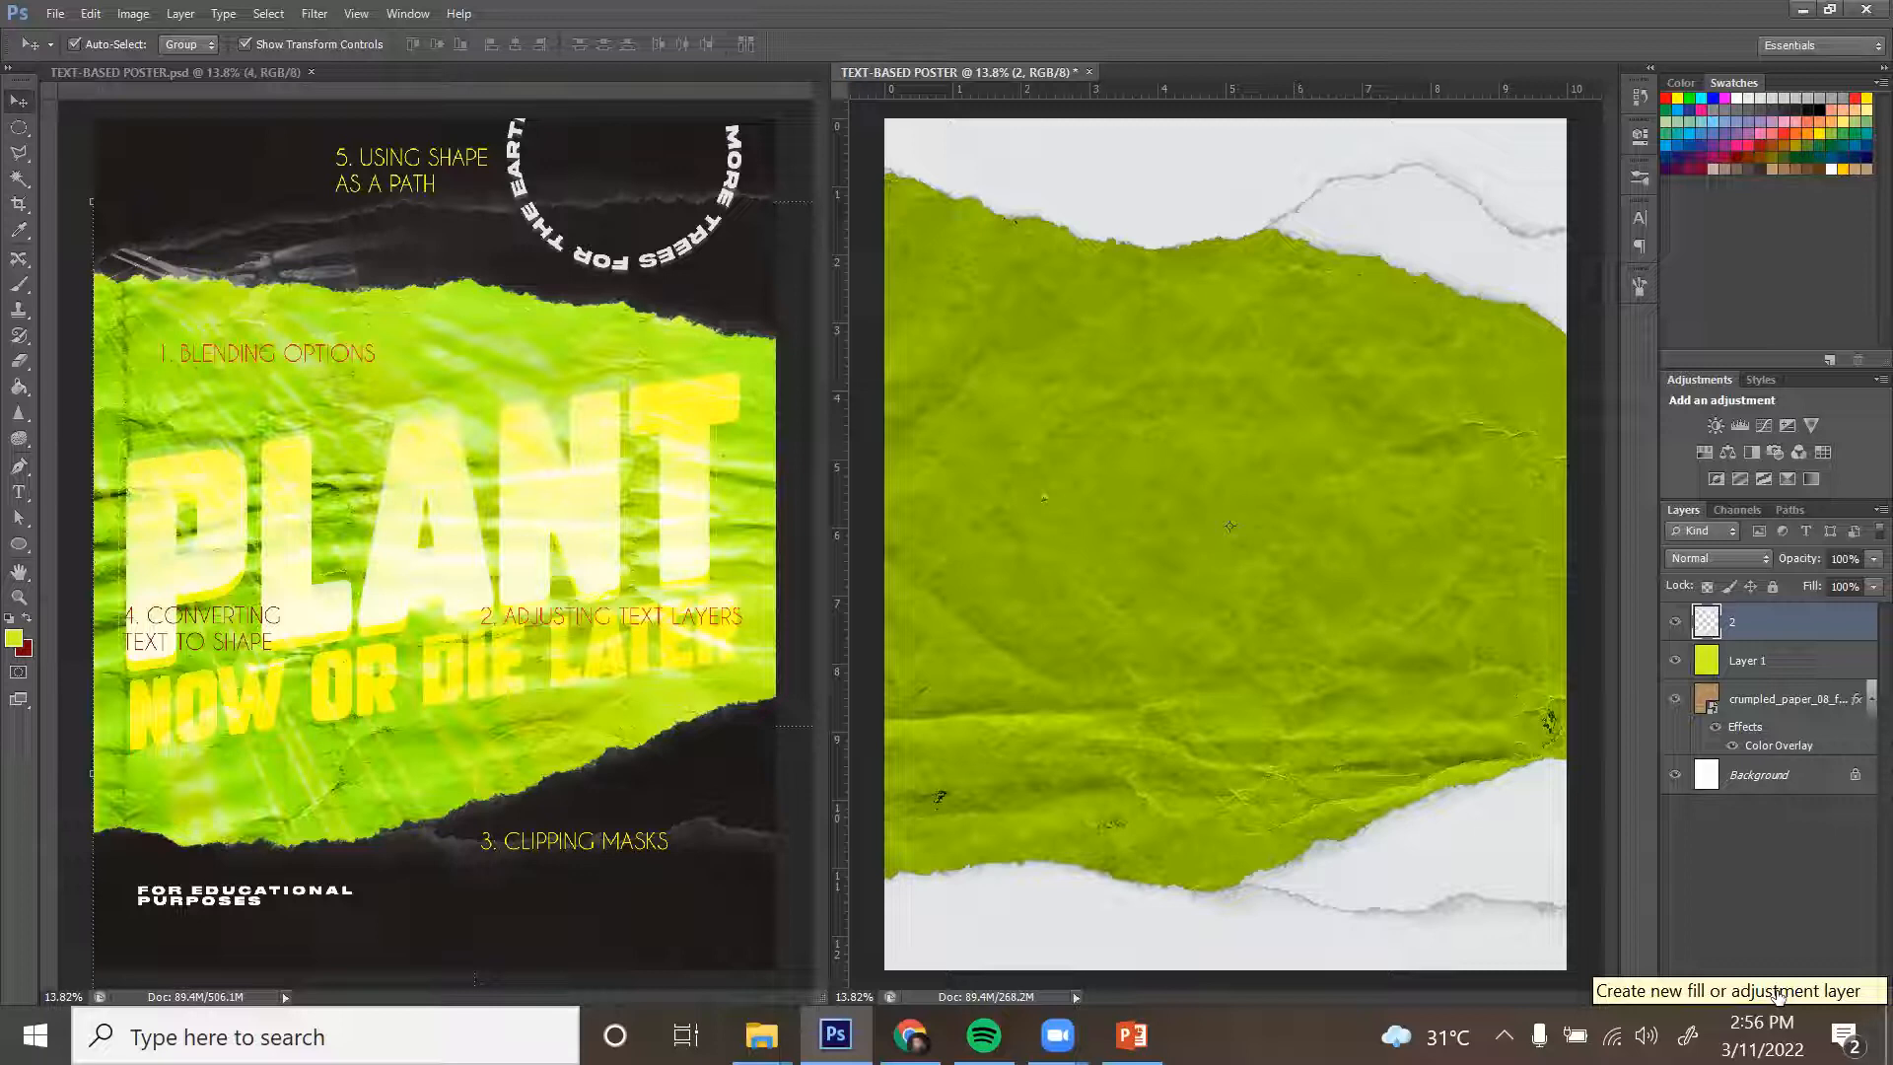
Add an Invert adjustment layer above the merged ripped papers and clip it to them.
{"action": "left_click", "coordinate": [1778, 997]}
{"action": "left_click", "coordinate": [1779, 995]}
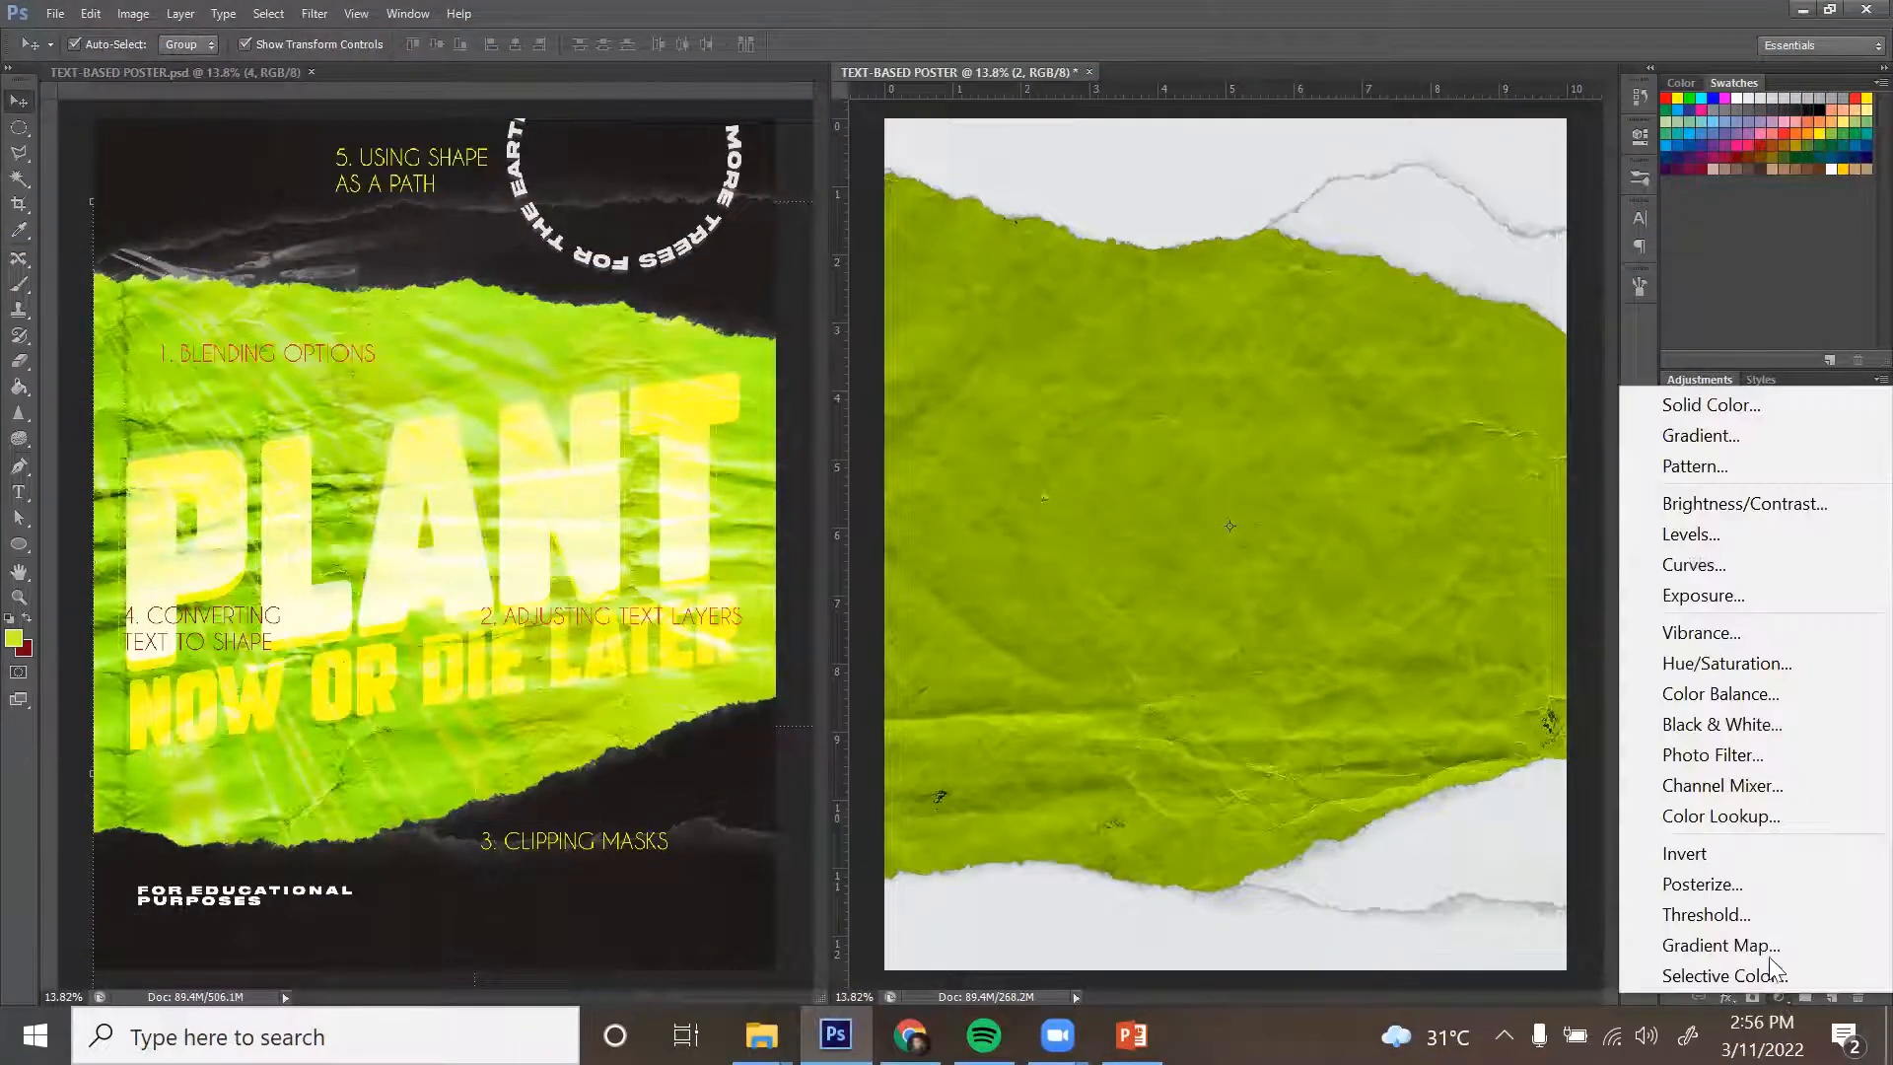
{"action": "left_click", "coordinate": [1741, 856]}
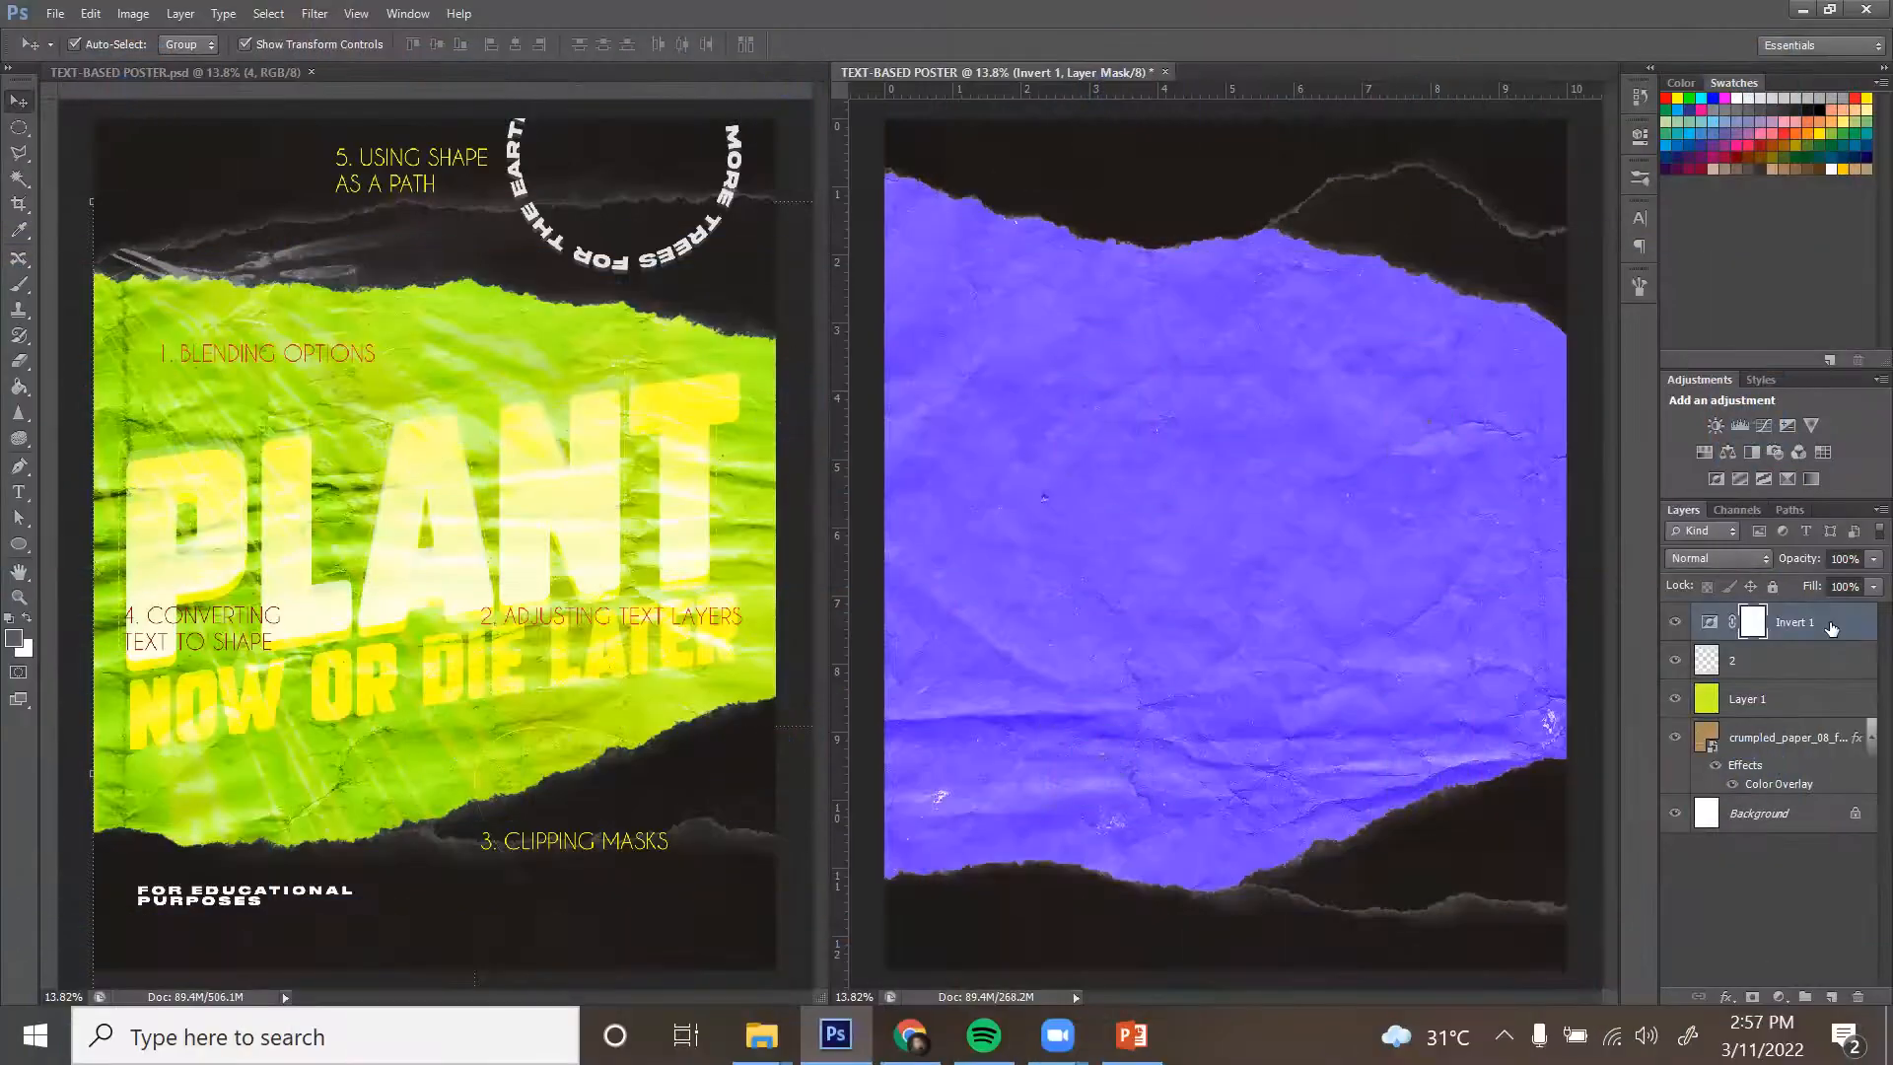
{"action": "right_click", "coordinate": [1831, 628]}
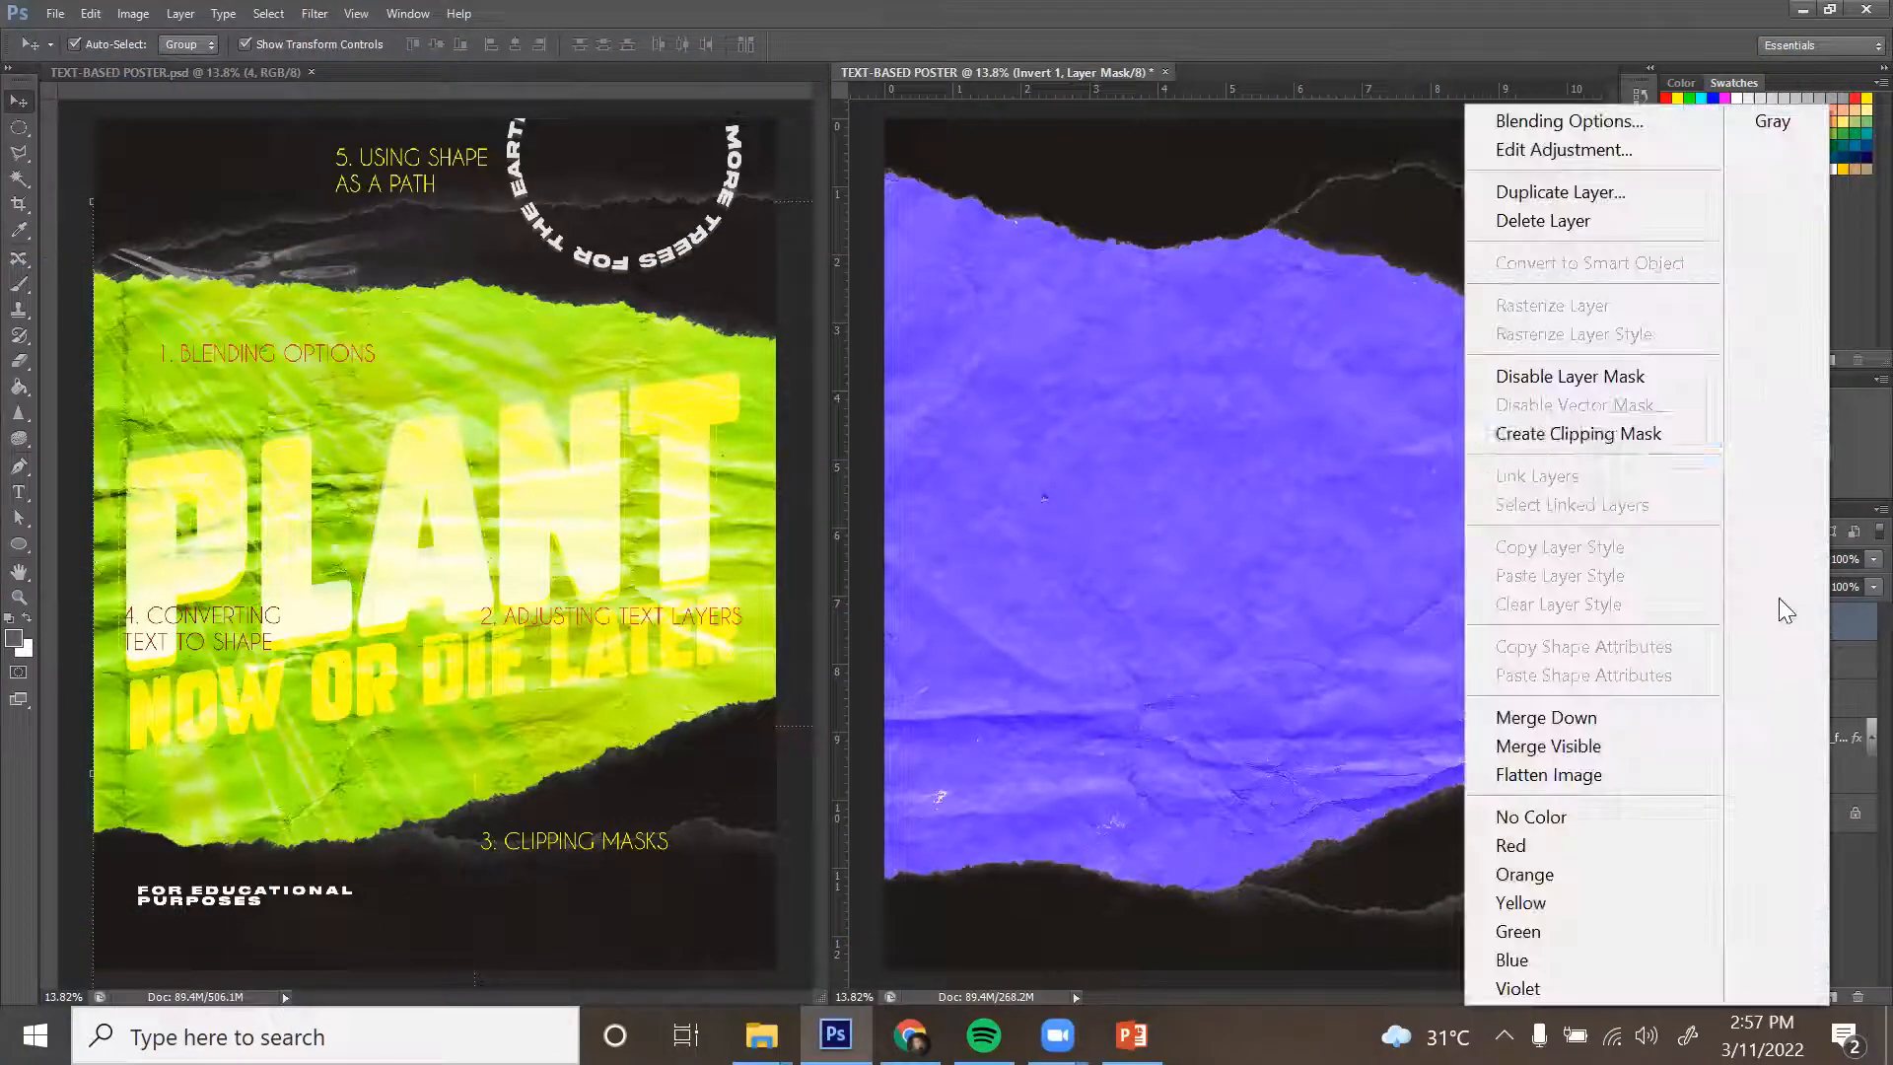
{"action": "left_click", "coordinate": [1605, 434]}
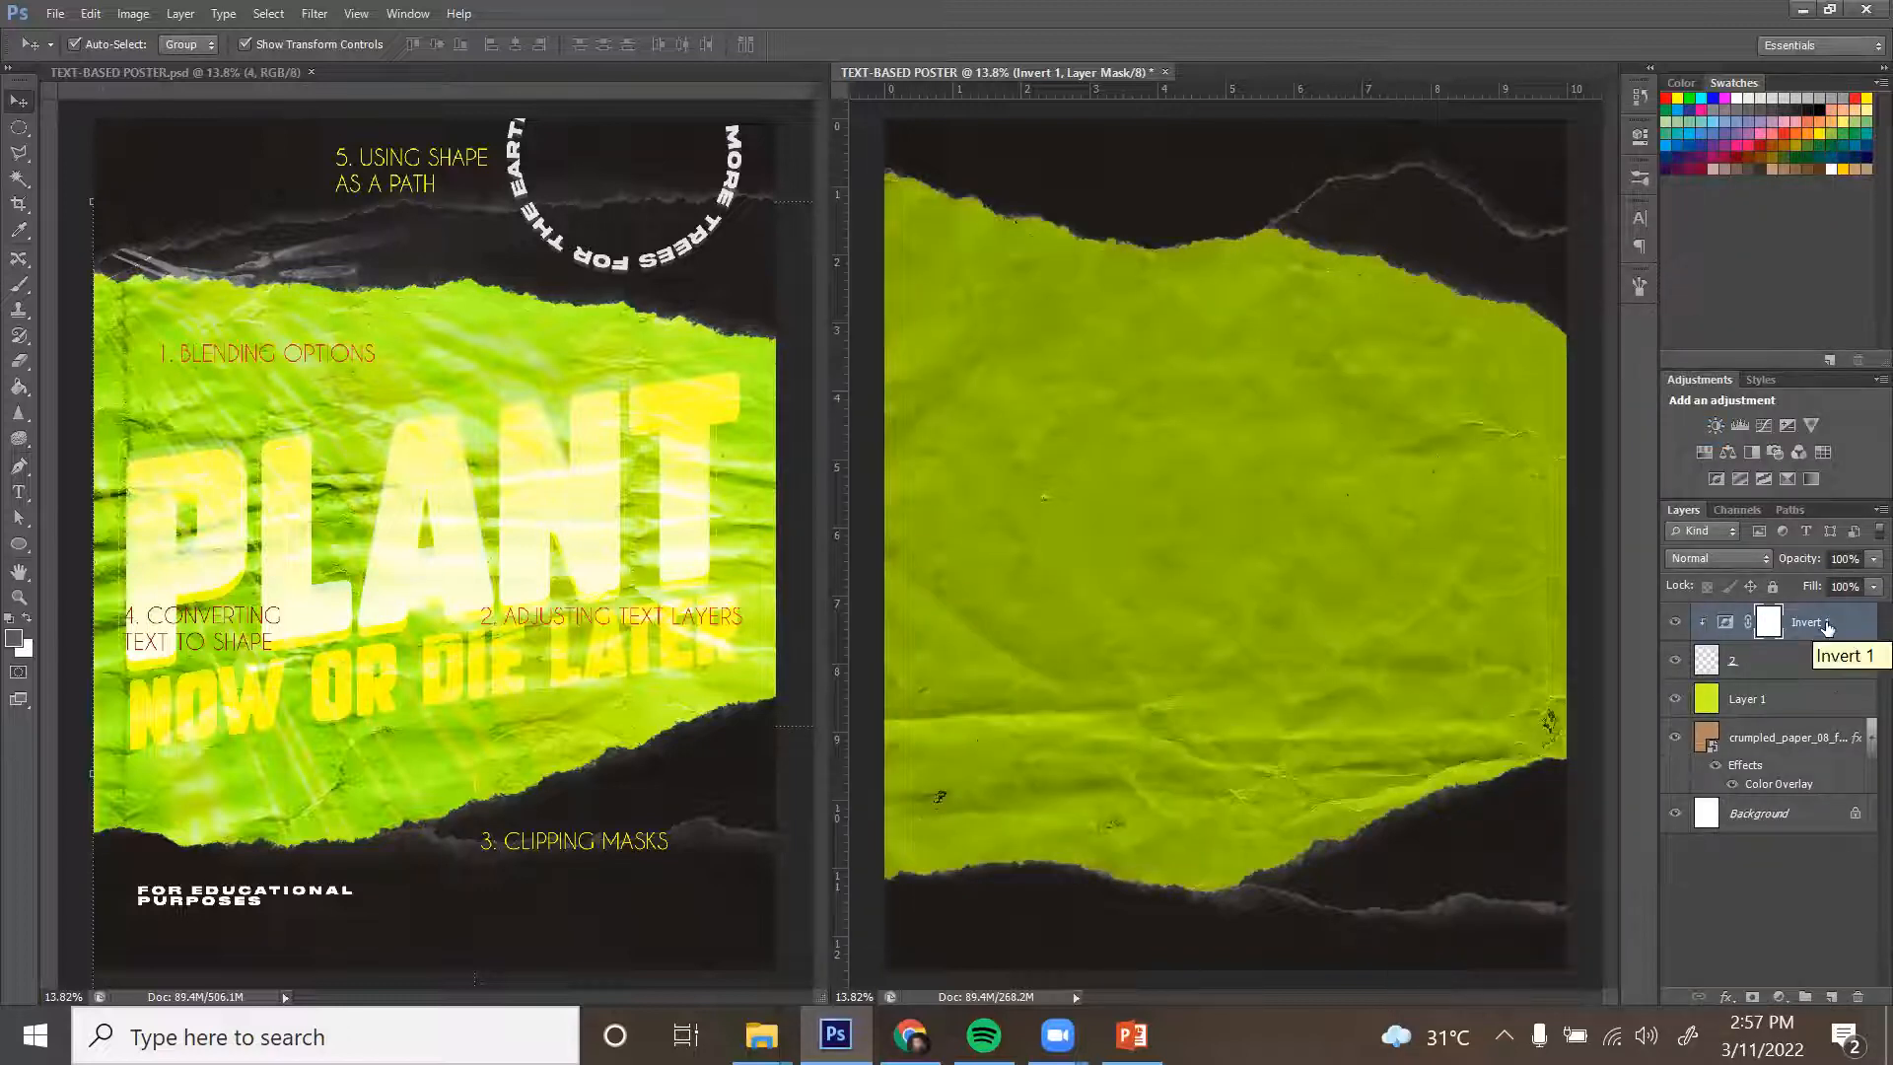
Add an Exposure adjustment layer with exposure -0.11 and offset +0.0041, and clip it to the ripped-paper layer.
{"action": "left_click", "coordinate": [1780, 997]}
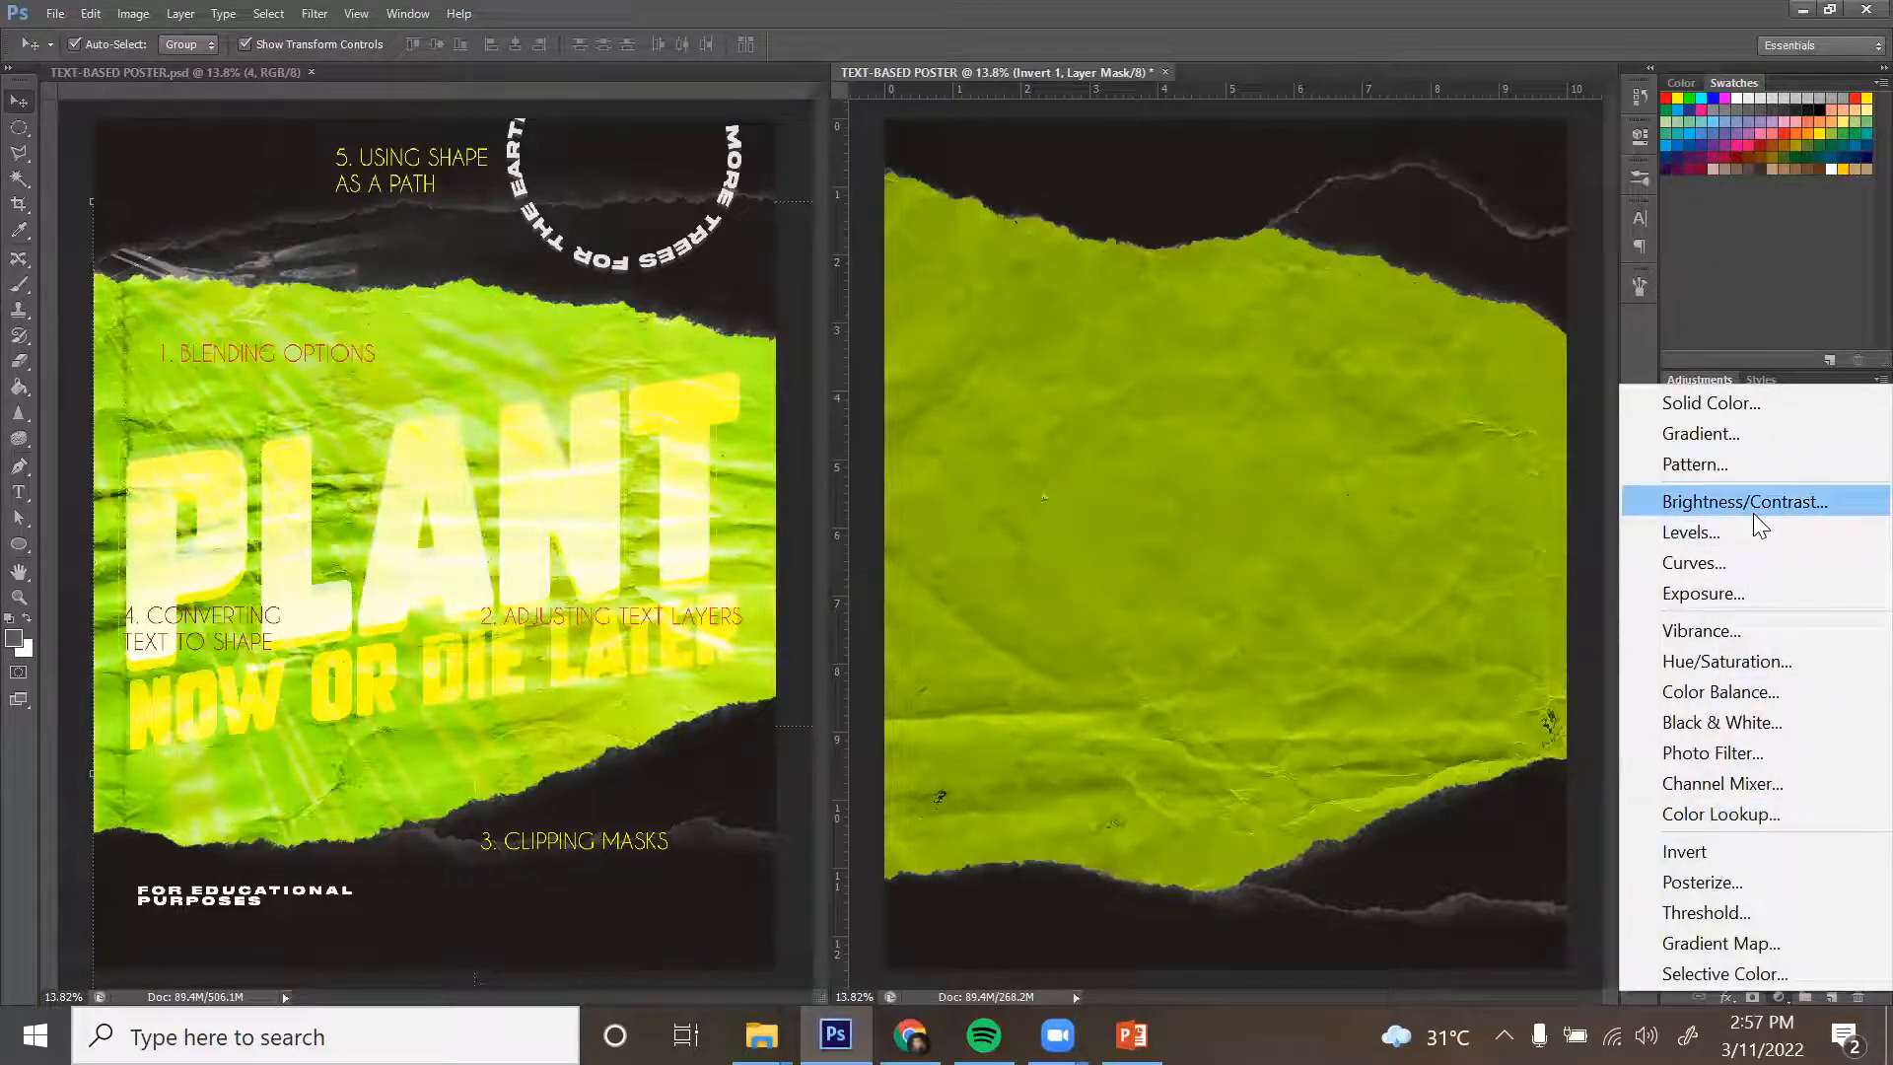
{"action": "left_click", "coordinate": [1751, 592]}
{"action": "mouse_move", "coordinate": [1473, 238]}
{"action": "left_mouse_down"}
{"action": "mouse_move", "coordinate": [1515, 241]}
{"action": "mouse_move", "coordinate": [1470, 242]}
{"action": "mouse_move", "coordinate": [1473, 275]}
{"action": "left_mouse_up"}
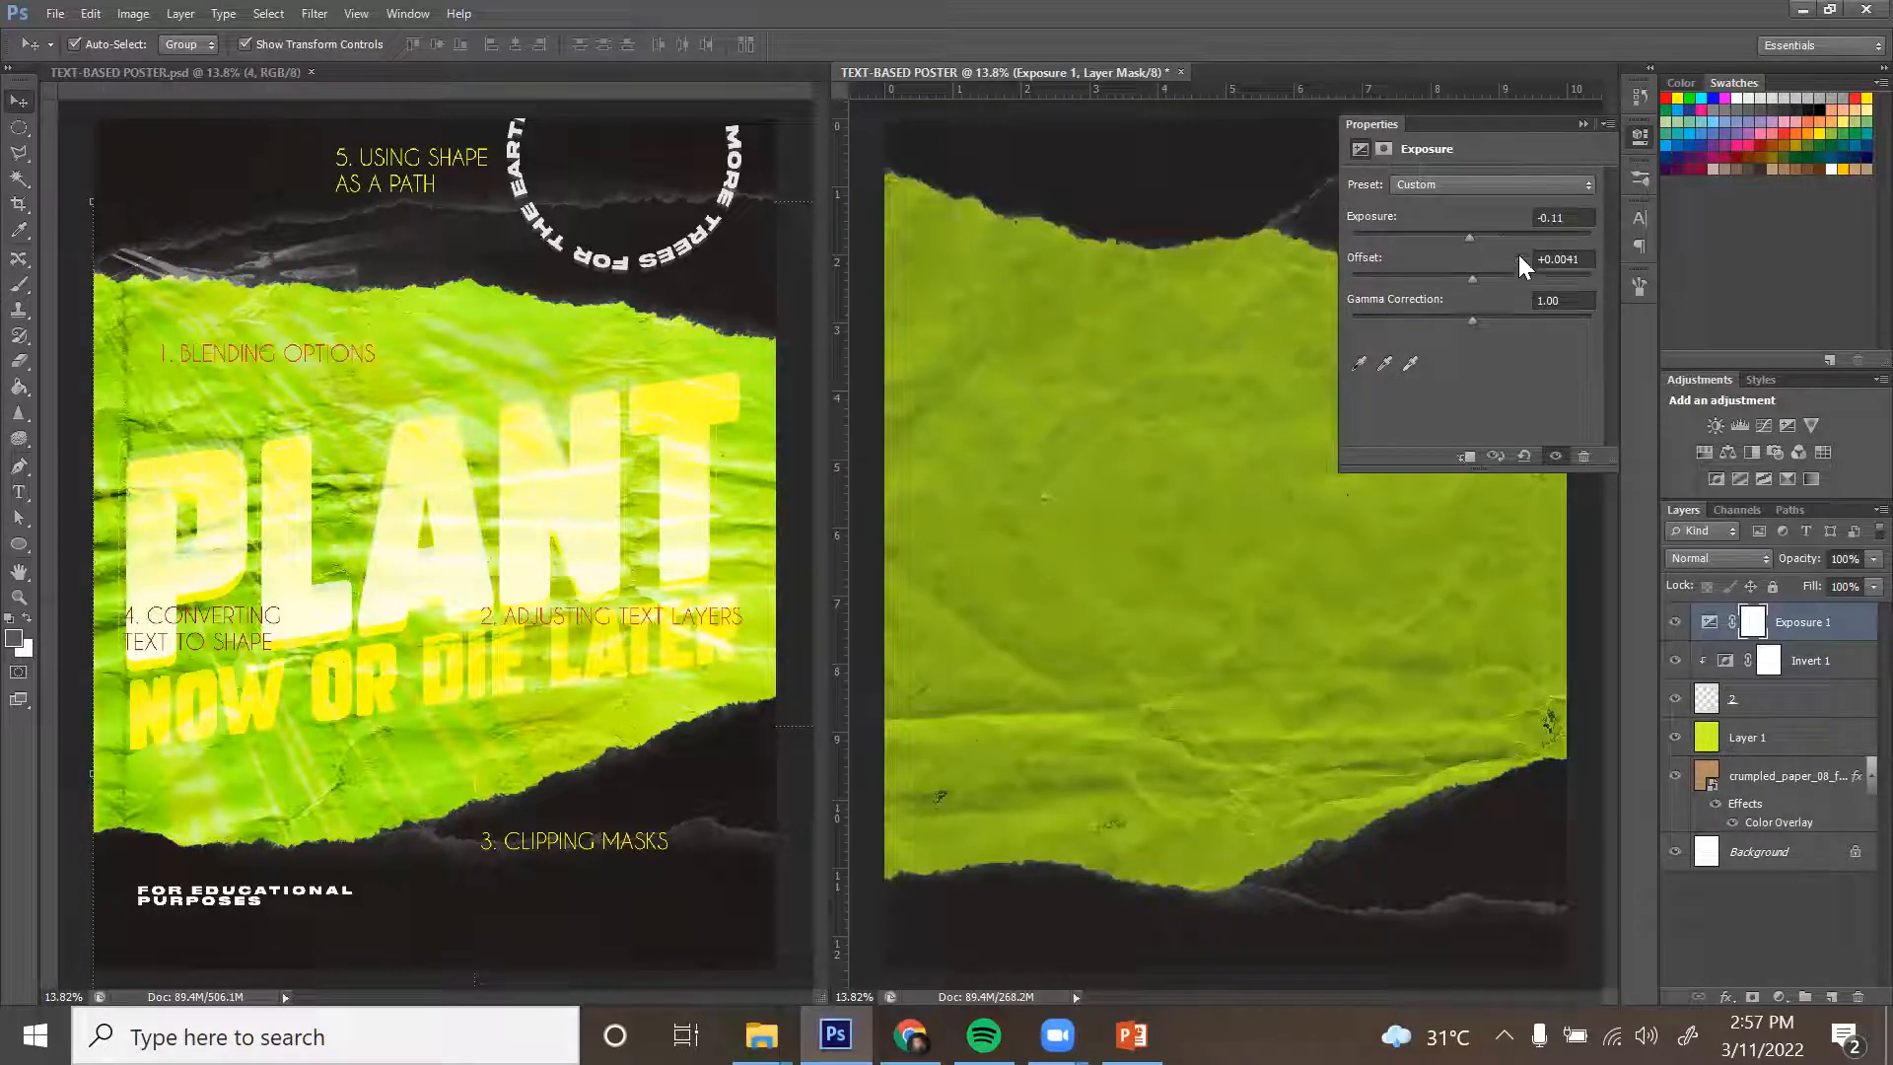
{"action": "left_click", "coordinate": [1582, 125]}
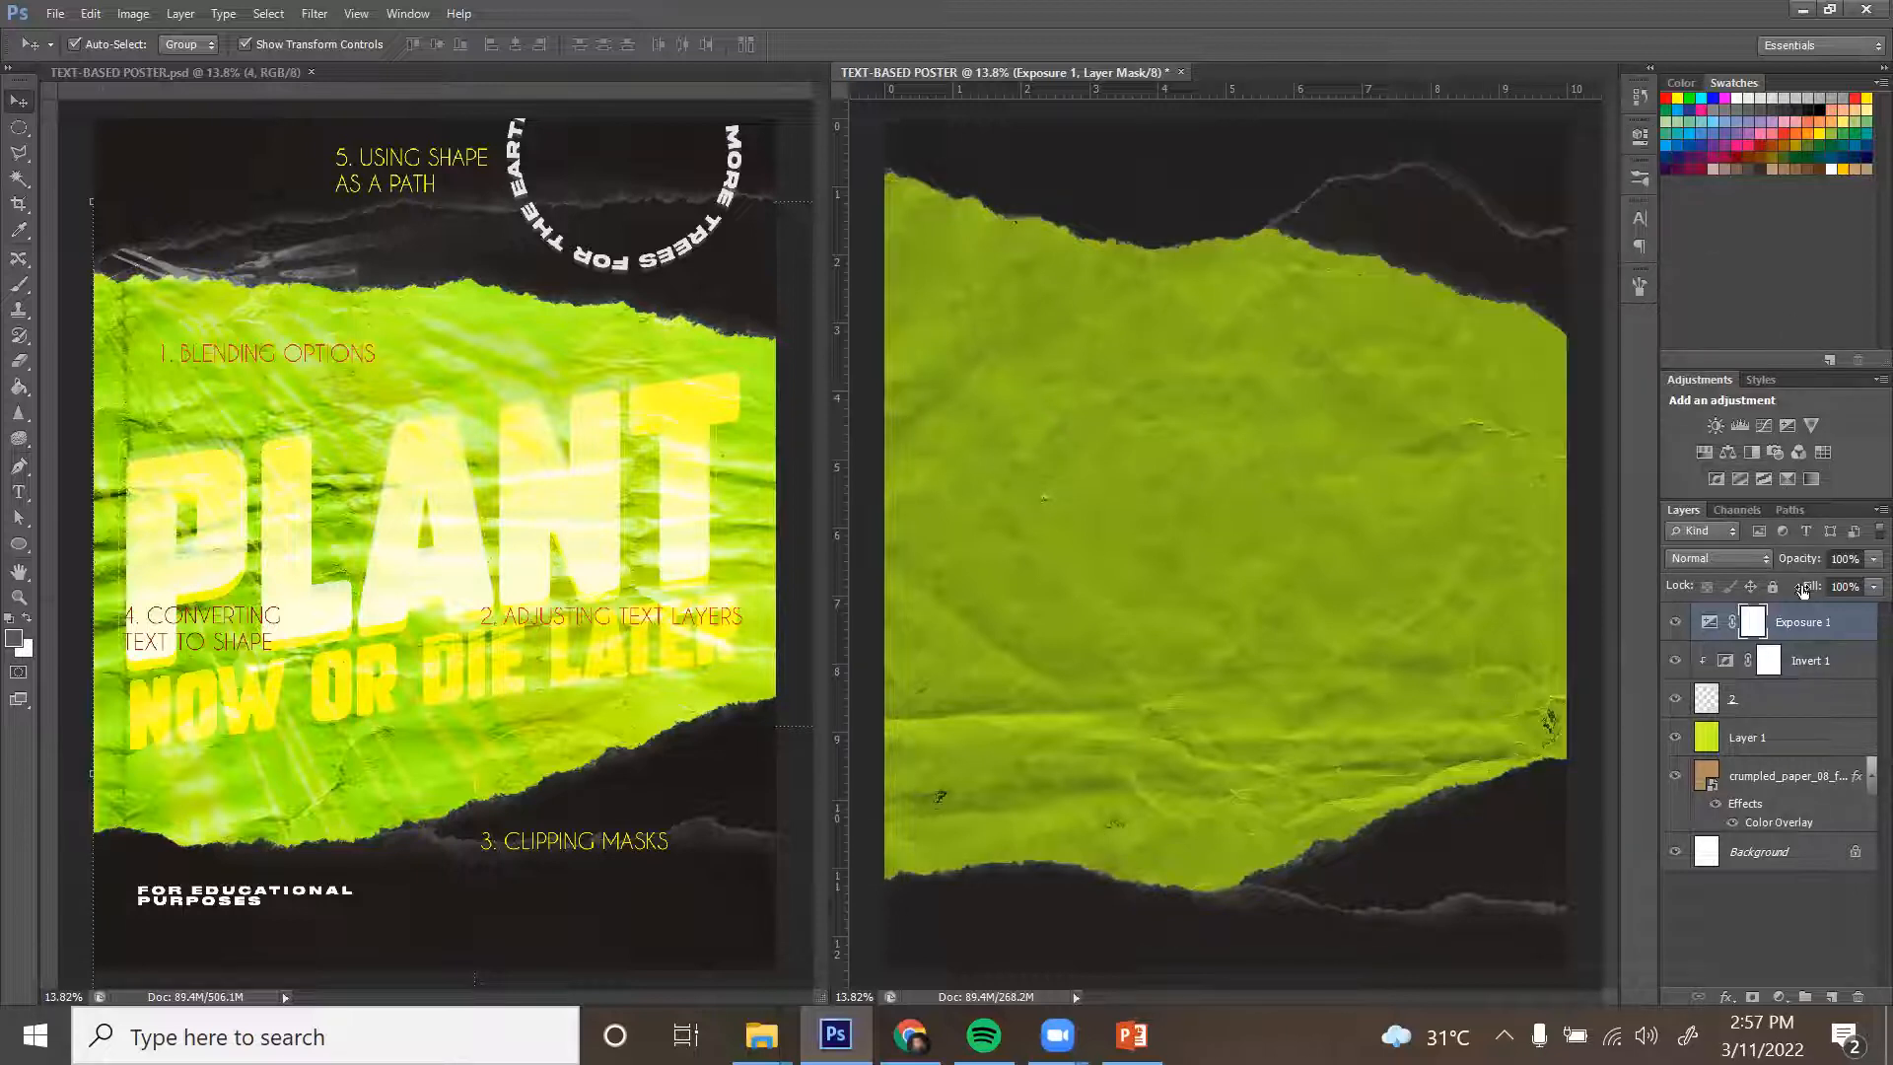
{"action": "right_click", "coordinate": [1840, 629]}
{"action": "left_click", "coordinate": [1639, 430]}
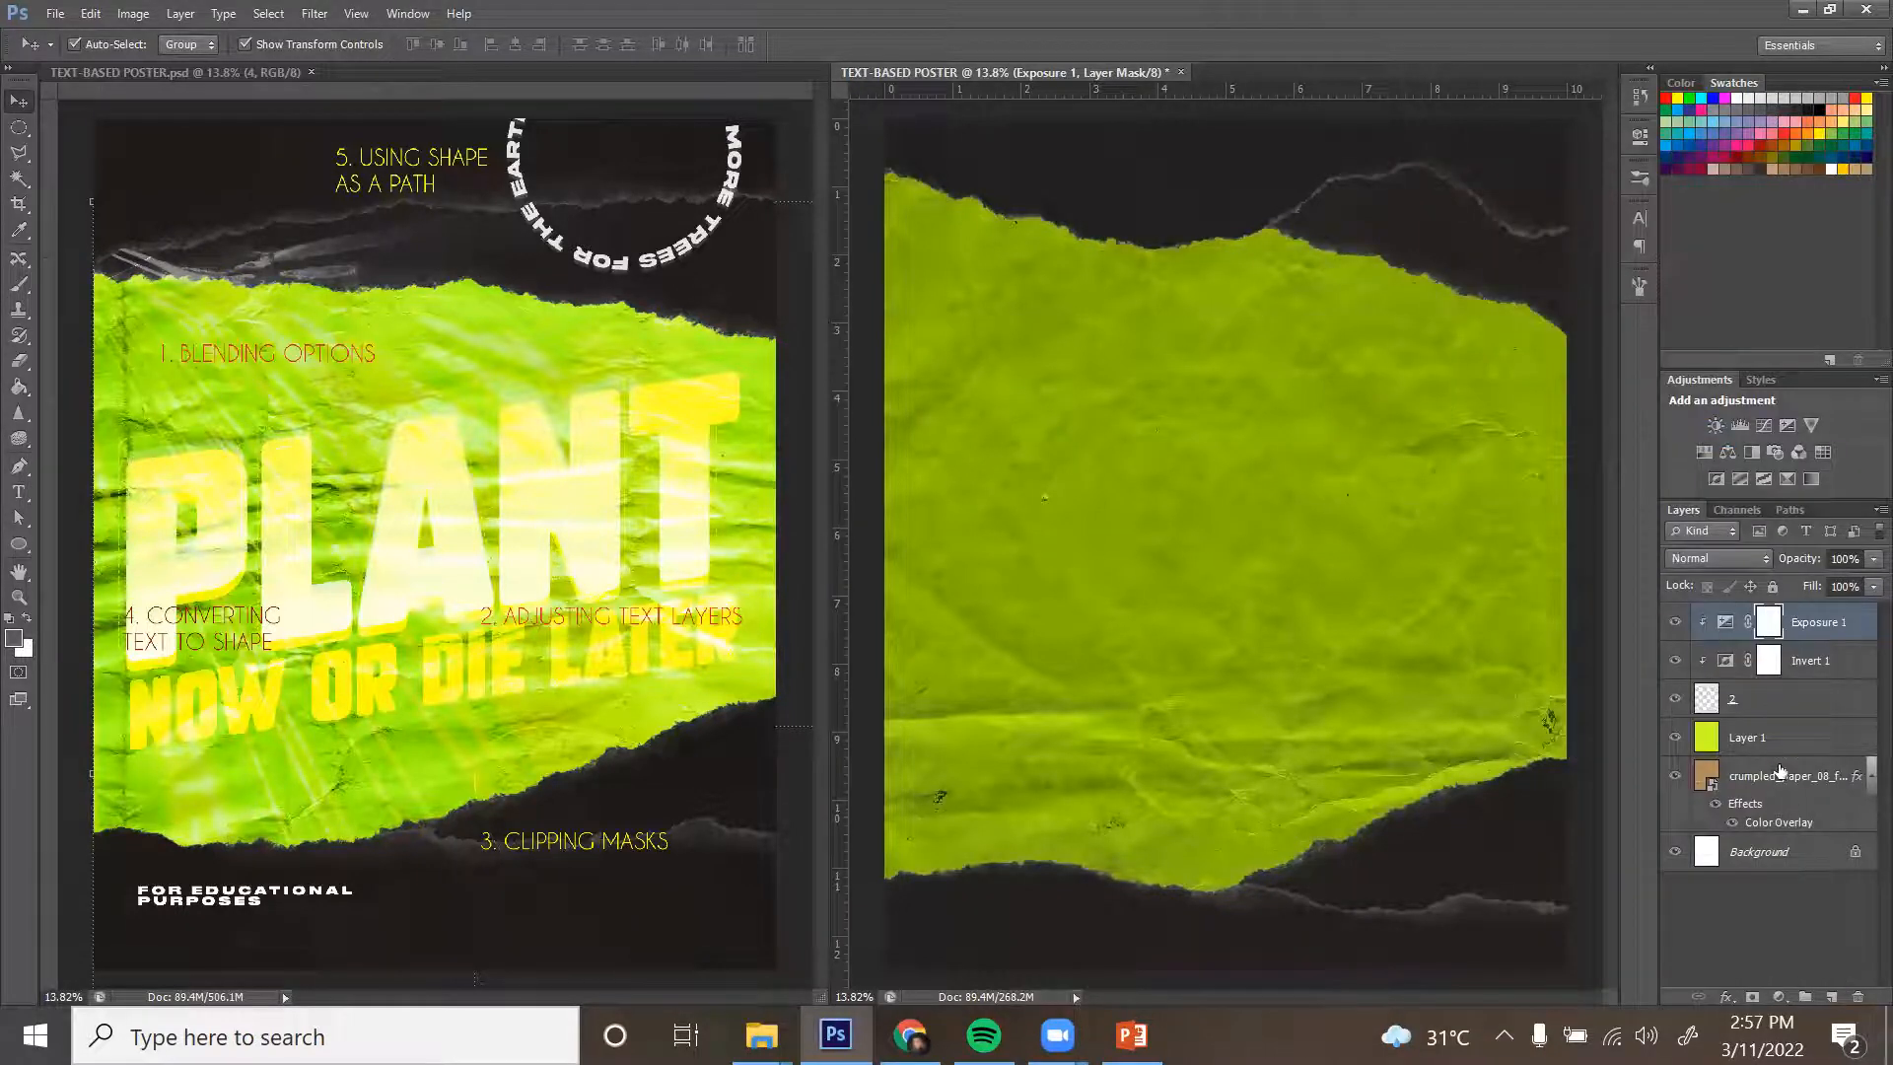
Add a Brightness/Contrast adjustment layer with contrast 20 above the merged ripped-paper layer and clip it to that layer.
{"action": "left_click", "coordinate": [1775, 698]}
{"action": "left_click", "coordinate": [1780, 997]}
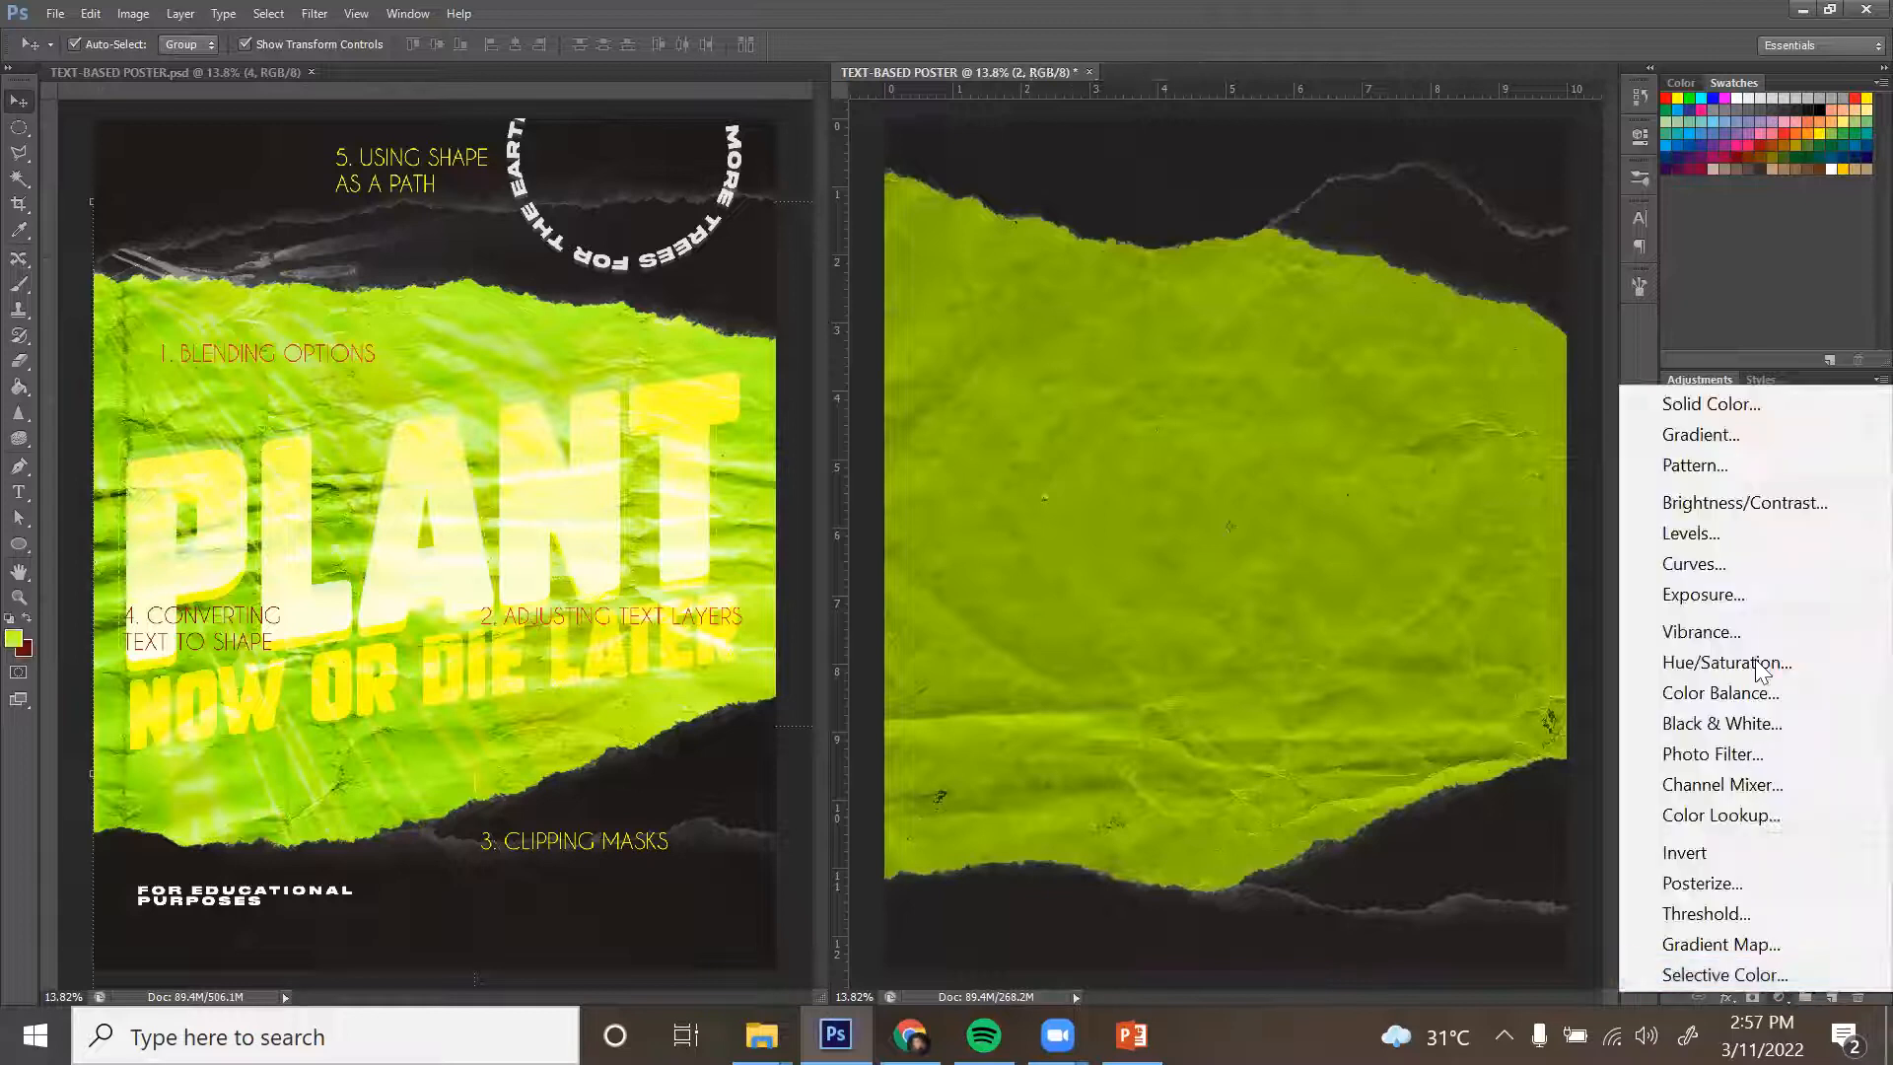
{"action": "left_click", "coordinate": [1731, 501]}
{"action": "mouse_move", "coordinate": [1472, 278]}
{"action": "left_mouse_down"}
{"action": "mouse_move", "coordinate": [1529, 278]}
{"action": "mouse_move", "coordinate": [1434, 270]}
{"action": "mouse_move", "coordinate": [1493, 255]}
{"action": "left_mouse_up"}
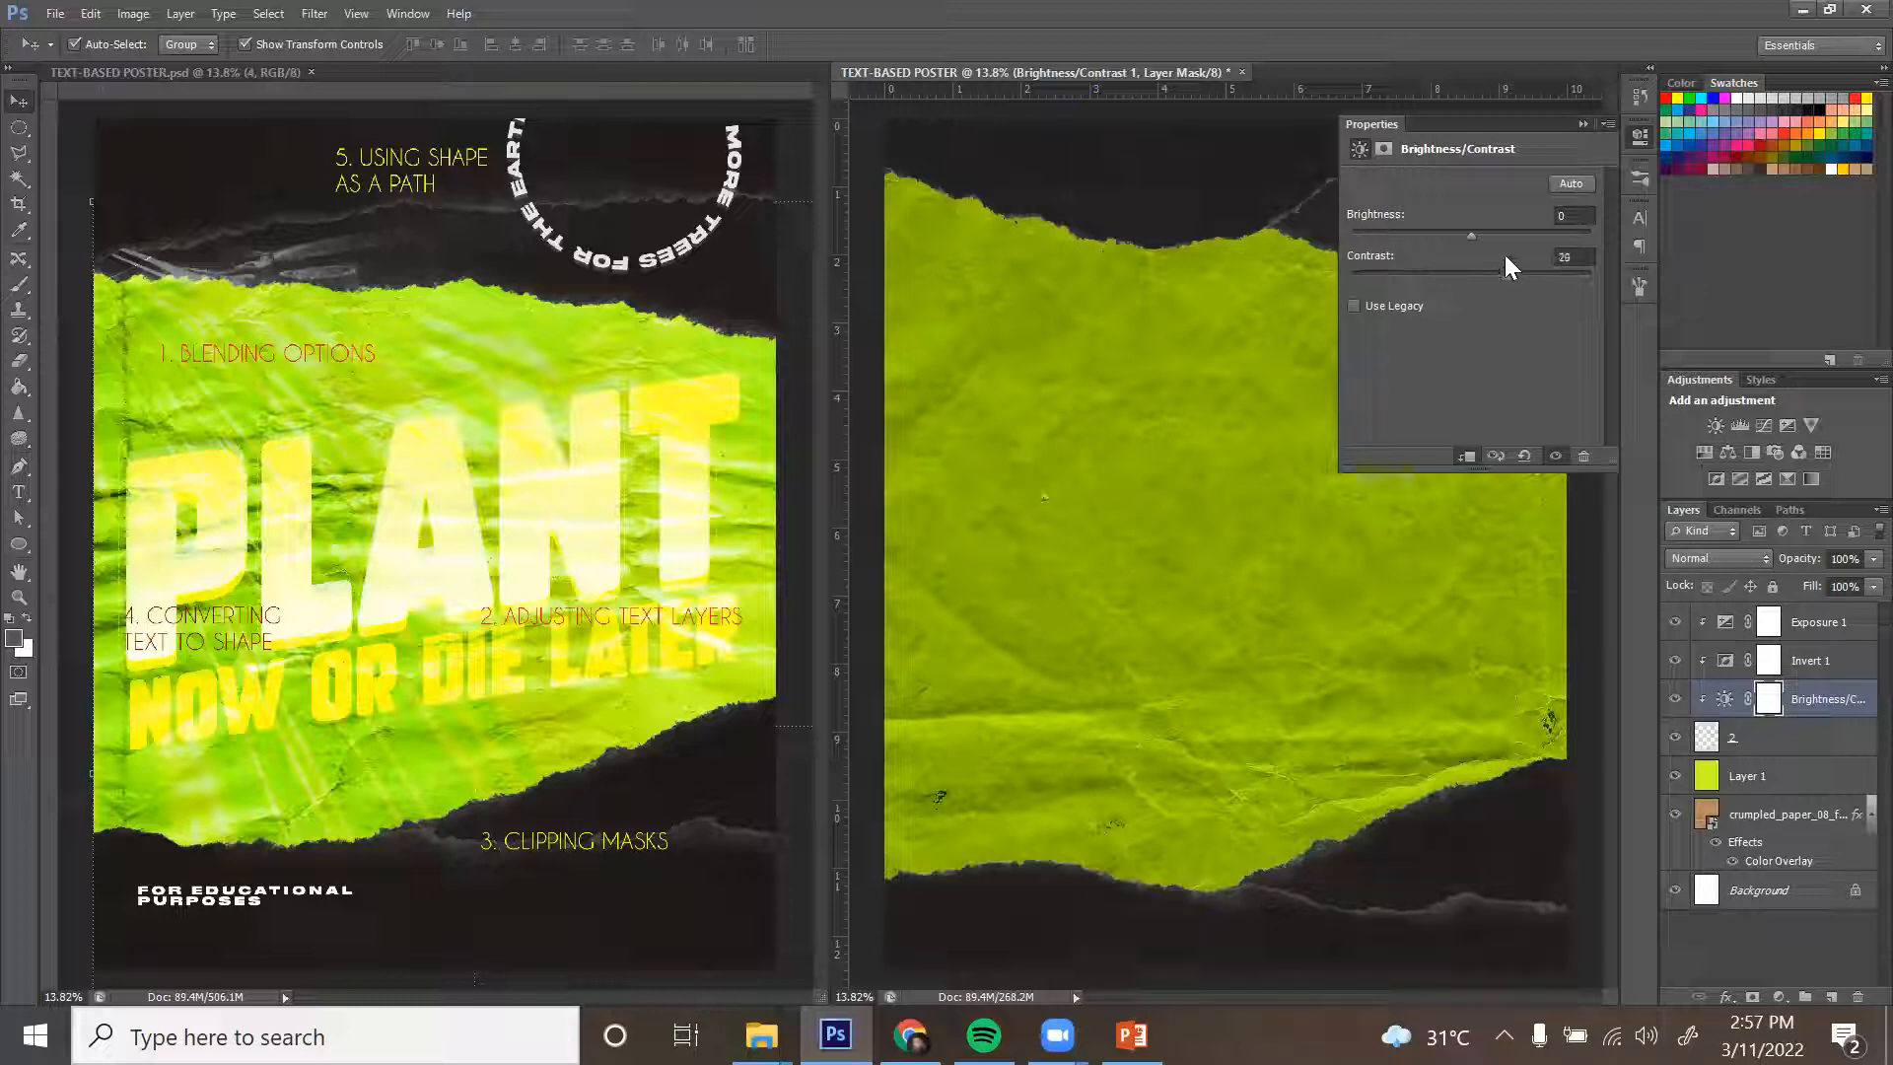
{"action": "left_click", "coordinate": [1584, 118]}
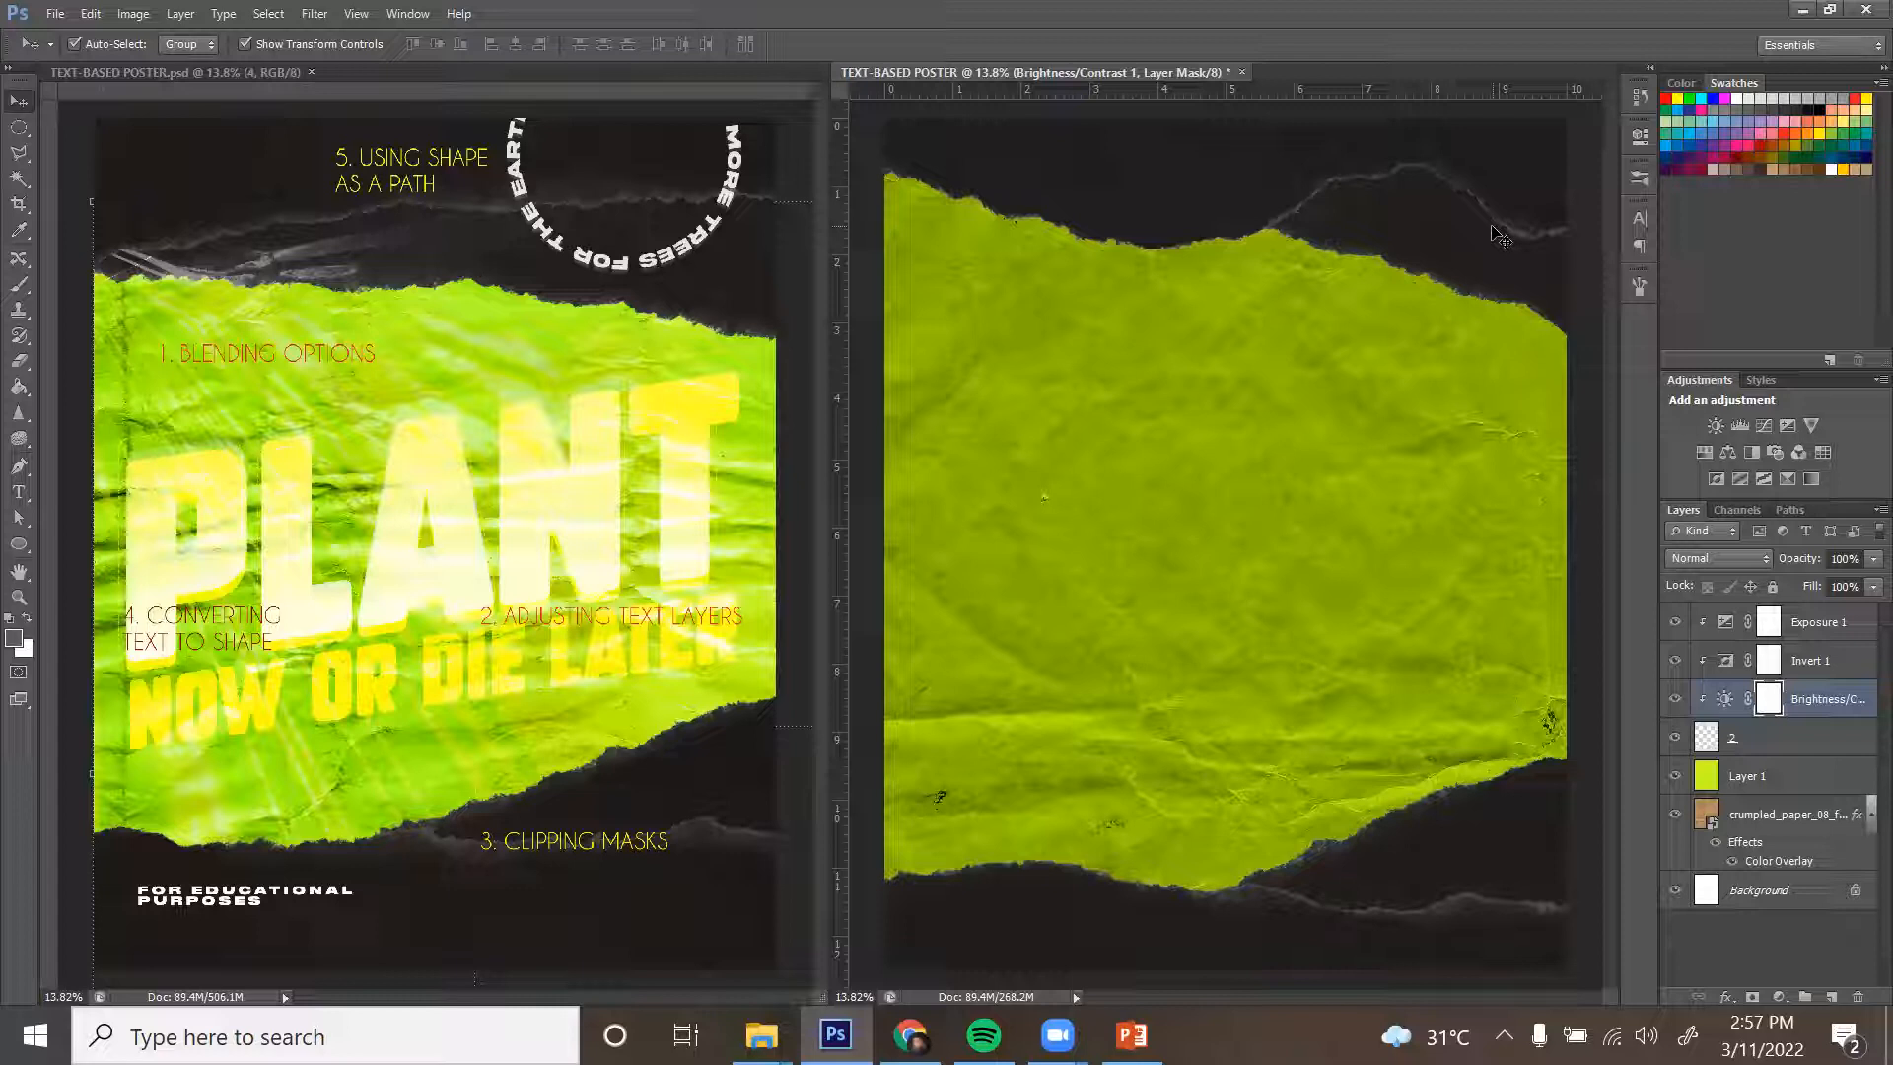
{"action": "left_click", "coordinate": [1808, 632]}
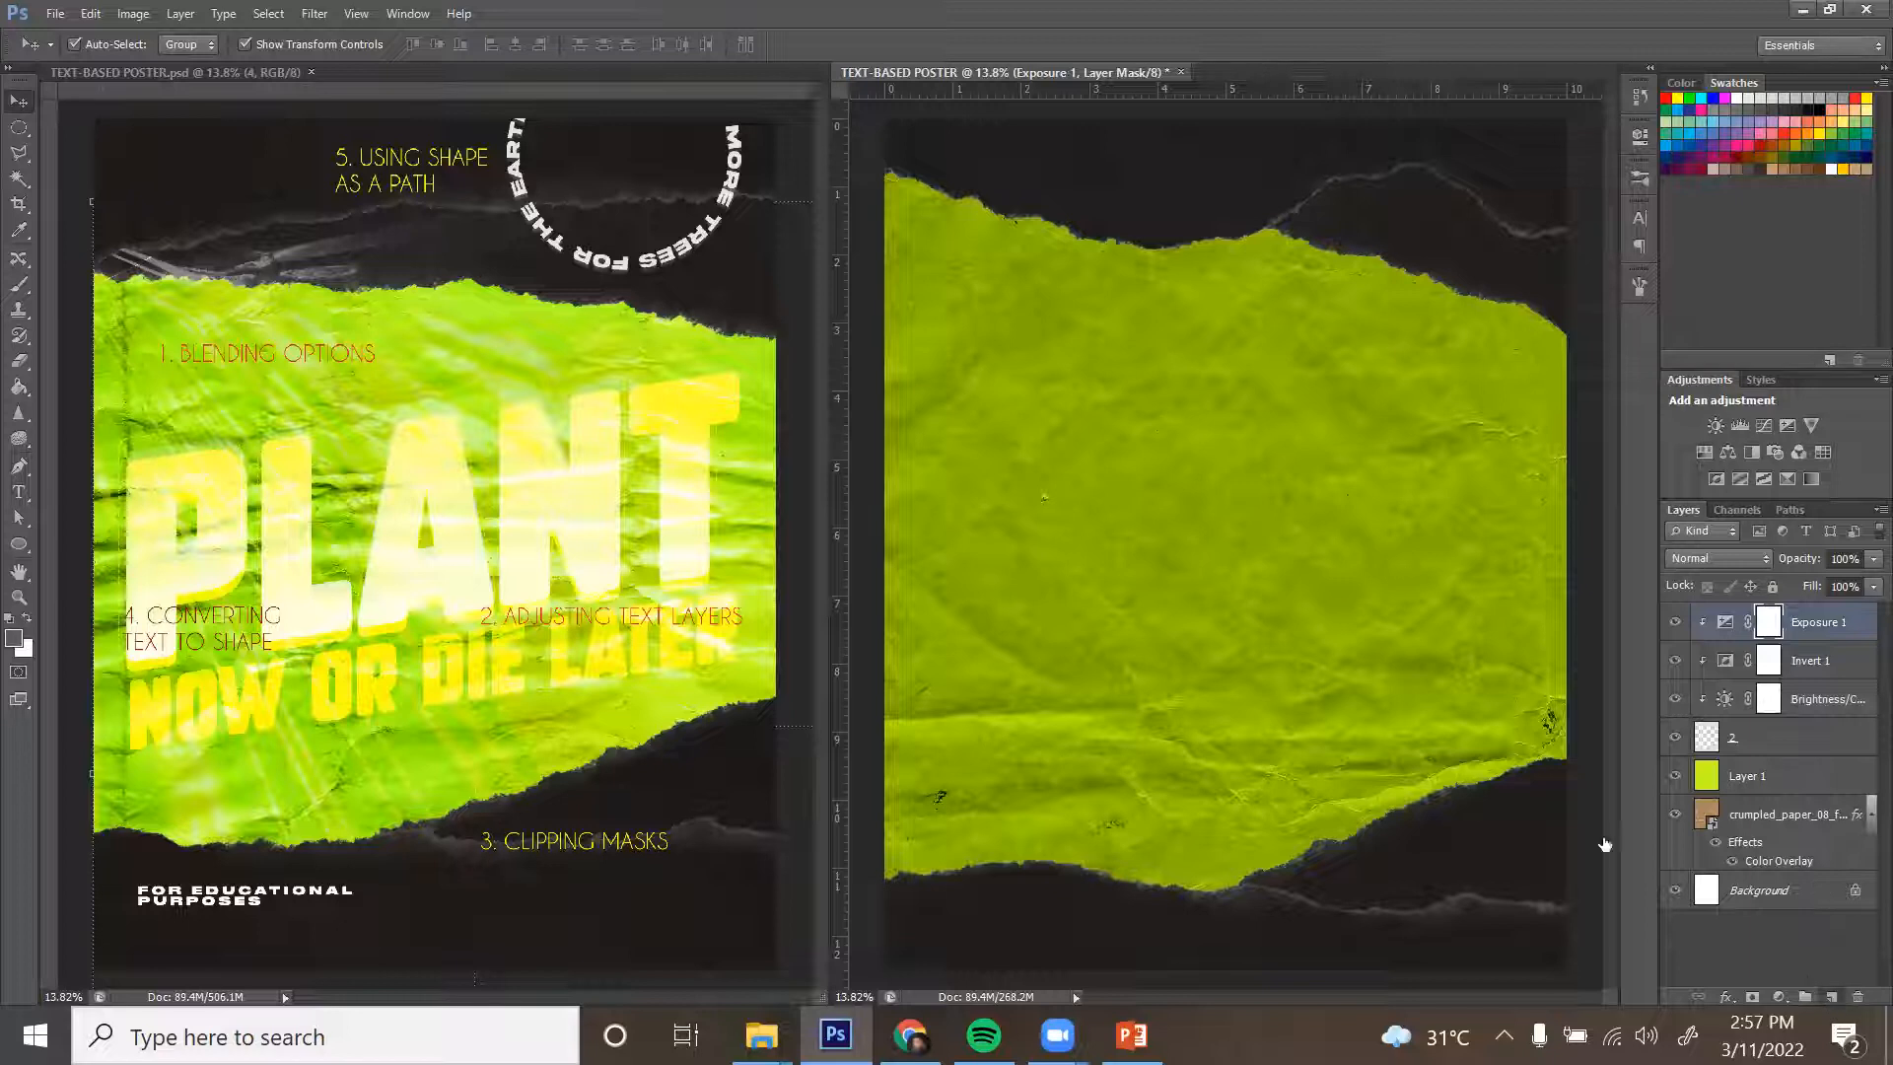
{"action": "left_click", "coordinate": [1831, 1002]}
{"action": "key", "text": "t"}
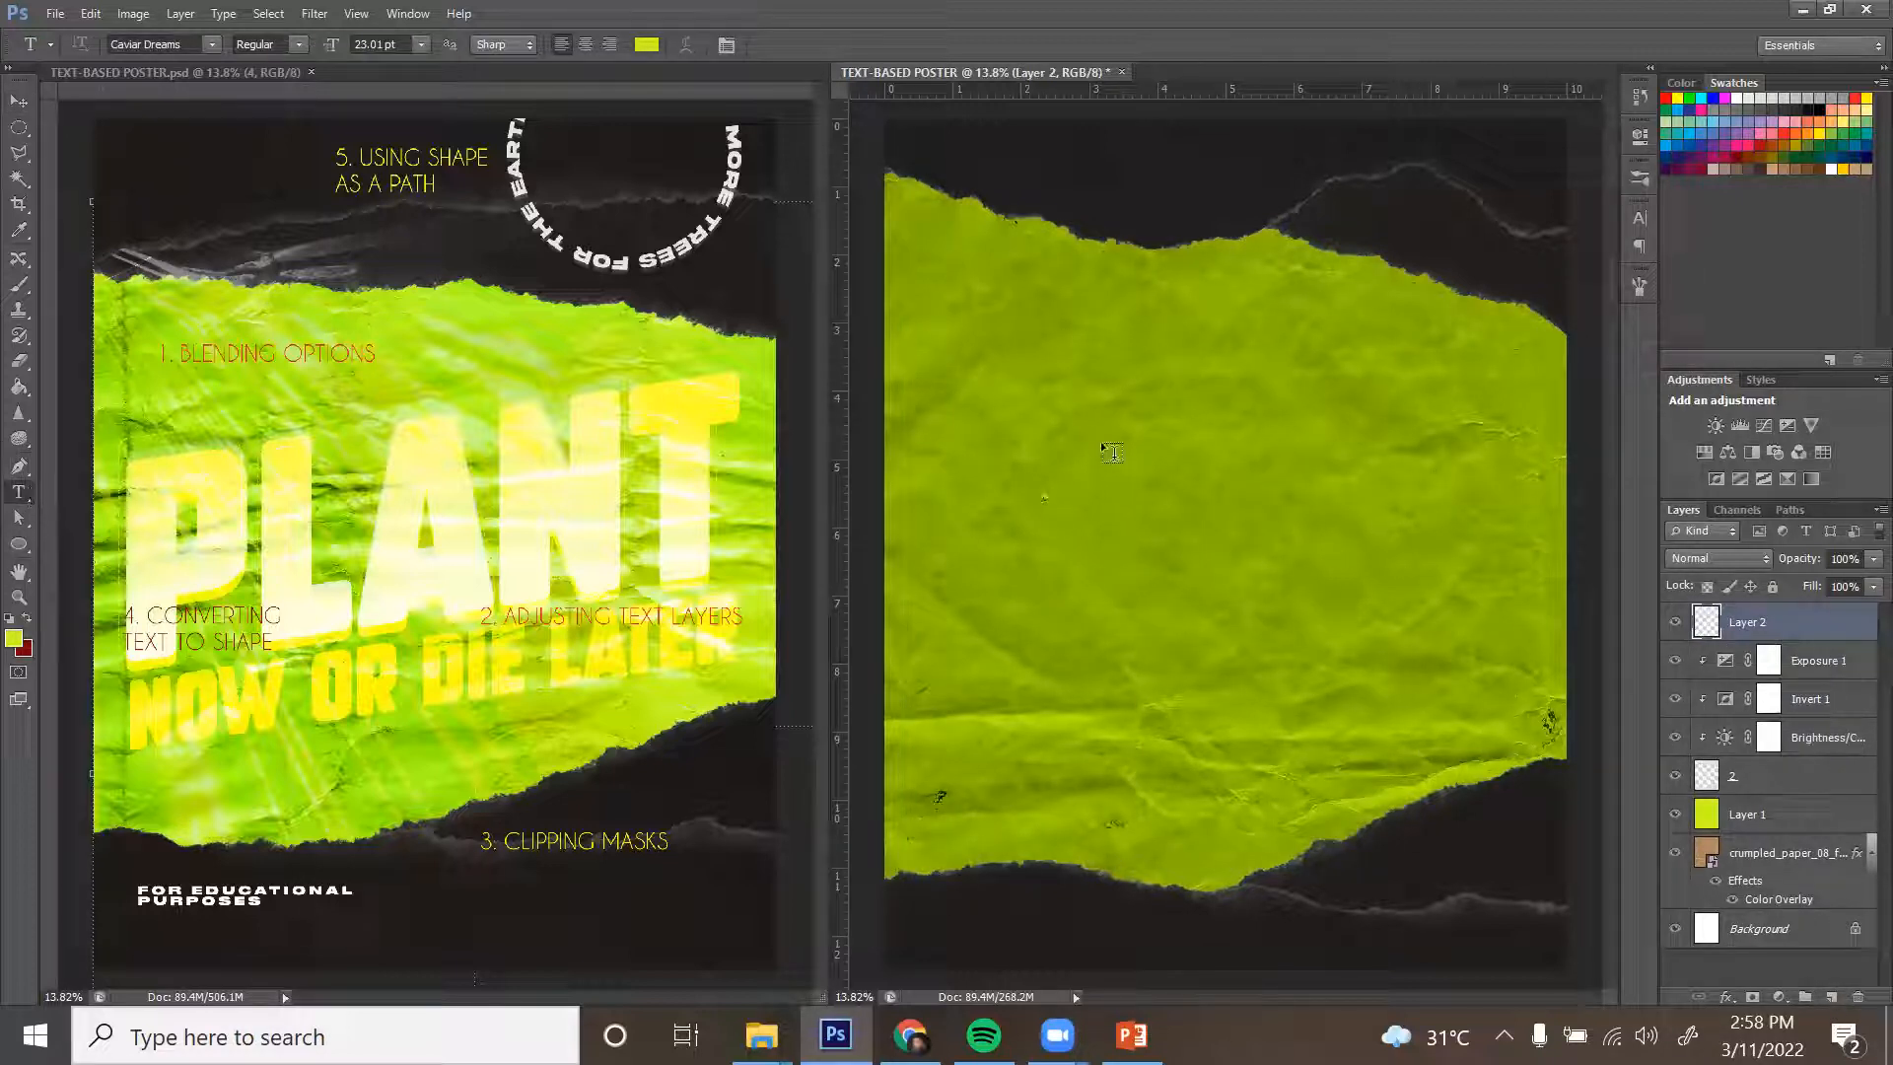
{"action": "left_click", "coordinate": [1036, 460]}
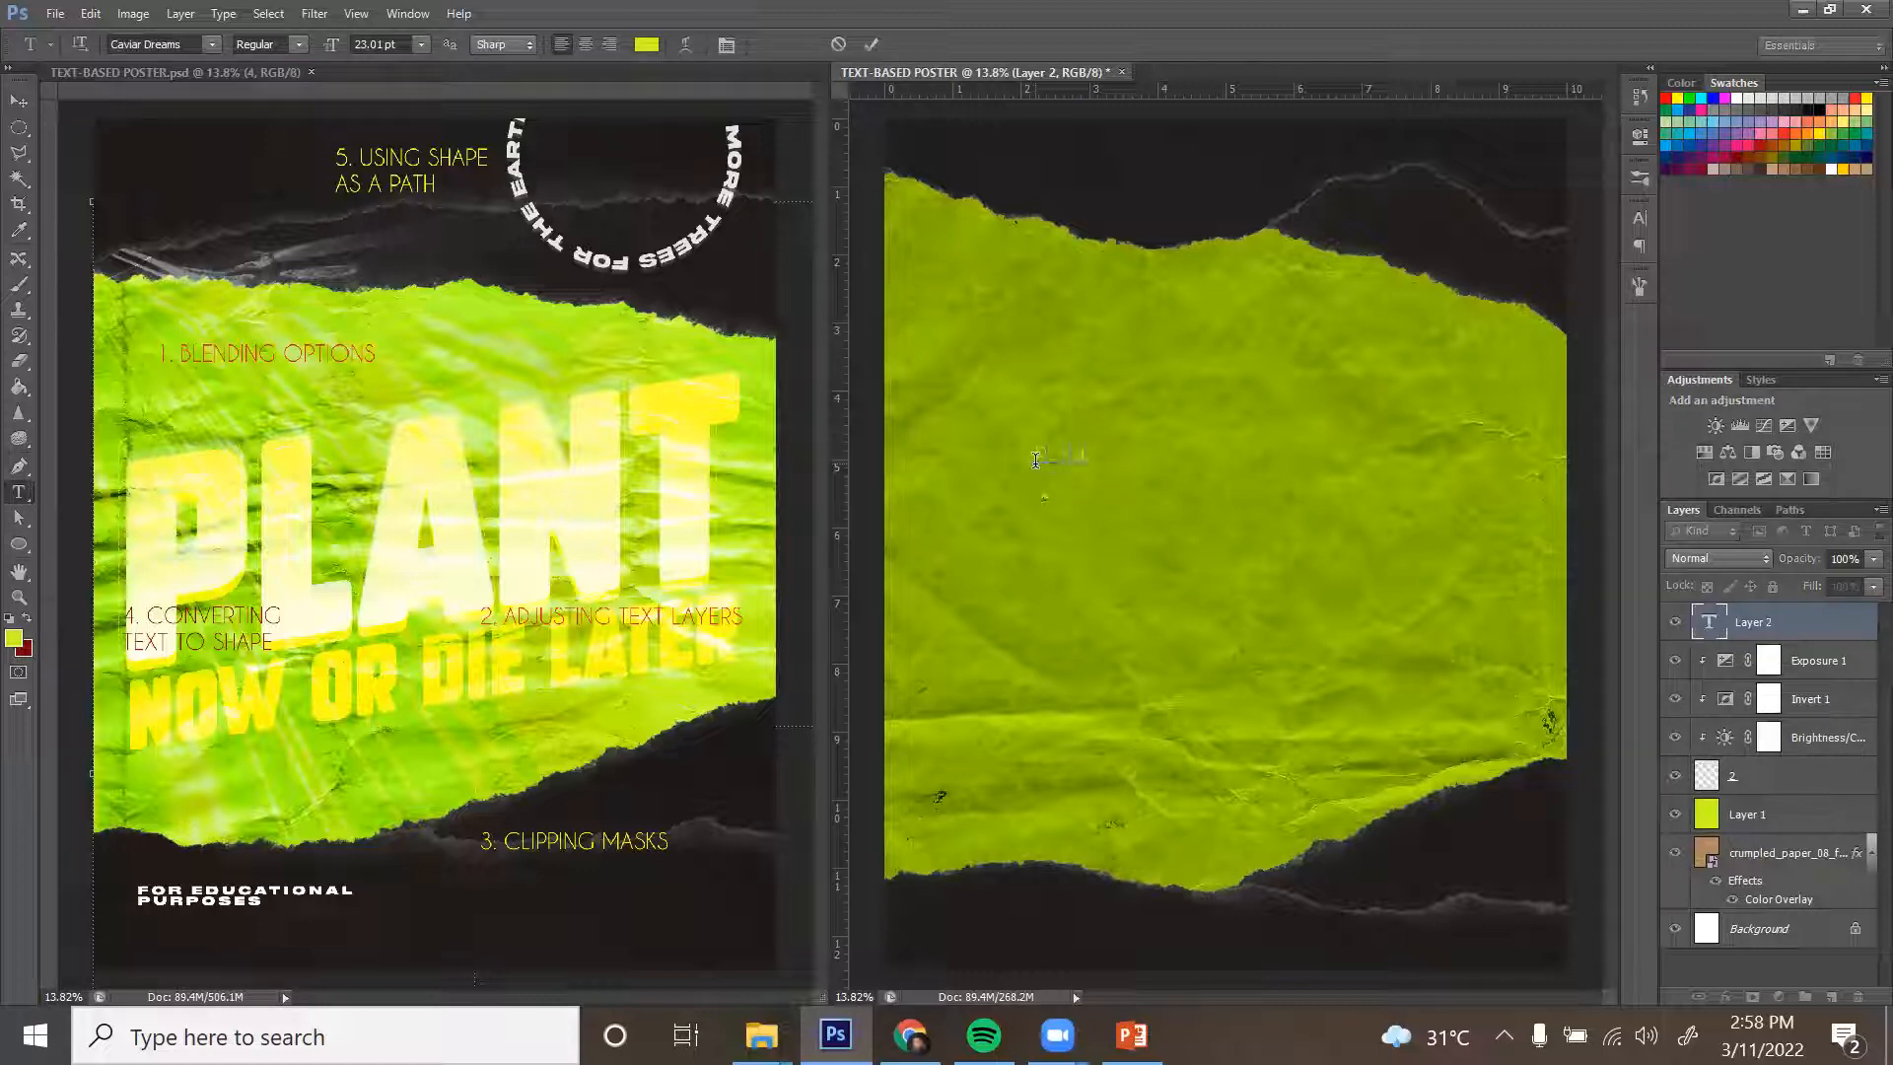
{"action": "type", "text": "PLANT"}
{"action": "key", "text": "ctrl+a"}
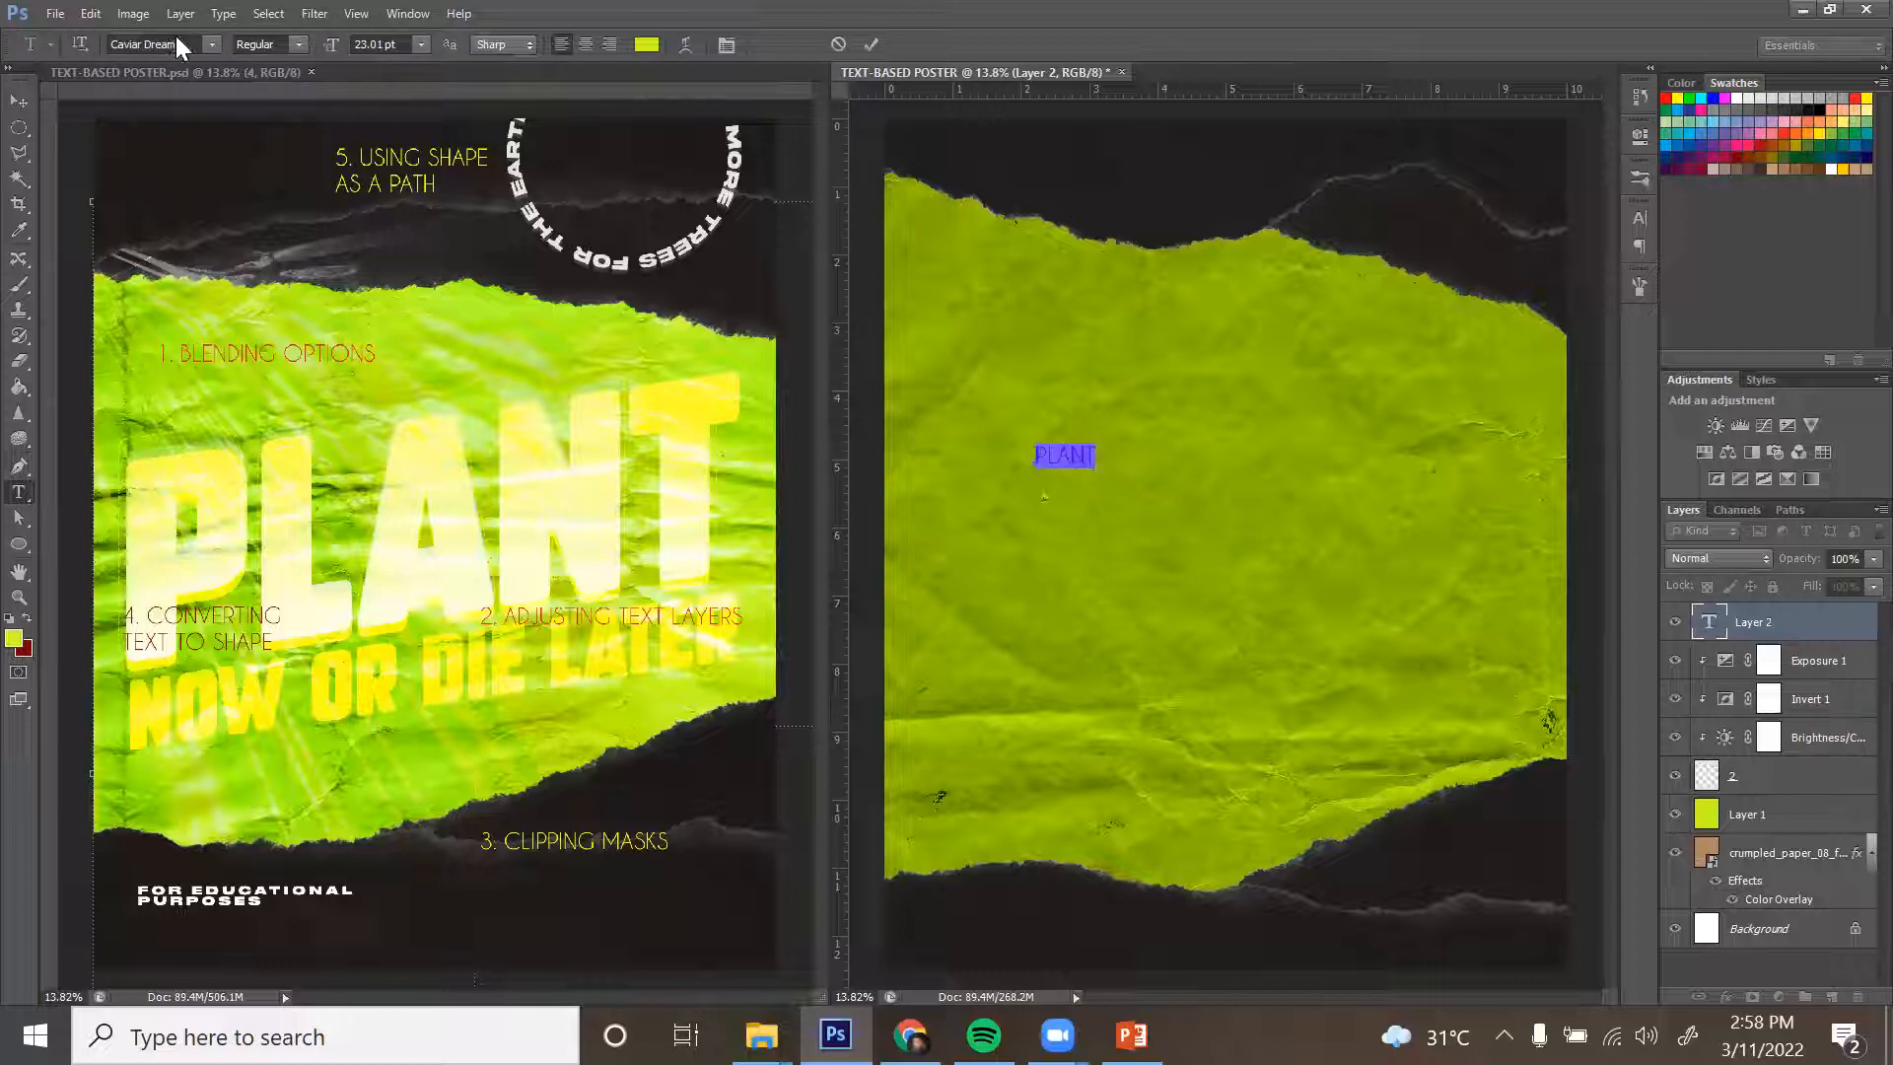
{"action": "left_click", "coordinate": [211, 44]}
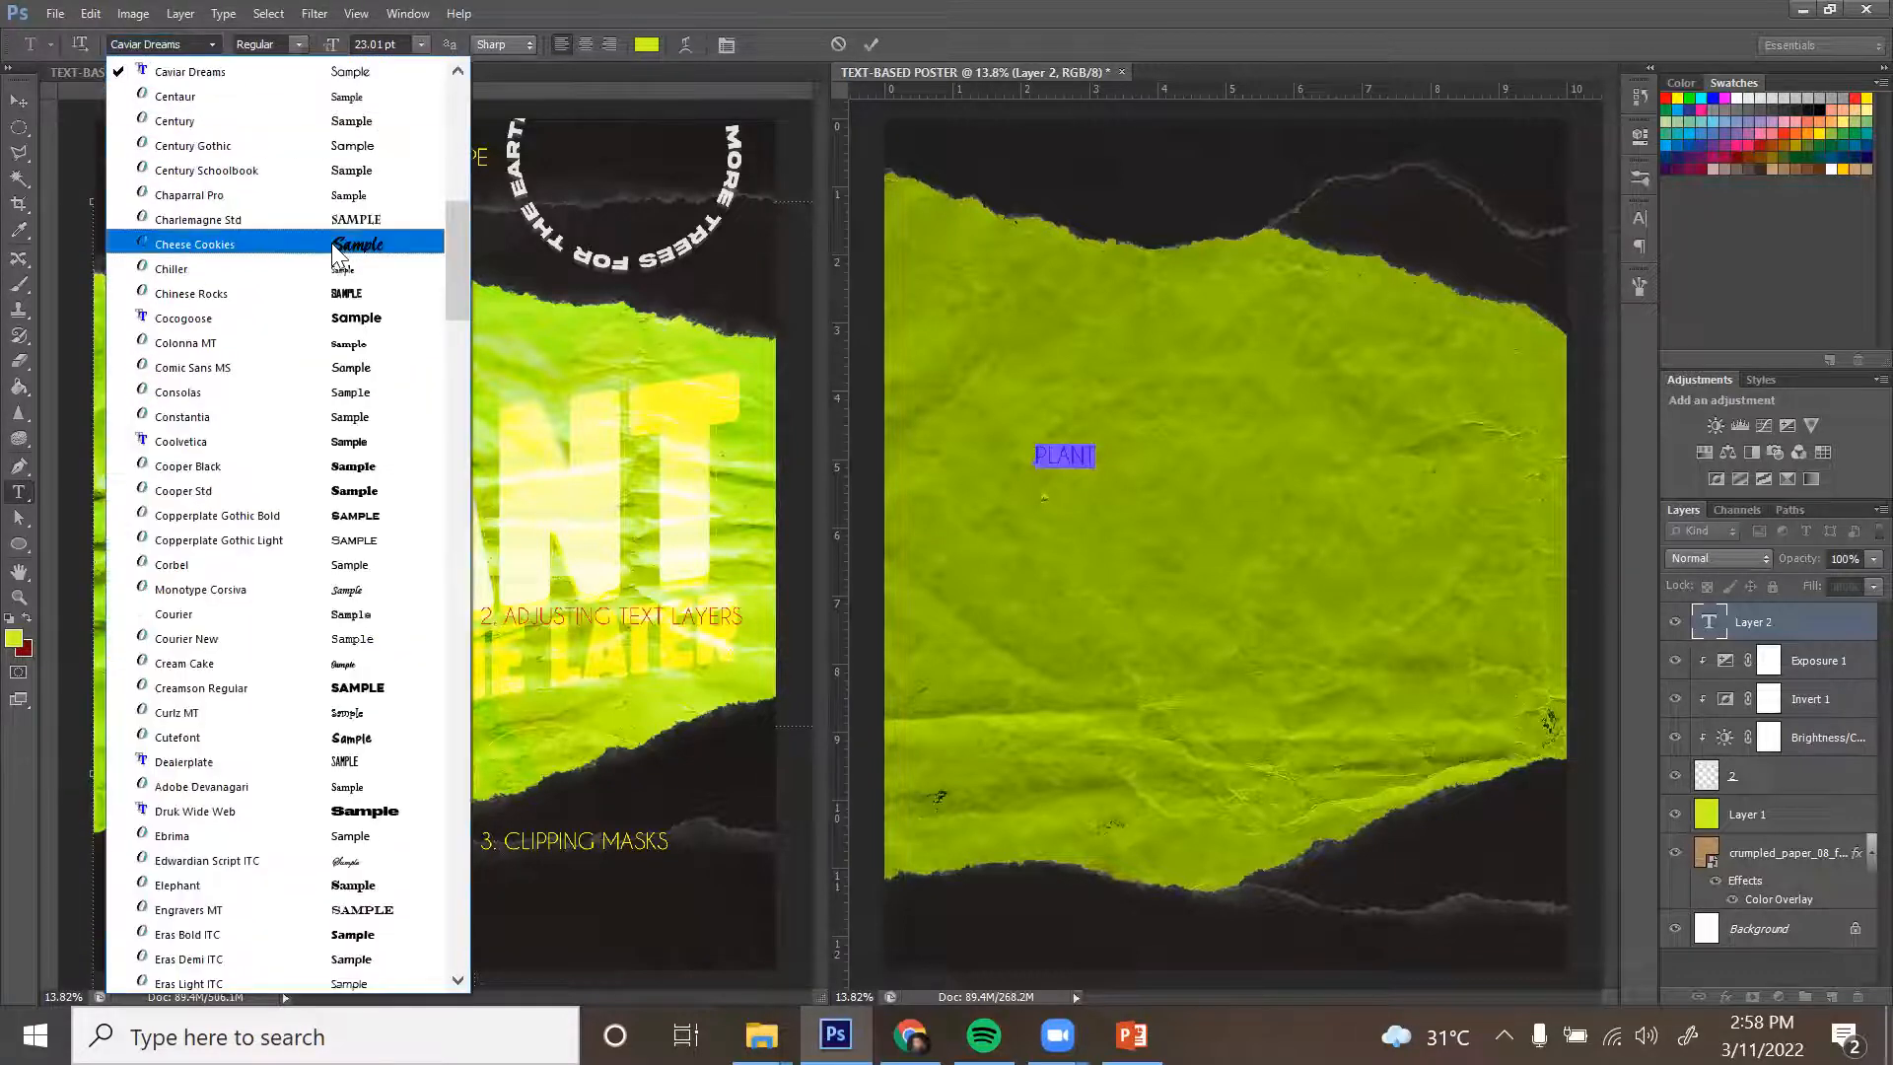
{"action": "scroll", "coordinate": [371, 296], "scroll_direction": "down", "scroll_amount": 4}
{"action": "left_click_drag", "start_coordinate": [453, 272], "coordinate": [454, 658]}
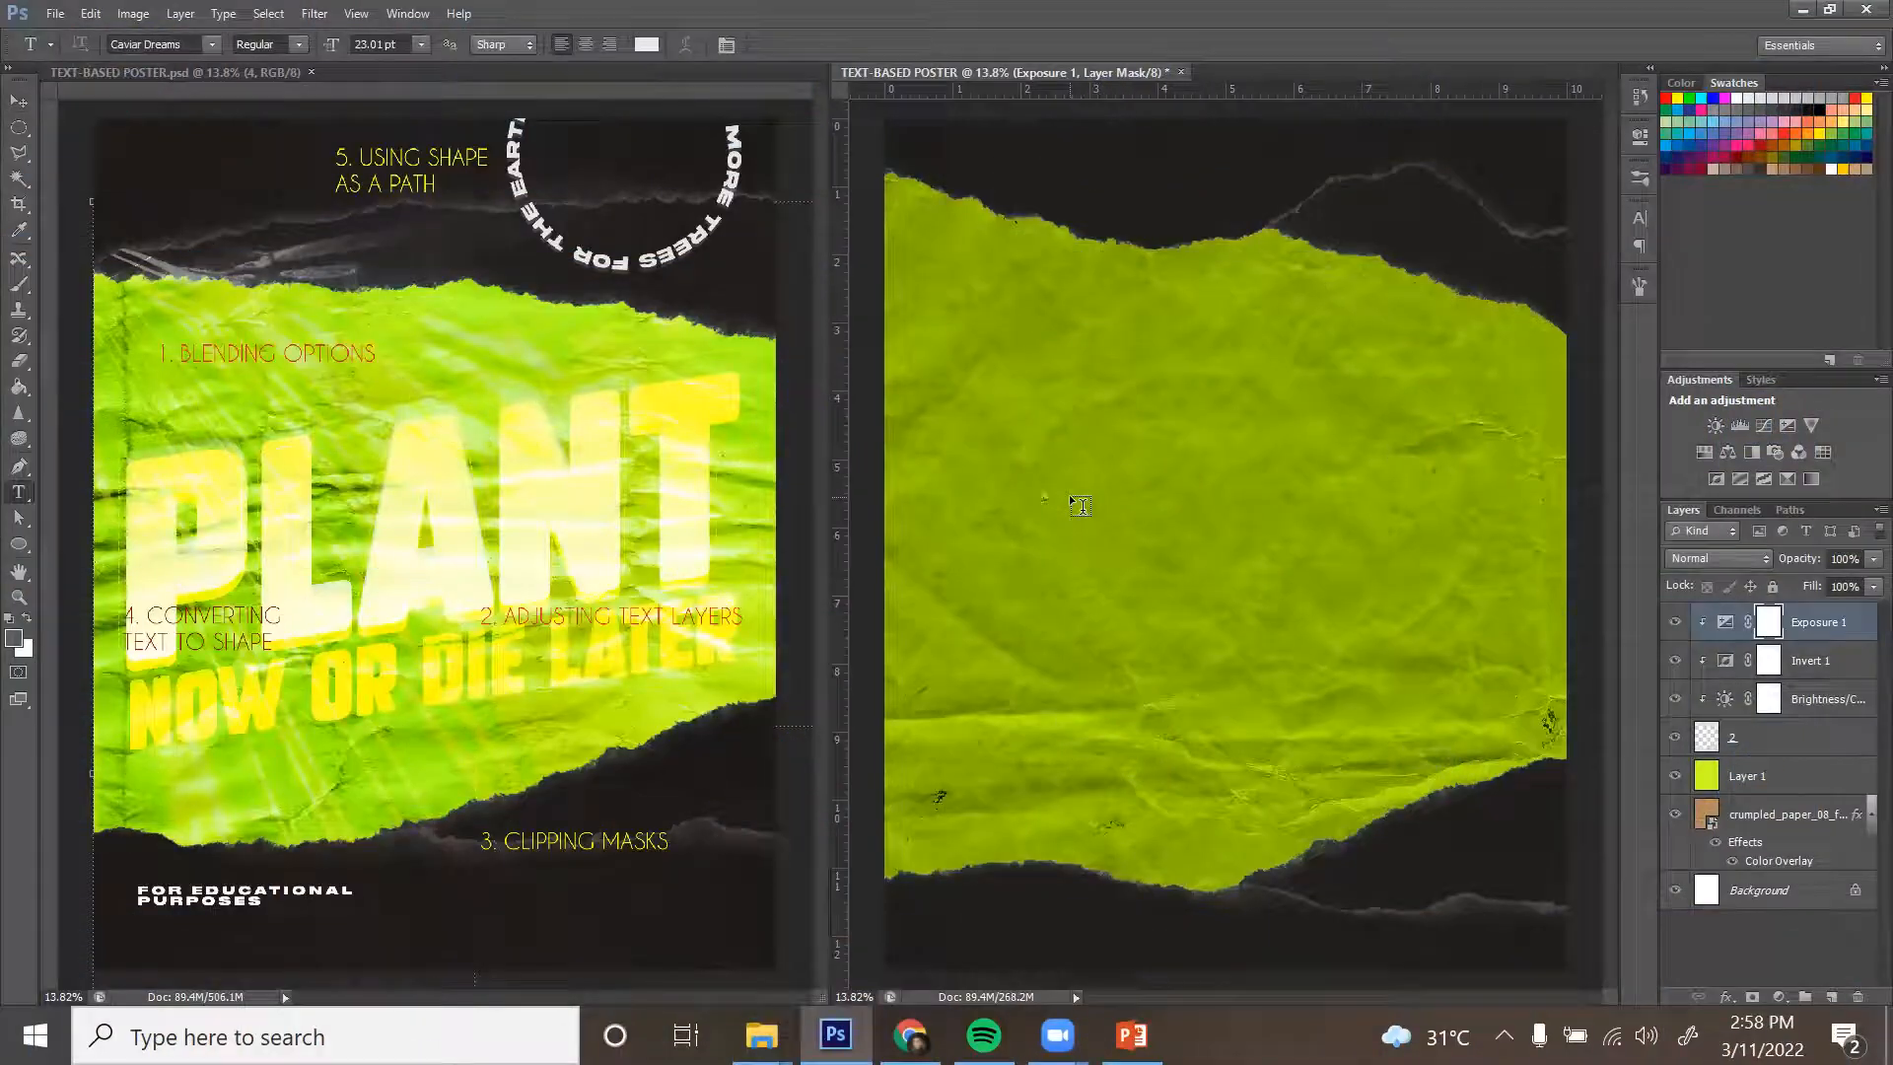
Add the text PLANT above the Exposure adjustment in Subtle Curves at 185.01 pt and move it to the middle of the green paper.
{"action": "left_click", "coordinate": [1069, 494]}
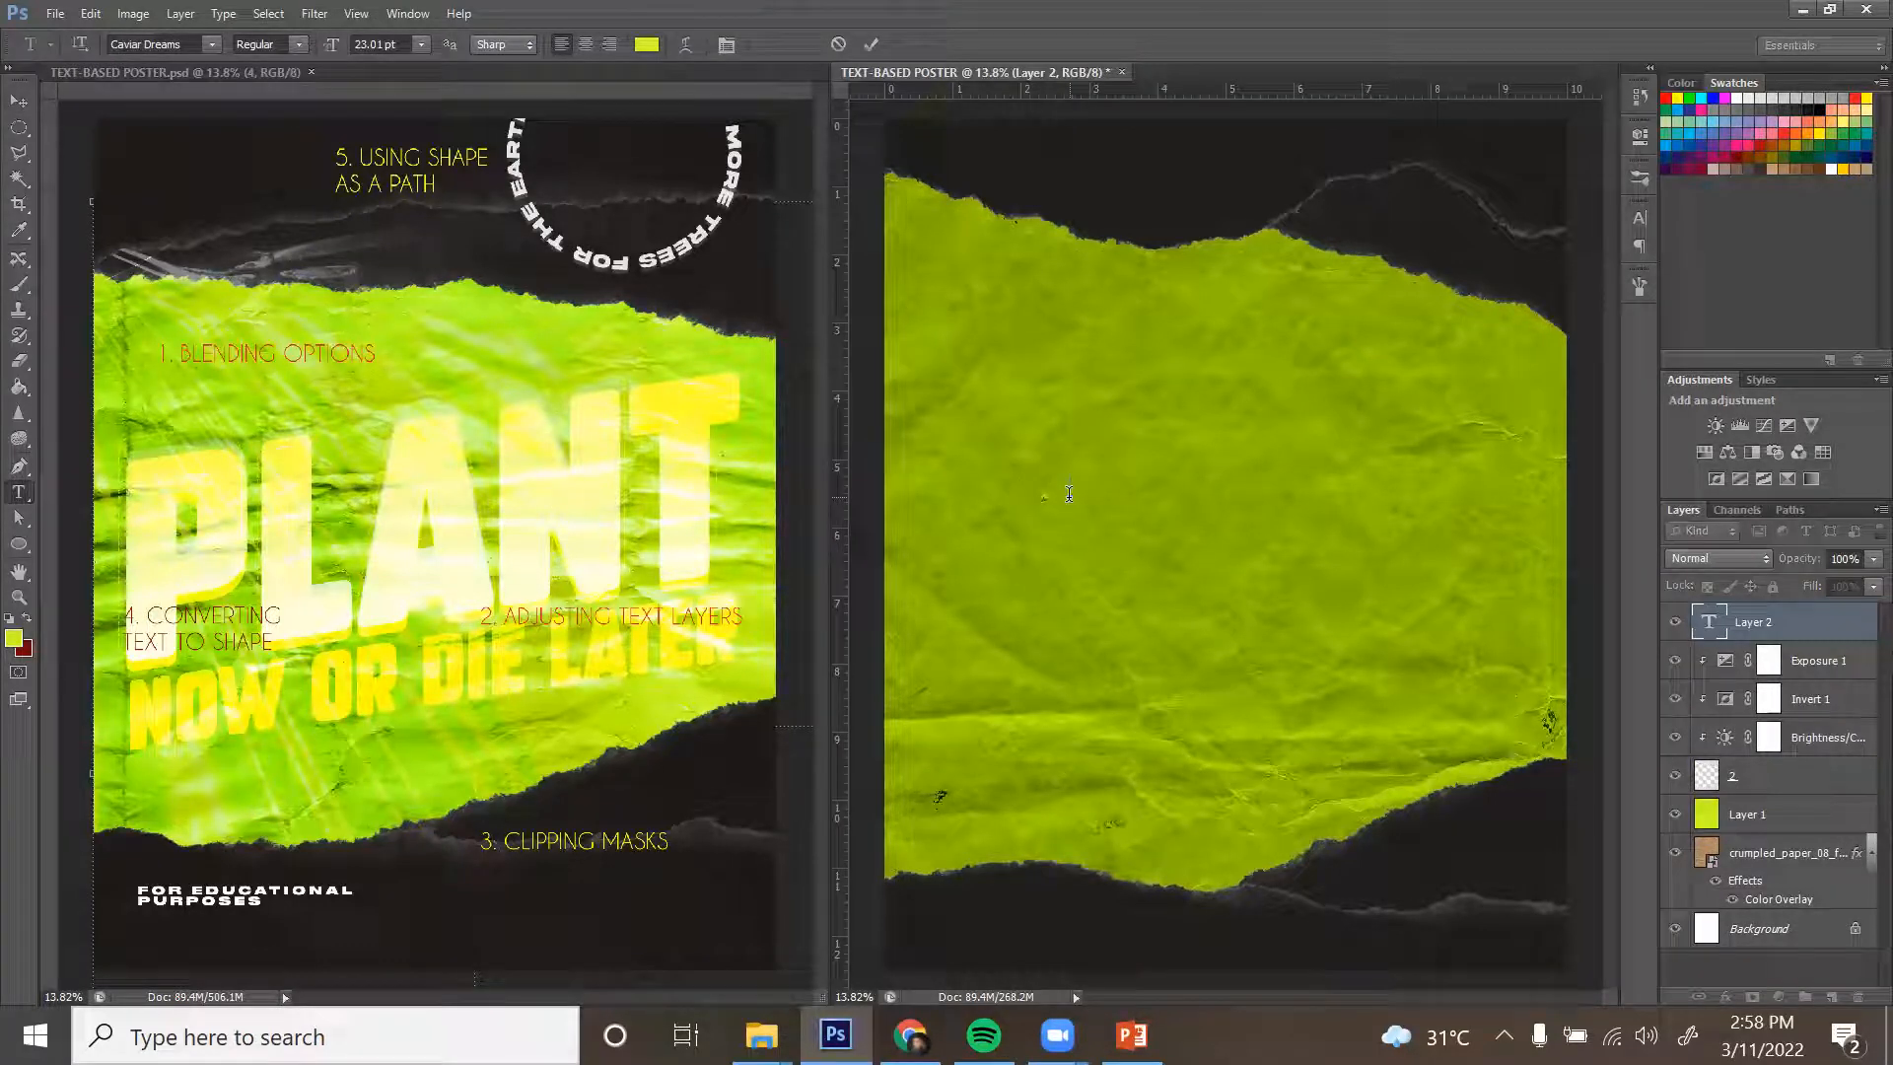
{"action": "key", "text": "ctrl+a"}
{"action": "left_click", "coordinate": [179, 43]}
{"action": "left_click", "coordinate": [180, 44]}
{"action": "type", "text": "su"}
{"action": "key", "text": "Return"}
{"action": "left_click_drag", "start_coordinate": [323, 57], "coordinate": [490, 89]}
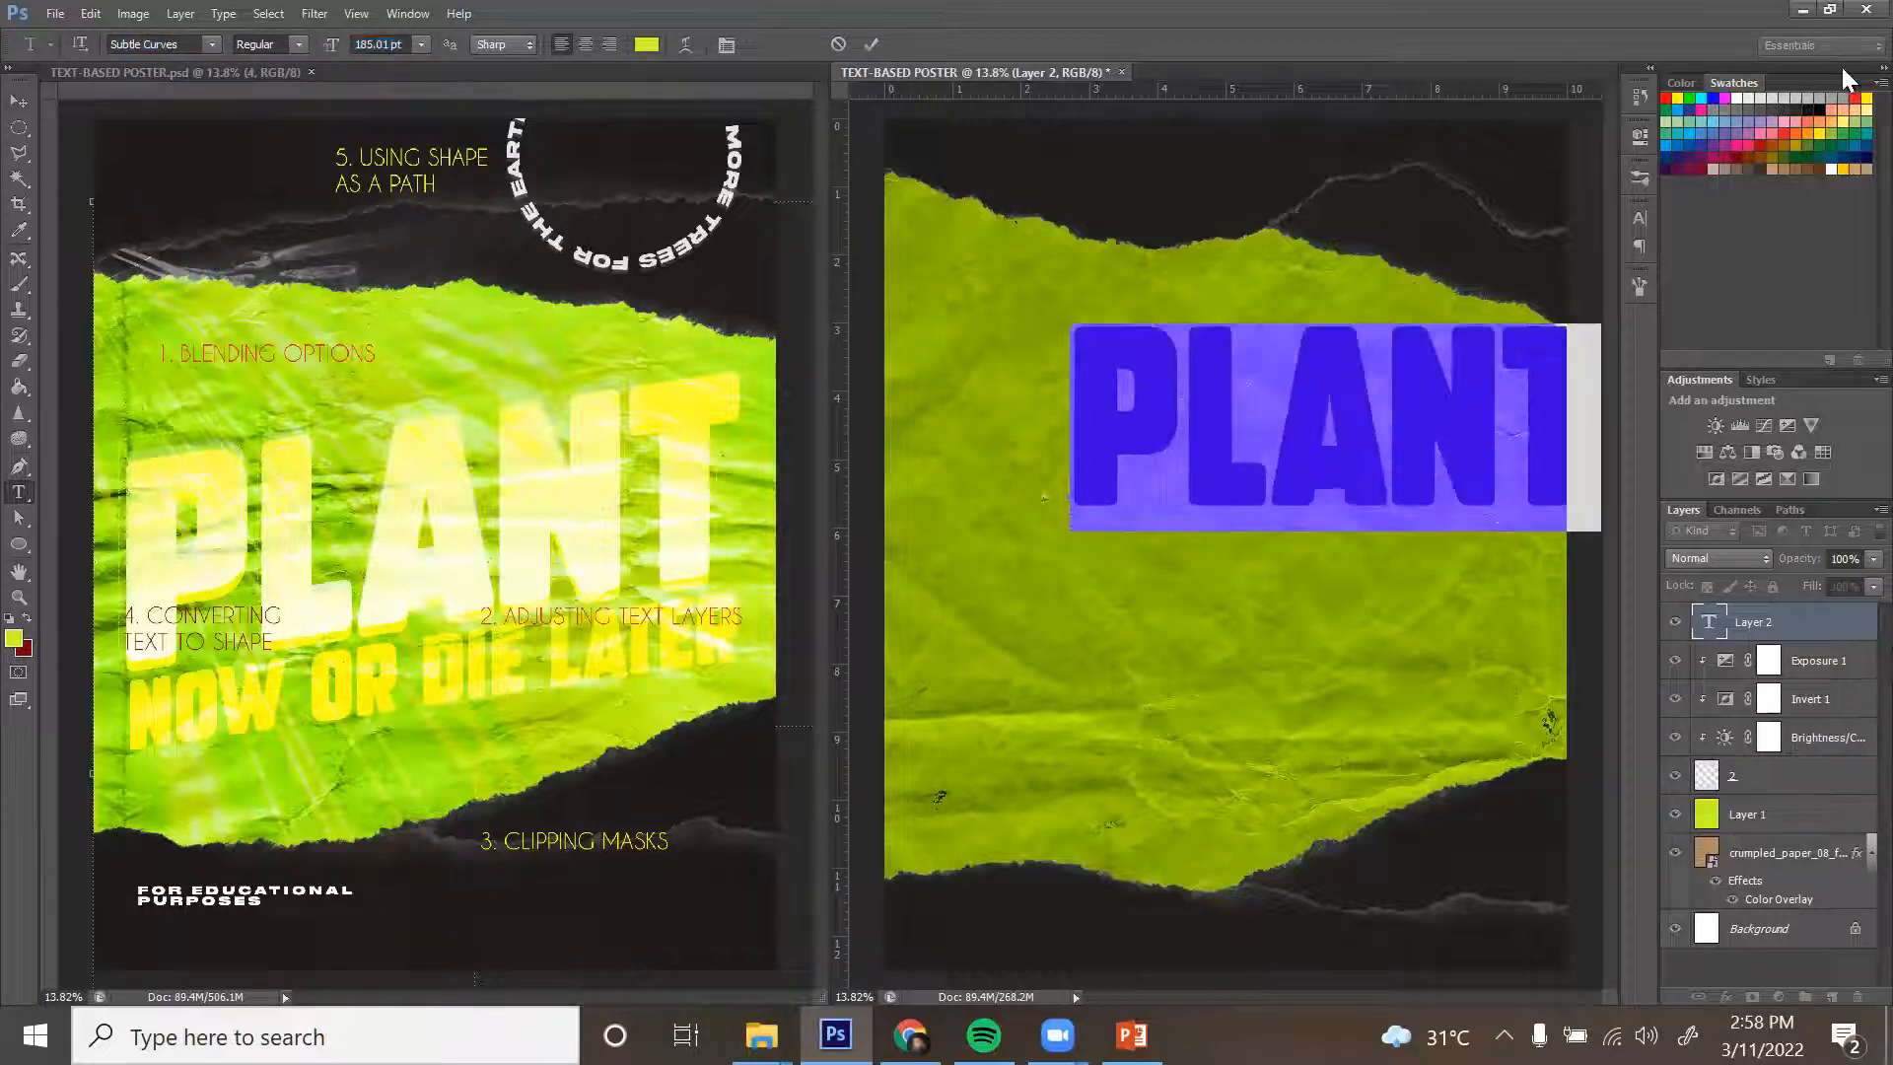
{"action": "left_click", "coordinate": [24, 95]}
{"action": "left_click_drag", "start_coordinate": [1544, 428], "coordinate": [1450, 548]}
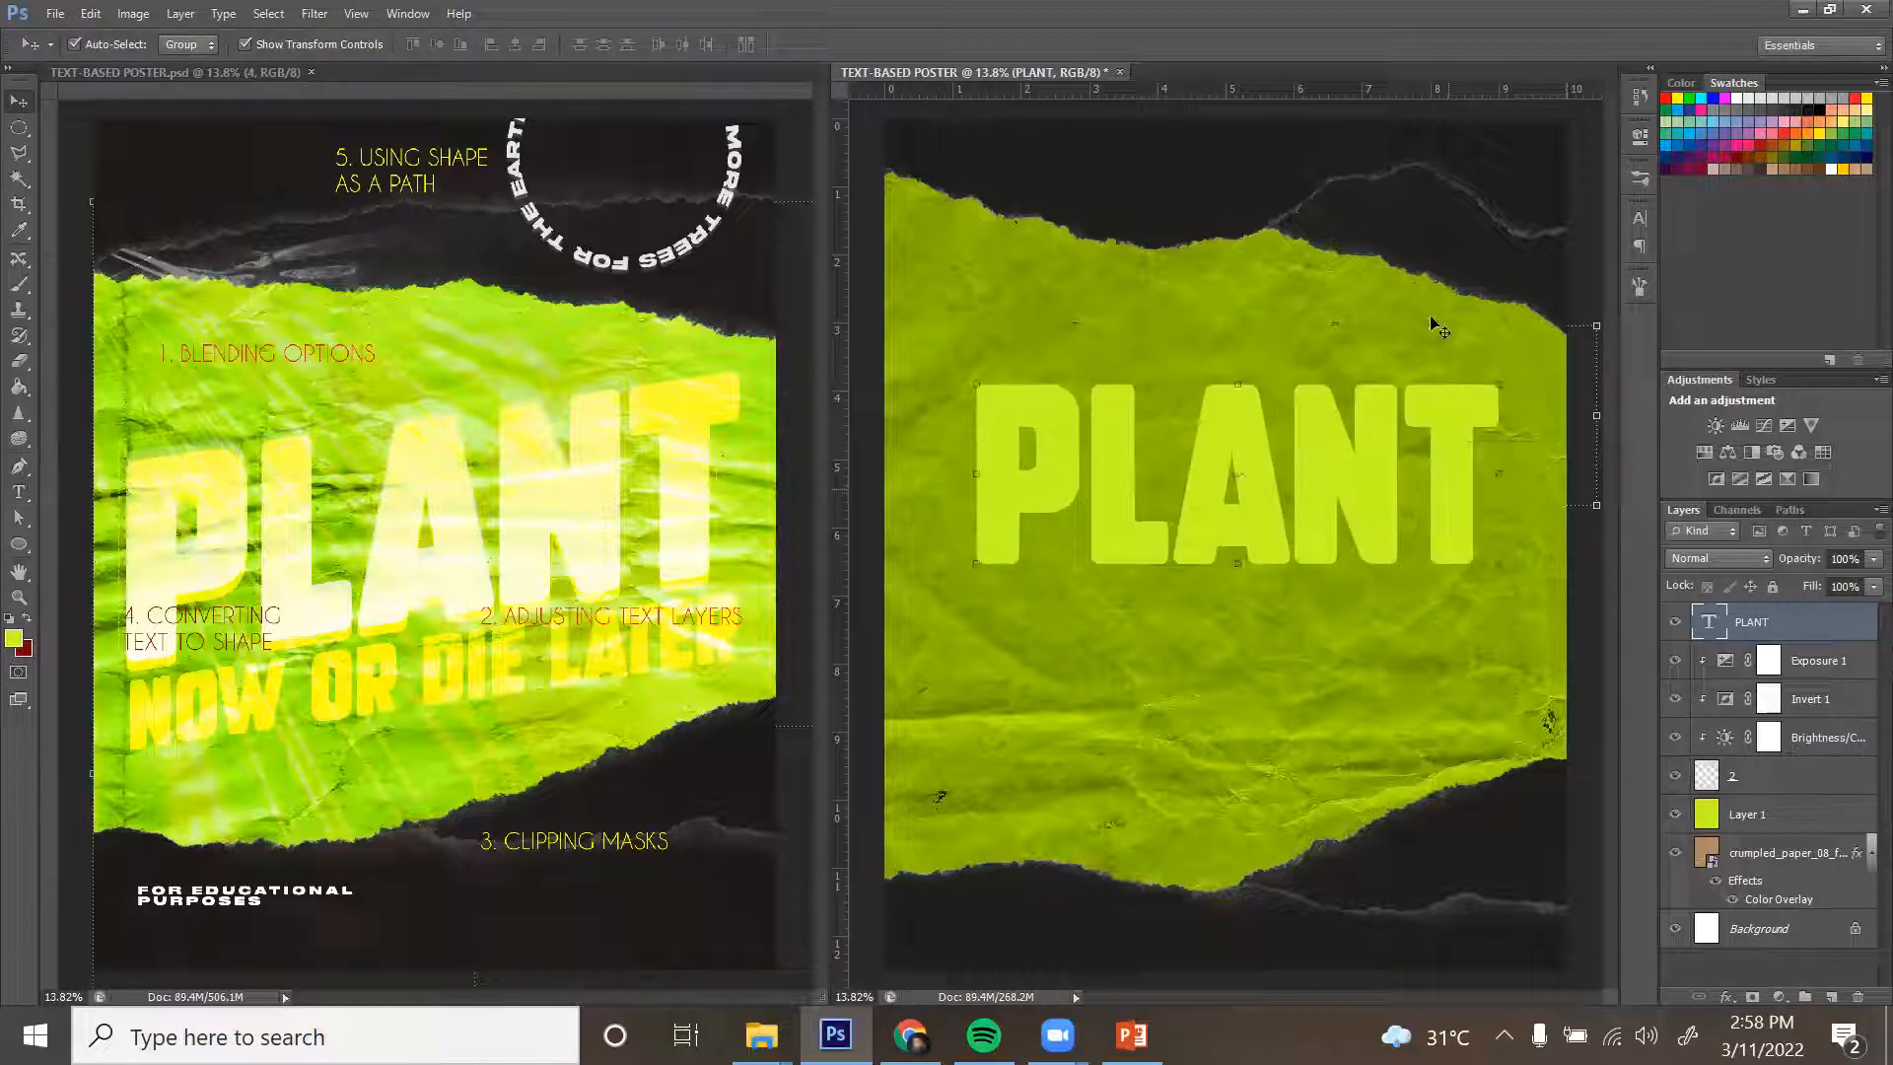
Change the PLANT text colour to white.
{"action": "key", "text": "t"}
{"action": "left_click", "coordinate": [1270, 507]}
{"action": "key", "text": "ctrl+a"}
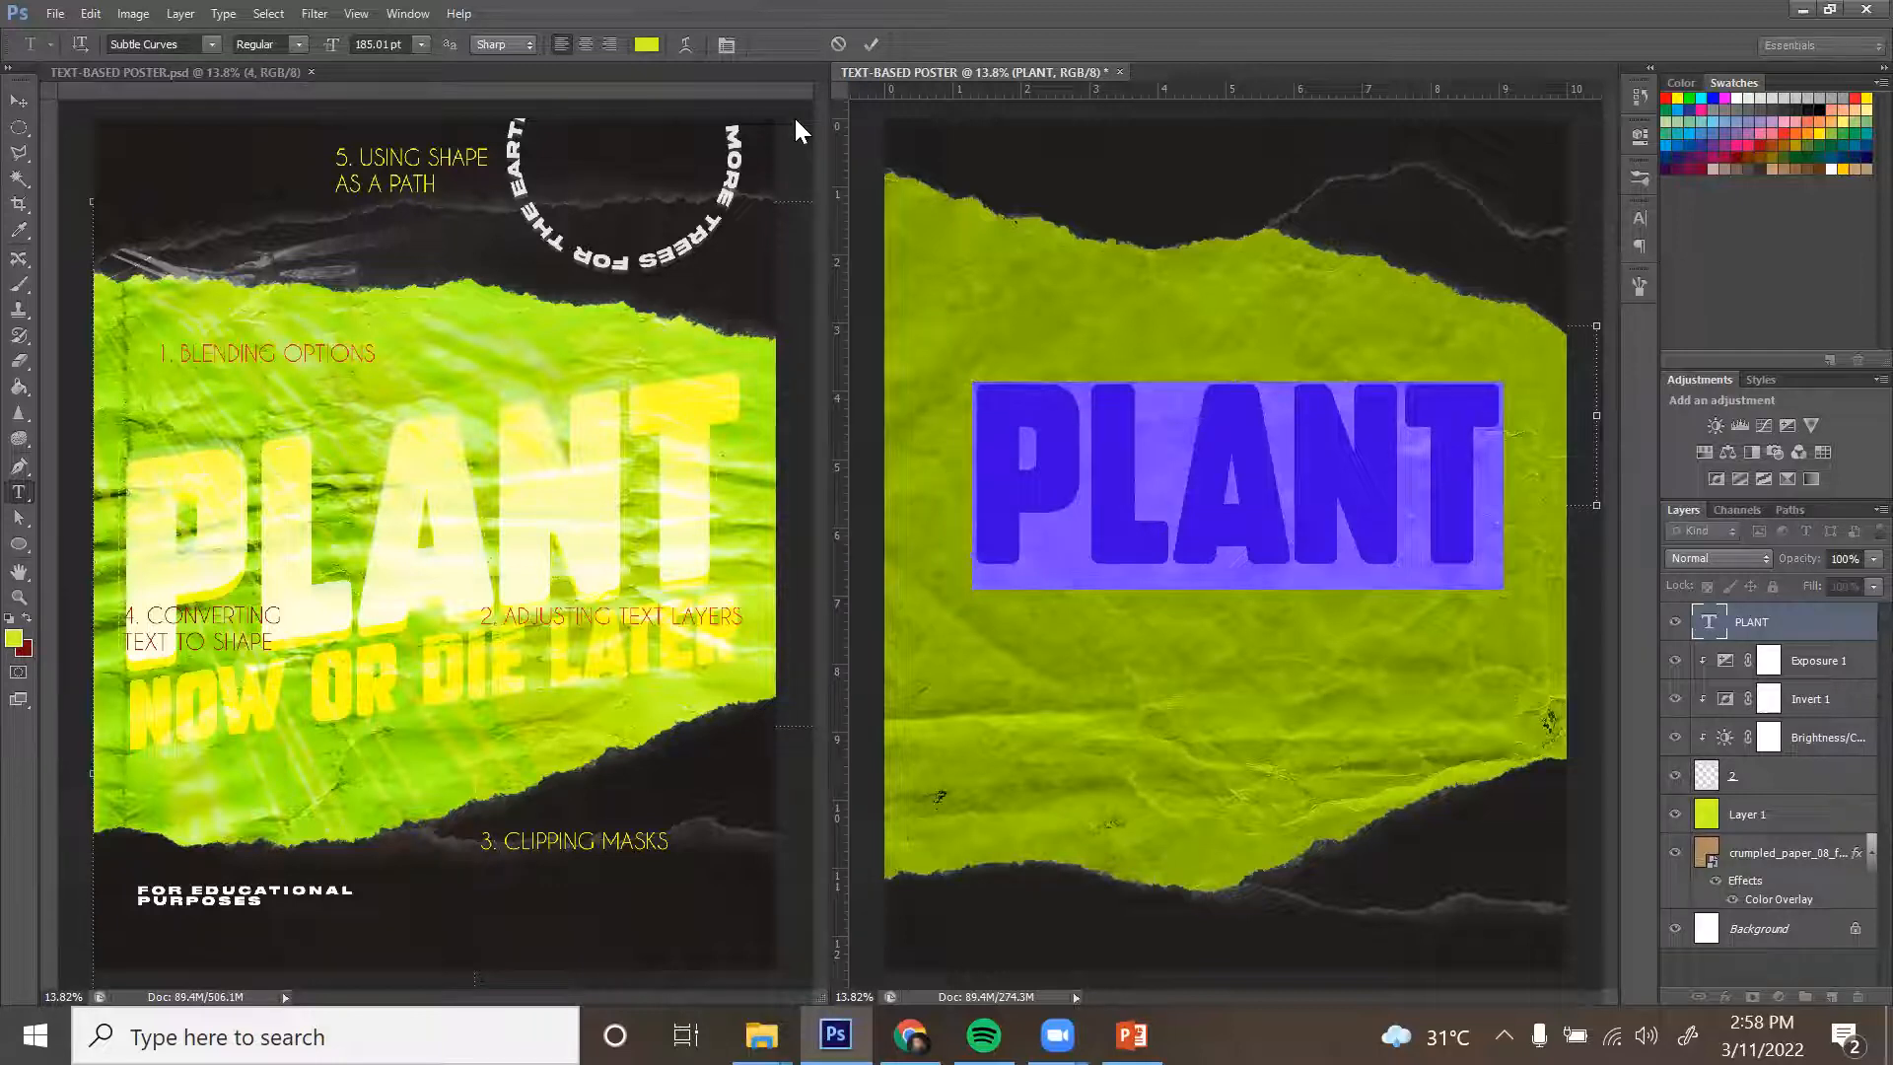
{"action": "left_click", "coordinate": [647, 44]}
{"action": "left_click", "coordinate": [1144, 313]}
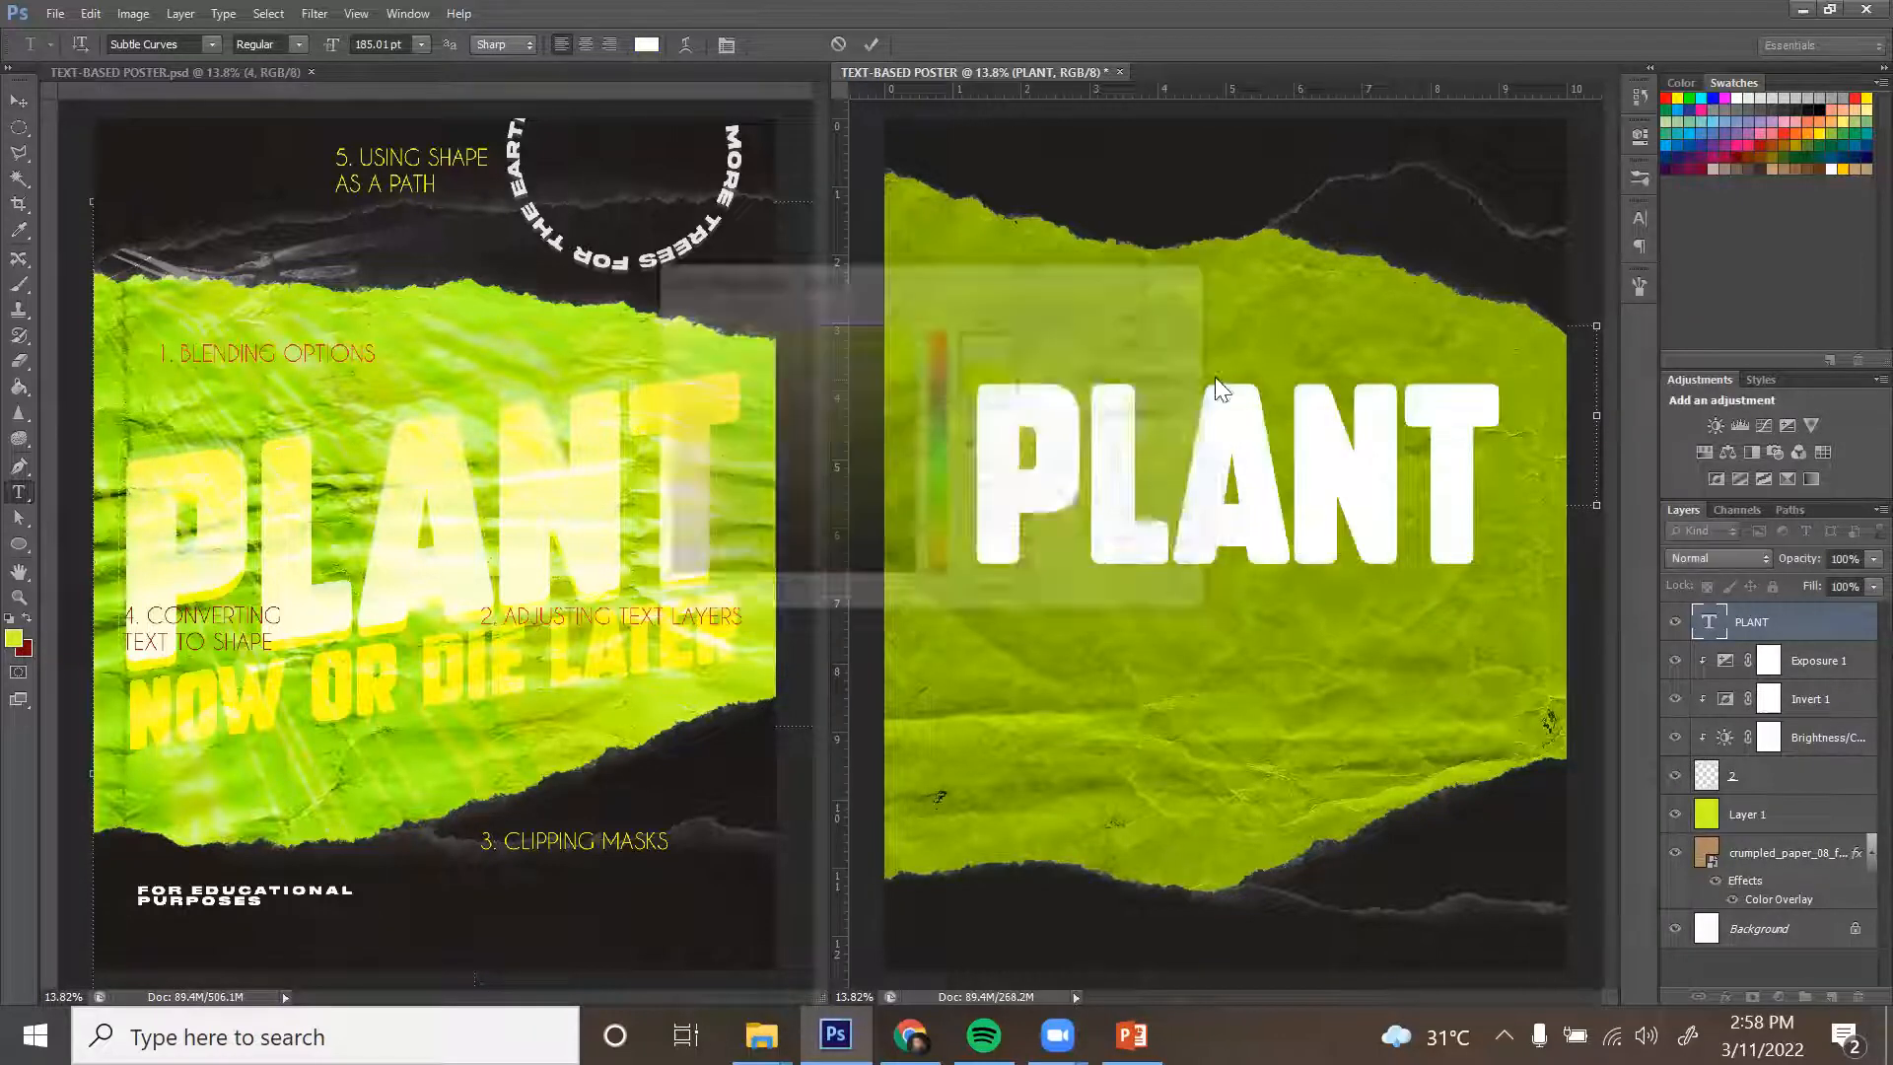
{"action": "left_click", "coordinate": [1258, 438]}
Enlarge the PLANT text until it nearly spans the poster width and center it horizontally on the green paper.
{"action": "left_click", "coordinate": [19, 101]}
{"action": "left_click", "coordinate": [1498, 562]}
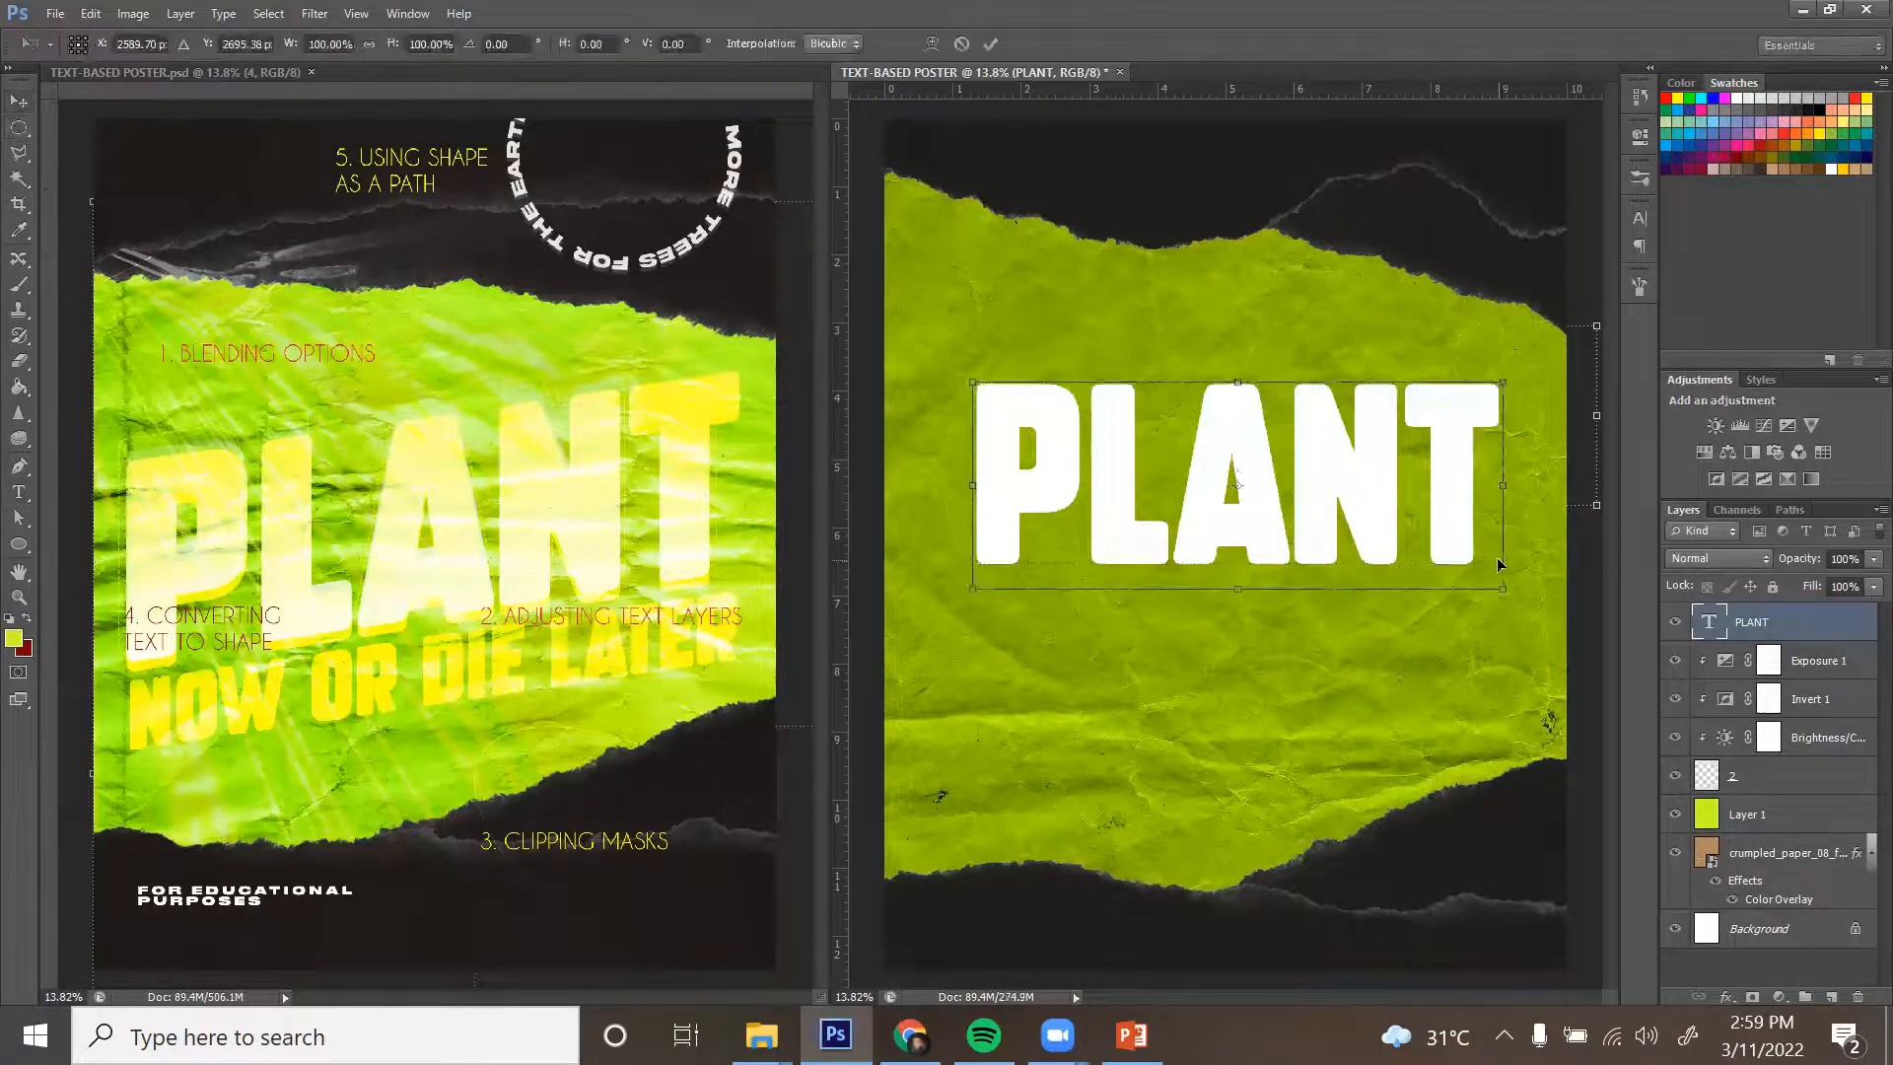
{"action": "mouse_move", "coordinate": [1506, 597]}
{"action": "left_mouse_down"}
{"action": "mouse_move", "coordinate": [1519, 587]}
{"action": "mouse_move", "coordinate": [1489, 572]}
{"action": "left_mouse_up"}
{"action": "key", "text": "Return"}
{"action": "left_click_drag", "start_coordinate": [1450, 464], "coordinate": [1467, 458]}
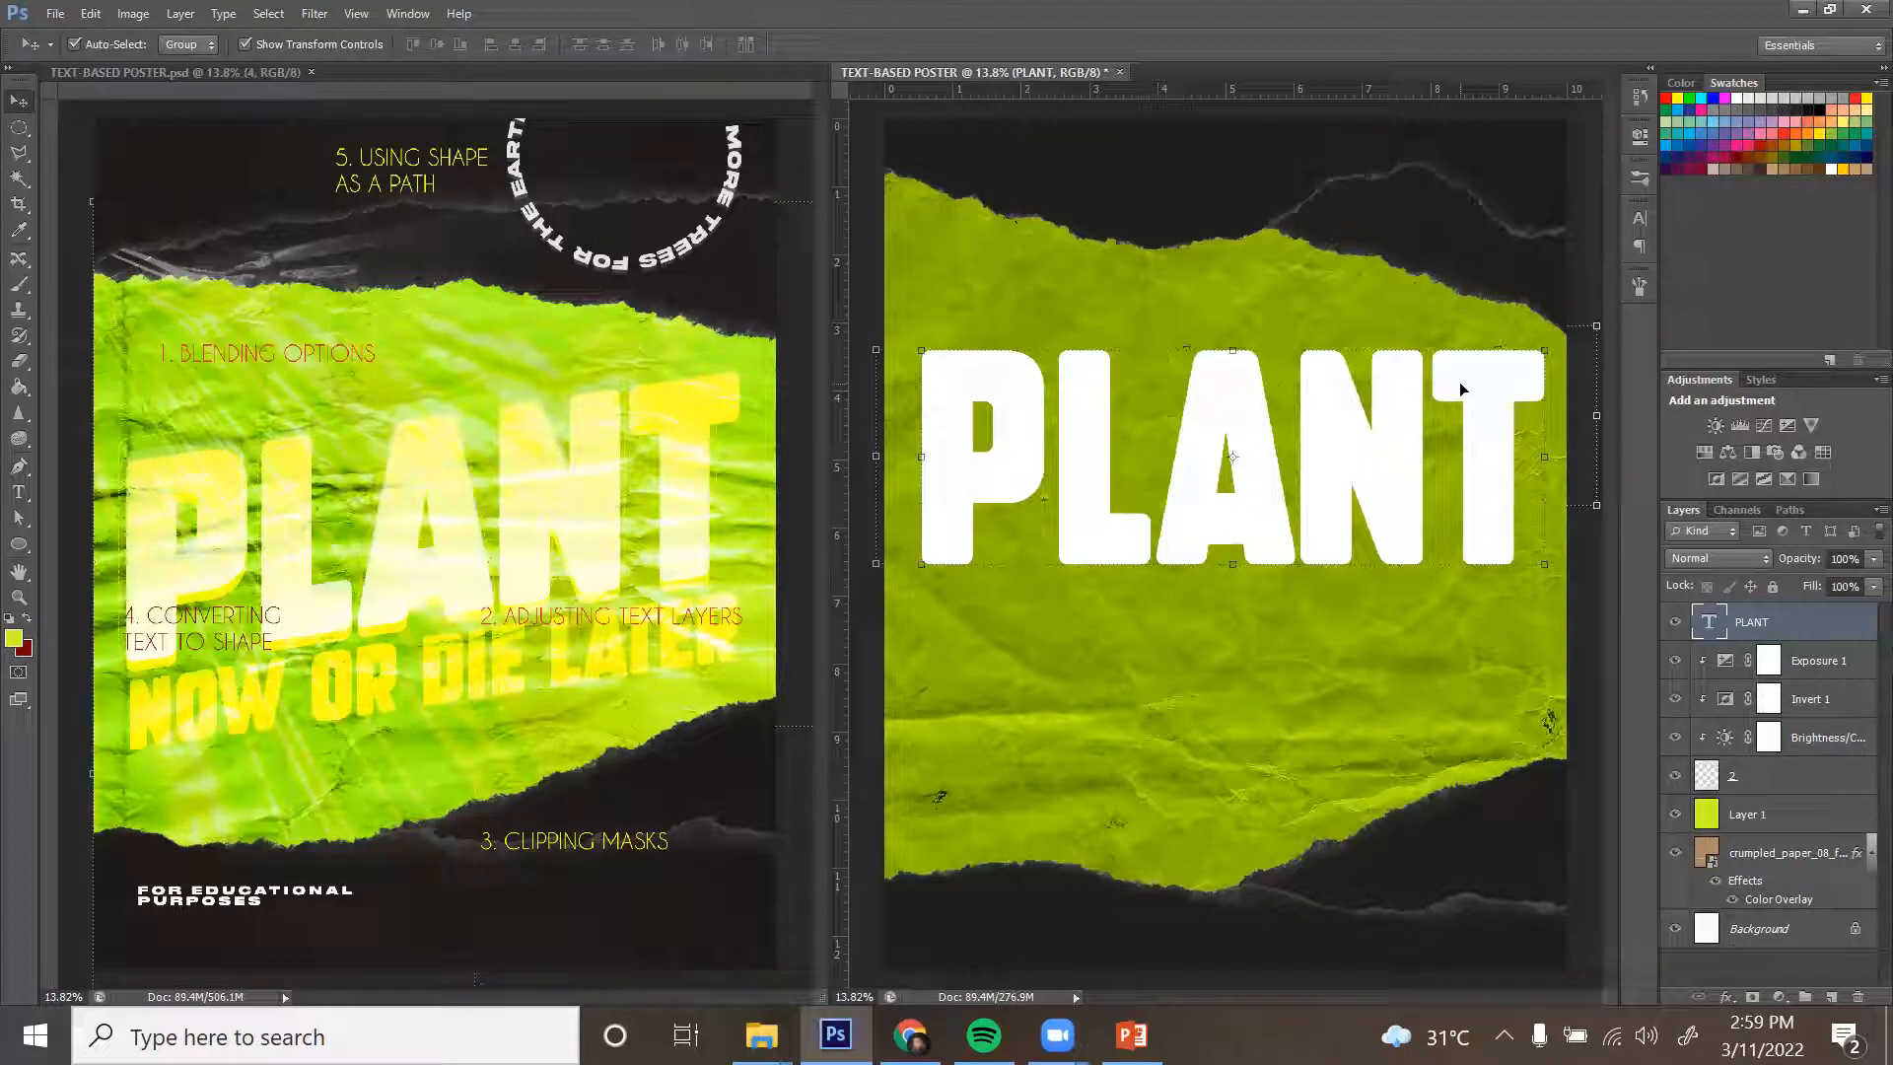
Duplicate the PLANT text below the original, change the copy to NOW OR DIE LATER and shrink its font to fit PLANT's width.
{"action": "left_click_drag", "start_coordinate": [1466, 388], "coordinate": [1445, 585]}
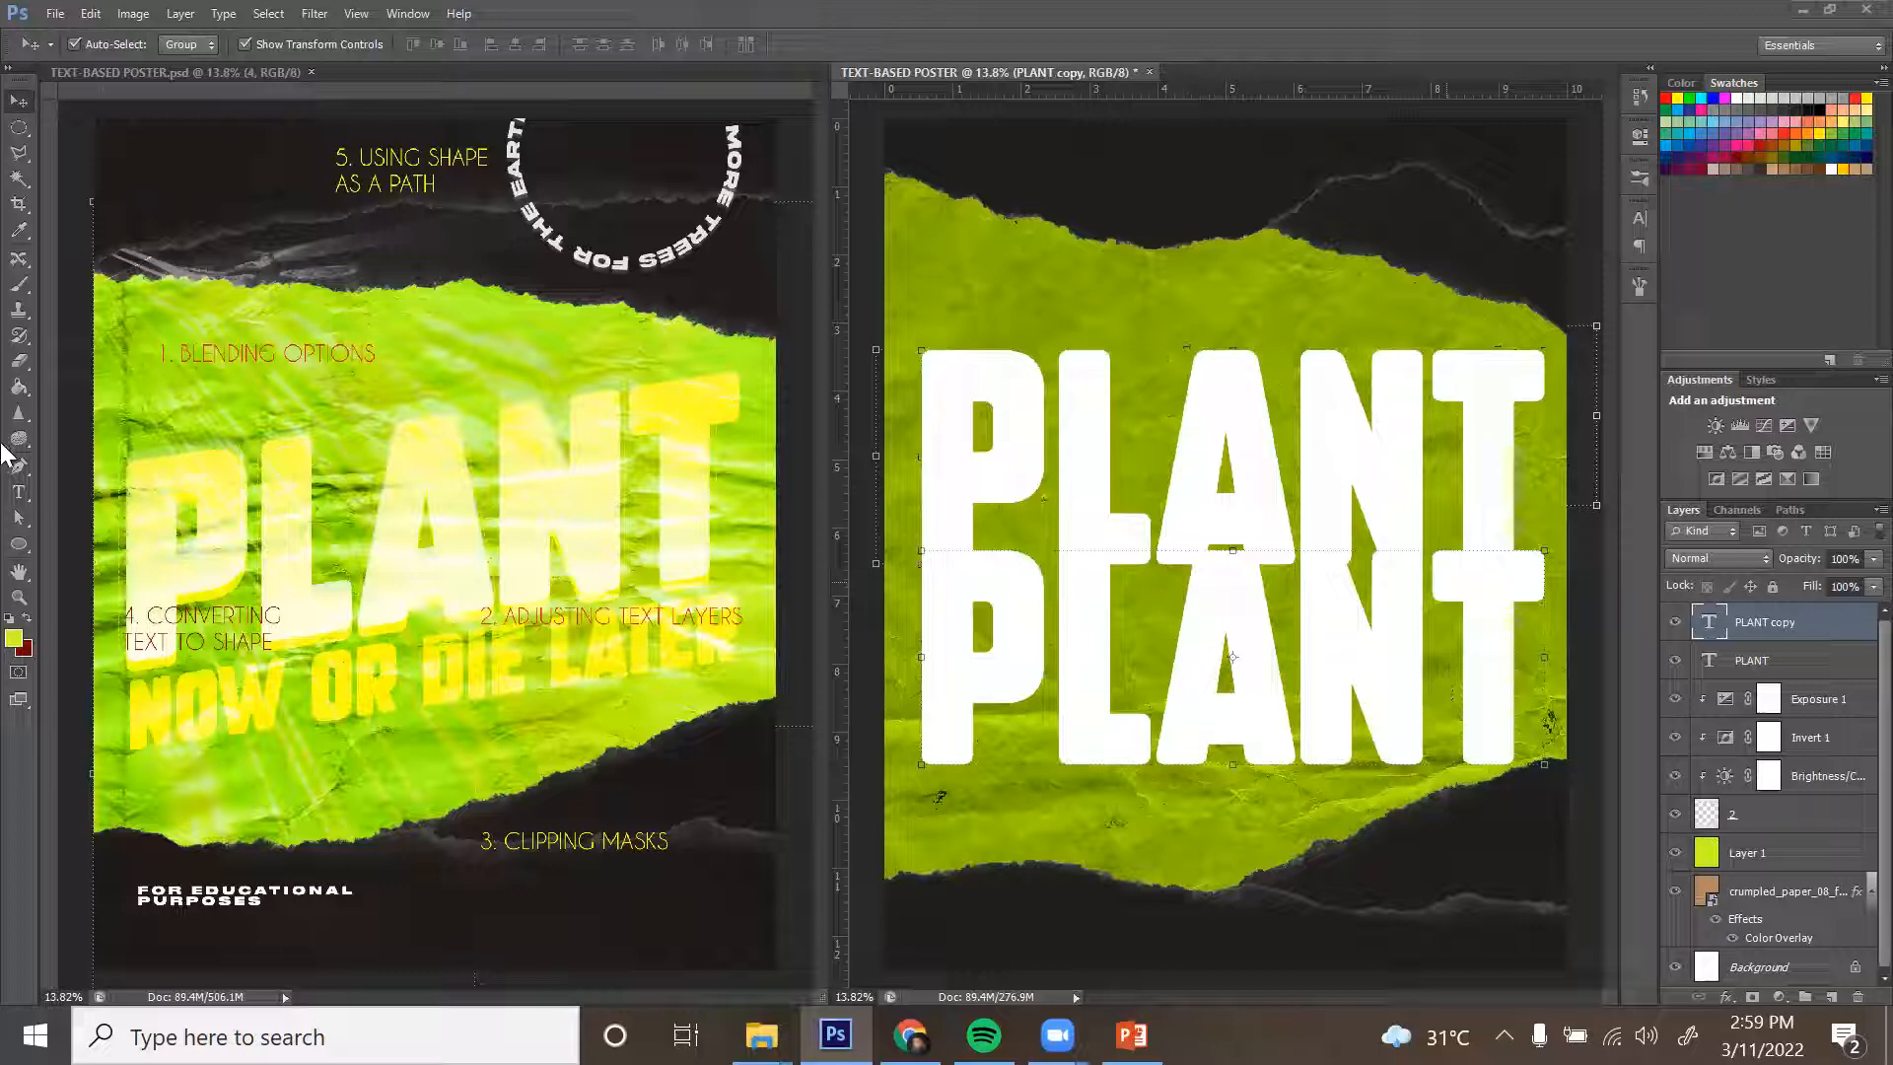
{"action": "left_click", "coordinate": [19, 491]}
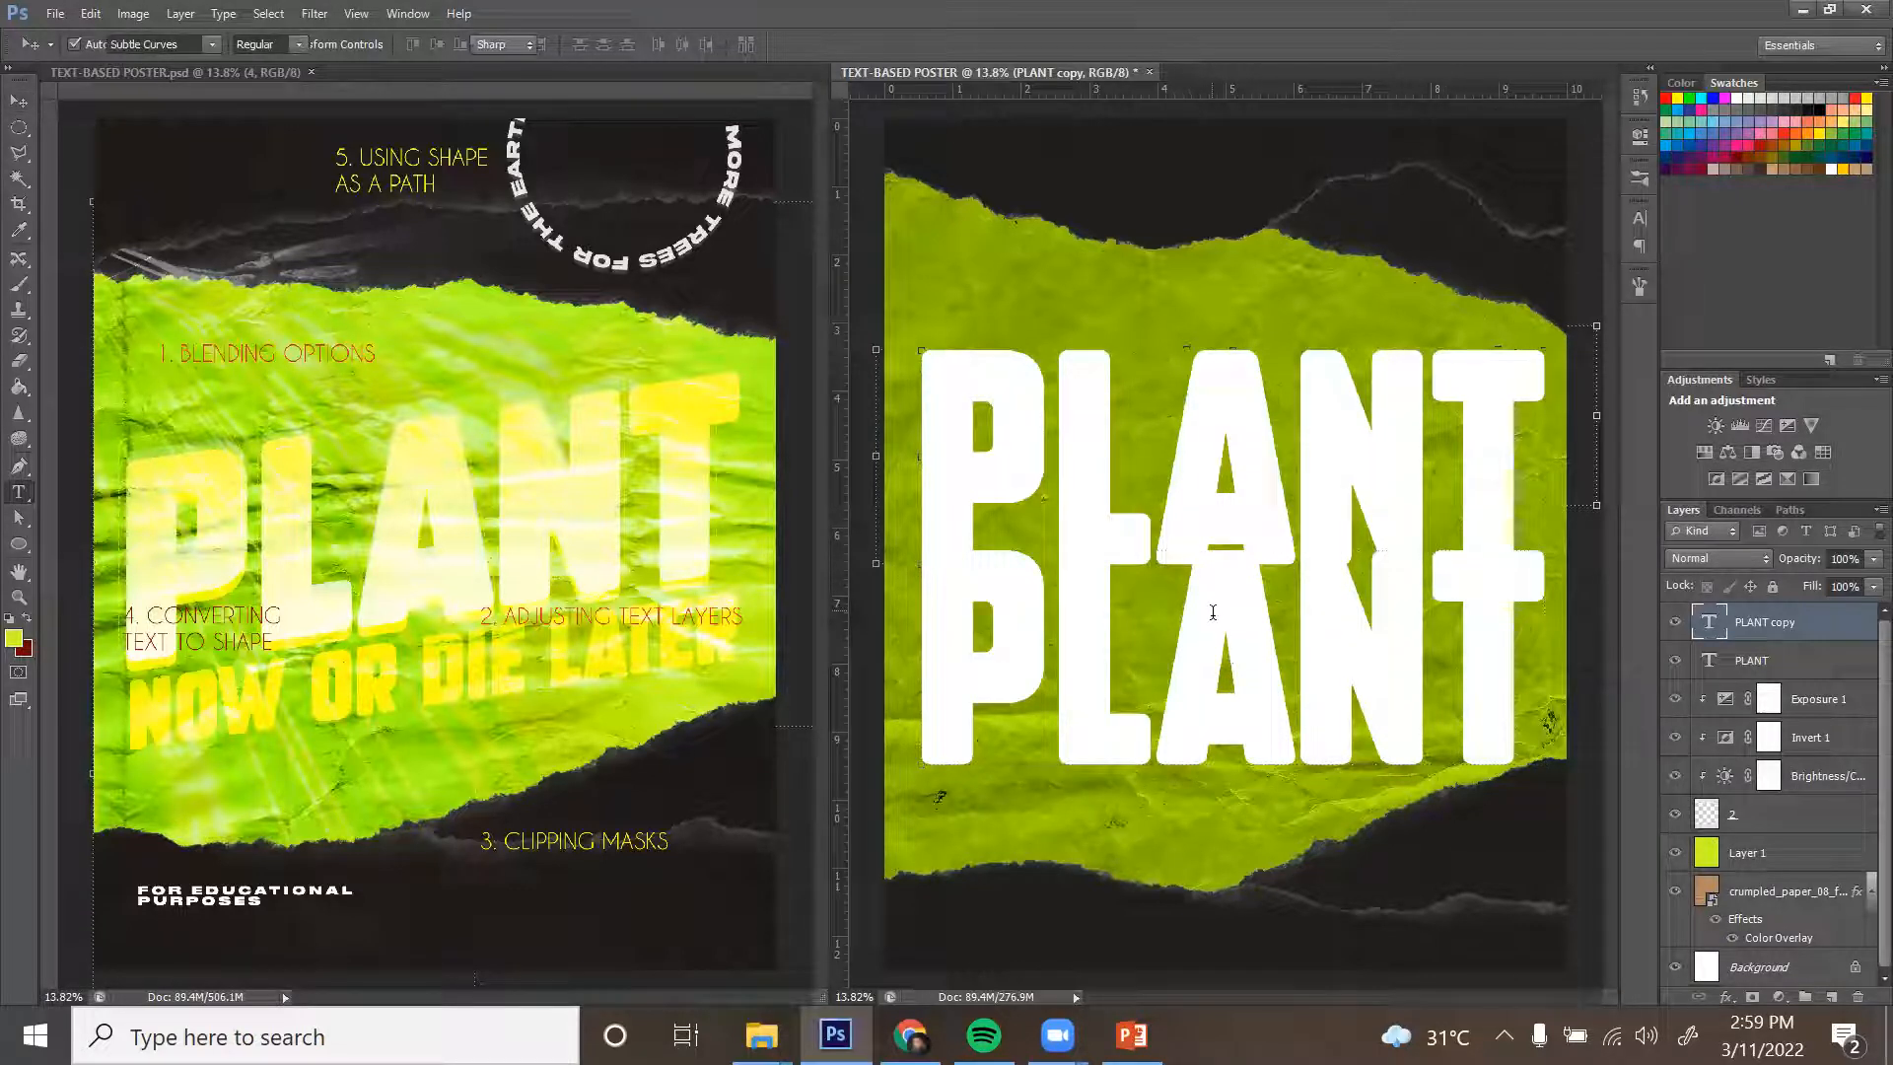
{"action": "double_click", "coordinate": [1219, 622]}
{"action": "type", "text": "NOW O"}
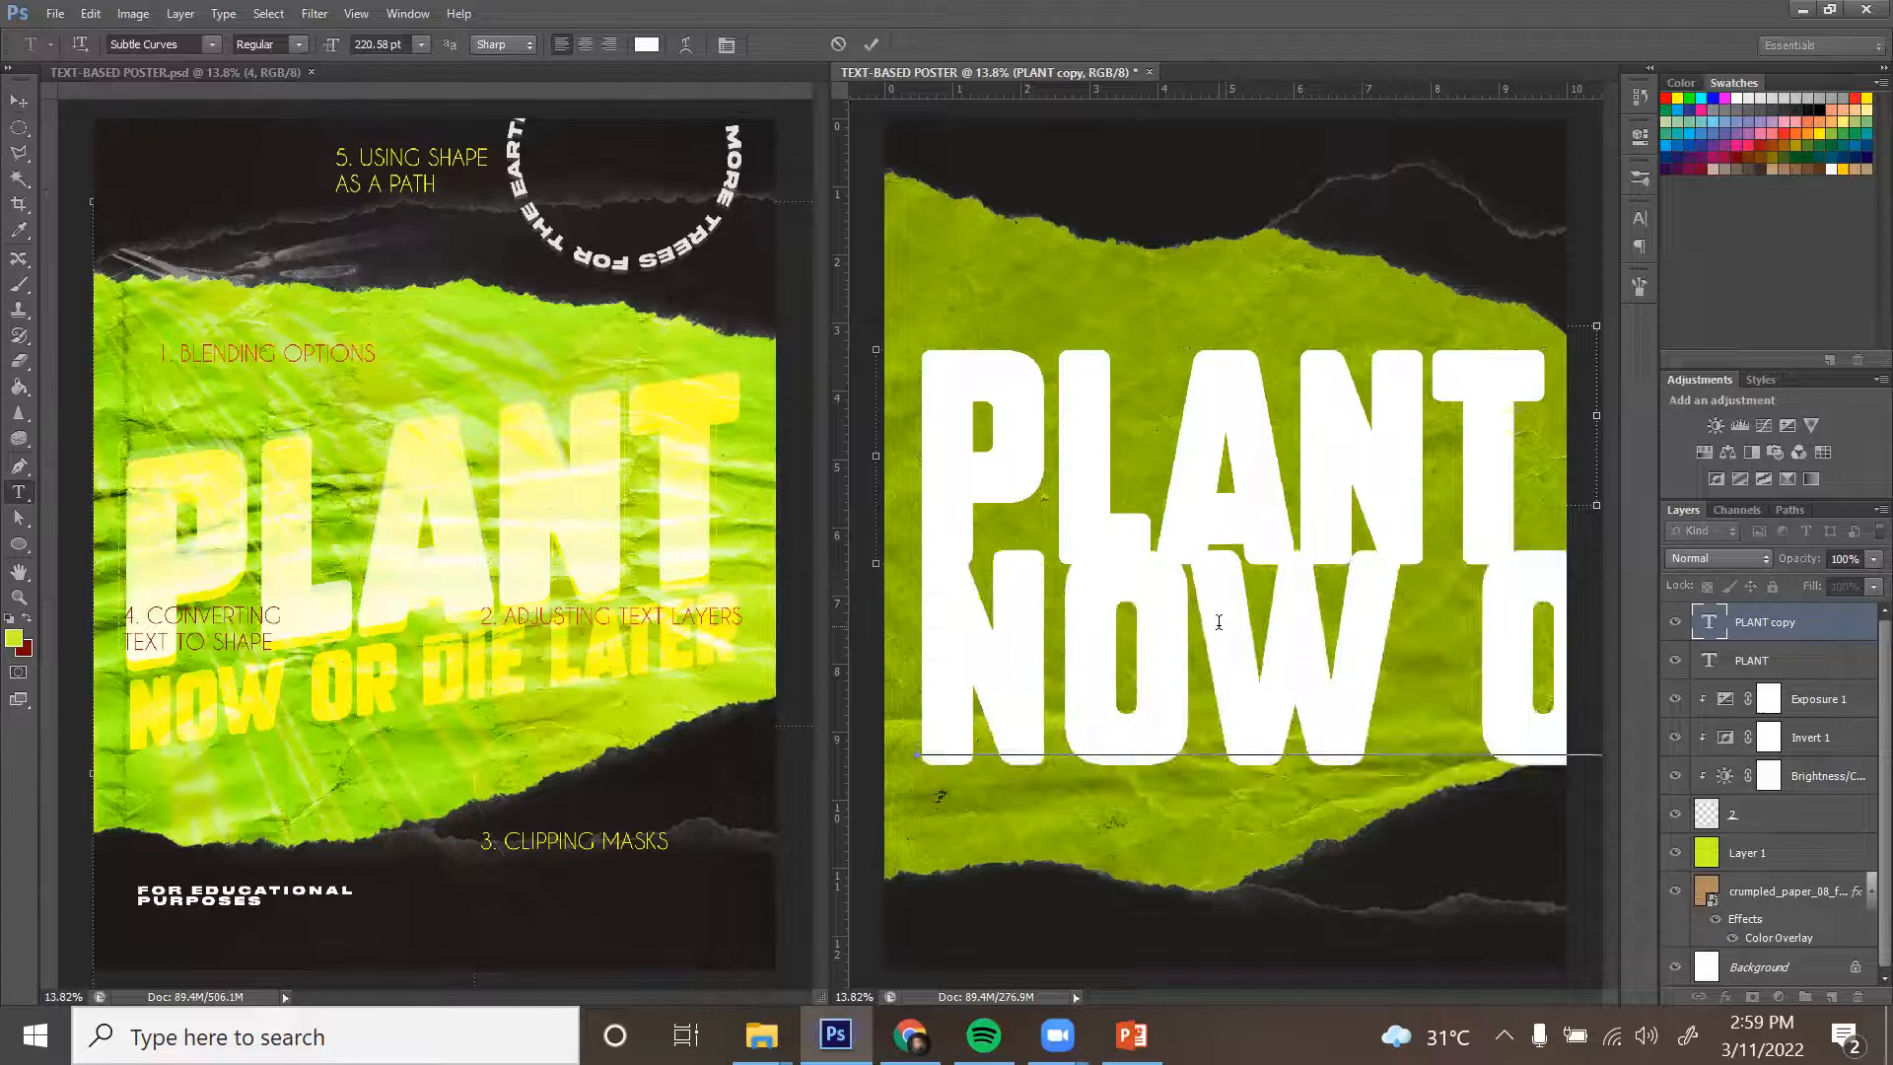
{"action": "key", "text": "ctrl+a"}
{"action": "left_click_drag", "start_coordinate": [320, 37], "coordinate": [184, 12]}
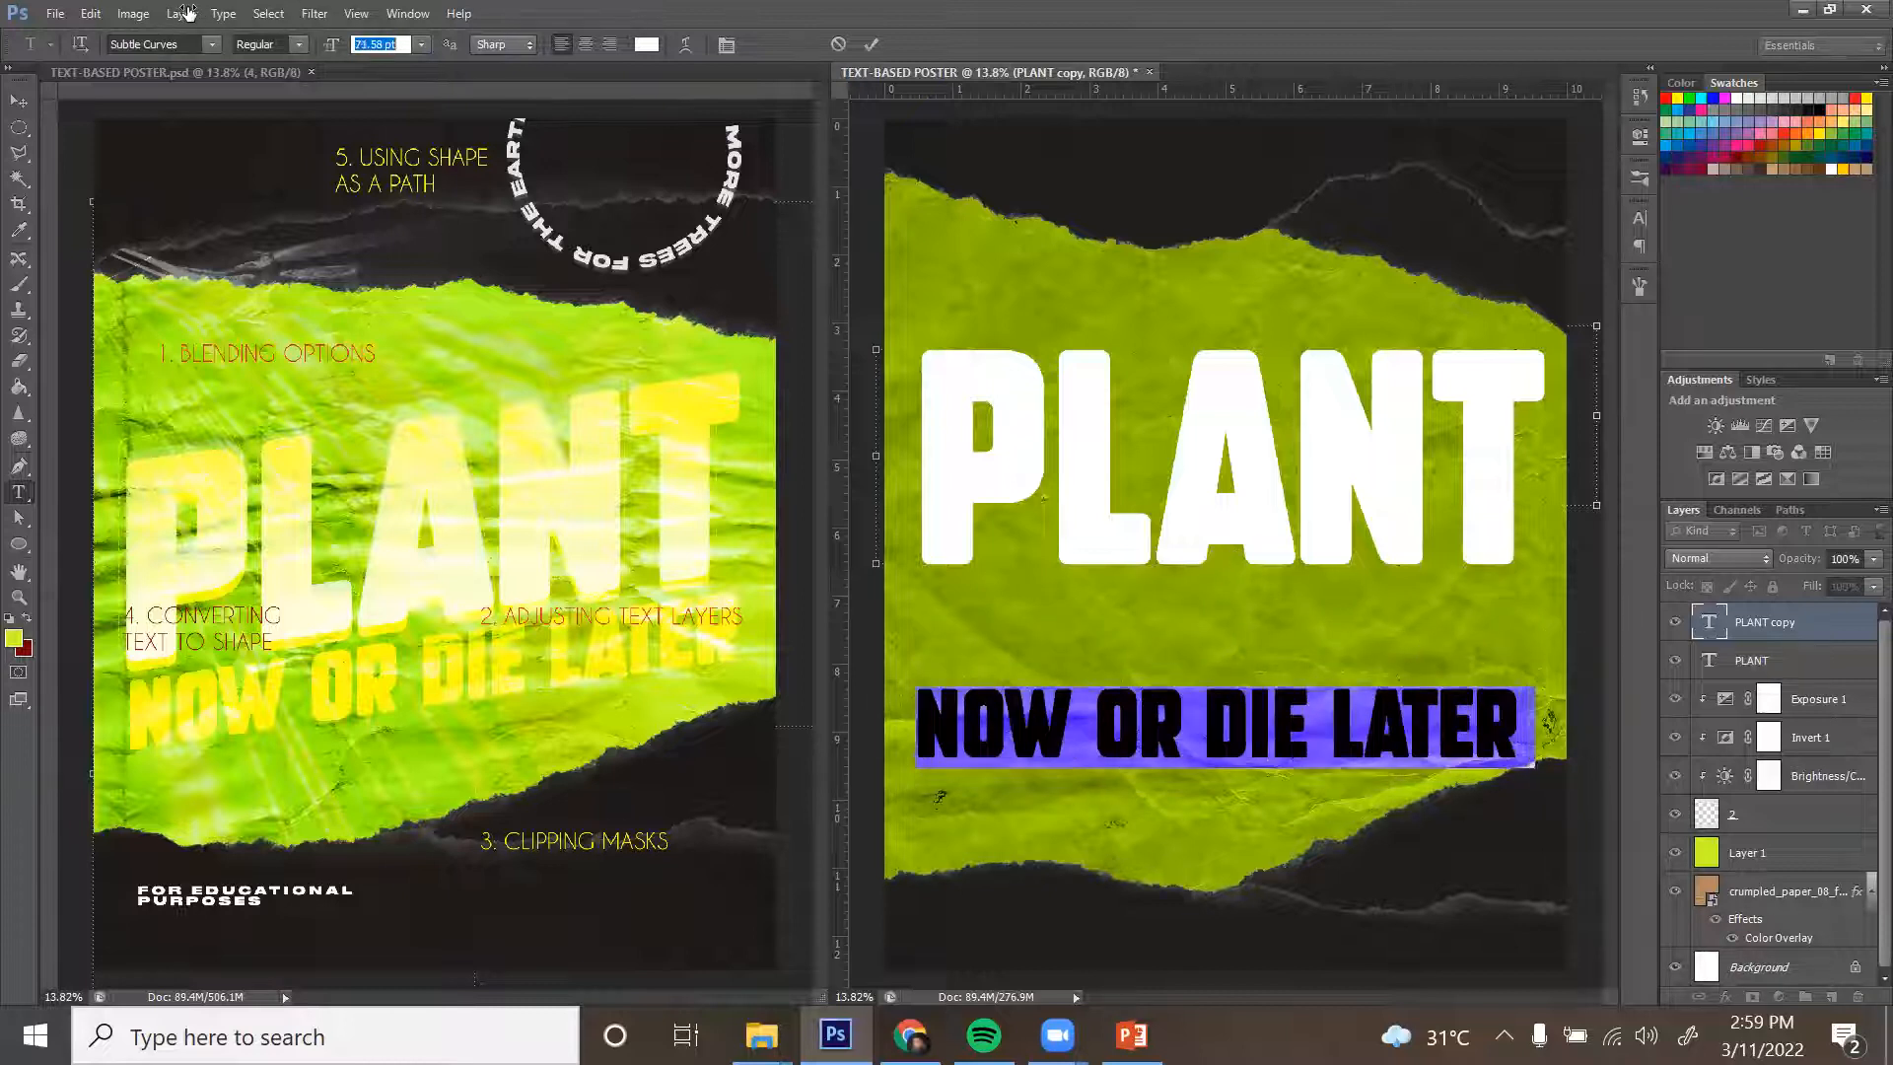
{"action": "left_click", "coordinate": [21, 97]}
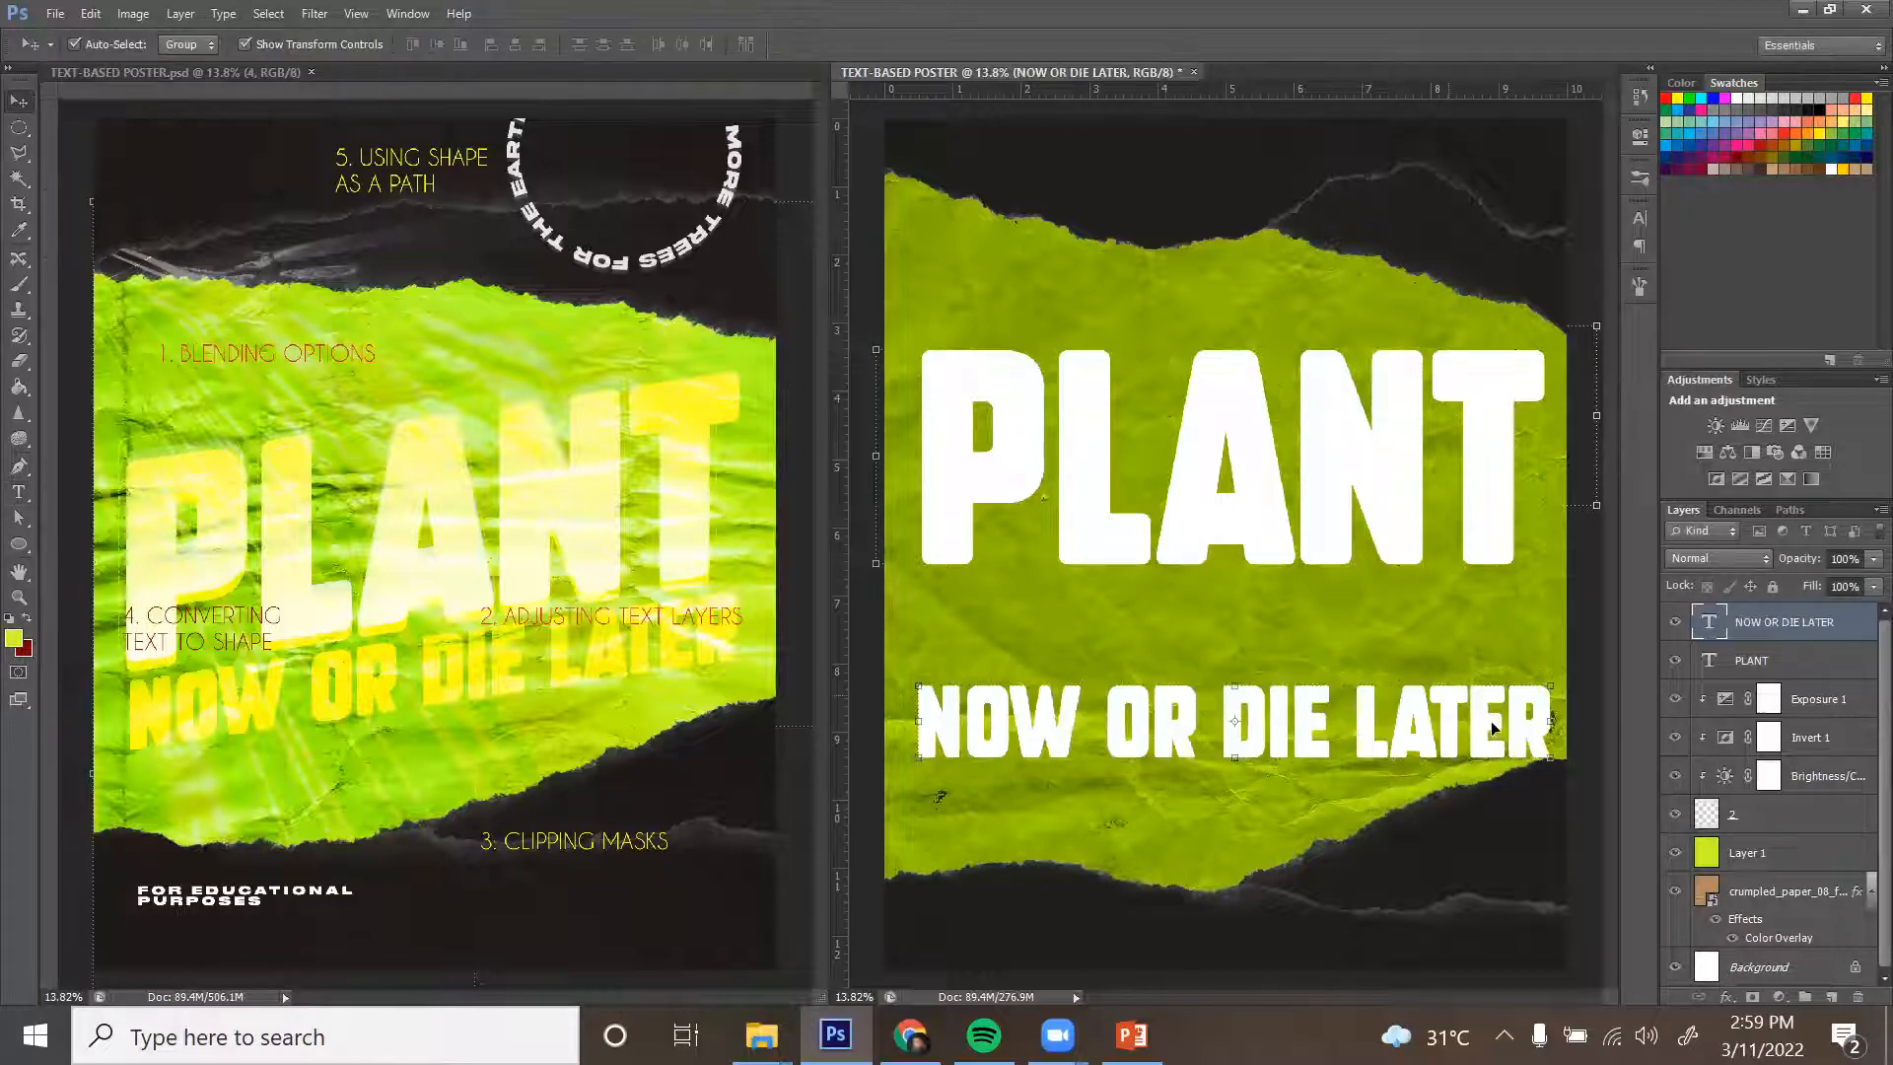
Move NOW OR DIE LATER directly beneath PLANT and scale it to match the width of PLANT.
{"action": "left_click_drag", "start_coordinate": [1473, 713], "coordinate": [1469, 602]}
{"action": "left_click_drag", "start_coordinate": [1551, 645], "coordinate": [1538, 639]}
{"action": "key", "text": "Return"}
Move PLANT and NOW OR DIE LATER together slightly down the green paper and scale both down a little.
{"action": "left_click", "coordinate": [1752, 660], "text": "shift"}
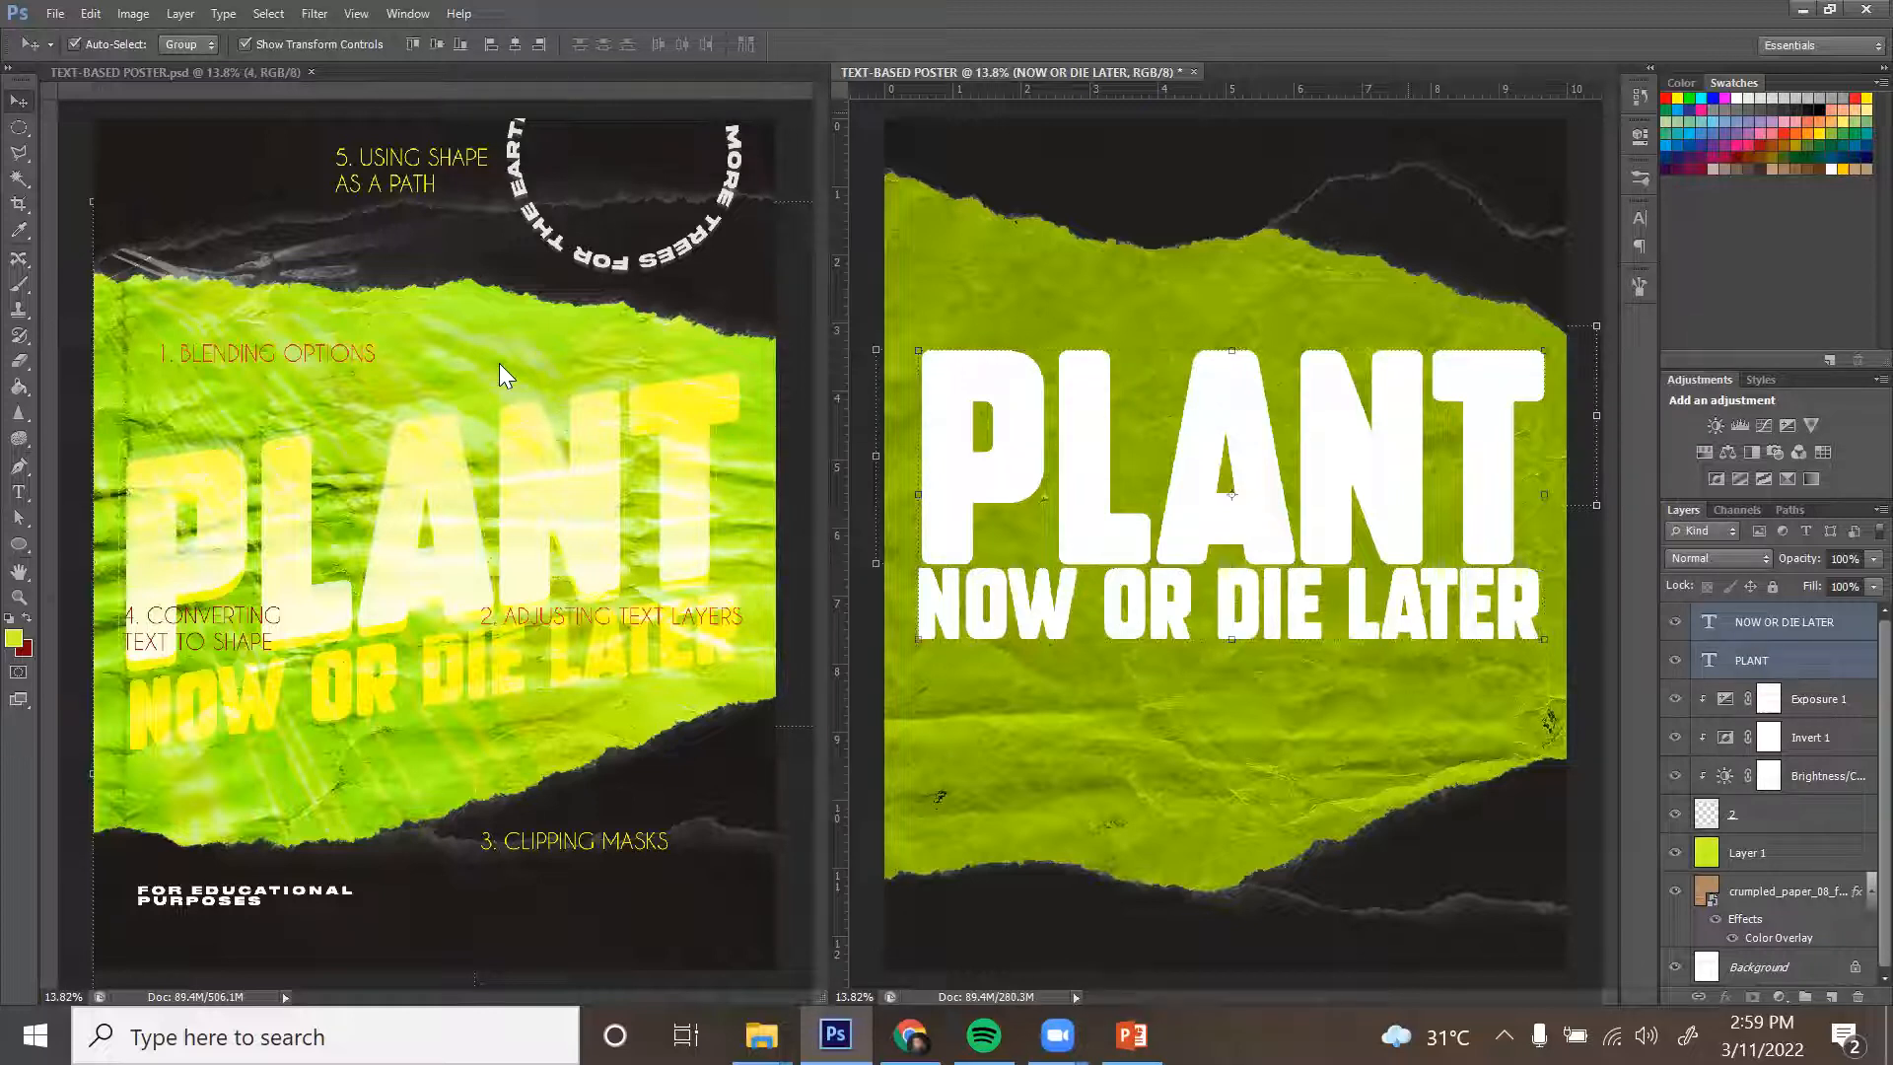
{"action": "left_click_drag", "start_coordinate": [1517, 530], "coordinate": [1505, 572]}
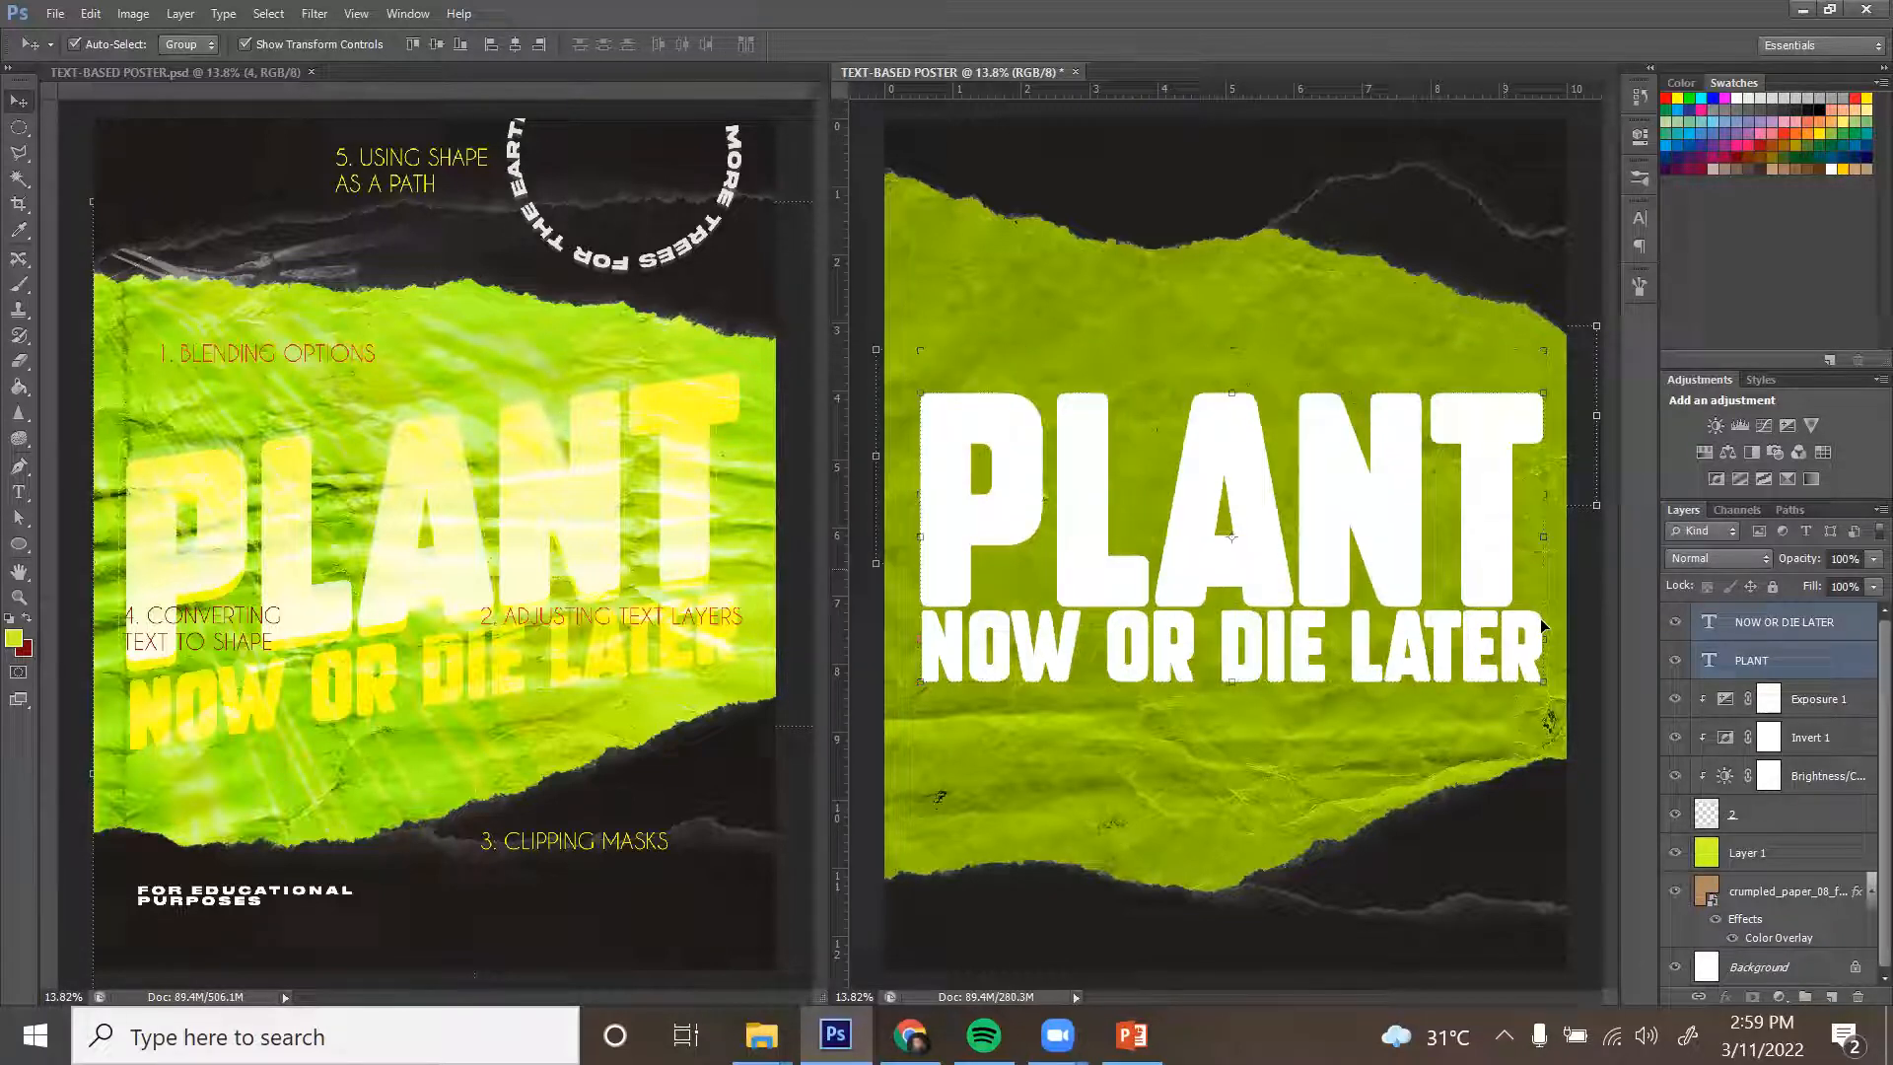
{"action": "left_click_drag", "start_coordinate": [1543, 681], "coordinate": [1534, 678]}
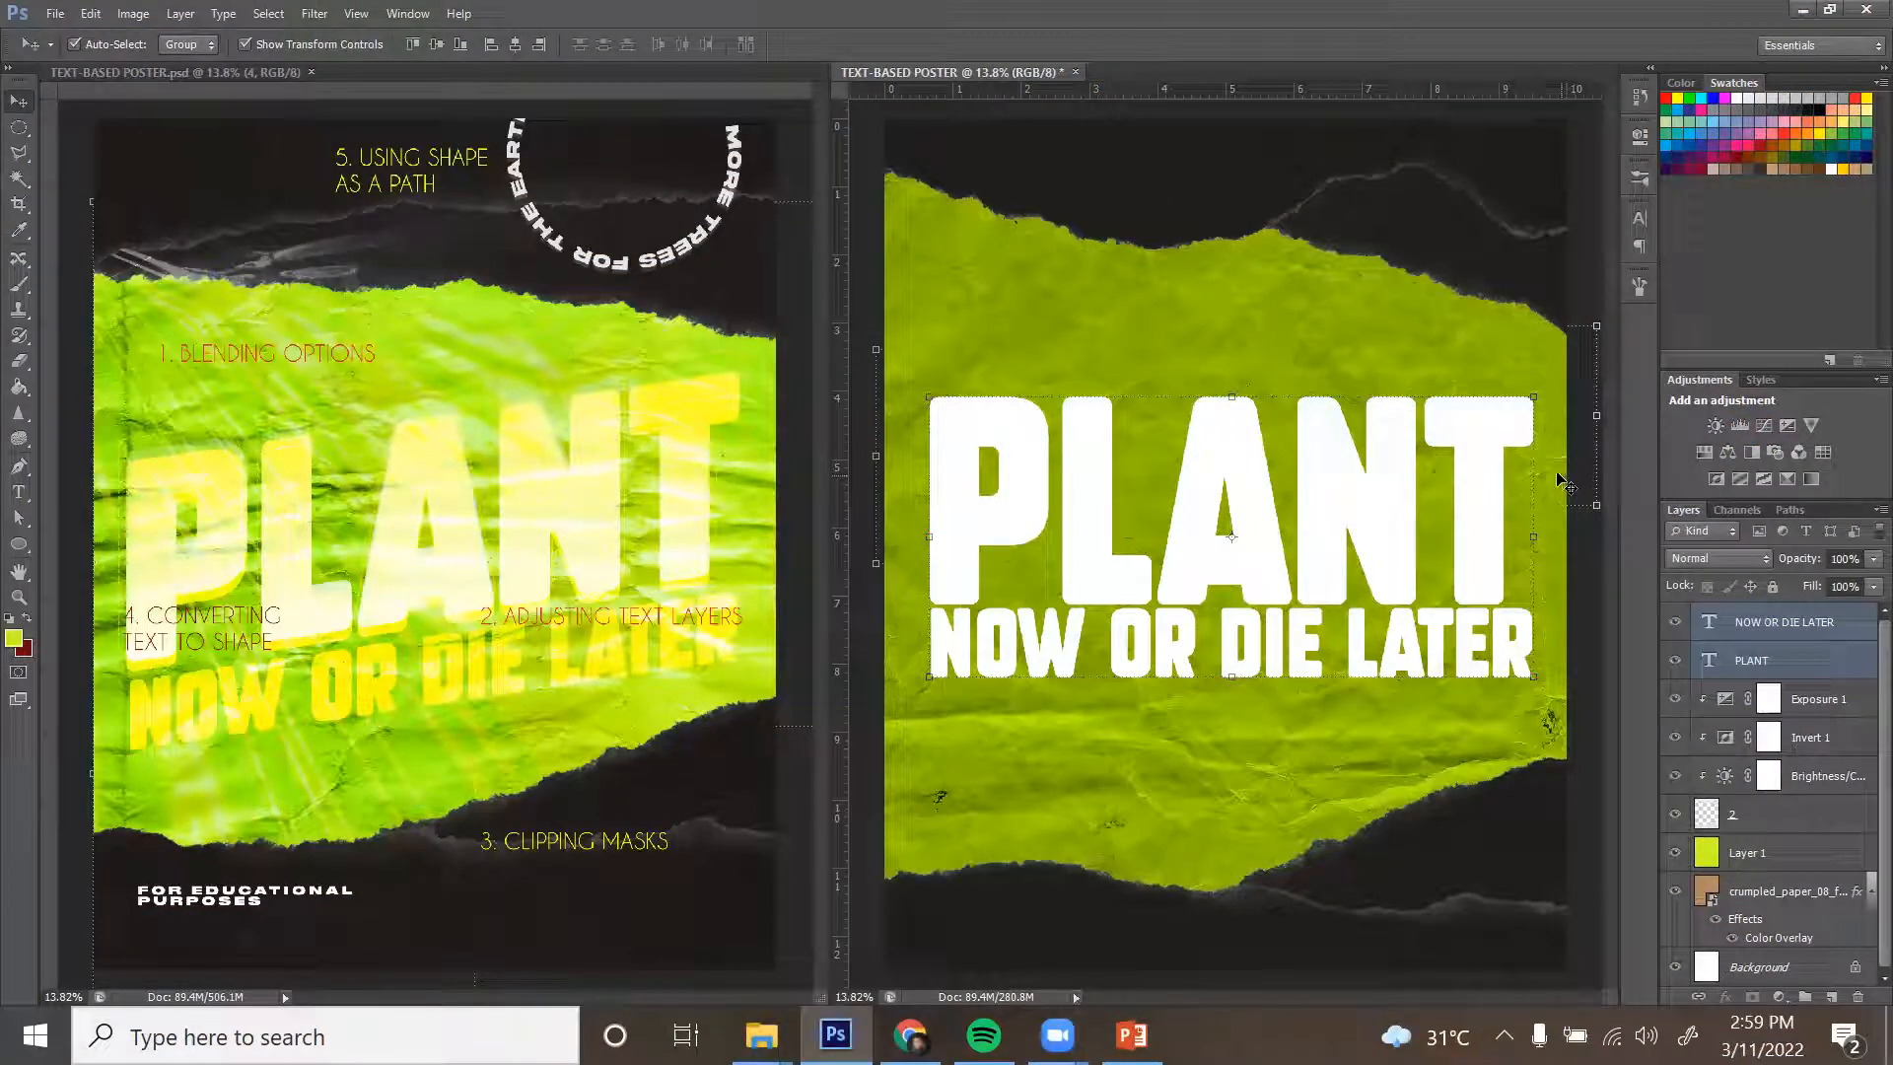
Skew both text layers vertically by about -4.8° so the lettering slants upward to the right.
{"action": "left_click", "coordinate": [1534, 401]}
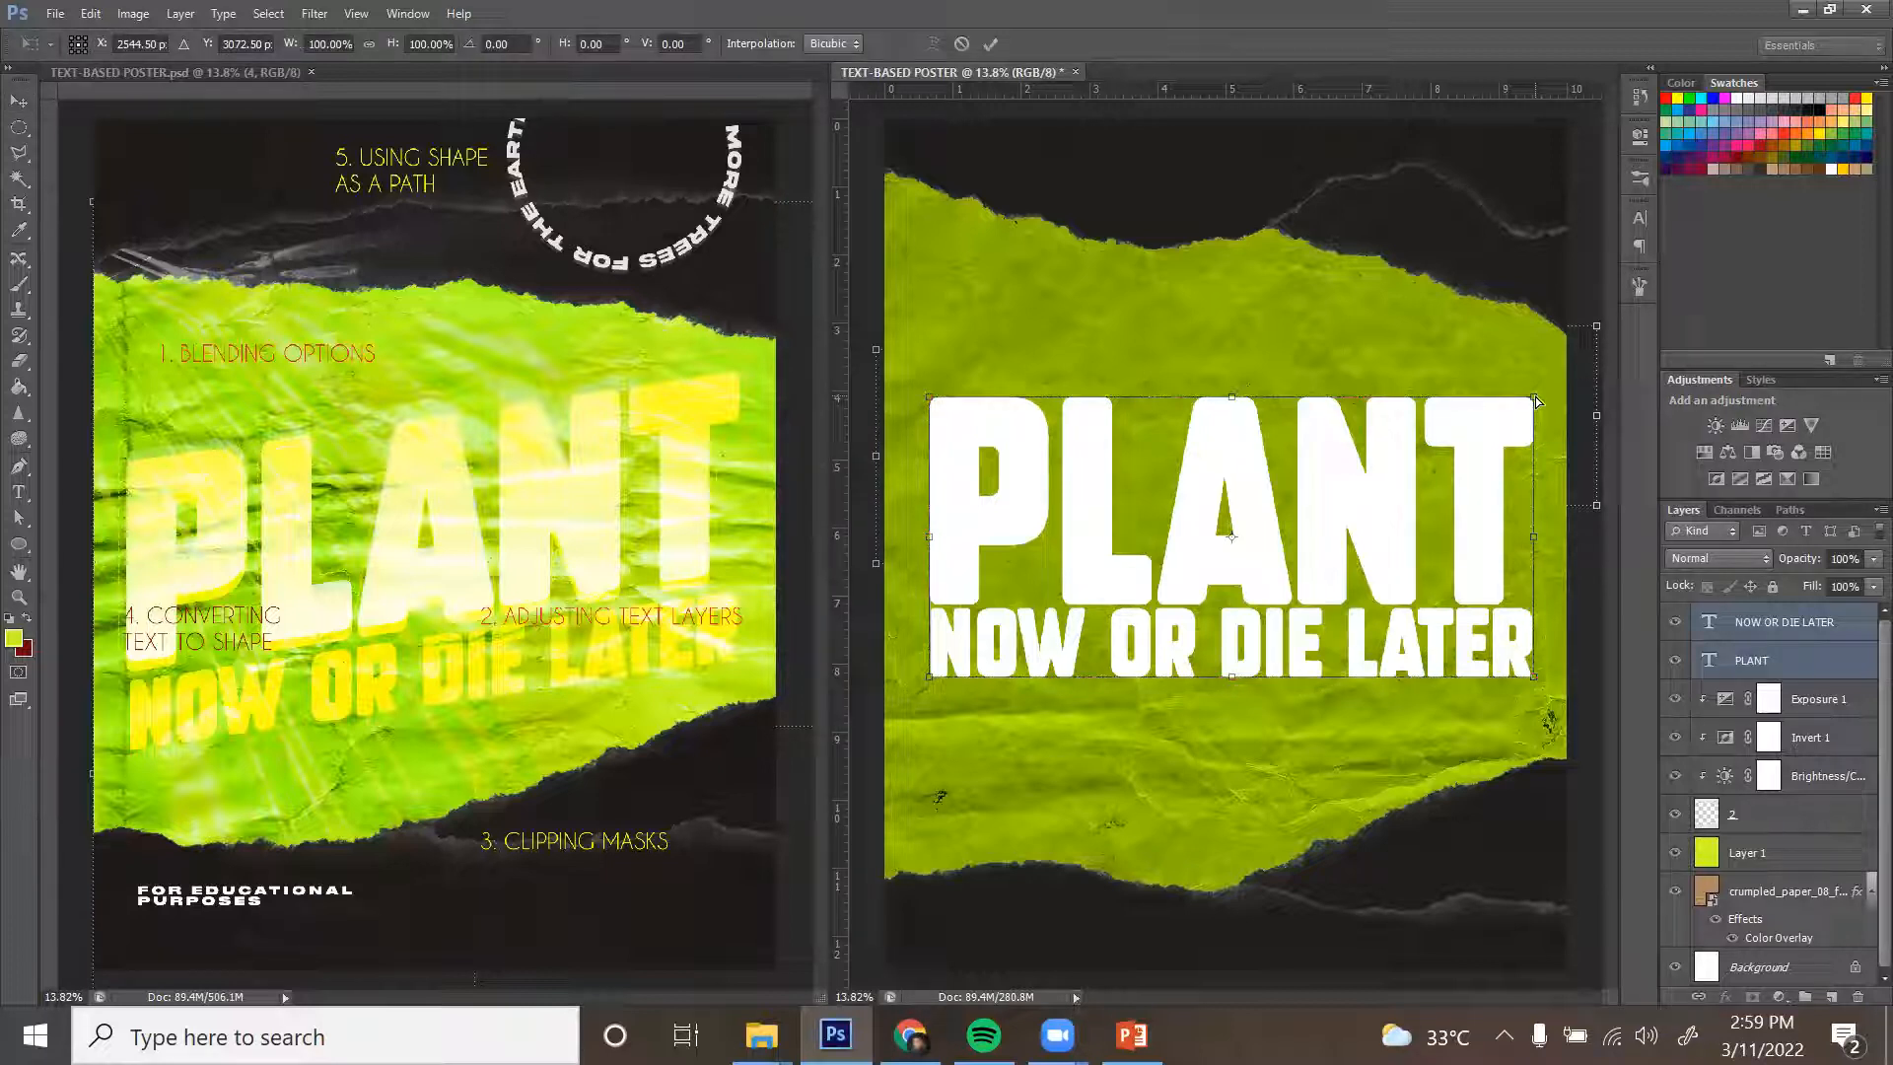
{"action": "left_click_drag", "start_coordinate": [1536, 401], "coordinate": [1533, 346]}
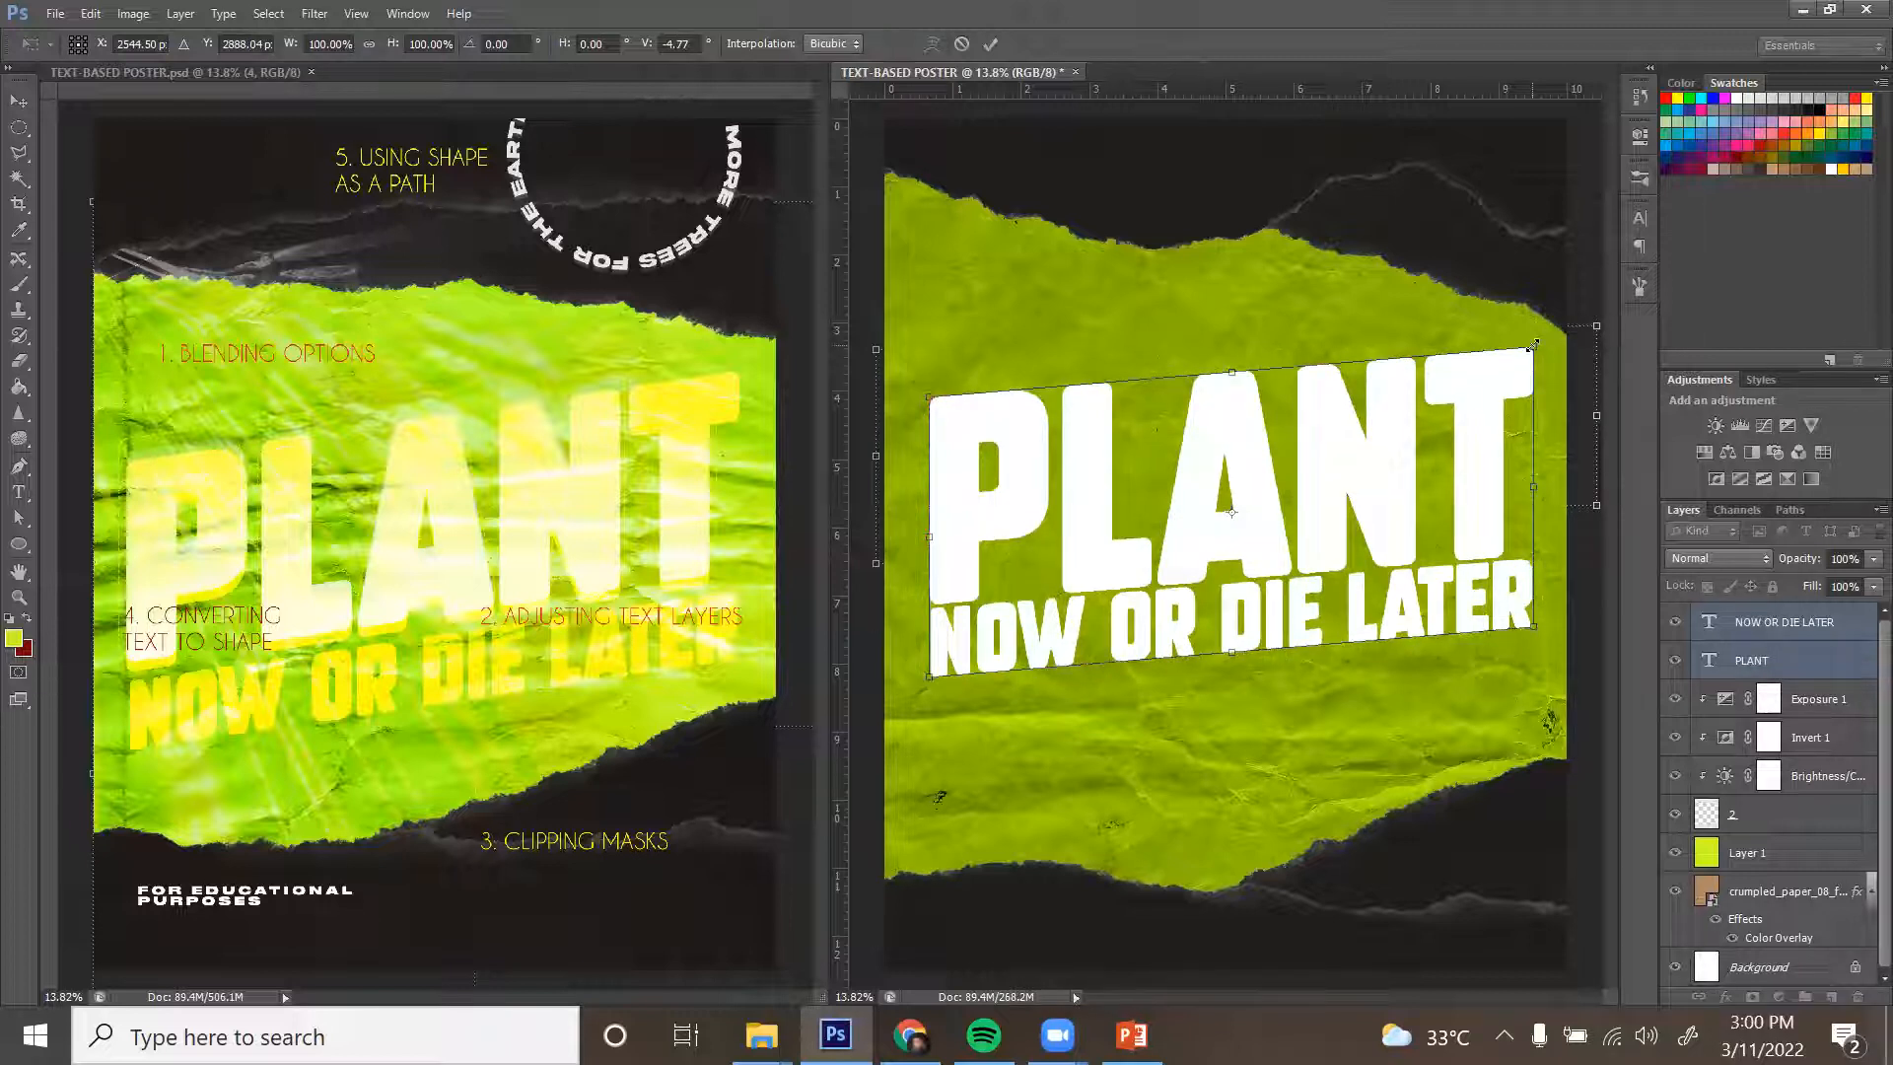
{"action": "key", "text": "Return"}
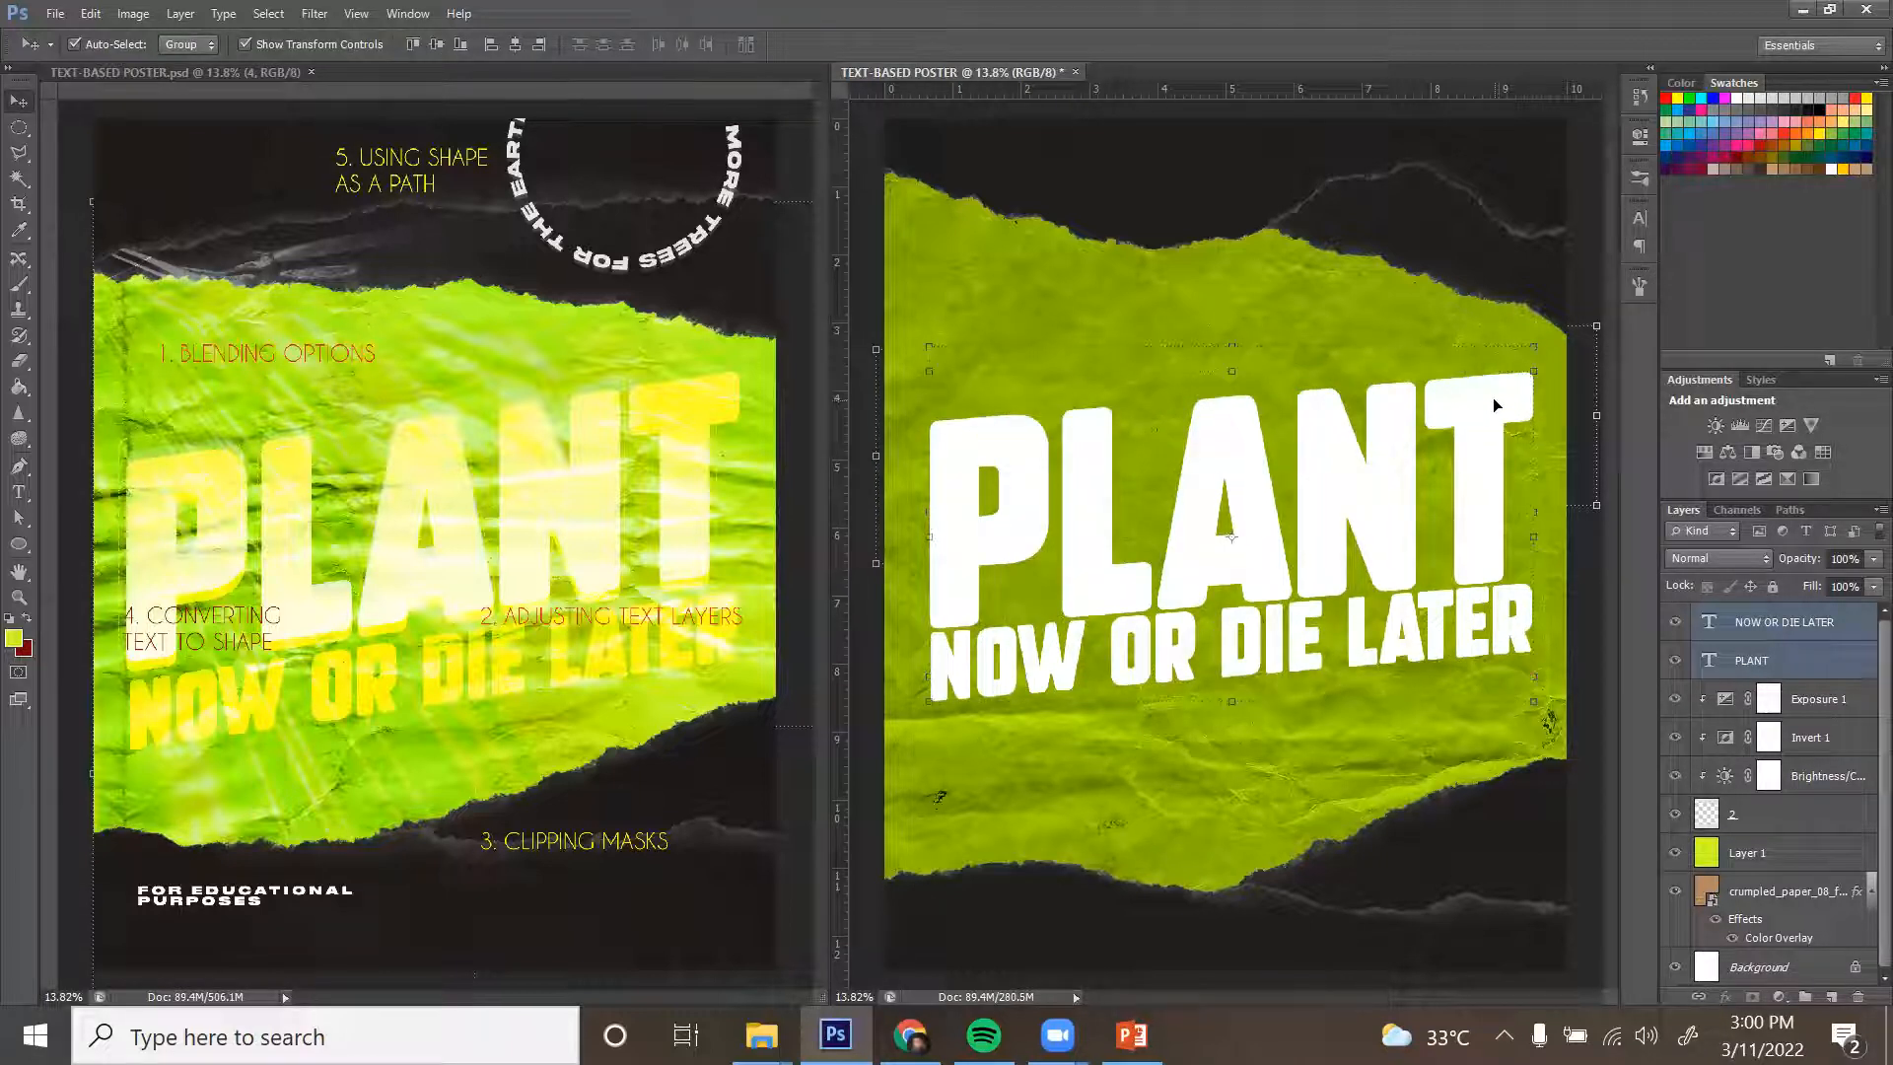
Try Overlay, Soft Light and Vivid Light blend modes on both text layers and keep Overlay.
{"action": "left_click", "coordinate": [1740, 554]}
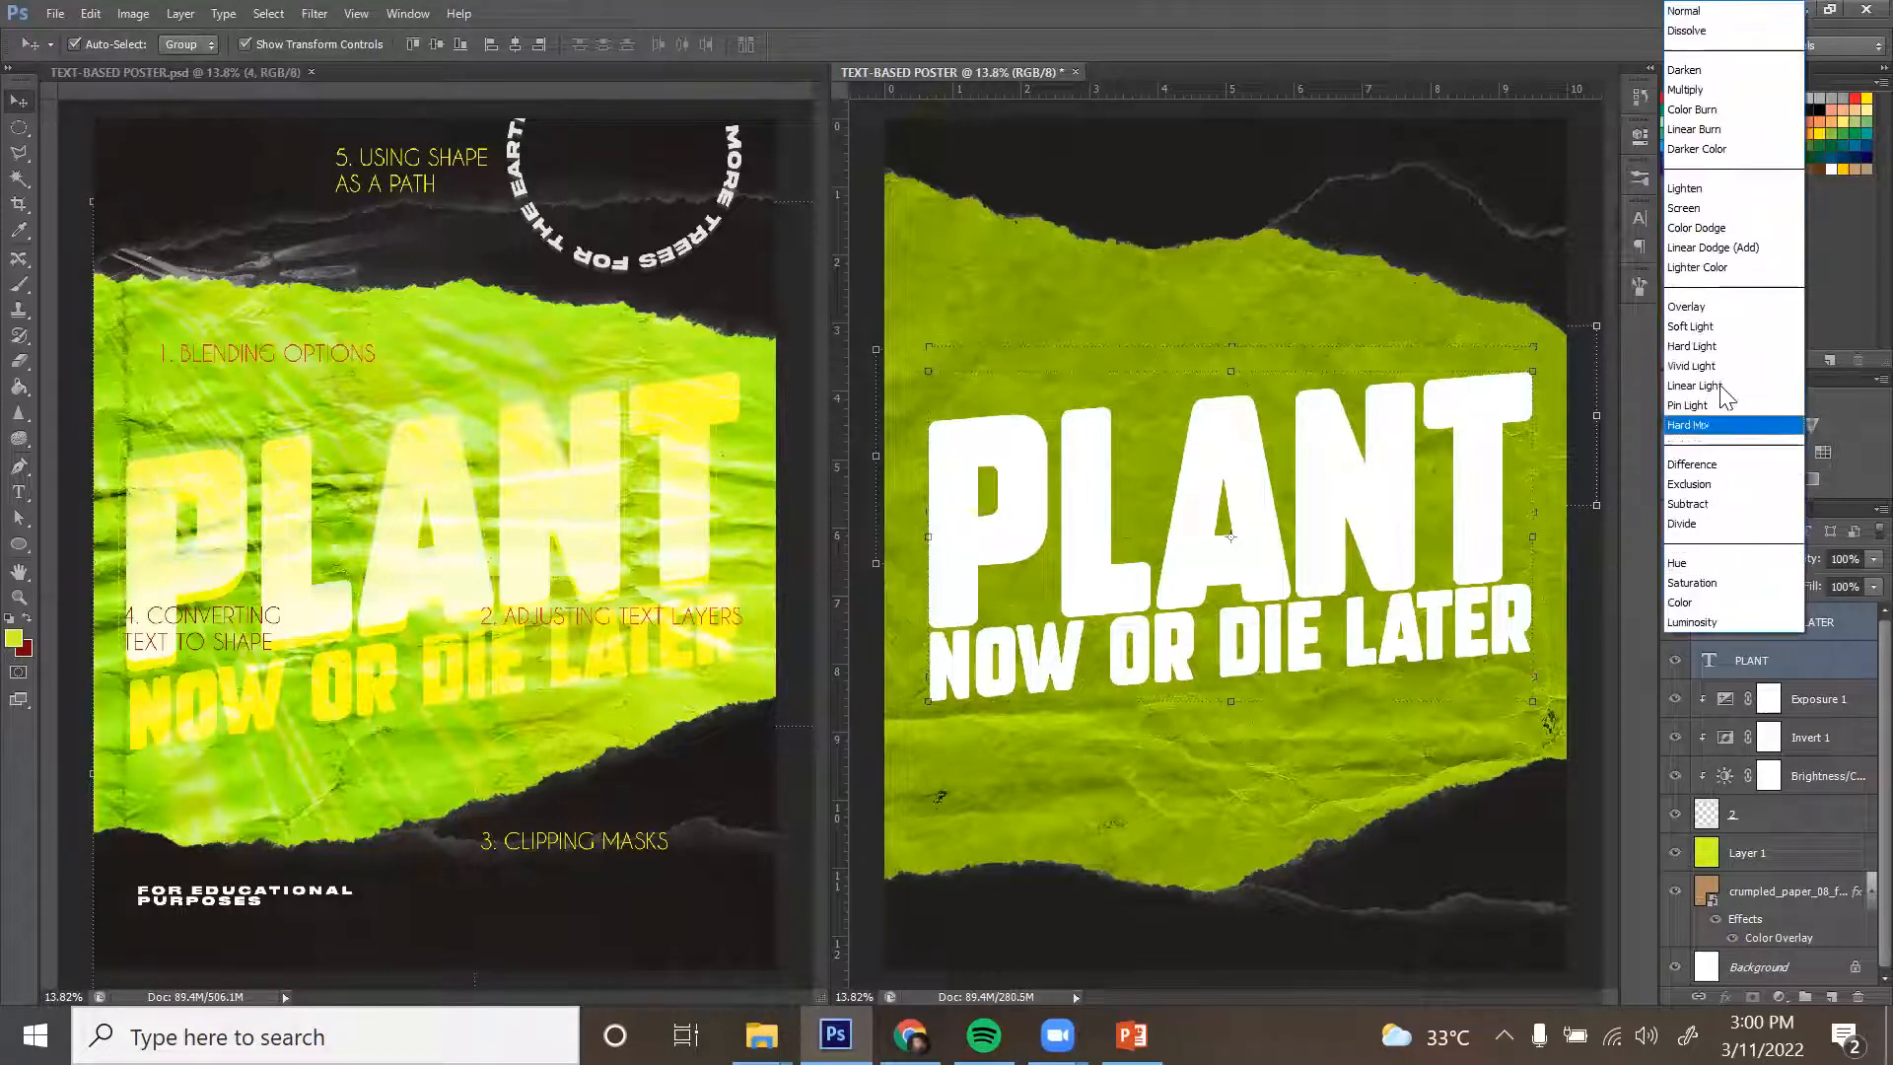
{"action": "left_click", "coordinate": [1714, 307]}
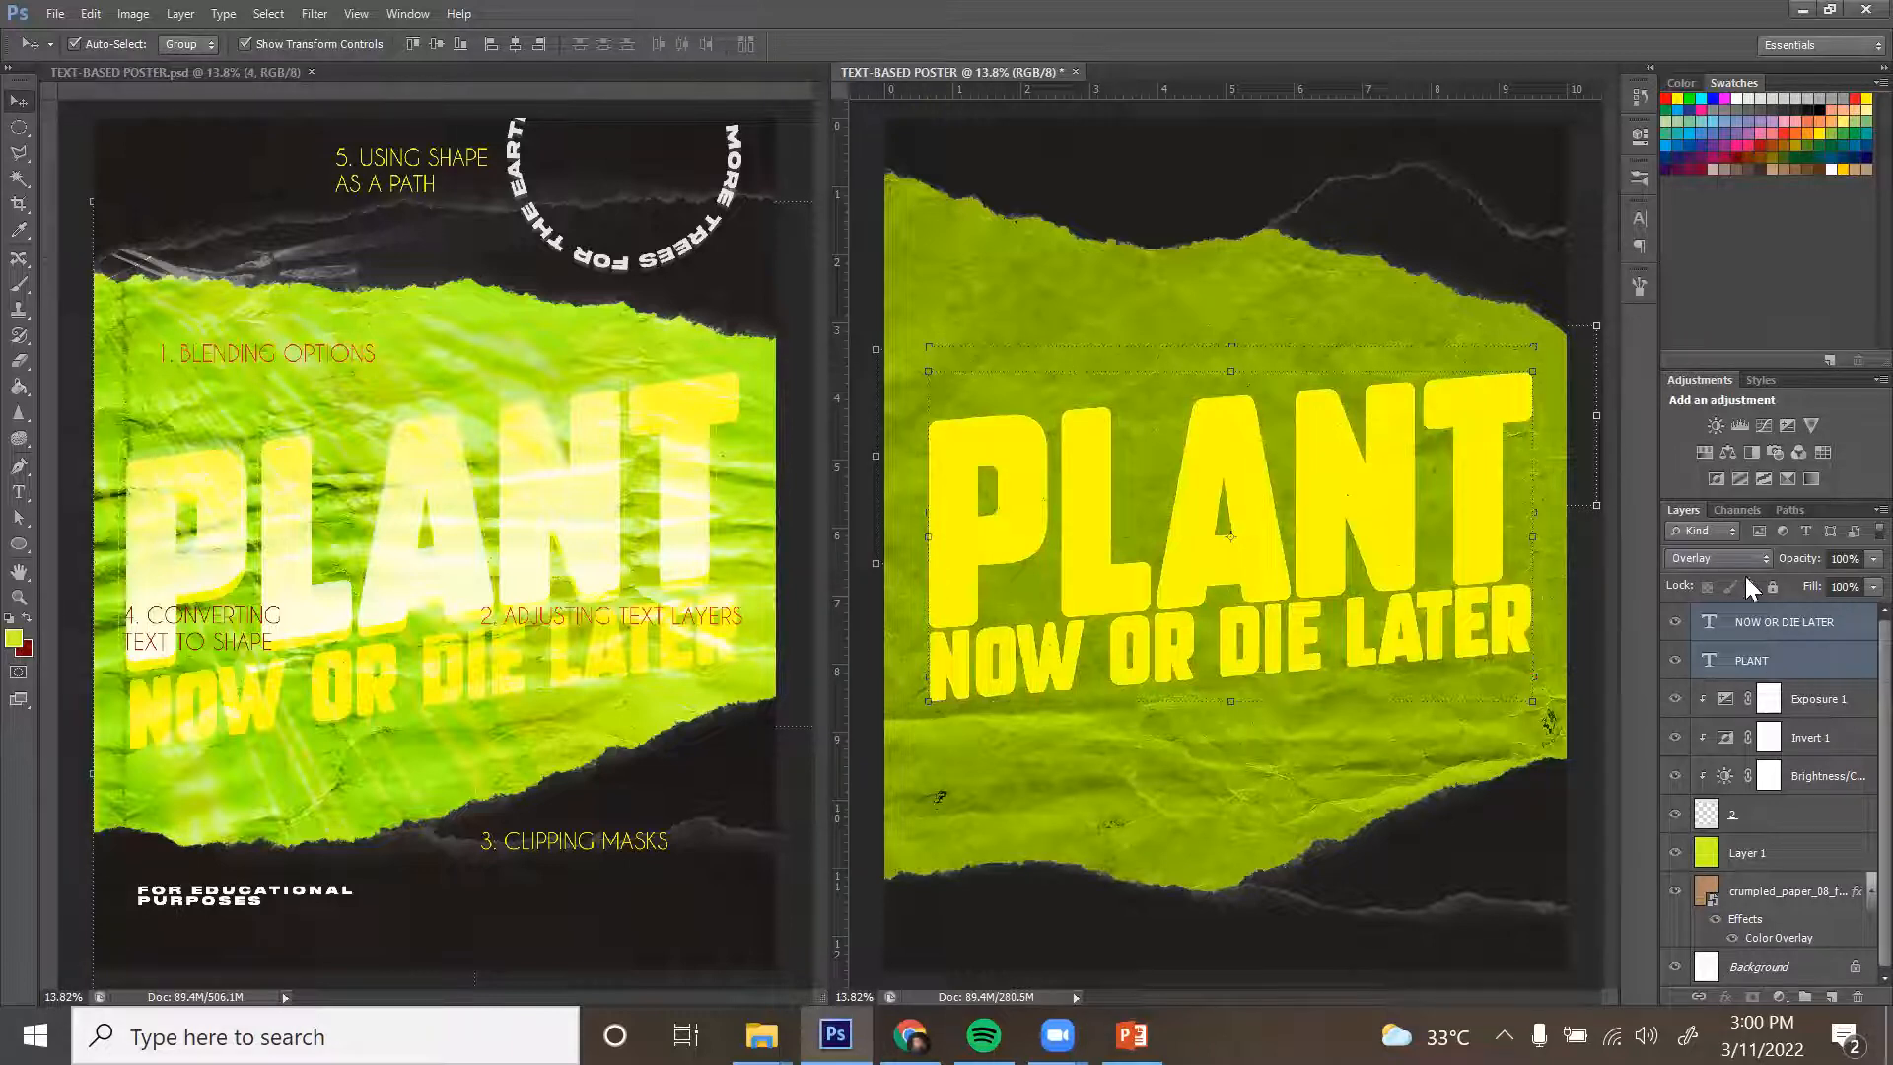
{"action": "left_click", "coordinate": [1739, 557]}
{"action": "left_click", "coordinate": [1737, 321]}
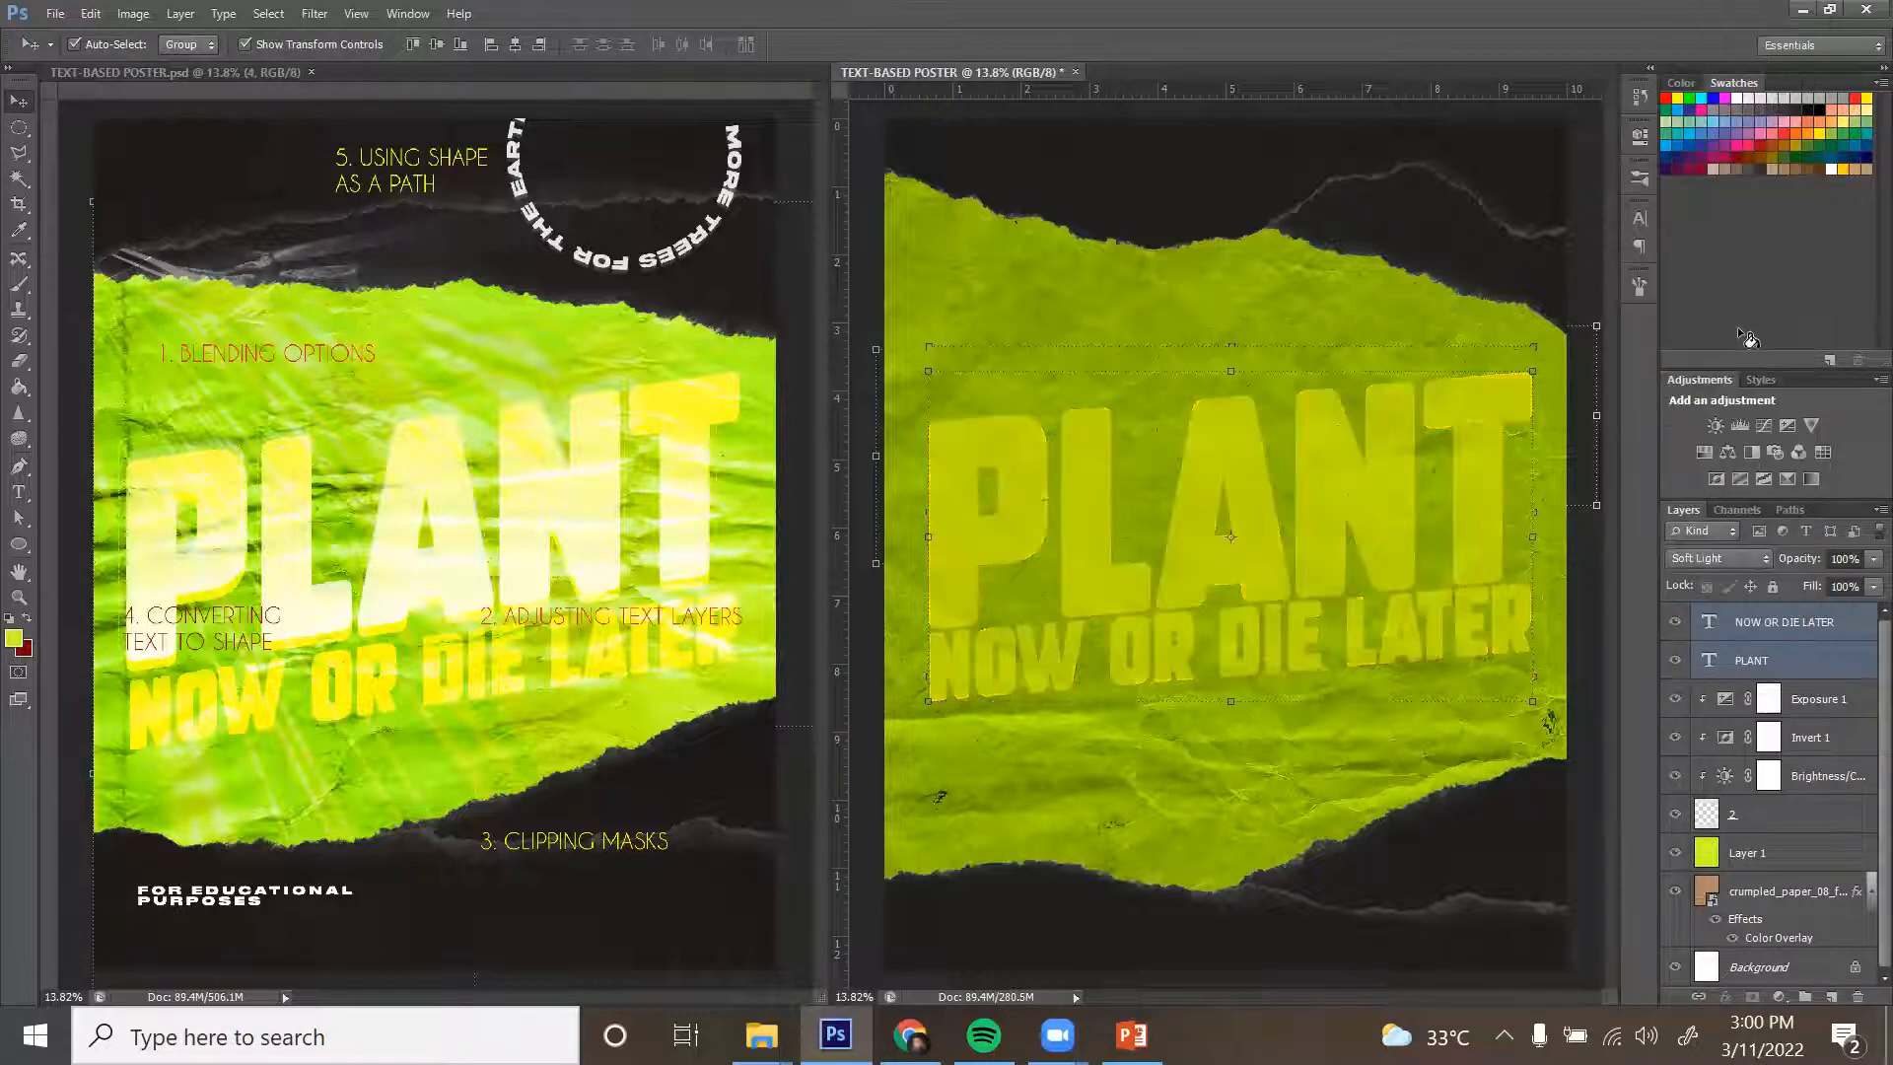
{"action": "left_click", "coordinate": [1716, 556]}
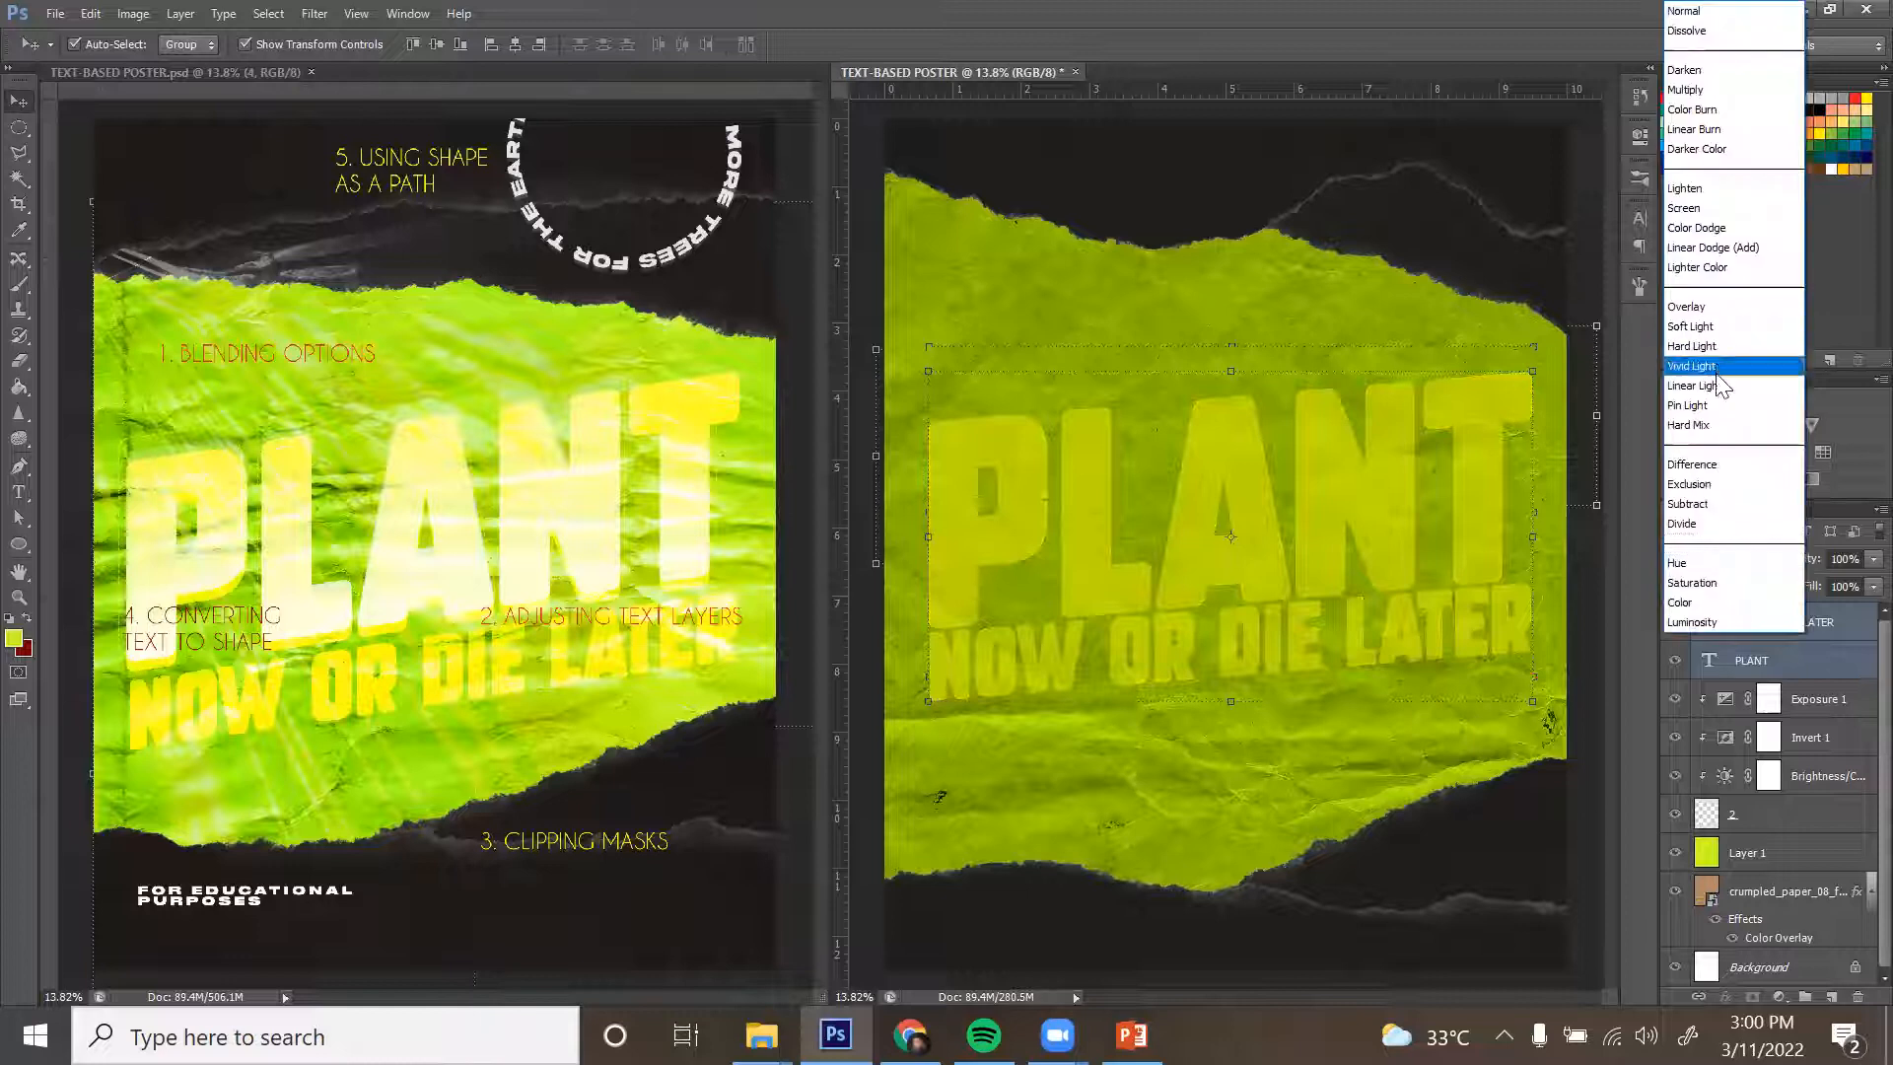
{"action": "left_click", "coordinate": [1715, 365]}
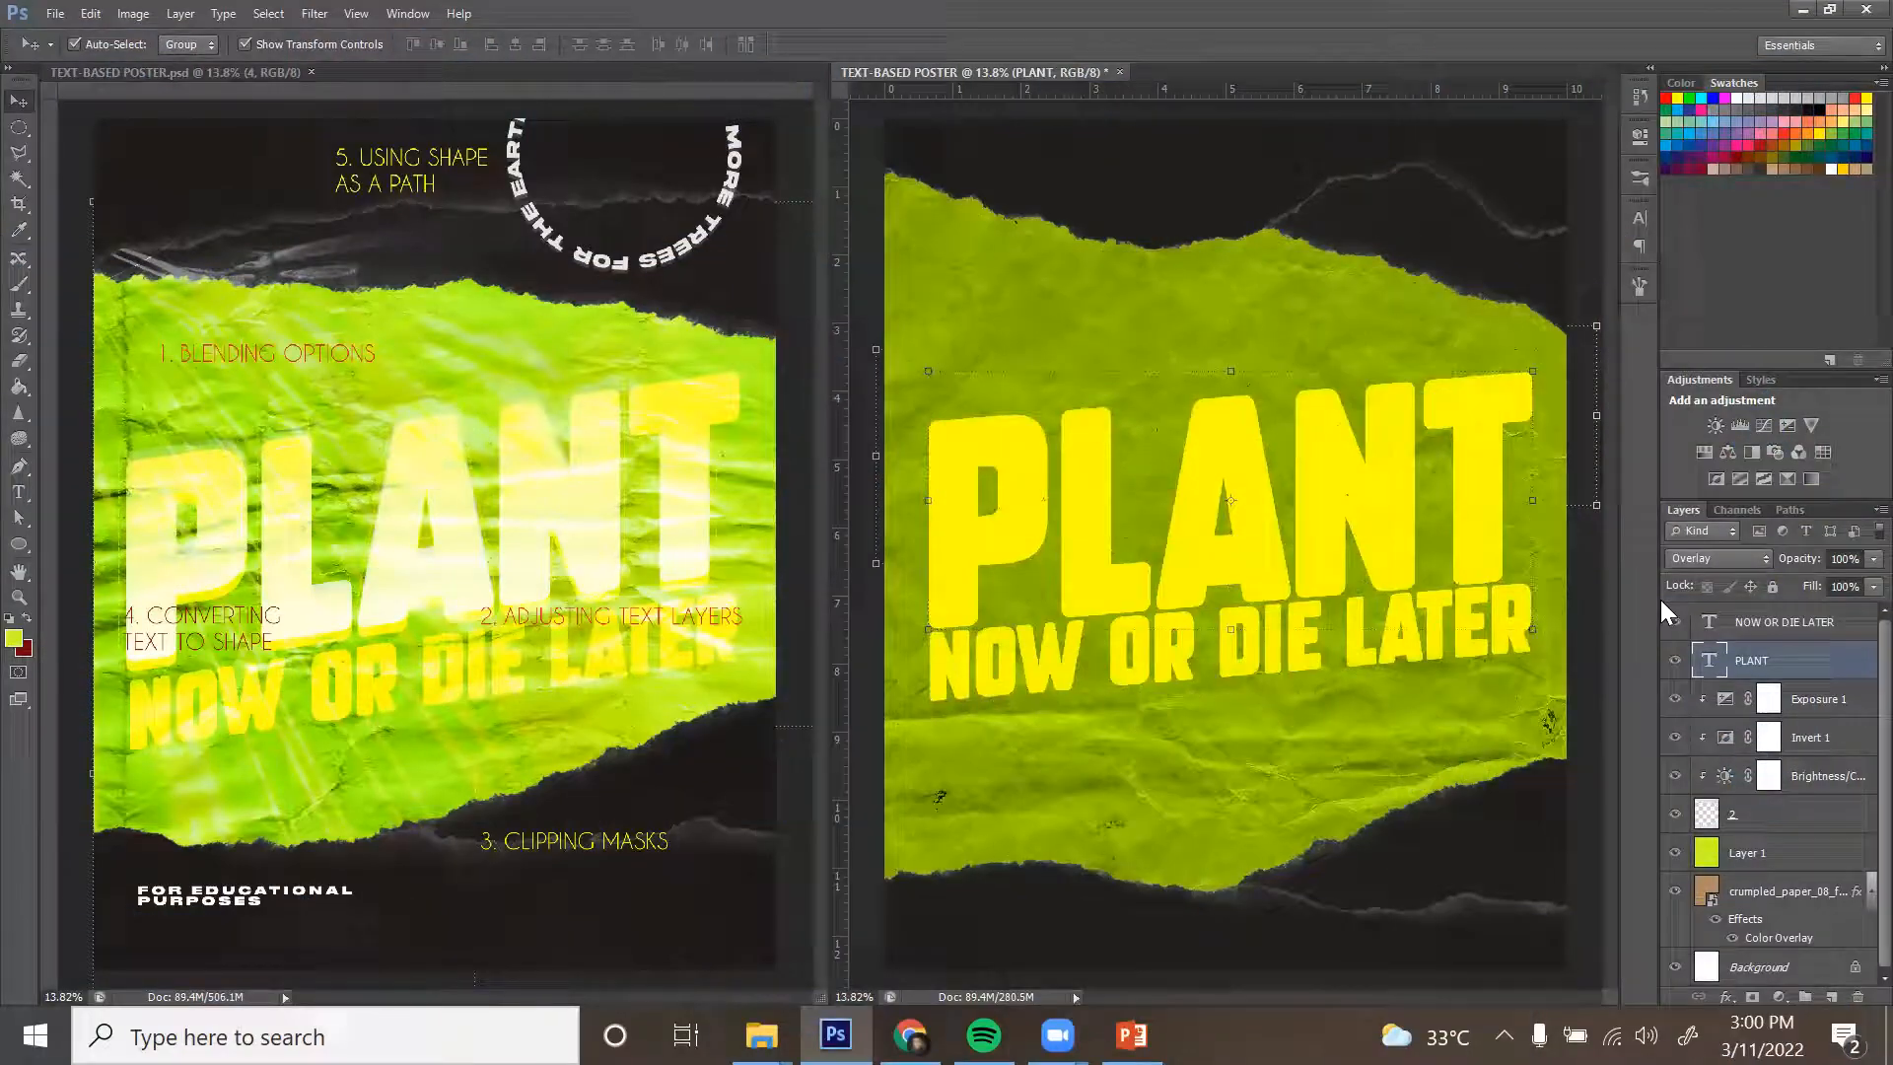
Examine the blending of the PLANT lettering up close in the reference poster TEXT-BASED POSTER.psd.
{"action": "left_click", "coordinate": [513, 590]}
{"action": "key", "text": "ctrl+plus"}
{"action": "key", "text": "ctrl+plus"}
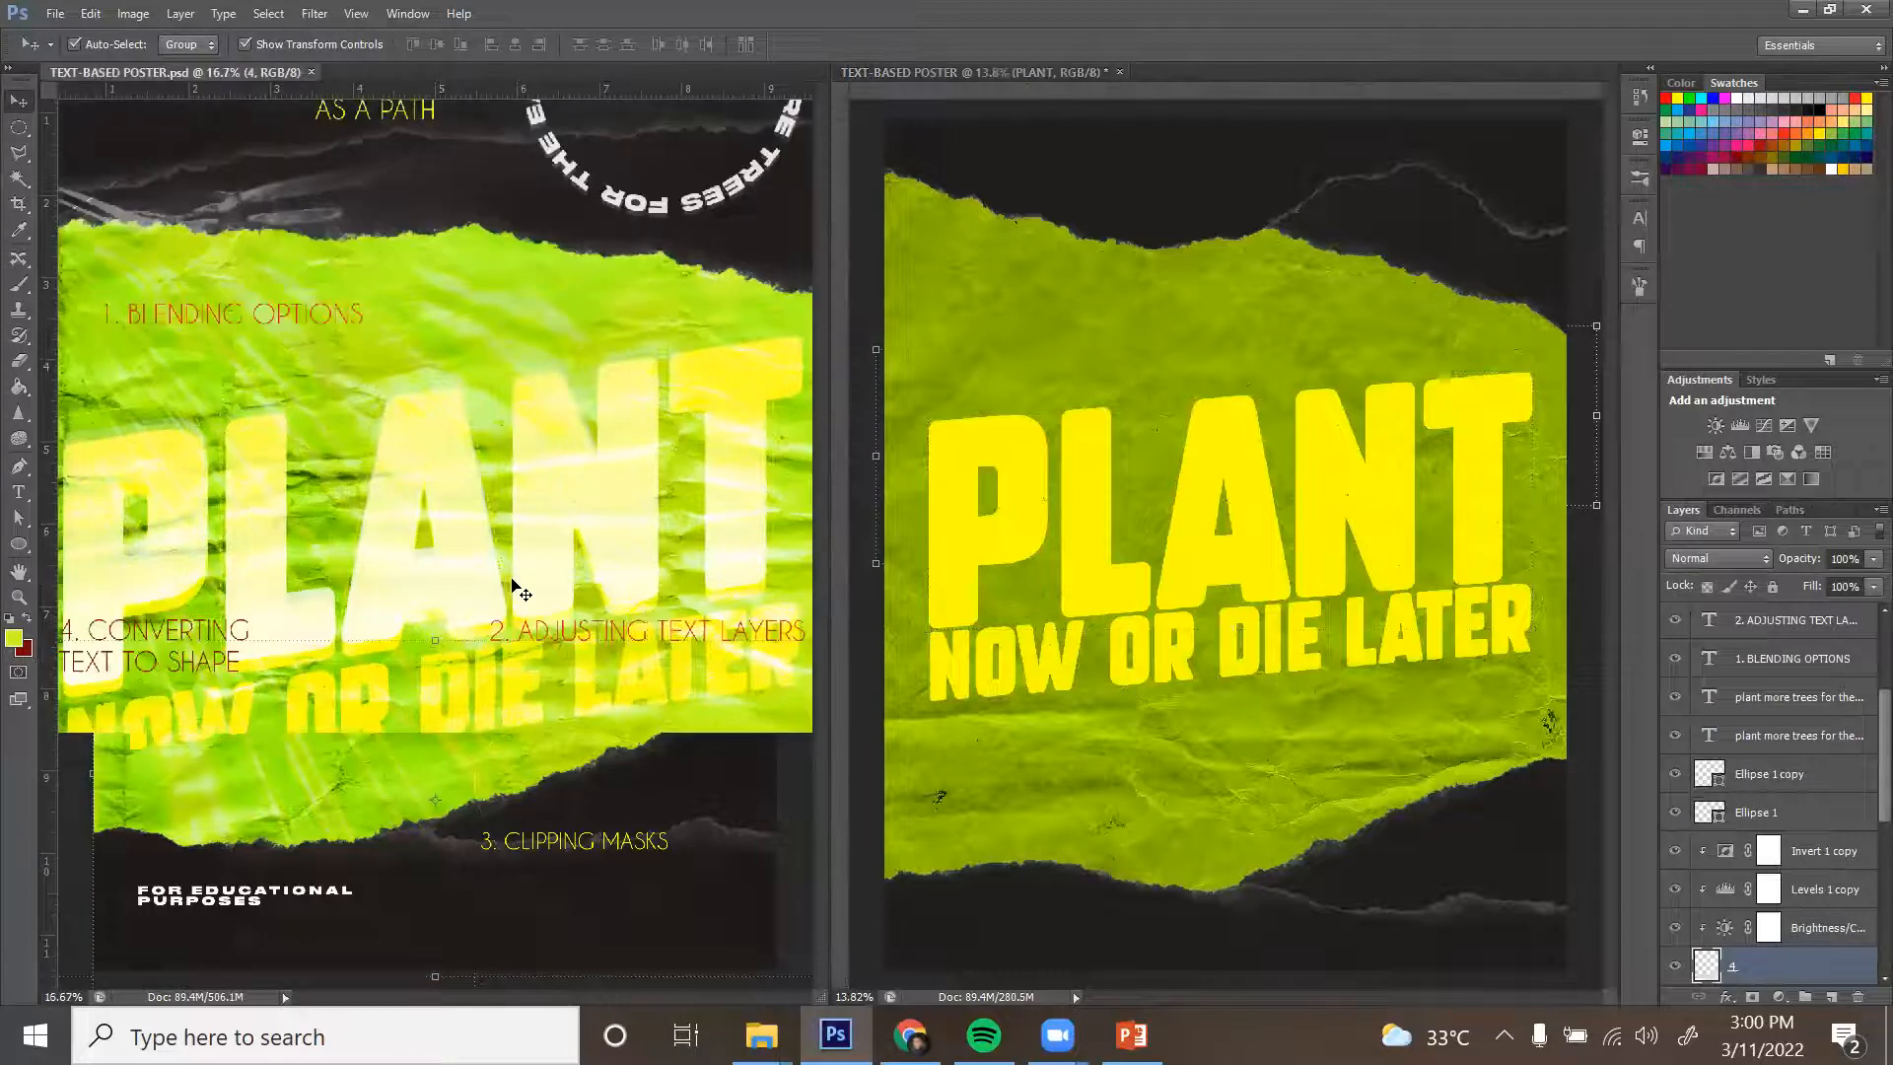
{"action": "key", "text": "ctrl+plus"}
{"action": "left_click_drag", "start_coordinate": [608, 201], "coordinate": [335, 305]}
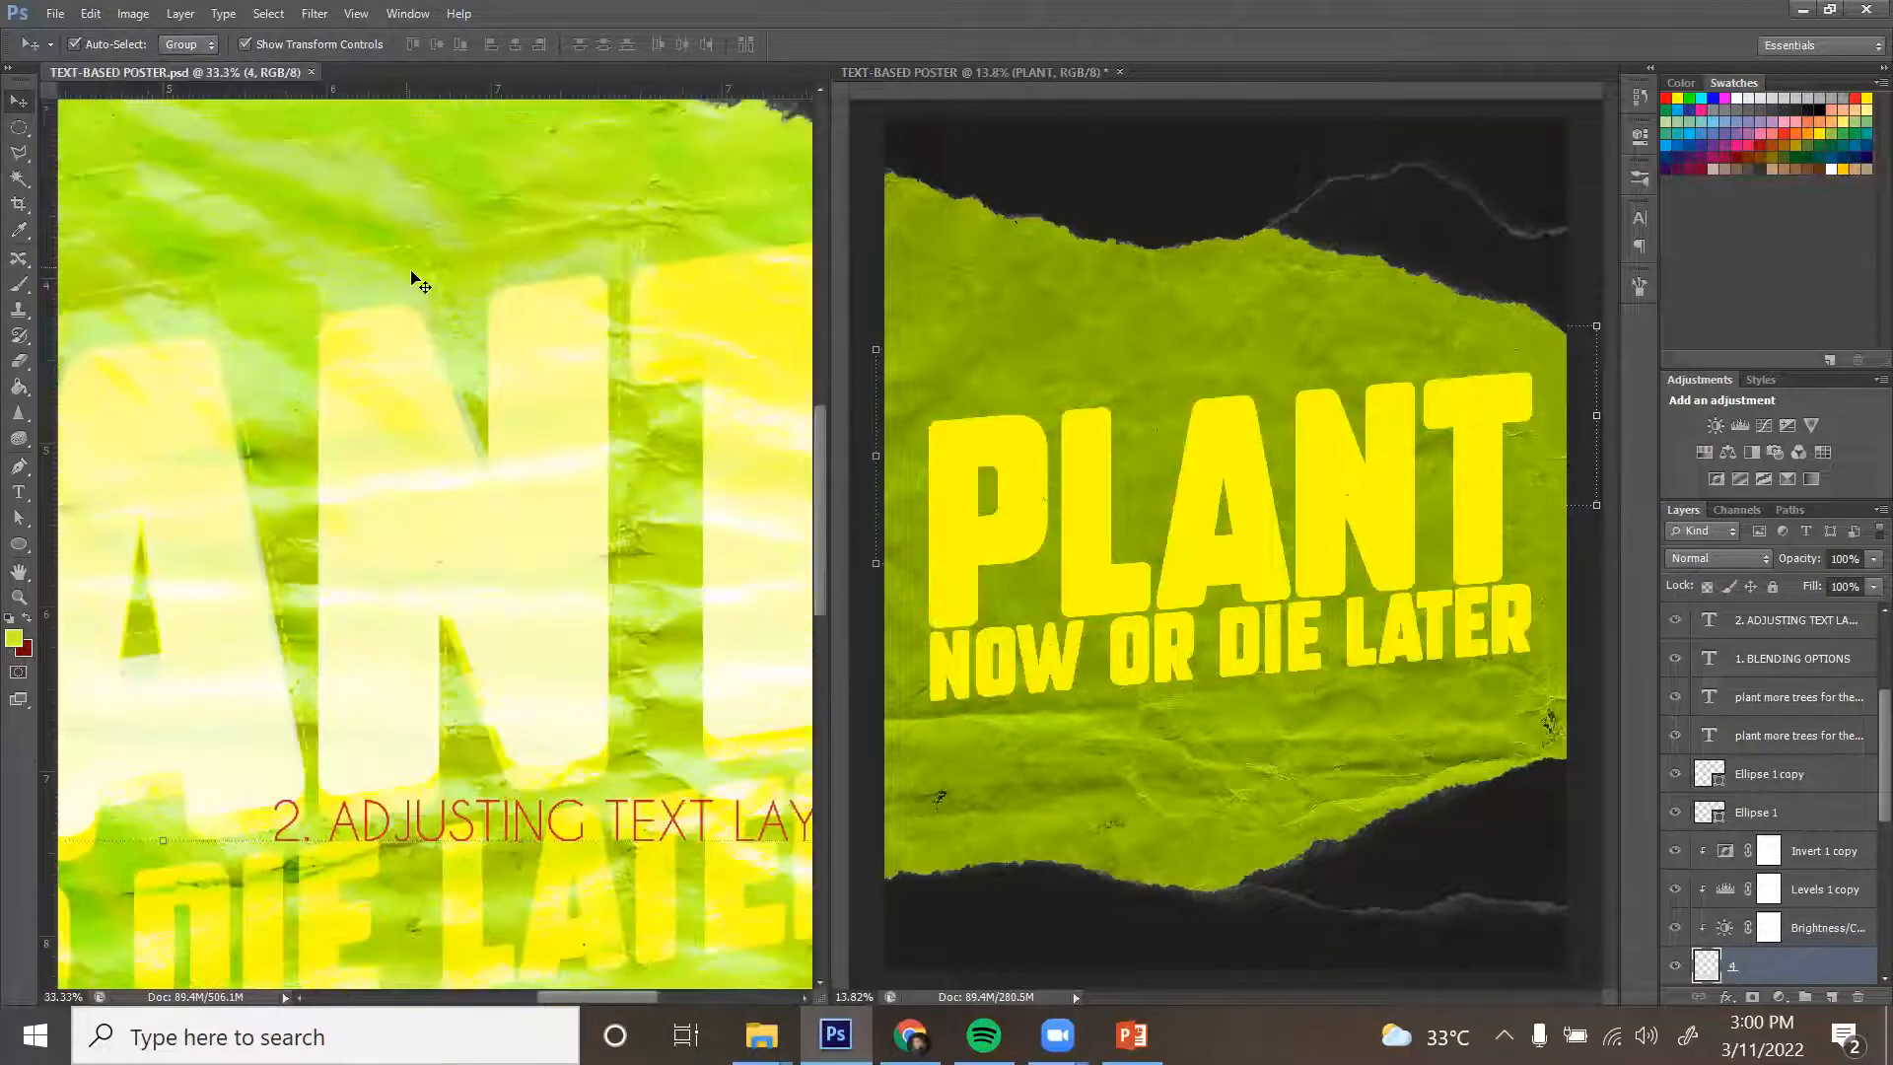
{"action": "key", "text": "ctrl+0"}
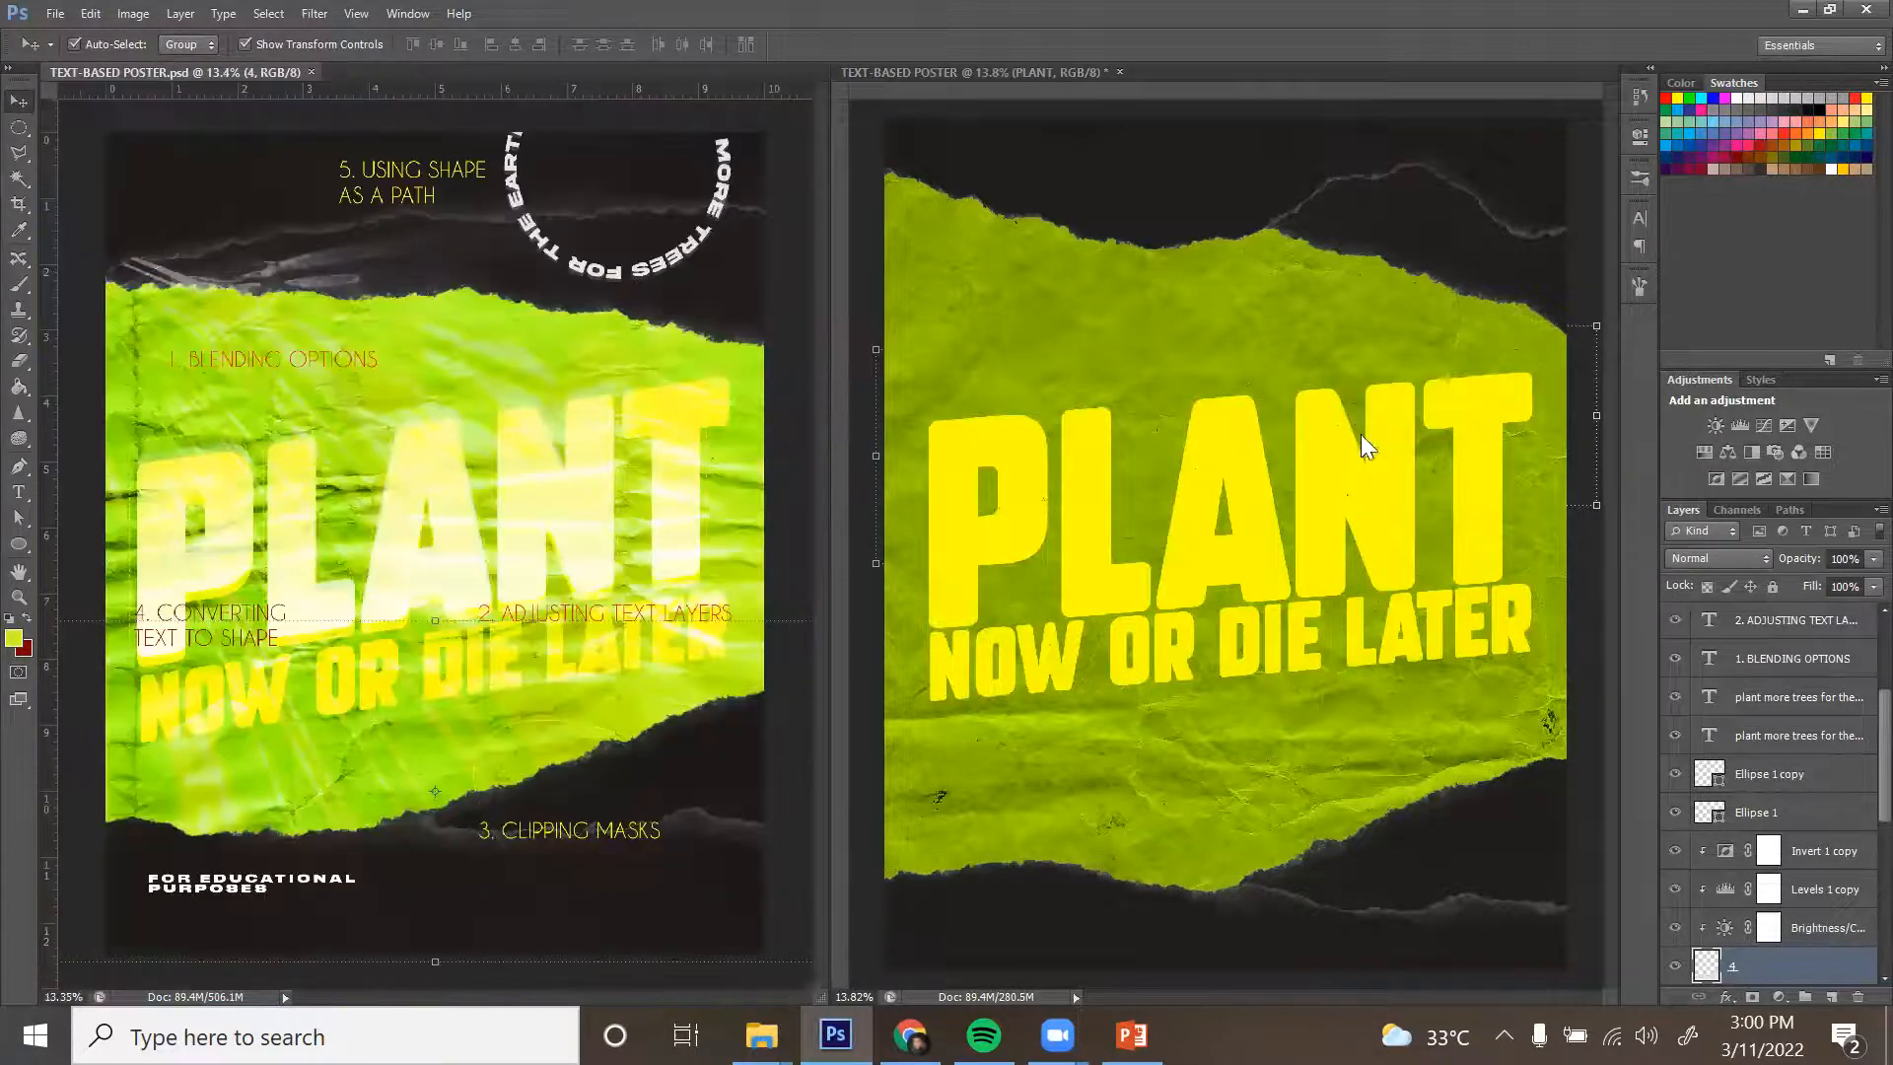
Duplicate the PLANT text layer and convert the duplicate to a shape.
{"action": "left_click", "coordinate": [1361, 434]}
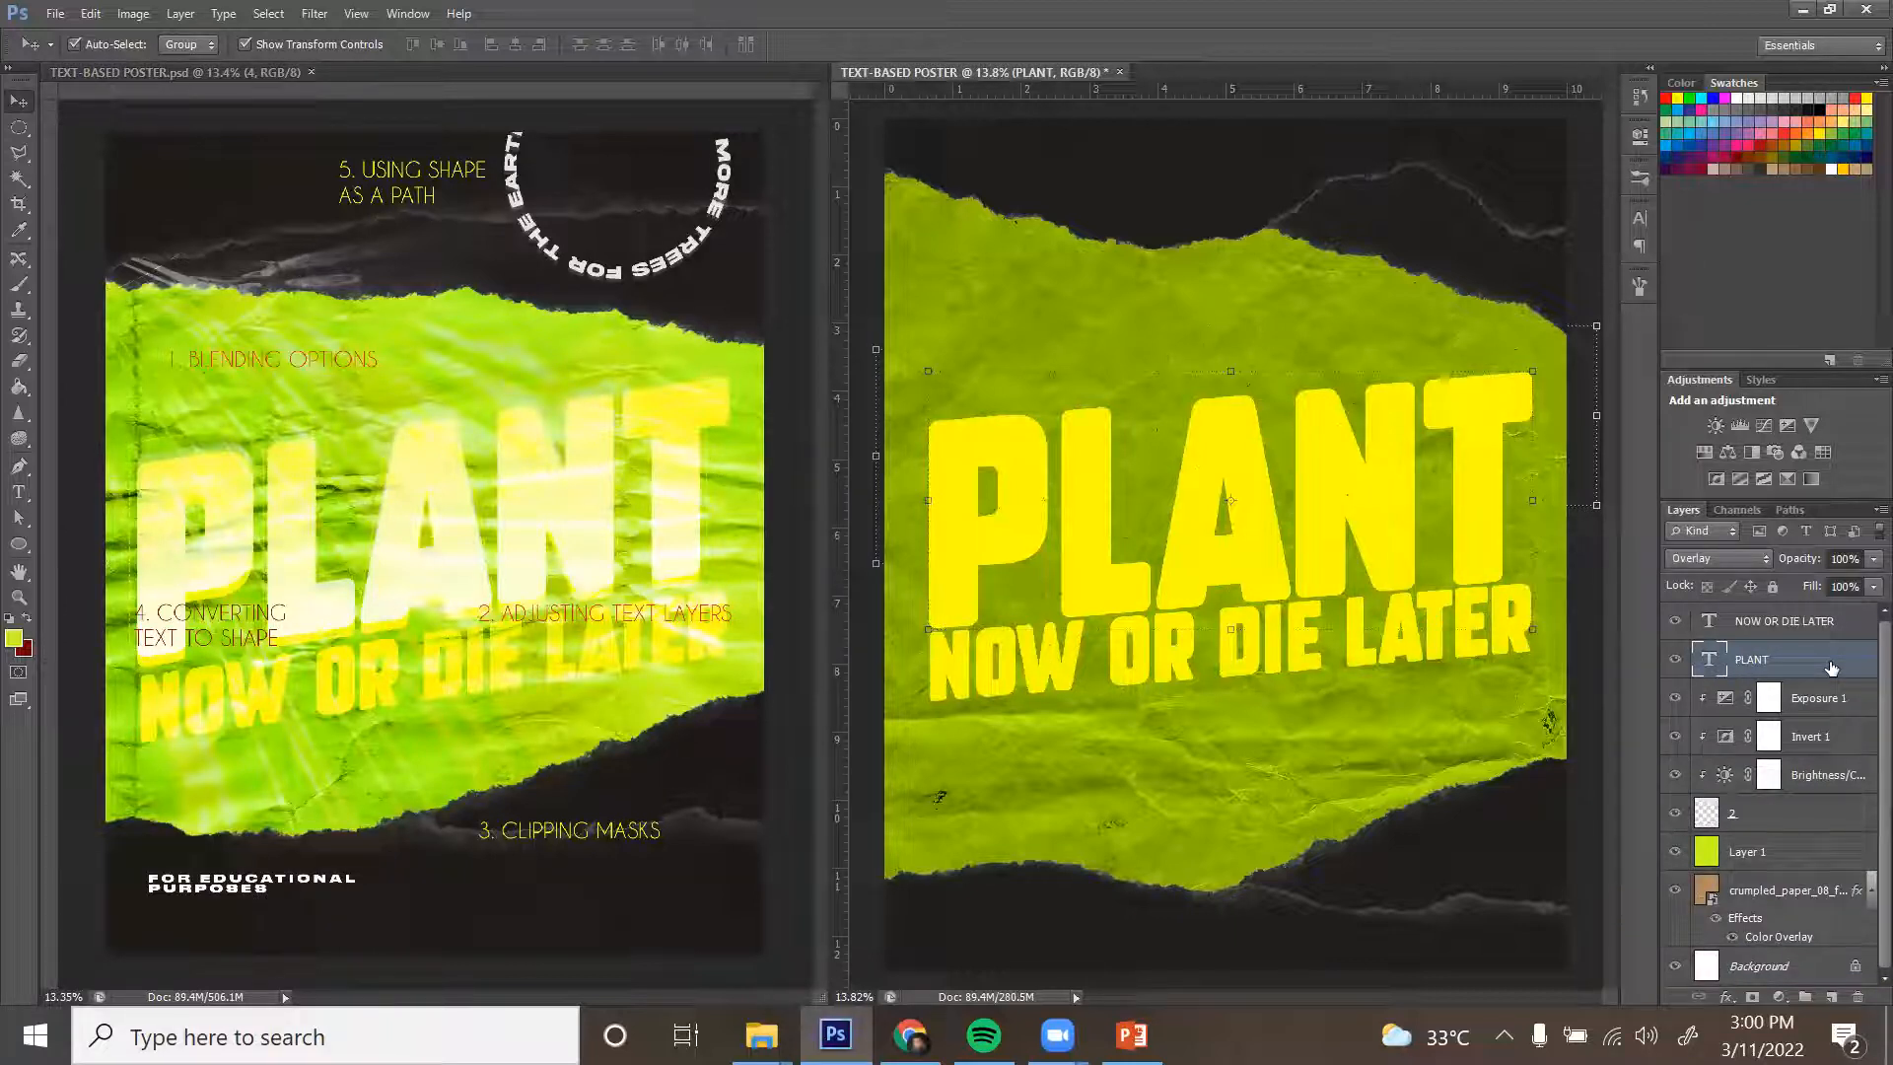
{"action": "key", "text": "ctrl+j"}
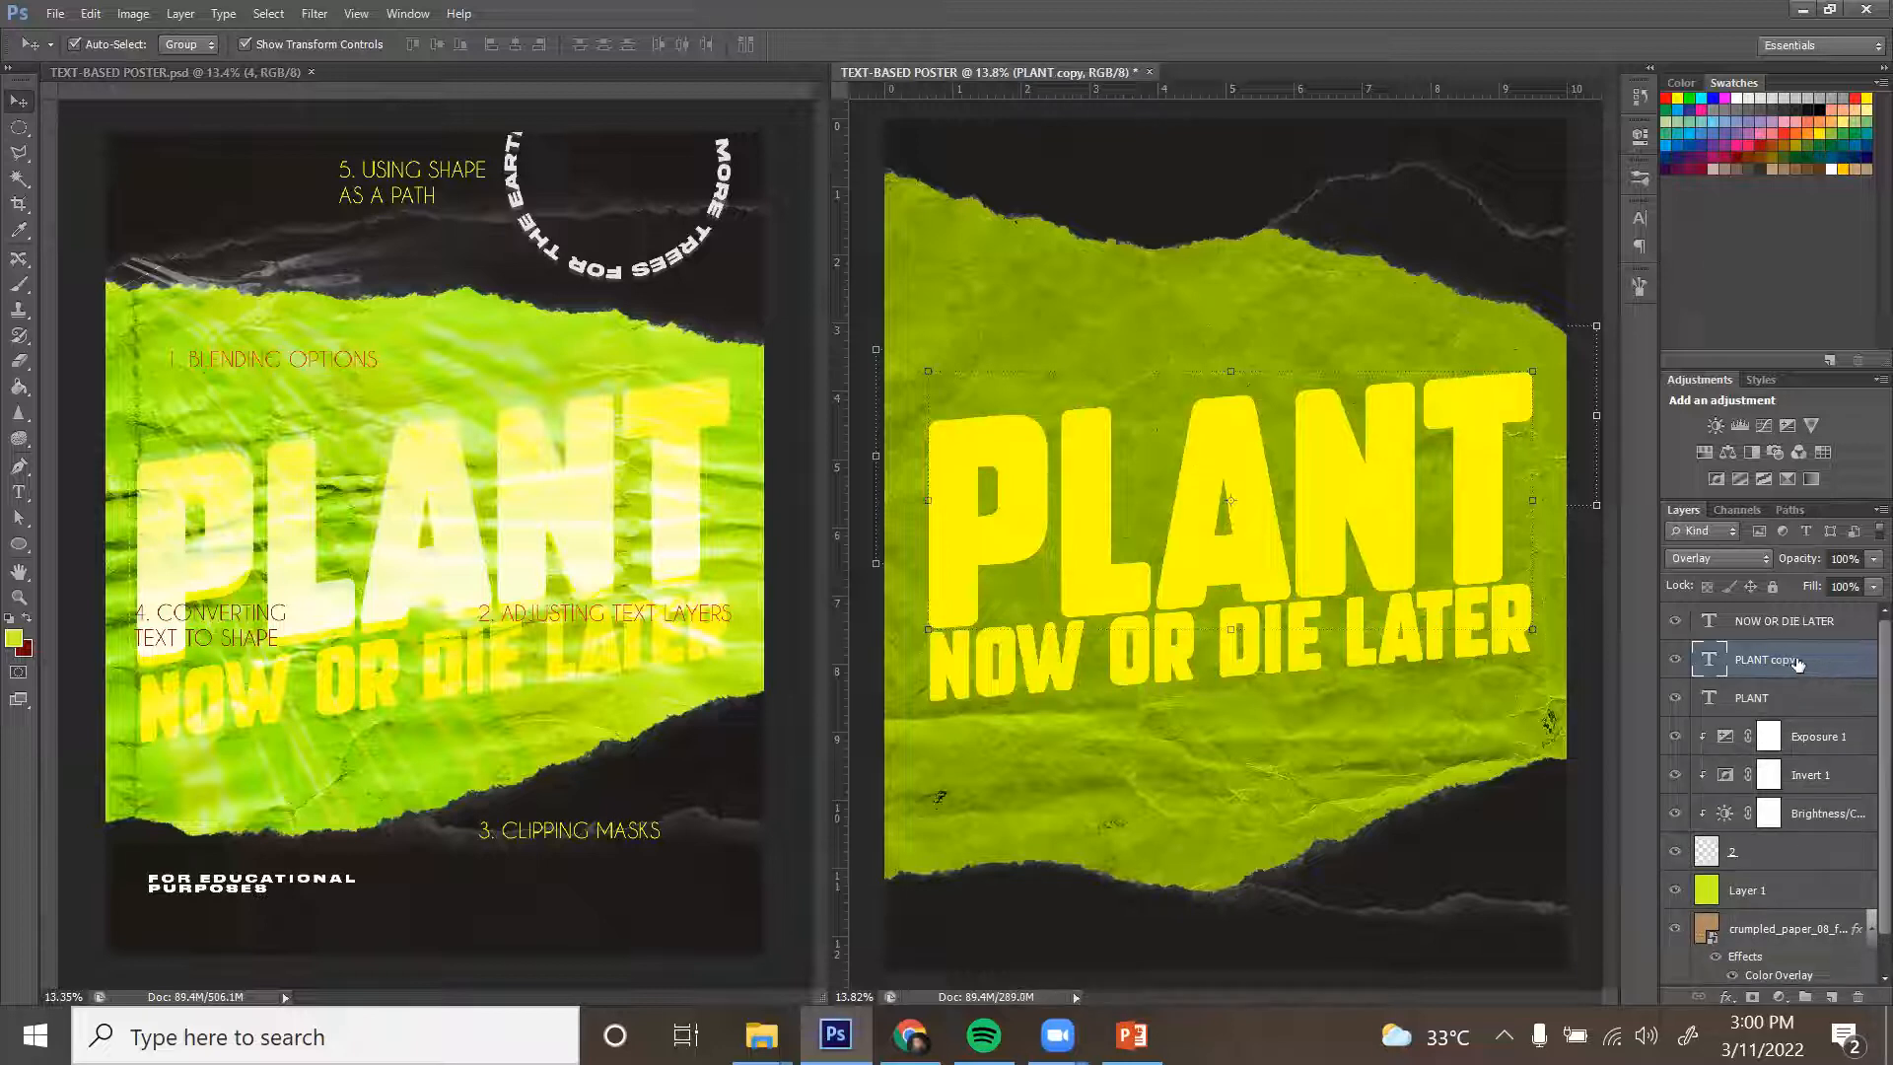
{"action": "right_click", "coordinate": [1797, 660]}
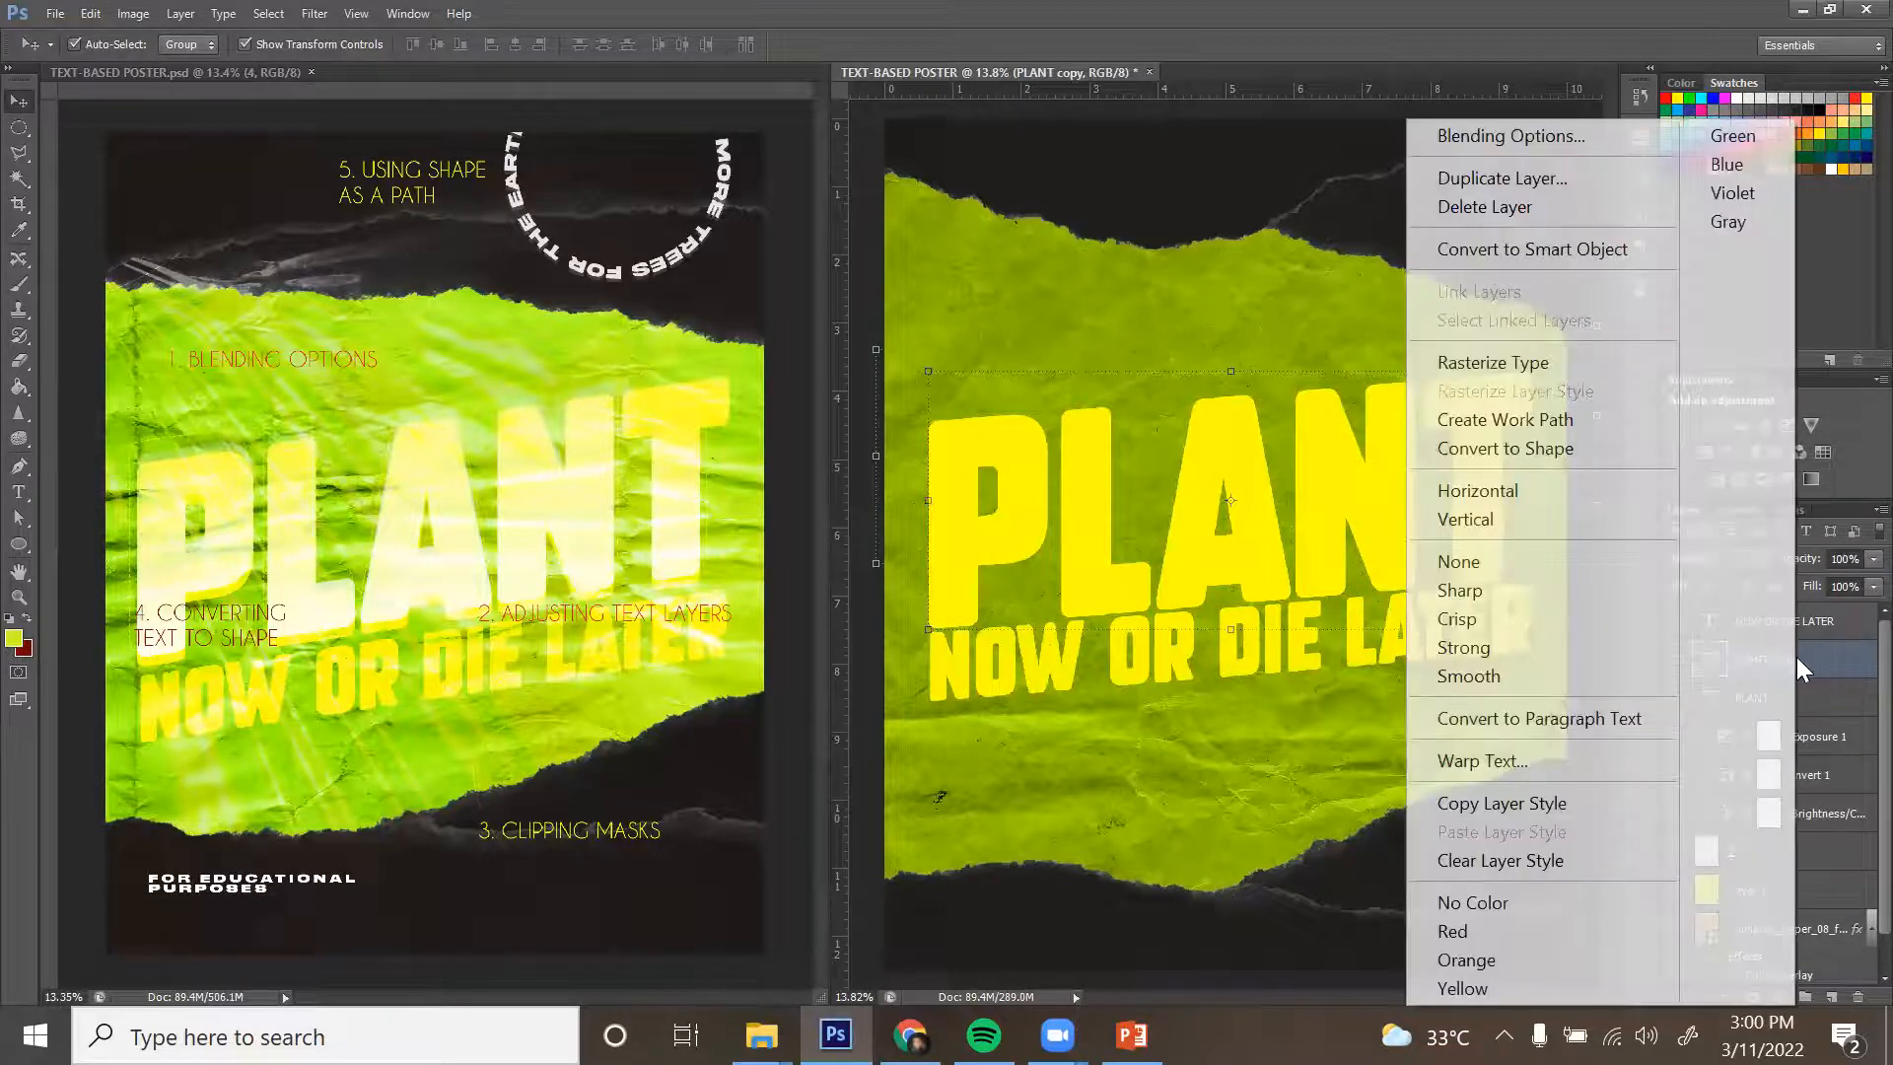
{"action": "left_click", "coordinate": [1619, 458]}
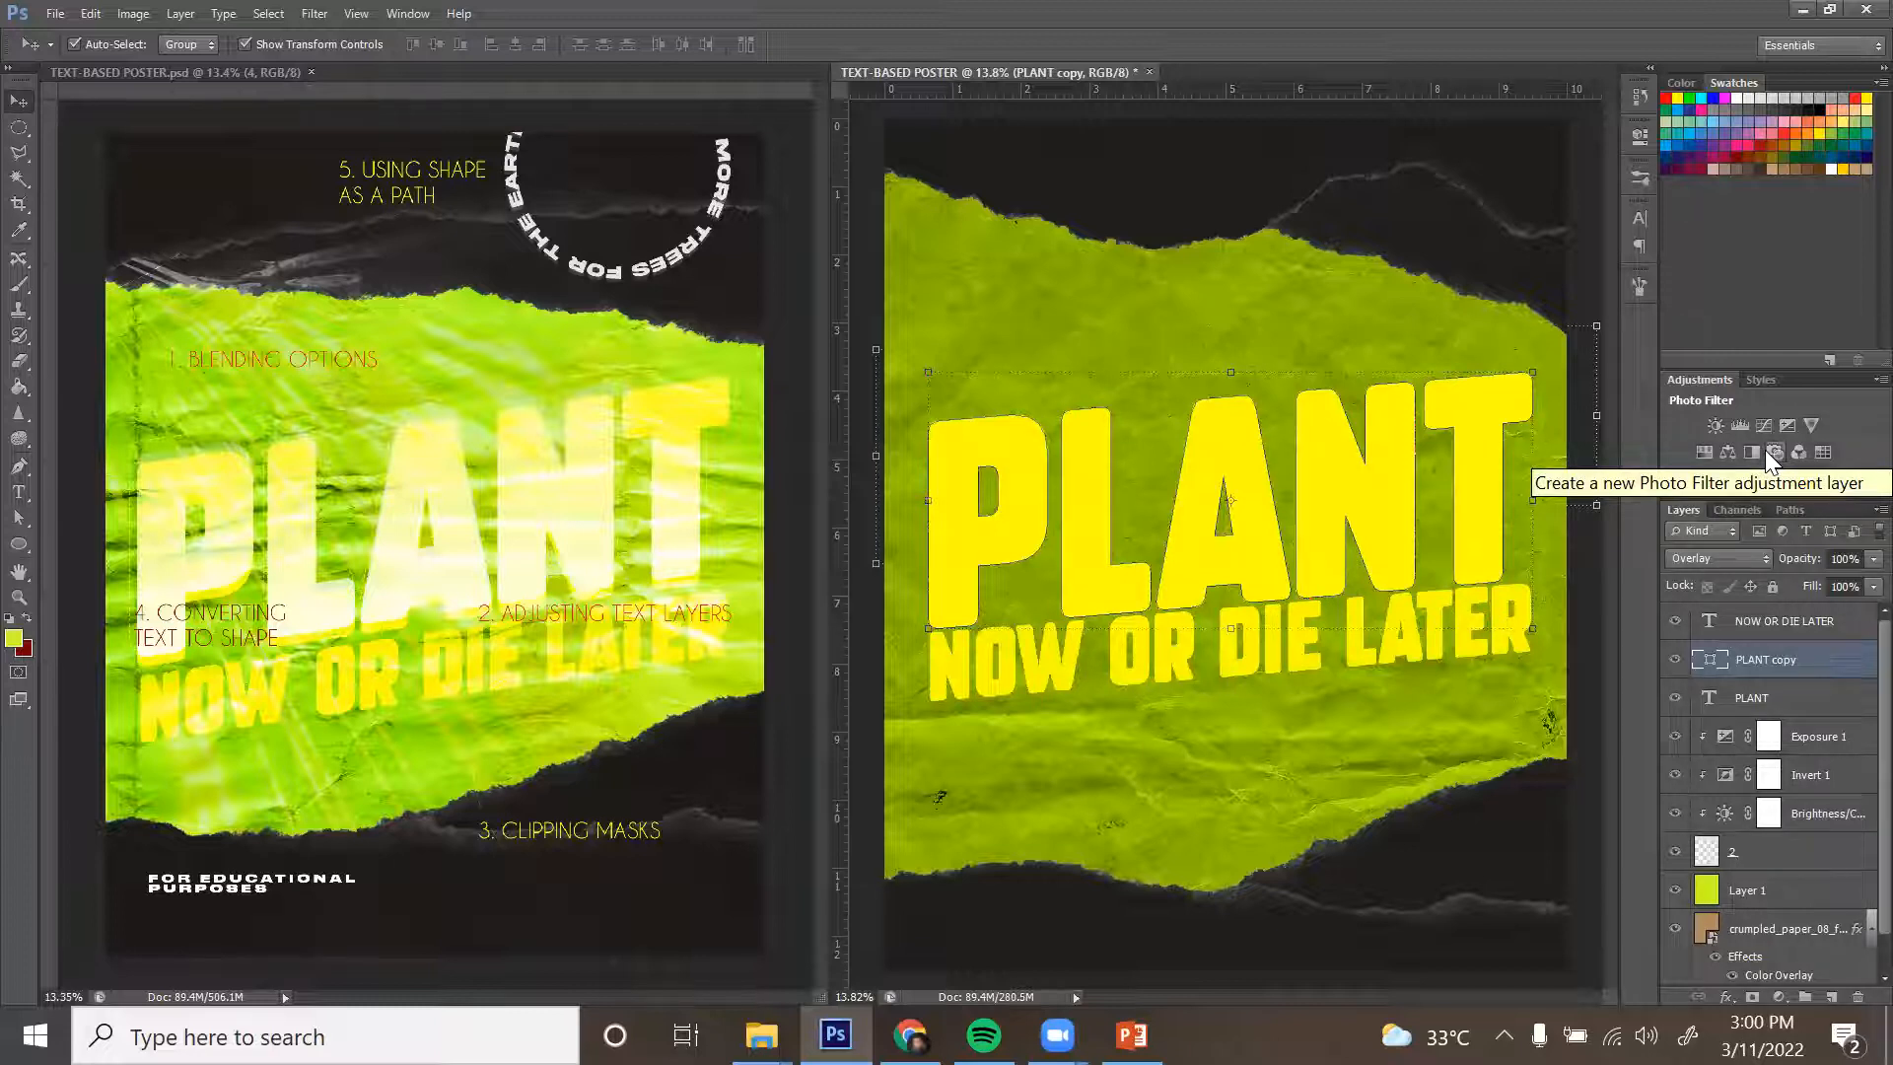
Remove the fill from the PLANT copy shape and give it a yellow 3 pt stroke.
{"action": "left_click", "coordinate": [18, 462]}
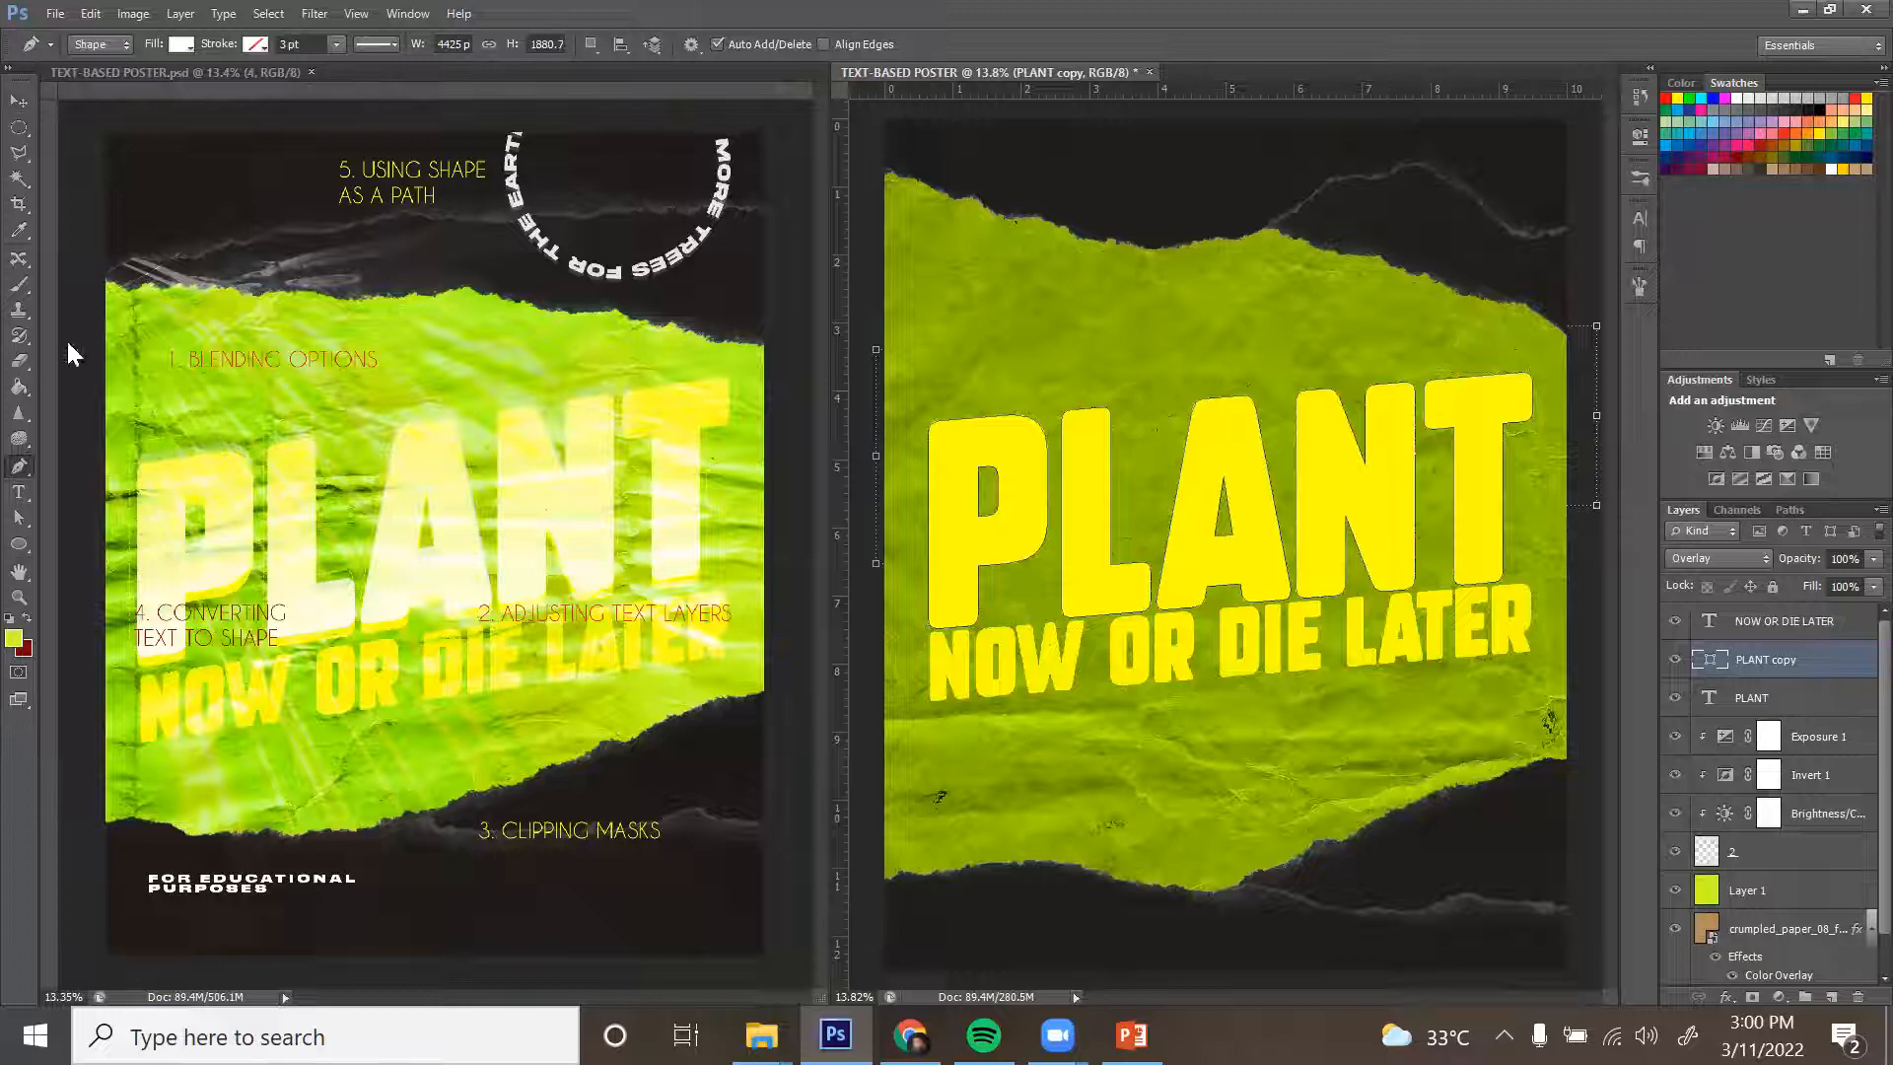
{"action": "left_click", "coordinate": [181, 45]}
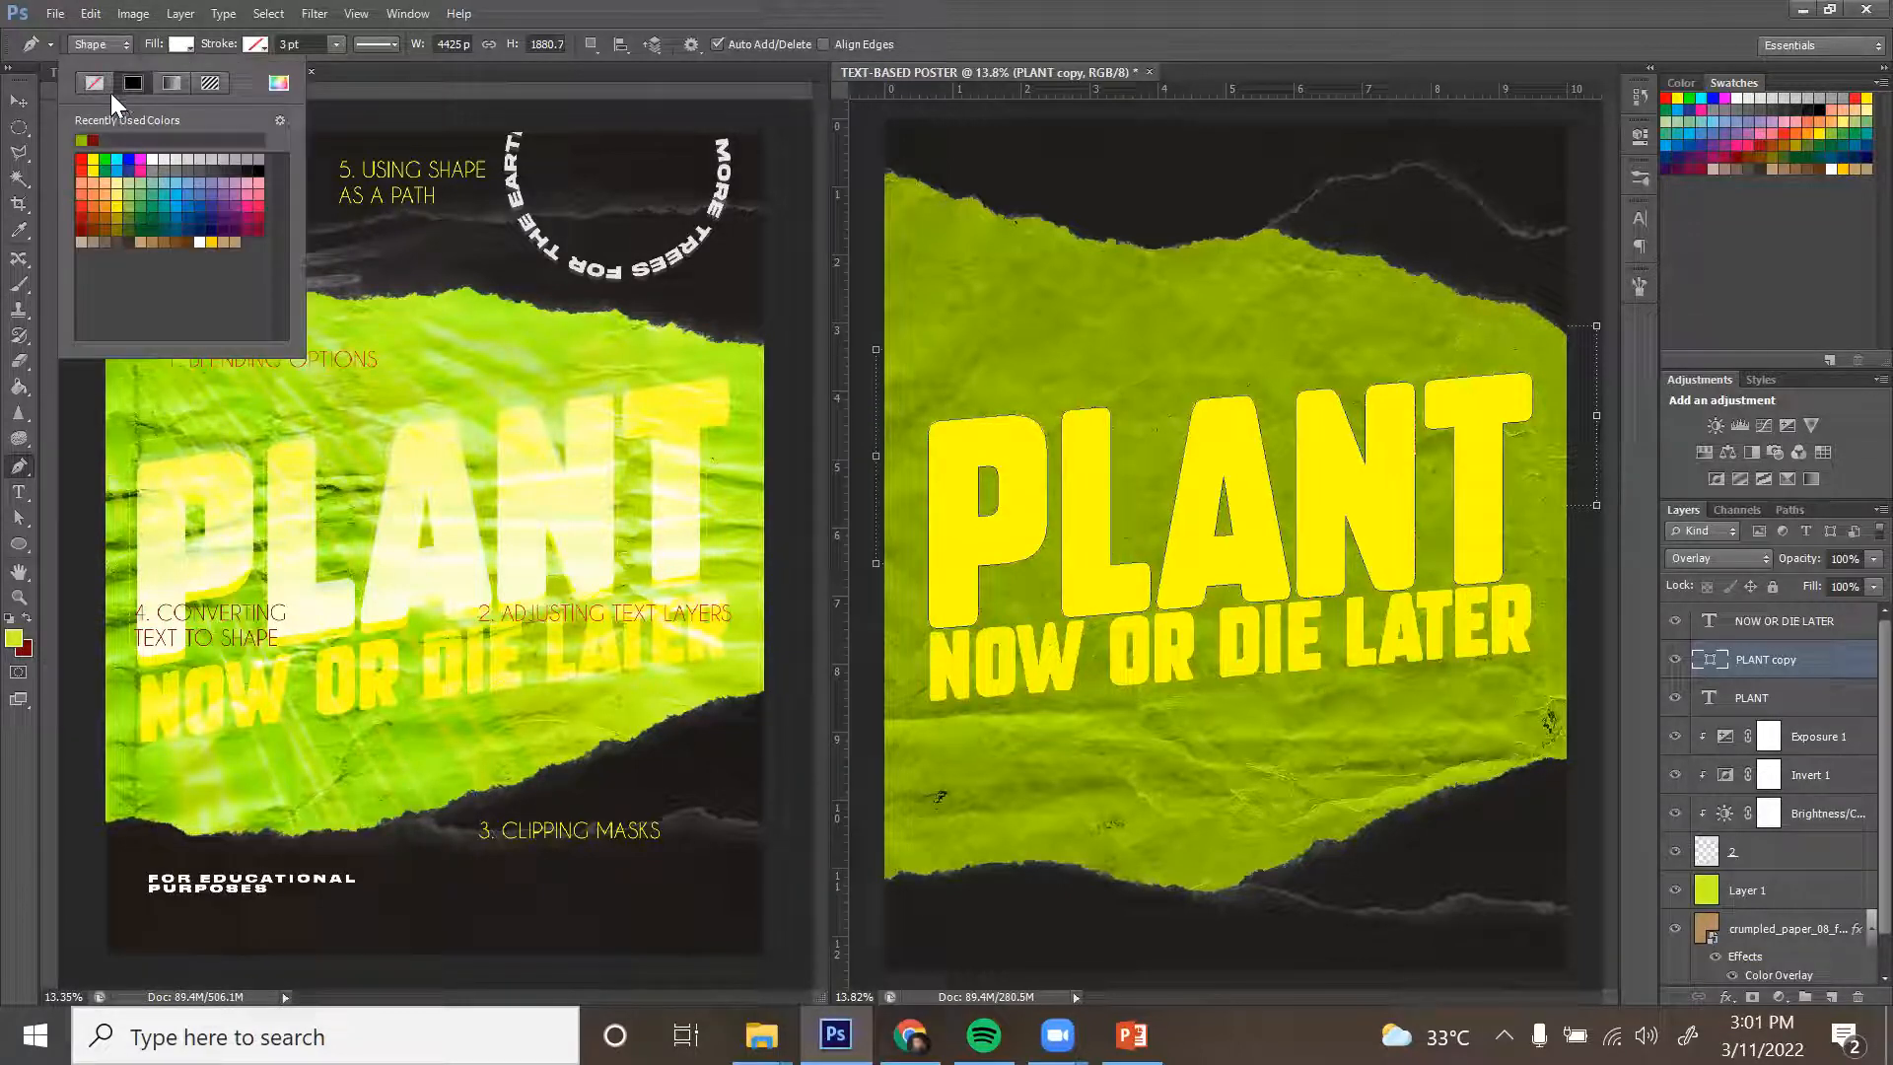
{"action": "left_click", "coordinate": [256, 45]}
{"action": "left_click", "coordinate": [256, 46]}
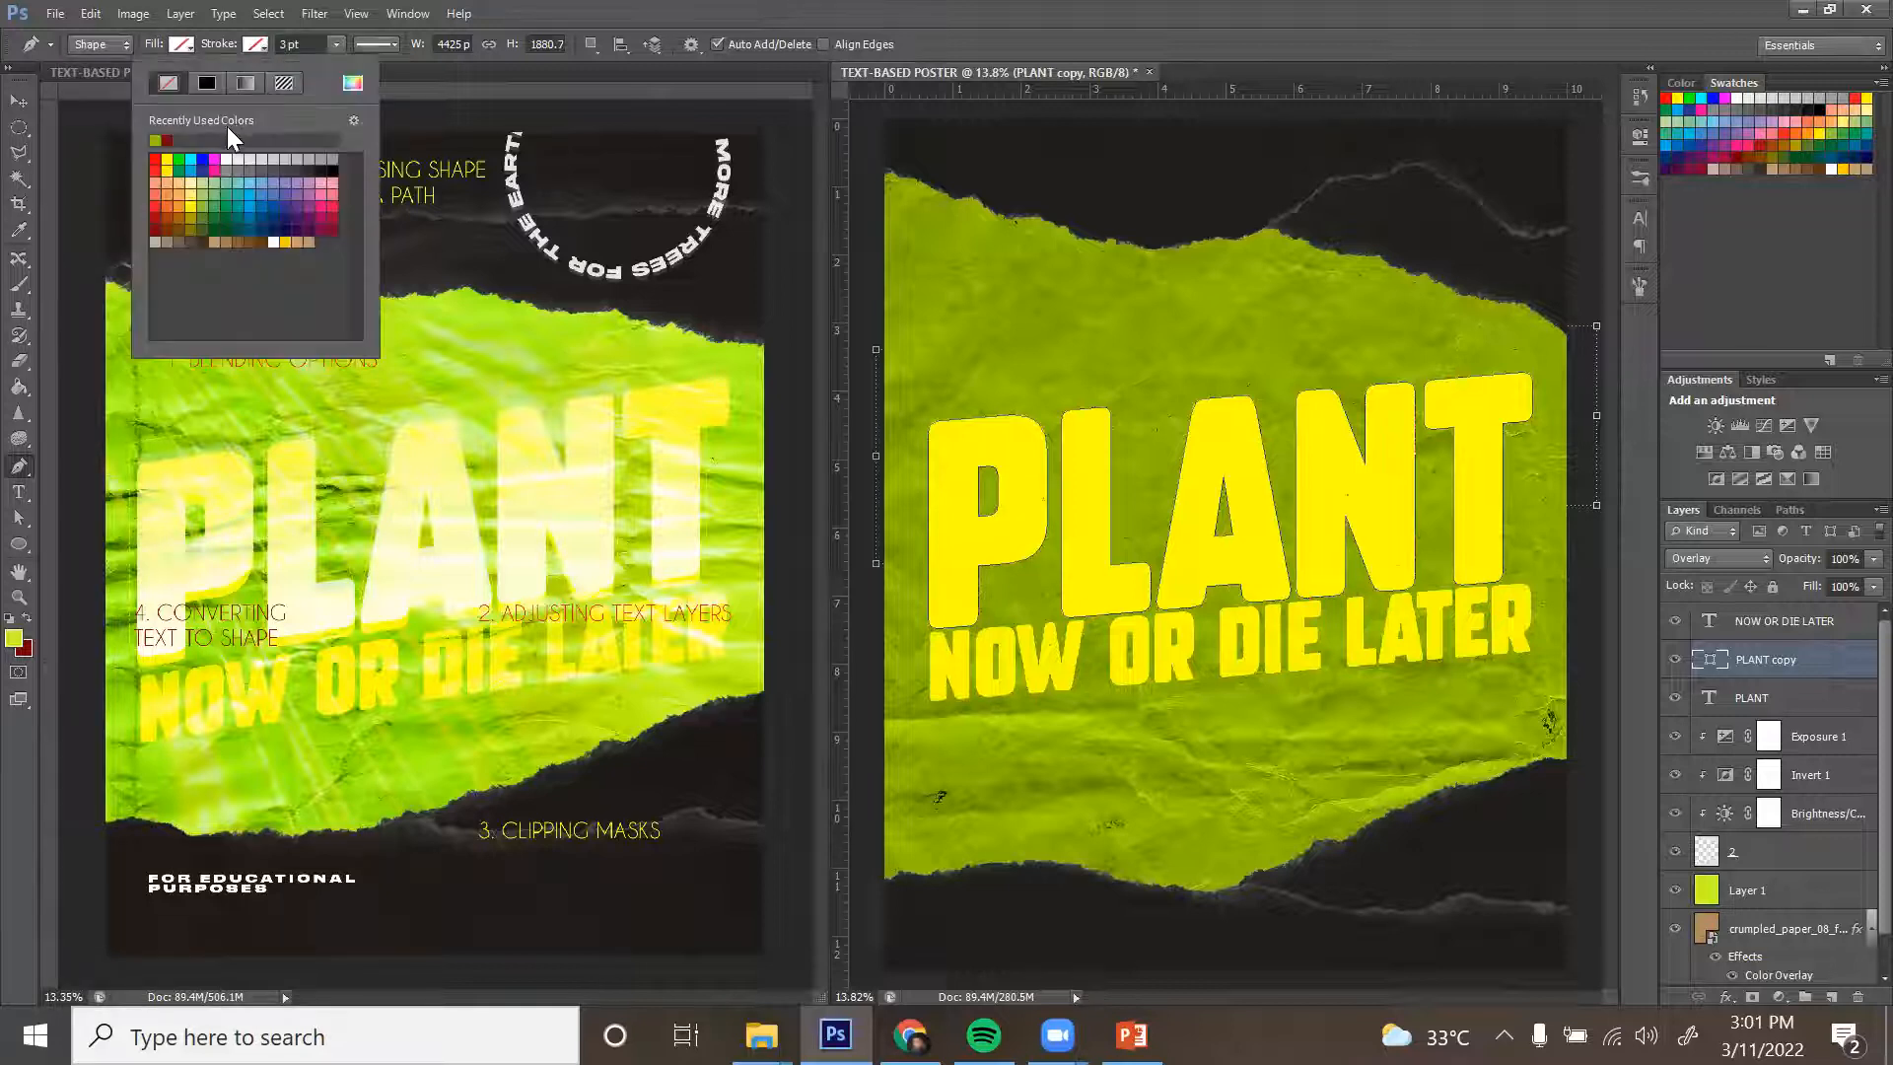
{"action": "left_click", "coordinate": [227, 158]}
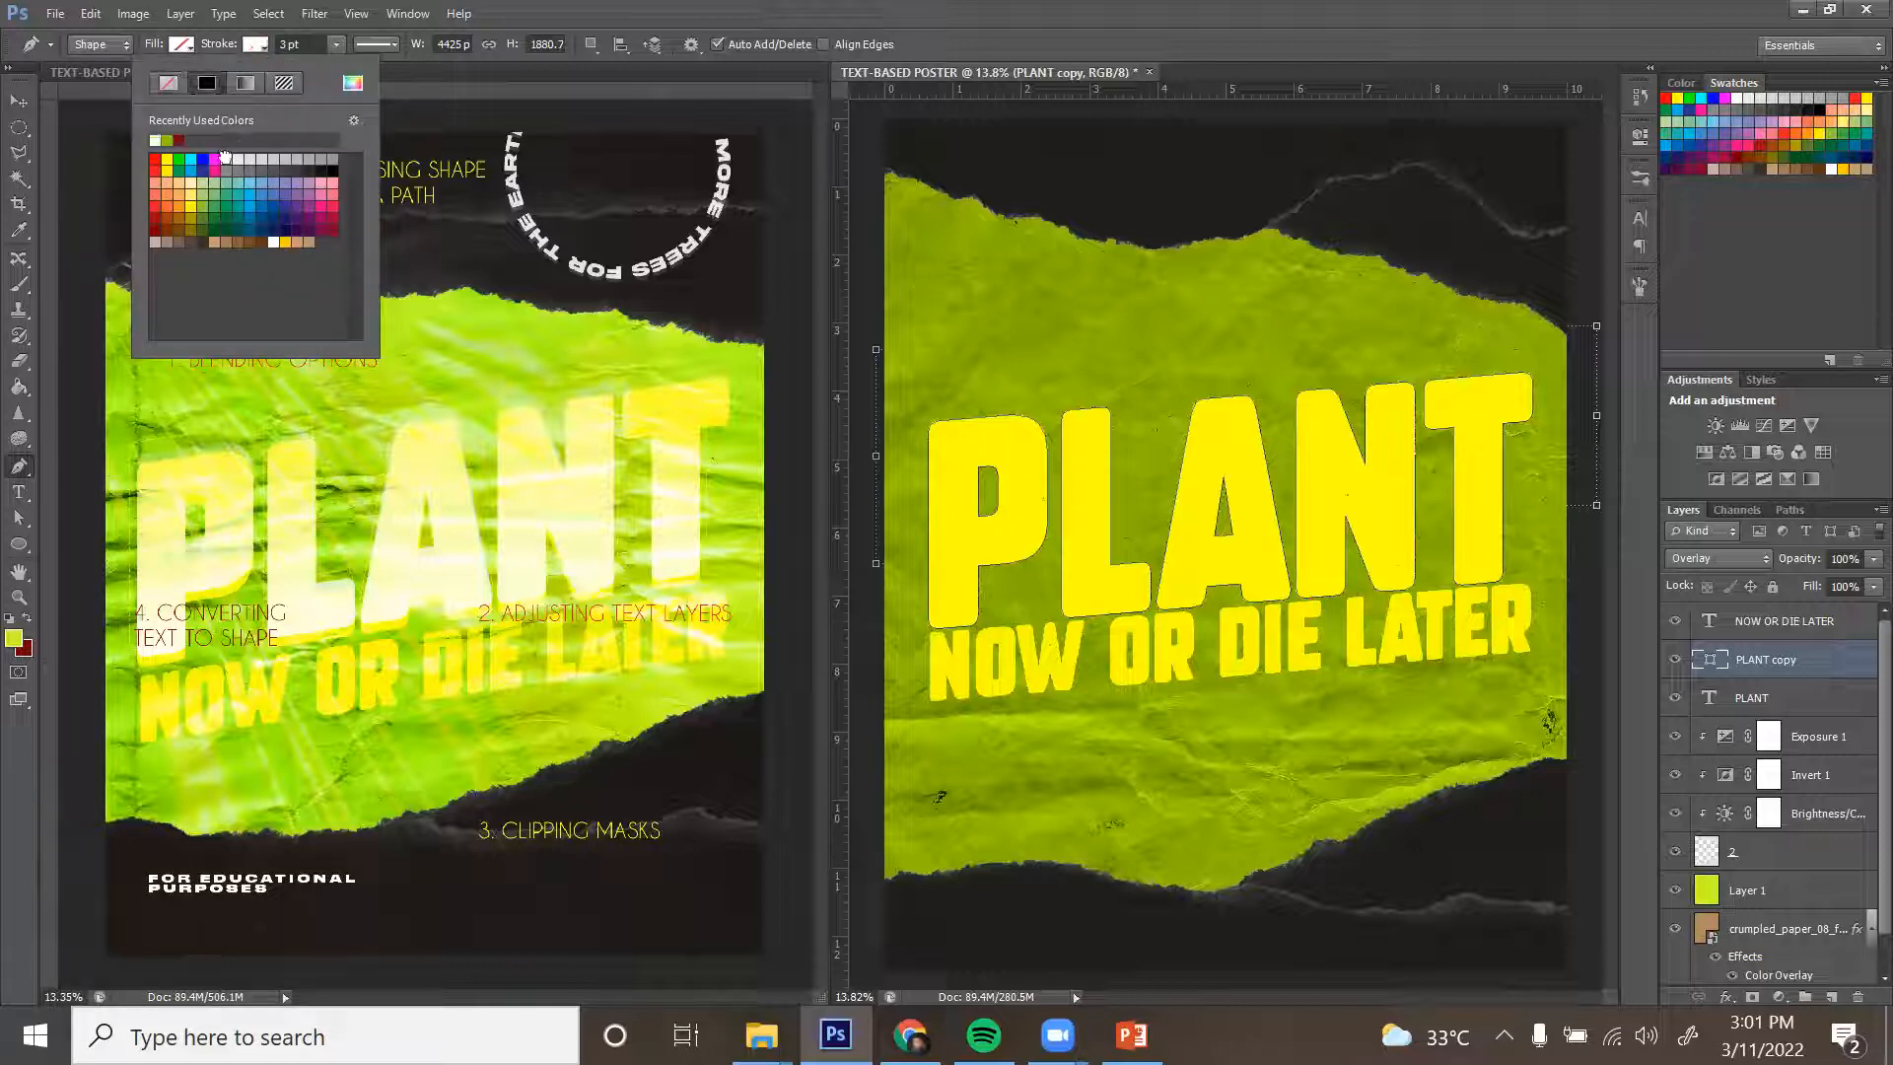
{"action": "left_click", "coordinate": [285, 241]}
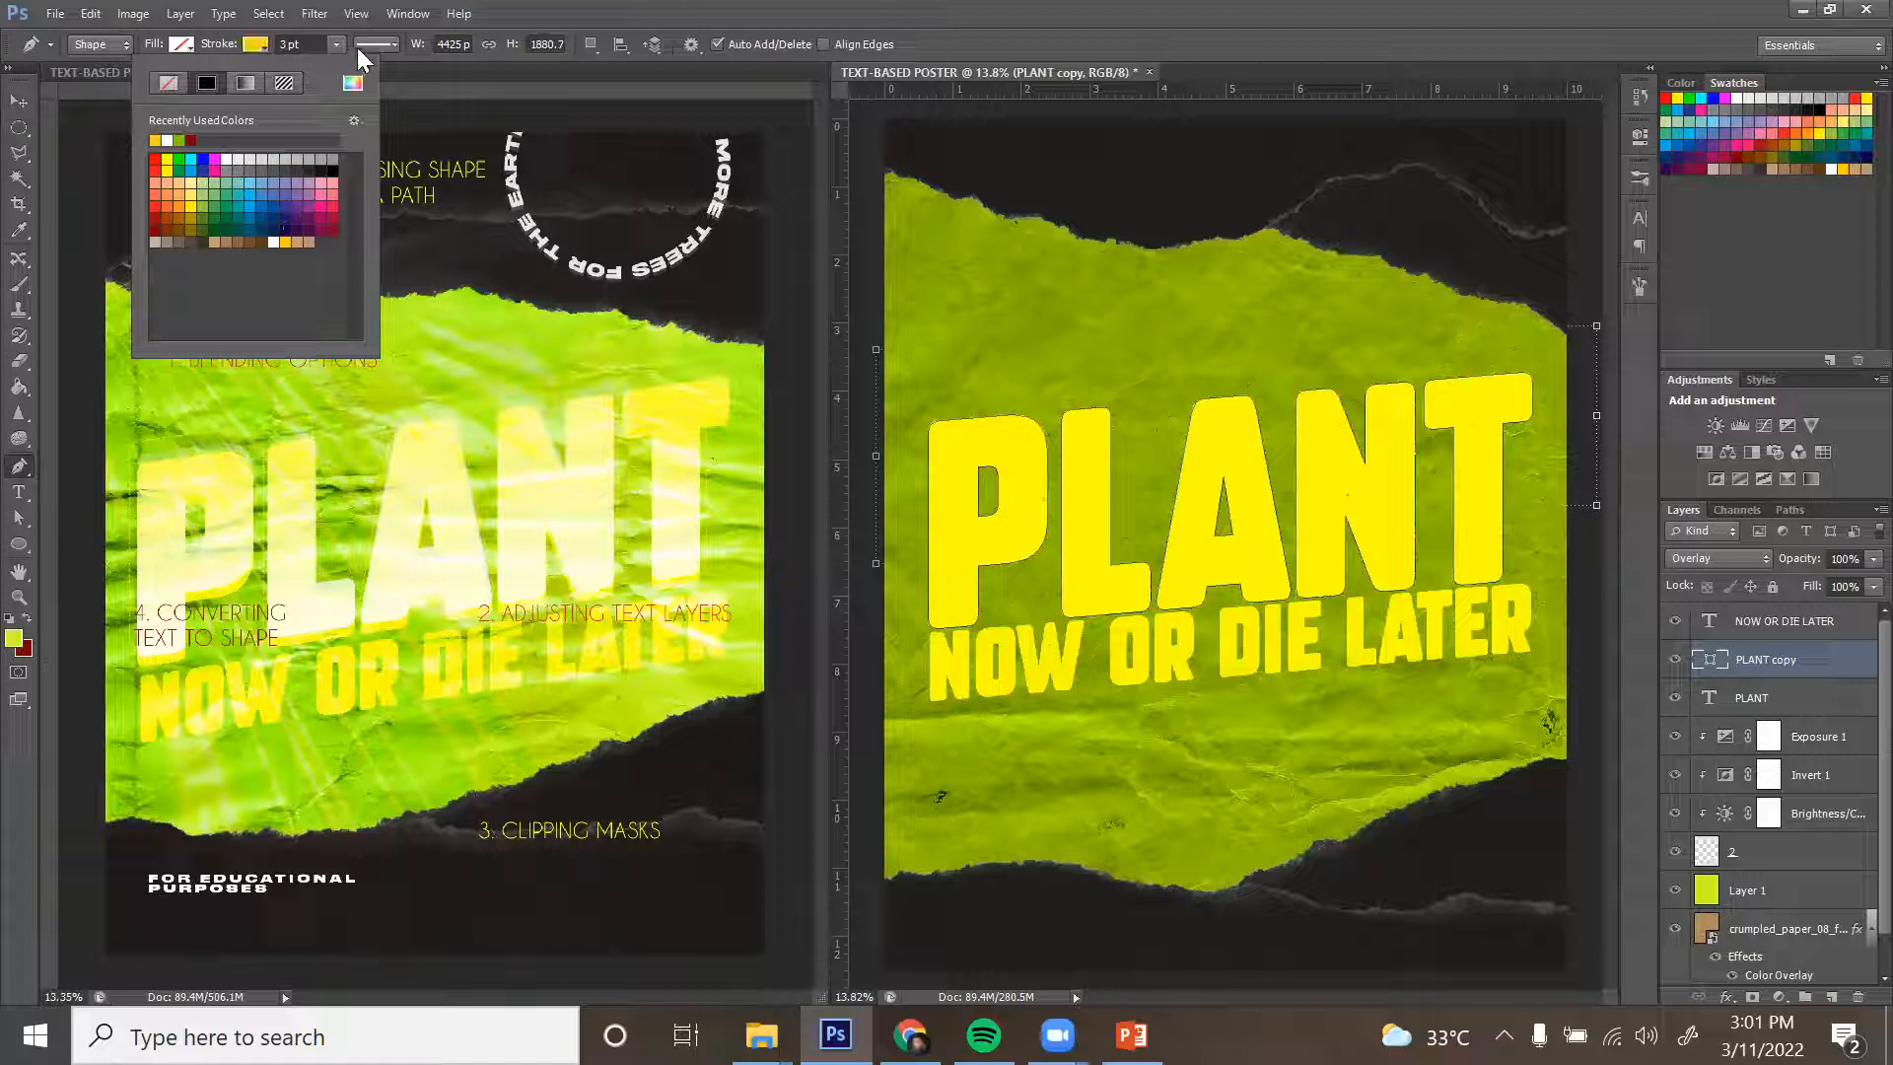
{"action": "left_click", "coordinate": [359, 47]}
Scale the PLANT copy outline up to about 105.4% and shift it slightly upward from the original lettering.
{"action": "left_click", "coordinate": [21, 96]}
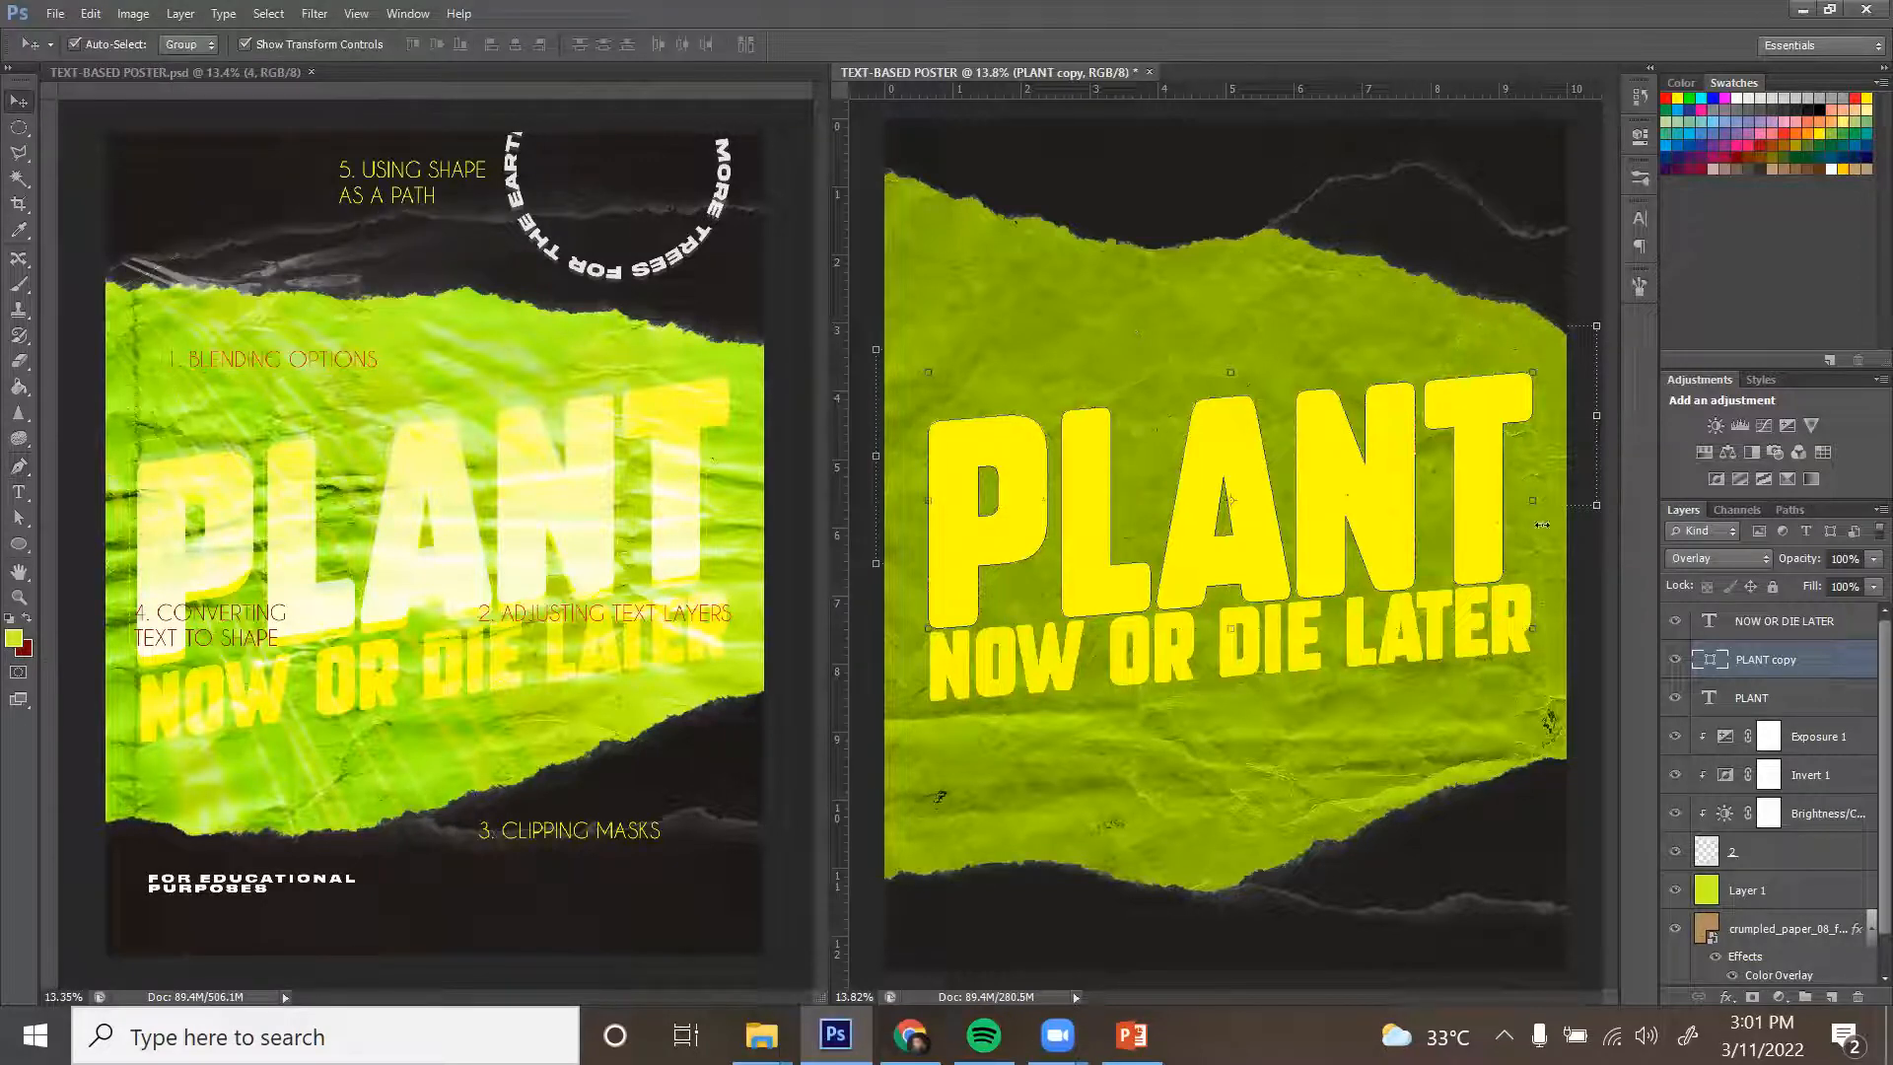
{"action": "left_click_drag", "start_coordinate": [1535, 630], "coordinate": [1552, 641]}
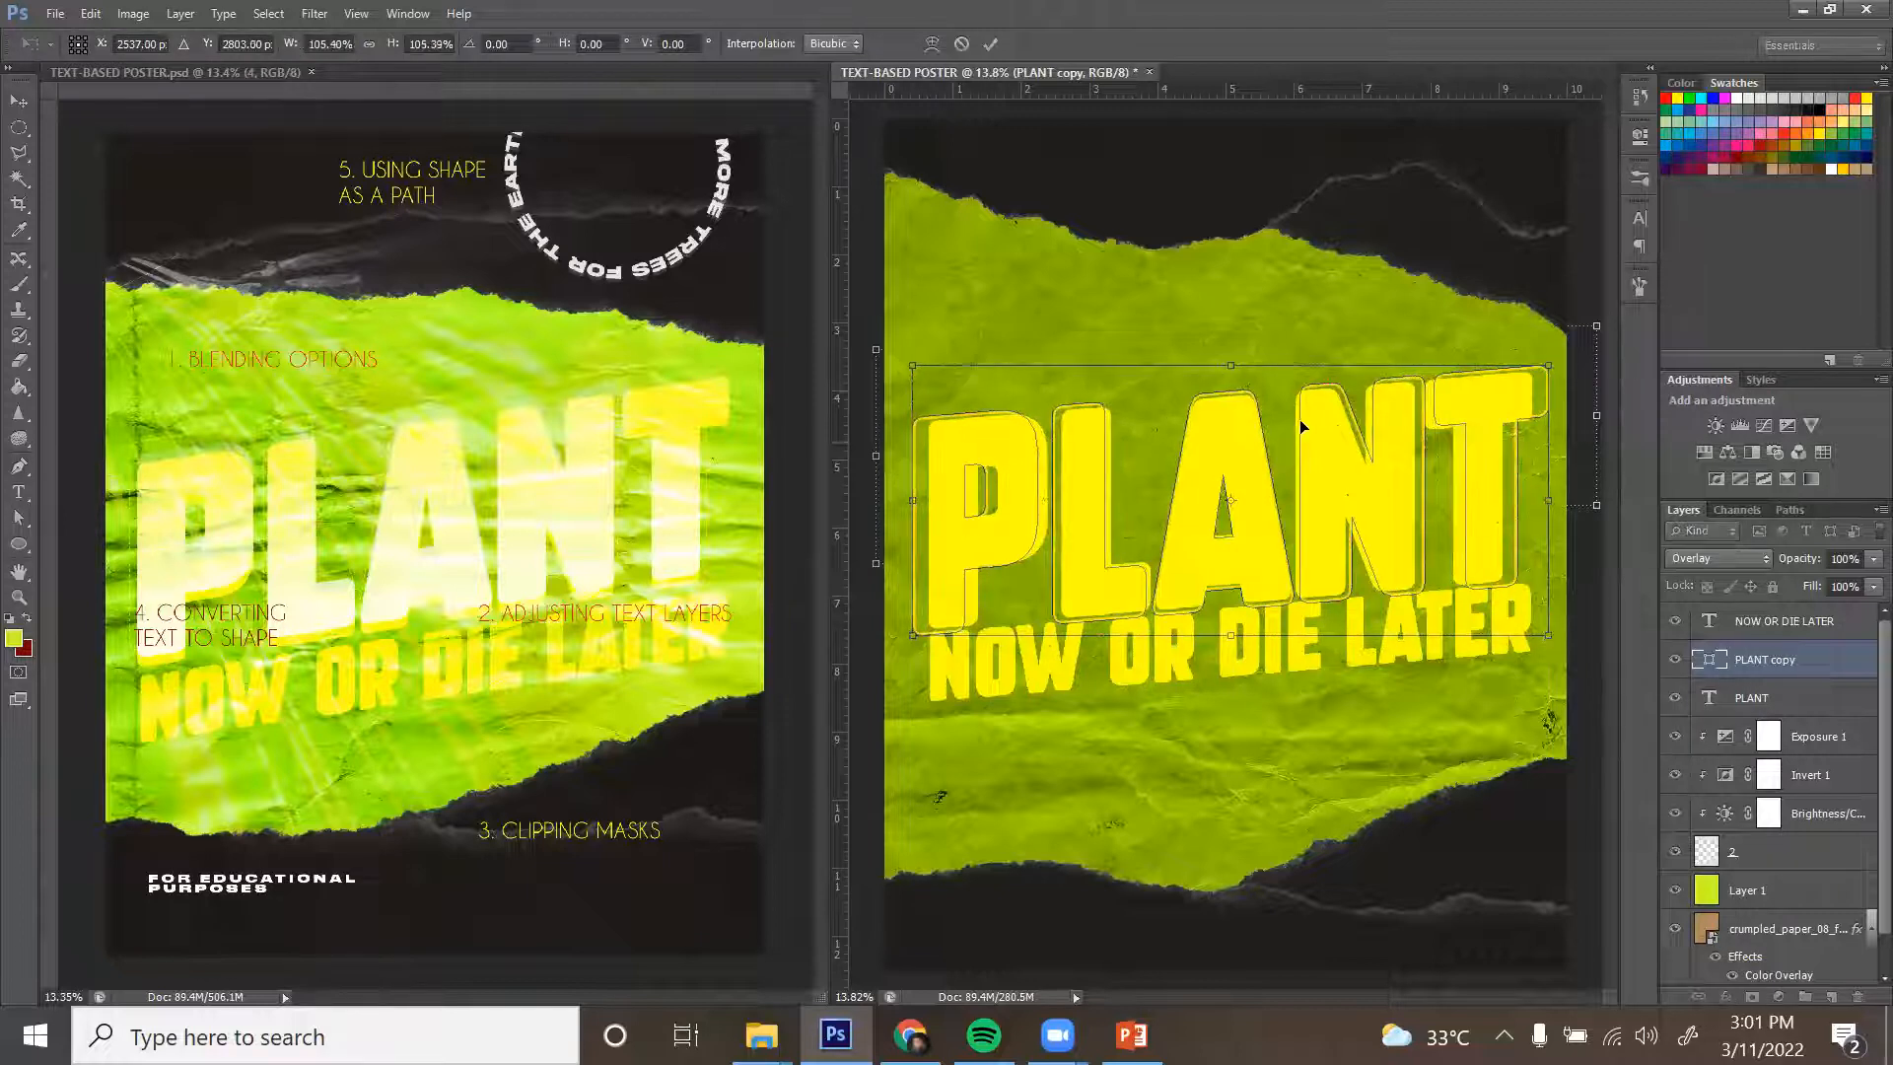
{"action": "left_click_drag", "start_coordinate": [1311, 395], "coordinate": [1315, 373]}
{"action": "key", "text": "Return"}
Change the PLANT copy outline to a dashed 2 pt stroke and keep its blend mode on Overlay.
{"action": "left_click", "coordinate": [19, 467]}
{"action": "left_click", "coordinate": [376, 44]}
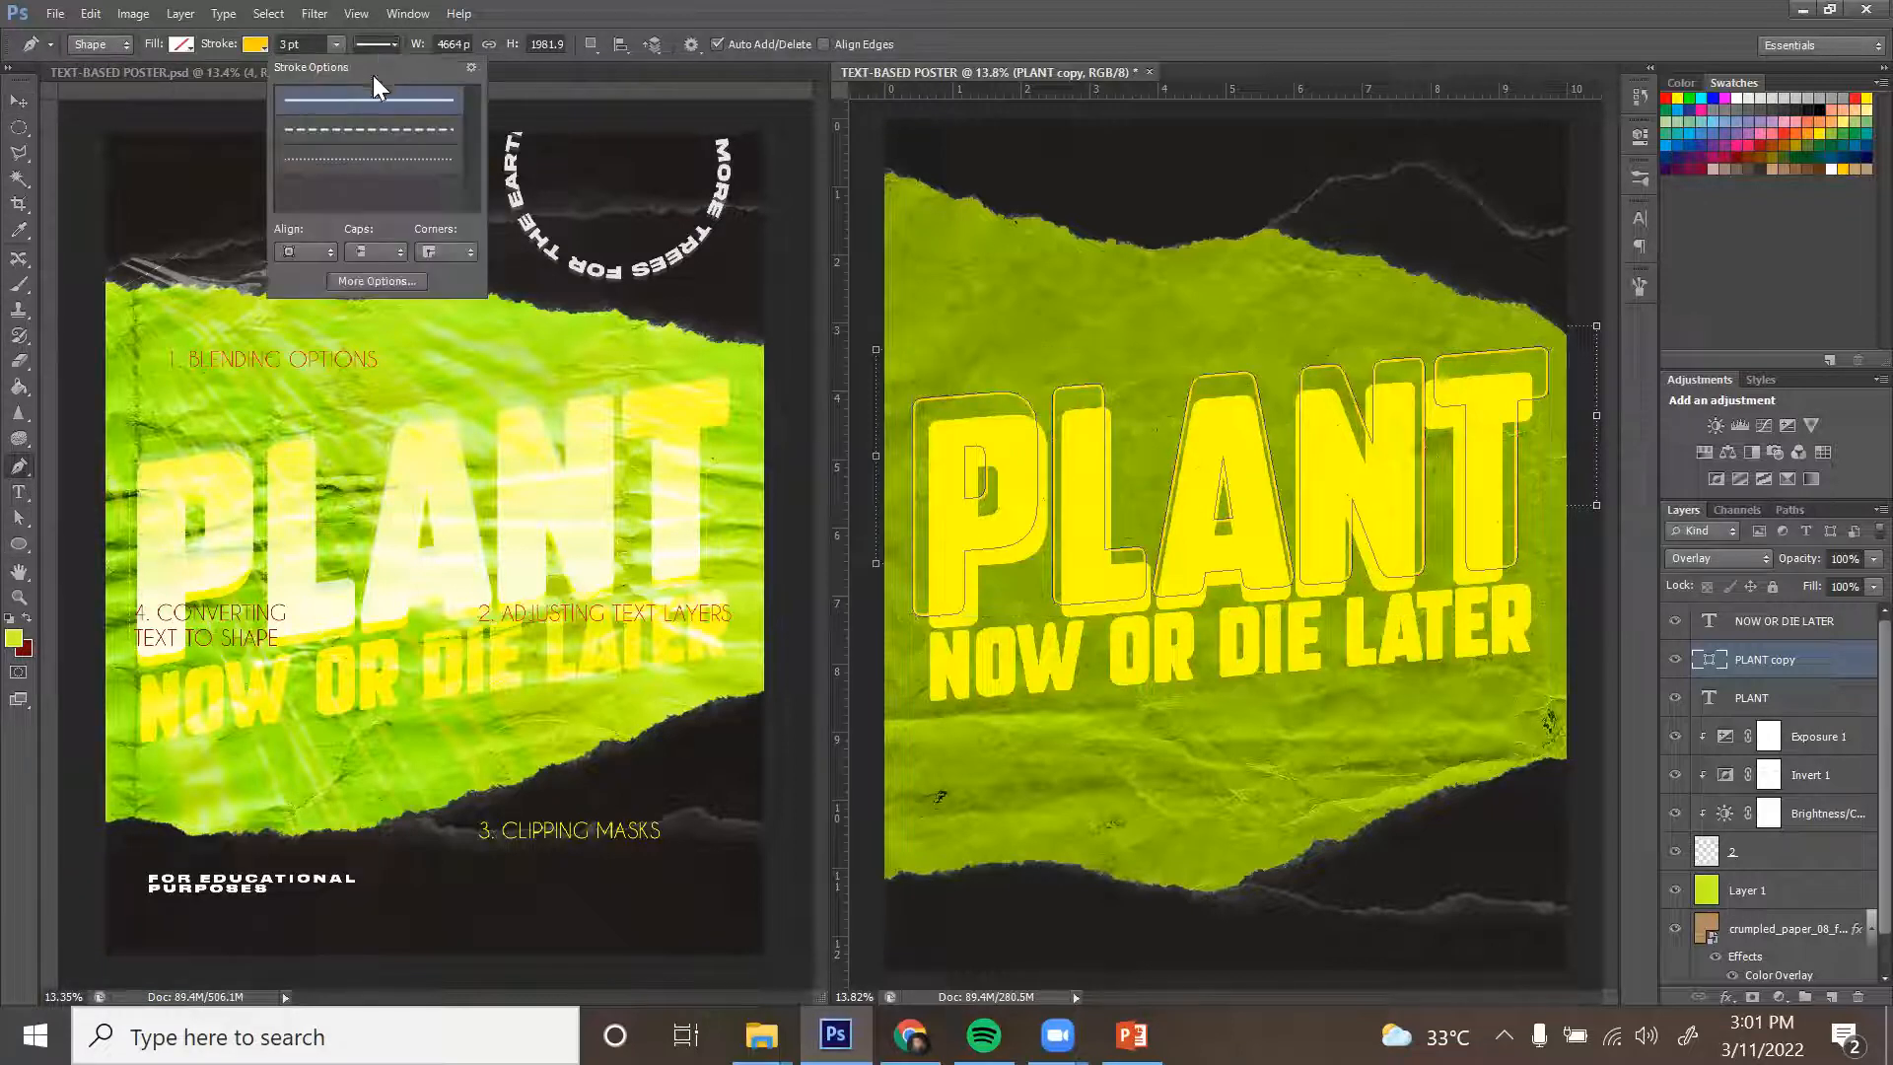
{"action": "left_click", "coordinate": [373, 131]}
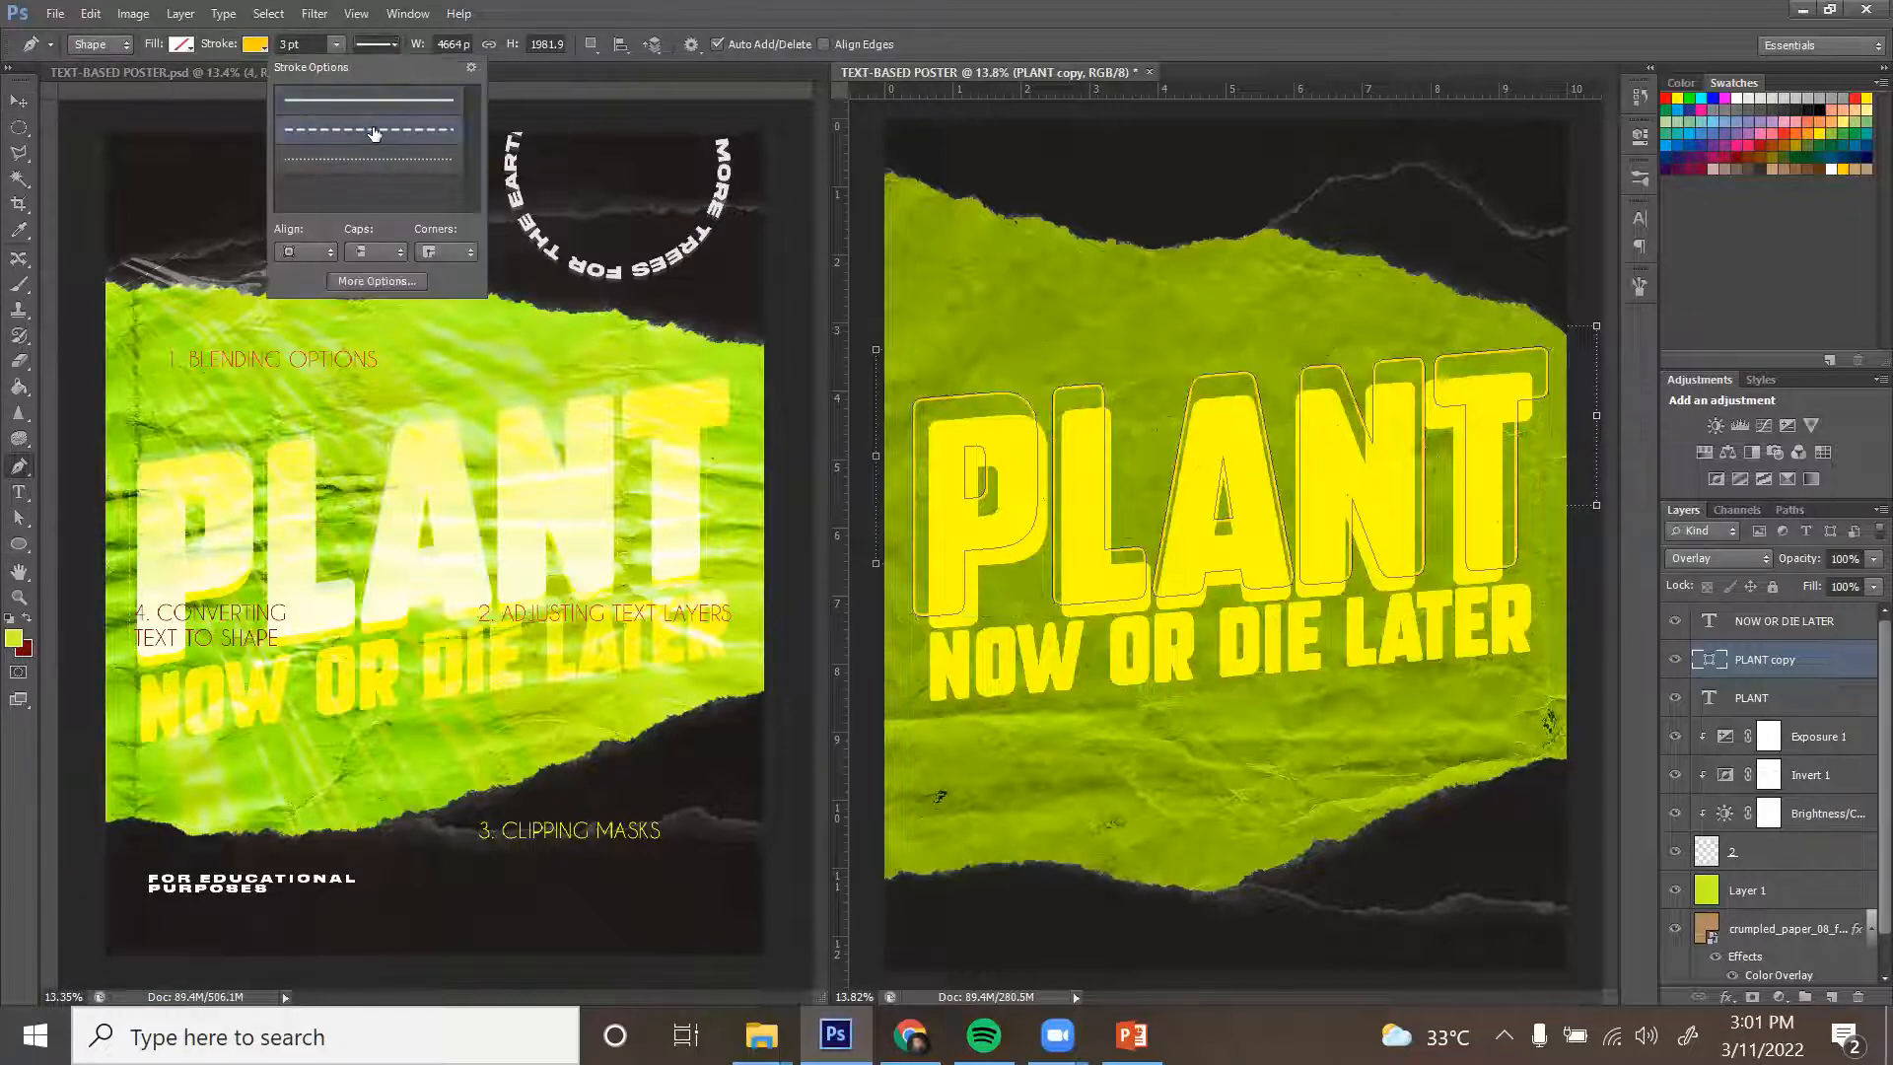
{"action": "left_click", "coordinate": [315, 43]}
{"action": "key", "text": "Return"}
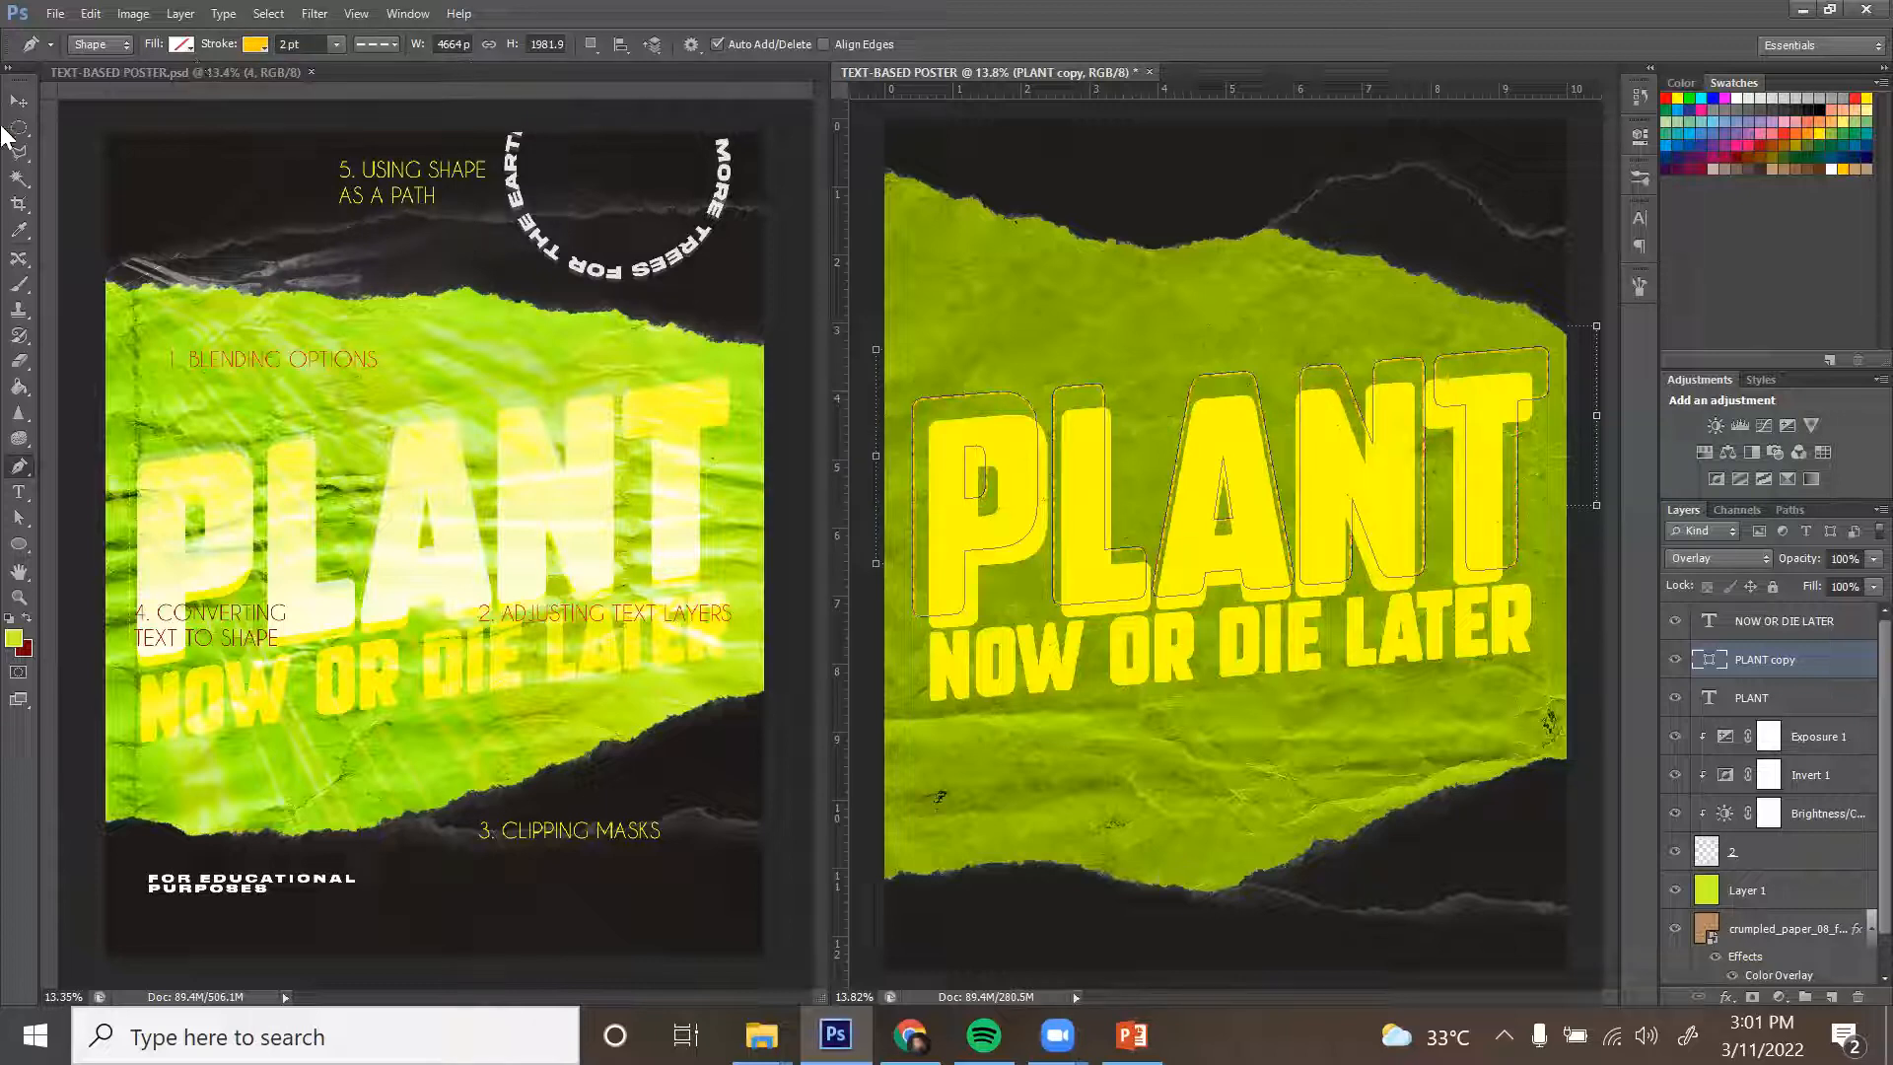
{"action": "left_click", "coordinate": [20, 103]}
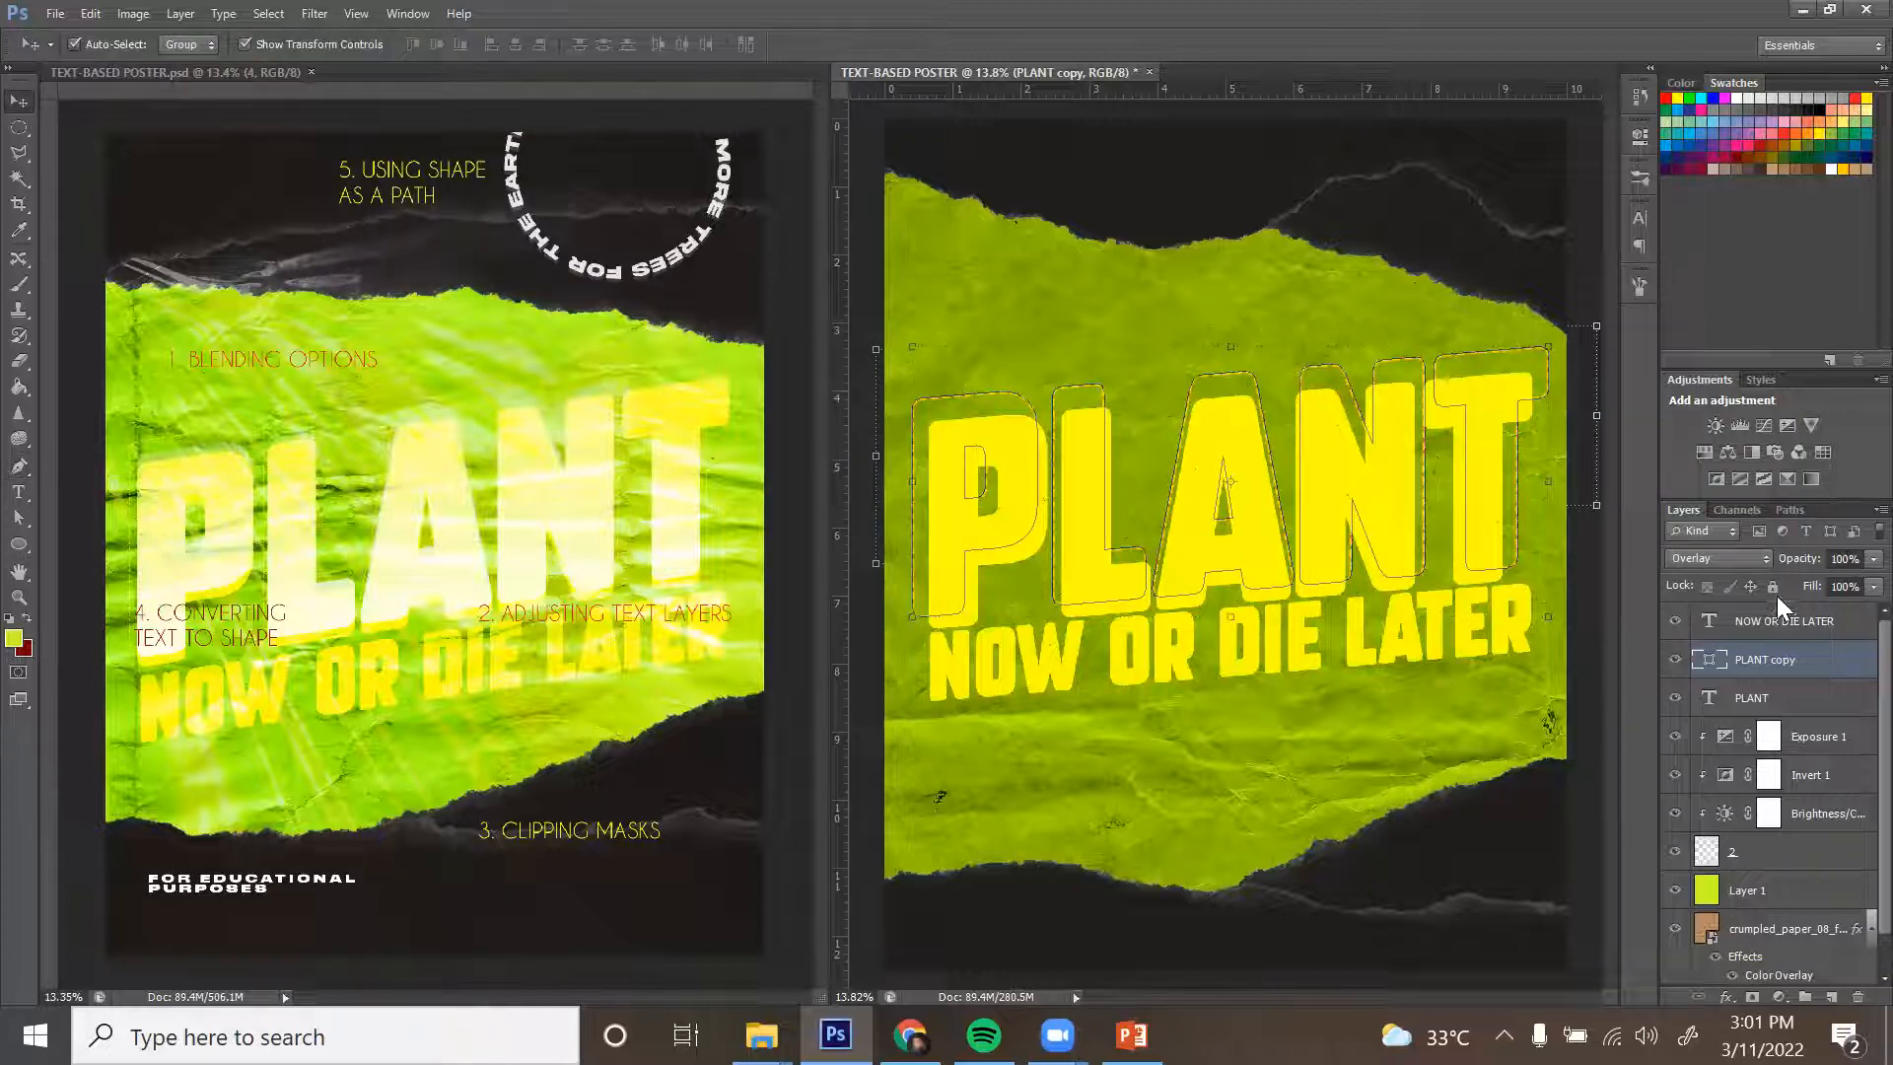
{"action": "left_click", "coordinate": [1738, 560]}
{"action": "left_click", "coordinate": [1711, 322]}
{"action": "left_click", "coordinate": [1582, 644]}
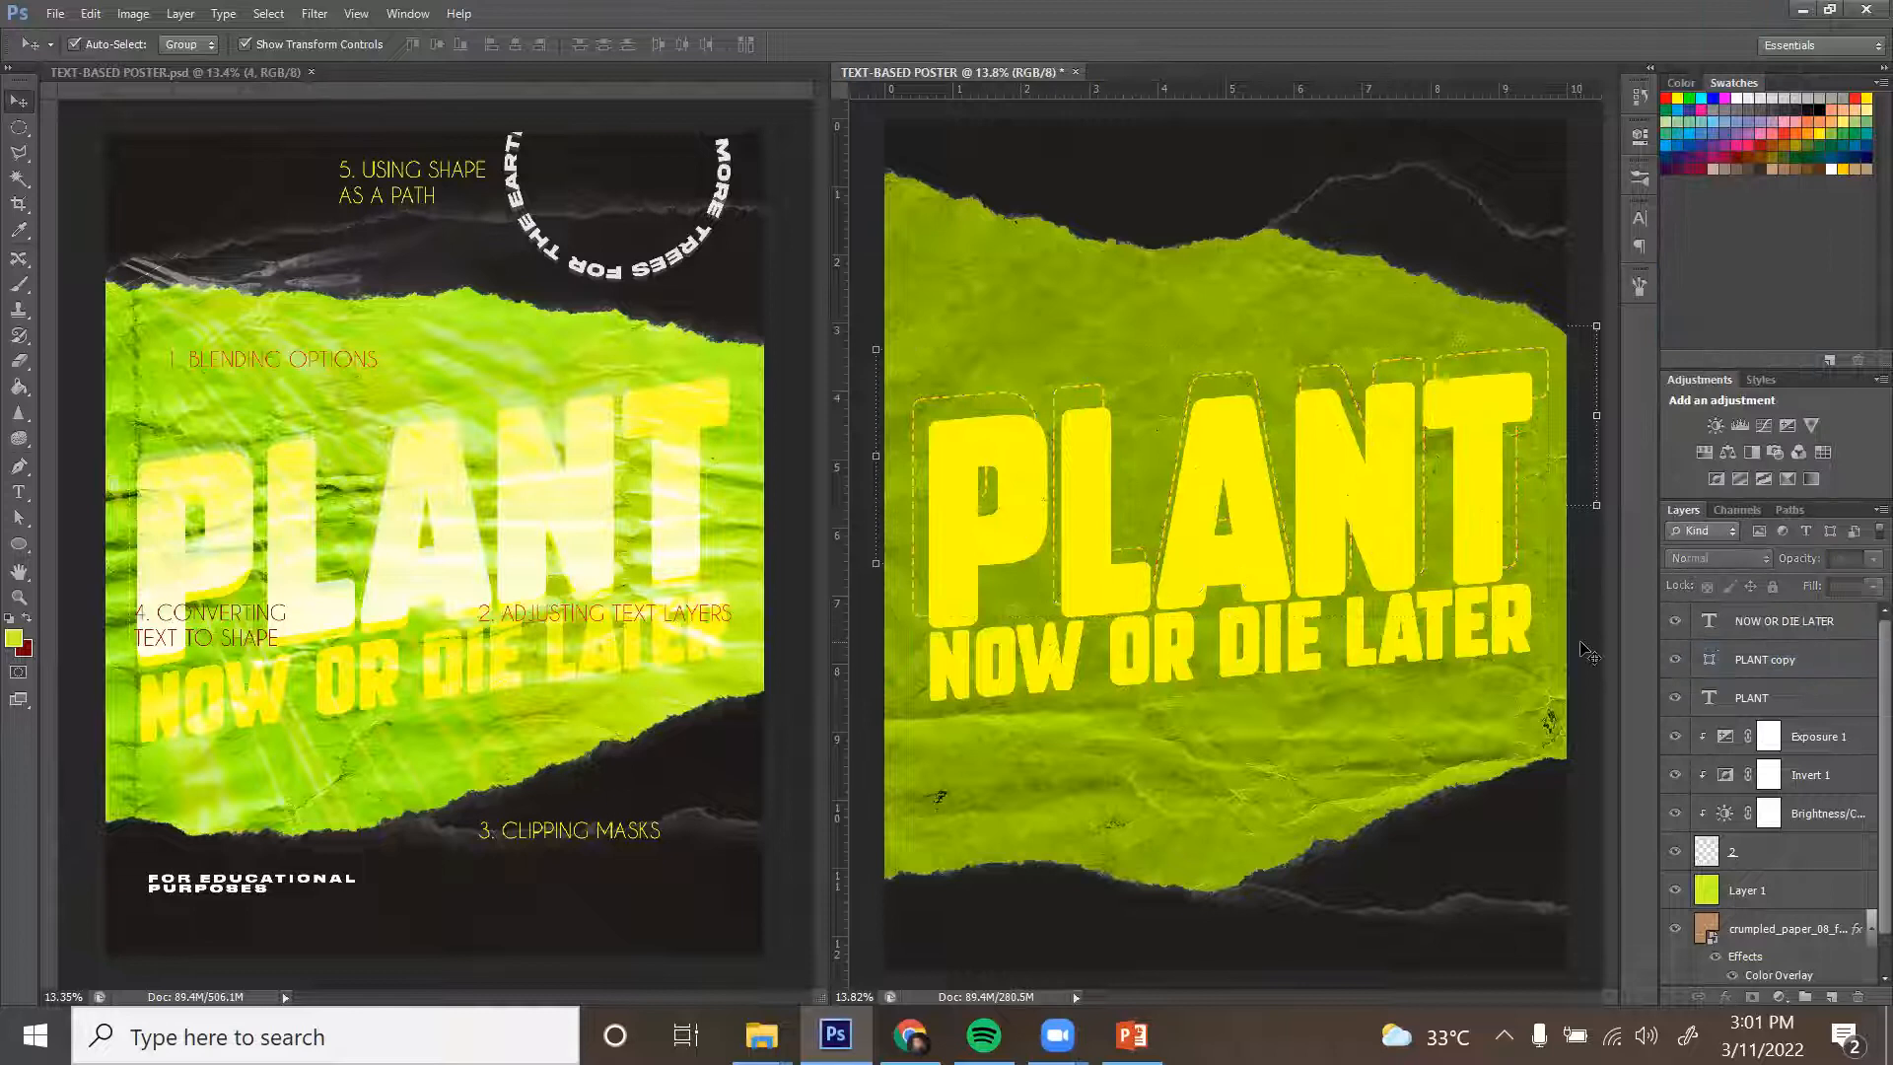
Lock the green Layer 1 and the dashed PLANT copy layer.
{"action": "left_click", "coordinate": [1553, 372]}
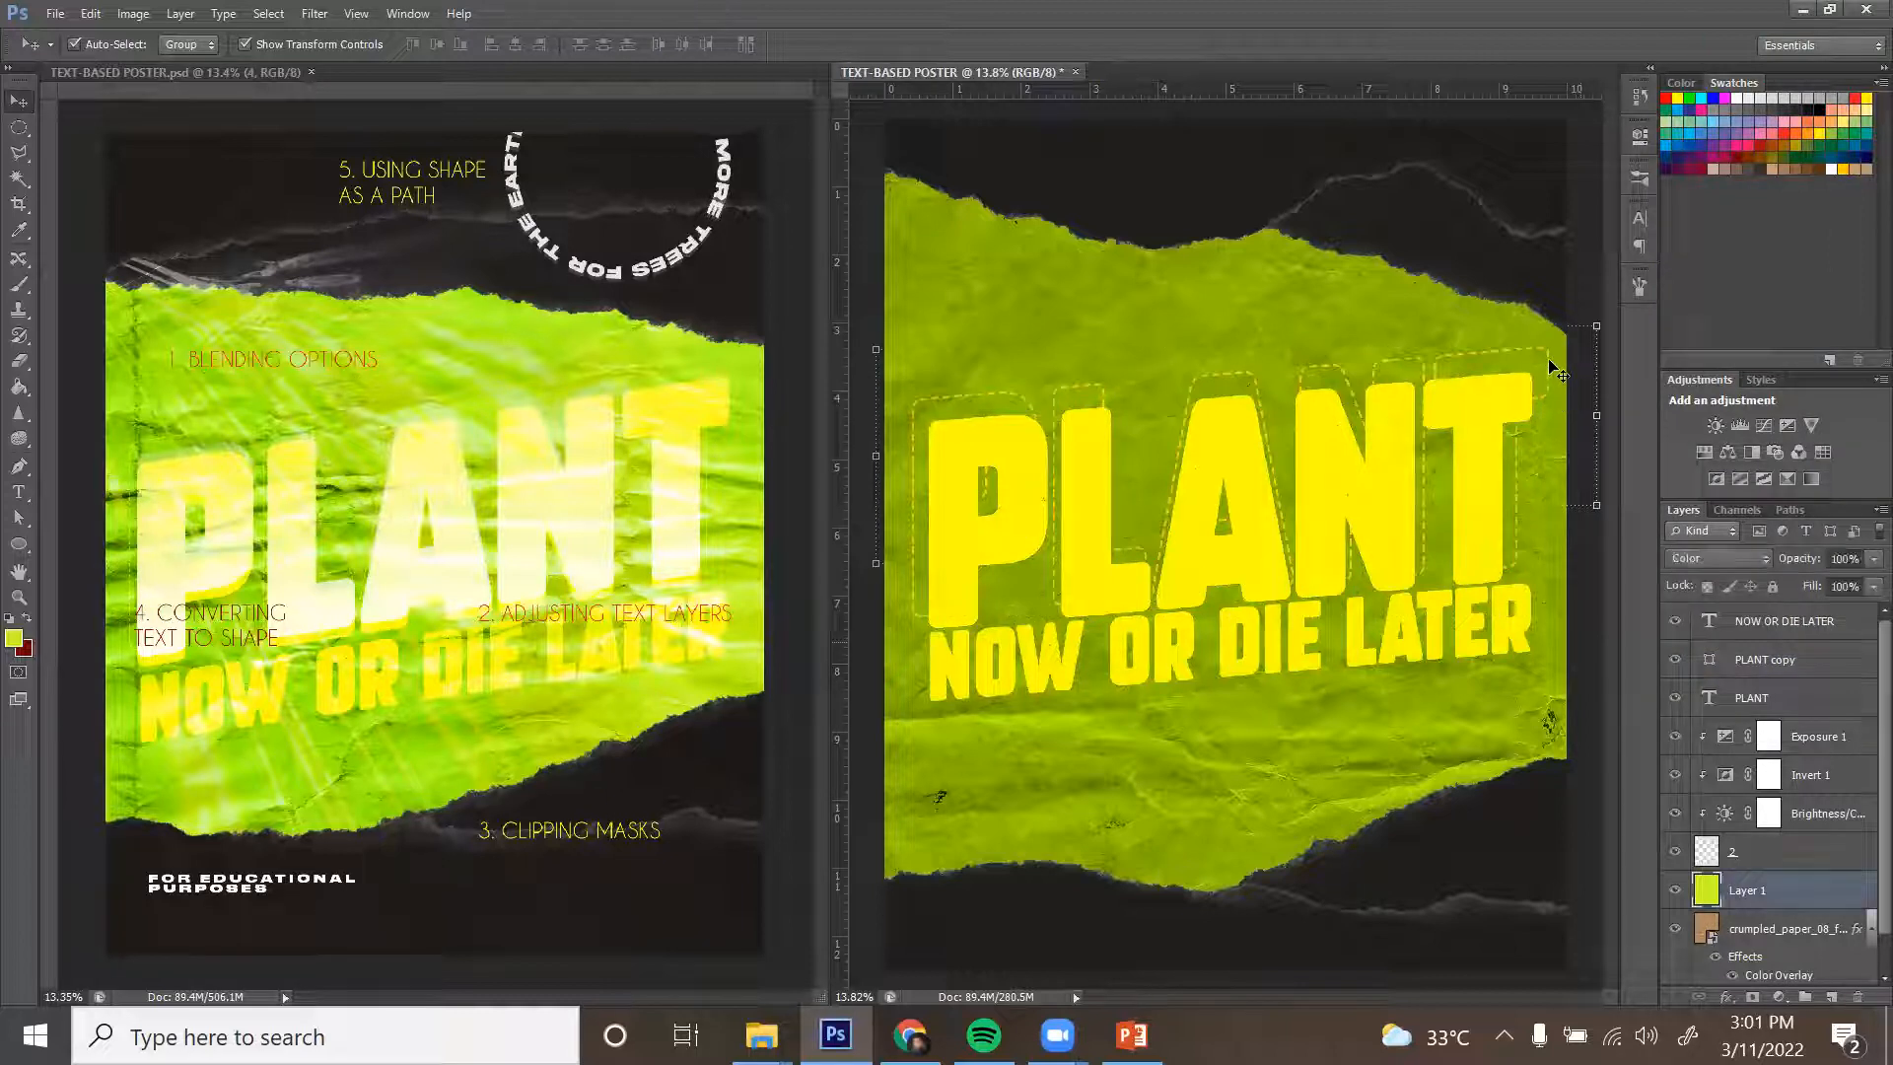
{"action": "left_click", "coordinate": [1772, 586]}
{"action": "left_click", "coordinate": [1489, 481]}
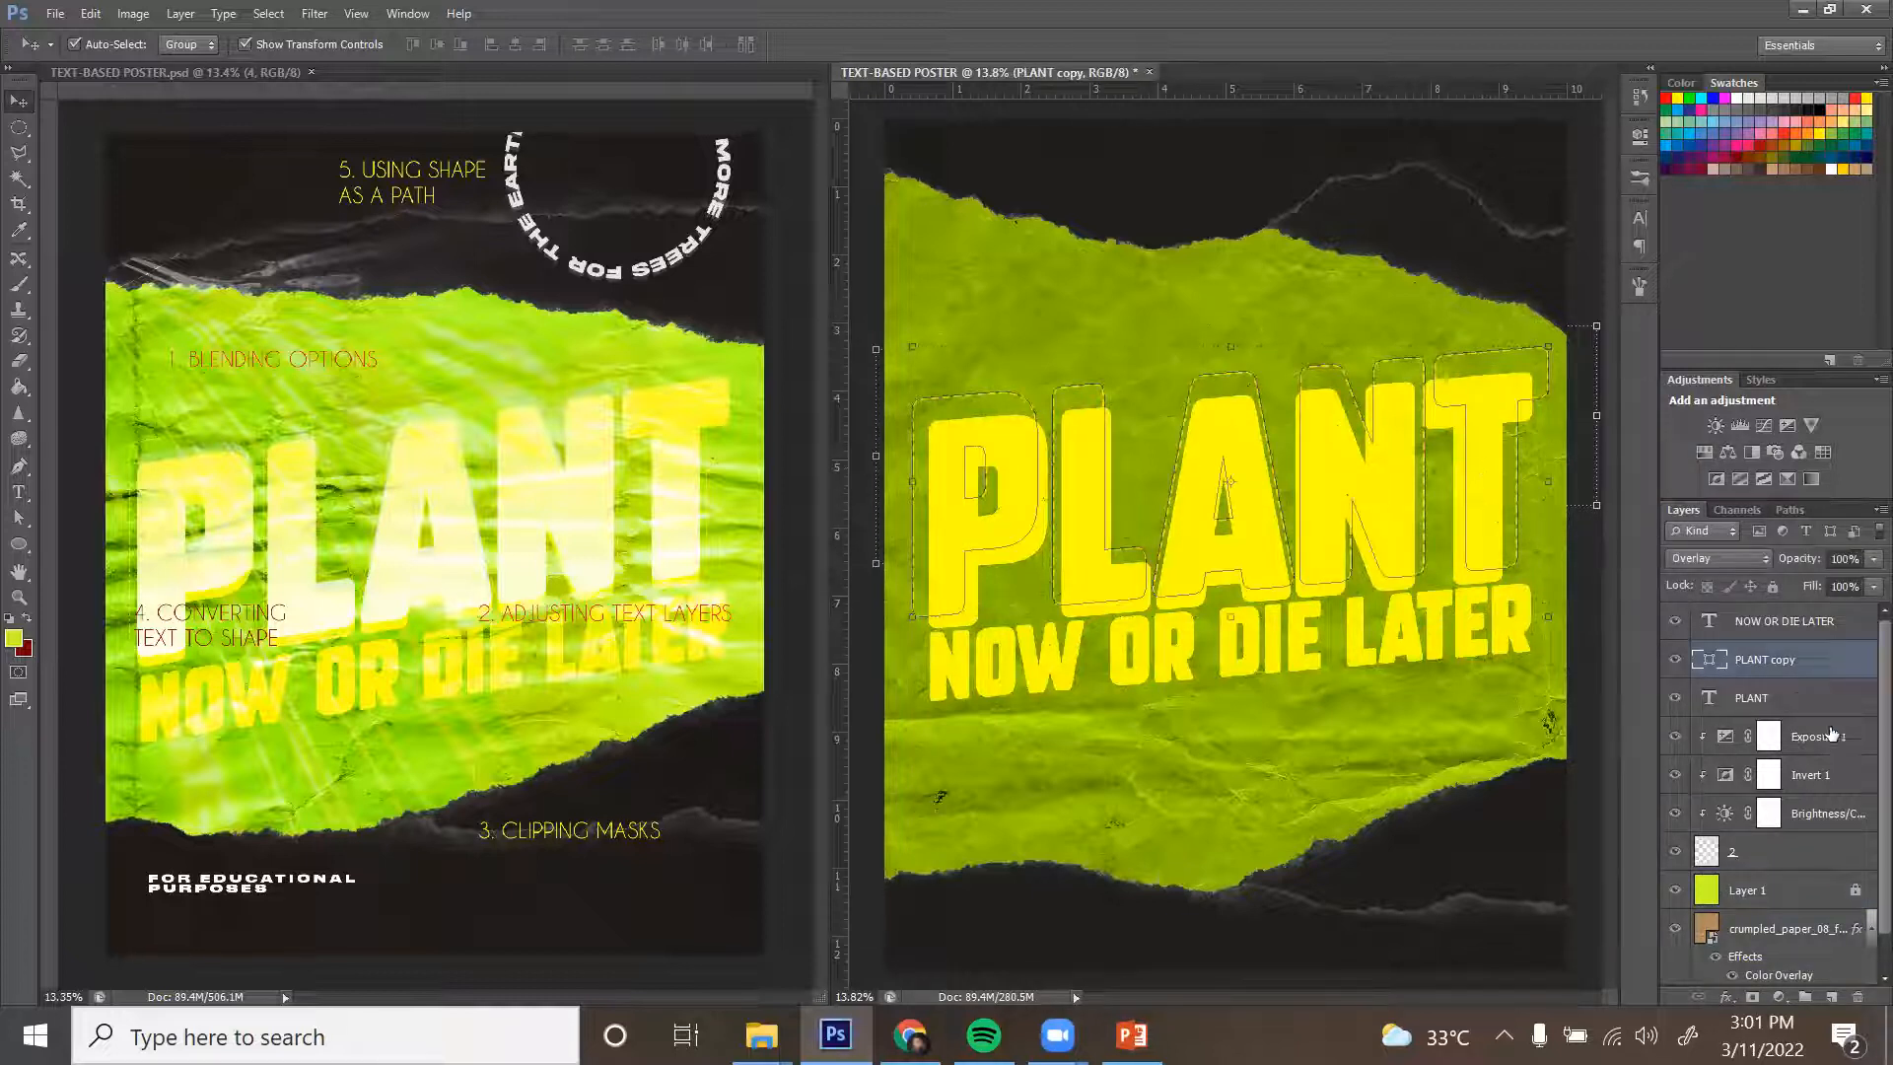
{"action": "left_click", "coordinate": [1771, 587]}
Make a second duplicate of the PLANT text layer and convert it to a shape.
{"action": "left_click", "coordinate": [1788, 697]}
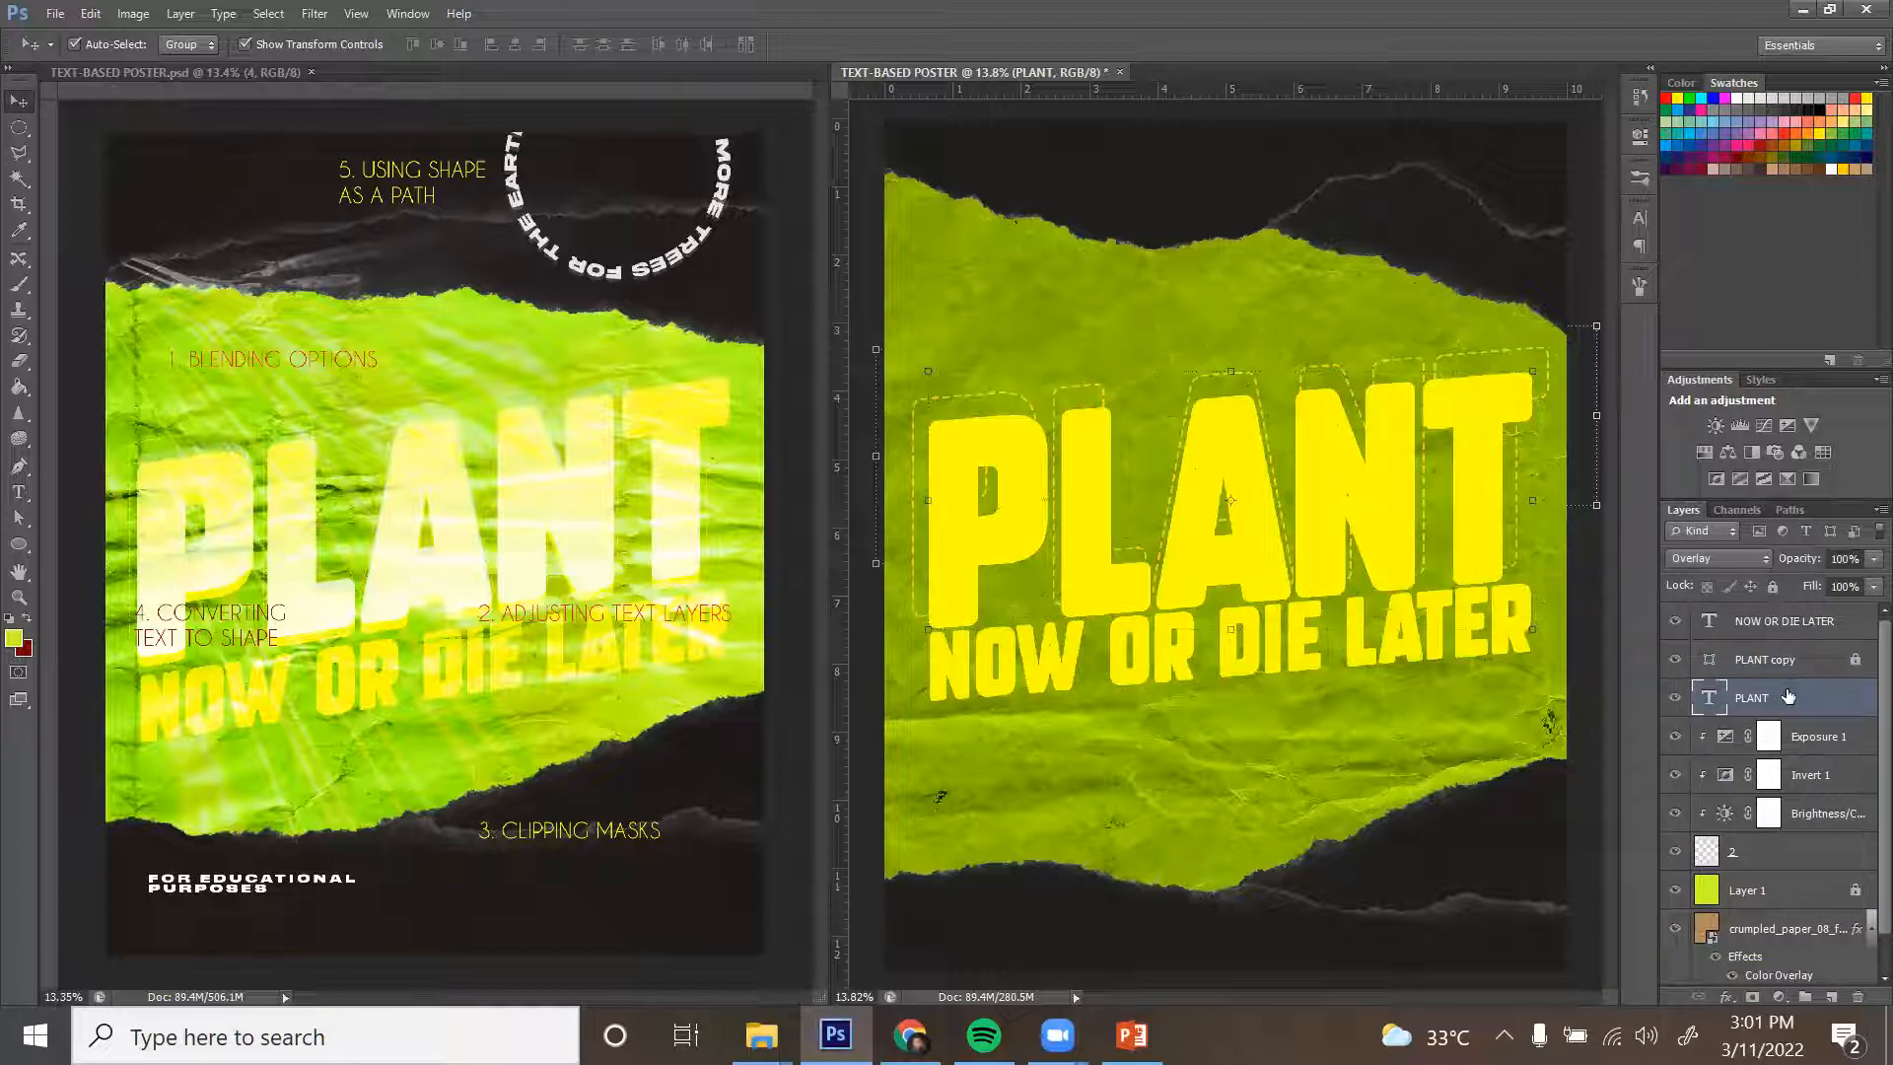
{"action": "key", "text": "ctrl+j"}
{"action": "right_click", "coordinate": [1785, 690]}
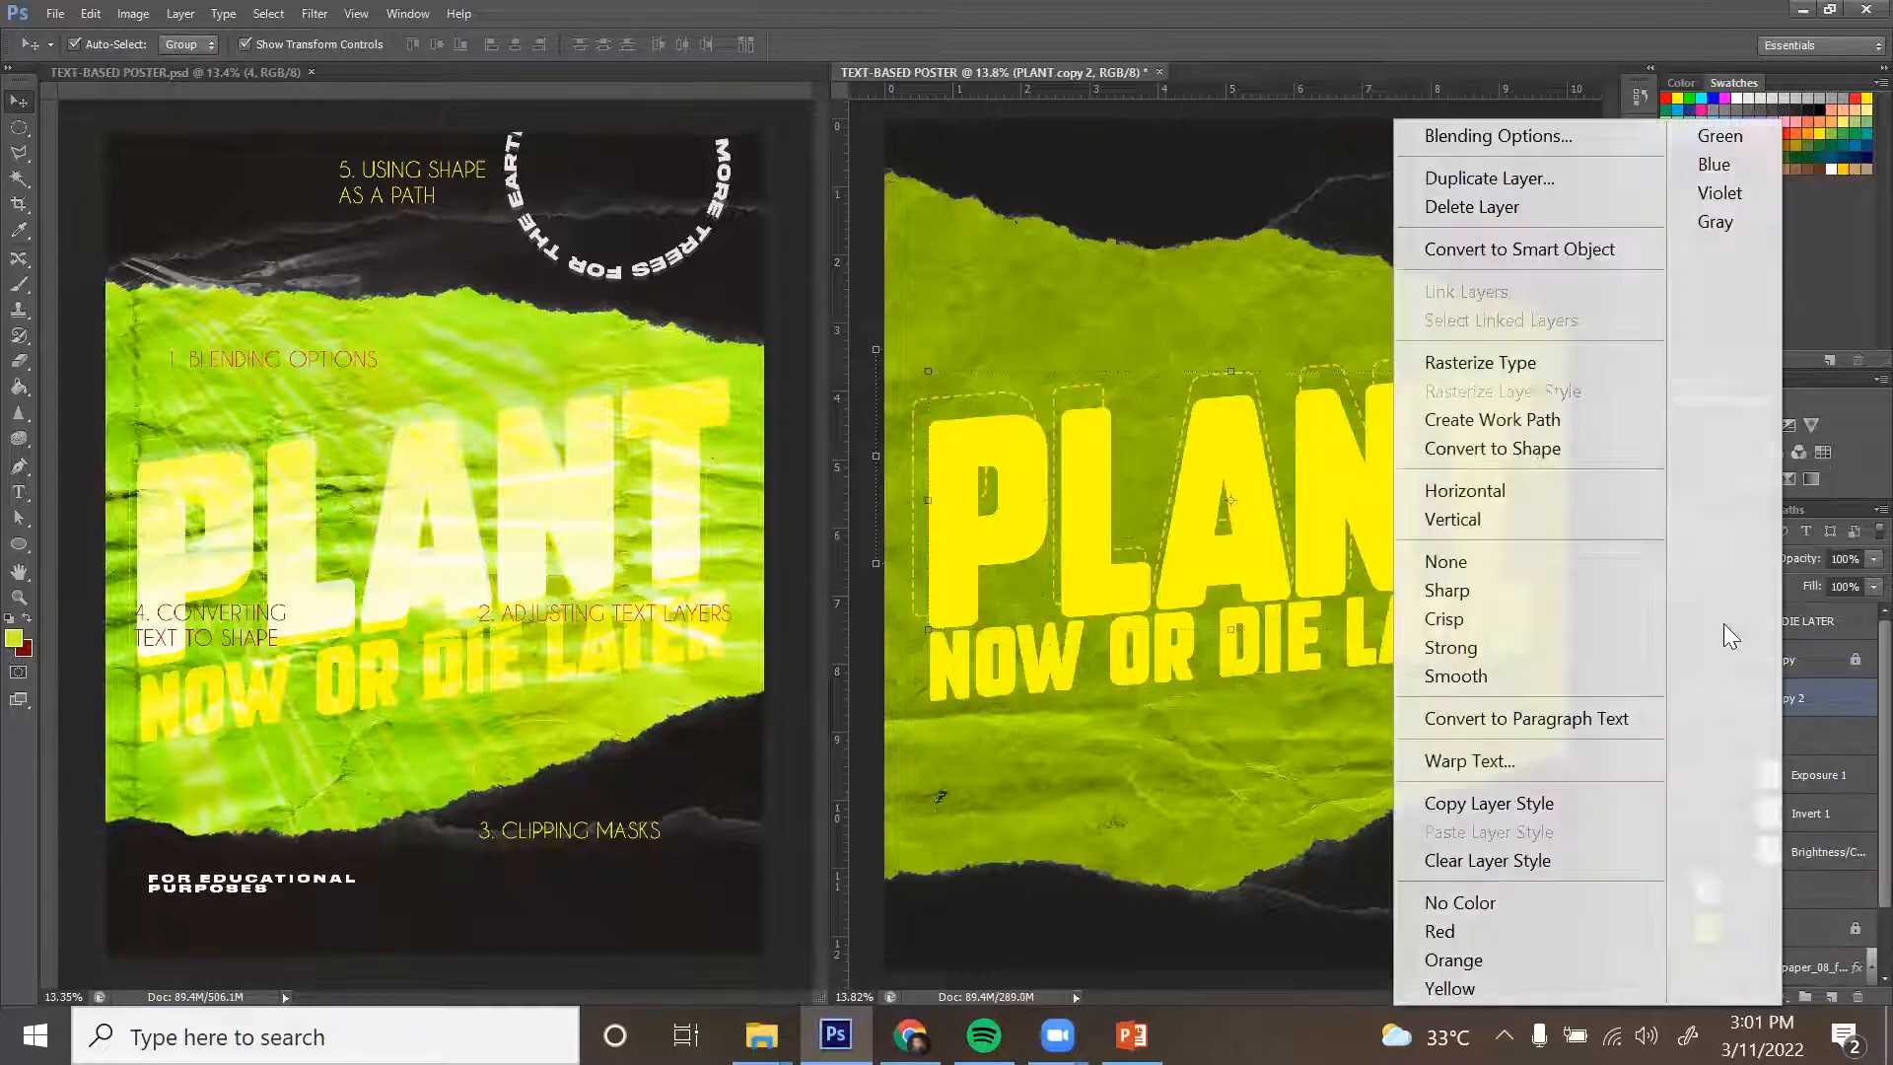
{"action": "left_click", "coordinate": [1584, 447]}
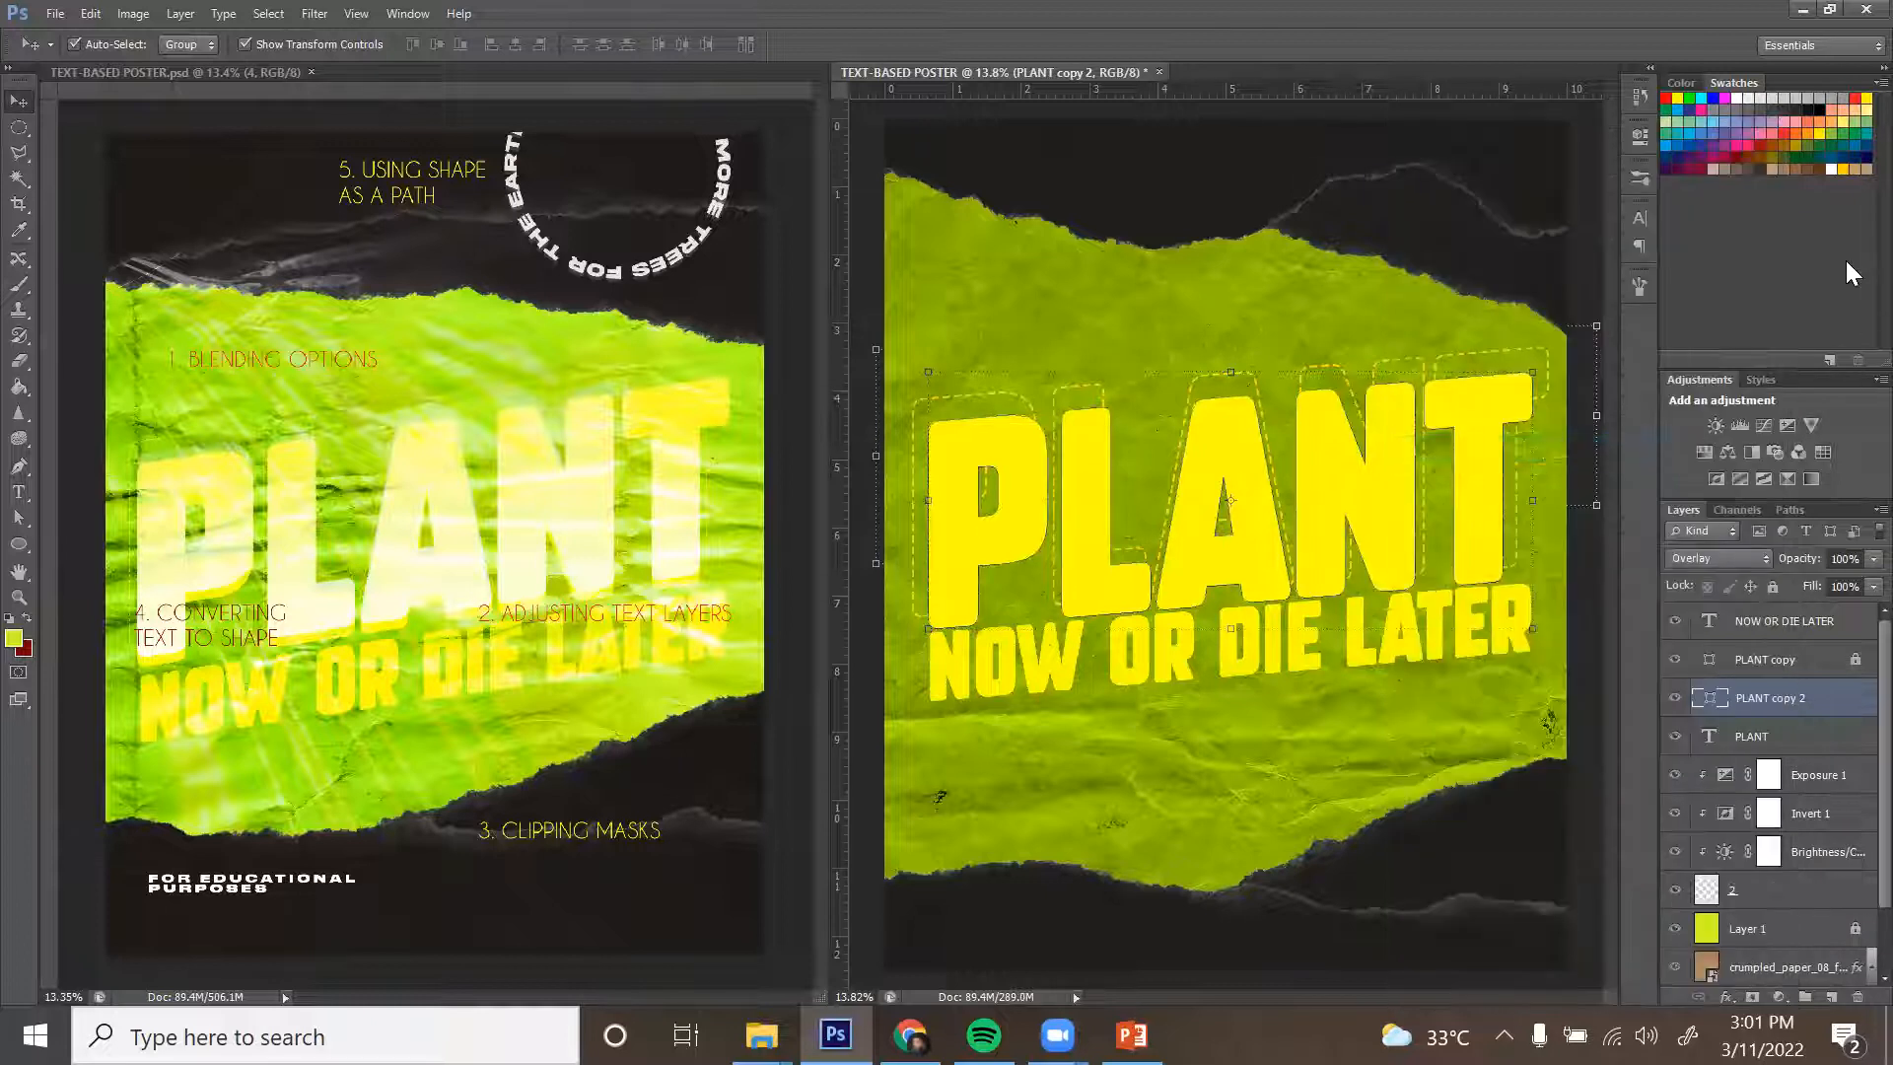
Fill the PLANT copy 2 shape with a linear color-to-transparent gradient at 90° whose color stop is white (ffffff).
{"action": "left_click", "coordinate": [19, 466]}
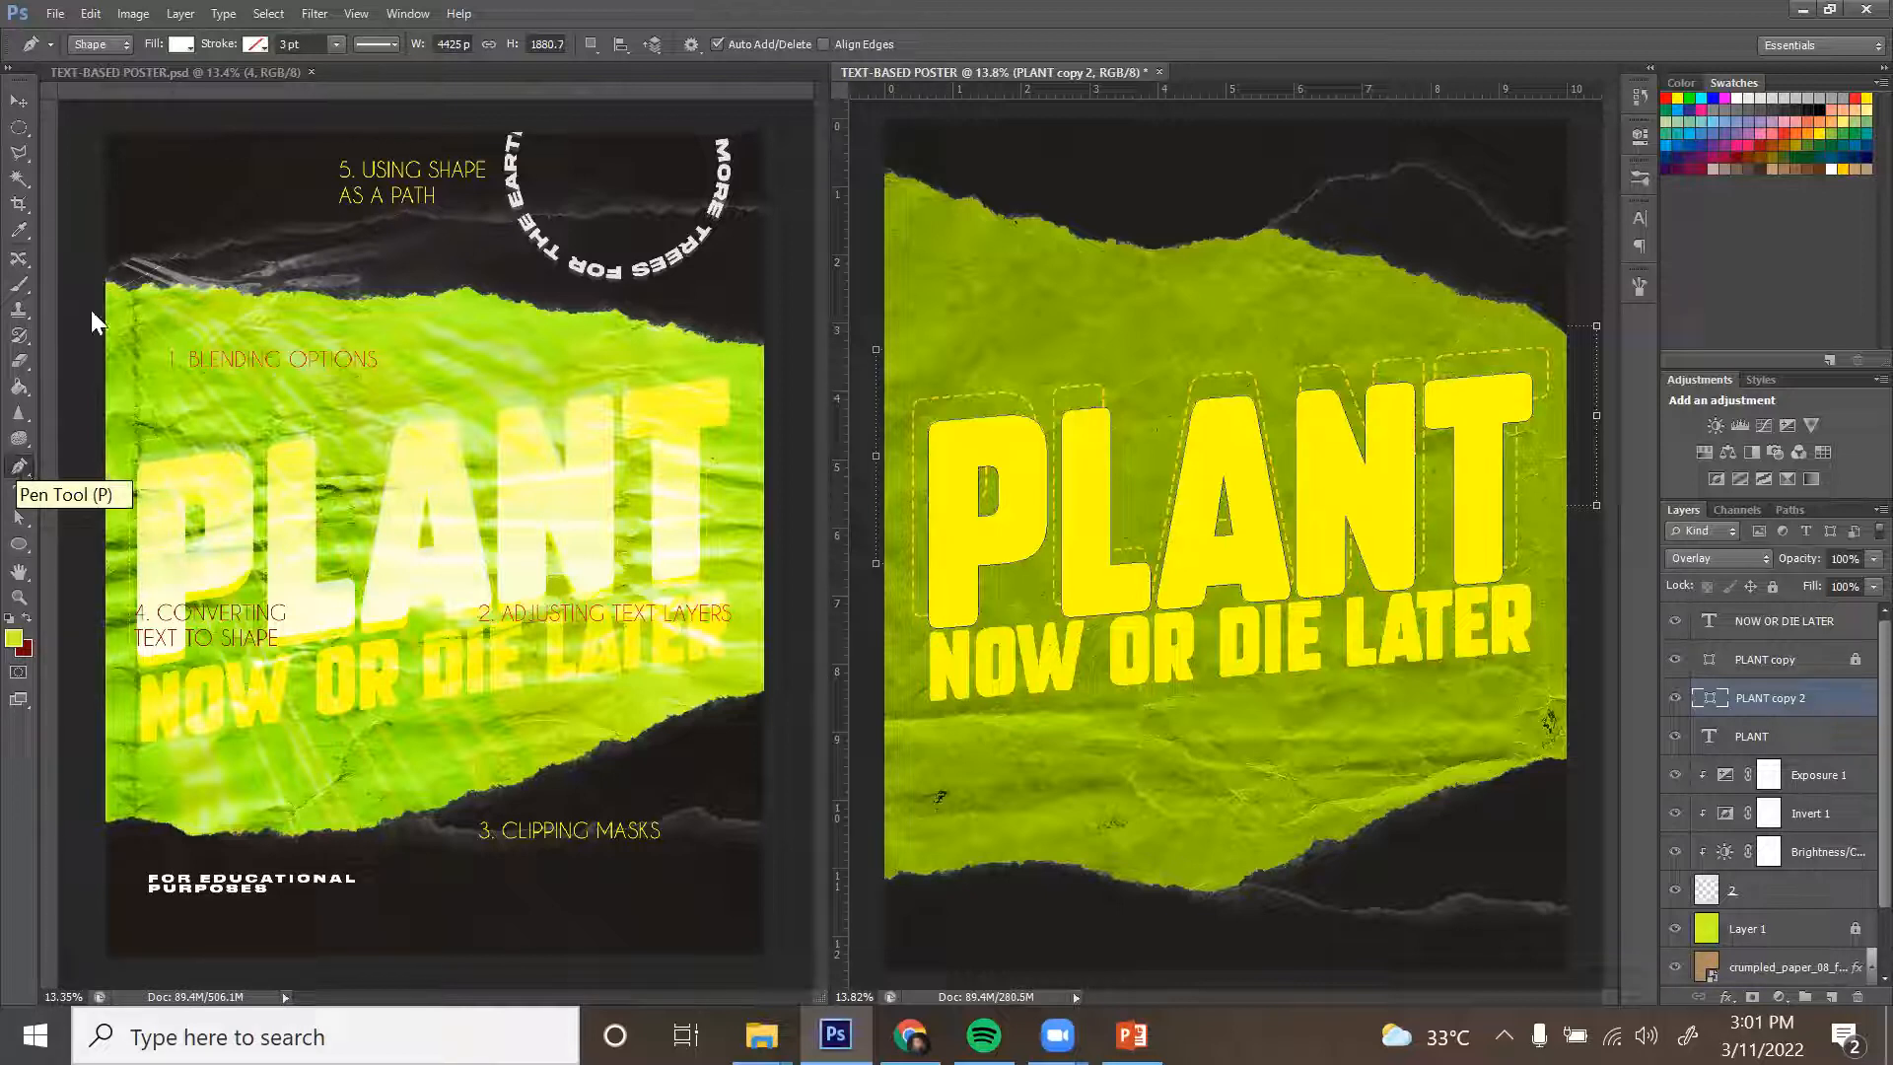
{"action": "left_click", "coordinate": [178, 43]}
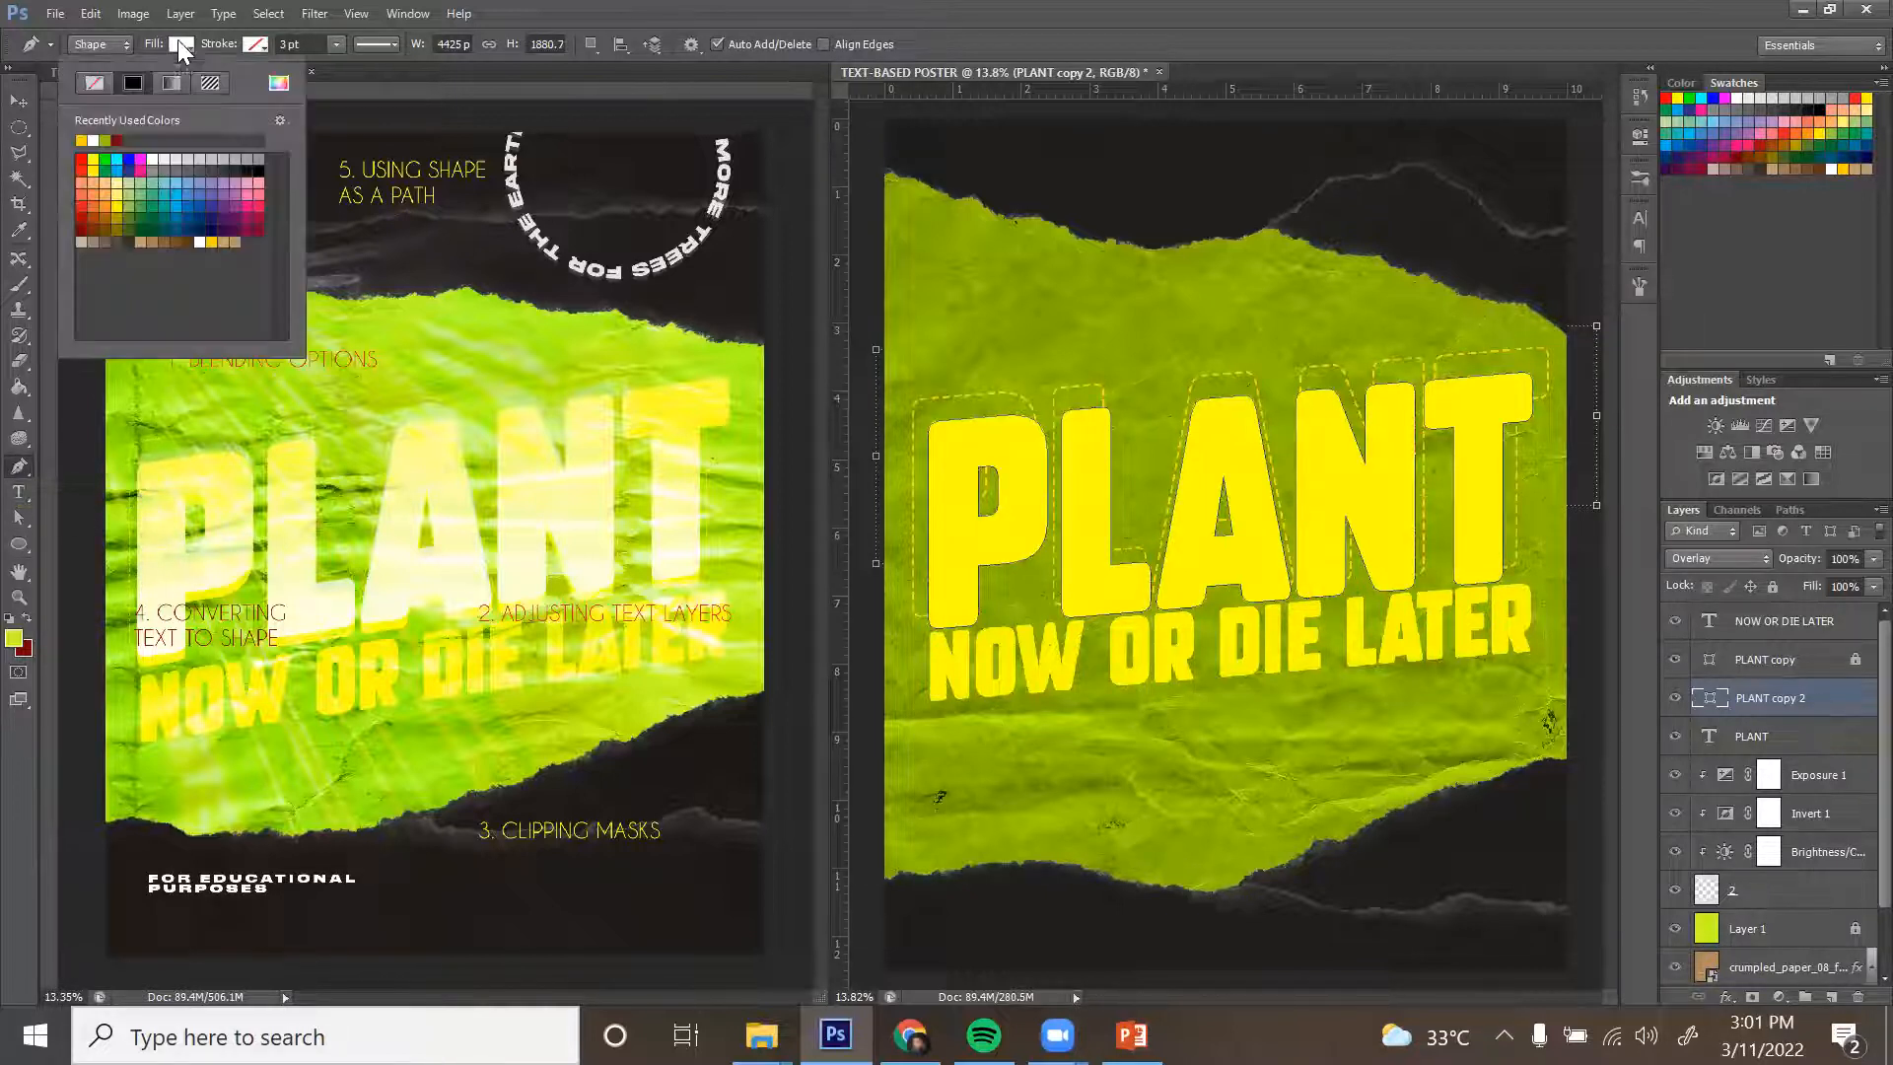
{"action": "left_click", "coordinate": [172, 90]}
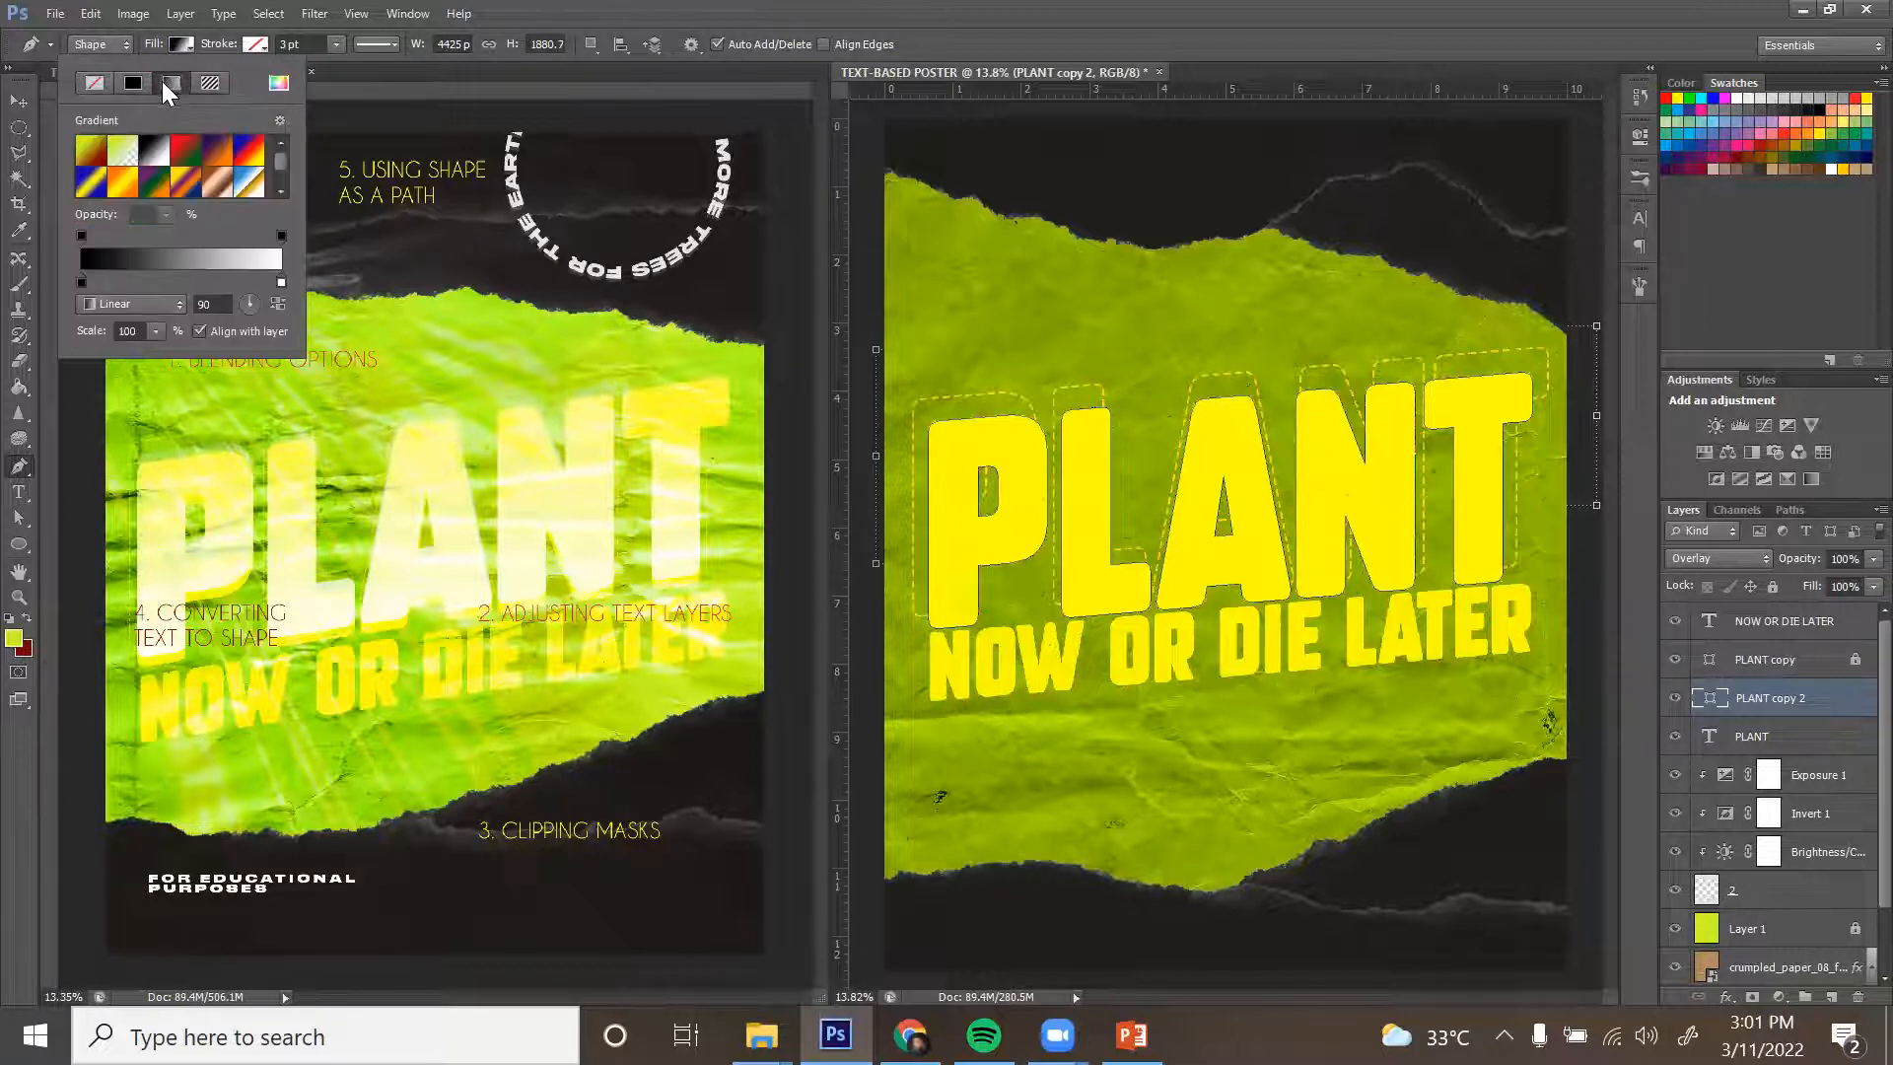
{"action": "left_click", "coordinate": [121, 160]}
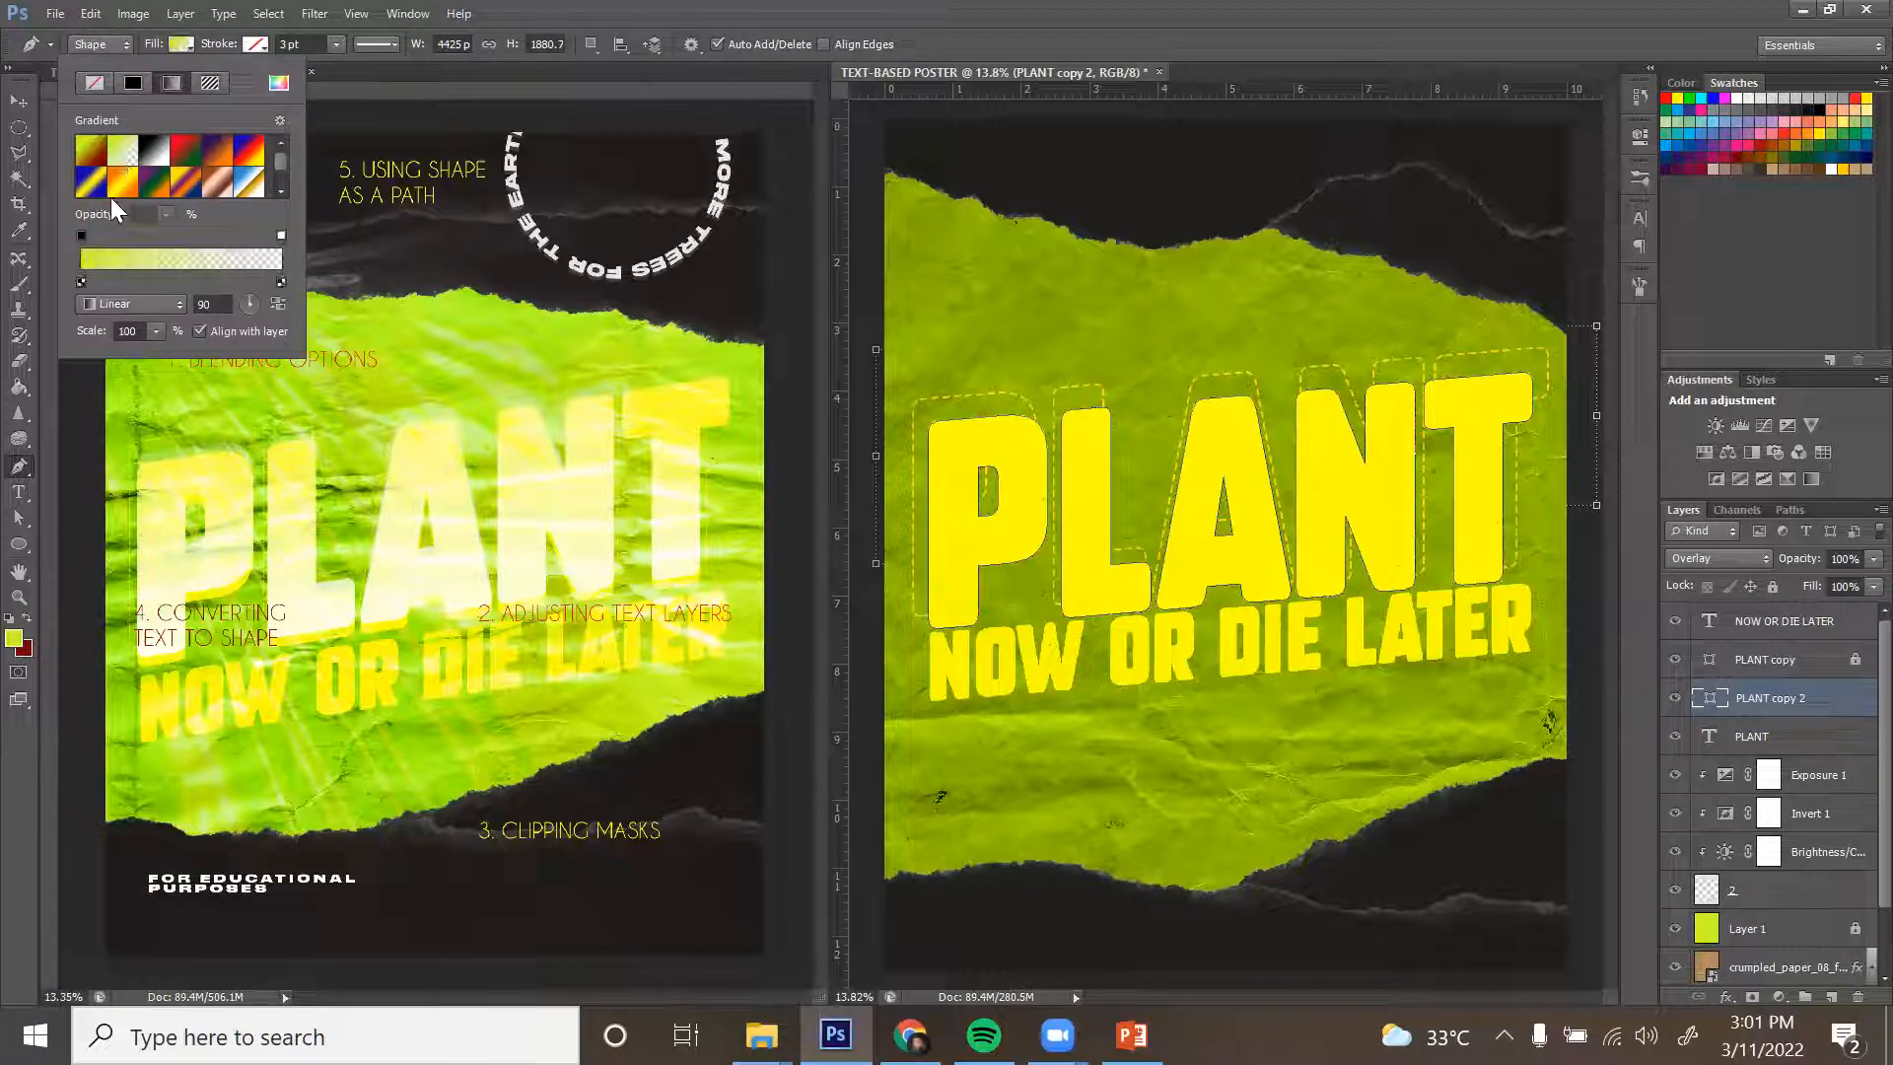
{"action": "left_click", "coordinate": [80, 281]}
{"action": "left_click", "coordinate": [82, 238]}
{"action": "double_click", "coordinate": [83, 284]}
{"action": "left_click", "coordinate": [667, 329]}
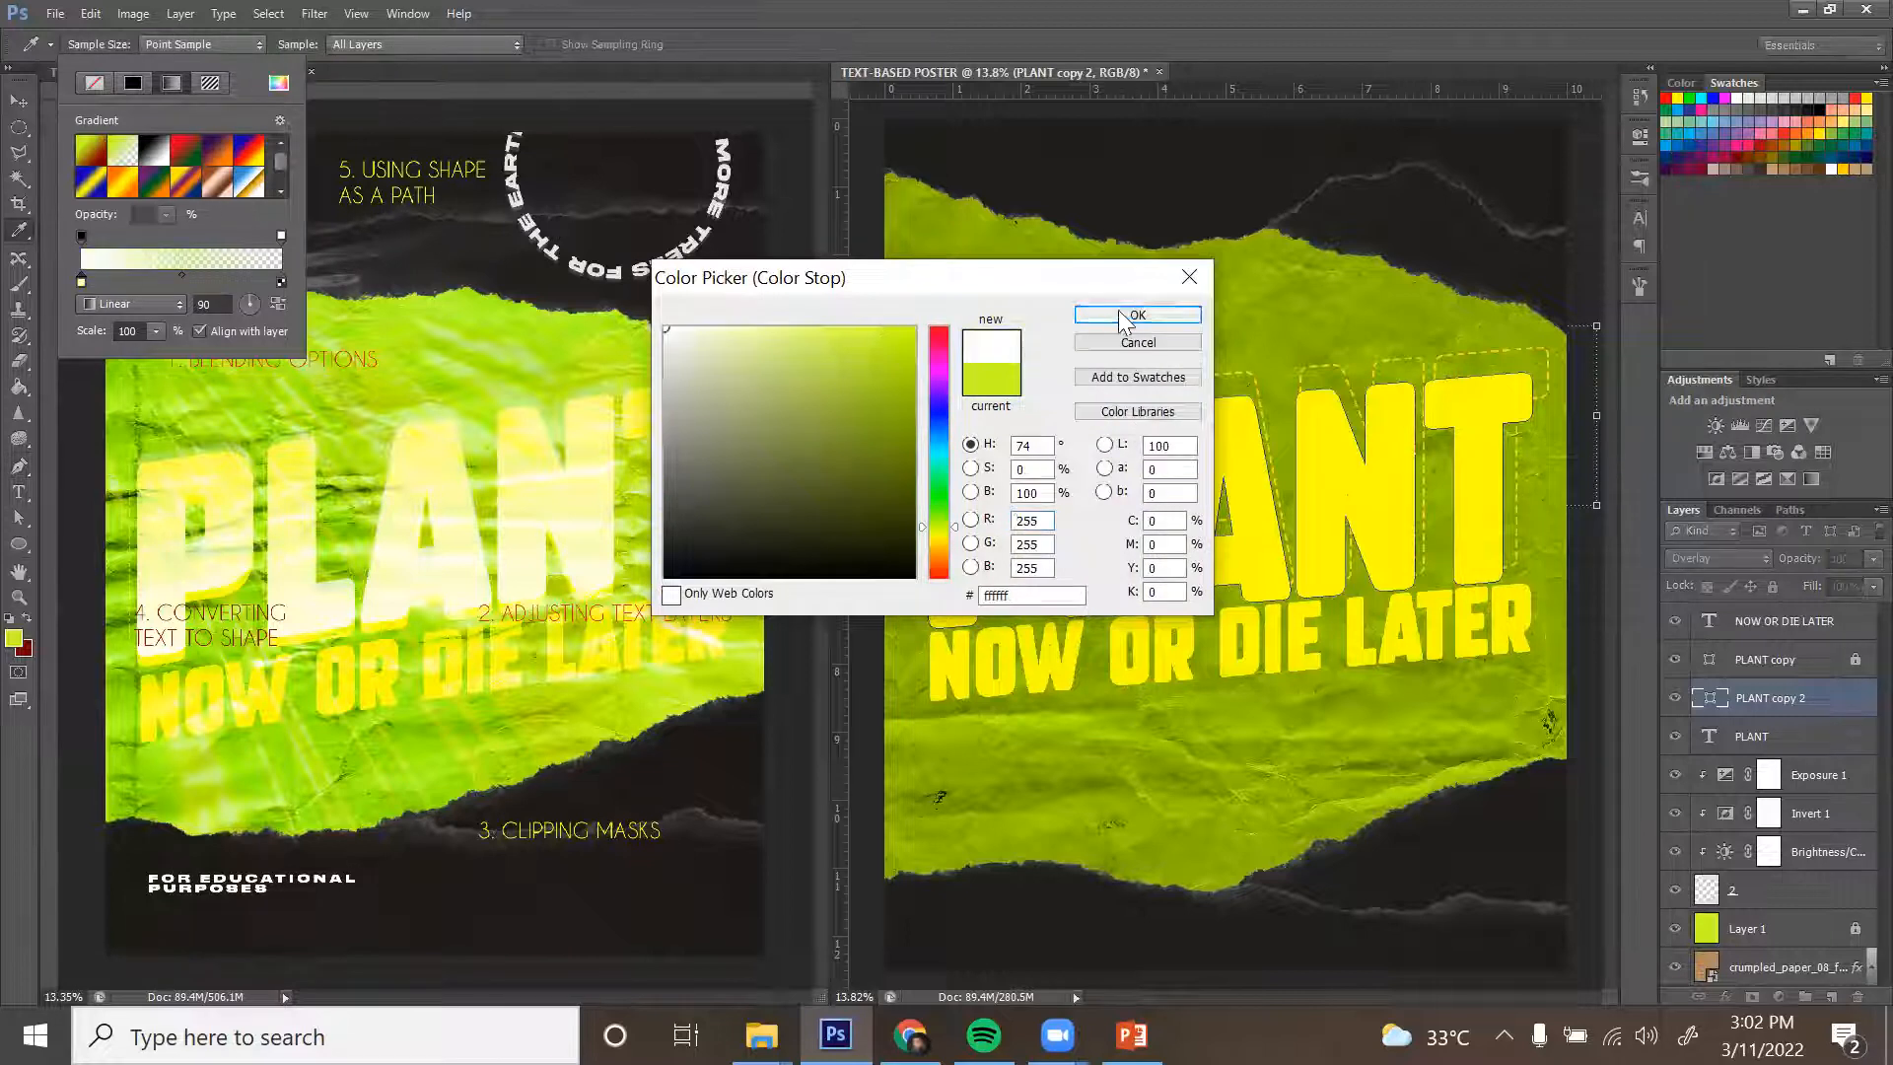
{"action": "left_click", "coordinate": [1137, 315]}
Set the gradient-filled PLANT copy 2 layer to Normal blend mode with 71% opacity.
{"action": "key", "text": "v"}
{"action": "left_click", "coordinate": [1715, 558]}
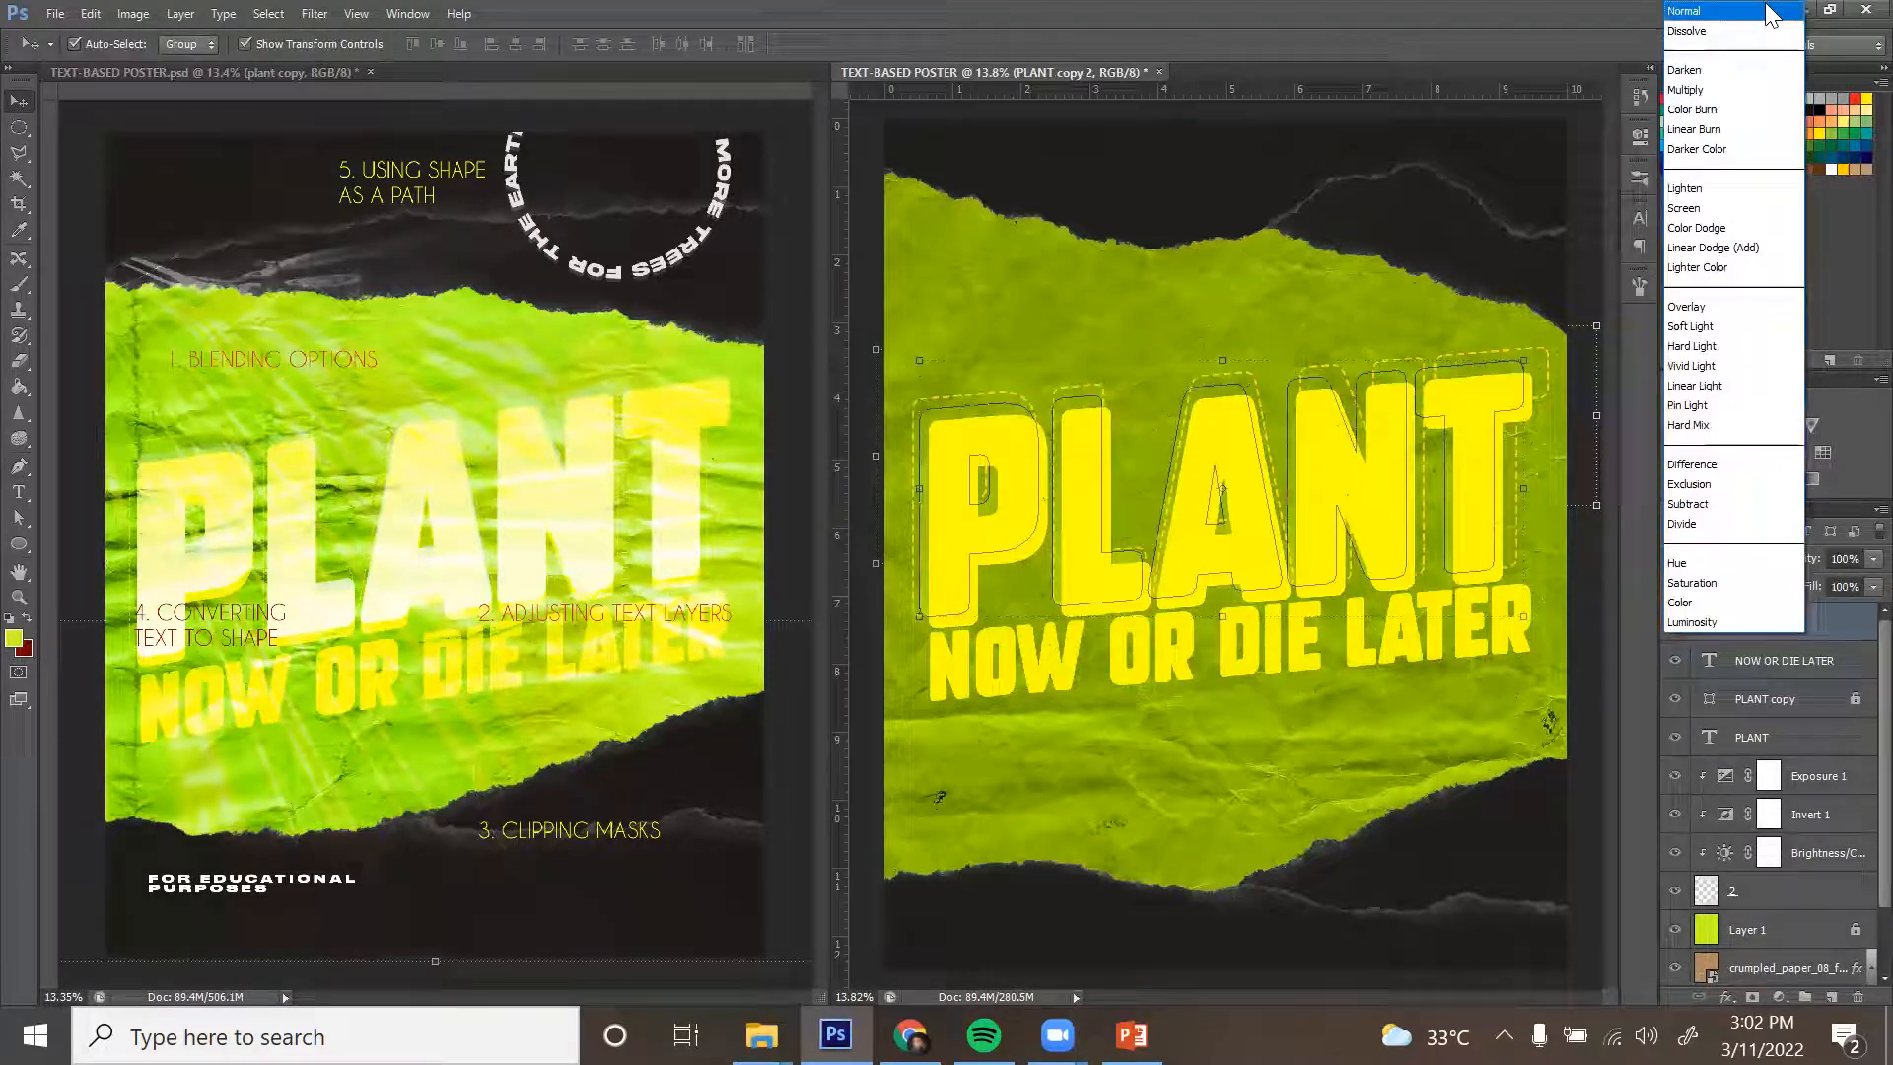
{"action": "left_click", "coordinate": [1766, 7]}
{"action": "left_click", "coordinate": [1871, 560]}
{"action": "left_click_drag", "start_coordinate": [1846, 575], "coordinate": [1844, 579]}
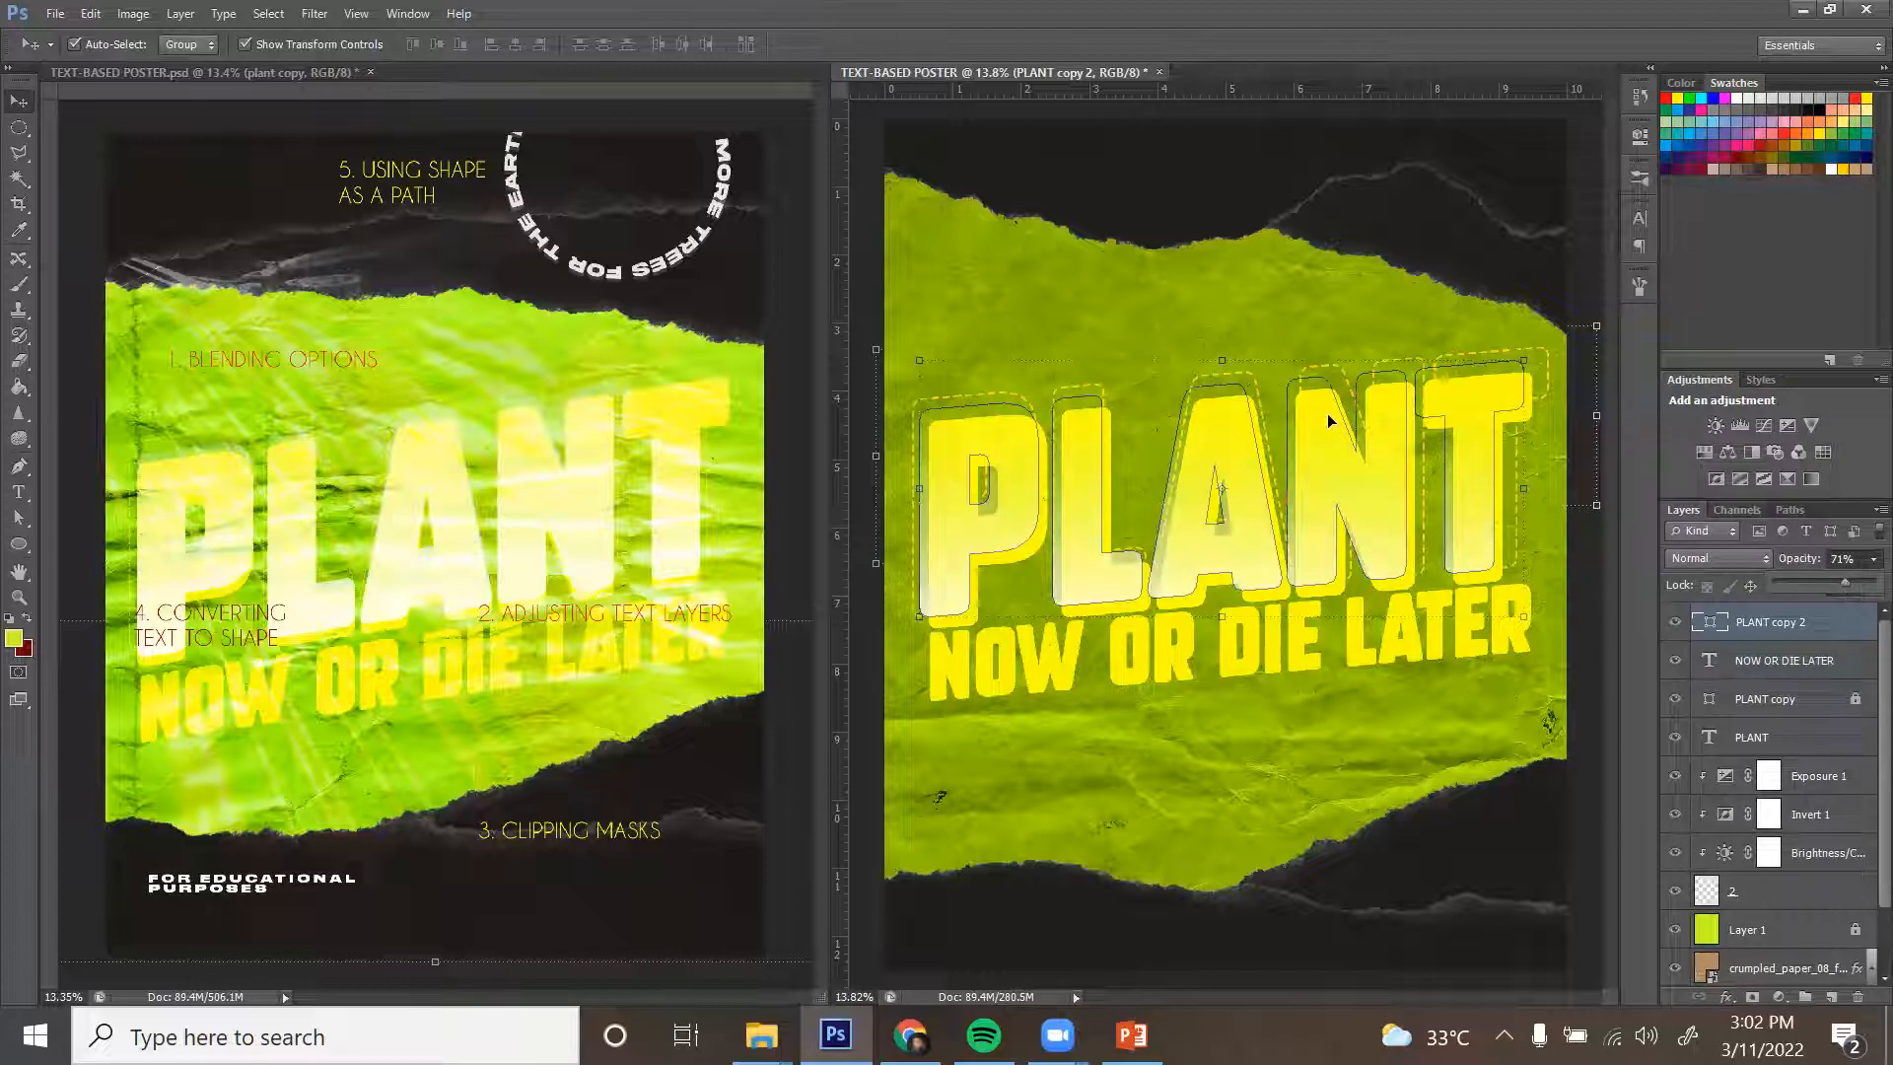
{"action": "left_click", "coordinate": [1522, 373]}
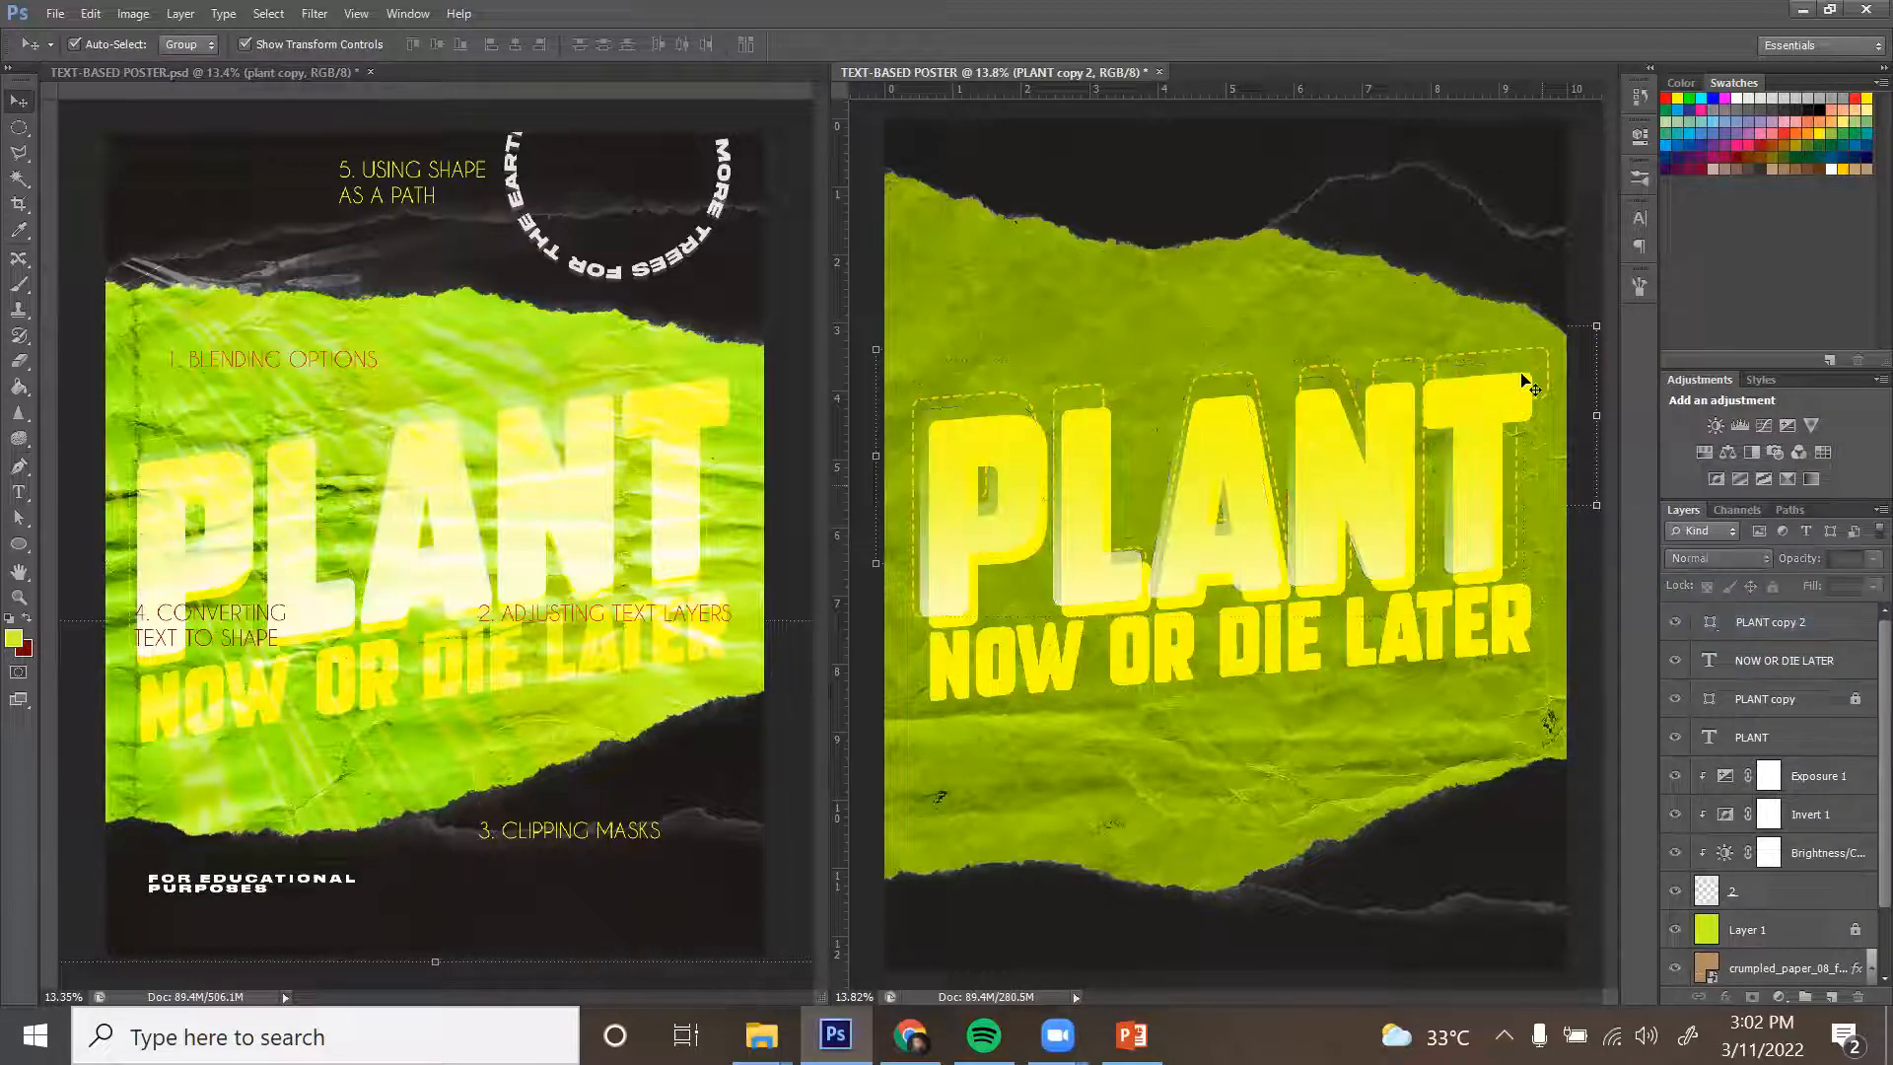
Try to transform PLANT, PLANT copy, NOW OR DIE LATER and PLANT copy 2 together.
{"action": "left_click", "coordinate": [1533, 348]}
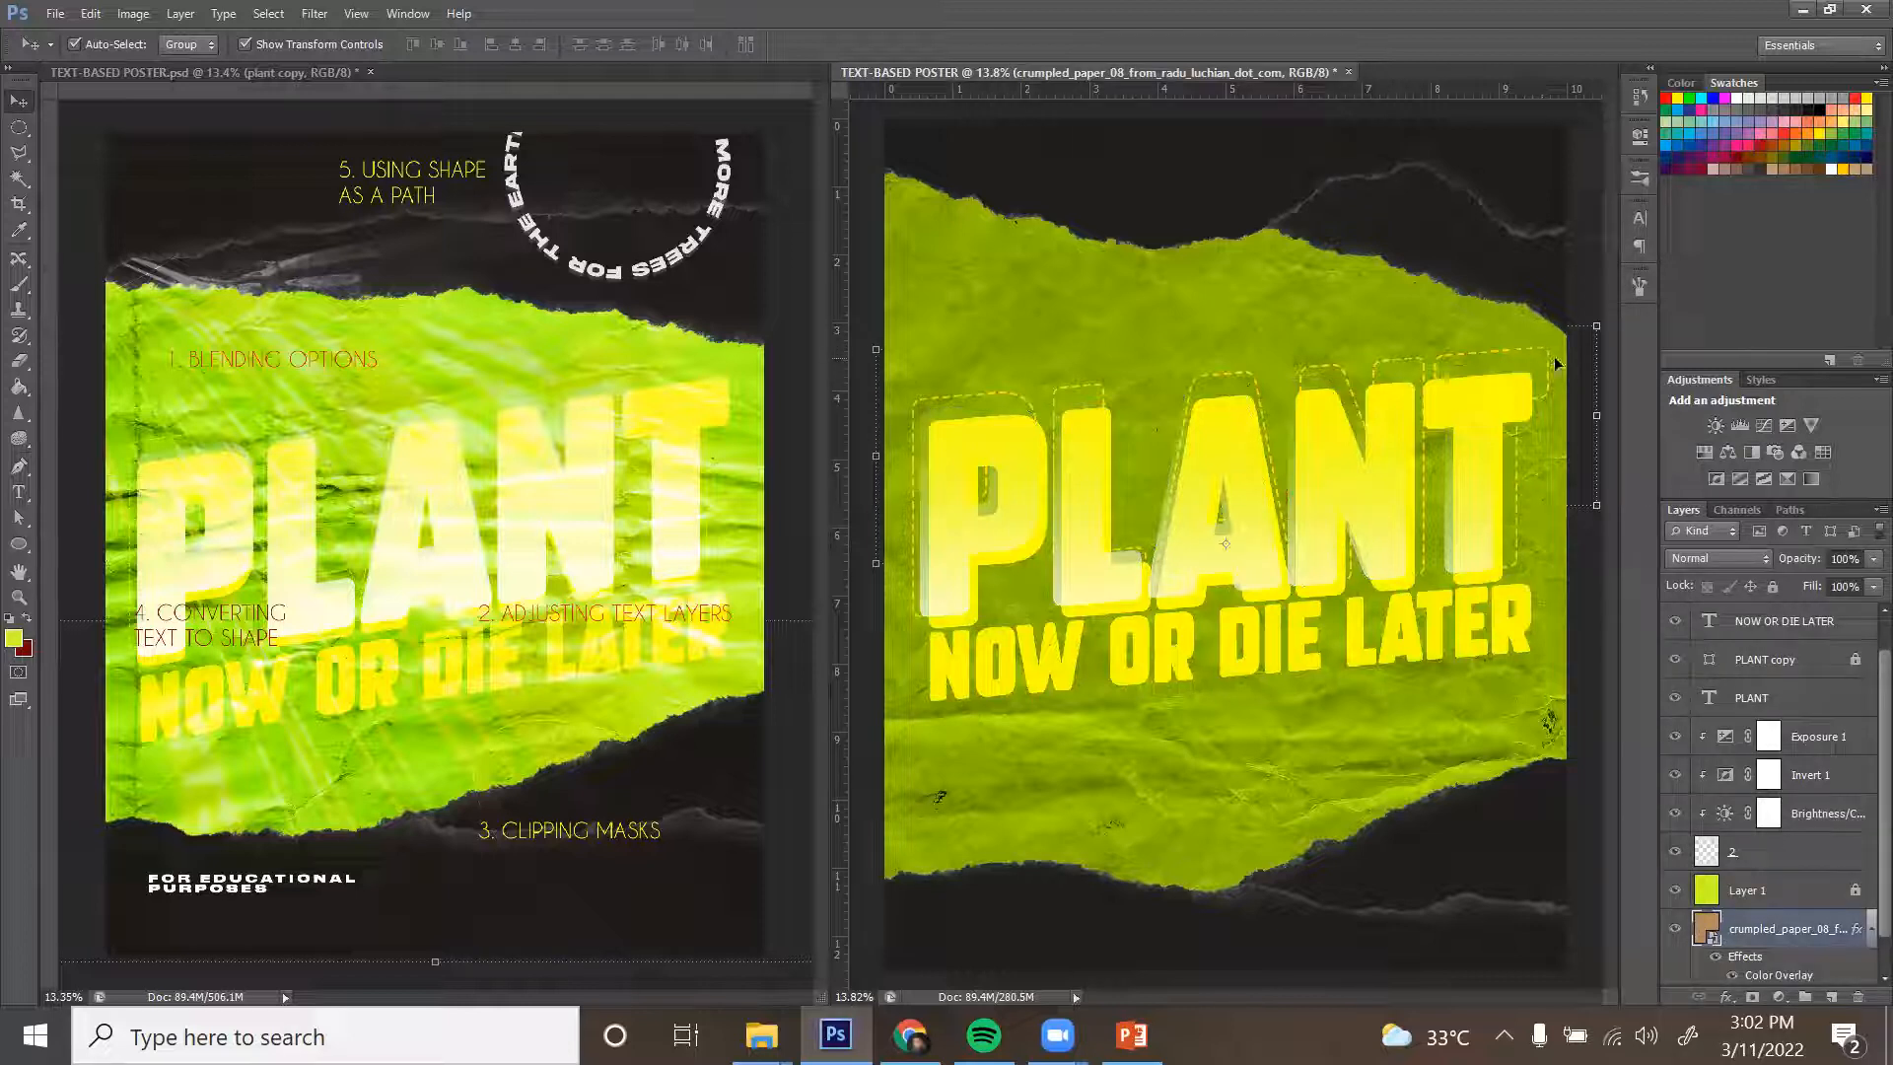
{"action": "left_click", "coordinate": [1785, 687]}
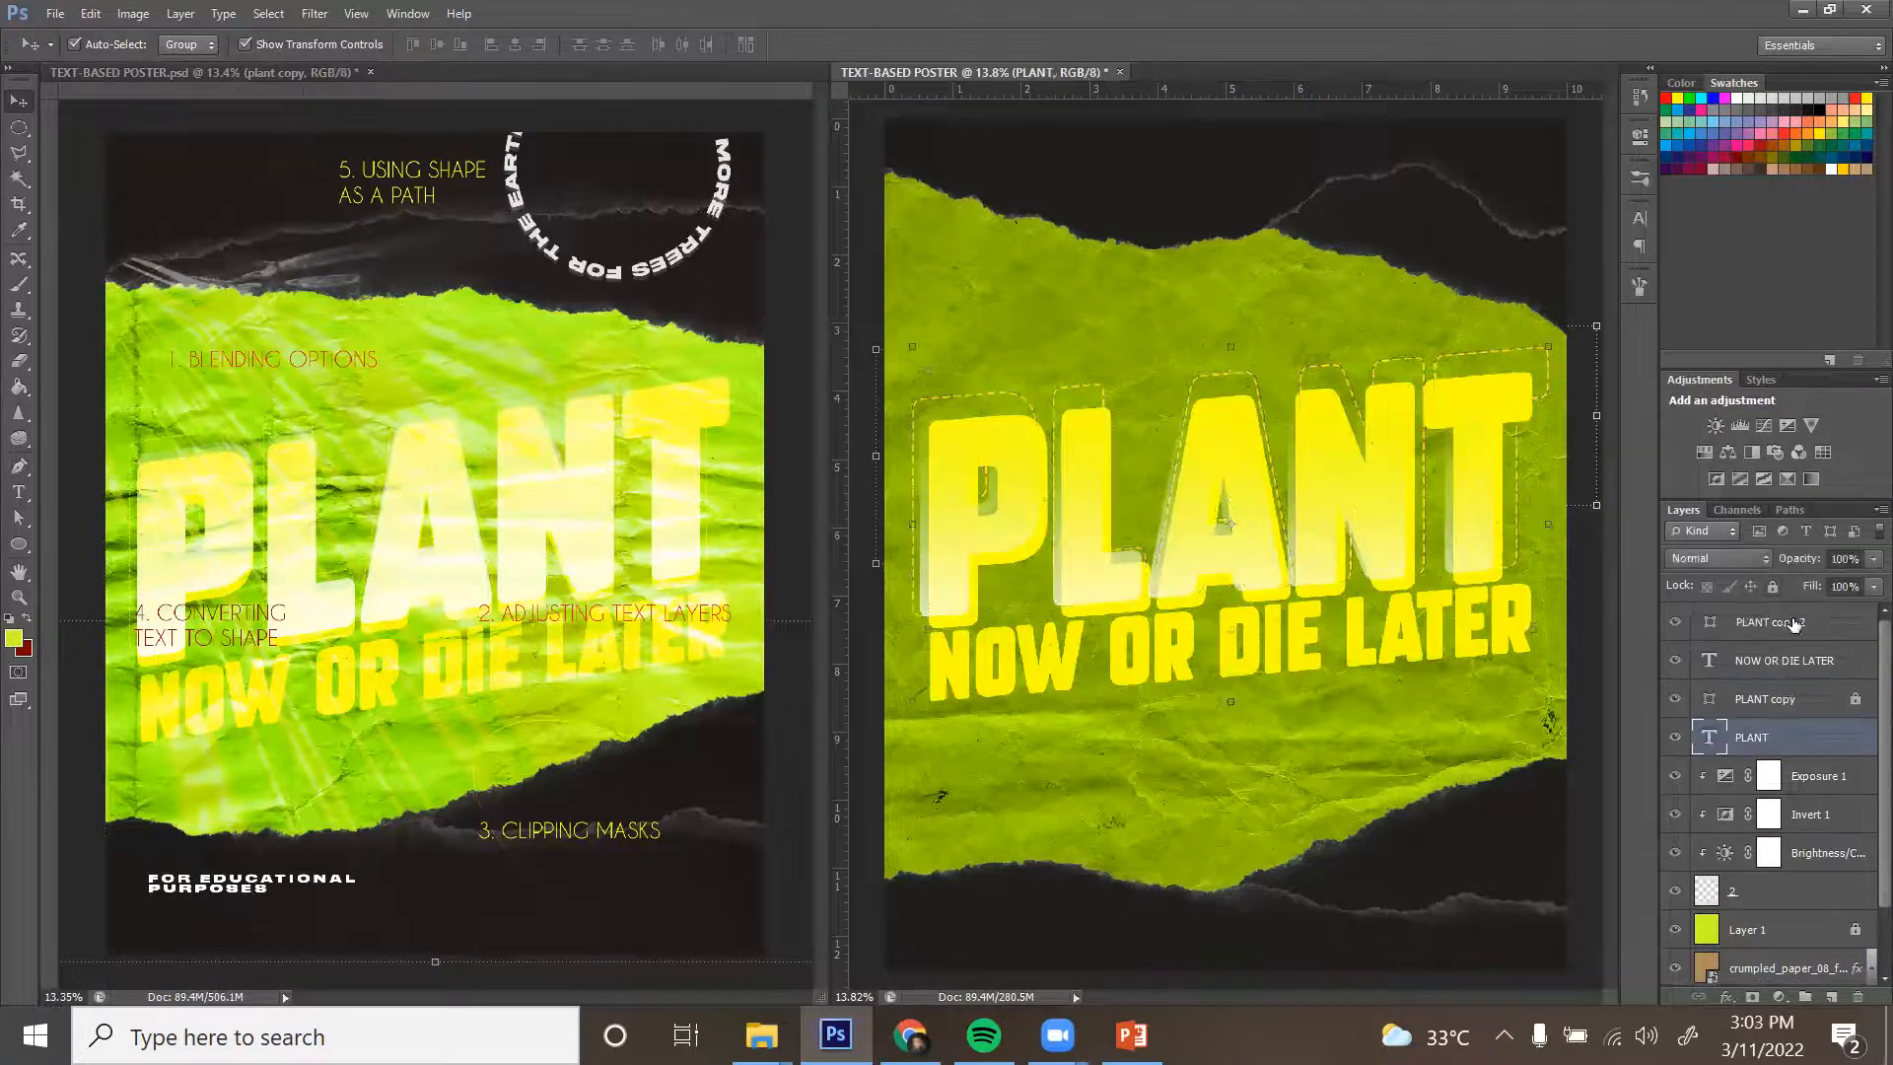
{"action": "left_click", "coordinate": [1790, 627], "text": "shift"}
{"action": "left_click", "coordinate": [1550, 702]}
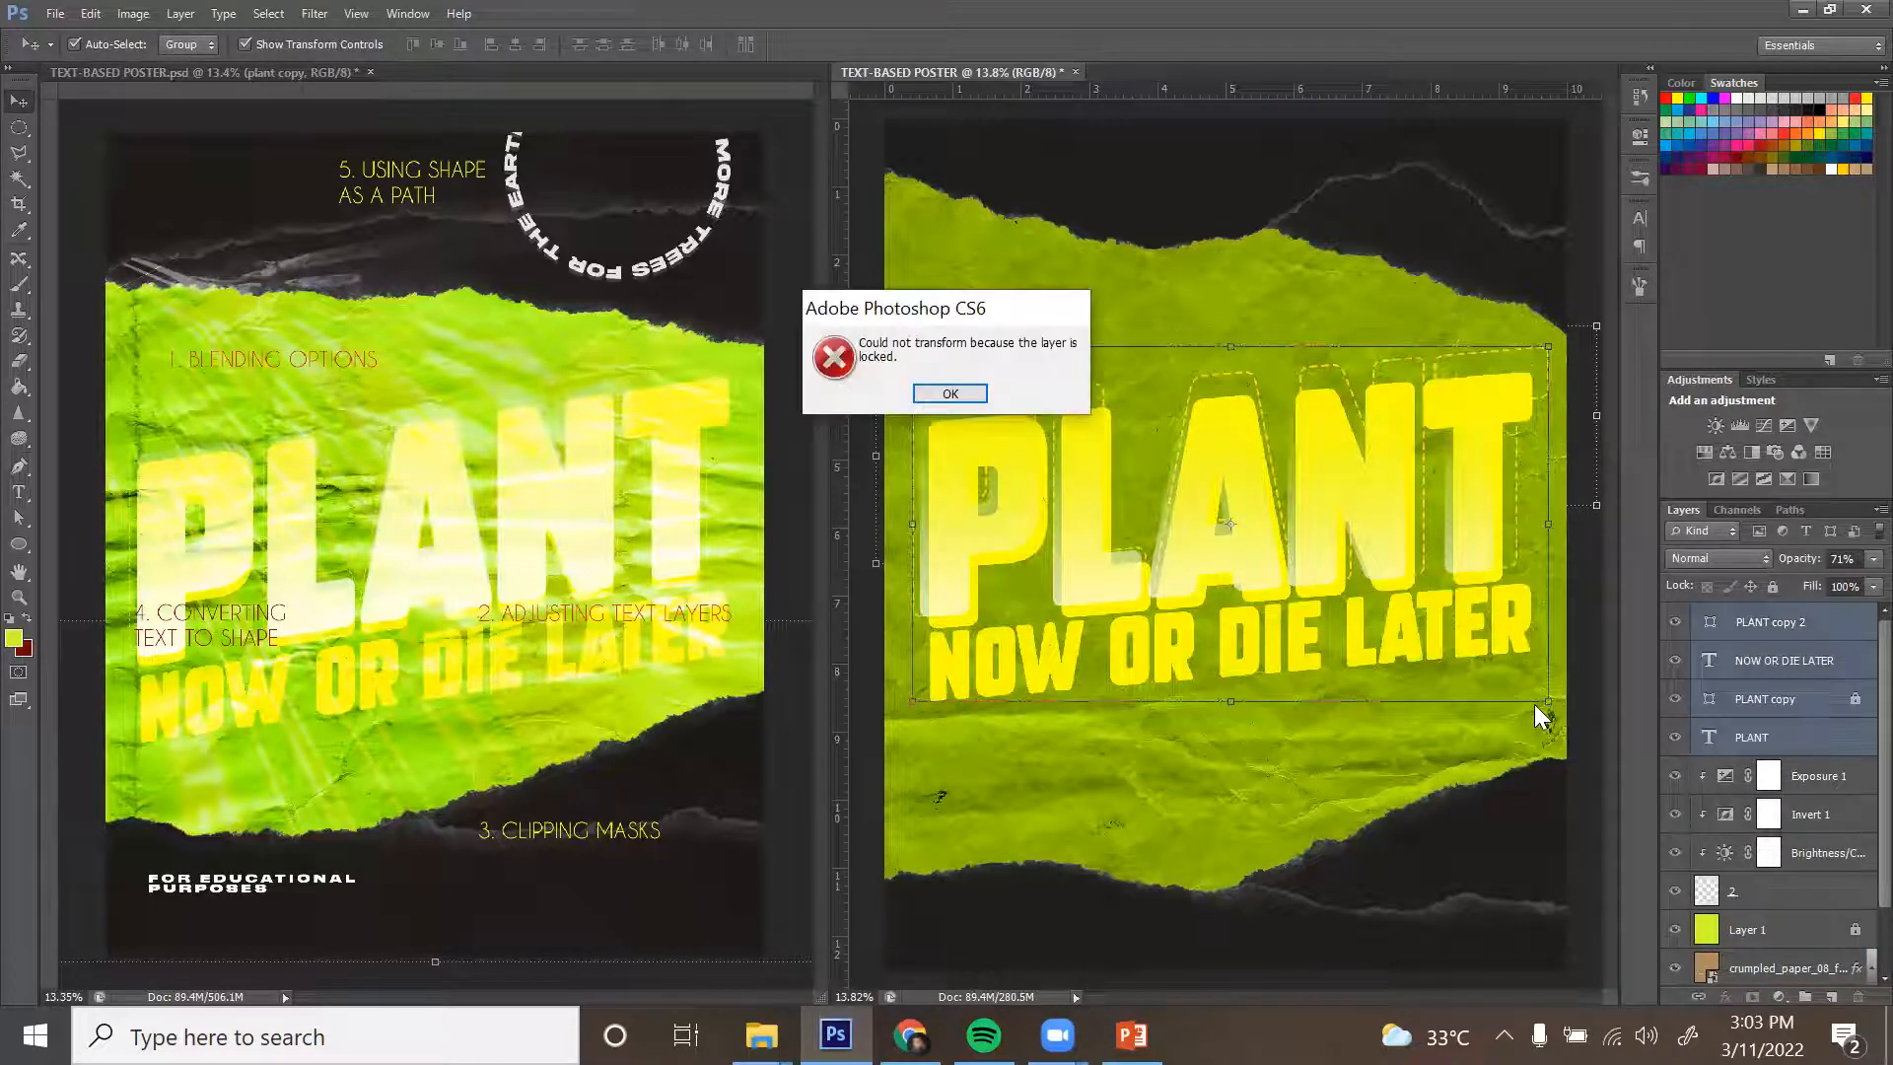
{"action": "left_click", "coordinate": [950, 393]}
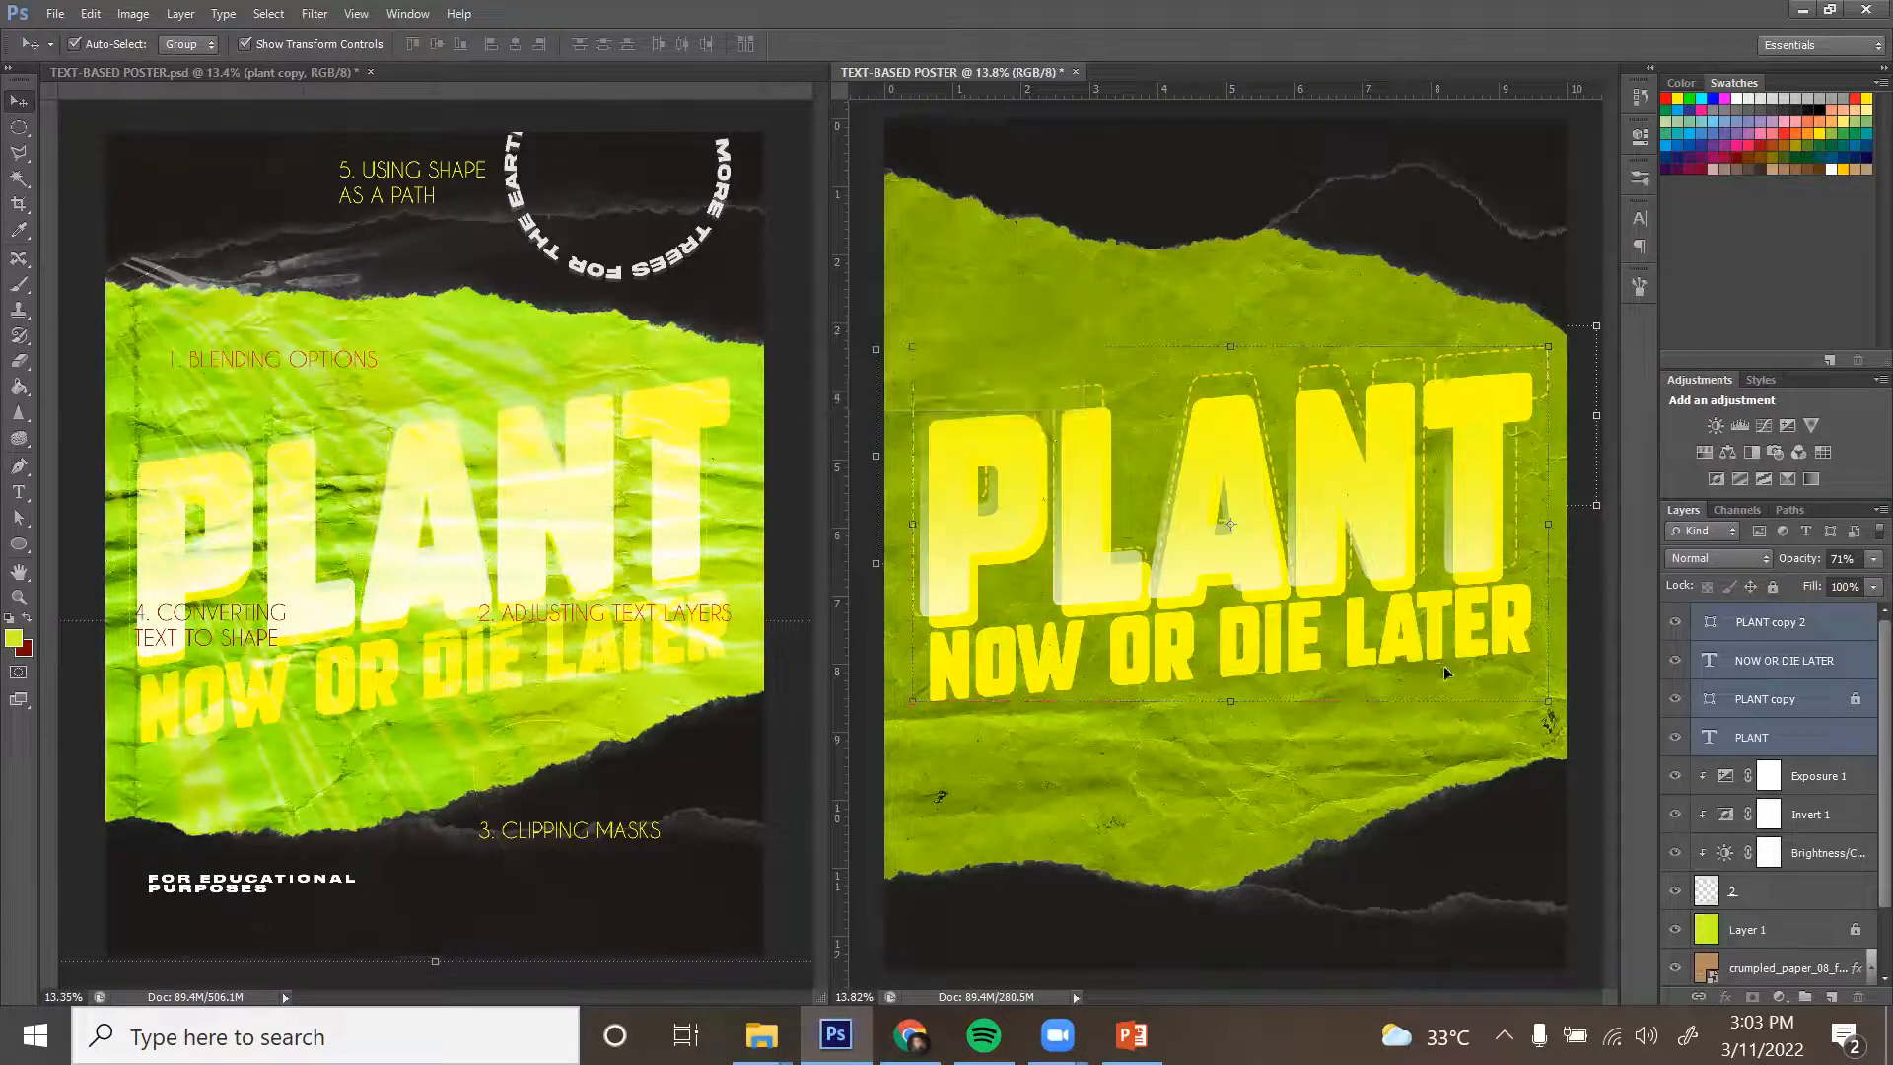
{"action": "left_click", "coordinate": [1549, 702]}
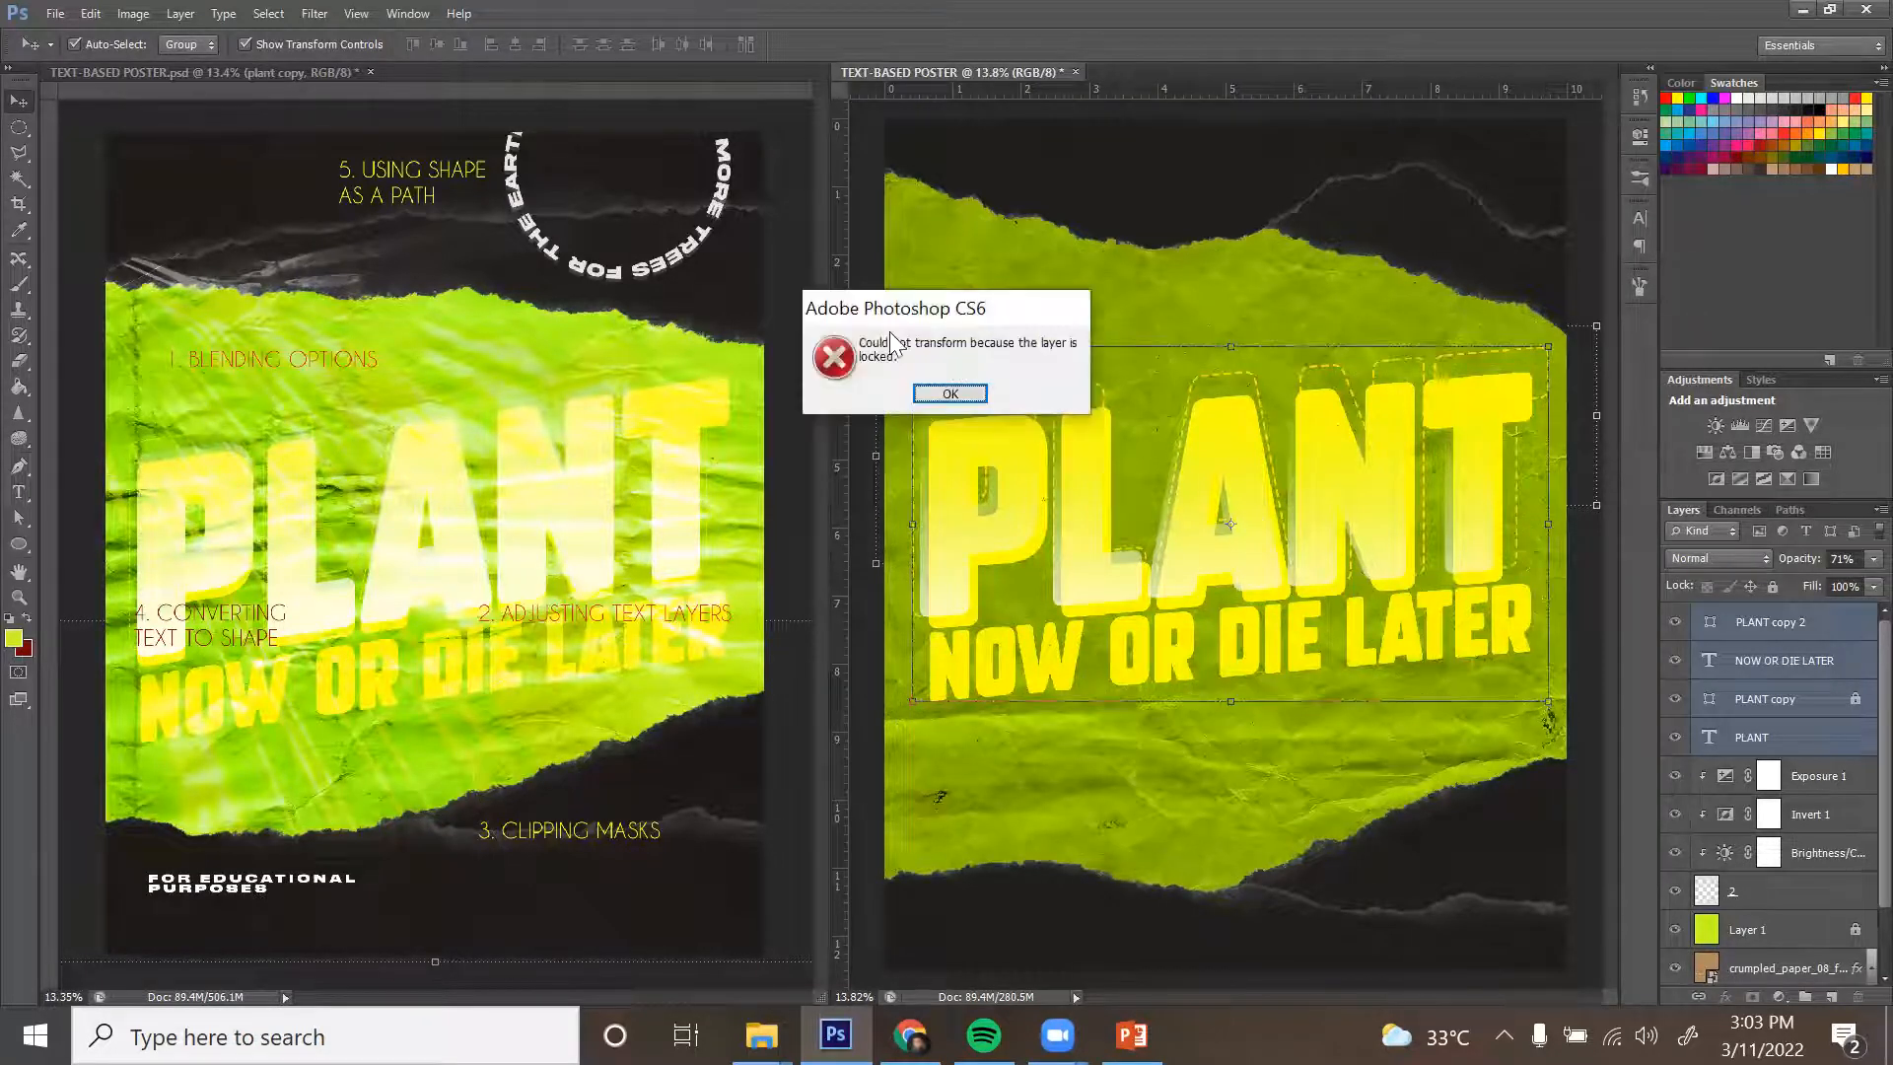
{"action": "left_click", "coordinate": [945, 393]}
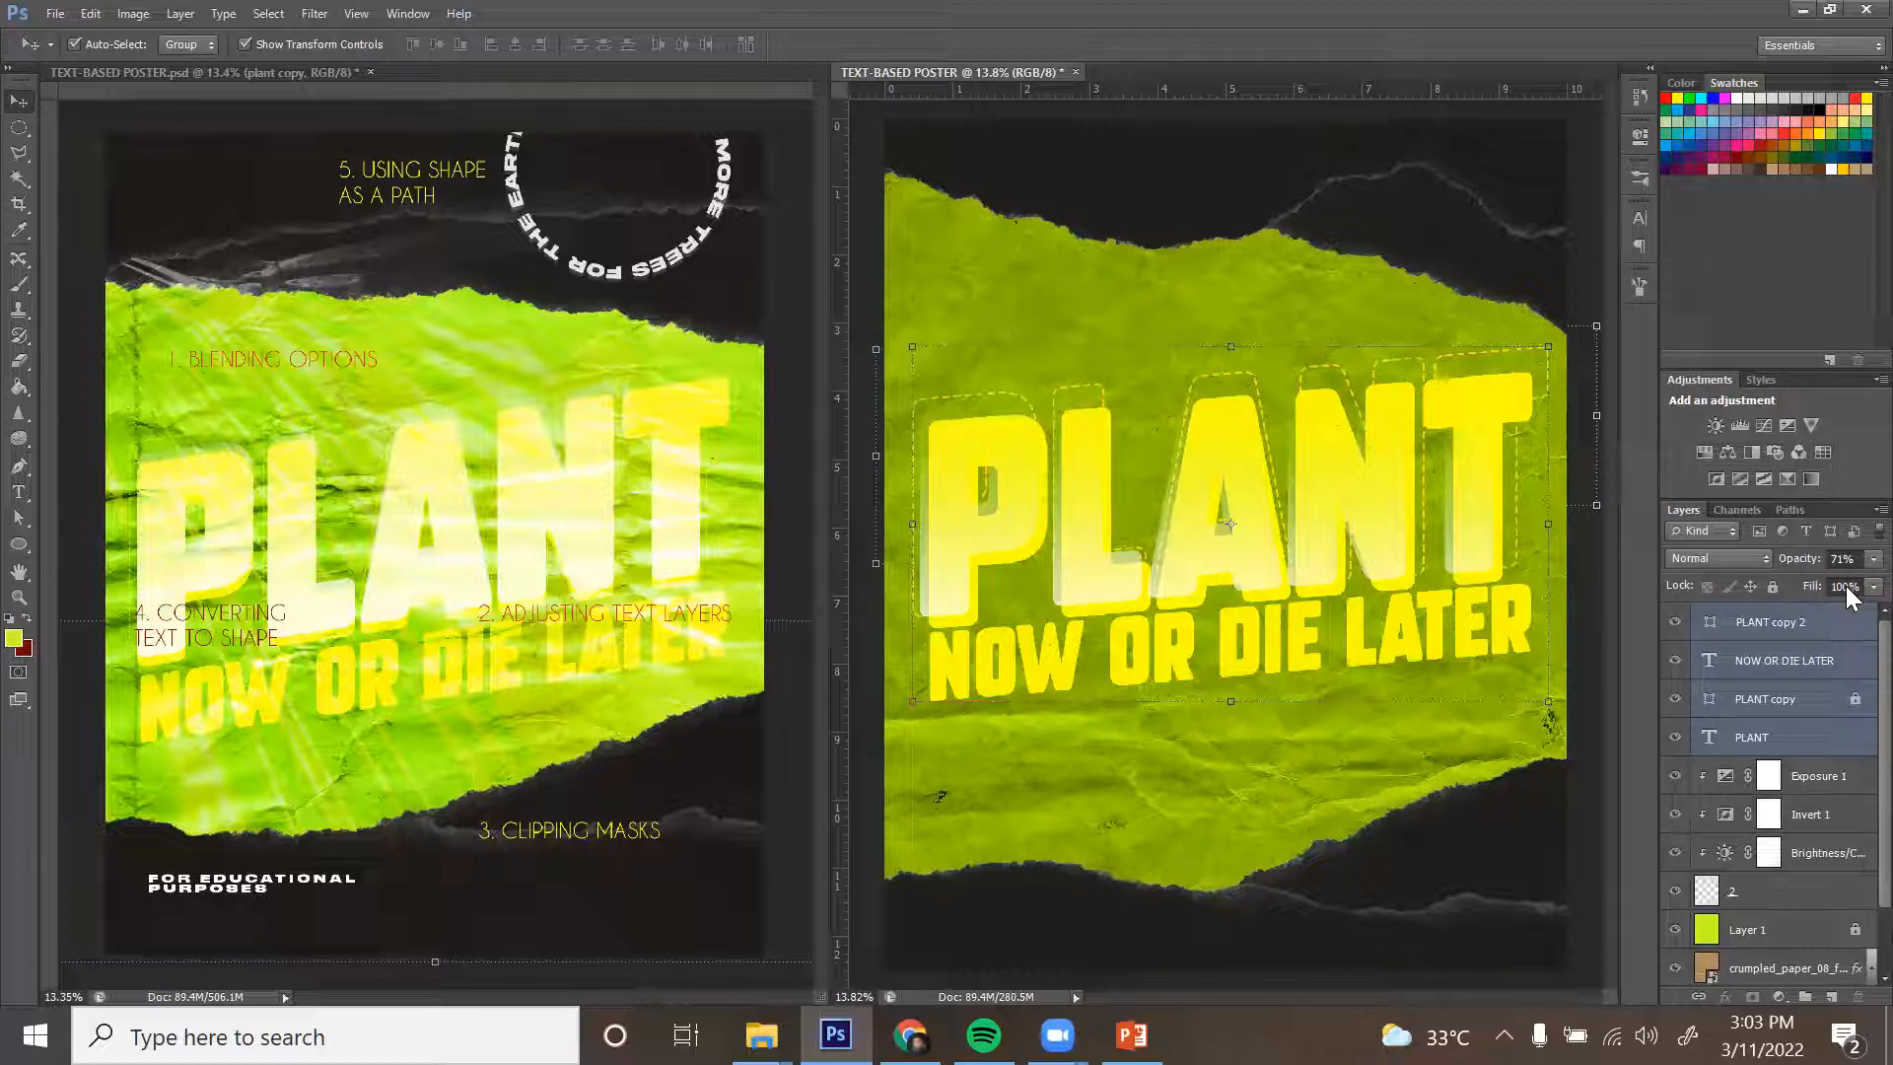
Unlock the PLANT copy layer and scale PLANT, PLANT copy, NOW OR DIE LATER and PLANT copy 2 together to about 95%.
{"action": "left_click", "coordinate": [1761, 702]}
{"action": "left_click", "coordinate": [1772, 586]}
{"action": "left_click", "coordinate": [1773, 625]}
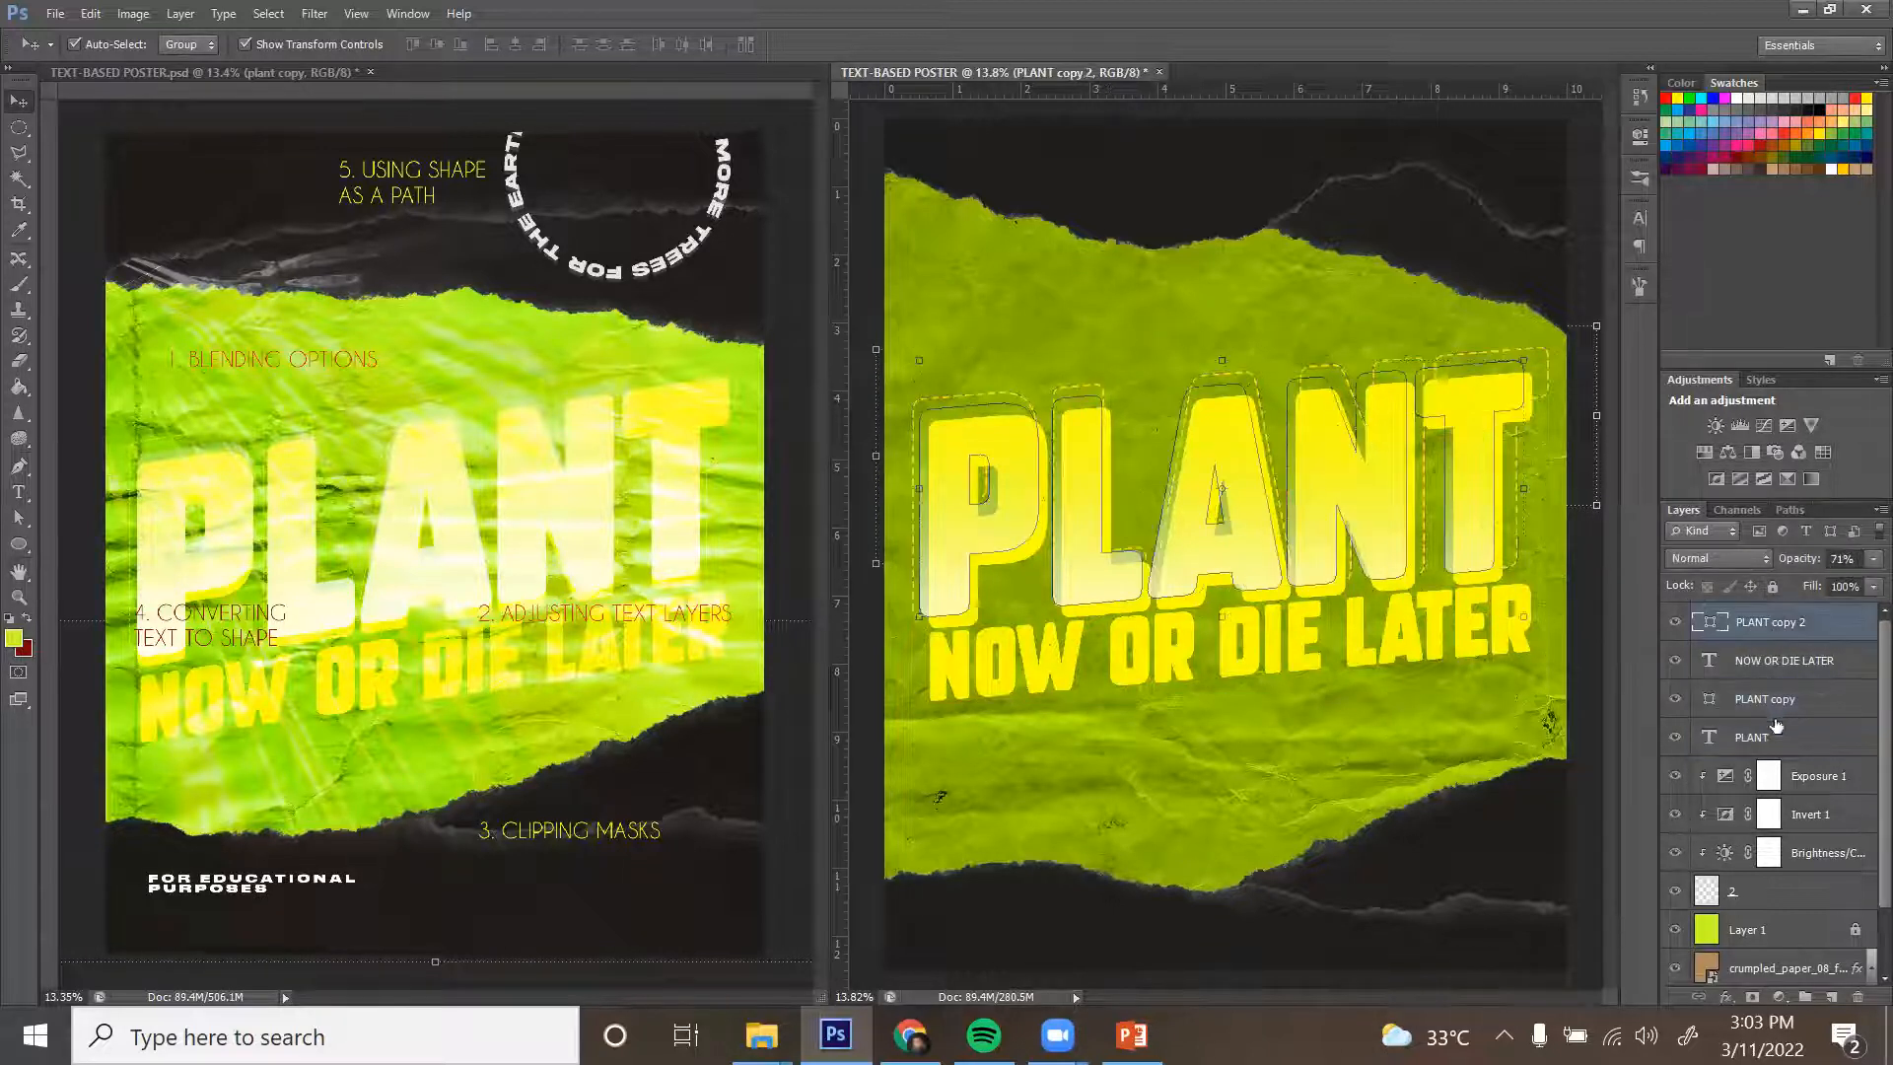
{"action": "left_click", "coordinate": [1775, 738], "text": "shift"}
{"action": "mouse_move", "coordinate": [1548, 704]}
{"action": "left_mouse_down"}
{"action": "mouse_move", "coordinate": [1578, 665]}
{"action": "mouse_move", "coordinate": [1534, 698]}
{"action": "left_mouse_up"}
{"action": "key", "text": "Return"}
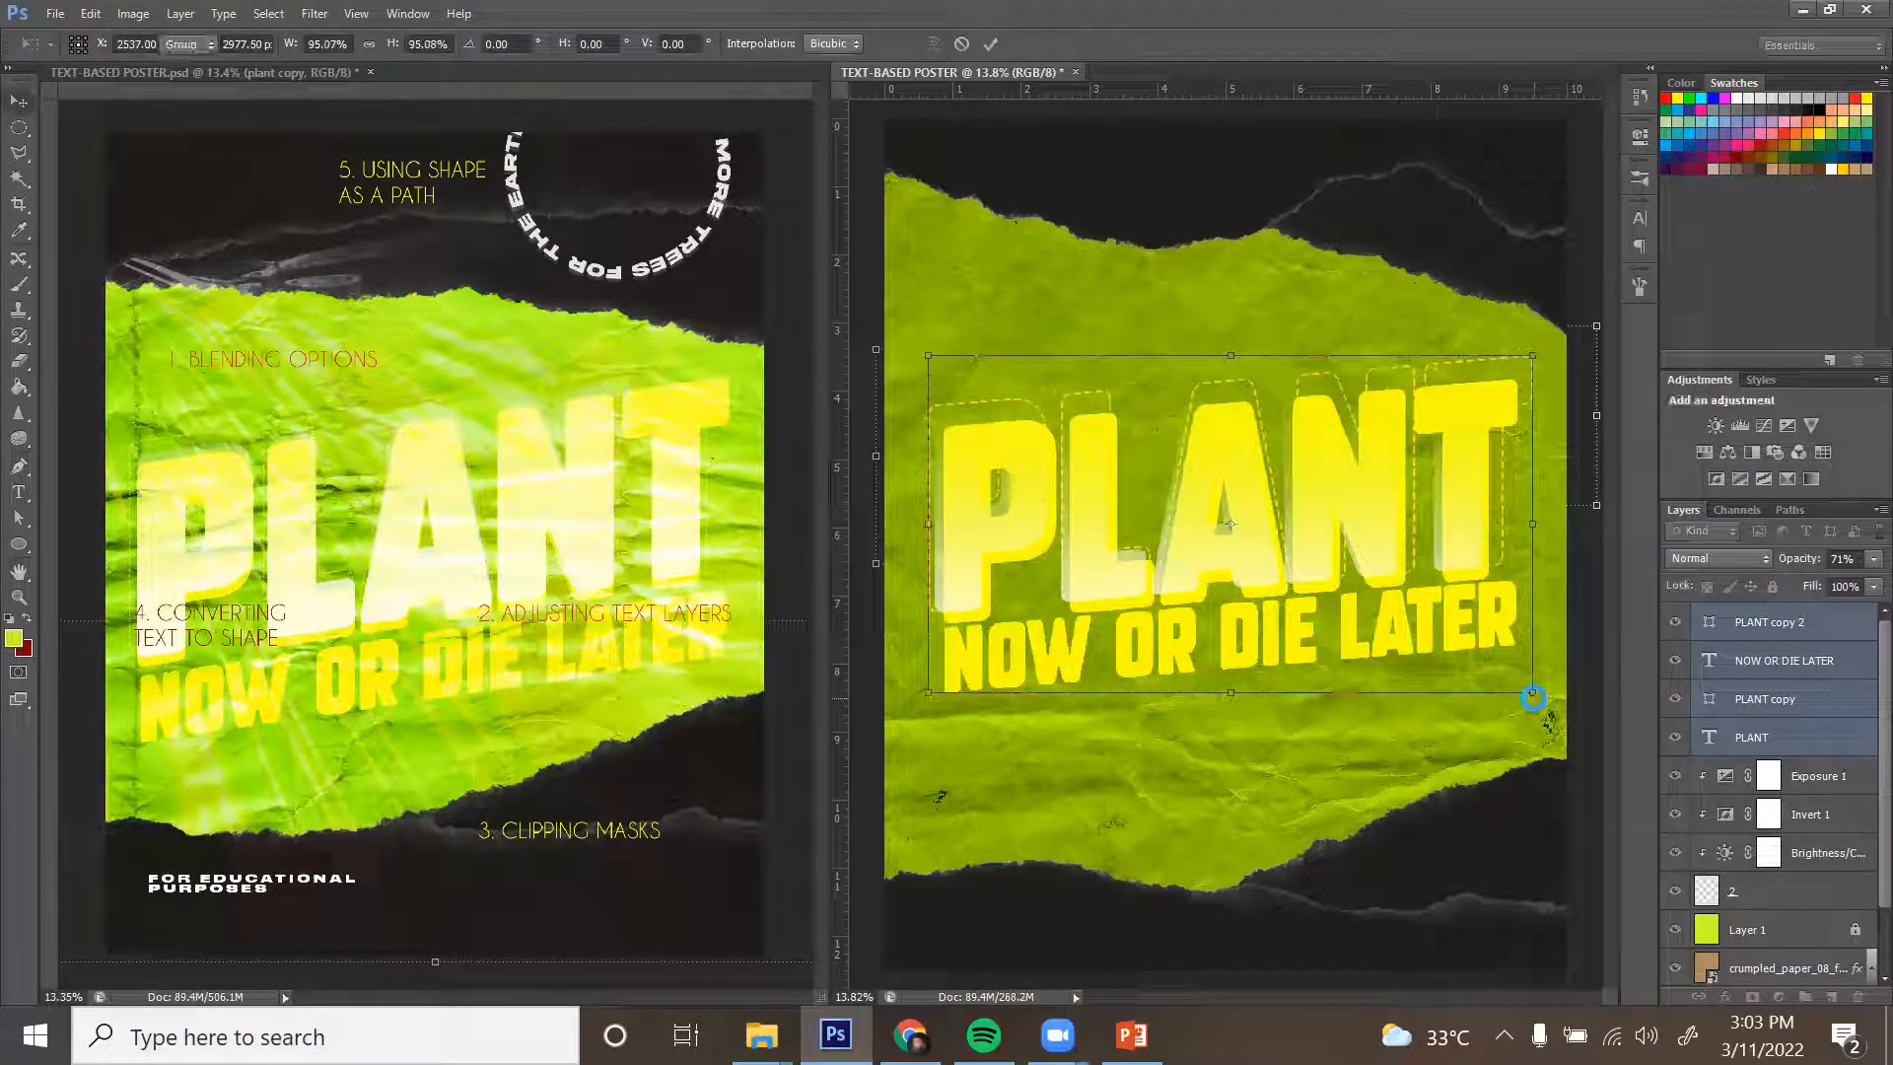
{"action": "left_click", "coordinate": [1598, 610]}
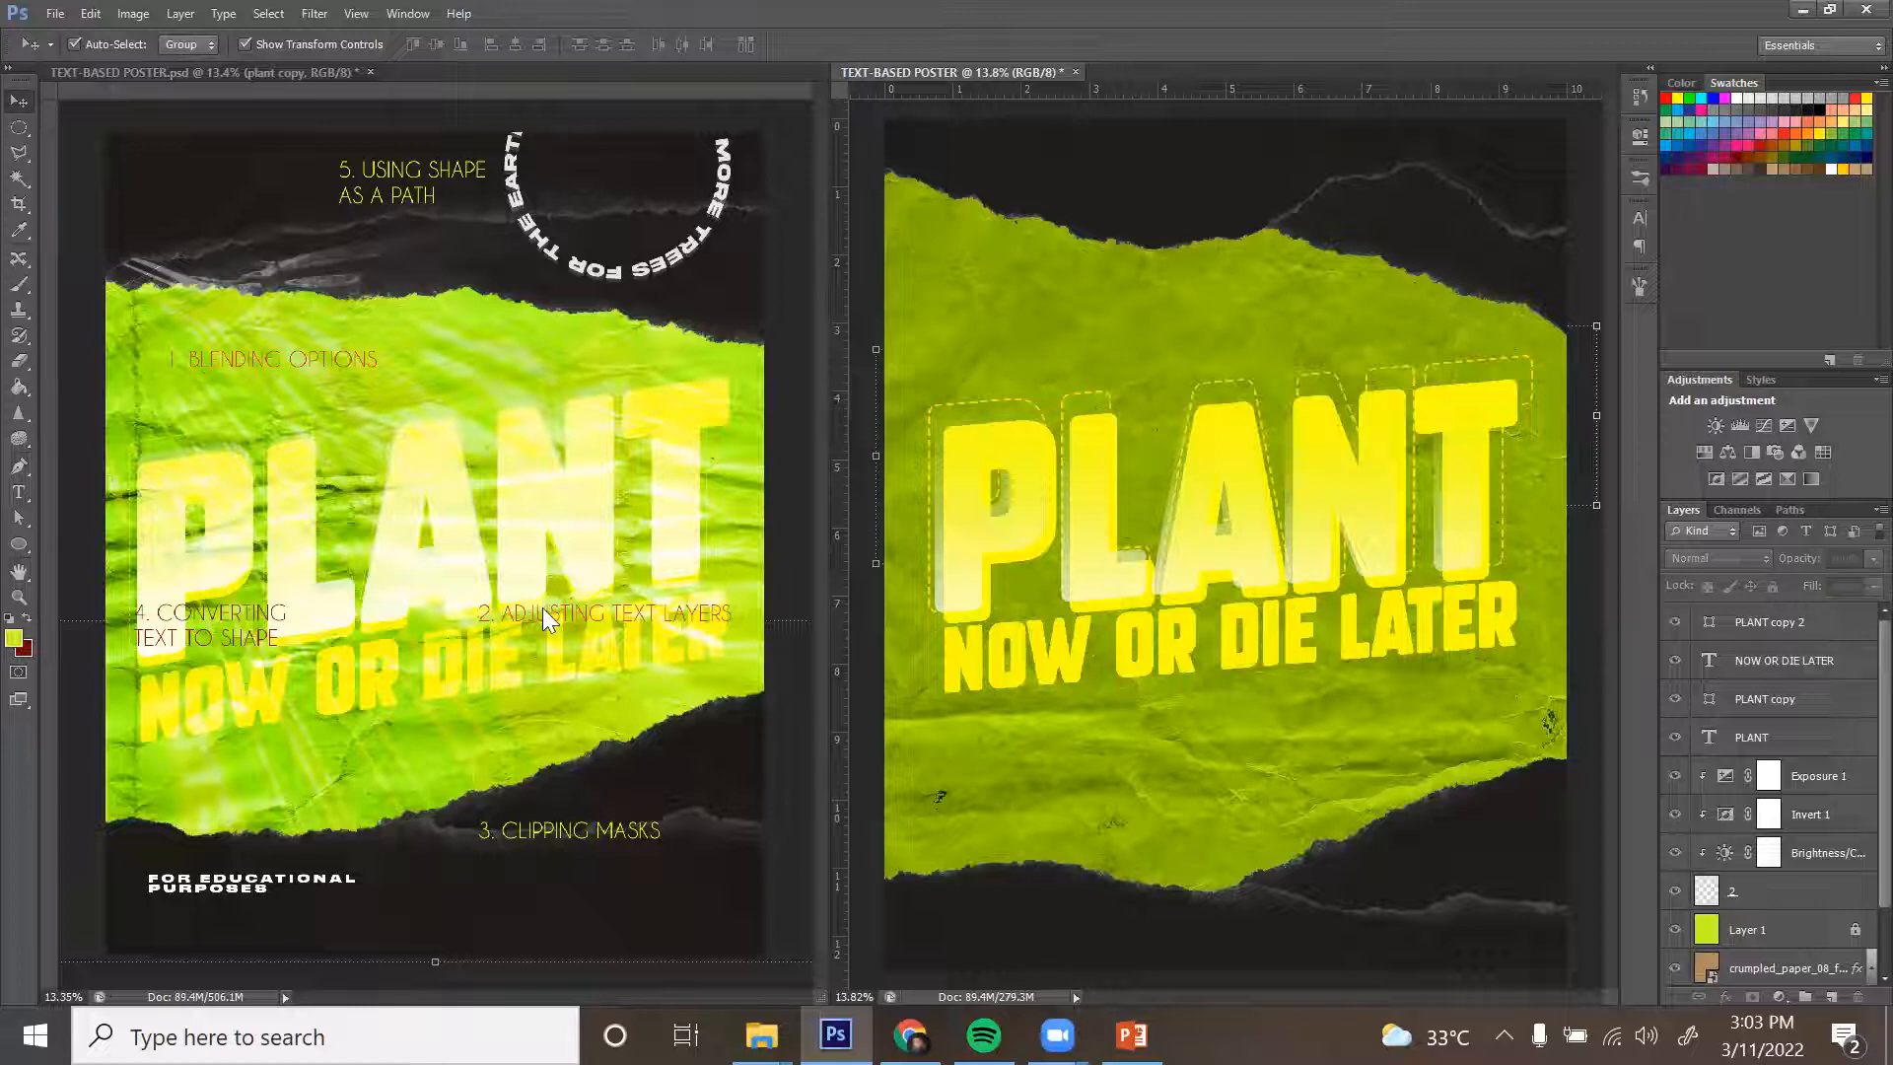
Add a new text line reading FOR EDUCATIONAL near the lower-left torn edge of the green paper.
{"action": "key", "text": "t"}
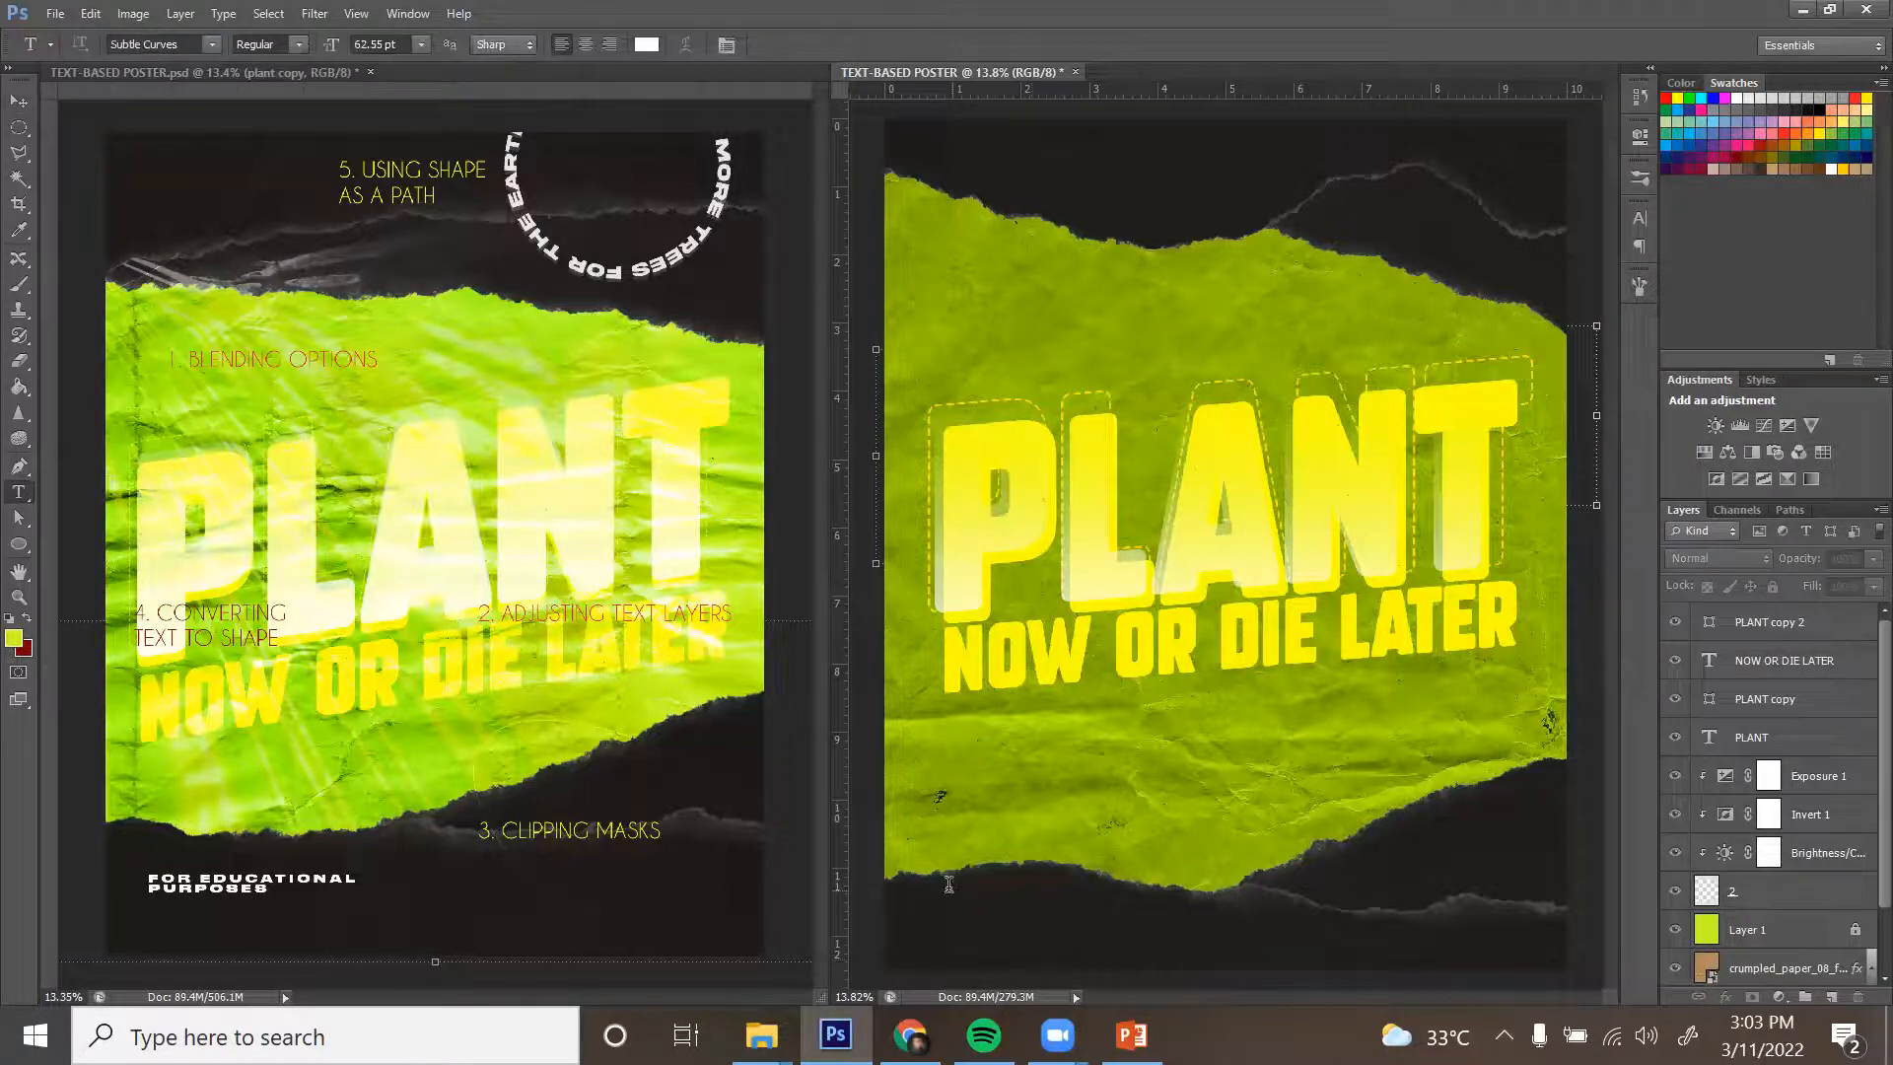
{"action": "left_click", "coordinate": [949, 885]}
{"action": "type", "text": "FOR EDUCA"}
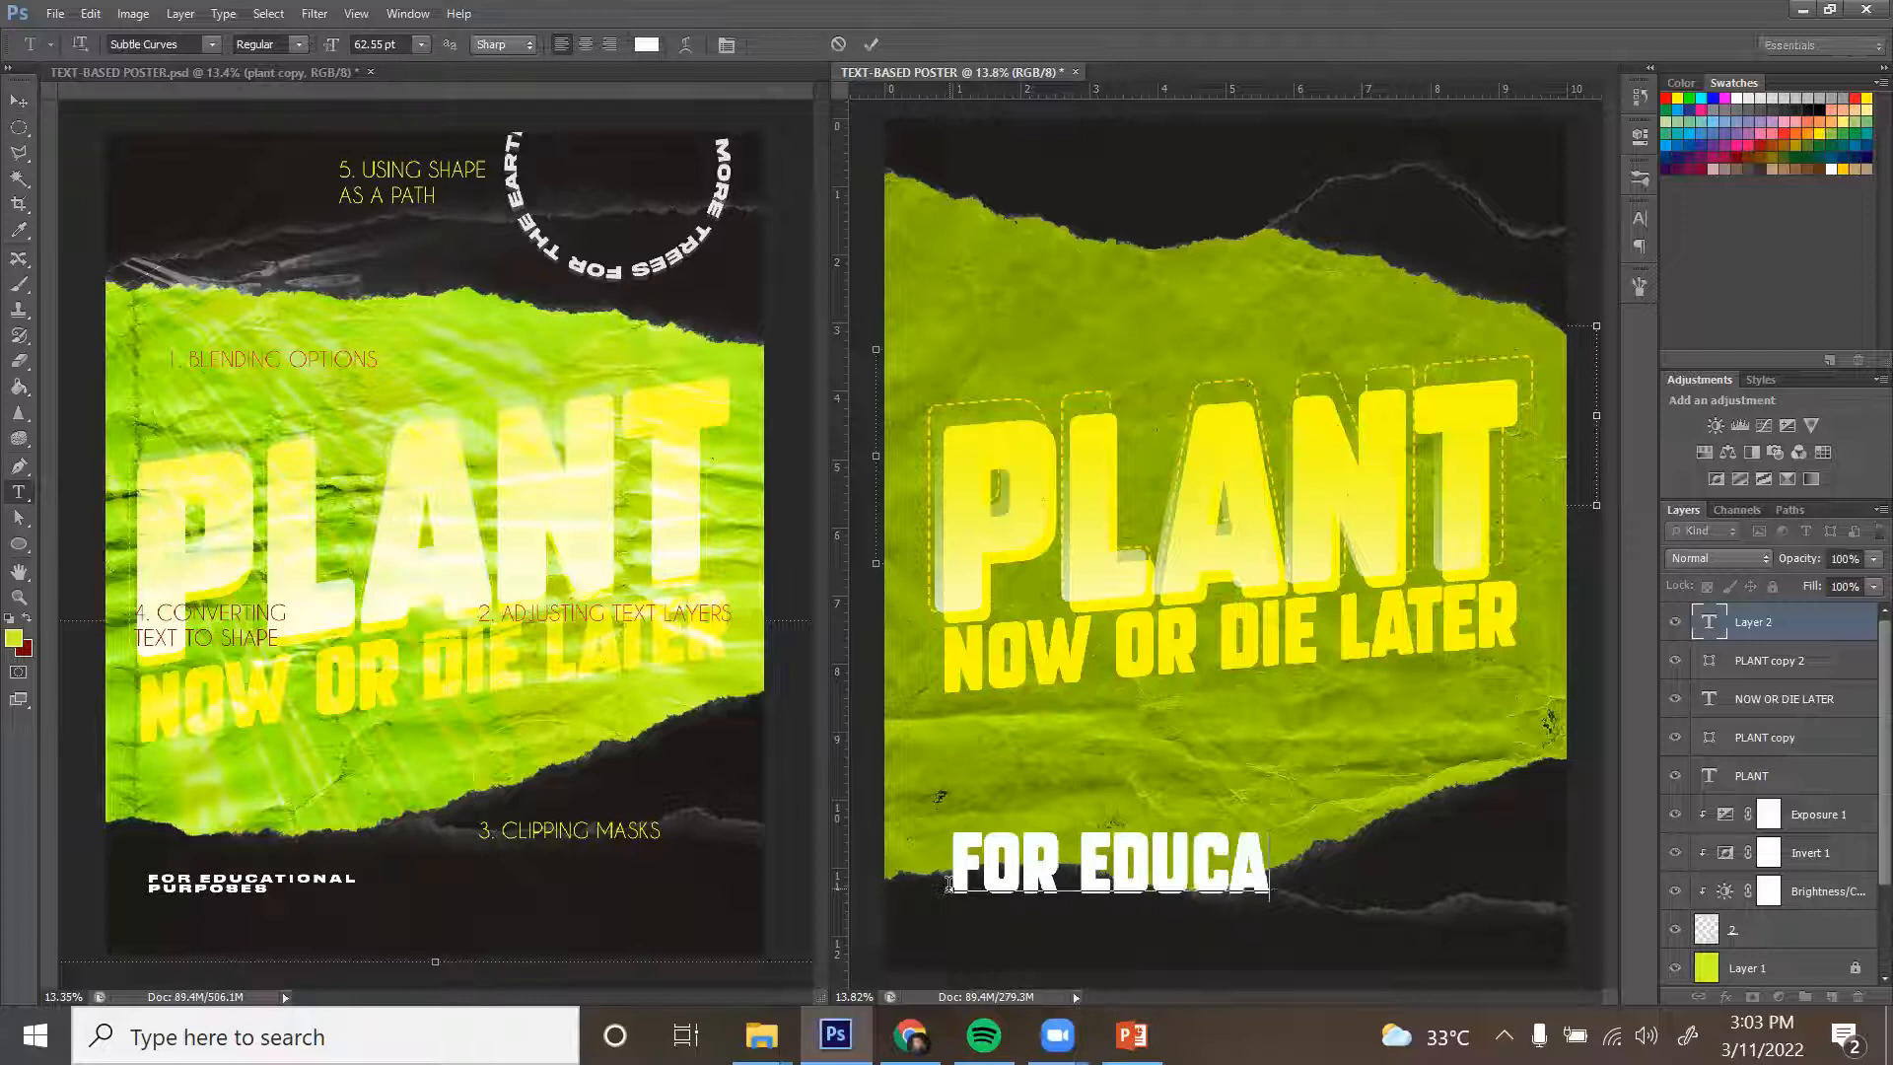
{"action": "type", "text": "TIONAL"}
Set the FOR EDUCATIONAL text in Akira Expanded at 11.55 pt.
{"action": "key", "text": "ctrl+a"}
{"action": "left_click", "coordinate": [211, 44]}
{"action": "left_click", "coordinate": [148, 44]}
{"action": "type", "text": "Akira Expanded"}
{"action": "key", "text": "Return"}
{"action": "left_click_drag", "start_coordinate": [331, 45], "coordinate": [281, 45]}
{"action": "left_click", "coordinate": [19, 100]}
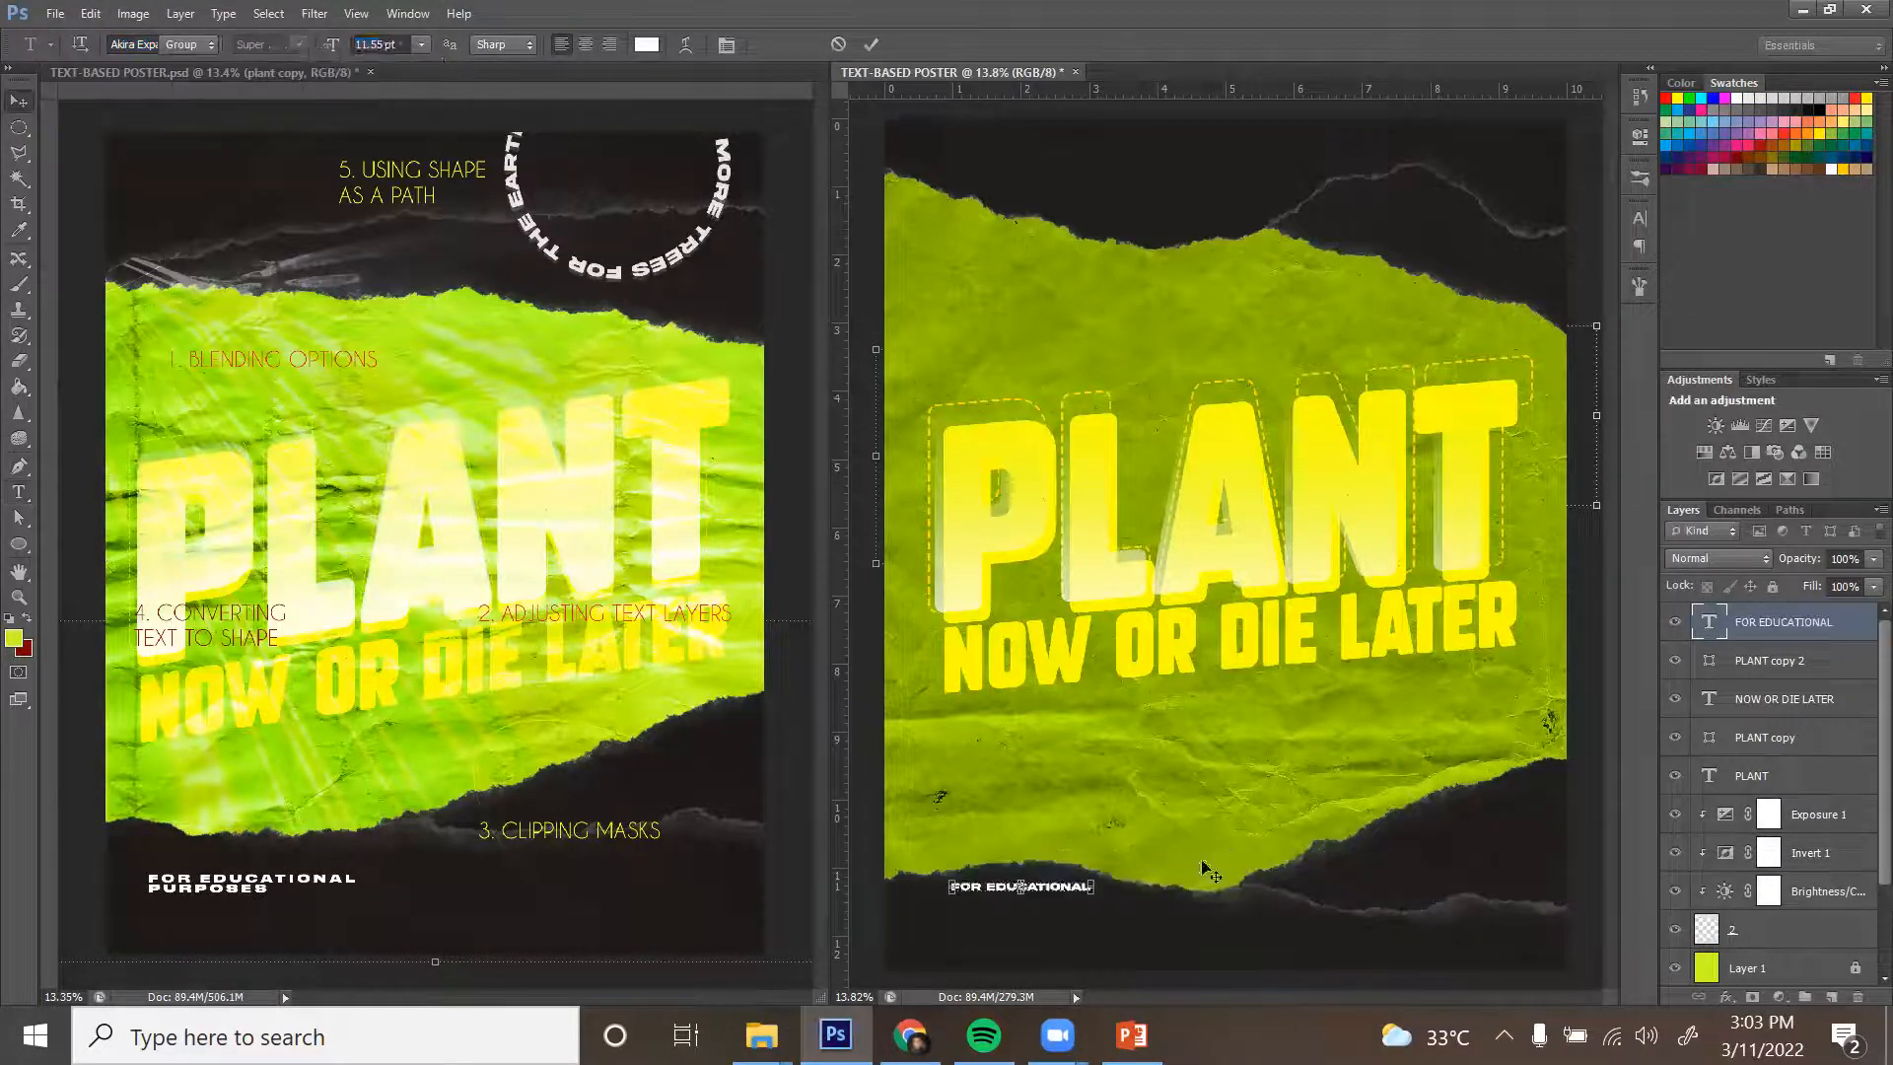
Move the FOR EDUCATIONAL text slightly lower onto the dark area and add PURPOSES as its second line.
{"action": "left_click_drag", "start_coordinate": [1070, 886], "coordinate": [1068, 907]}
{"action": "key", "text": "t"}
{"action": "left_click", "coordinate": [1088, 906]}
{"action": "key", "text": "Return"}
{"action": "type", "text": "PURPOSES"}
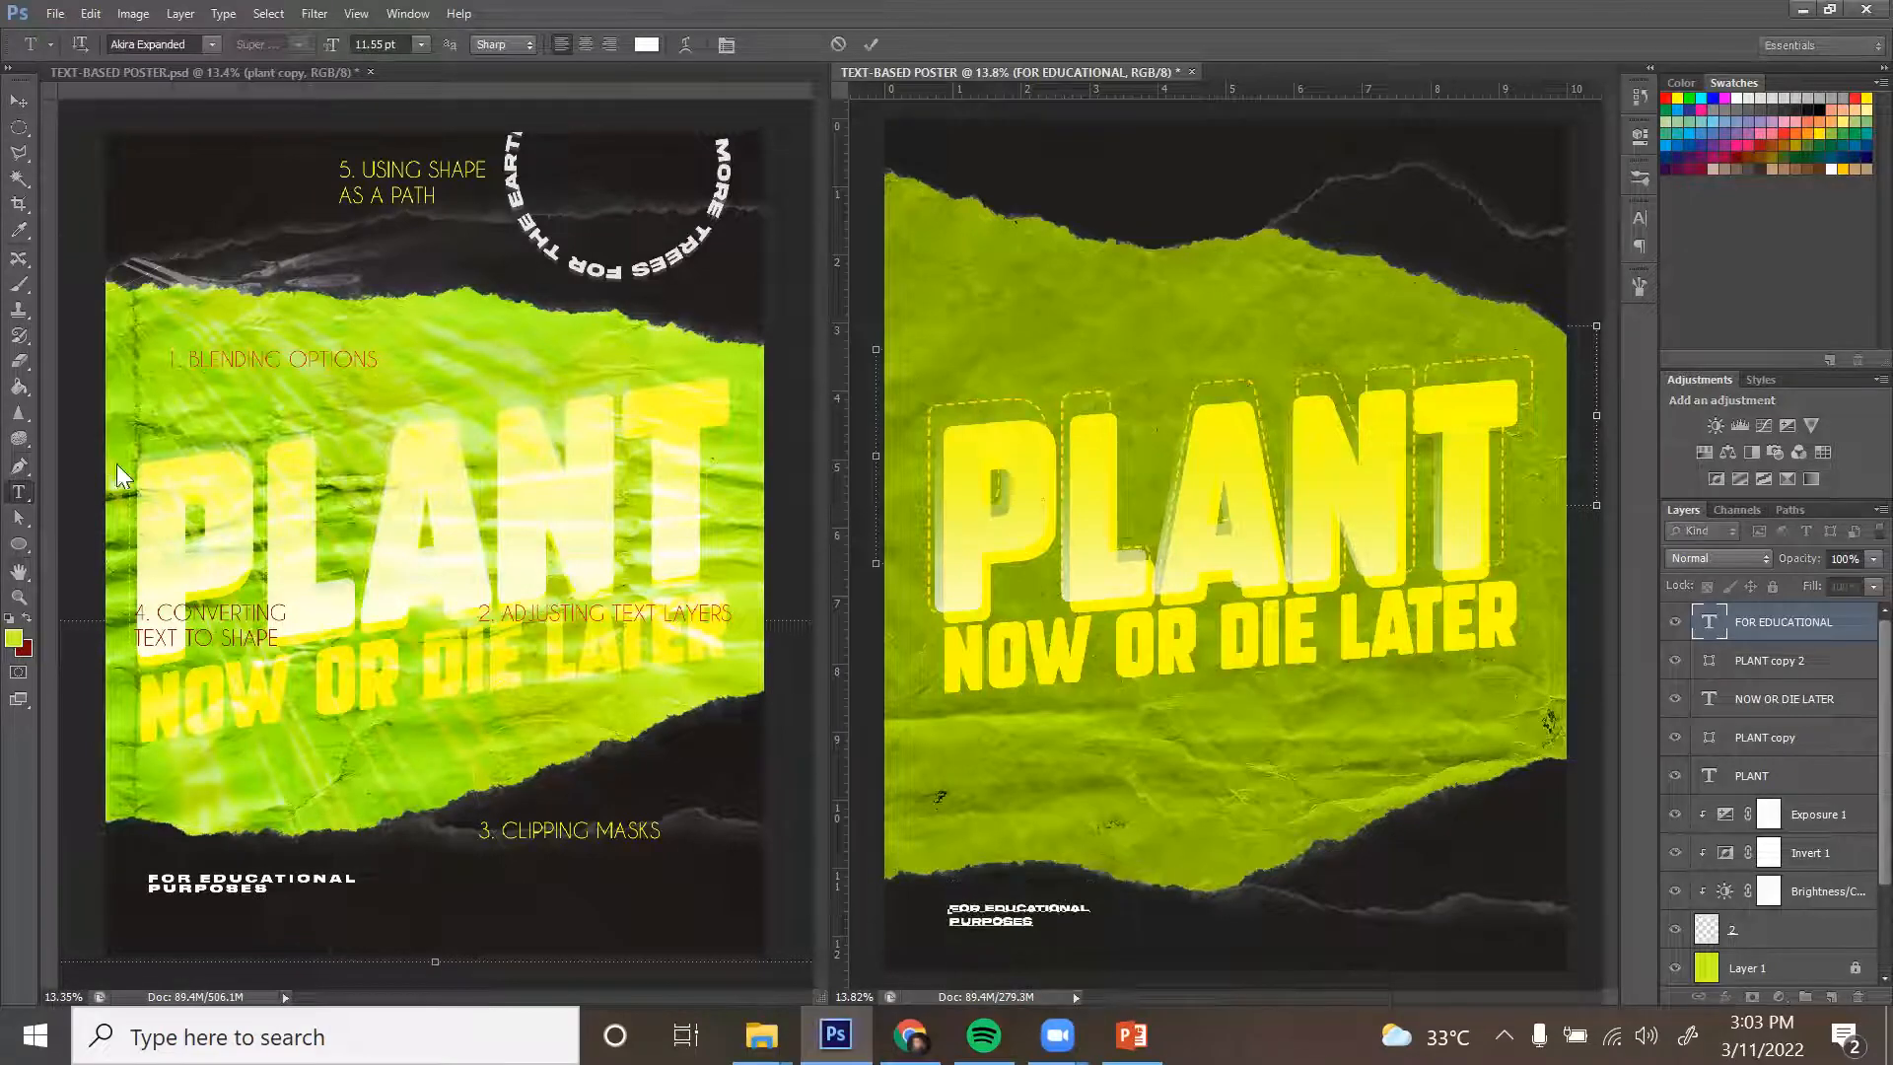
{"action": "left_click", "coordinate": [21, 103]}
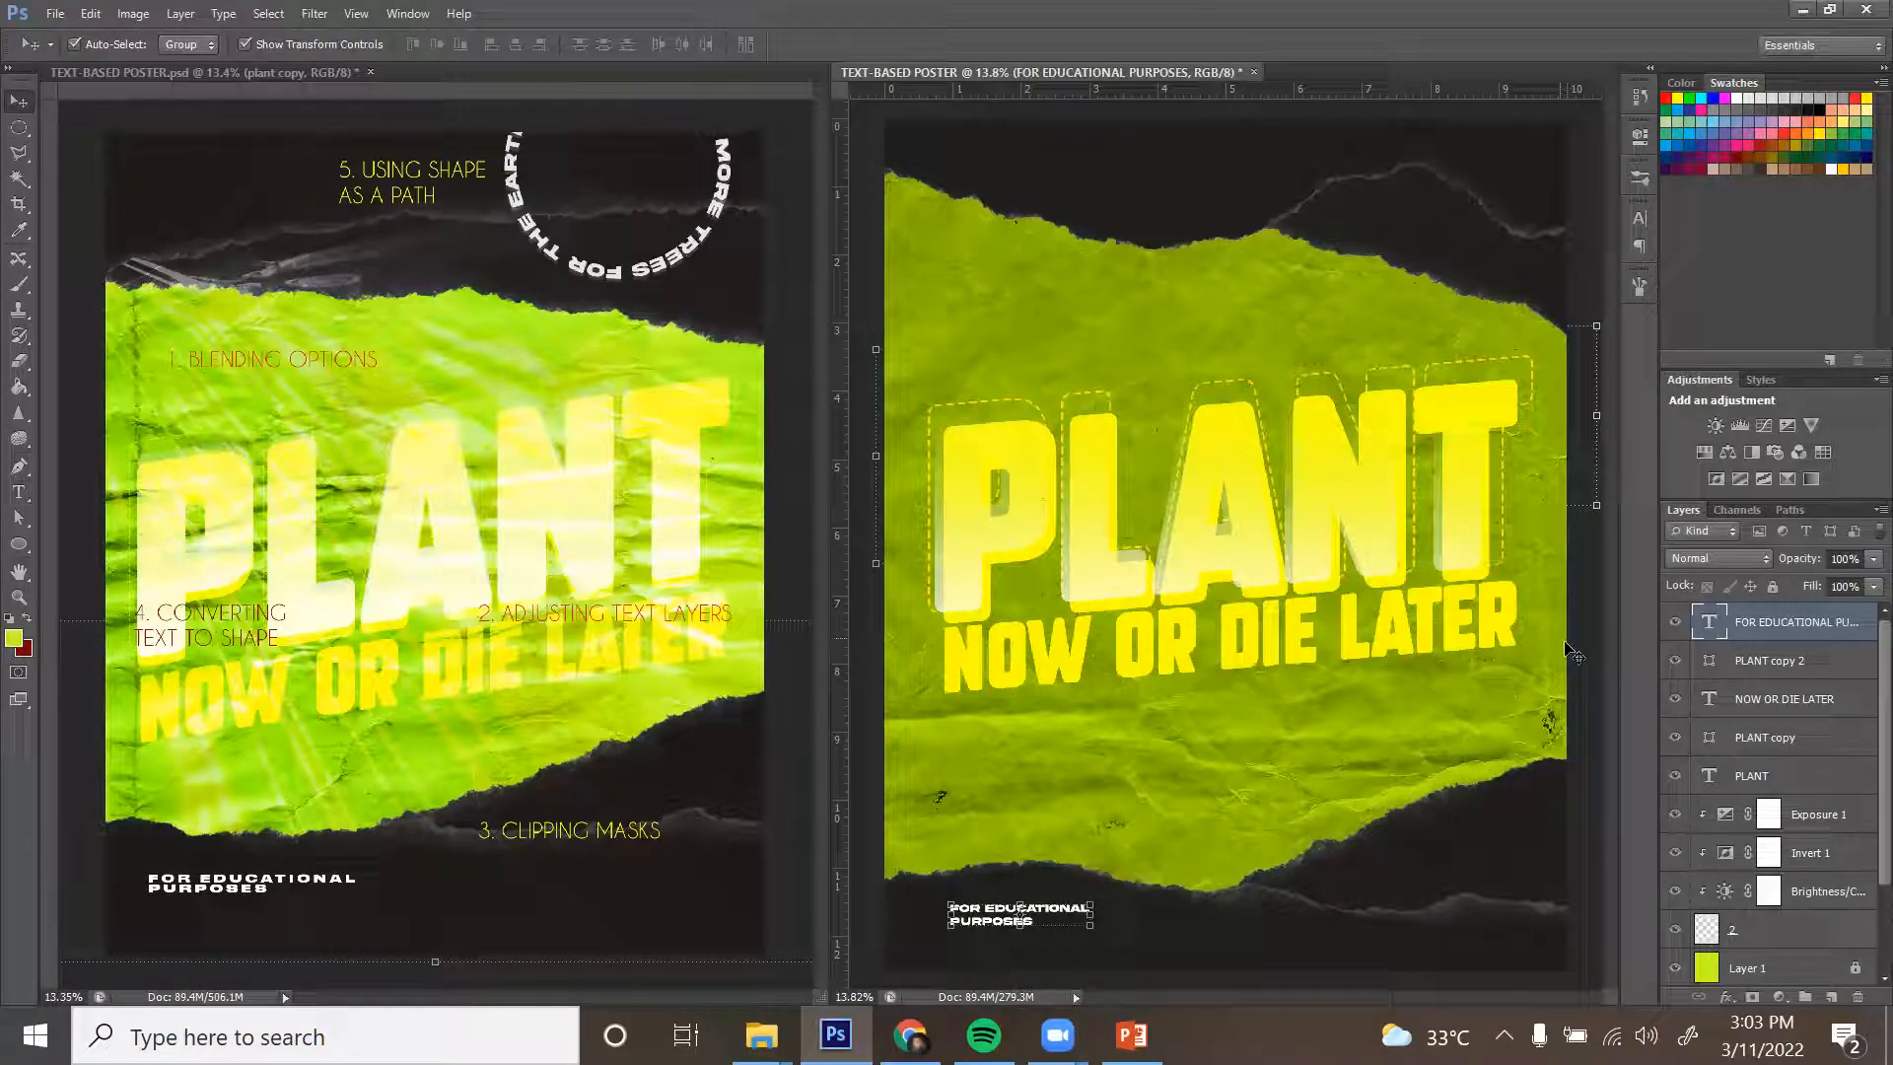
{"action": "left_click", "coordinate": [1554, 607]}
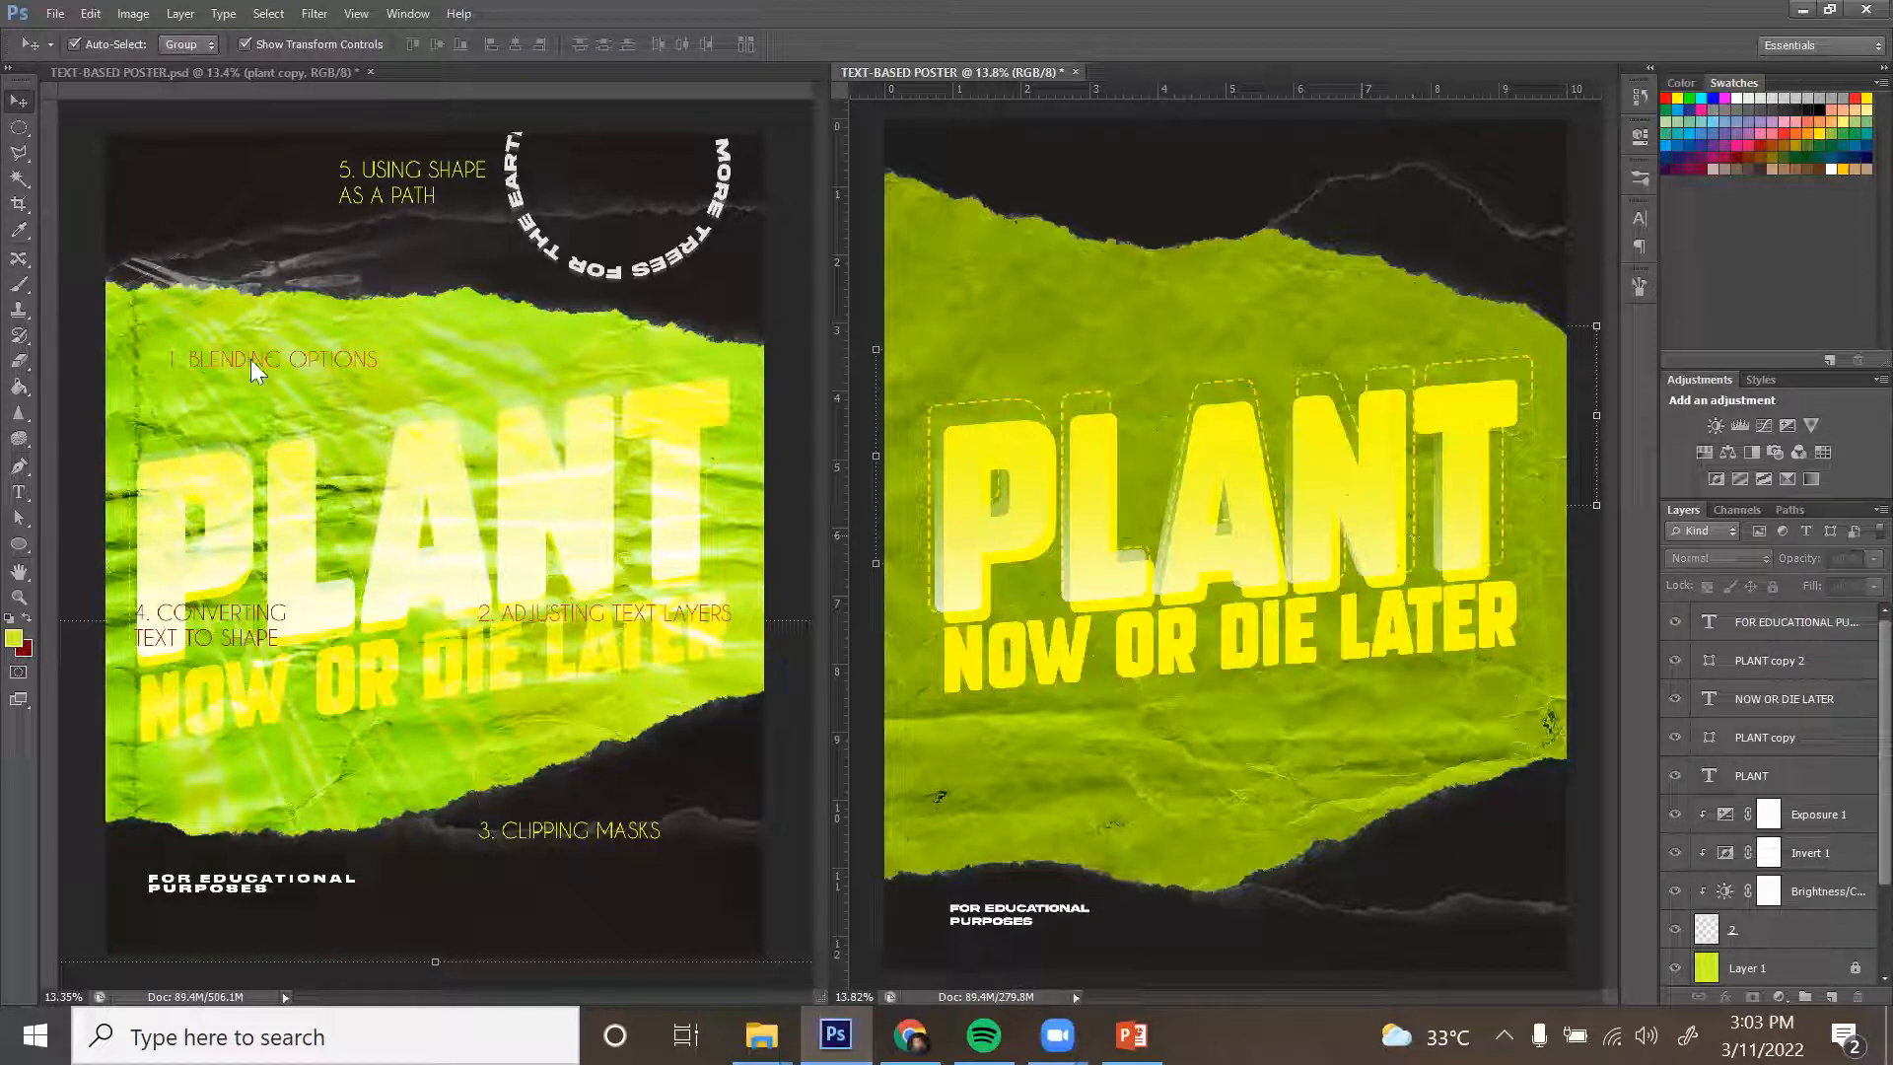
Draw a circle shape about 2320 px across over the upper part of the poster and fill it dark red.
{"action": "left_click", "coordinate": [627, 248]}
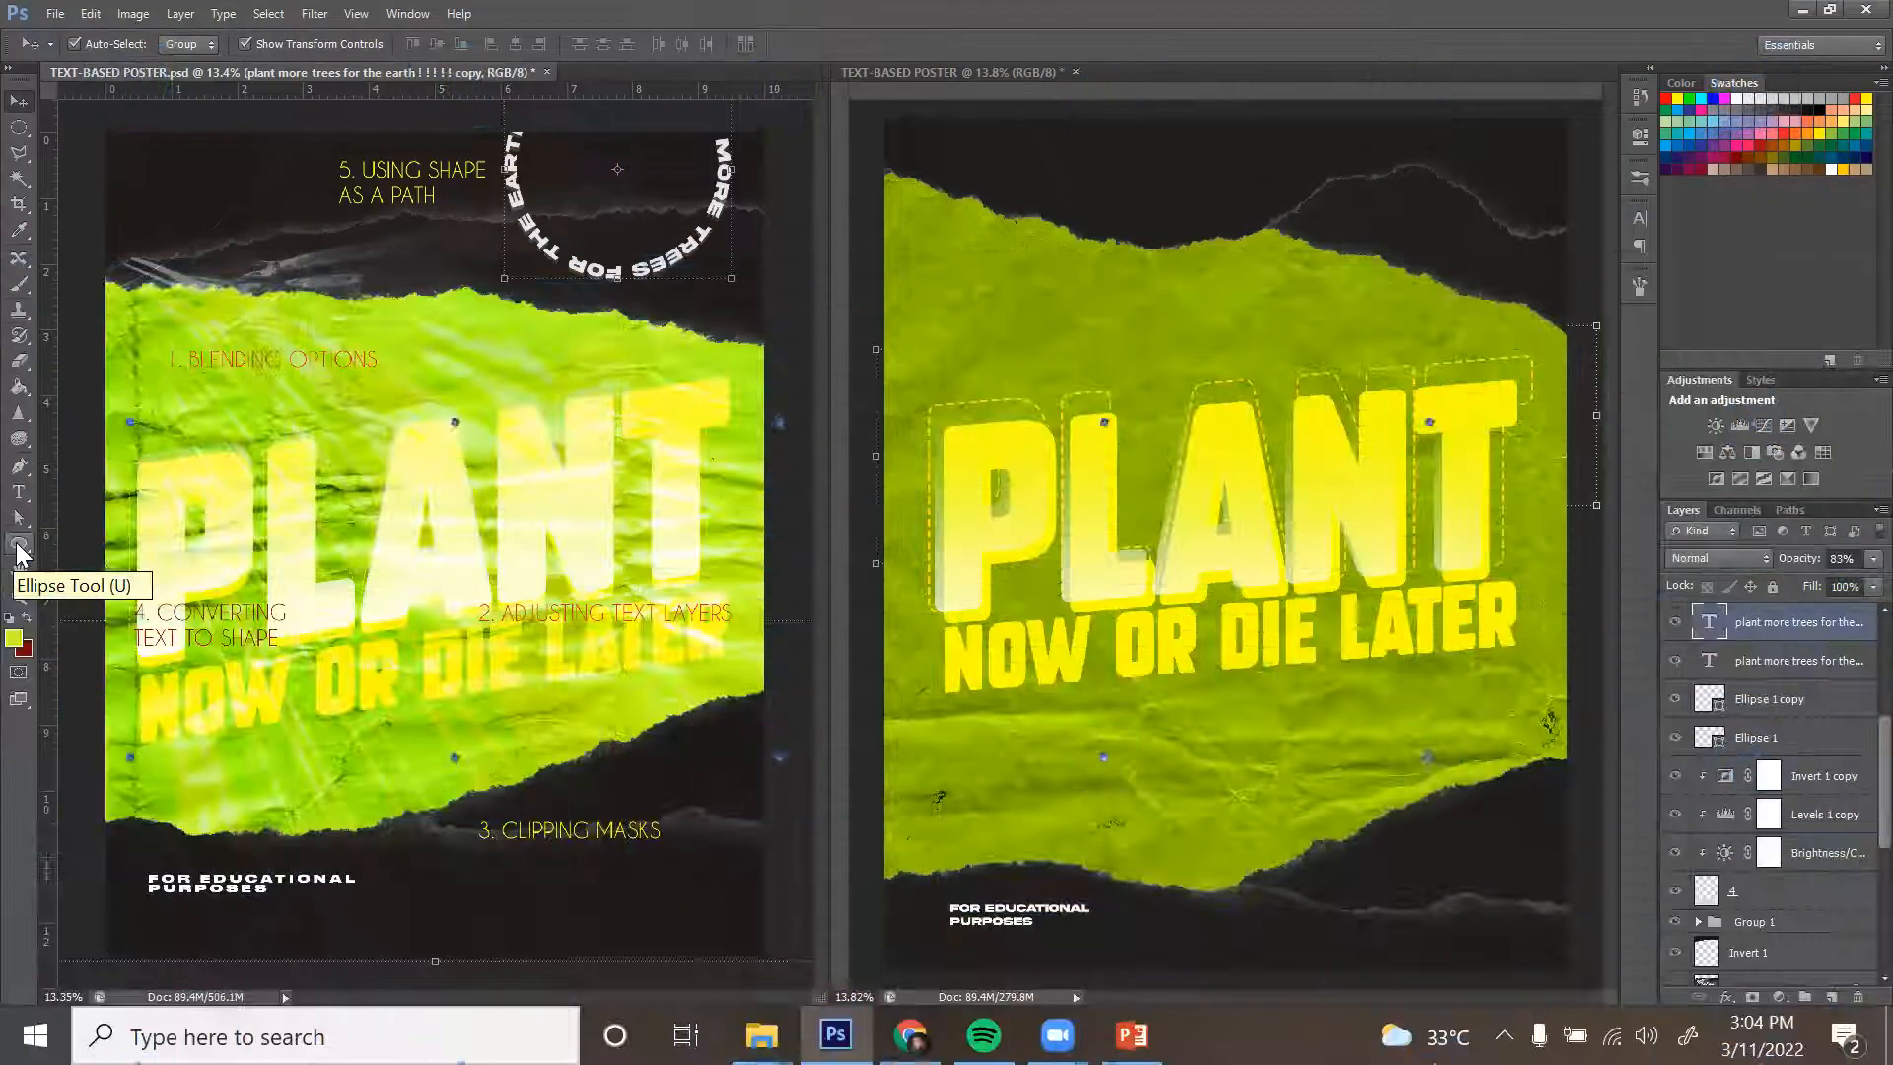
{"action": "left_click", "coordinate": [18, 545]}
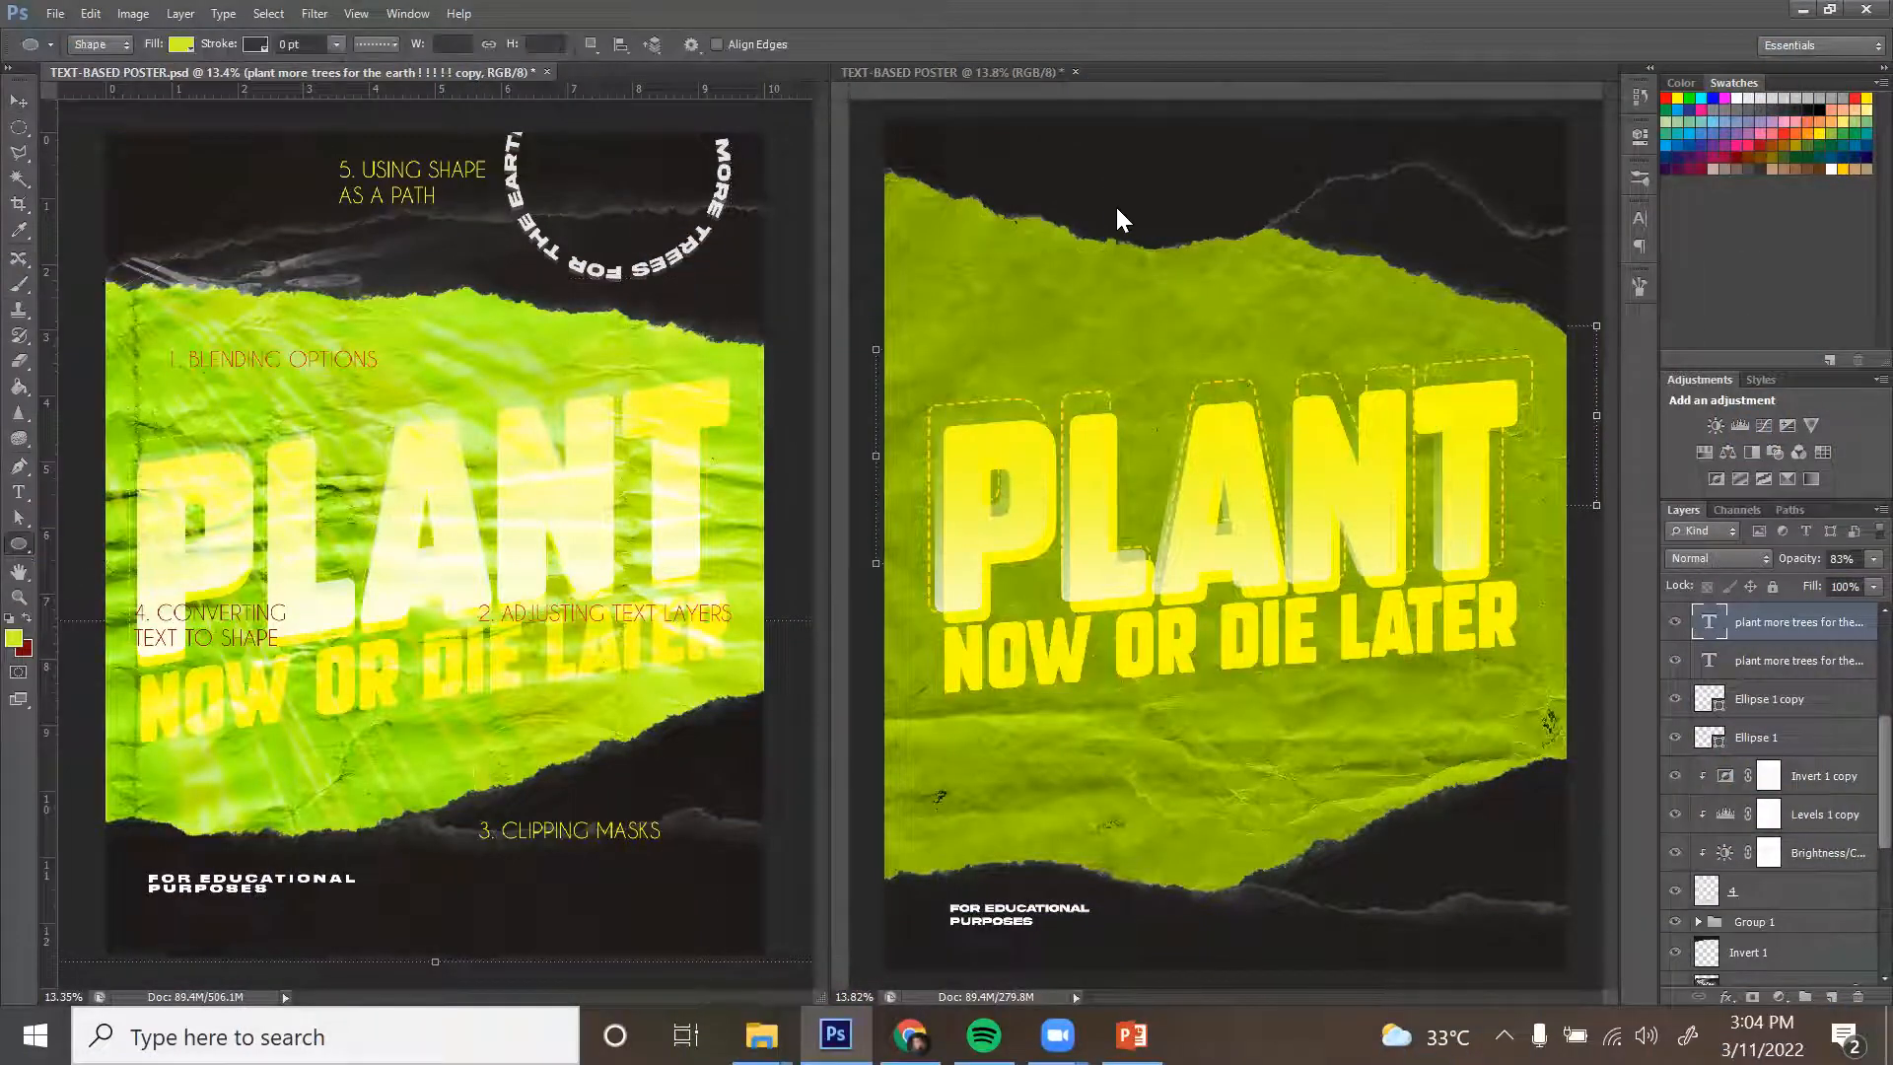
{"action": "left_click", "coordinate": [1073, 198]}
{"action": "left_click_drag", "start_coordinate": [1055, 200], "coordinate": [1371, 531]}
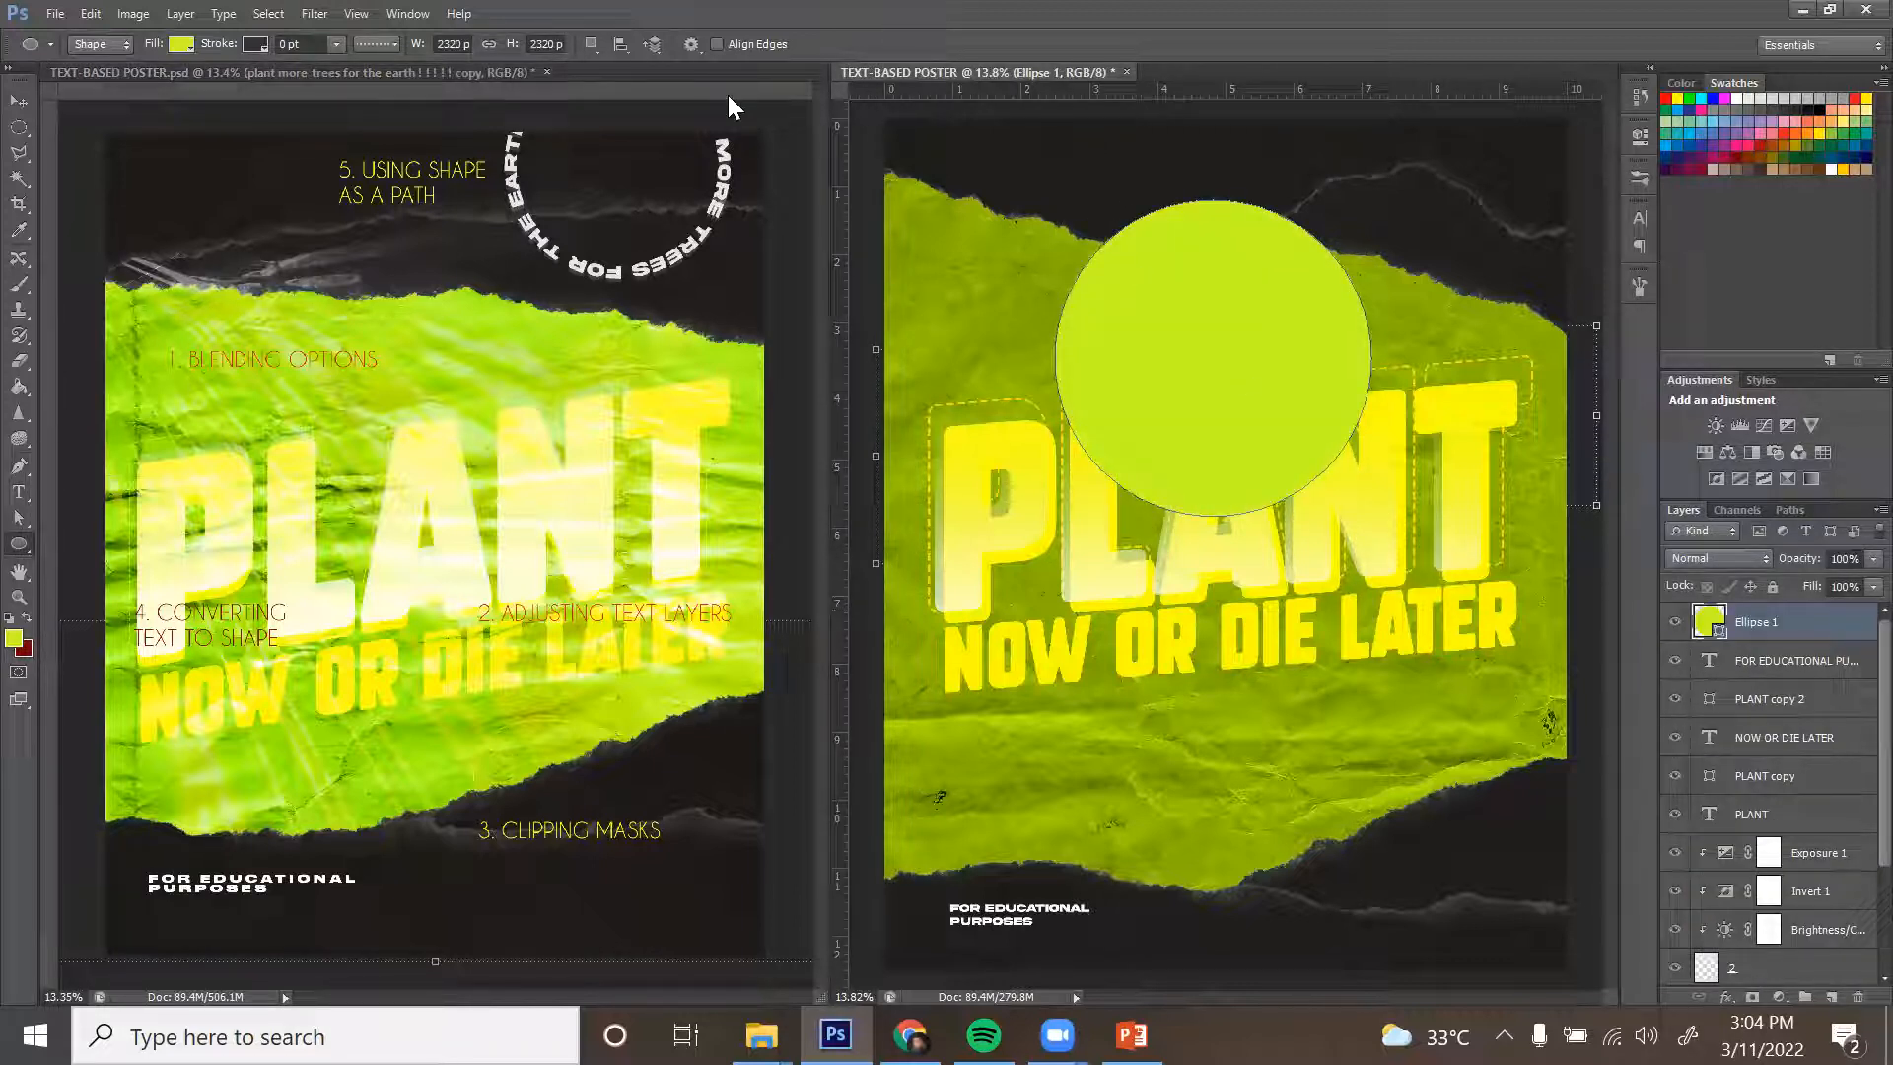
{"action": "left_click", "coordinate": [181, 44]}
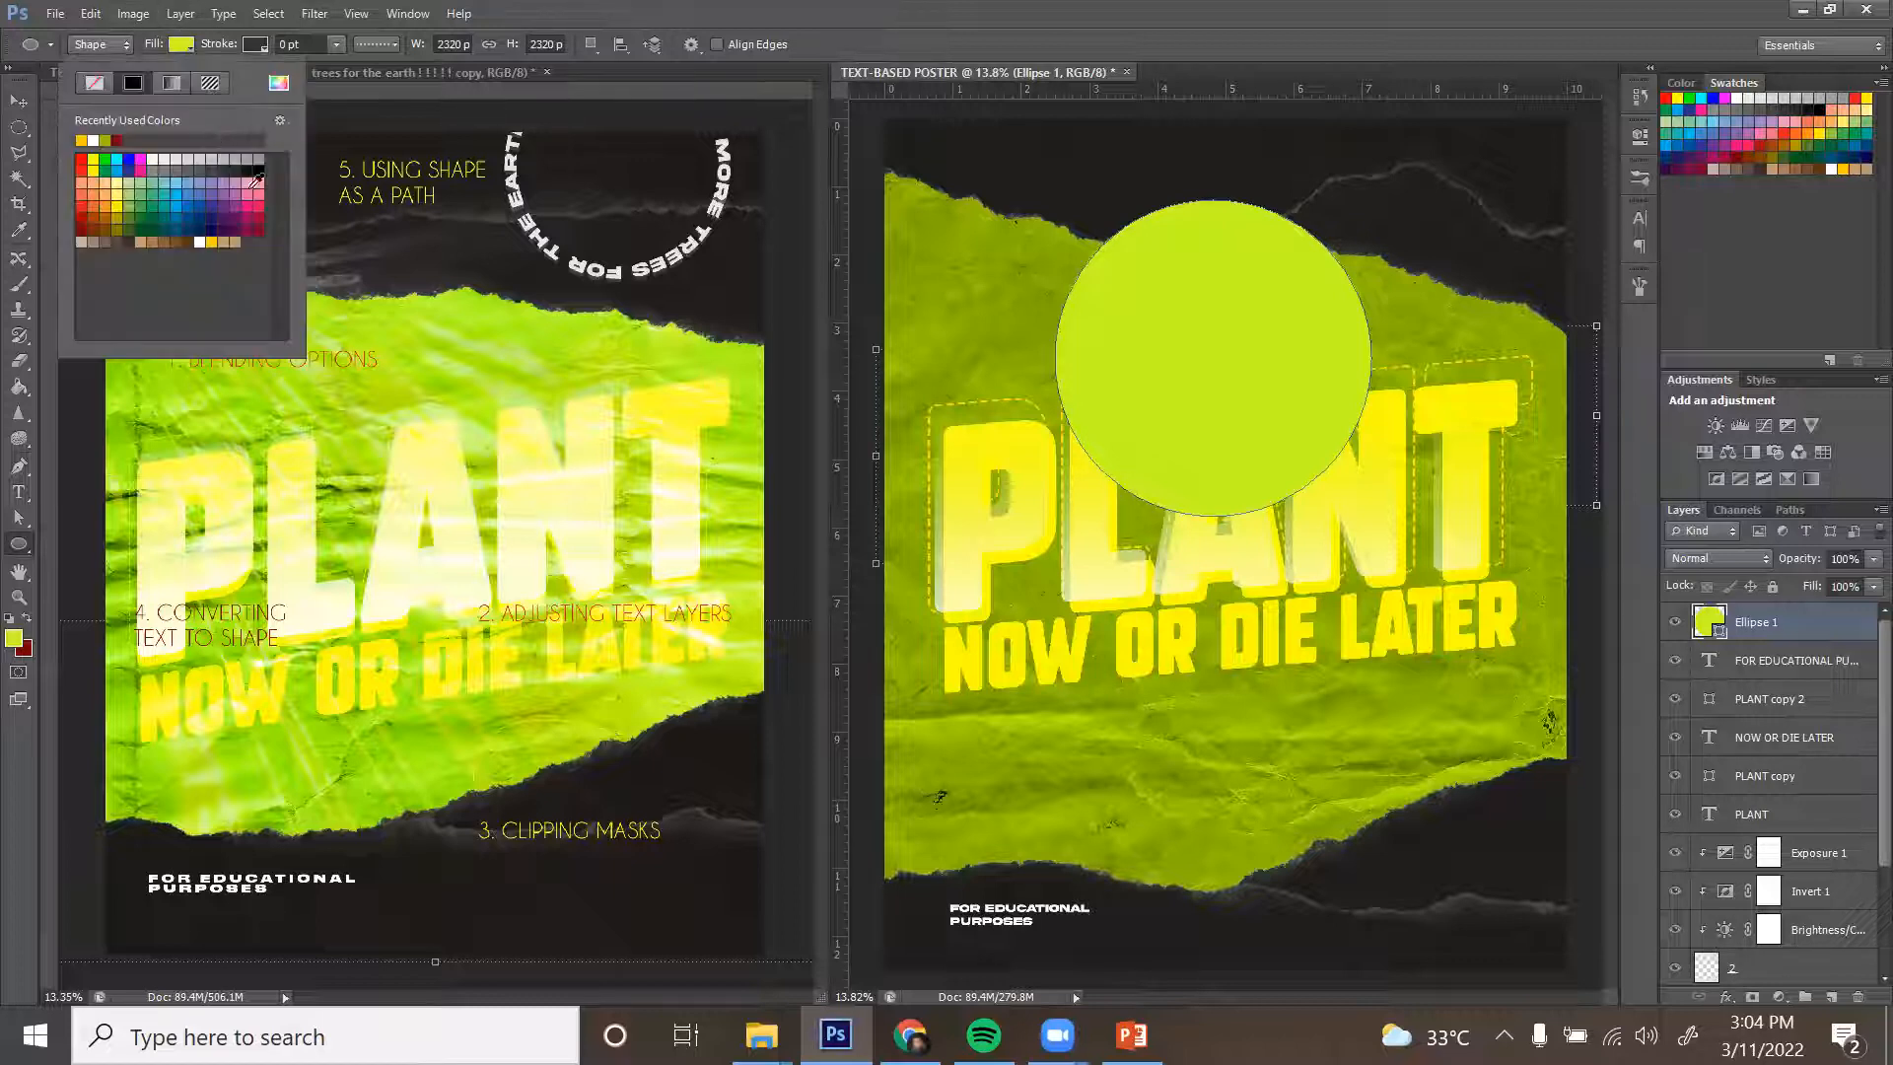
{"action": "left_click", "coordinate": [259, 227]}
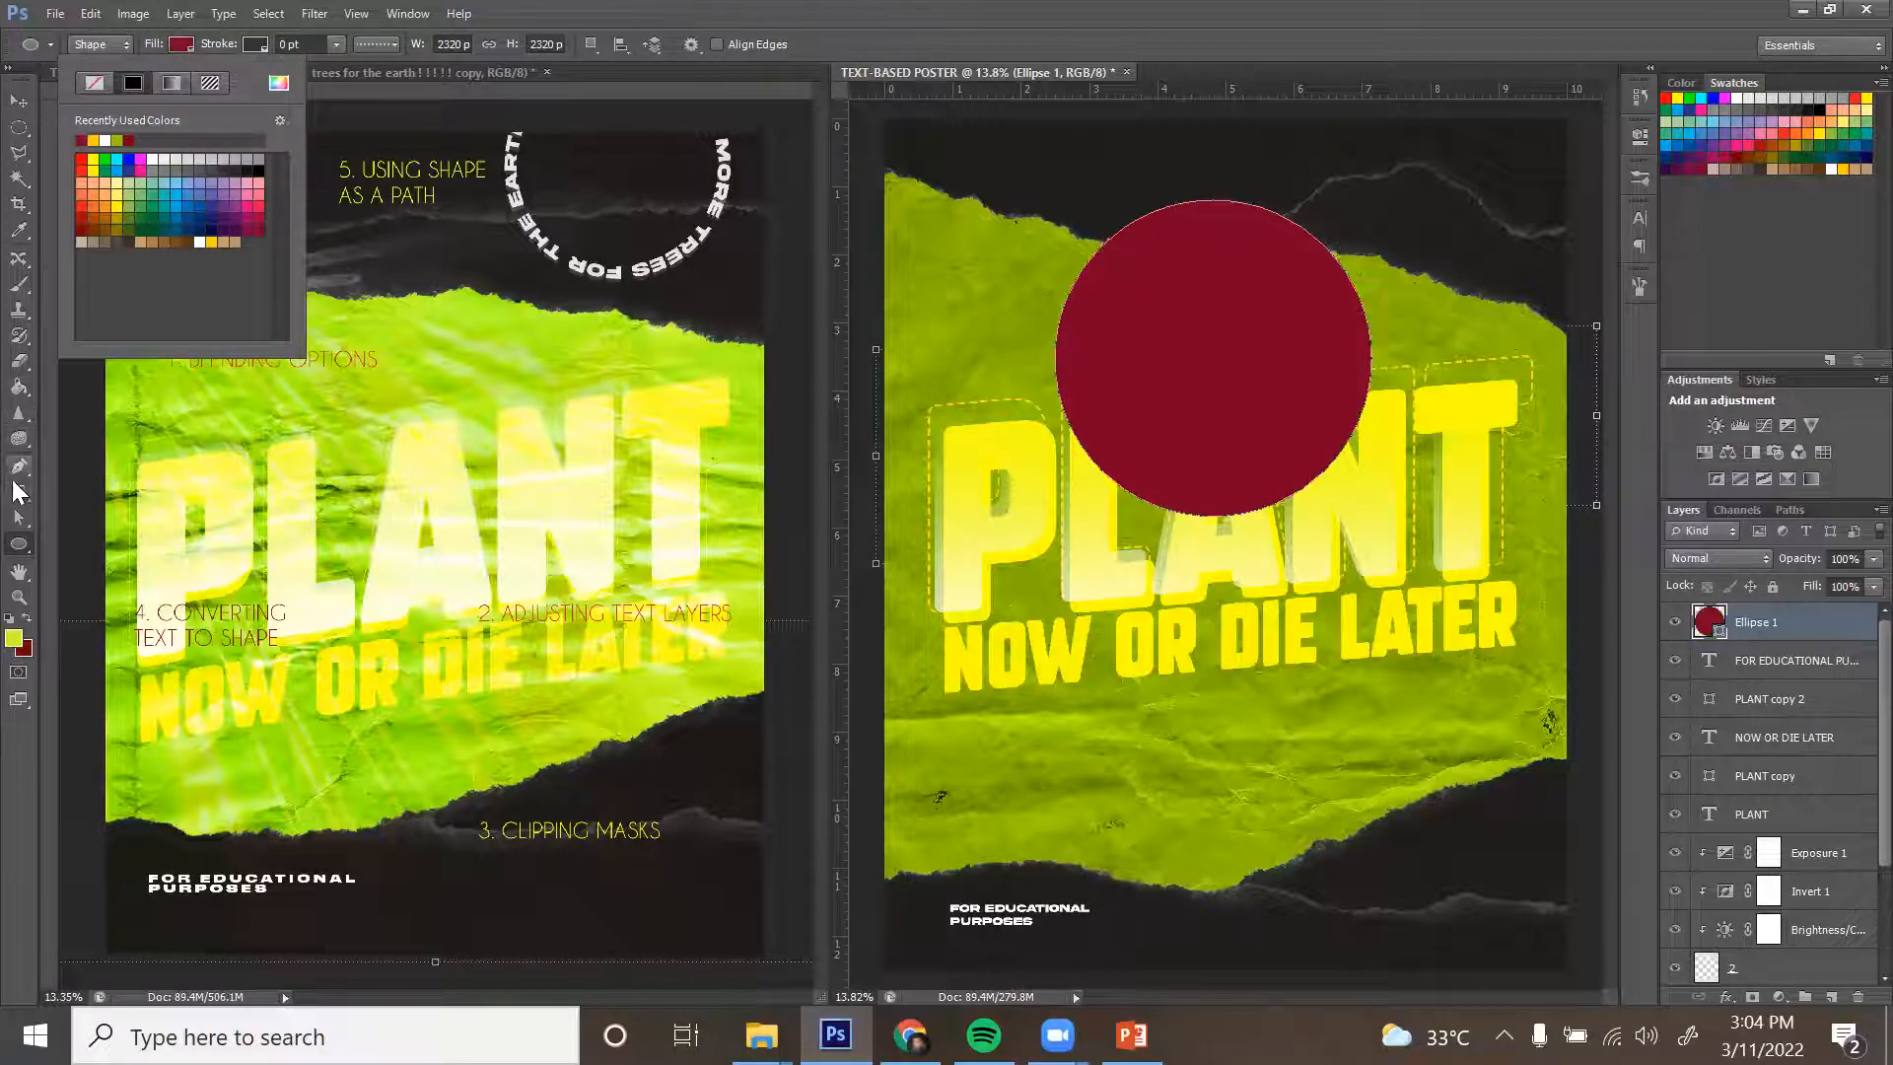
{"action": "left_click", "coordinate": [1118, 86]}
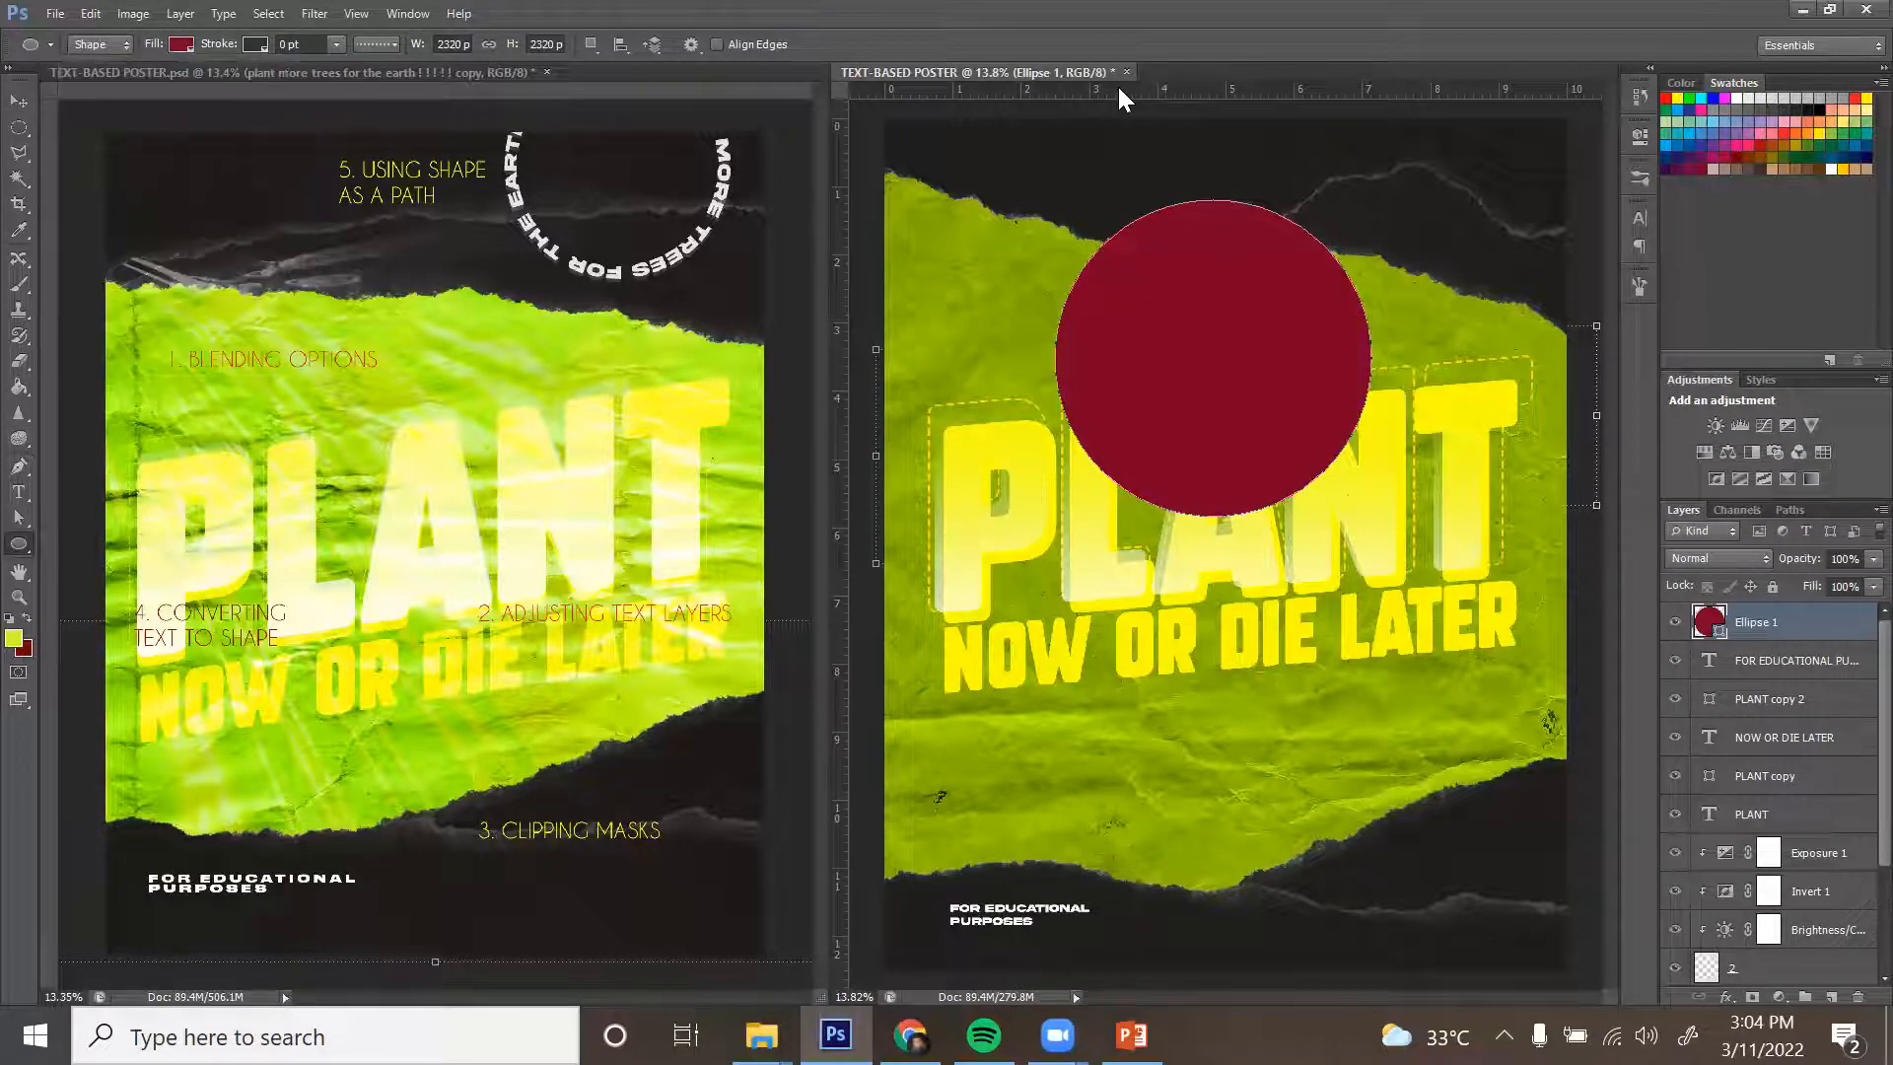
Add text along the circle's outline reading PLANT MORE TREES TO SAVE THE EARTH, starting near its top.
{"action": "left_click", "coordinate": [24, 502]}
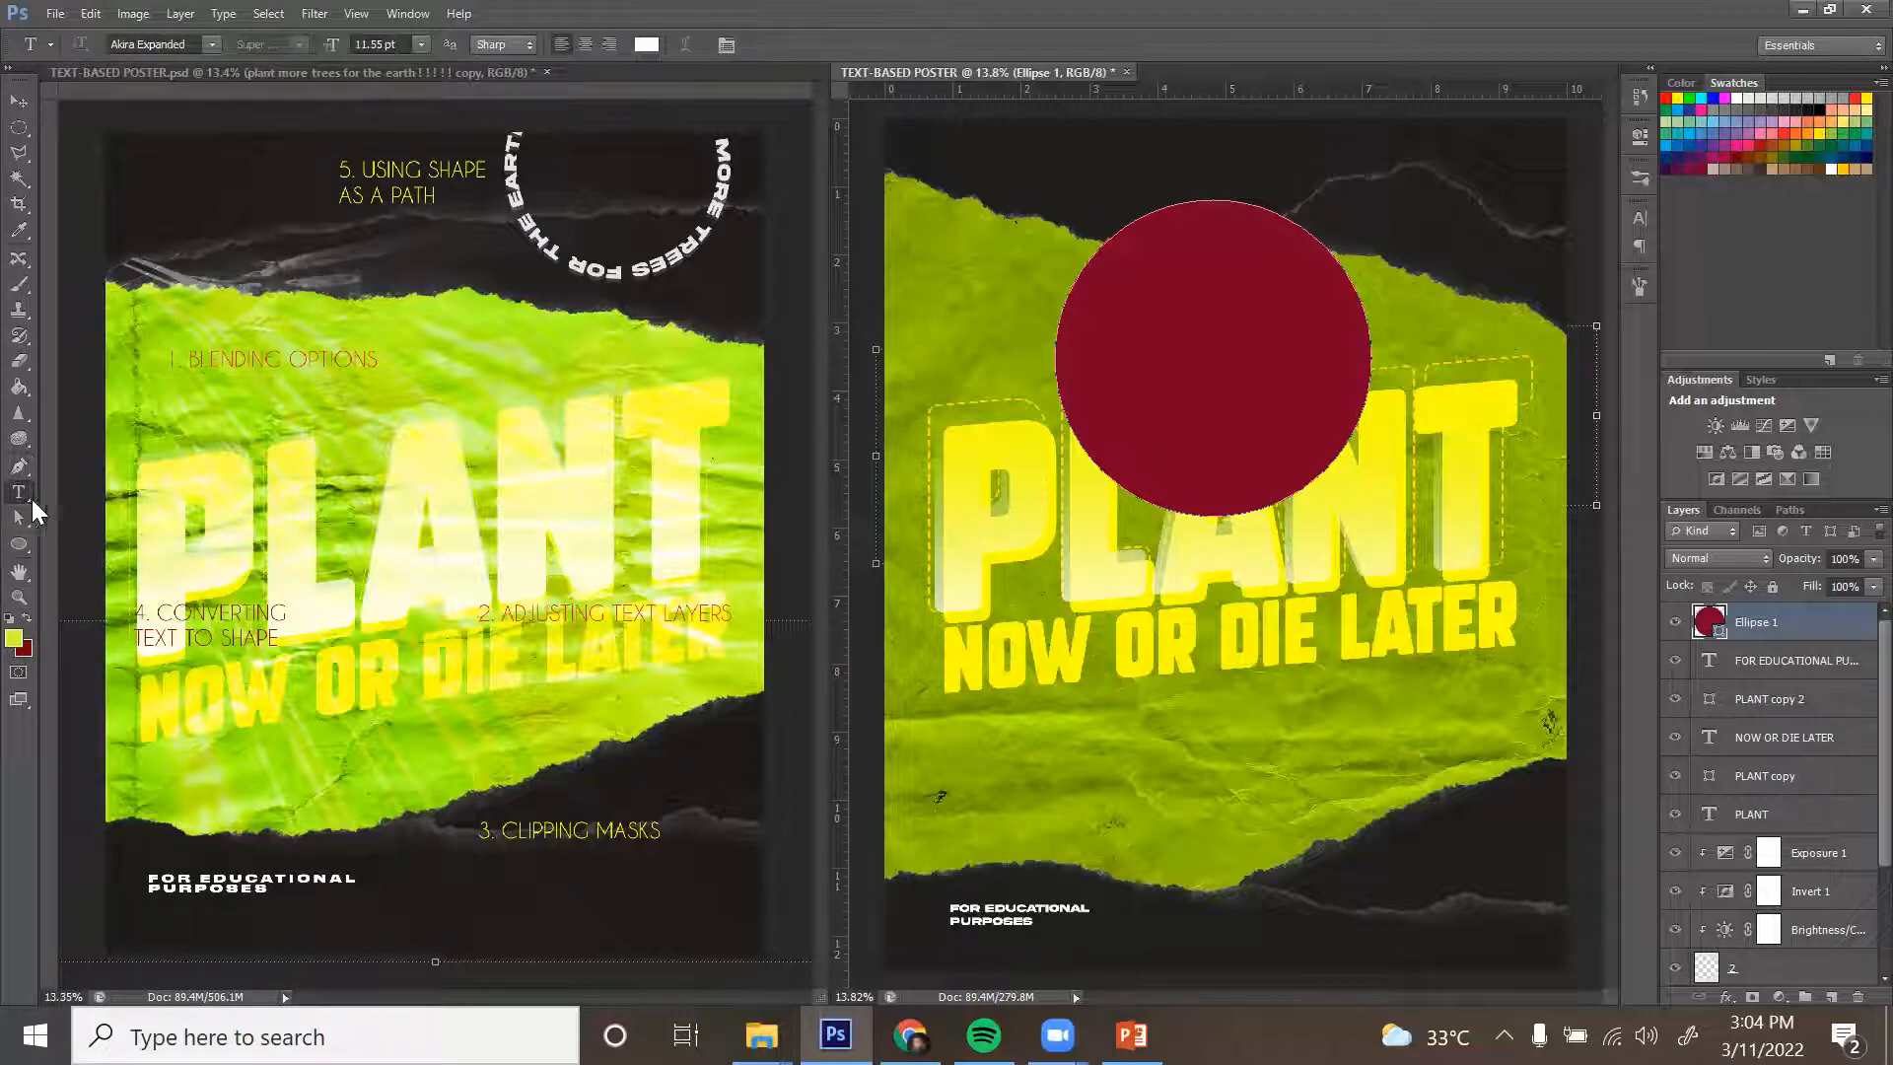
{"action": "left_click", "coordinate": [1195, 197]}
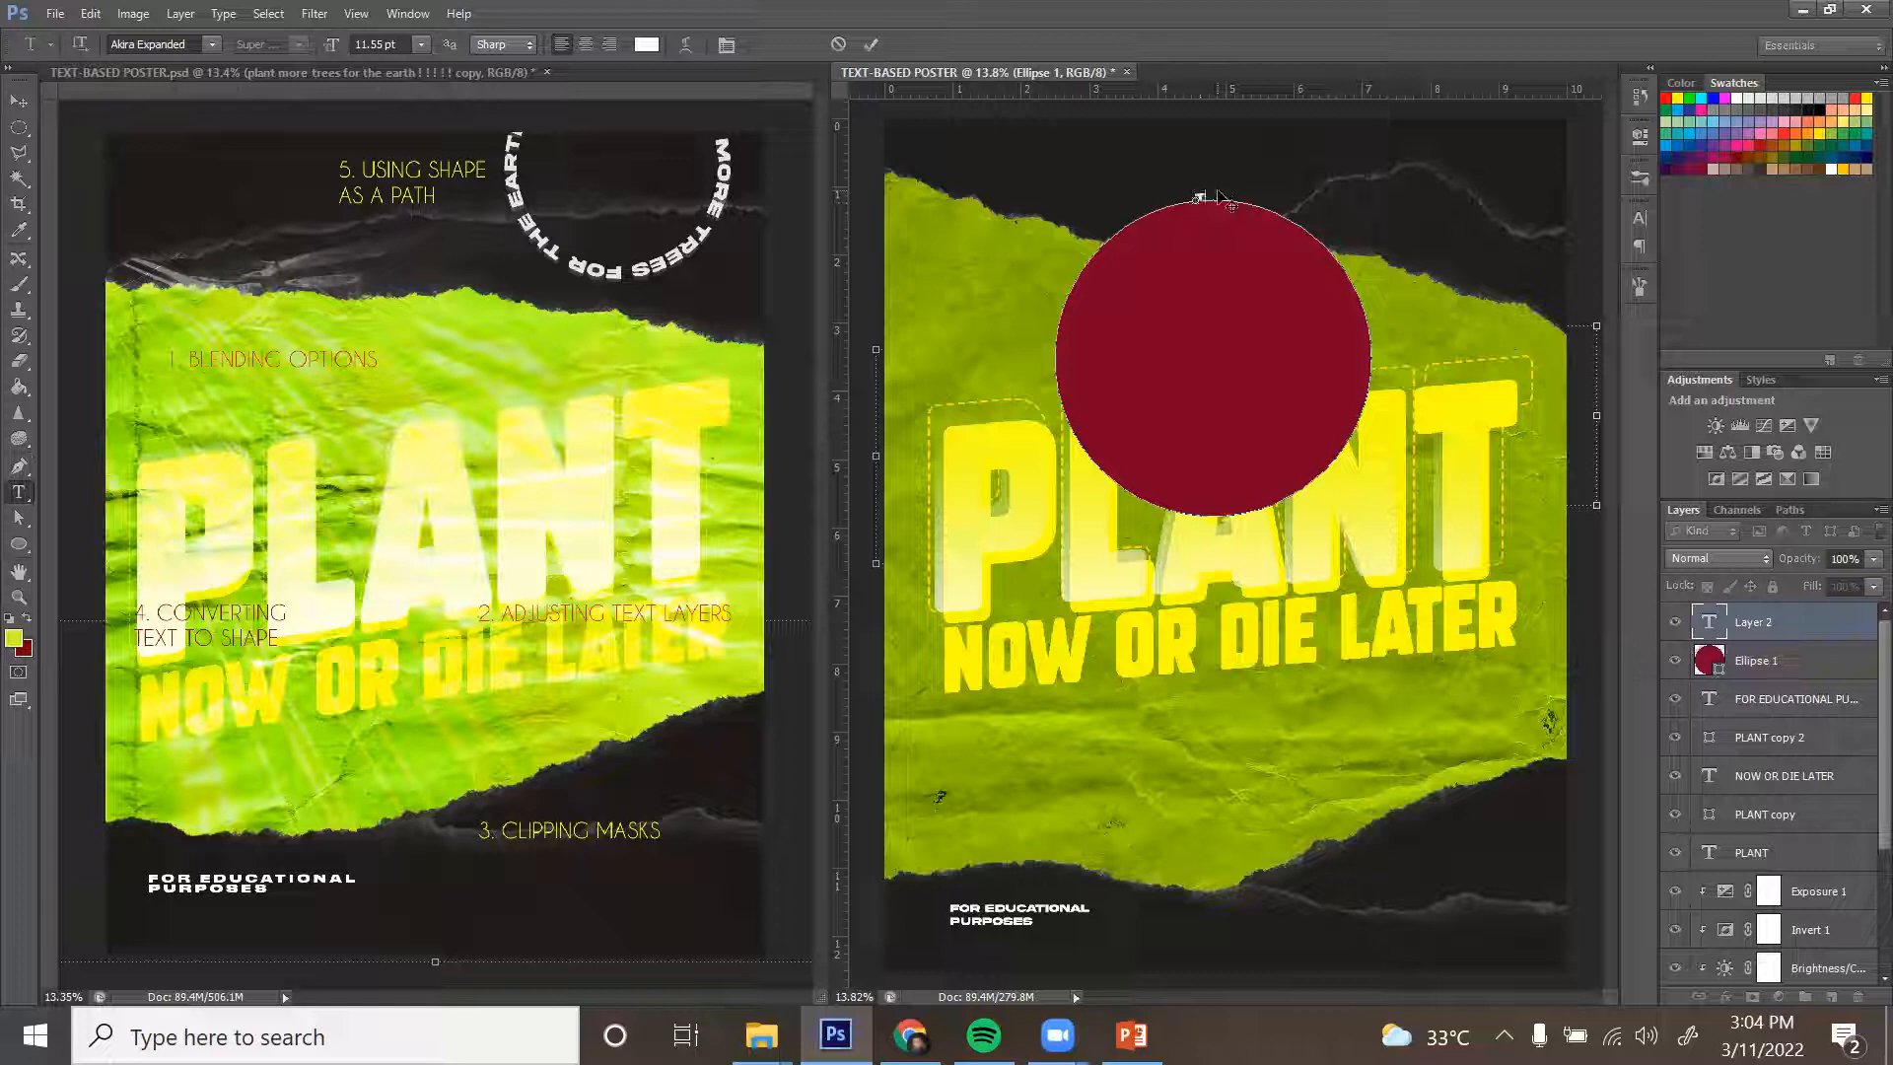
{"action": "type", "text": "plant more tre"}
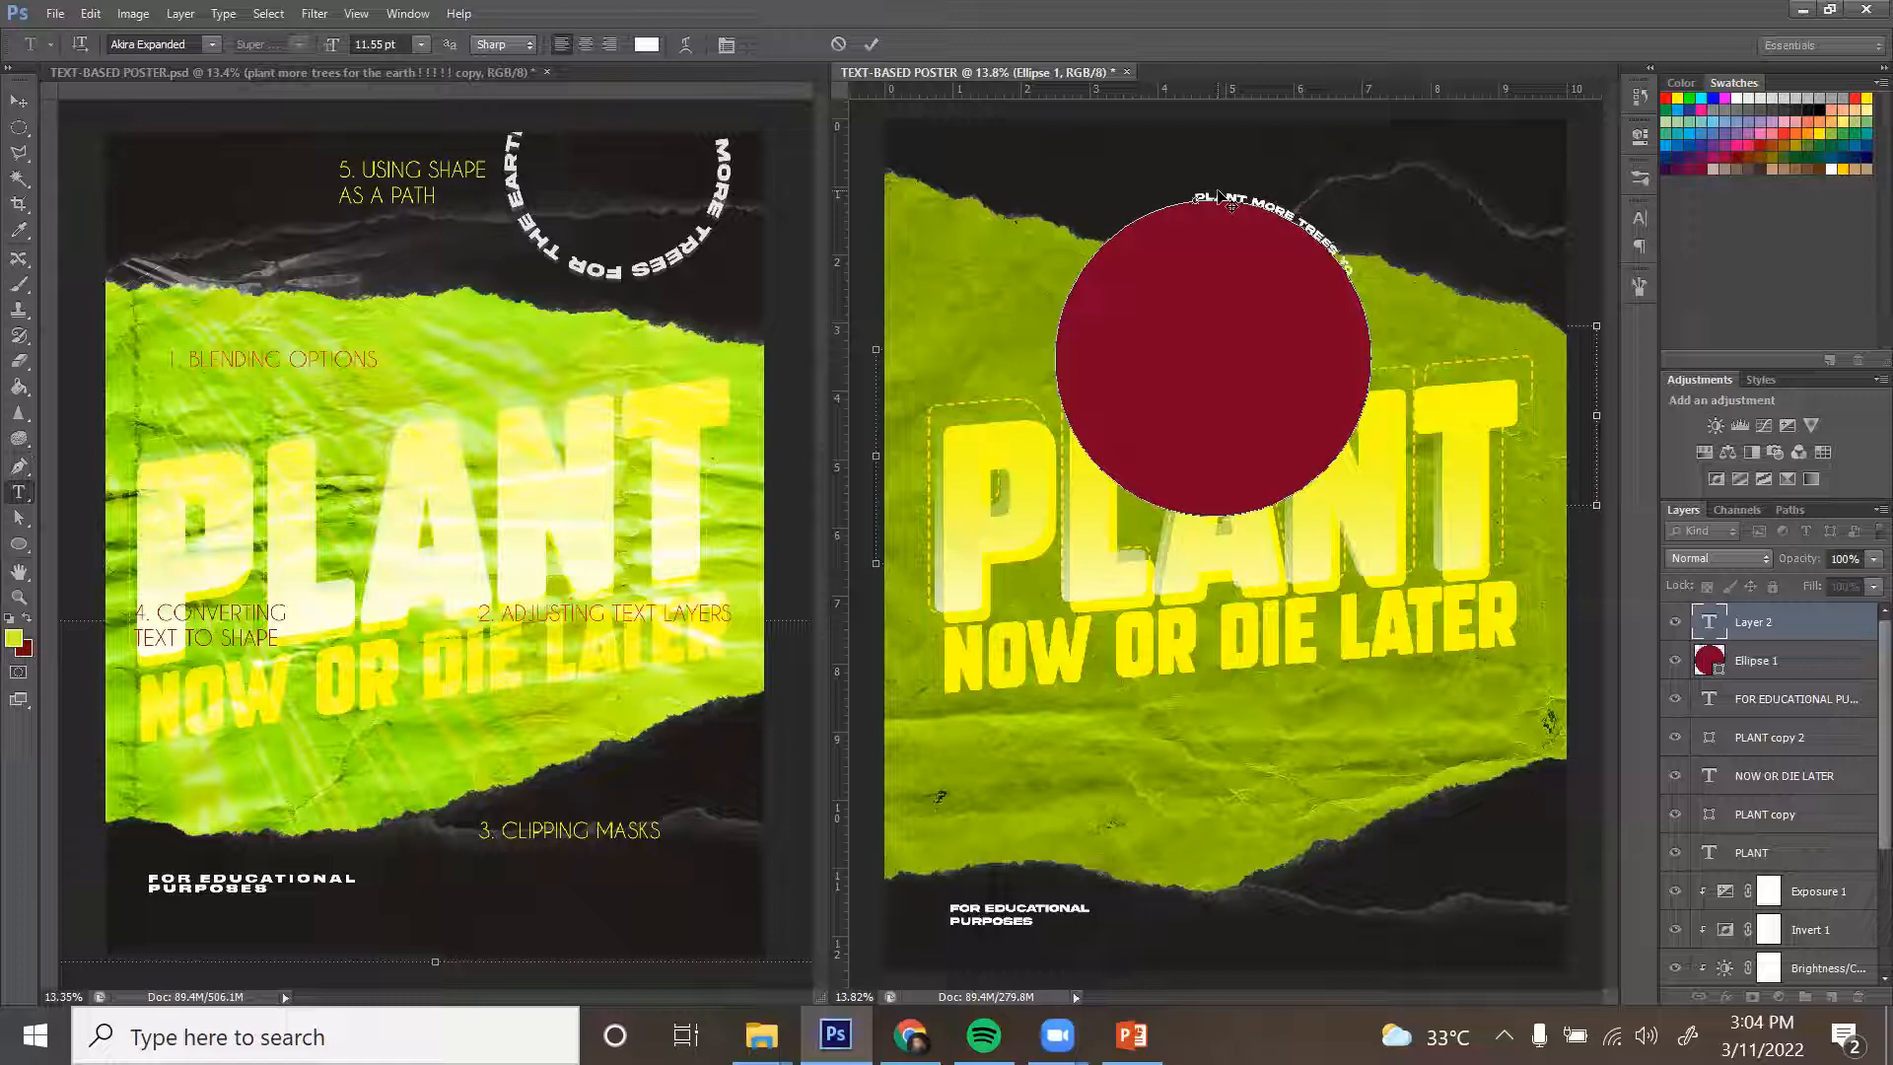
{"action": "type", "text": "th"}
Enlarge the circular text to 28.55 pt and extend its ending with spaced exclamation marks.
{"action": "key", "text": "ctrl+a"}
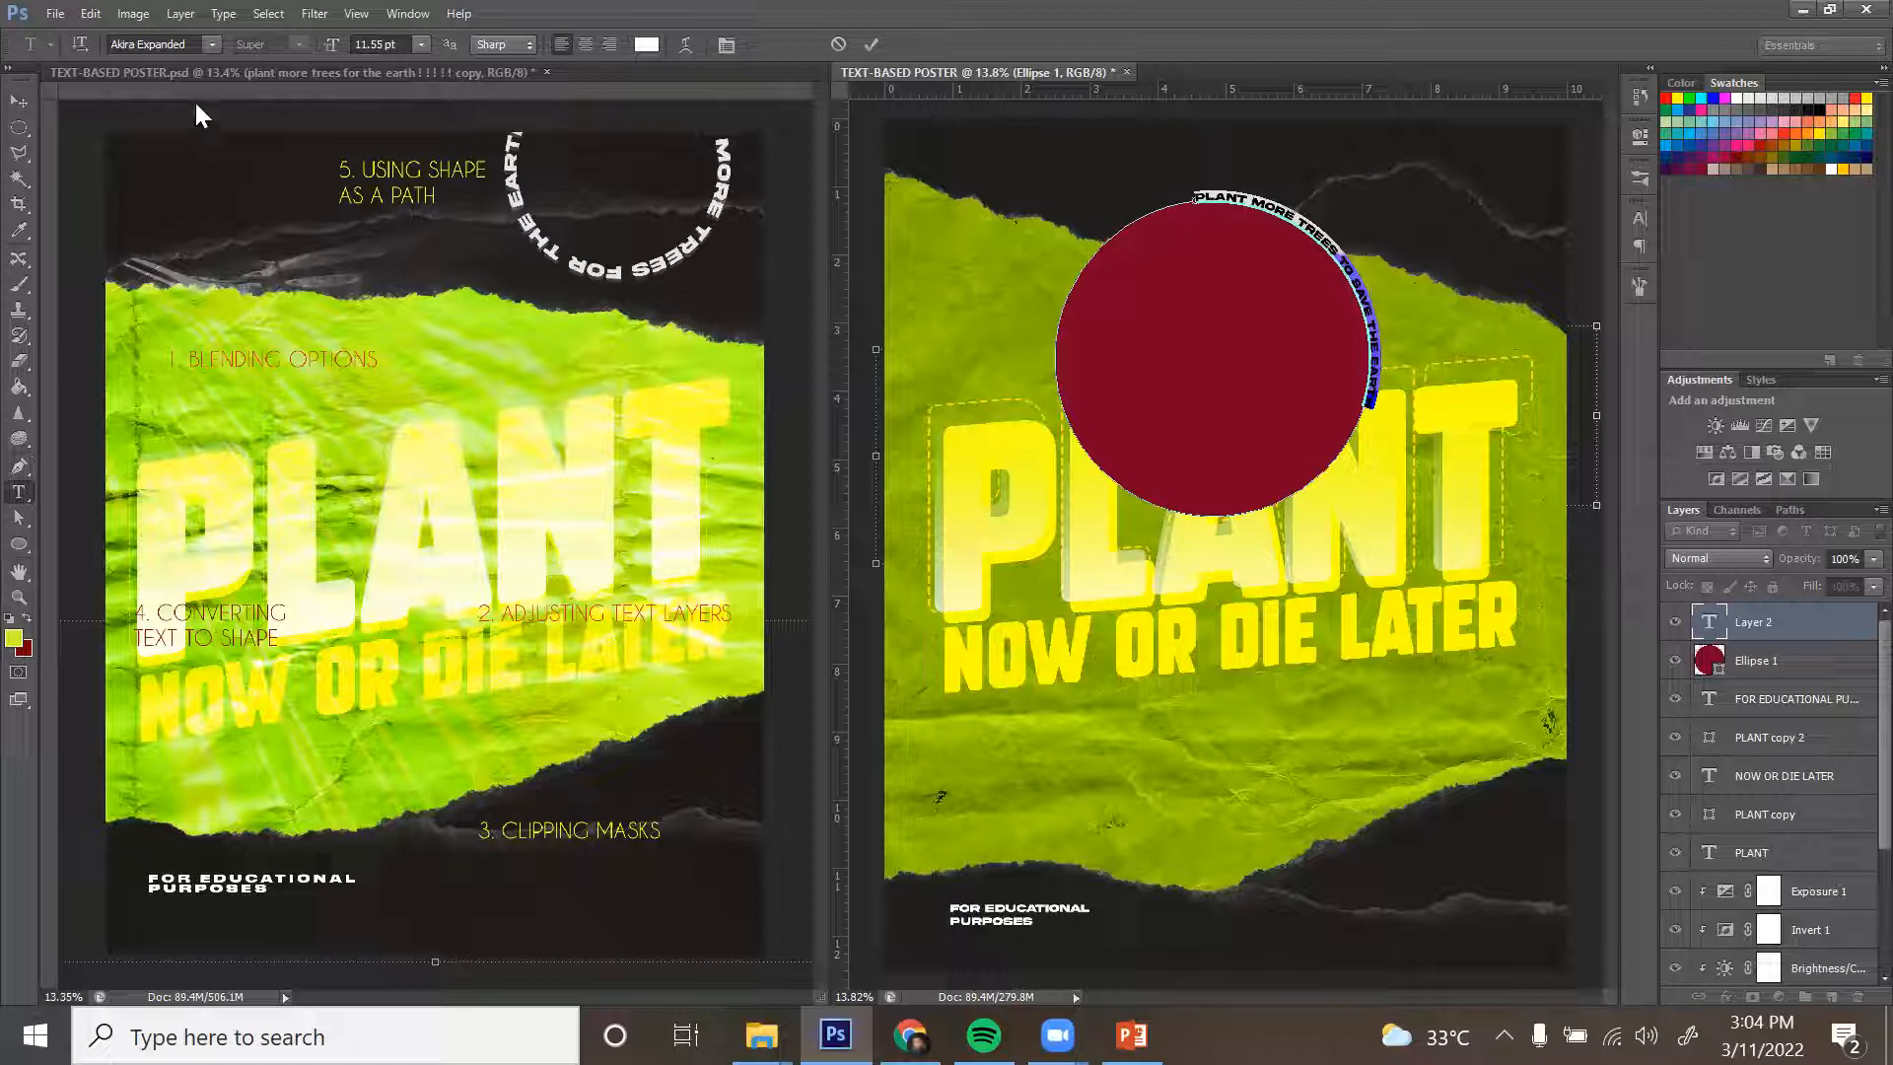
{"action": "left_click_drag", "start_coordinate": [330, 46], "coordinate": [330, 45]}
{"action": "key", "text": "Down"}
{"action": "left_click_drag", "start_coordinate": [331, 45], "coordinate": [316, 45]}
{"action": "left_click", "coordinate": [1046, 330]}
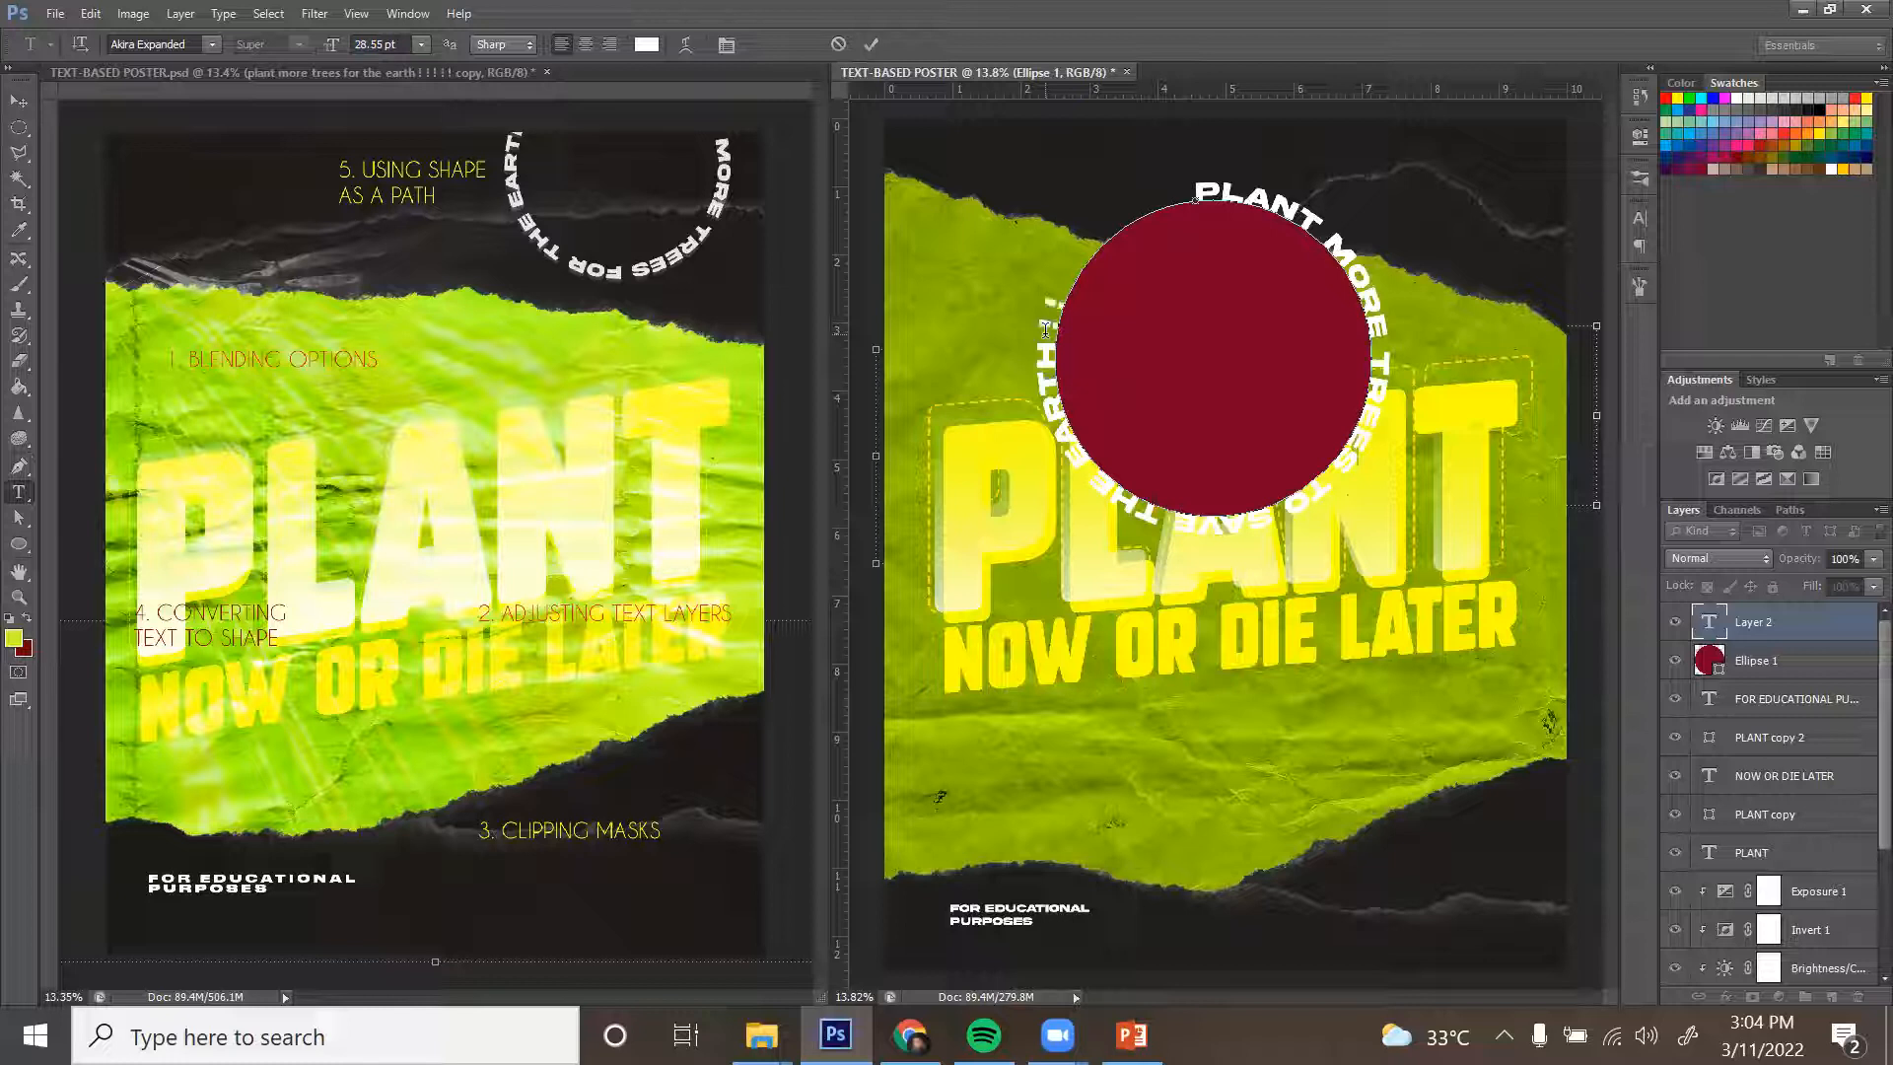
{"action": "type", "text": "! ! !"}
{"action": "left_click", "coordinate": [19, 100]}
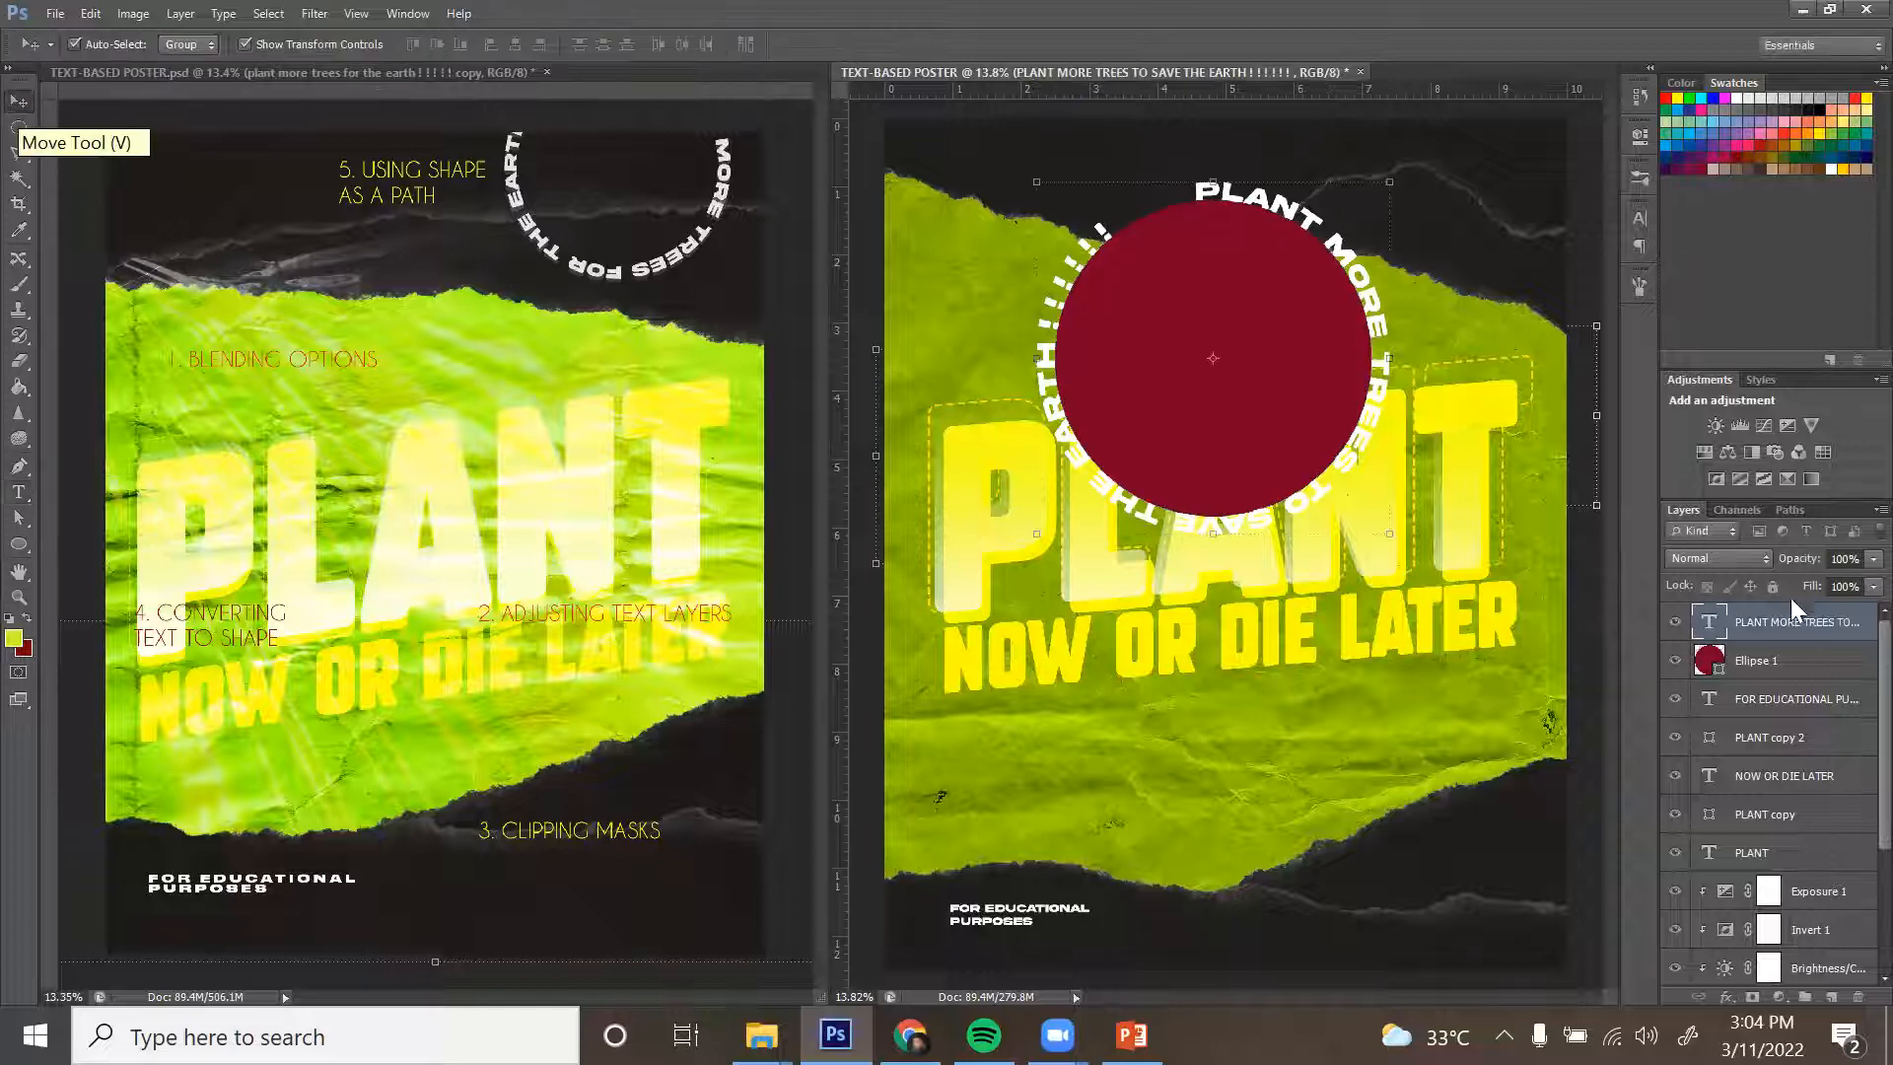
Delete the dark red circle shape and move the circular text up to the poster's upper right, partly beyond the top edge.
{"action": "left_click", "coordinate": [1762, 666]}
{"action": "key", "text": "Delete"}
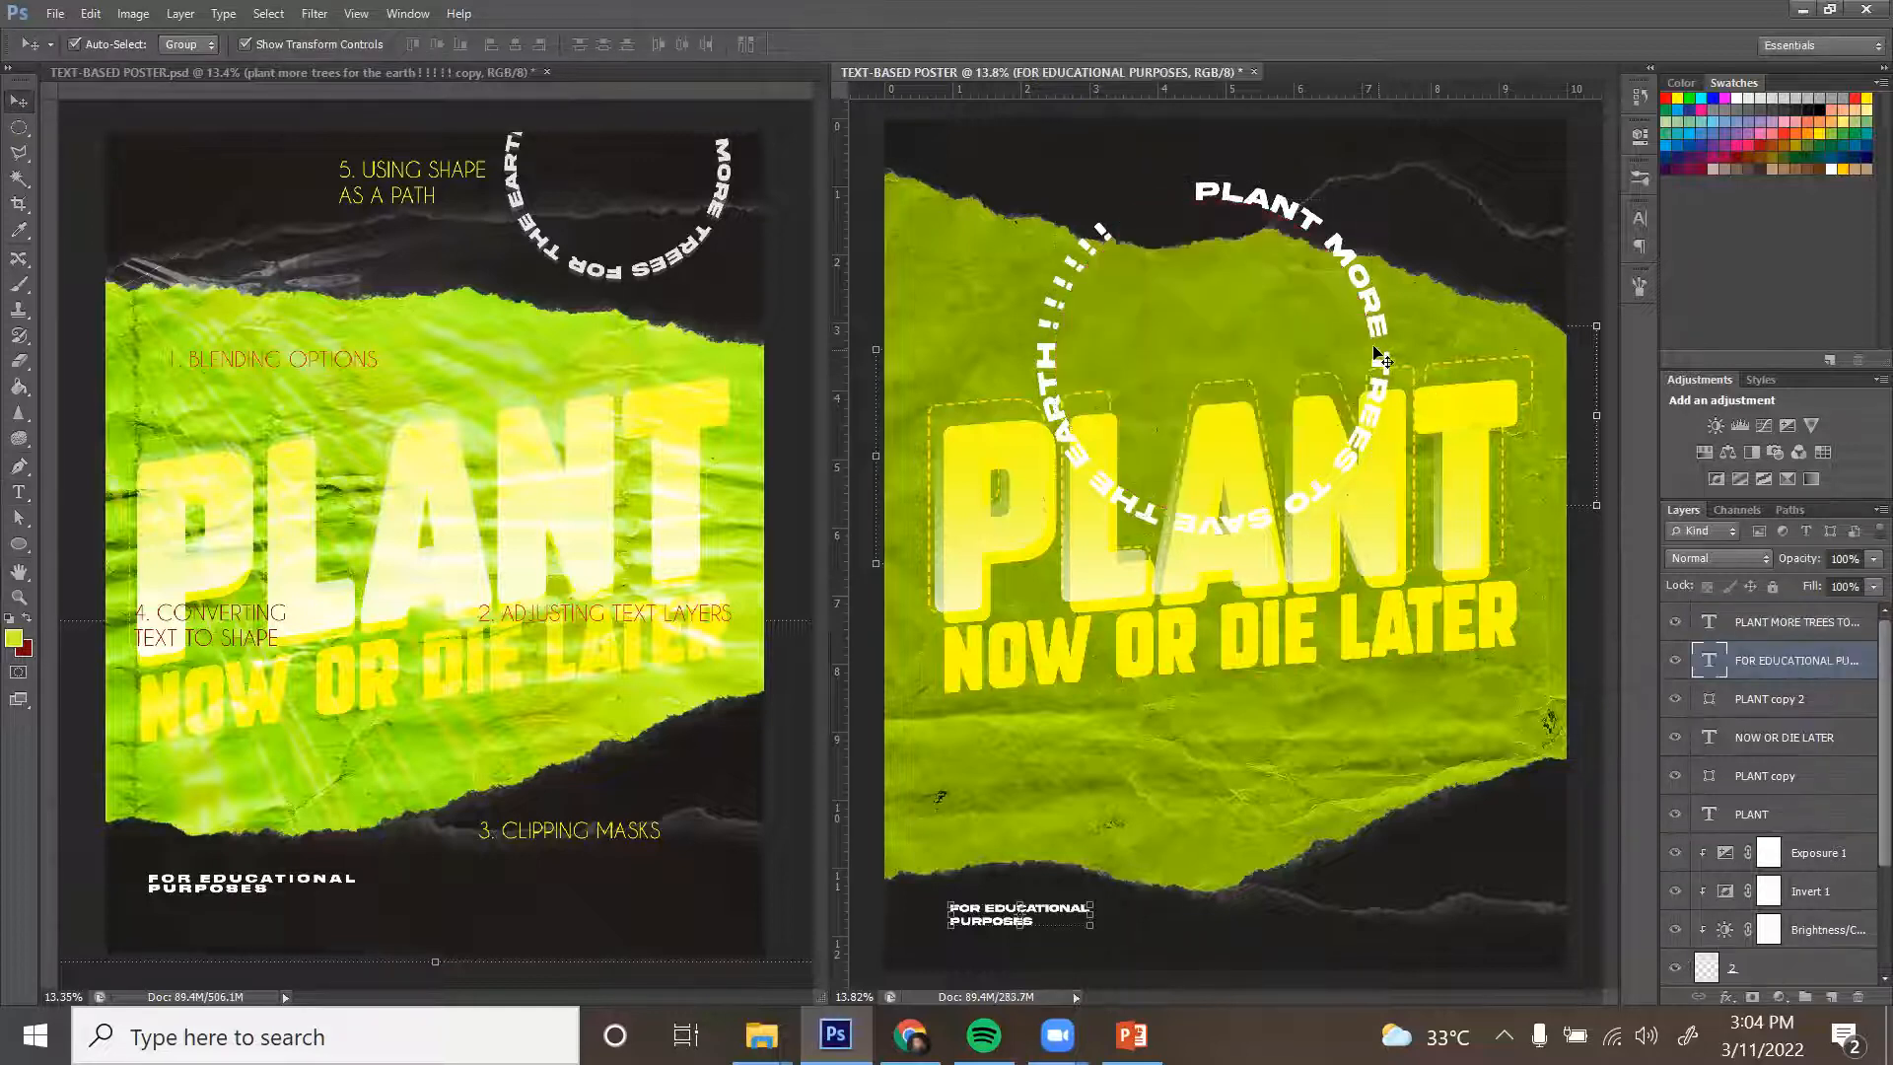
{"action": "left_click", "coordinate": [1385, 373]}
{"action": "left_click_drag", "start_coordinate": [1359, 459], "coordinate": [1482, 281]}
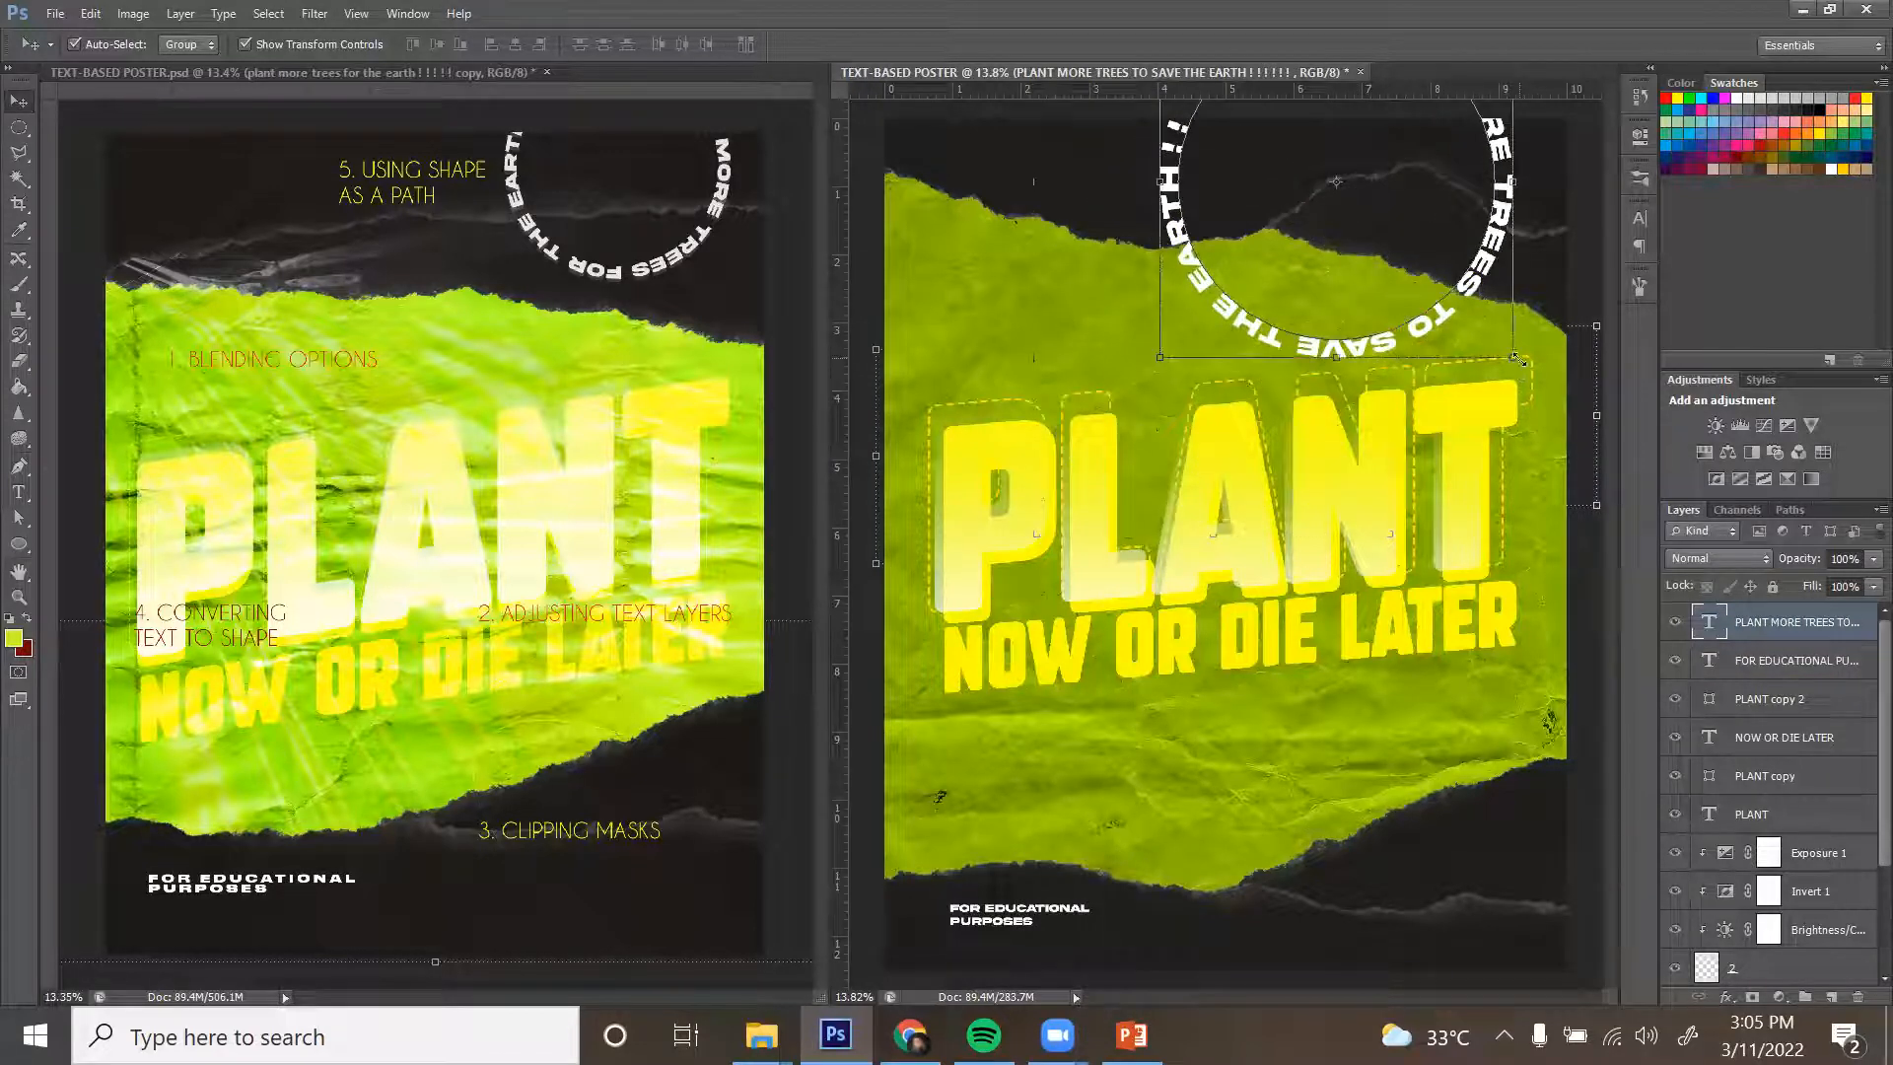
Scale the circular text to 74.44% and shift it closer to the poster's upper-right corner.
{"action": "key", "text": "ctrl+t"}
{"action": "left_click_drag", "start_coordinate": [1515, 358], "coordinate": [1463, 316]}
{"action": "left_click_drag", "start_coordinate": [1433, 210], "coordinate": [1483, 210]}
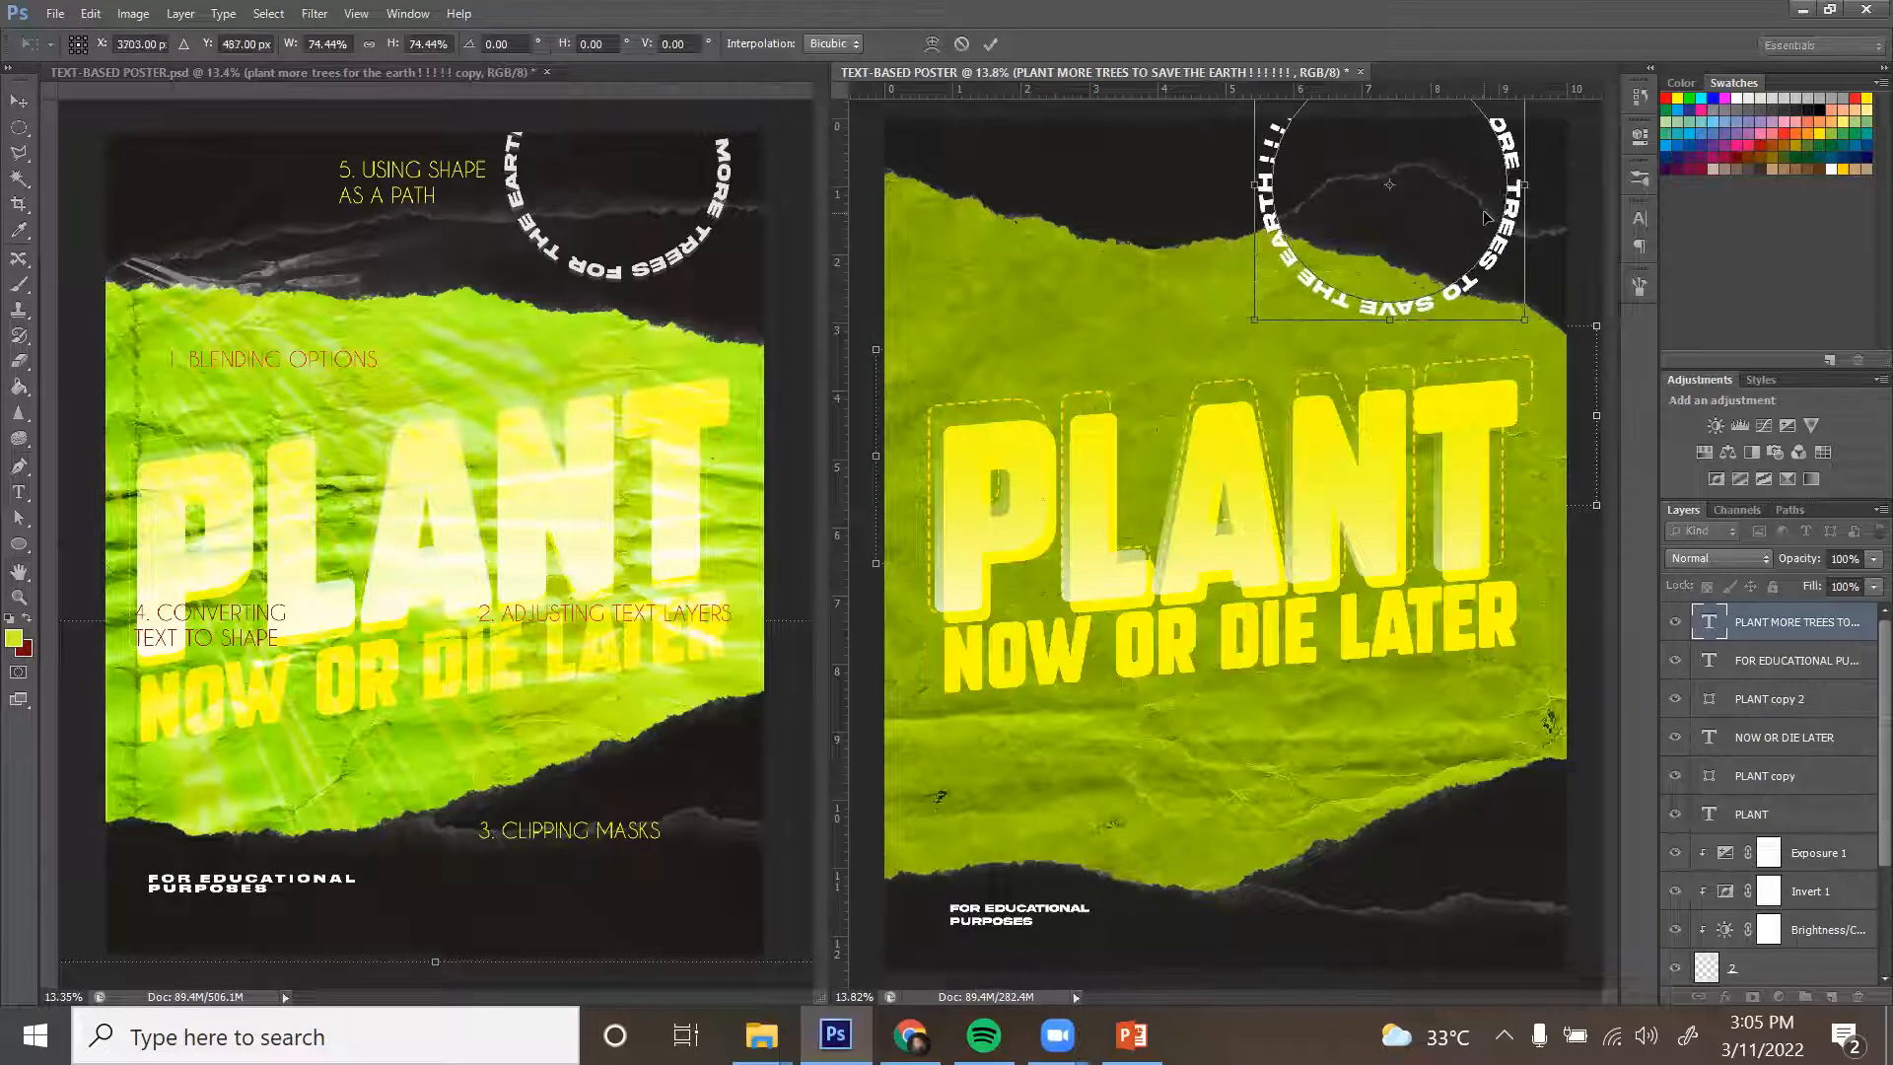
{"action": "key", "text": "Return"}
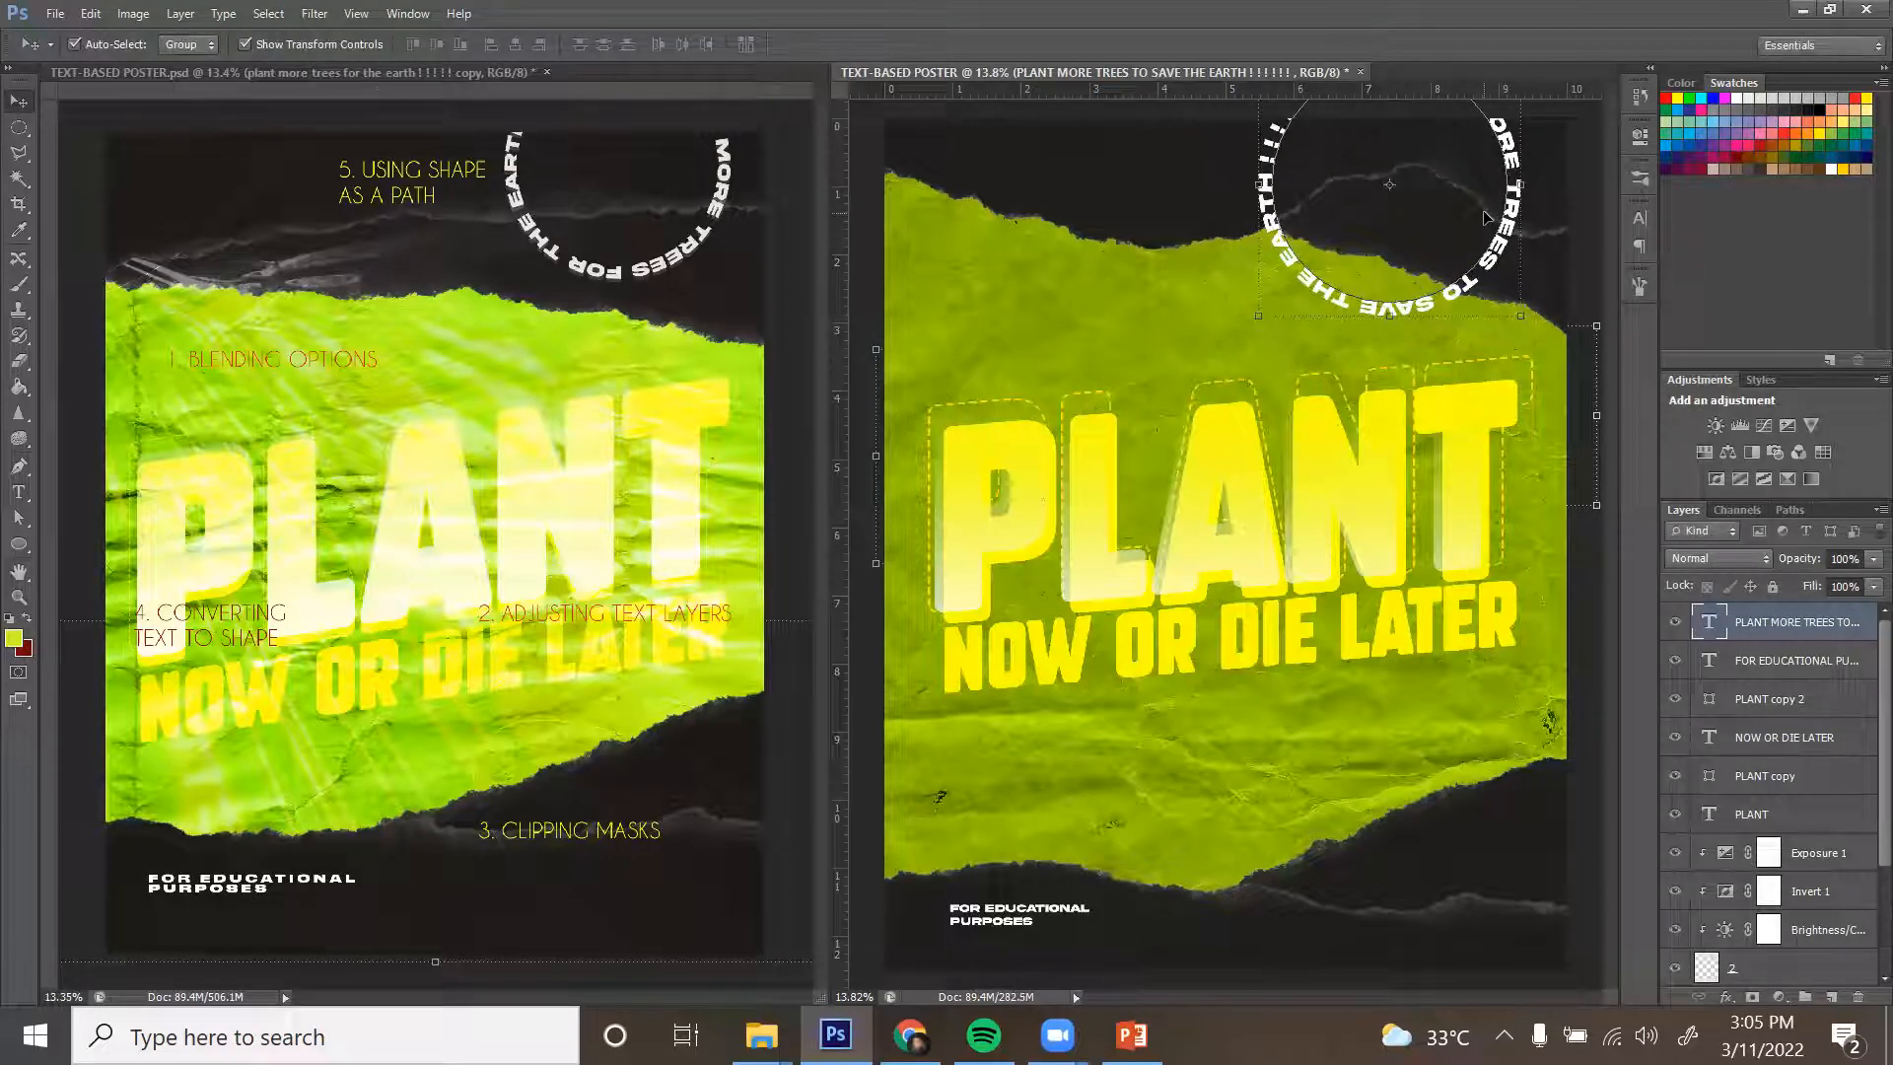
Set the circular text layer's blend mode to Overlay.
{"action": "key", "text": "ctrl+plus"}
{"action": "left_click_drag", "start_coordinate": [1484, 212], "coordinate": [1312, 465]}
{"action": "left_click", "coordinate": [1738, 560]}
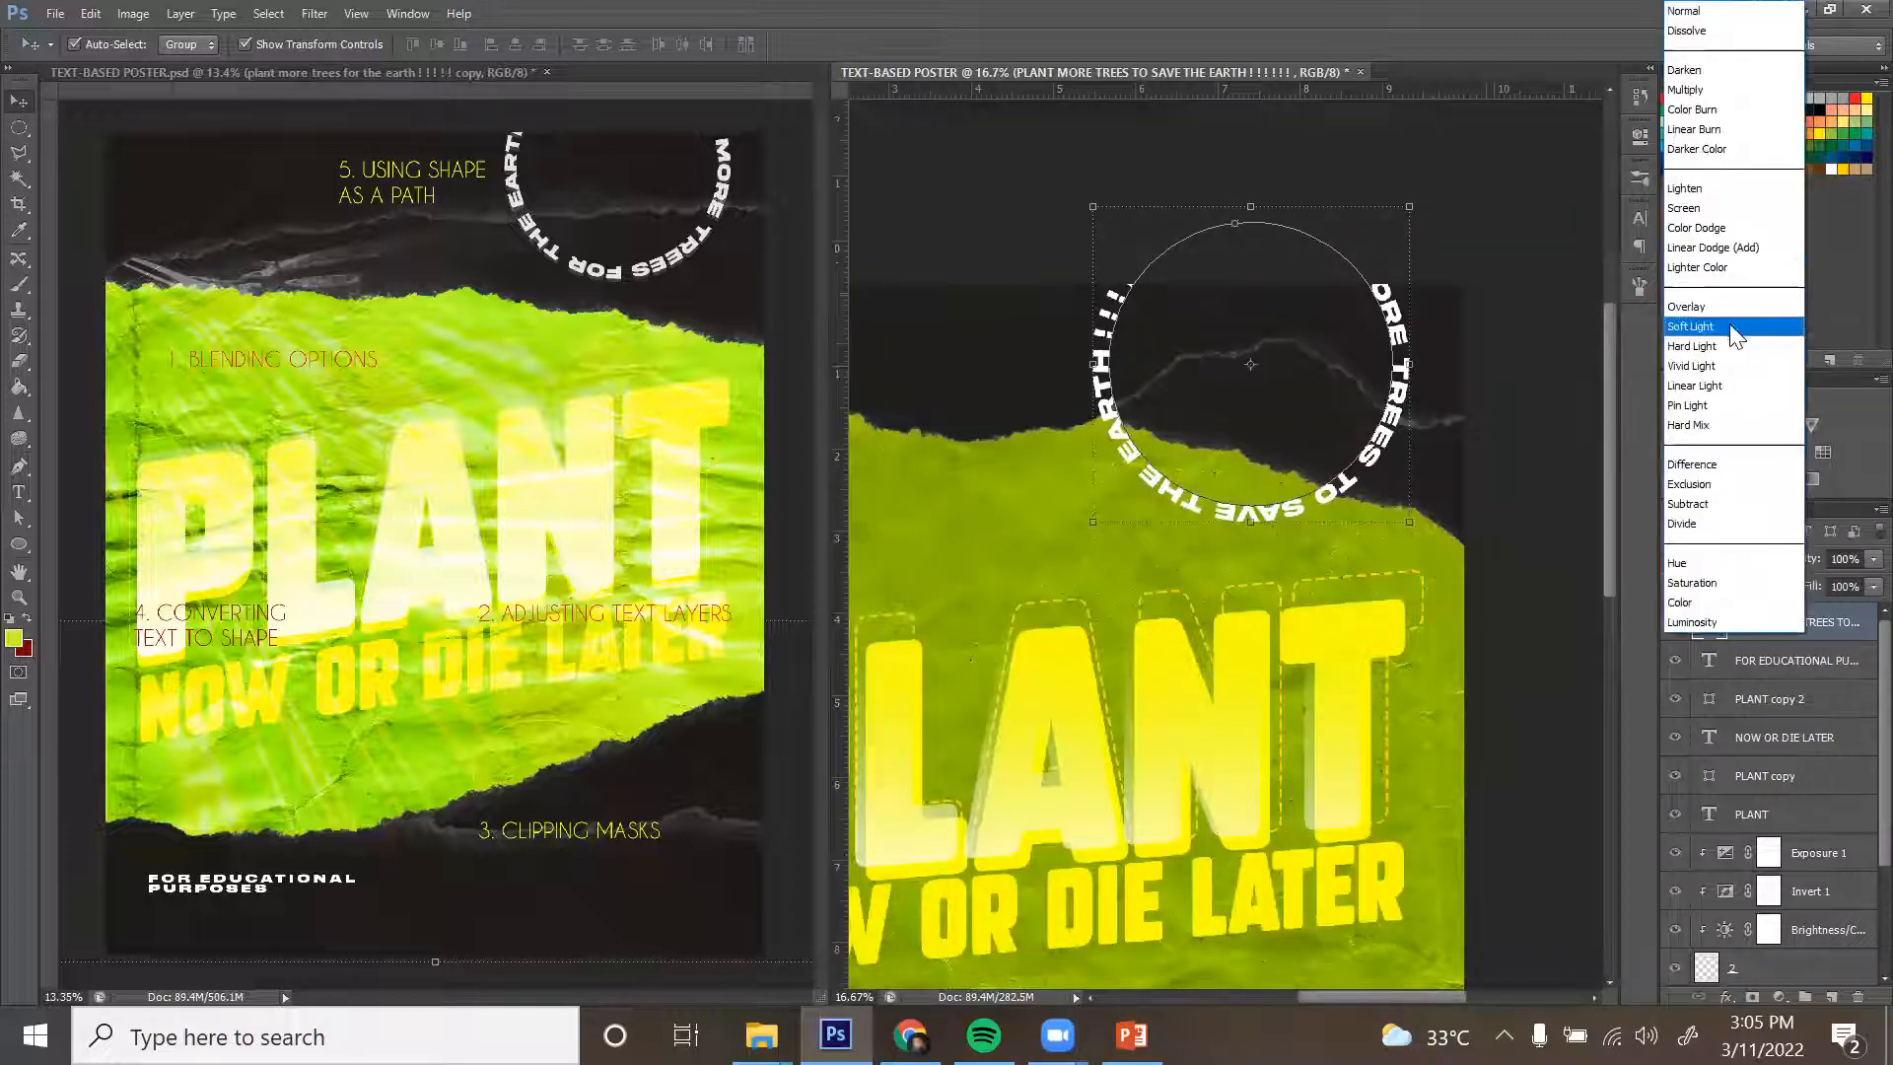
{"action": "left_click", "coordinate": [1716, 309]}
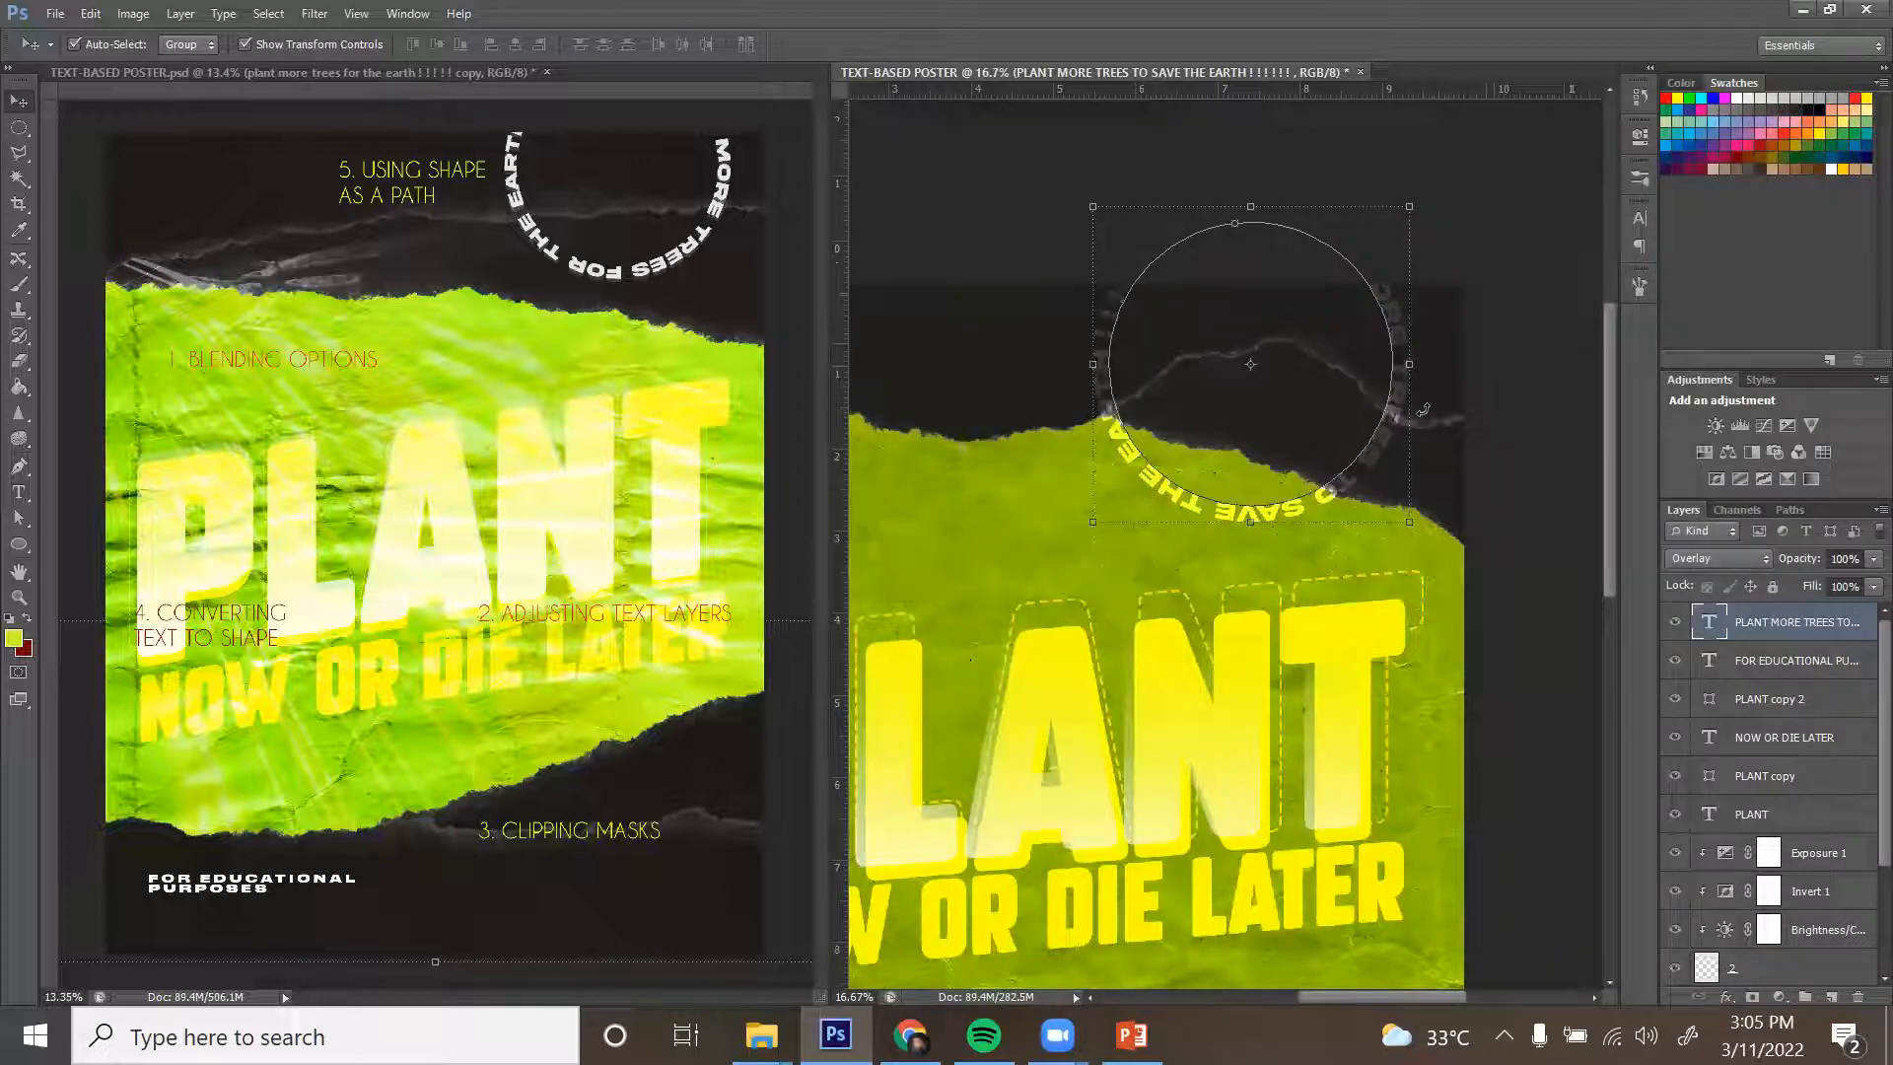
Duplicate the circular text with a slight upward offset and set the copy's blend mode to Normal.
{"action": "left_click_drag", "start_coordinate": [1313, 448], "coordinate": [1321, 439]}
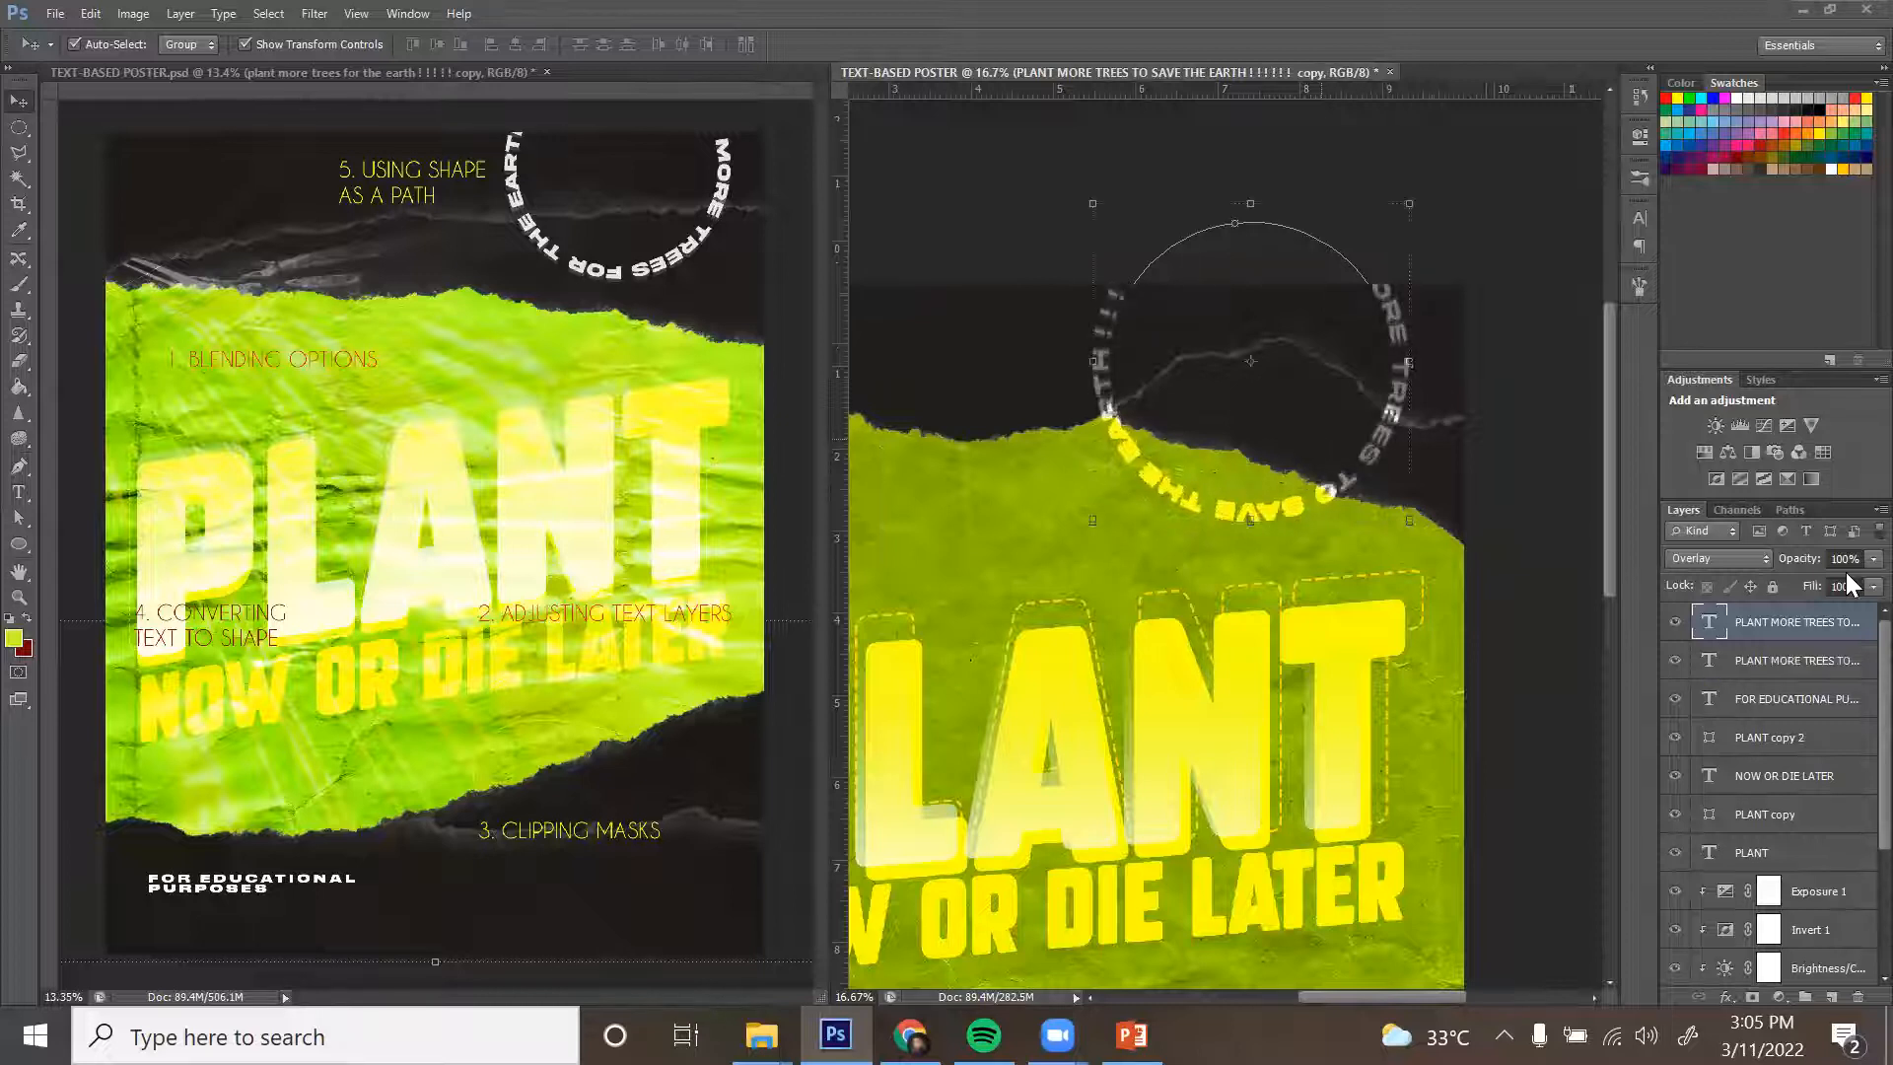
{"action": "left_click", "coordinate": [1714, 561]}
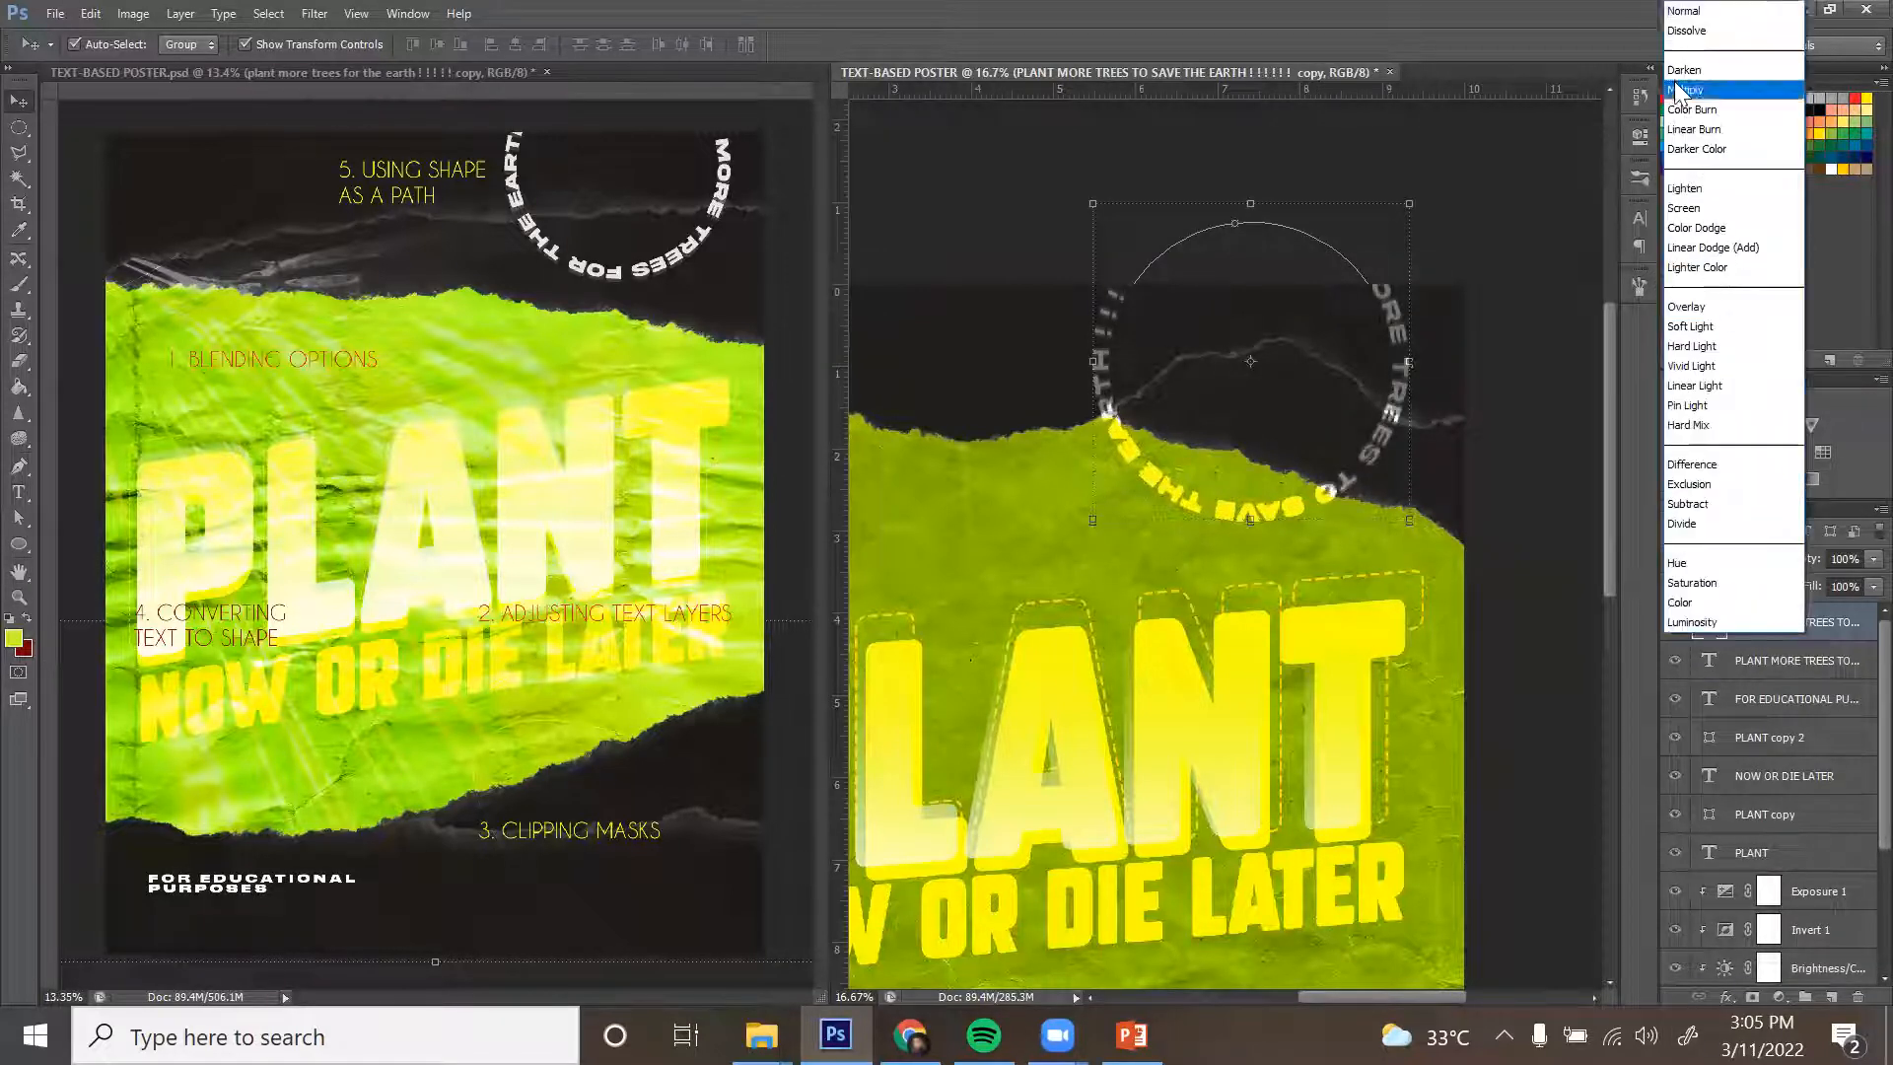
{"action": "left_click", "coordinate": [1690, 19]}
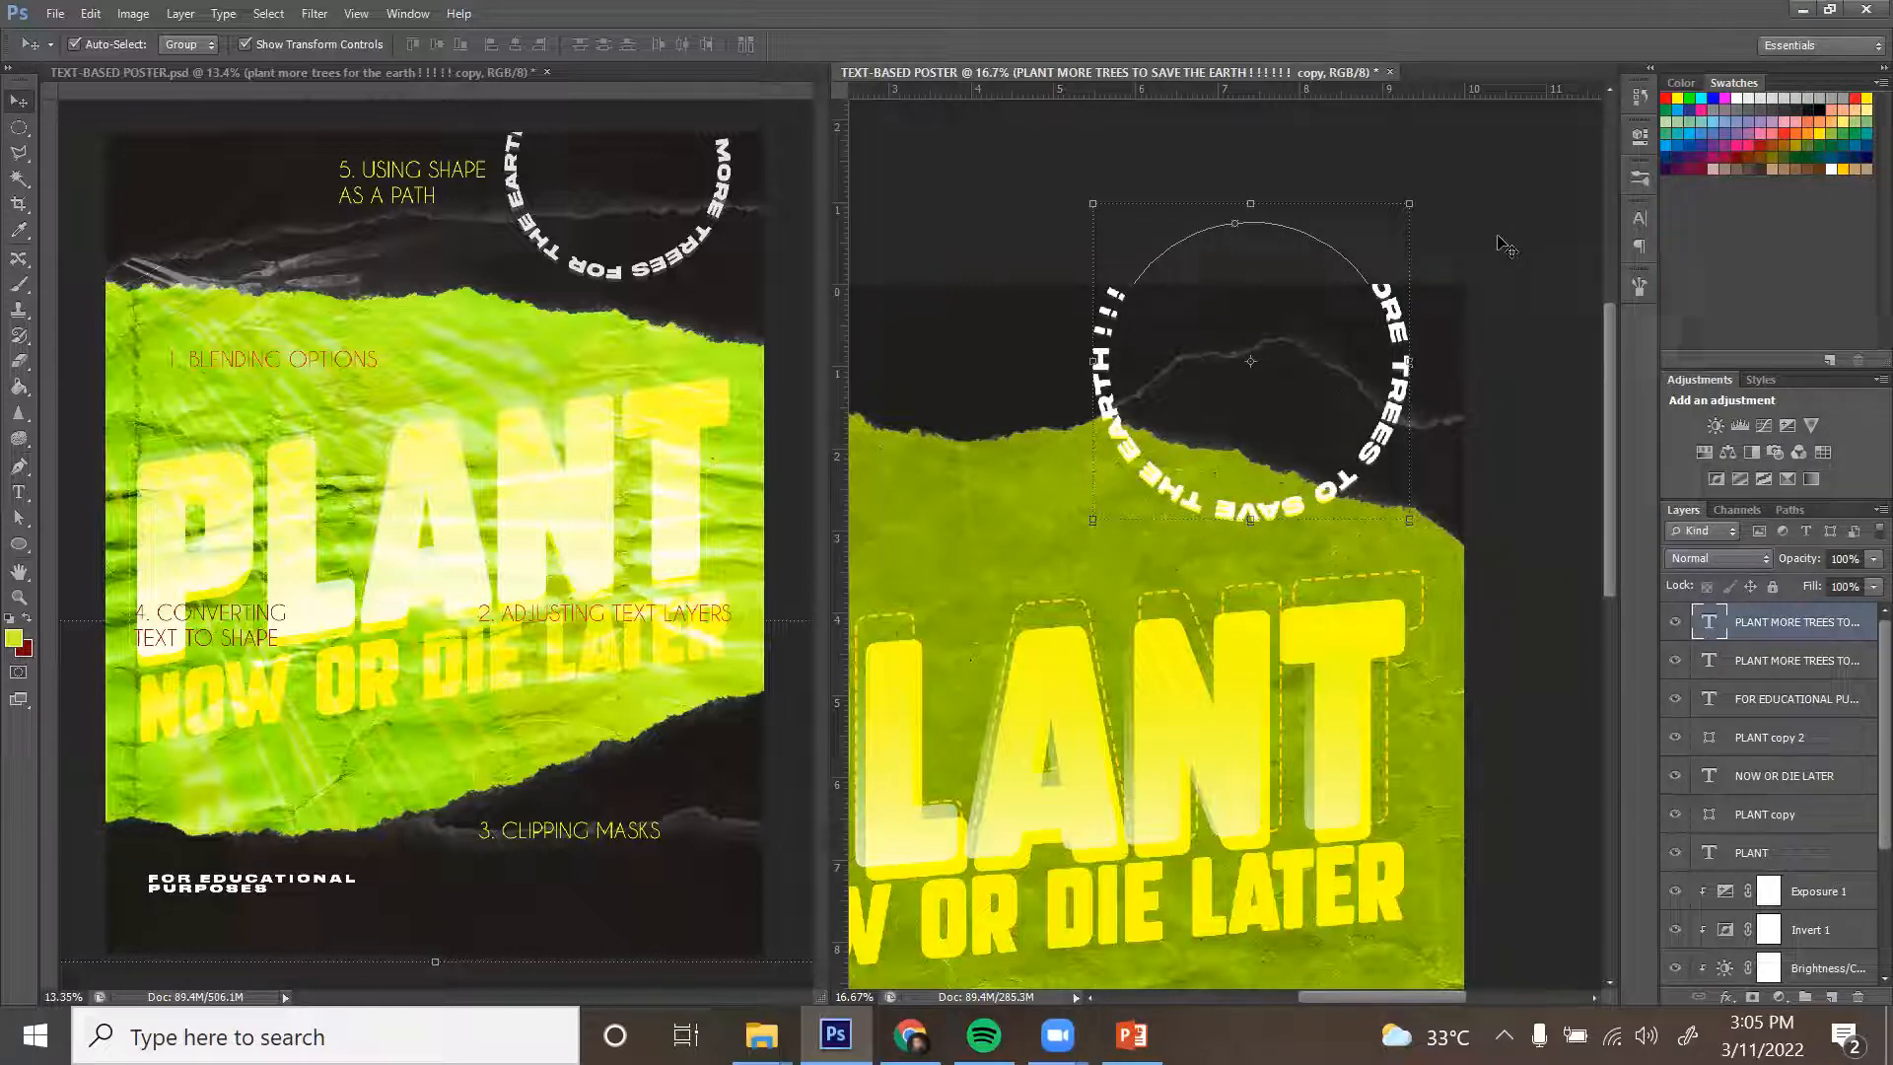
{"action": "left_click", "coordinate": [1803, 621]}
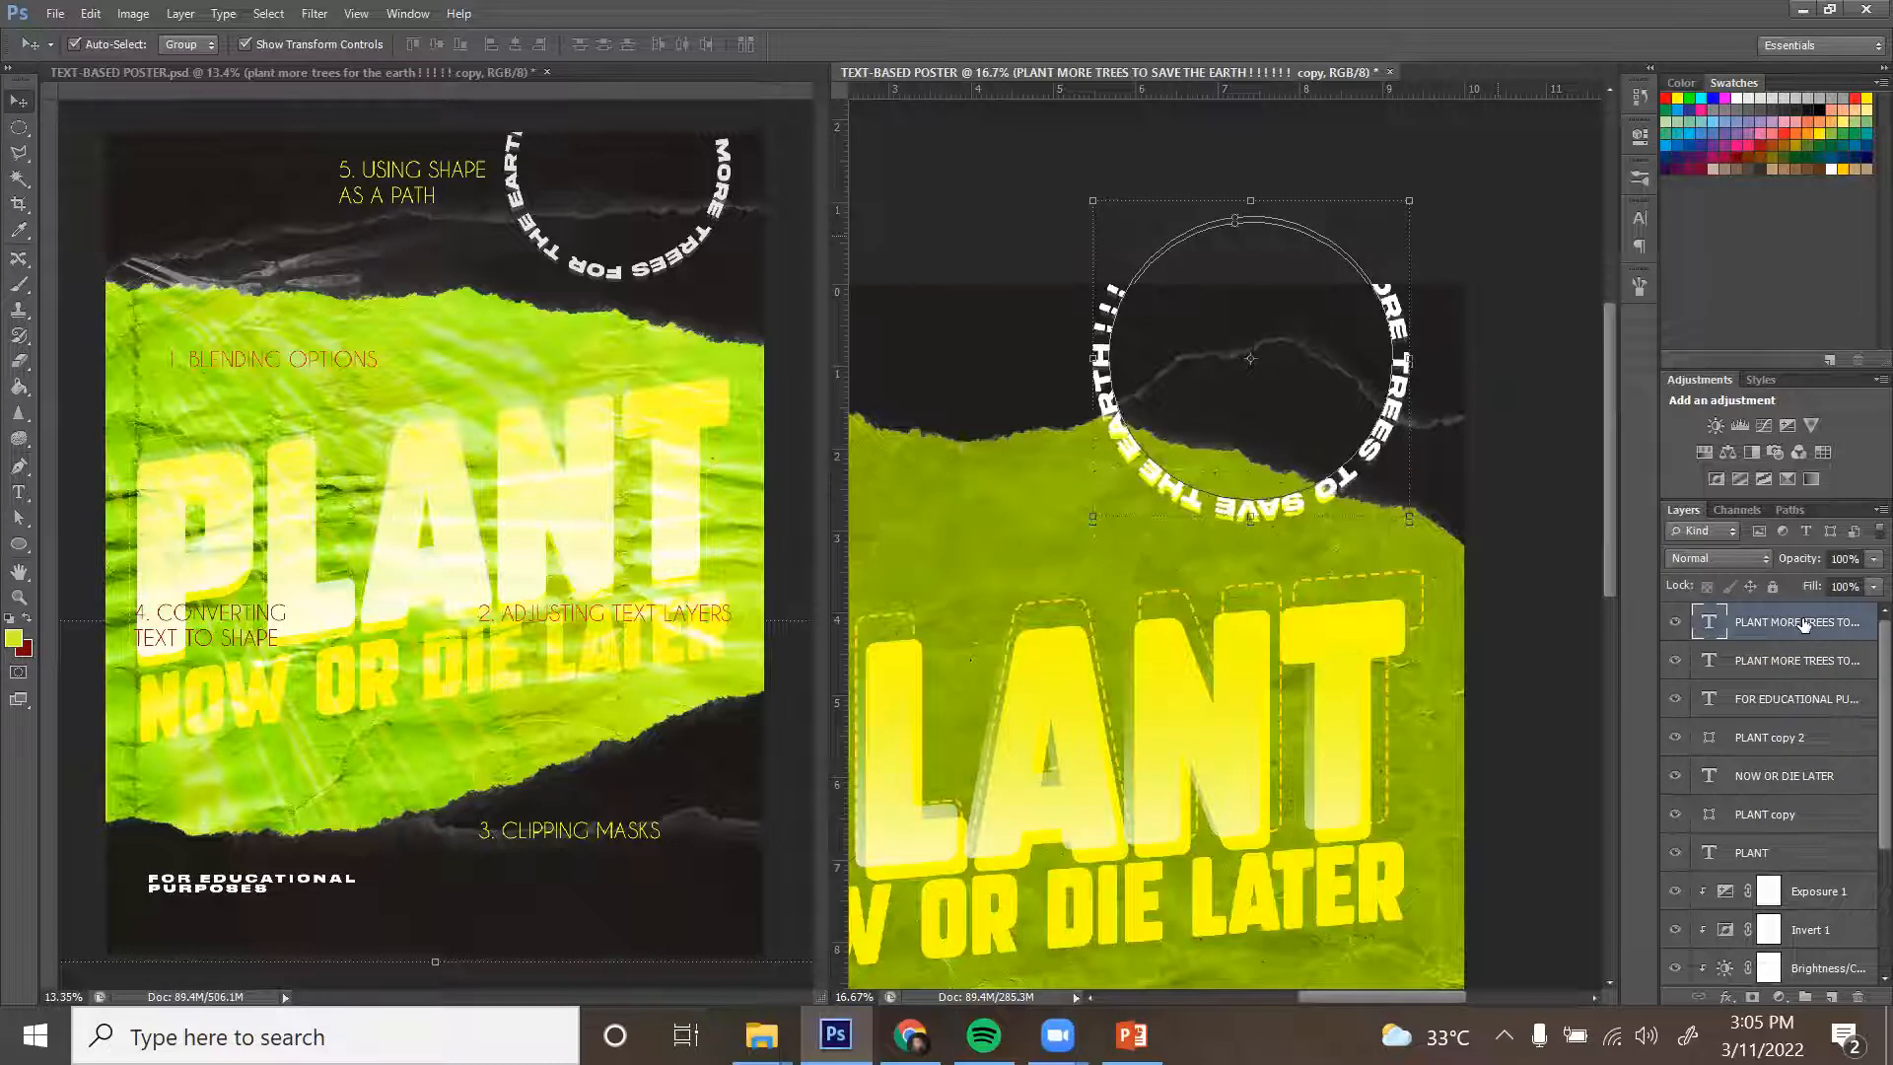
{"action": "left_click", "coordinate": [1520, 611]}
{"action": "key", "text": "ctrl+0"}
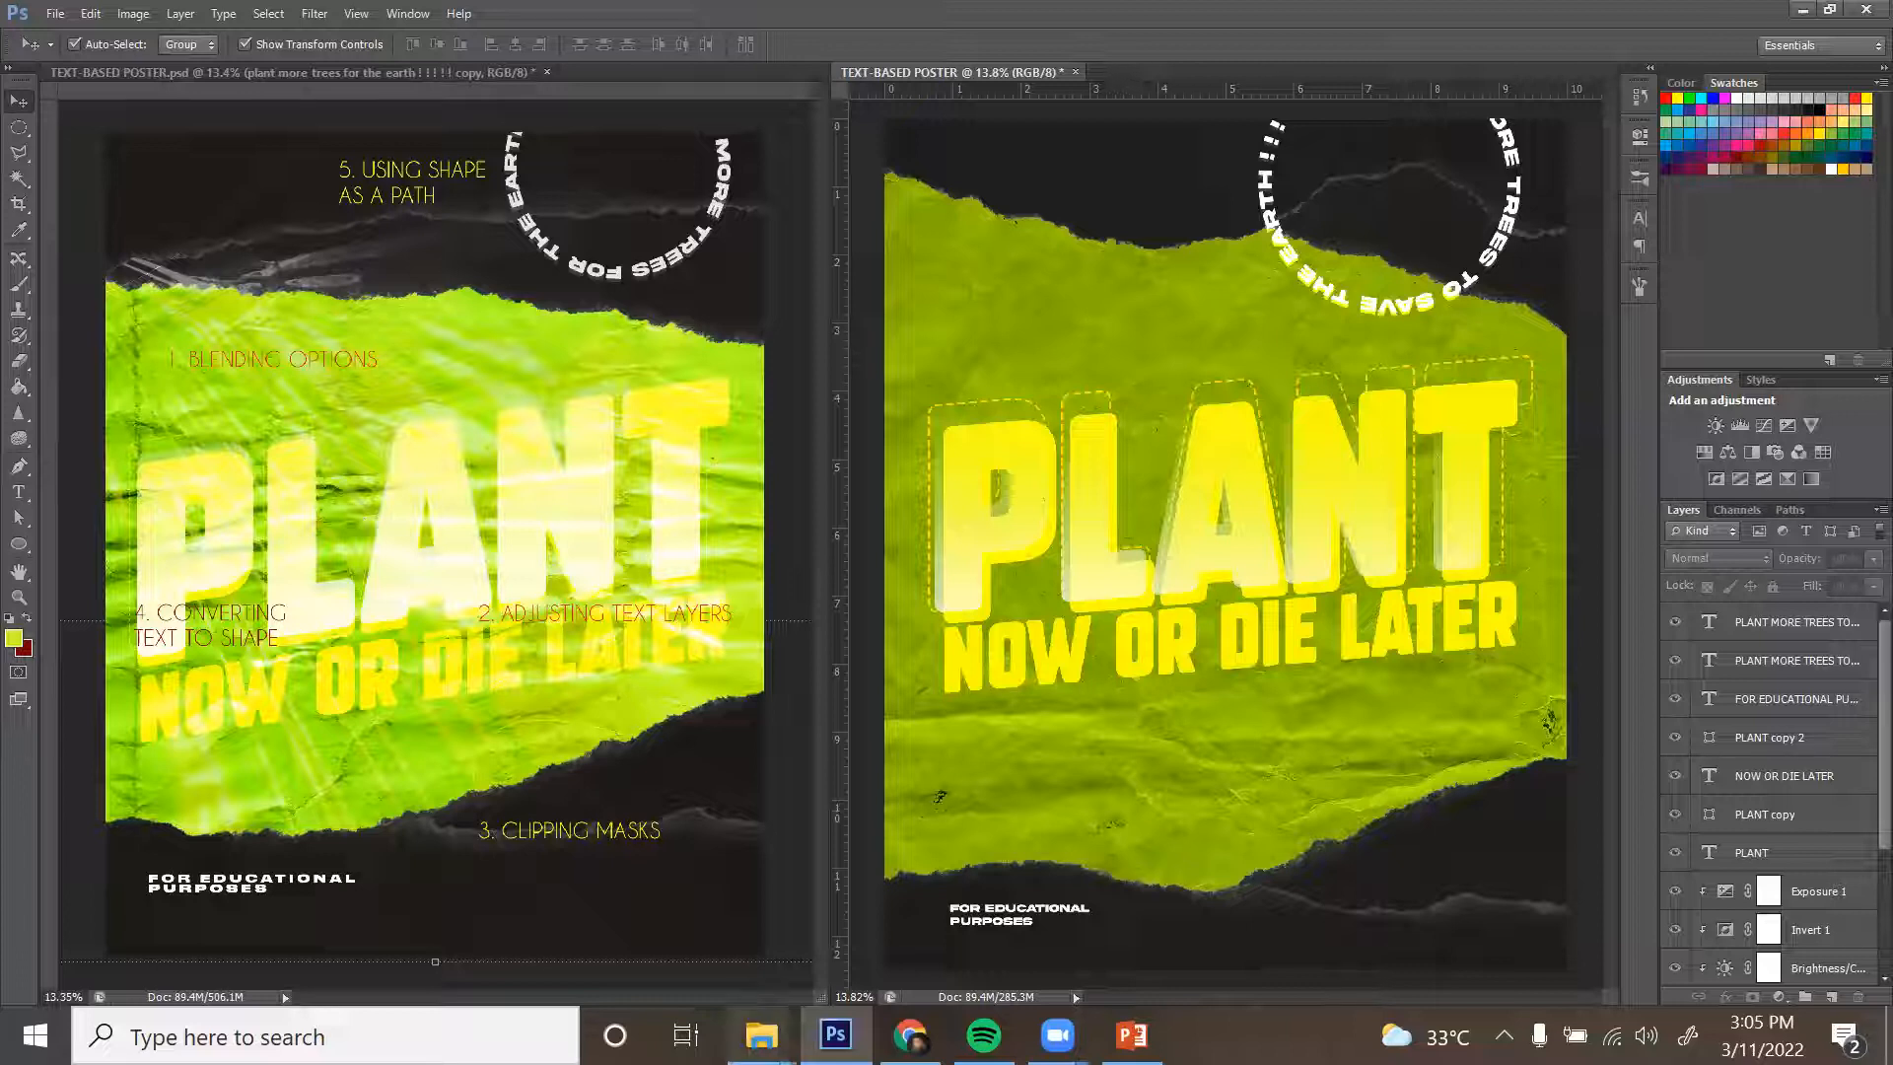
Place indieground-plastic-textures-03 from the PLASTIC OVERLAYS folder onto the poster, rotated 90° and scaled to 109.6%.
{"action": "mouse_move", "coordinate": [761, 1035]}
{"action": "left_click", "coordinate": [567, 937]}
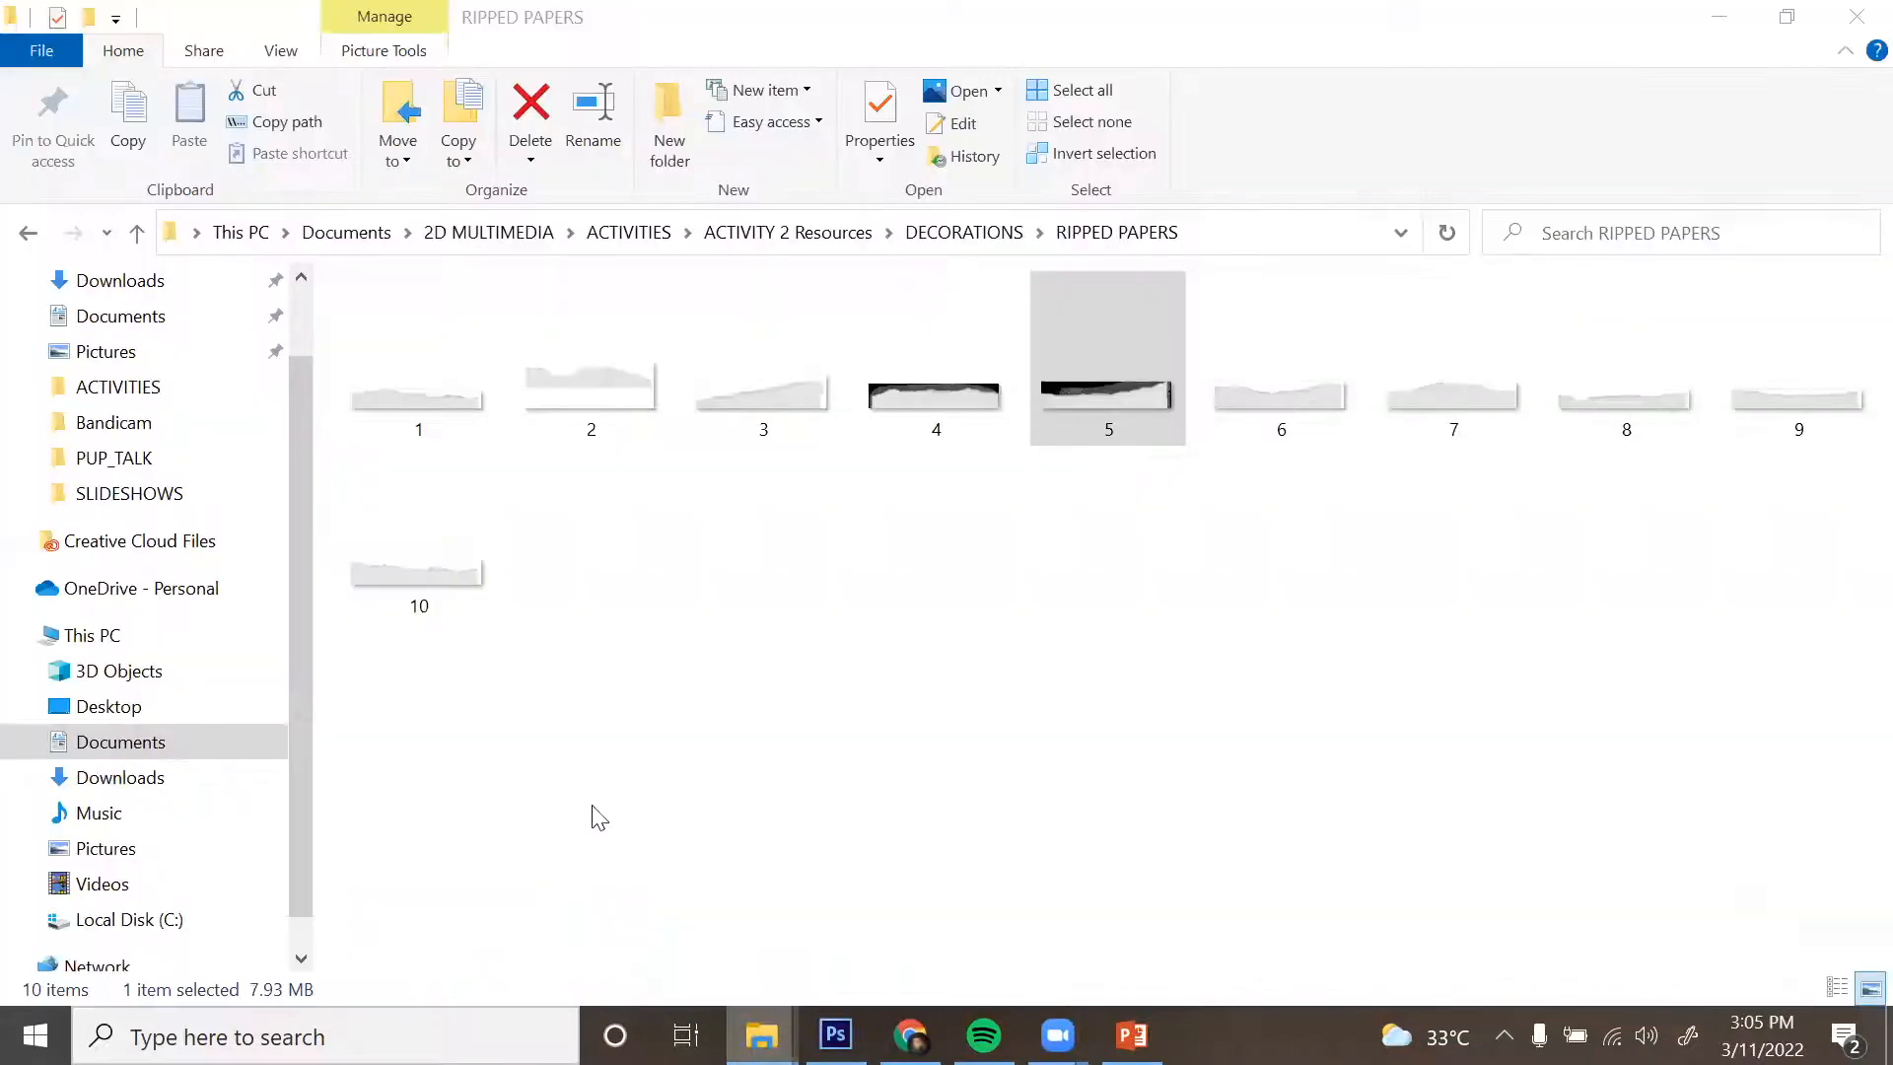
{"action": "key", "text": "alt+Up"}
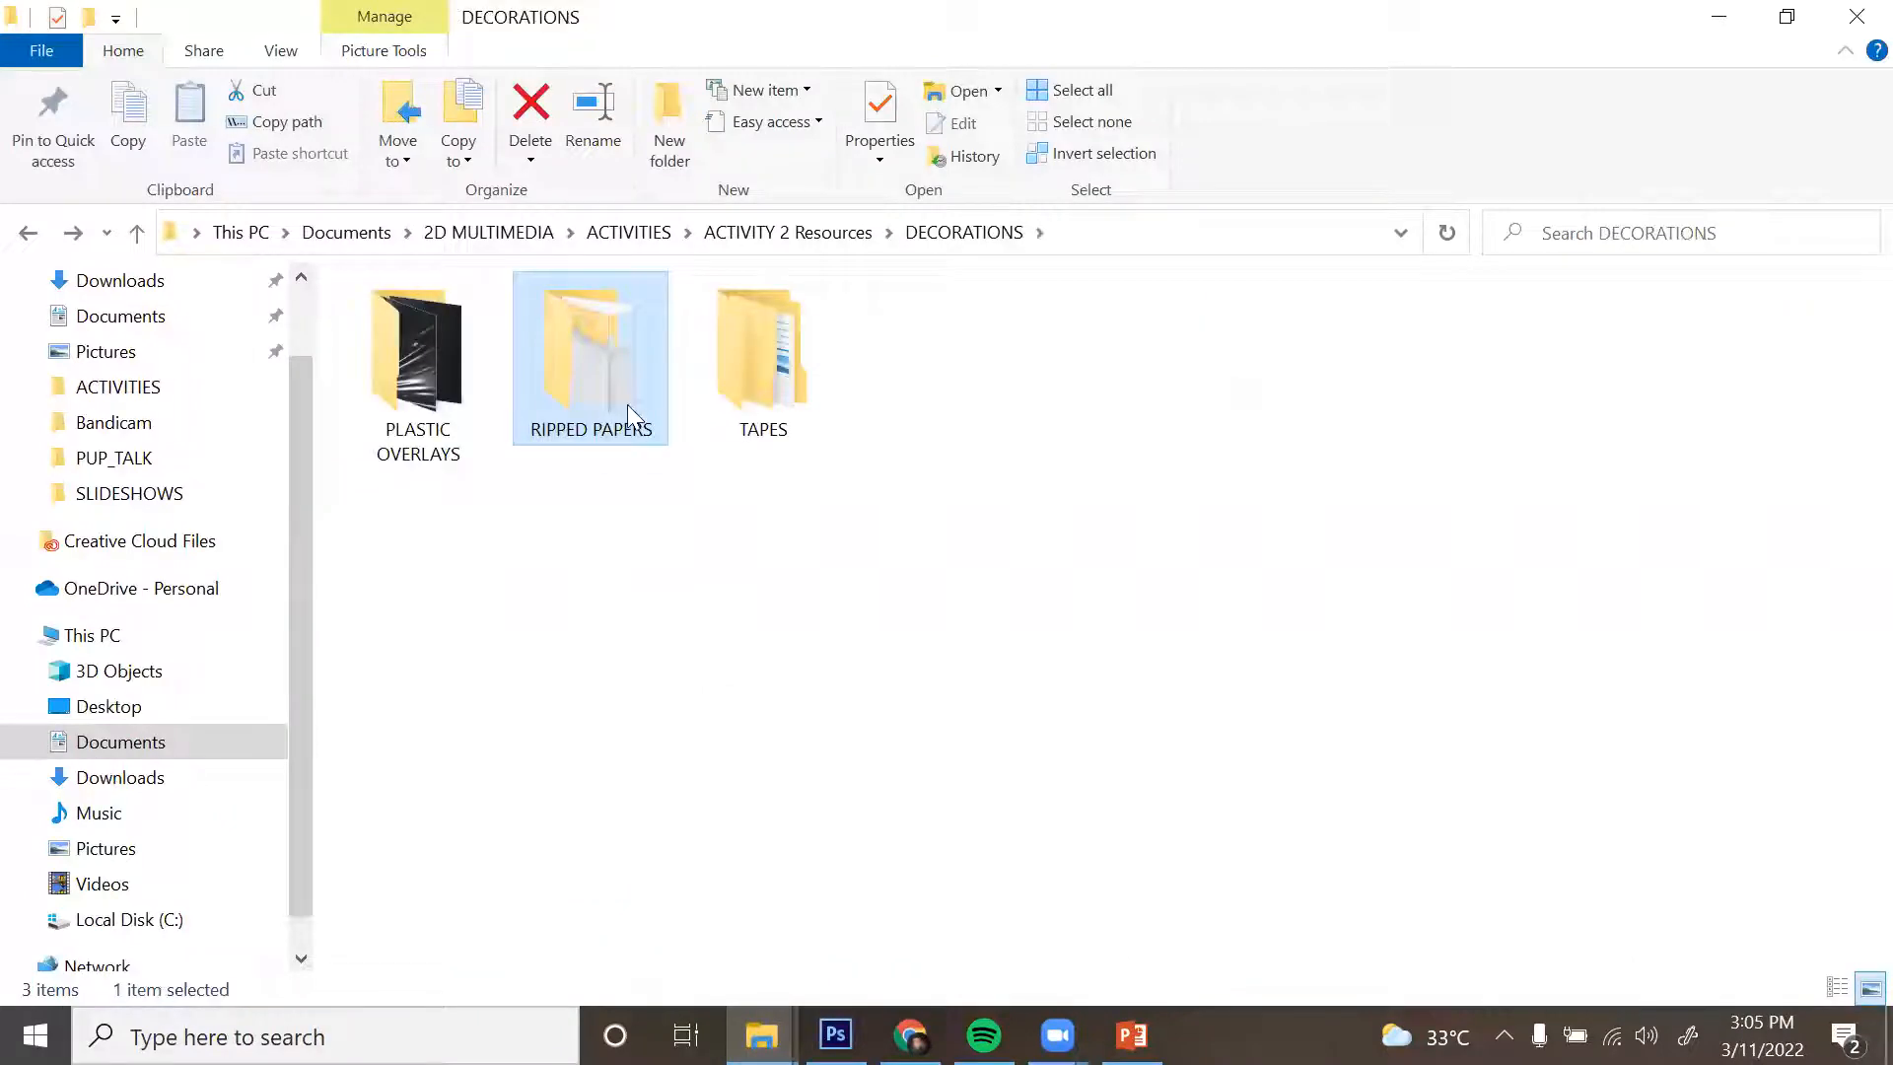
{"action": "double_click", "coordinate": [465, 405]}
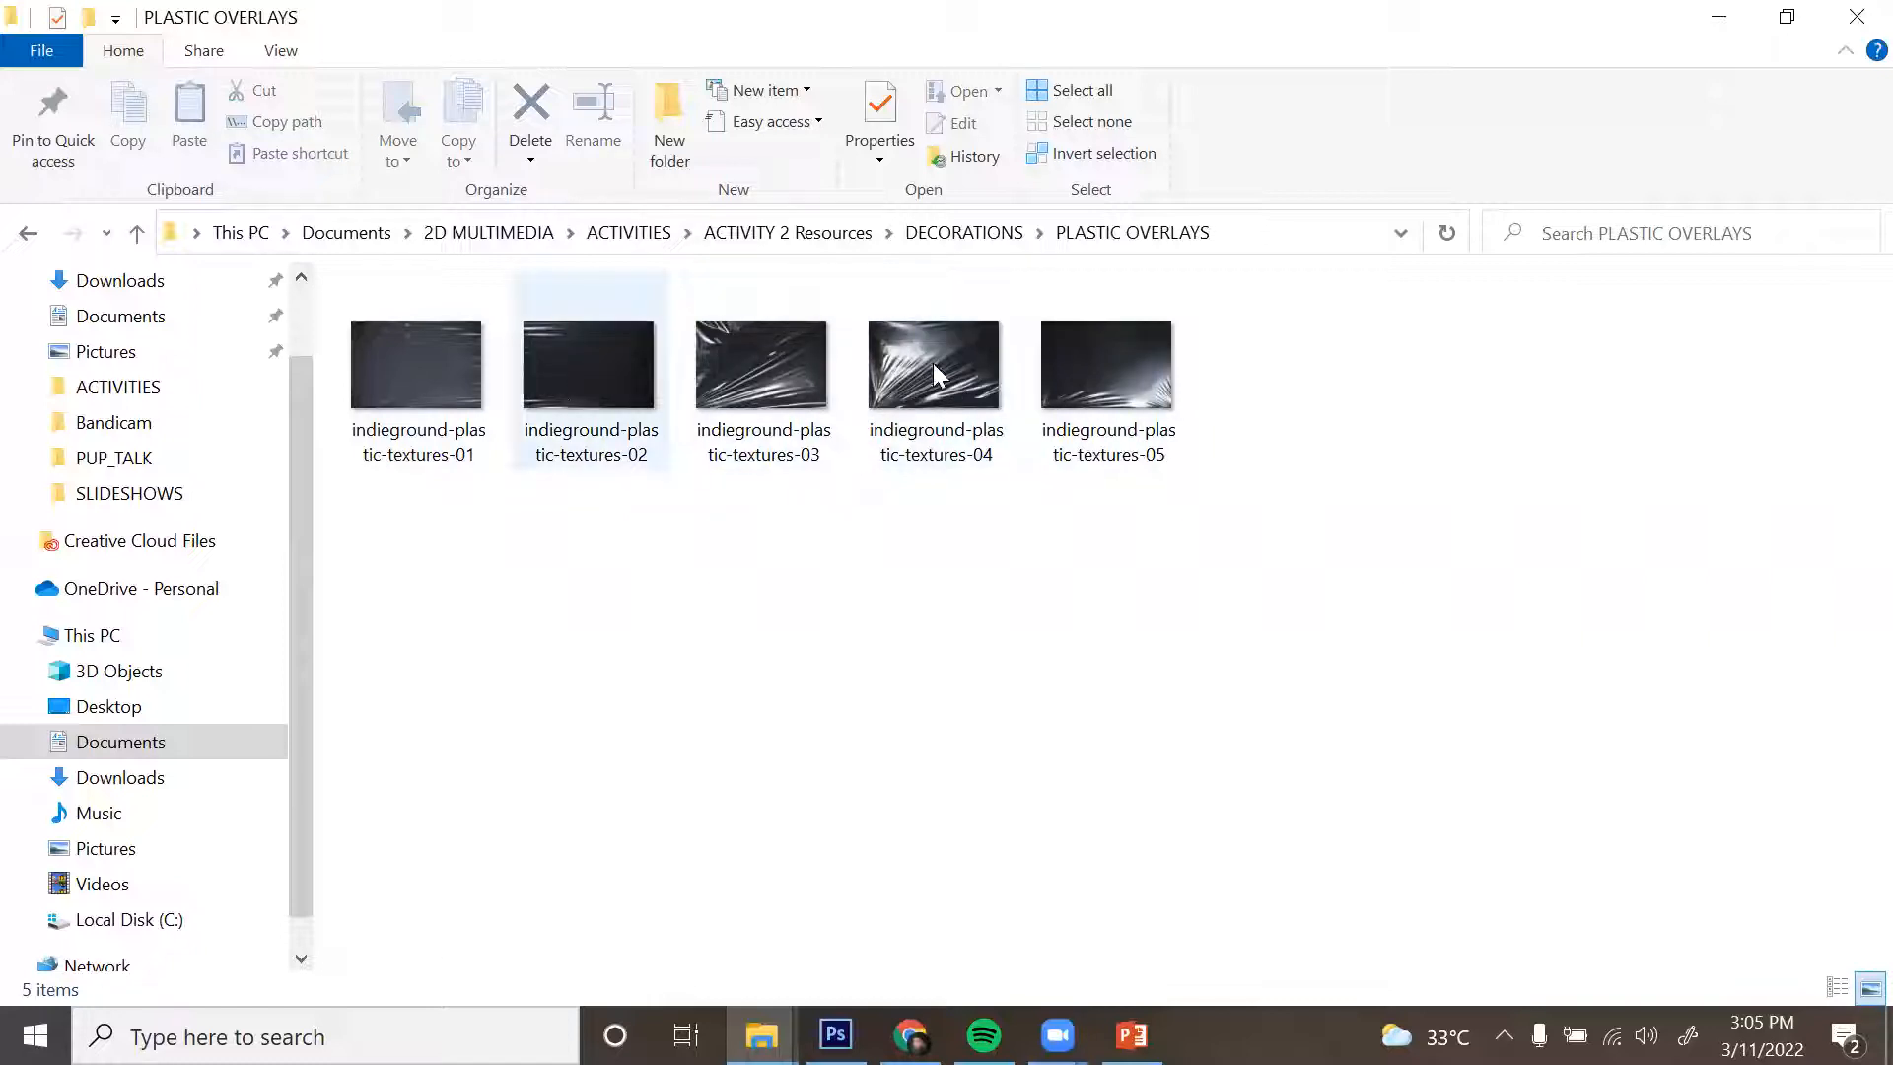
{"action": "left_click_drag", "start_coordinate": [792, 379], "coordinate": [1224, 623]}
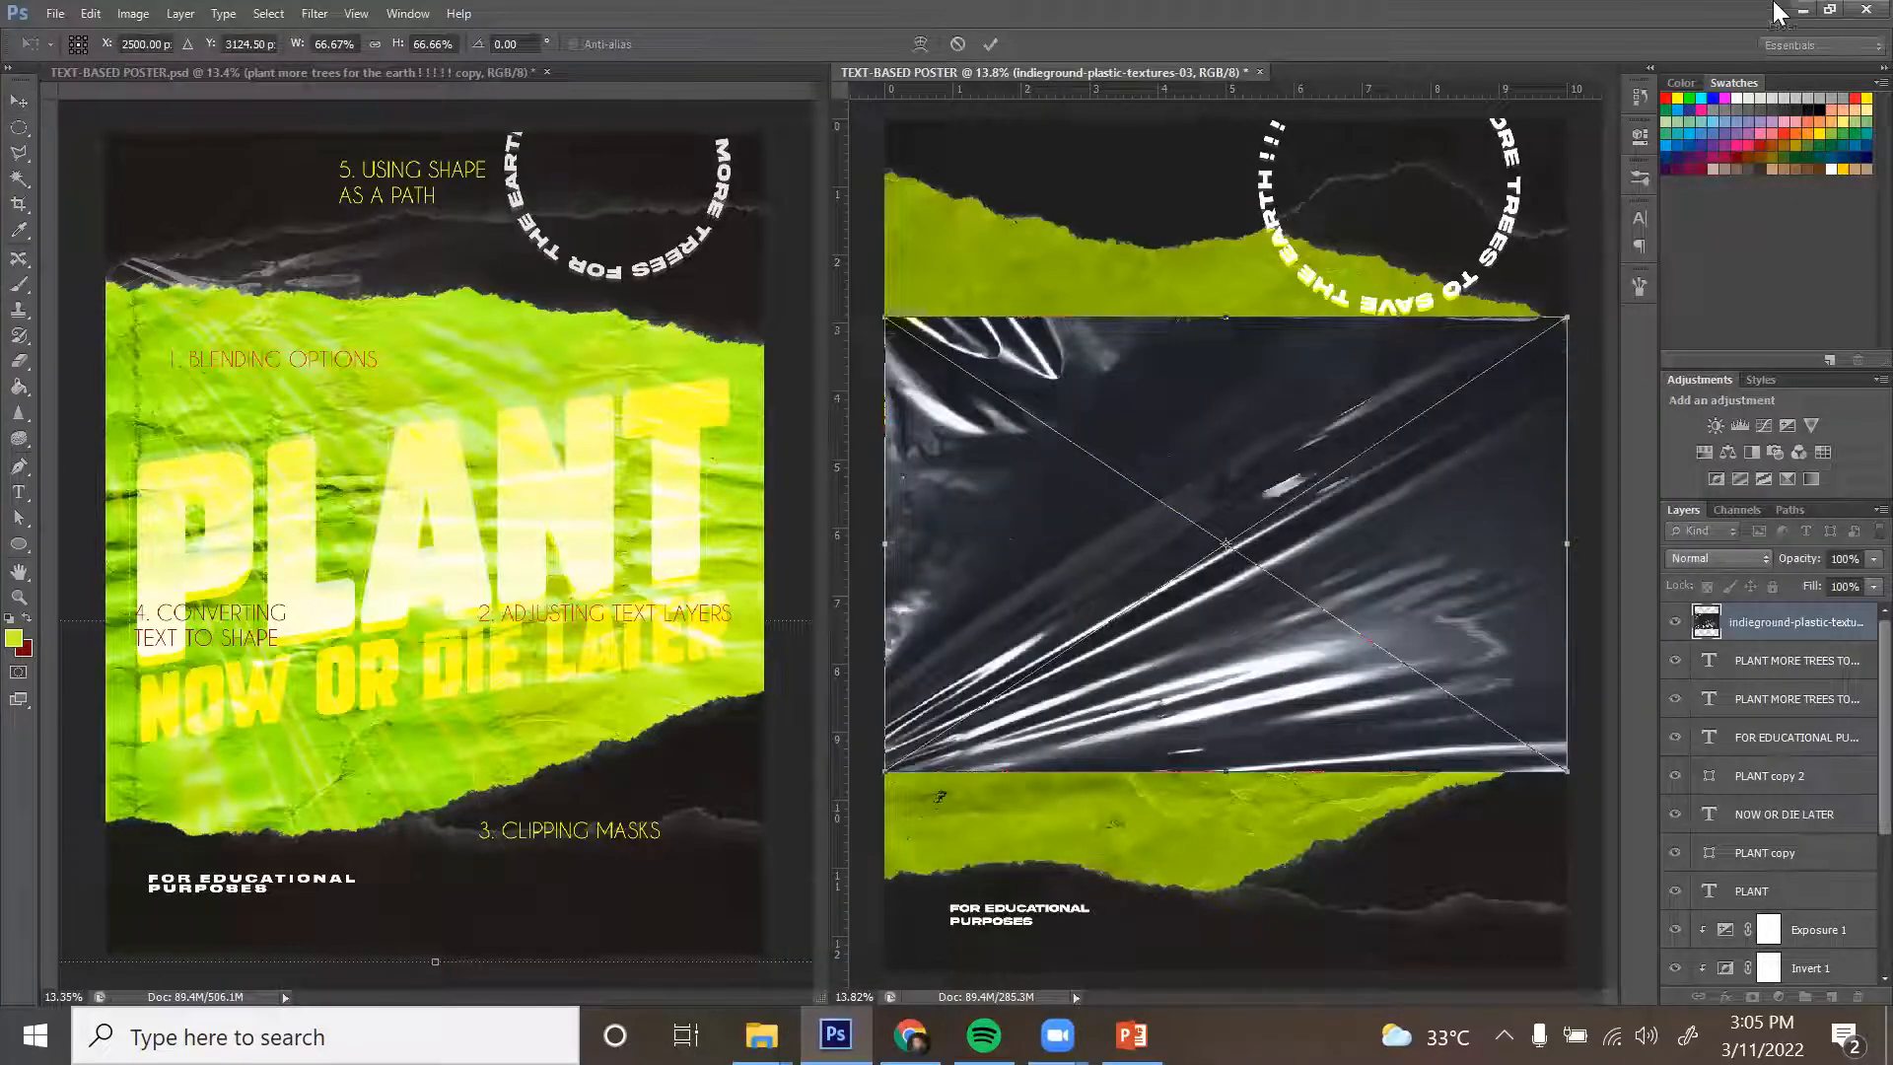
{"action": "left_click_drag", "start_coordinate": [1591, 294], "coordinate": [1598, 1061]}
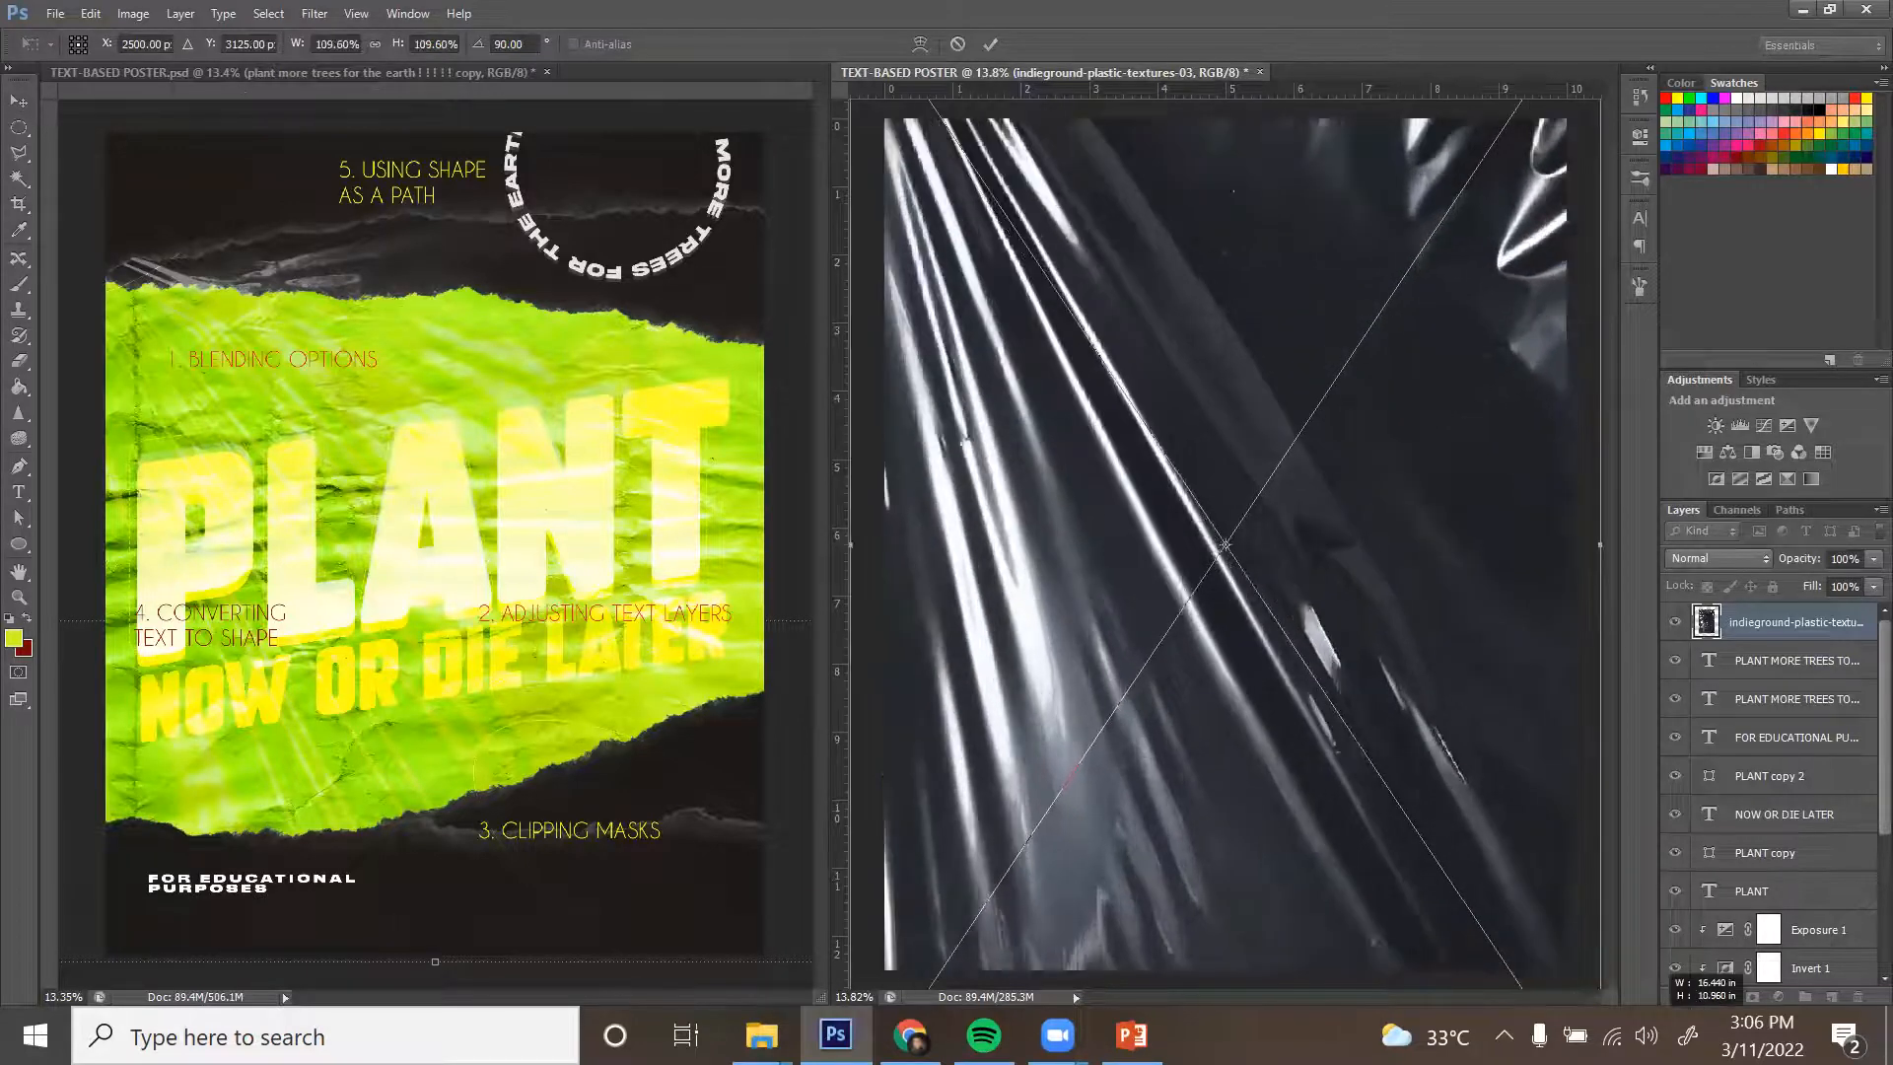
{"action": "key", "text": "Return"}
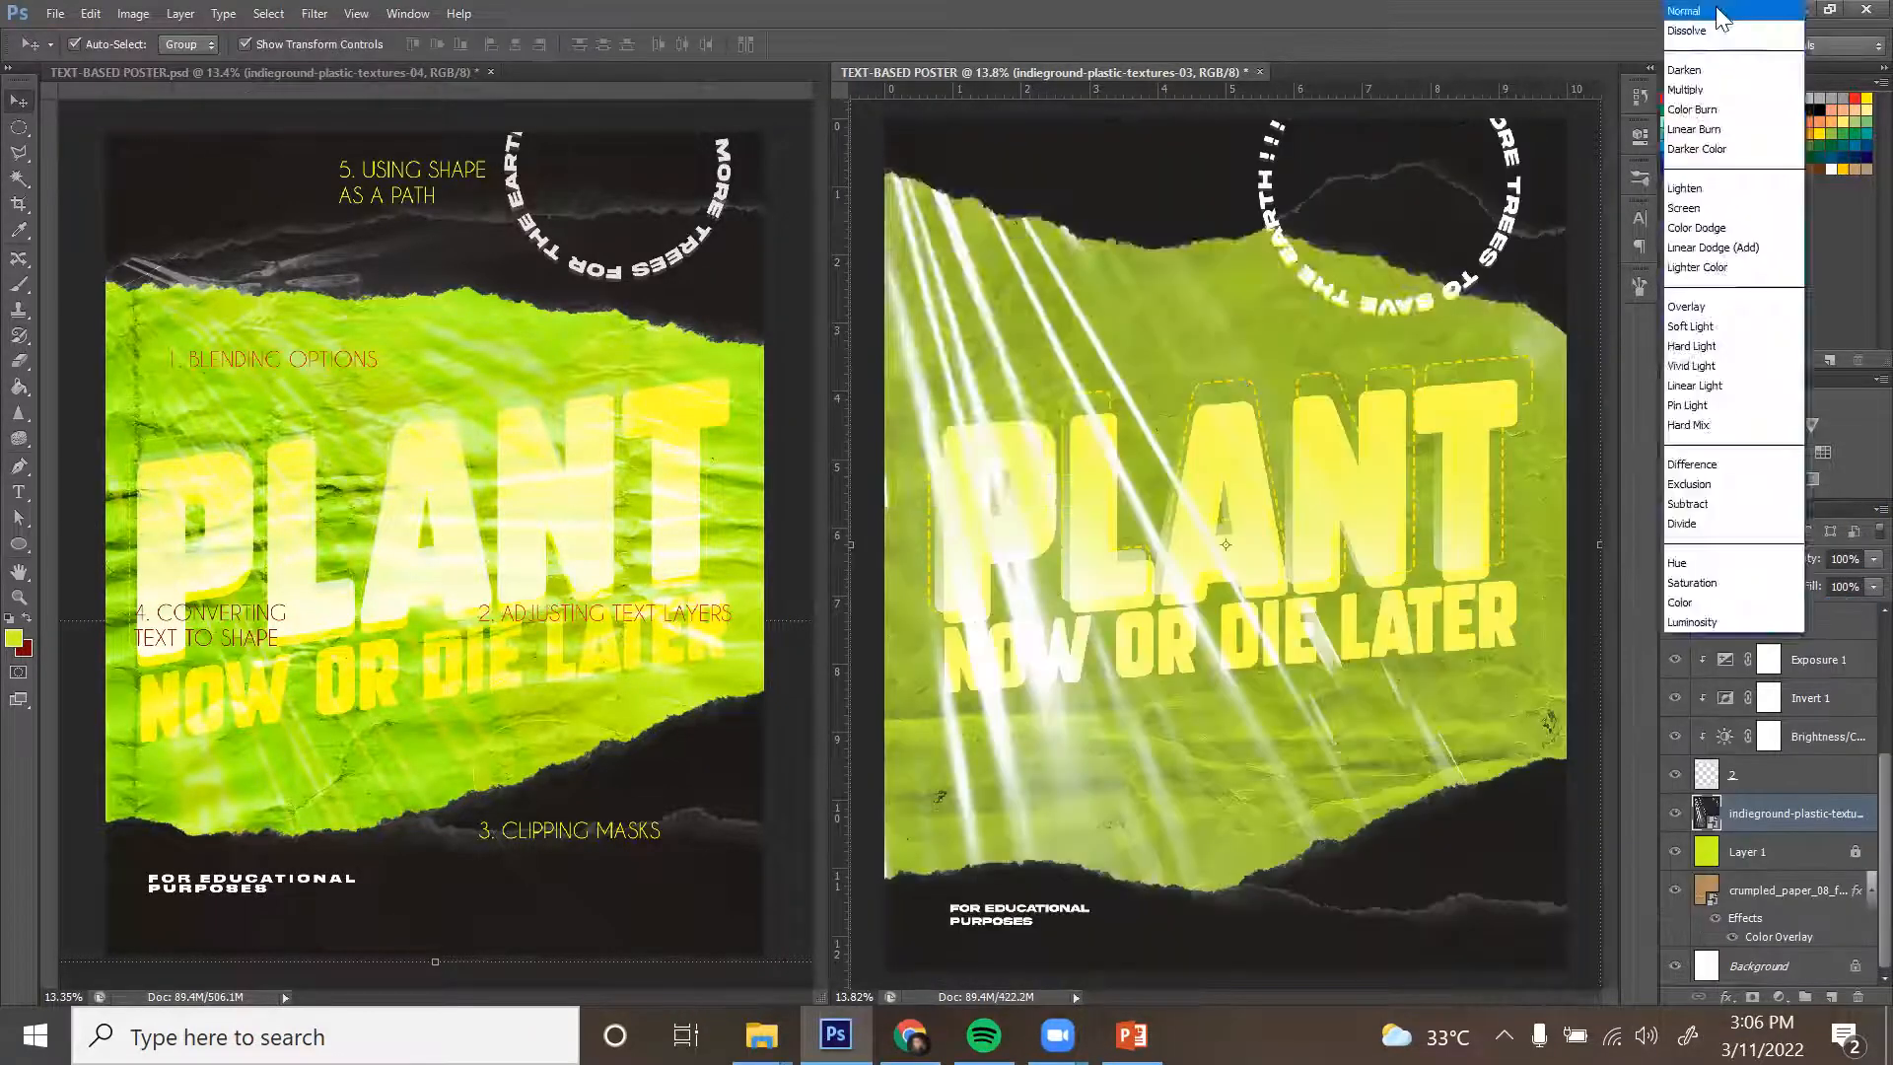
Set the plastic texture layer's blend mode to Color Dodge.
{"action": "left_click", "coordinate": [1721, 18]}
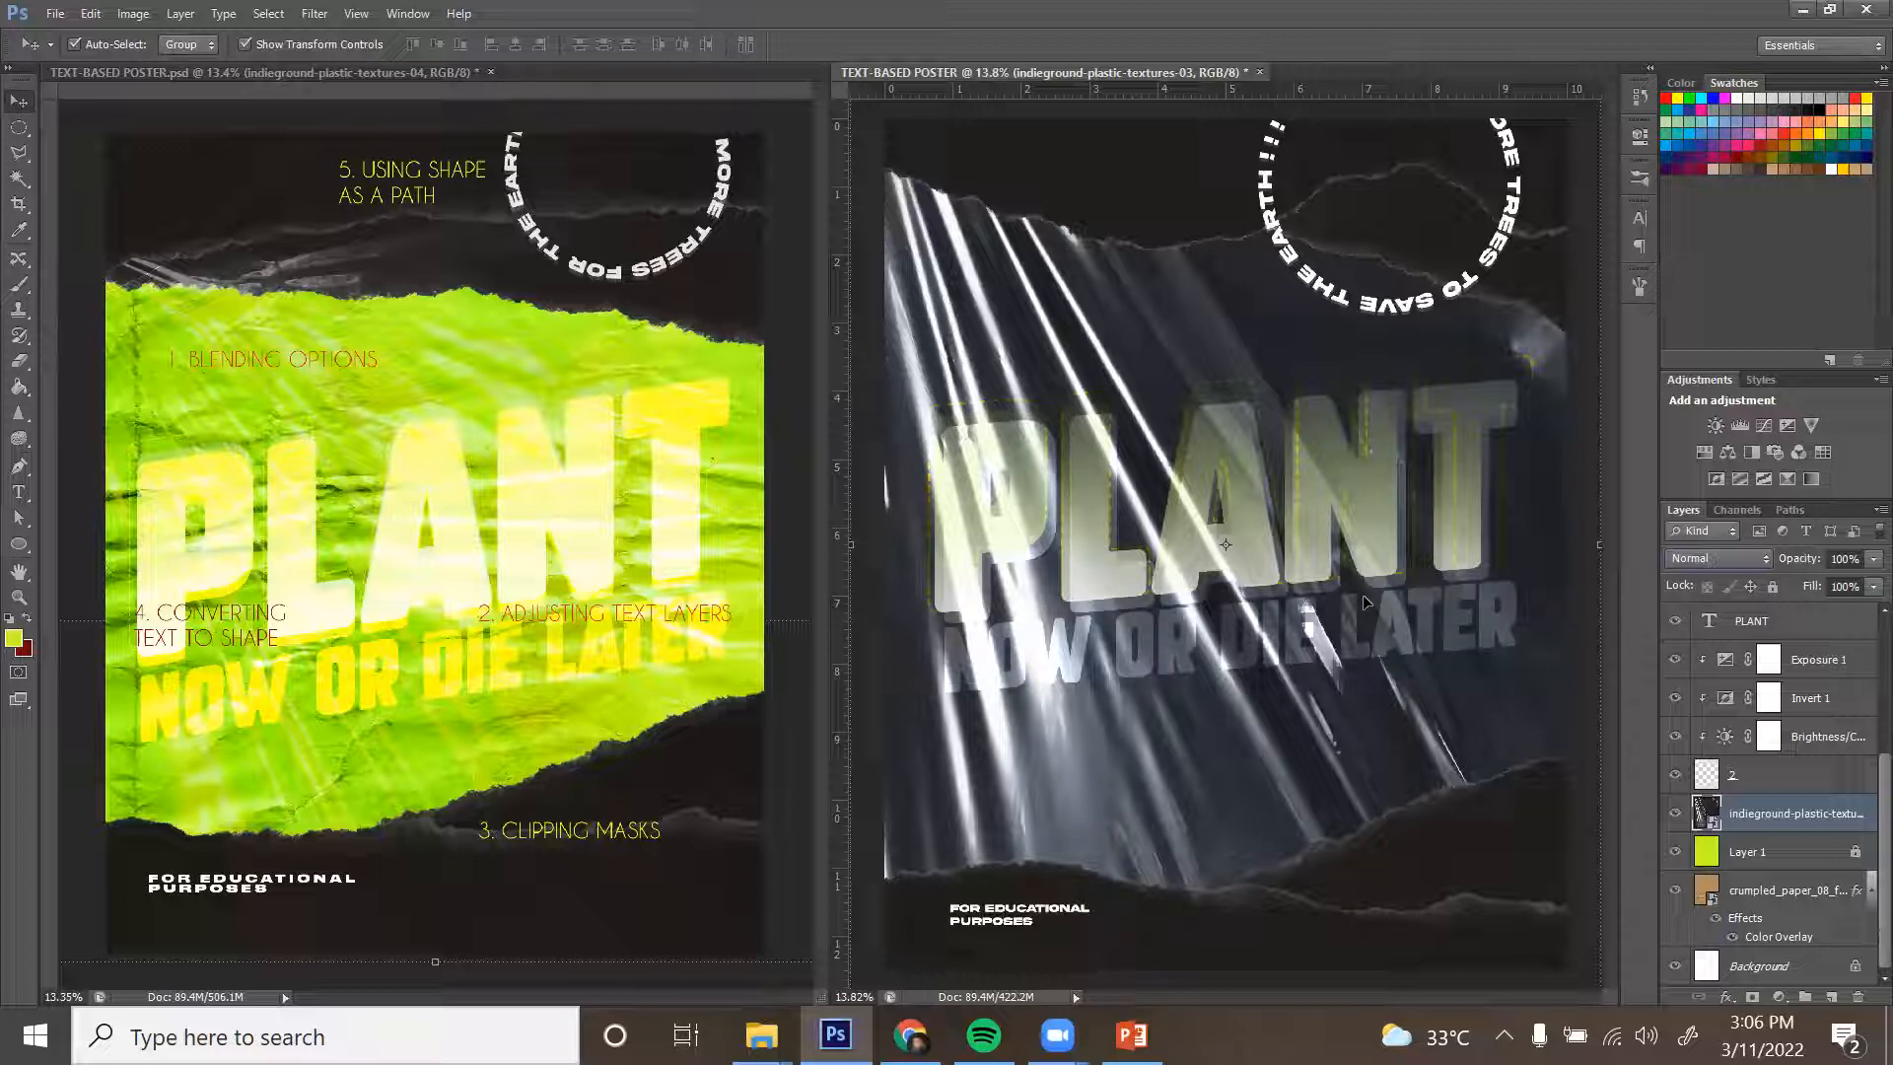
{"action": "left_click", "coordinate": [1714, 562]}
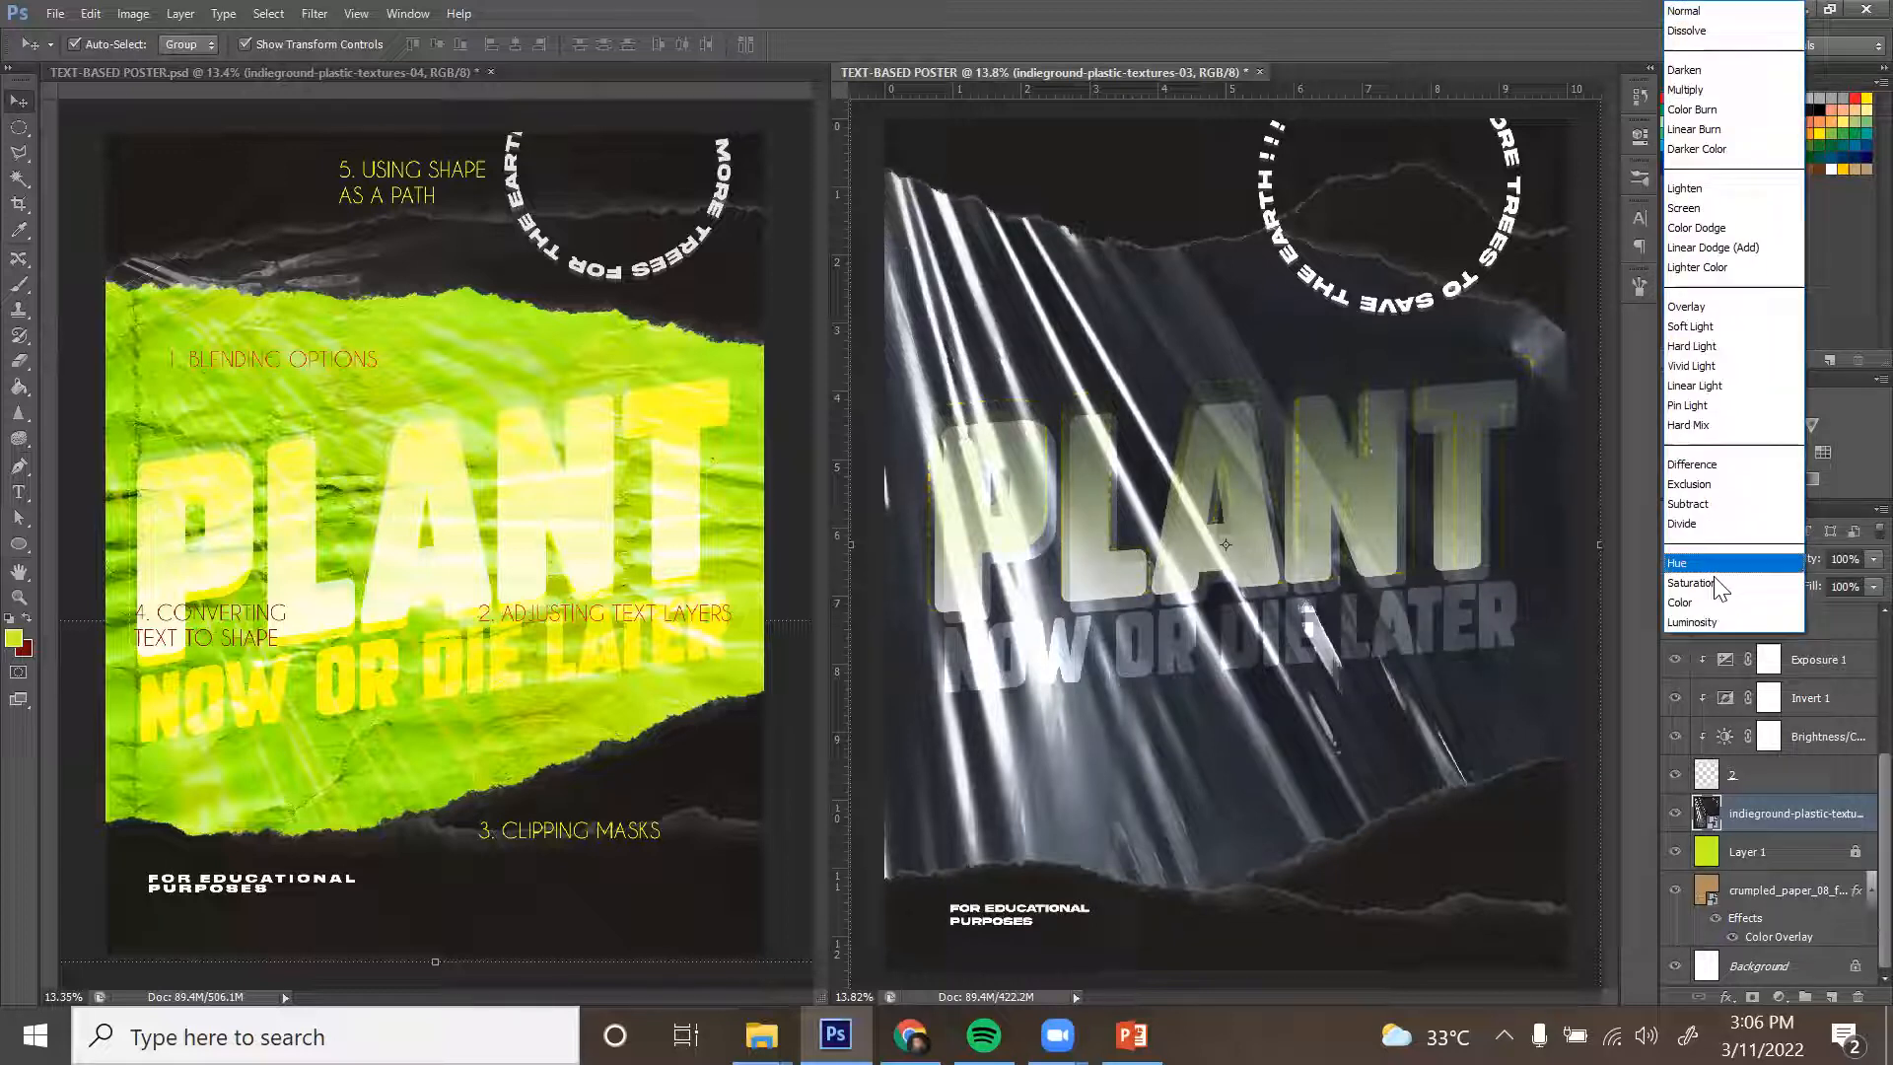
{"action": "left_click", "coordinate": [1721, 229]}
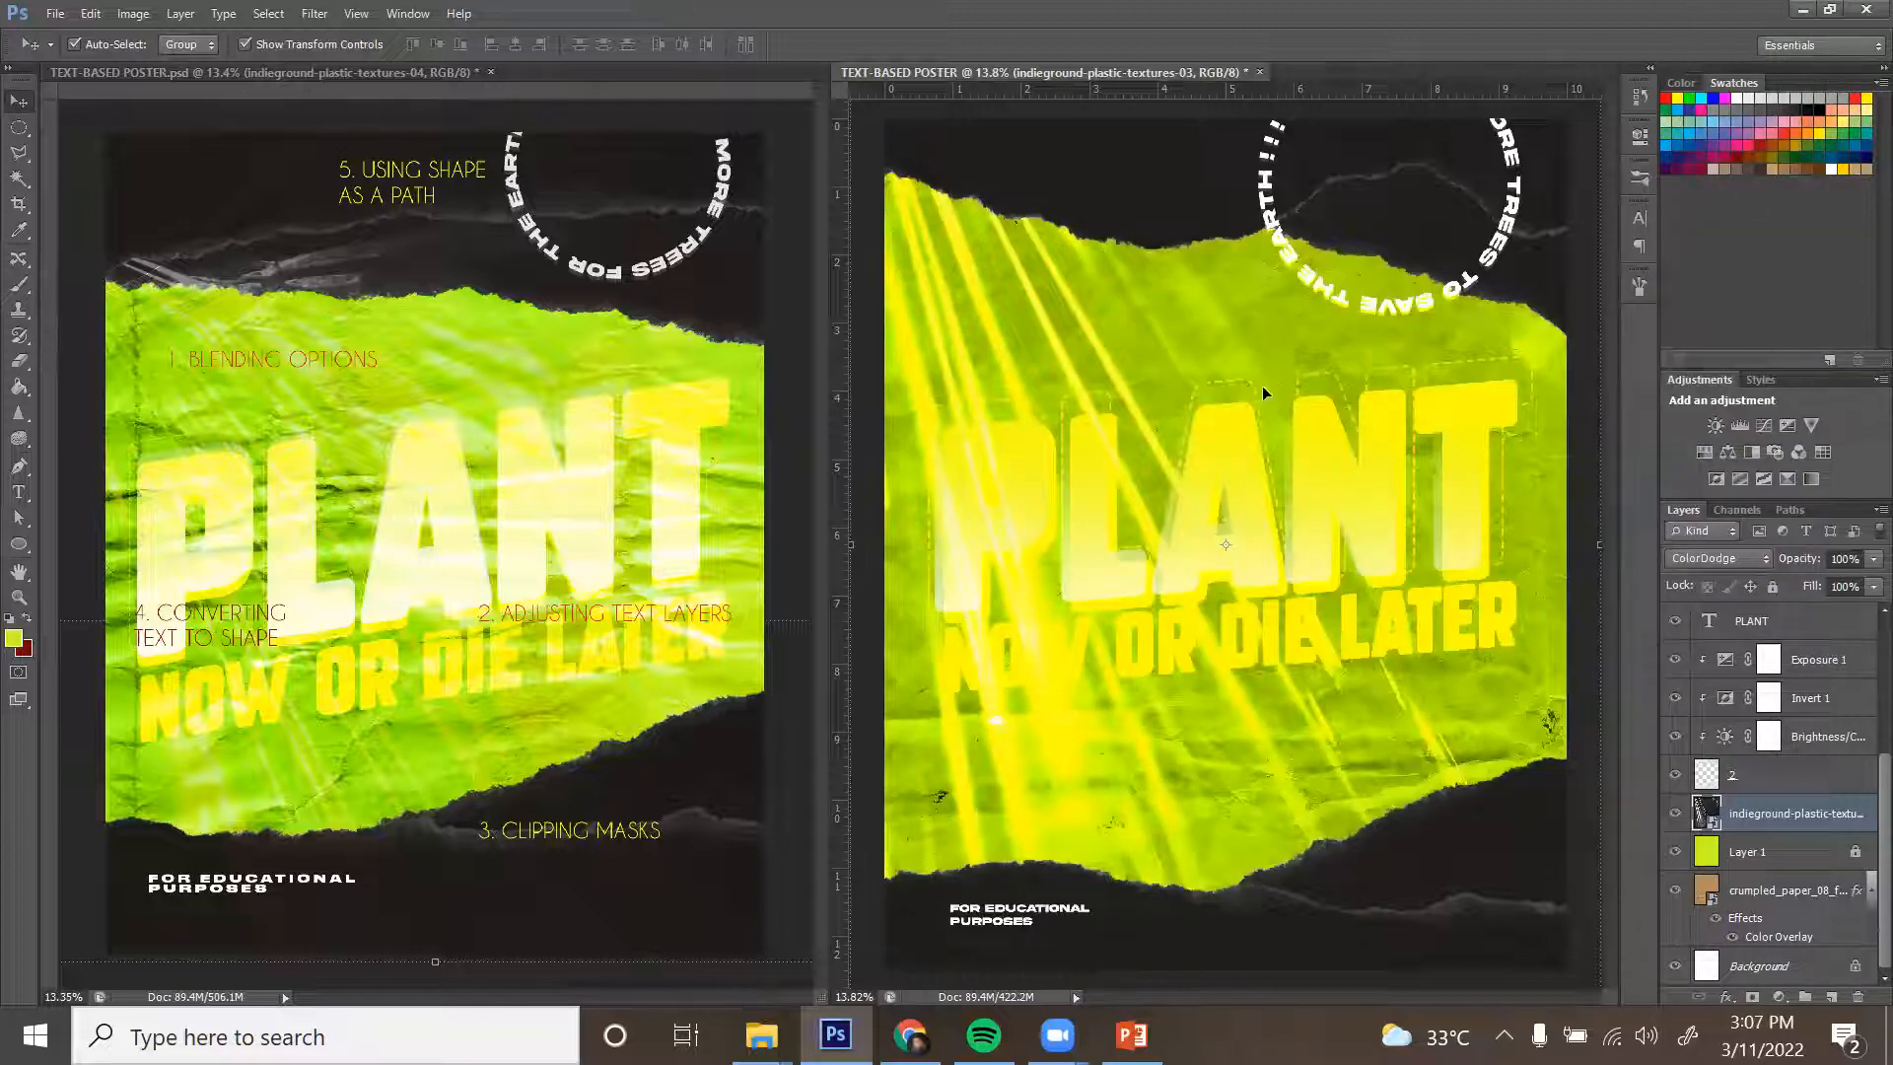
Rotate the plastic texture to landscape orientation, then enlarge and reposition it so it covers the whole poster.
{"action": "key", "text": "ctrl+minus"}
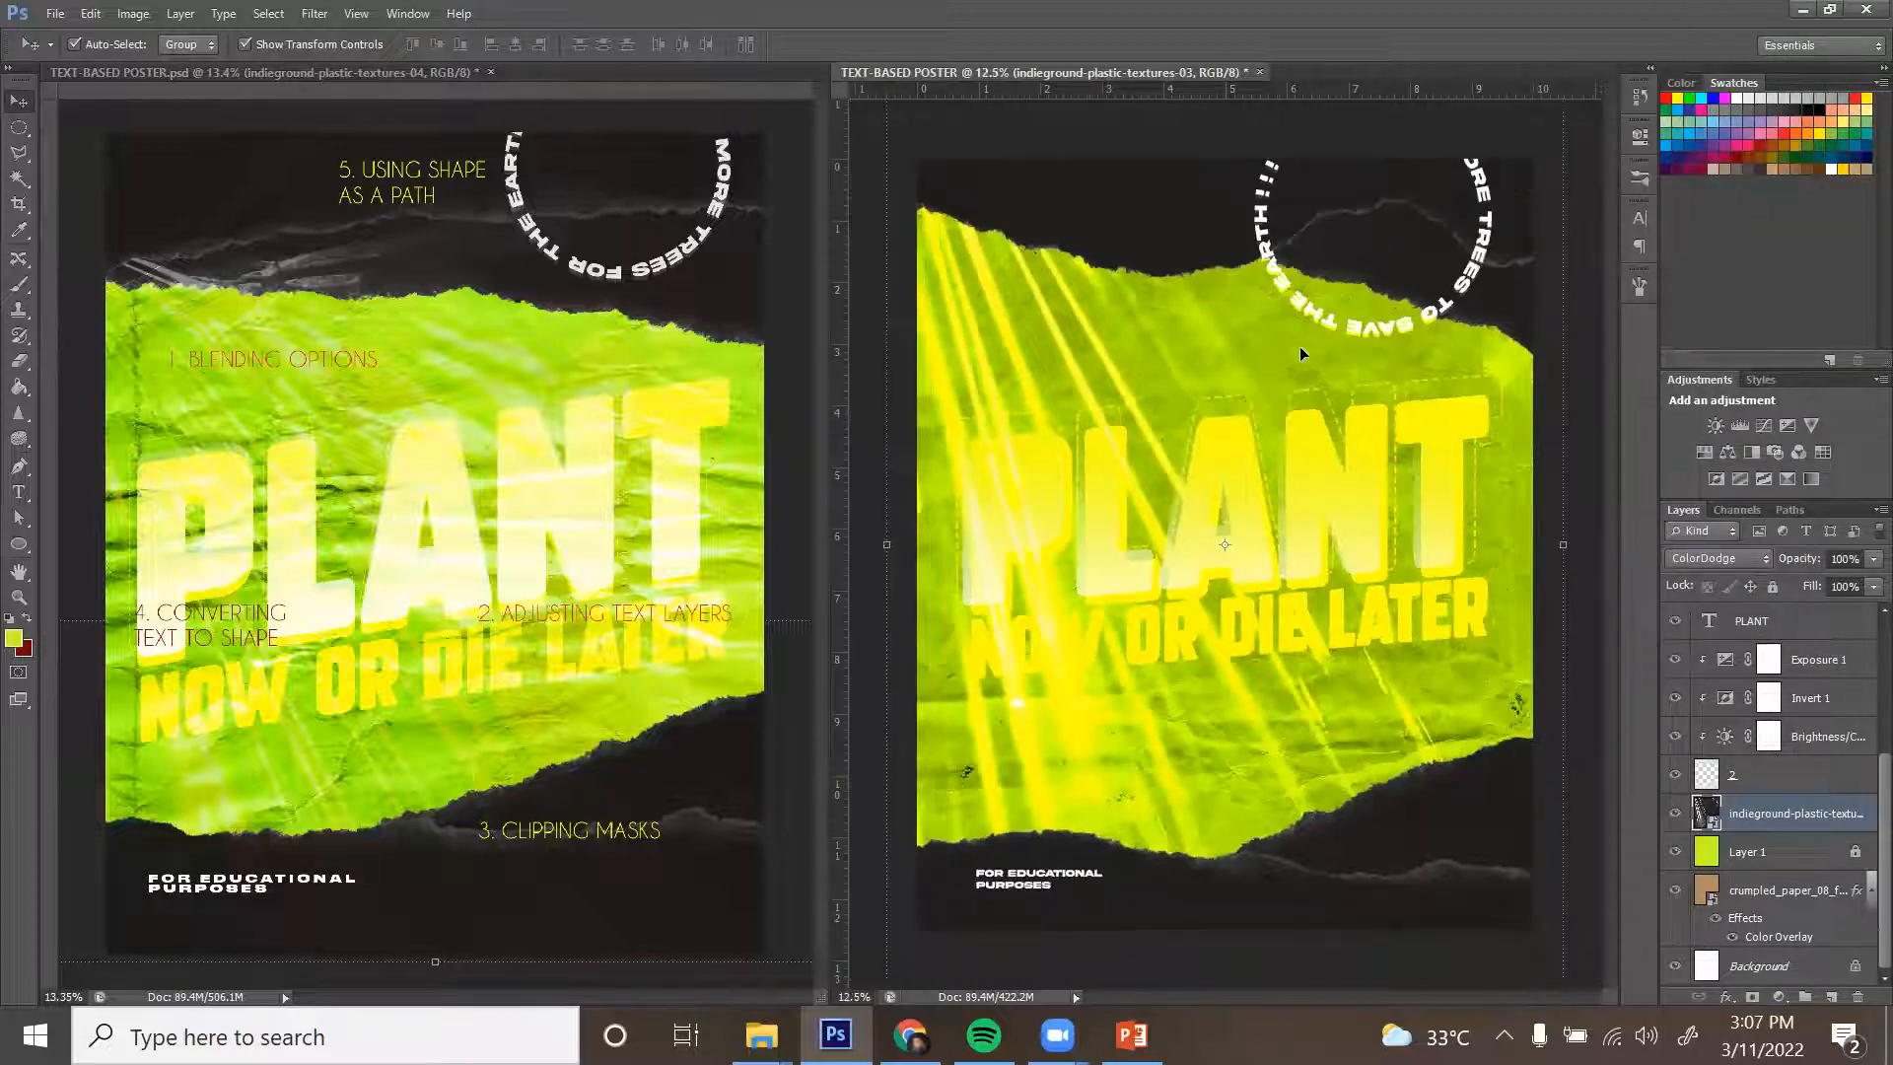
{"action": "key", "text": "ctrl+minus"}
{"action": "left_click_drag", "start_coordinate": [1550, 483], "coordinate": [1064, 819]}
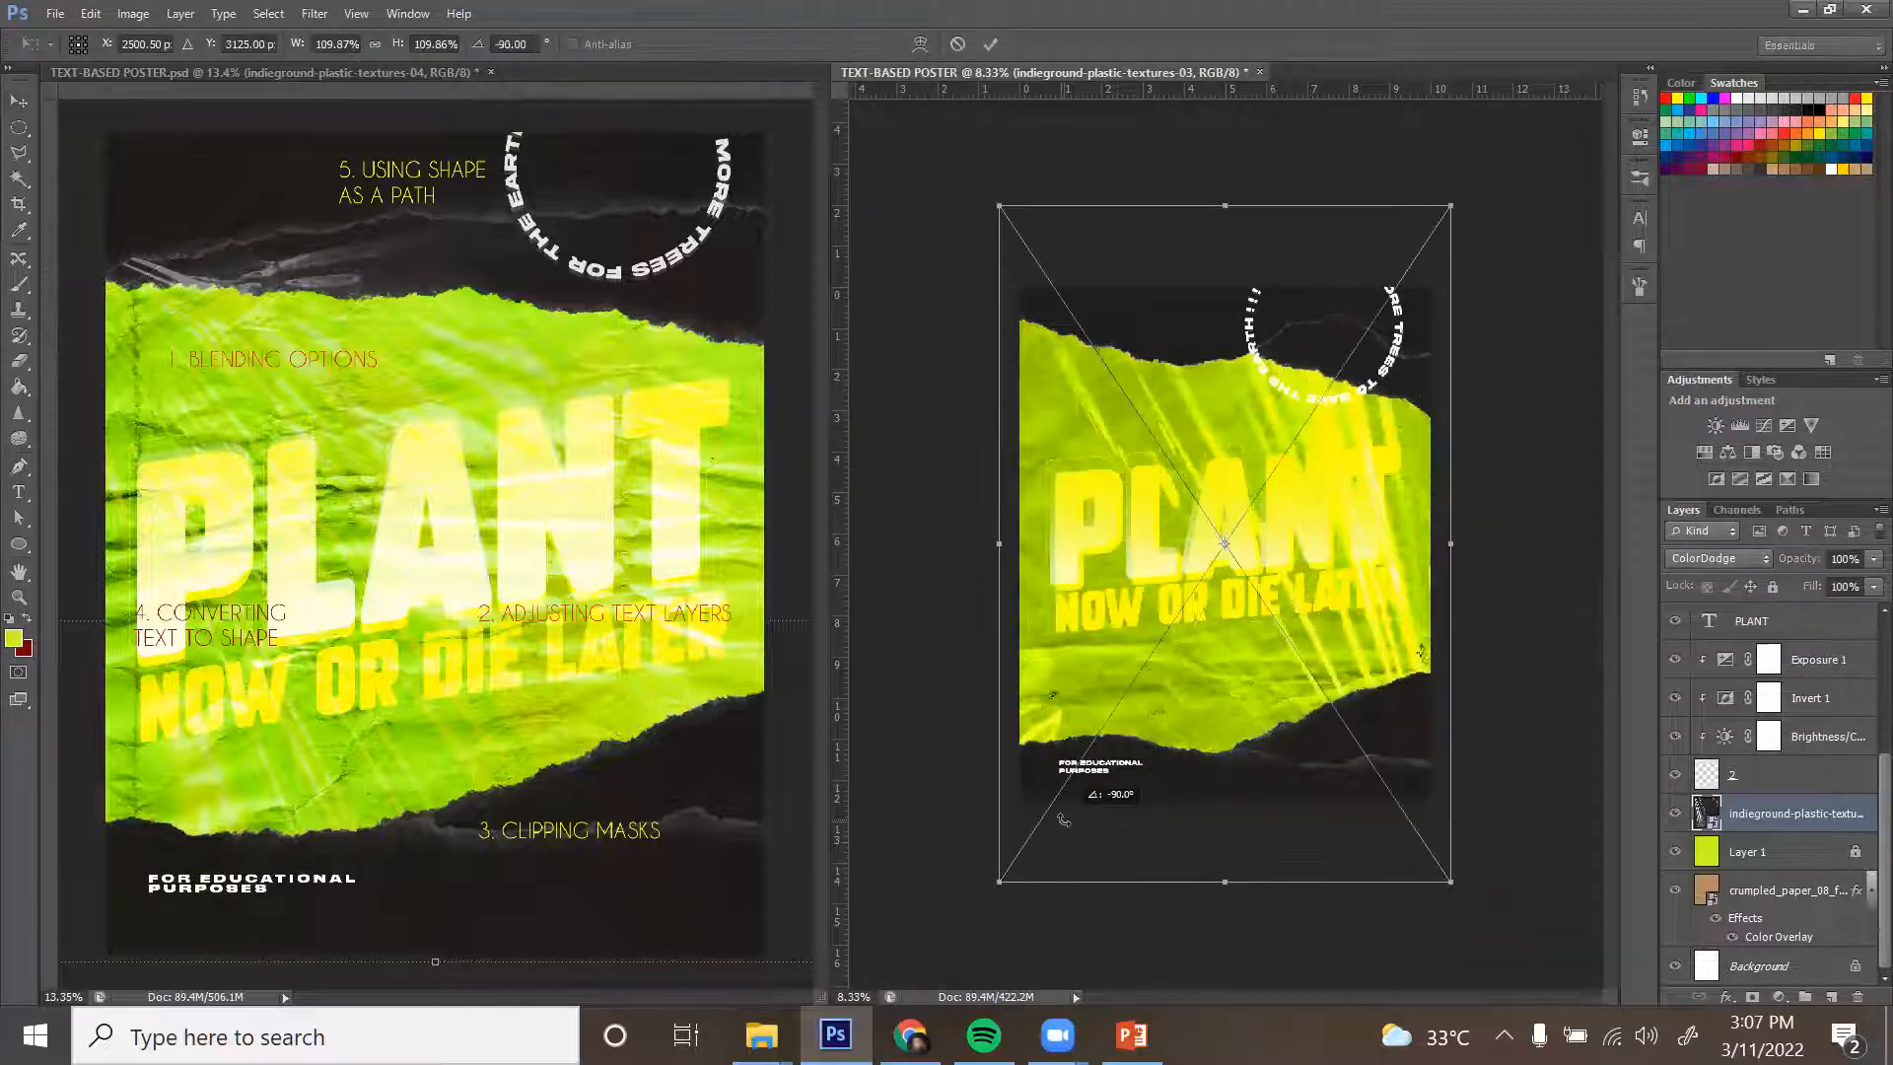
{"action": "left_click_drag", "start_coordinate": [1473, 166], "coordinate": [892, 308]}
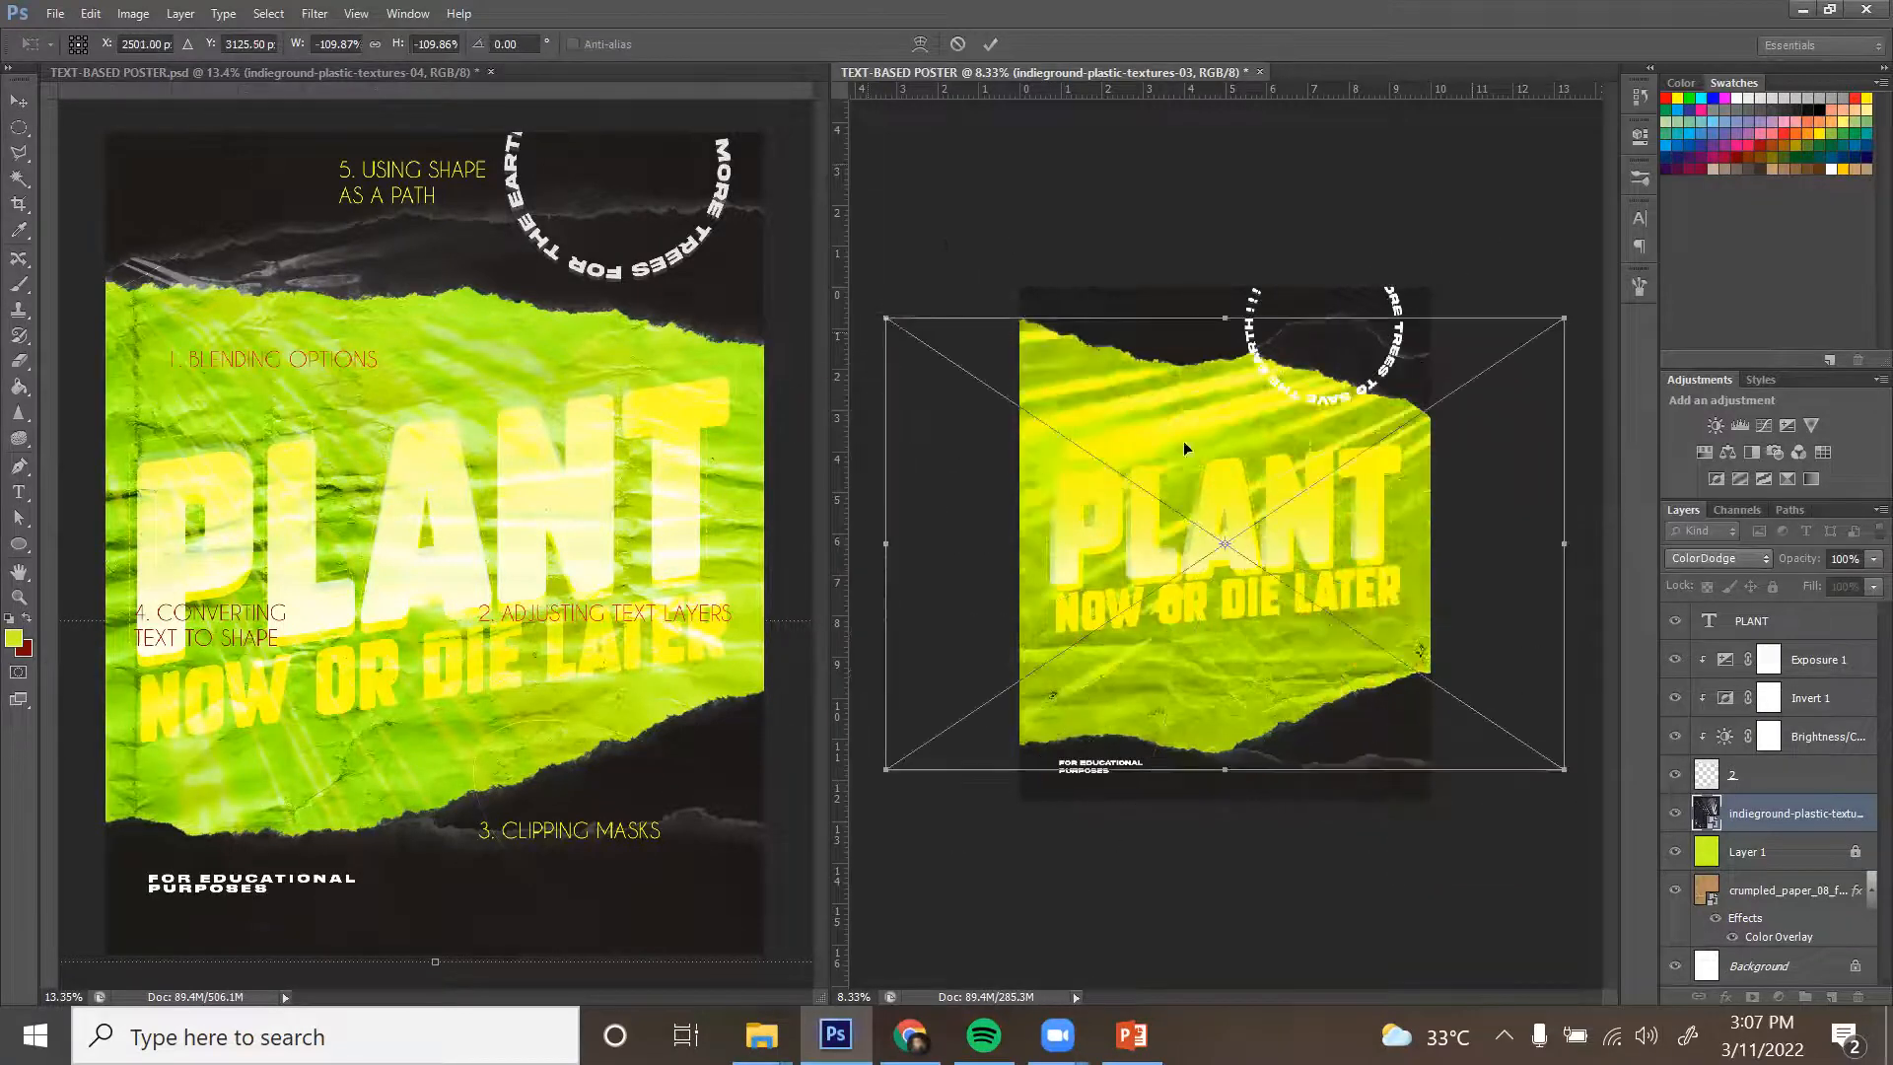
{"action": "left_click_drag", "start_coordinate": [1134, 263], "coordinate": [1240, 682]}
{"action": "left_click_drag", "start_coordinate": [1495, 848], "coordinate": [1560, 926]}
{"action": "key", "text": "Return"}
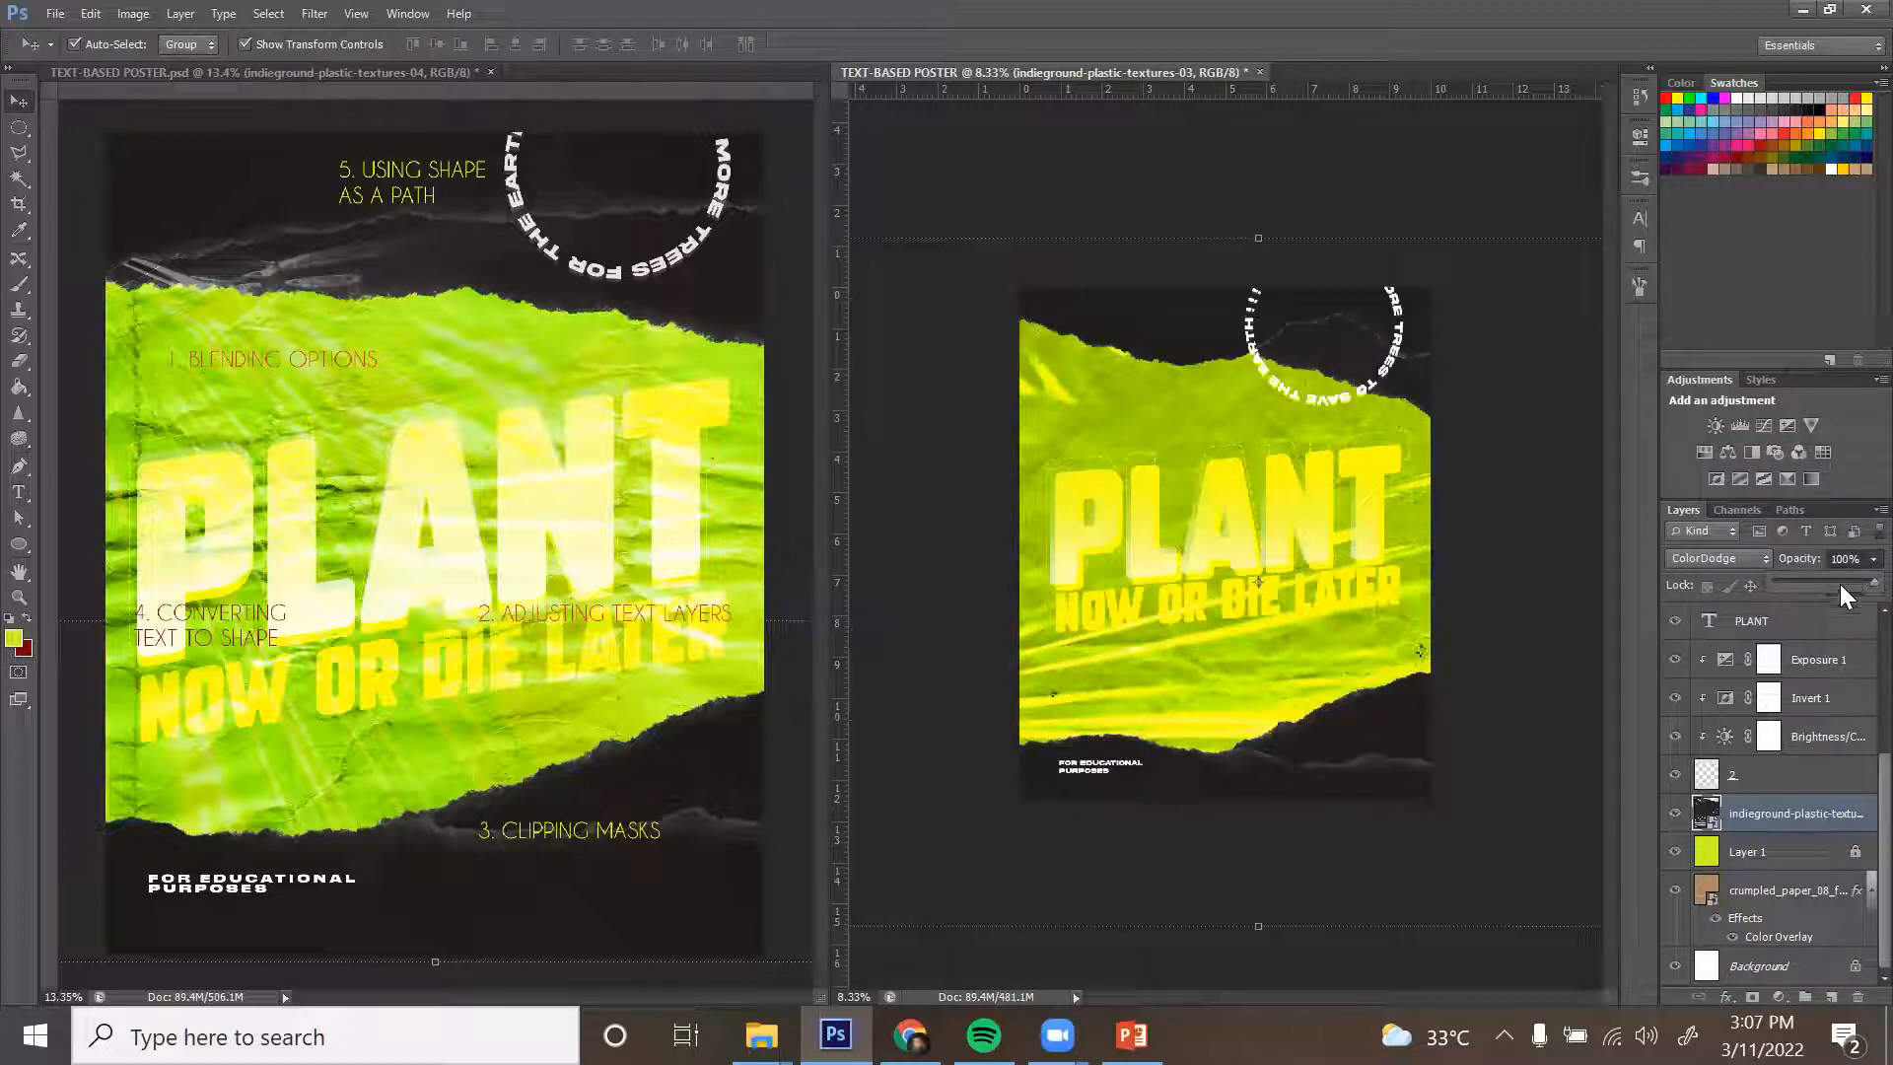
Lower the plastic texture layer's opacity to 70%.
{"action": "left_click_drag", "start_coordinate": [1836, 580], "coordinate": [1844, 571]}
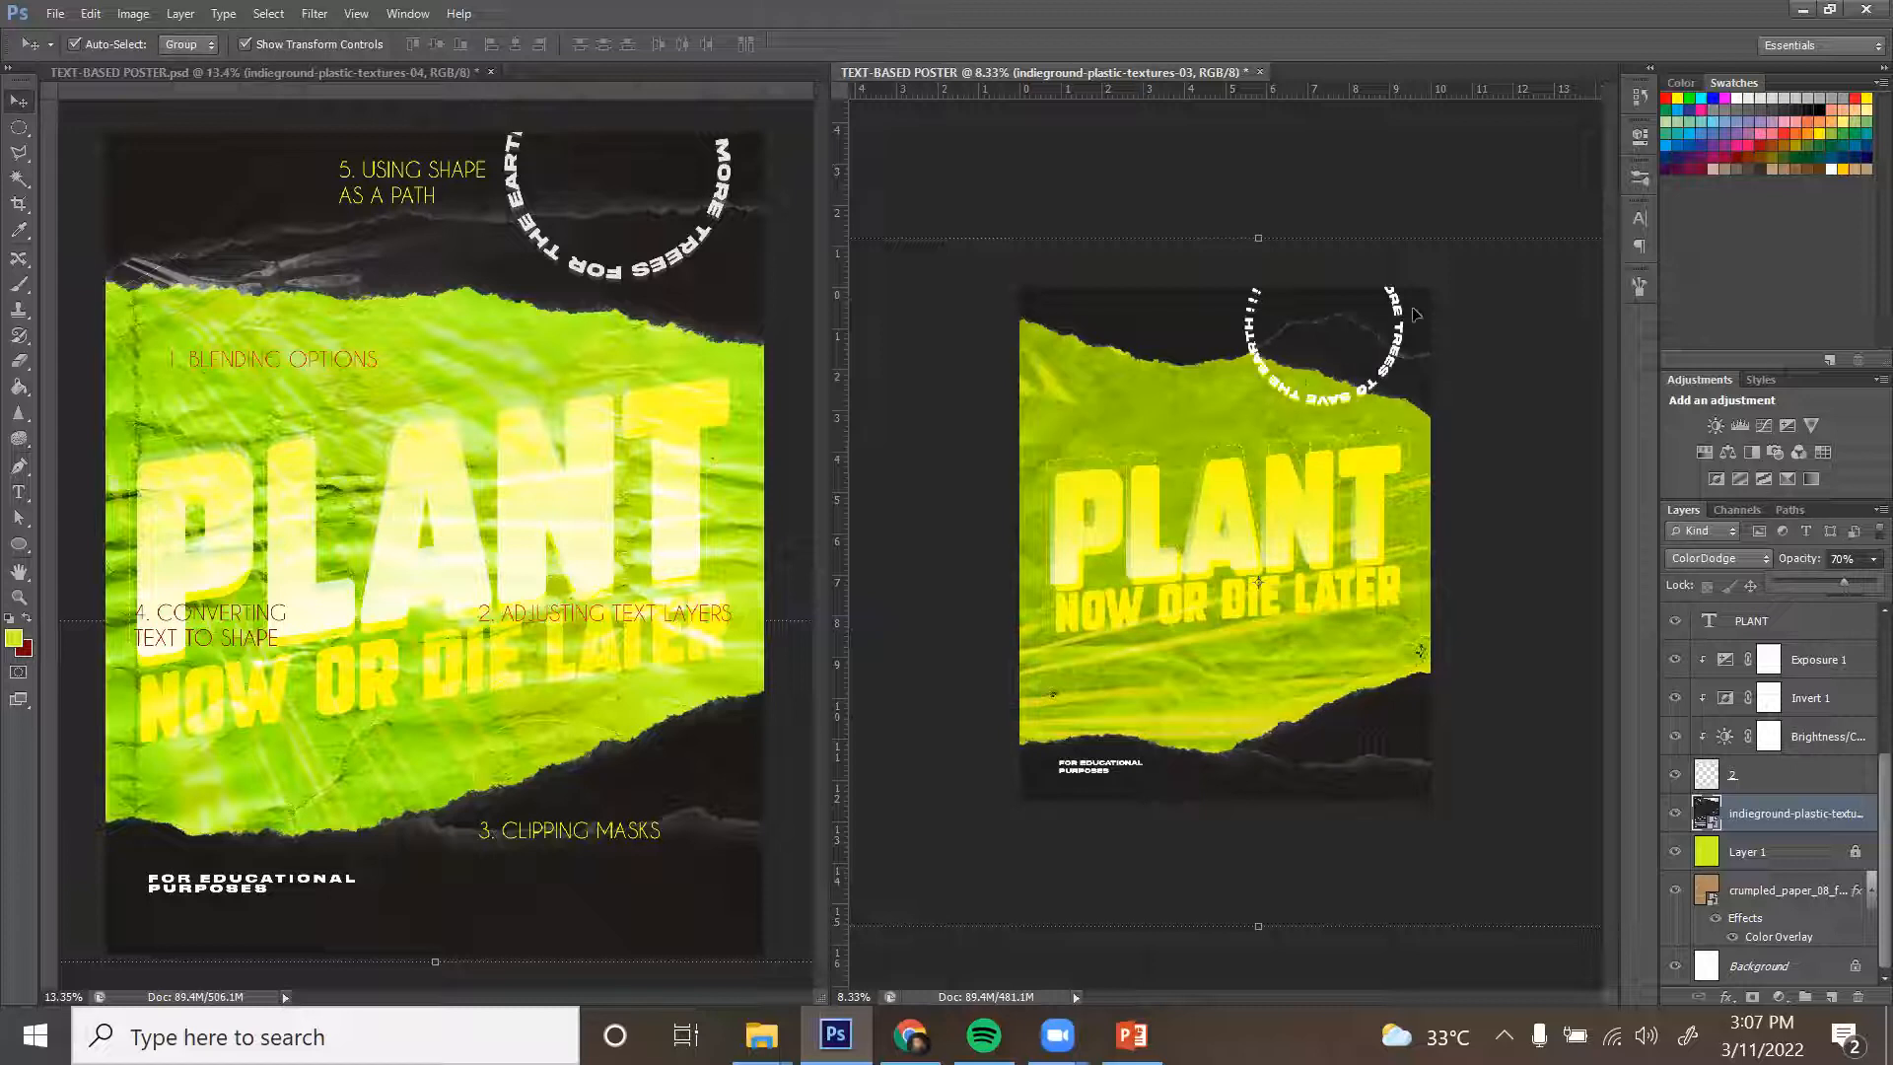
{"action": "left_click", "coordinate": [1162, 180]}
{"action": "key", "text": "ctrl+0"}
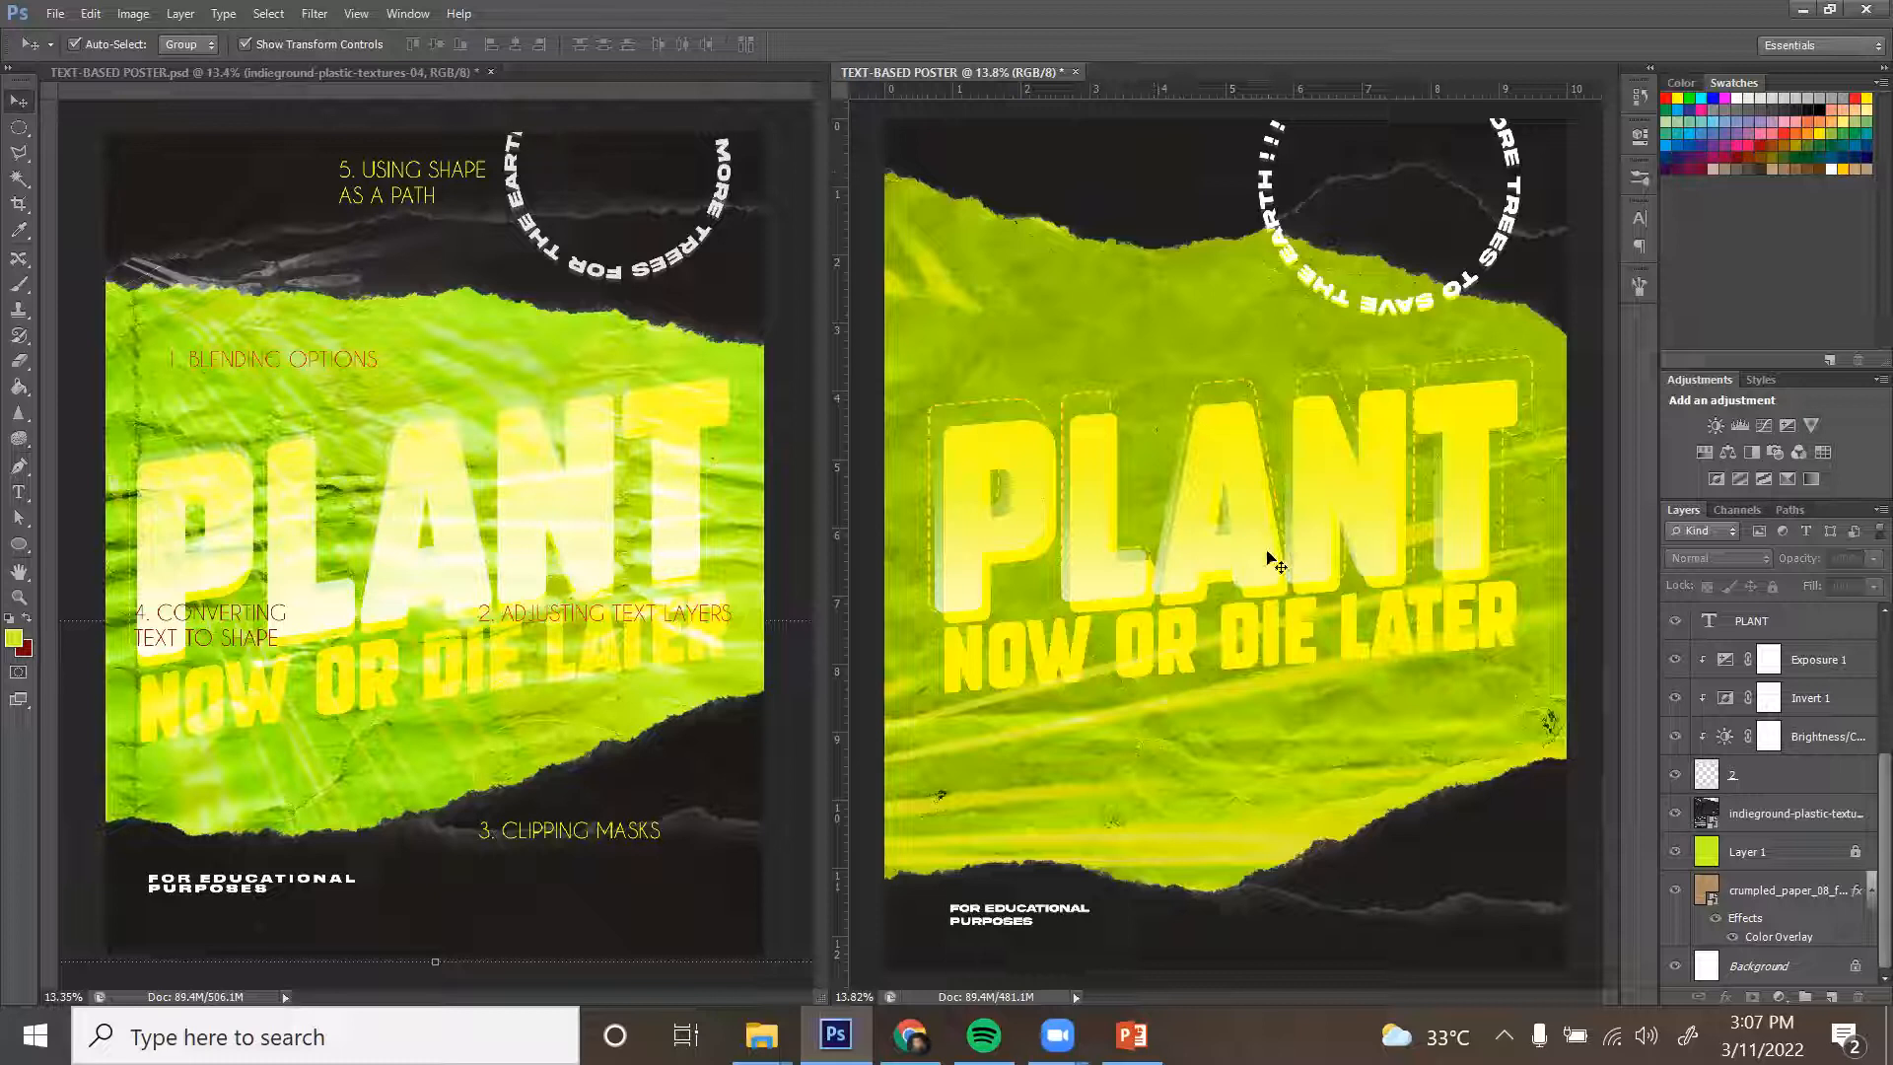
Raise the plastic texture layer above the ripped paper and its adjustment layers, trying positions among the PLANT text layers.
{"action": "left_click", "coordinate": [1779, 820]}
{"action": "key", "text": "ctrl+bracketright"}
{"action": "key", "text": "ctrl+bracketright"}
{"action": "key", "text": "ctrl+bracketright"}
{"action": "key", "text": "ctrl+bracketright"}
{"action": "key", "text": "ctrl+bracketright"}
{"action": "key", "text": "ctrl+bracketright"}
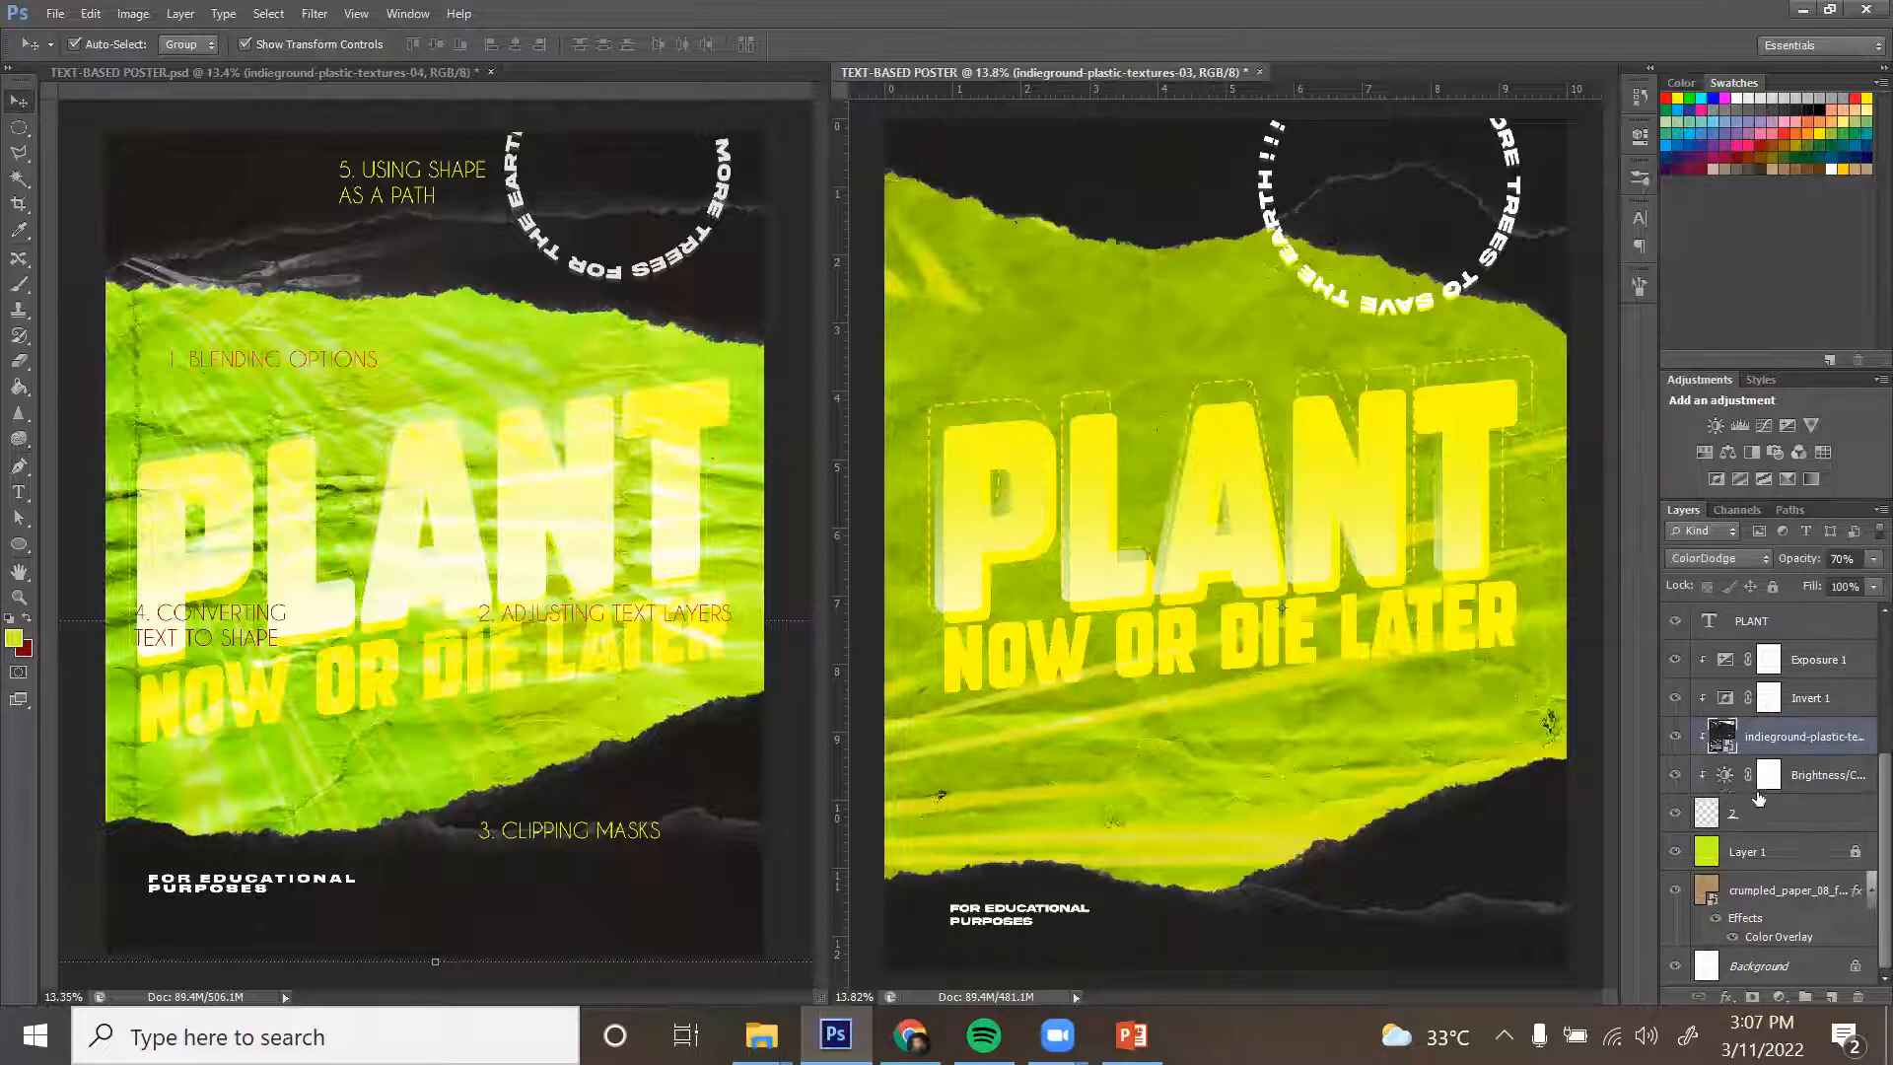
{"action": "key", "text": "ctrl+bracketright"}
{"action": "key", "text": "ctrl+bracketleft"}
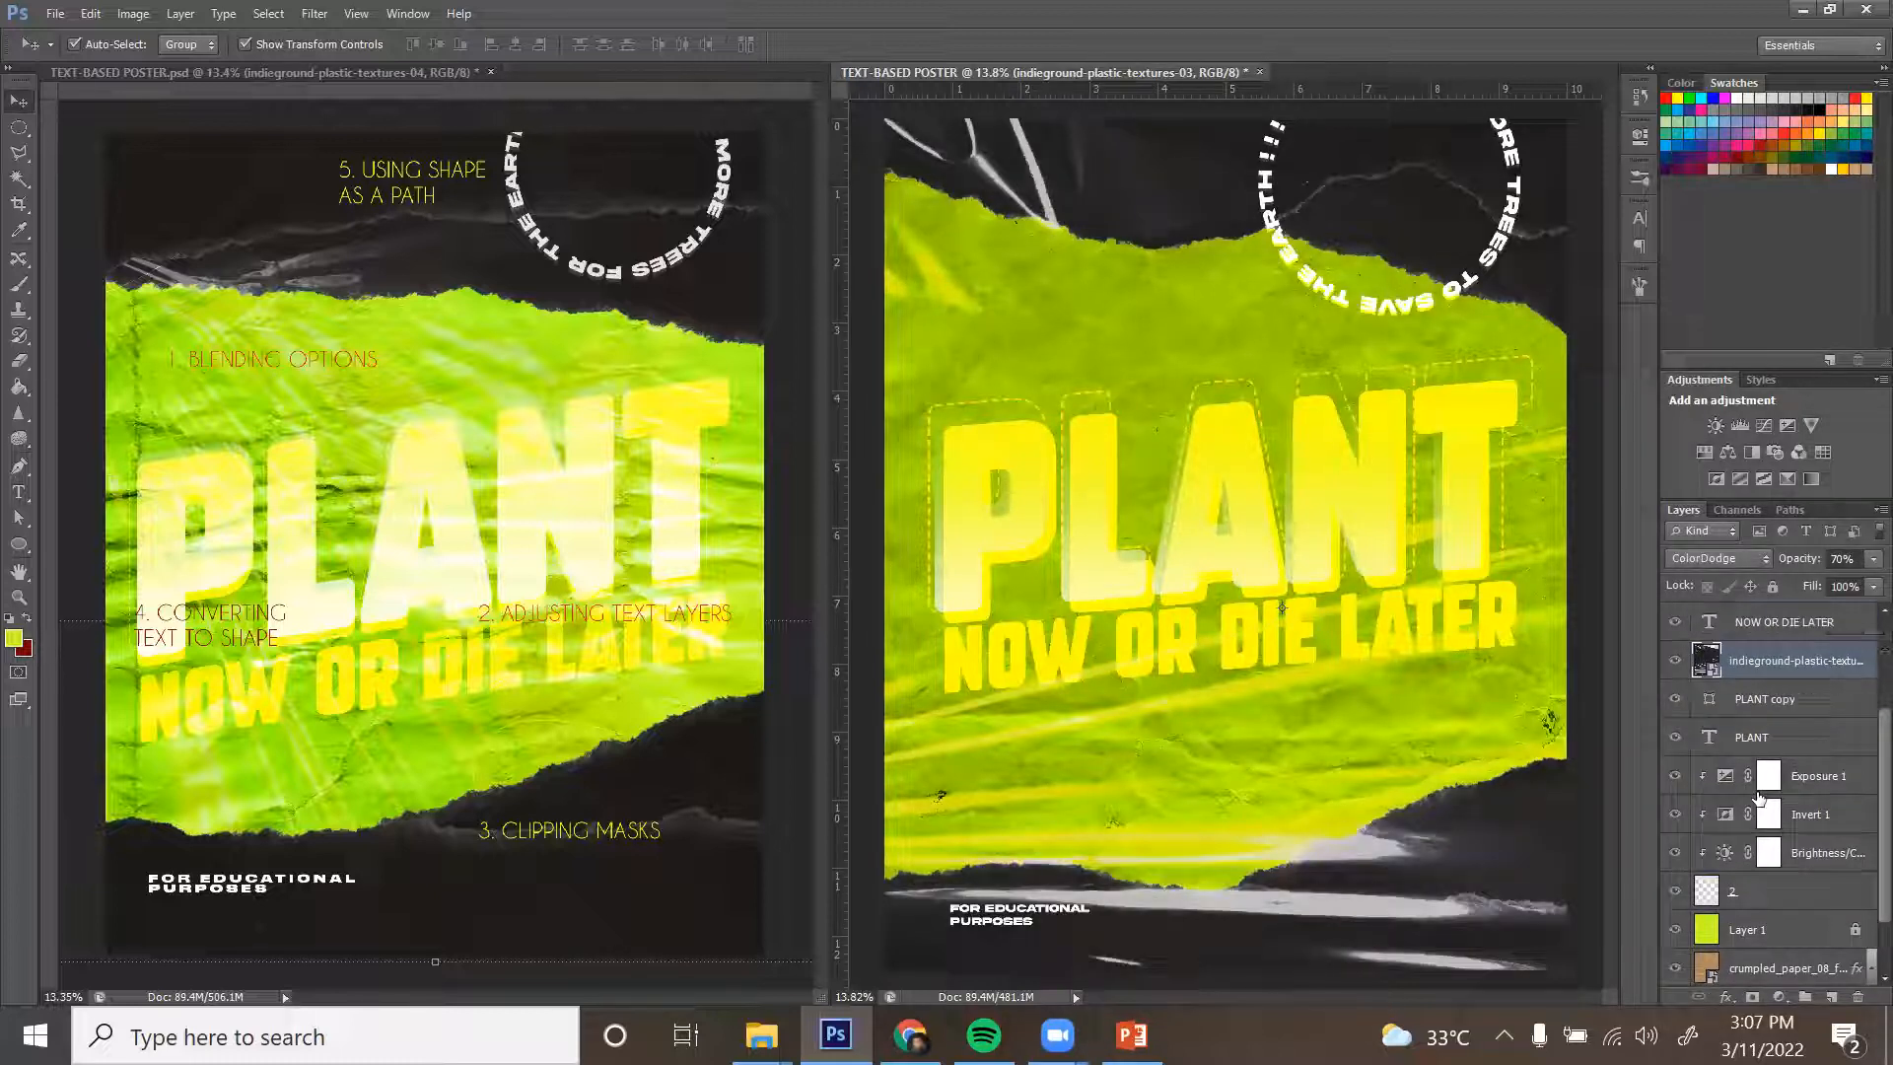
{"action": "key", "text": "ctrl+bracketleft"}
{"action": "key", "text": "ctrl+bracketleft"}
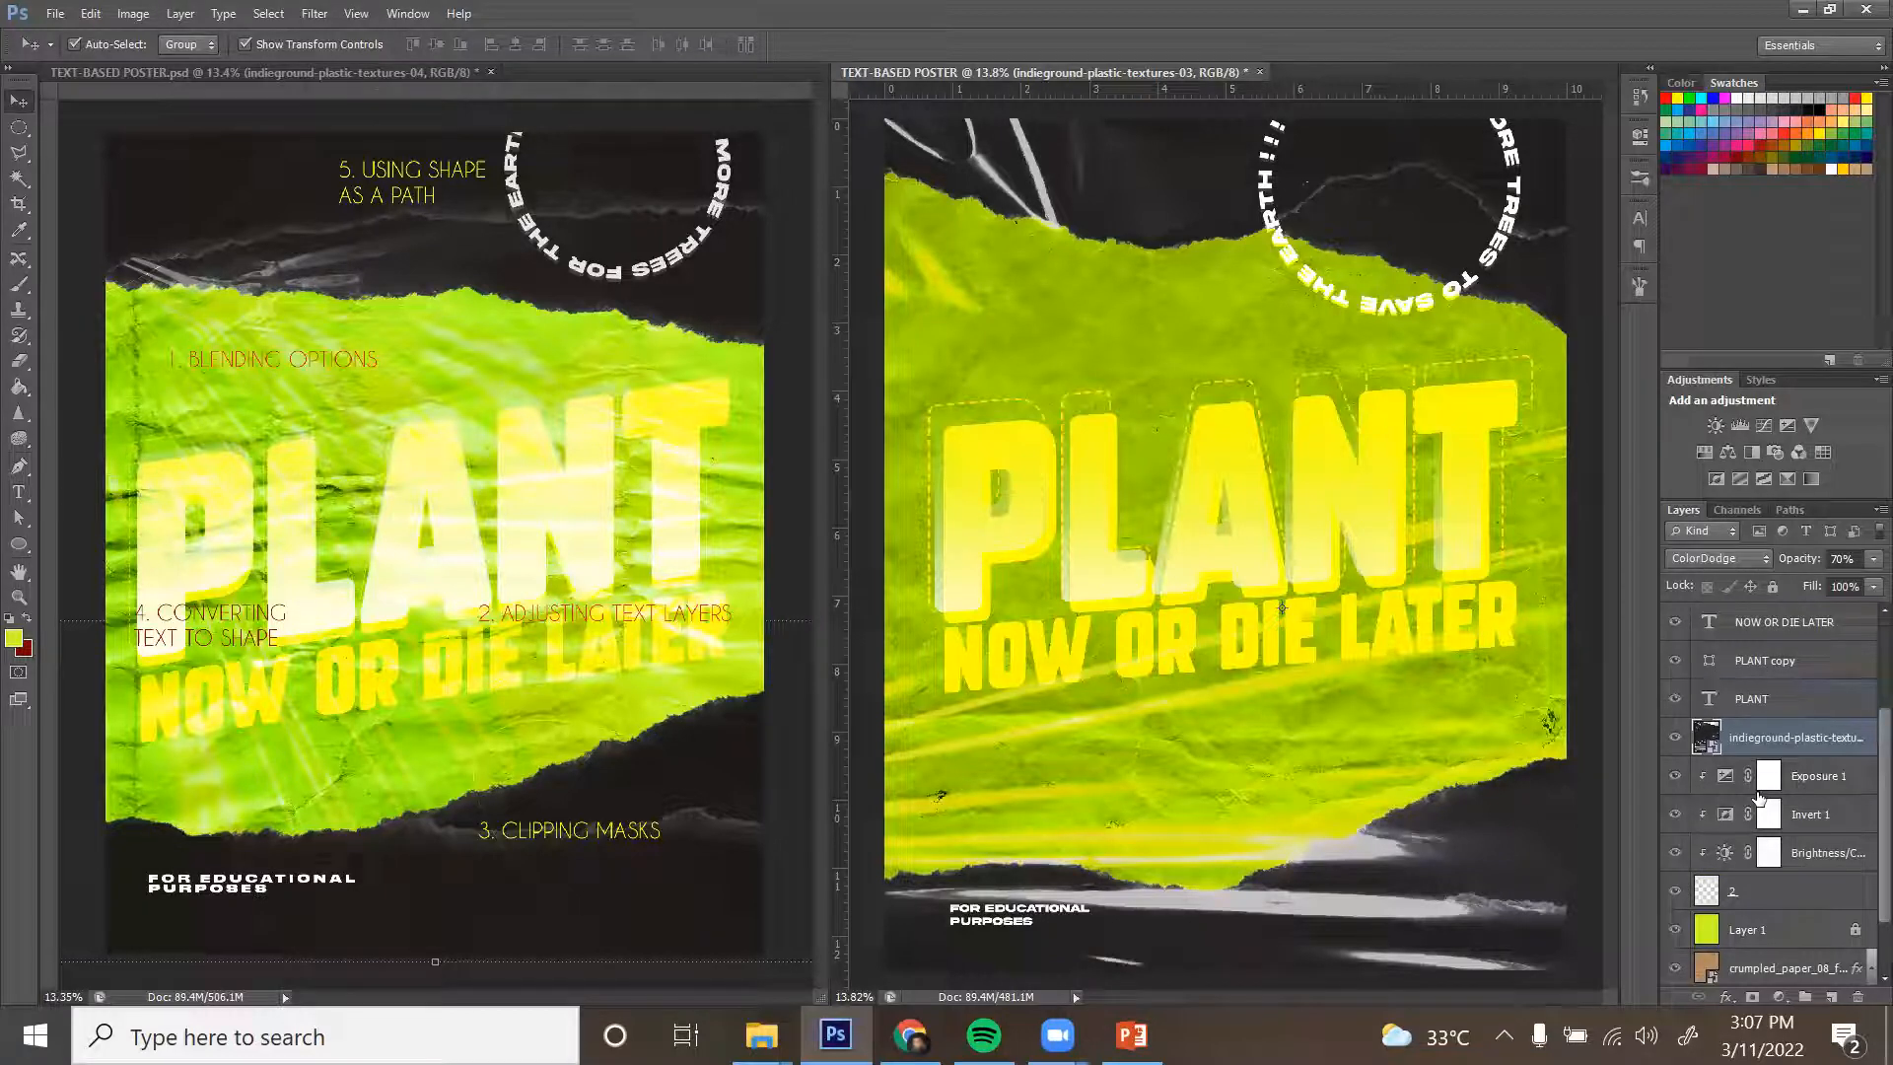
{"action": "key", "text": "ctrl+bracketright"}
{"action": "key", "text": "ctrl+bracketright"}
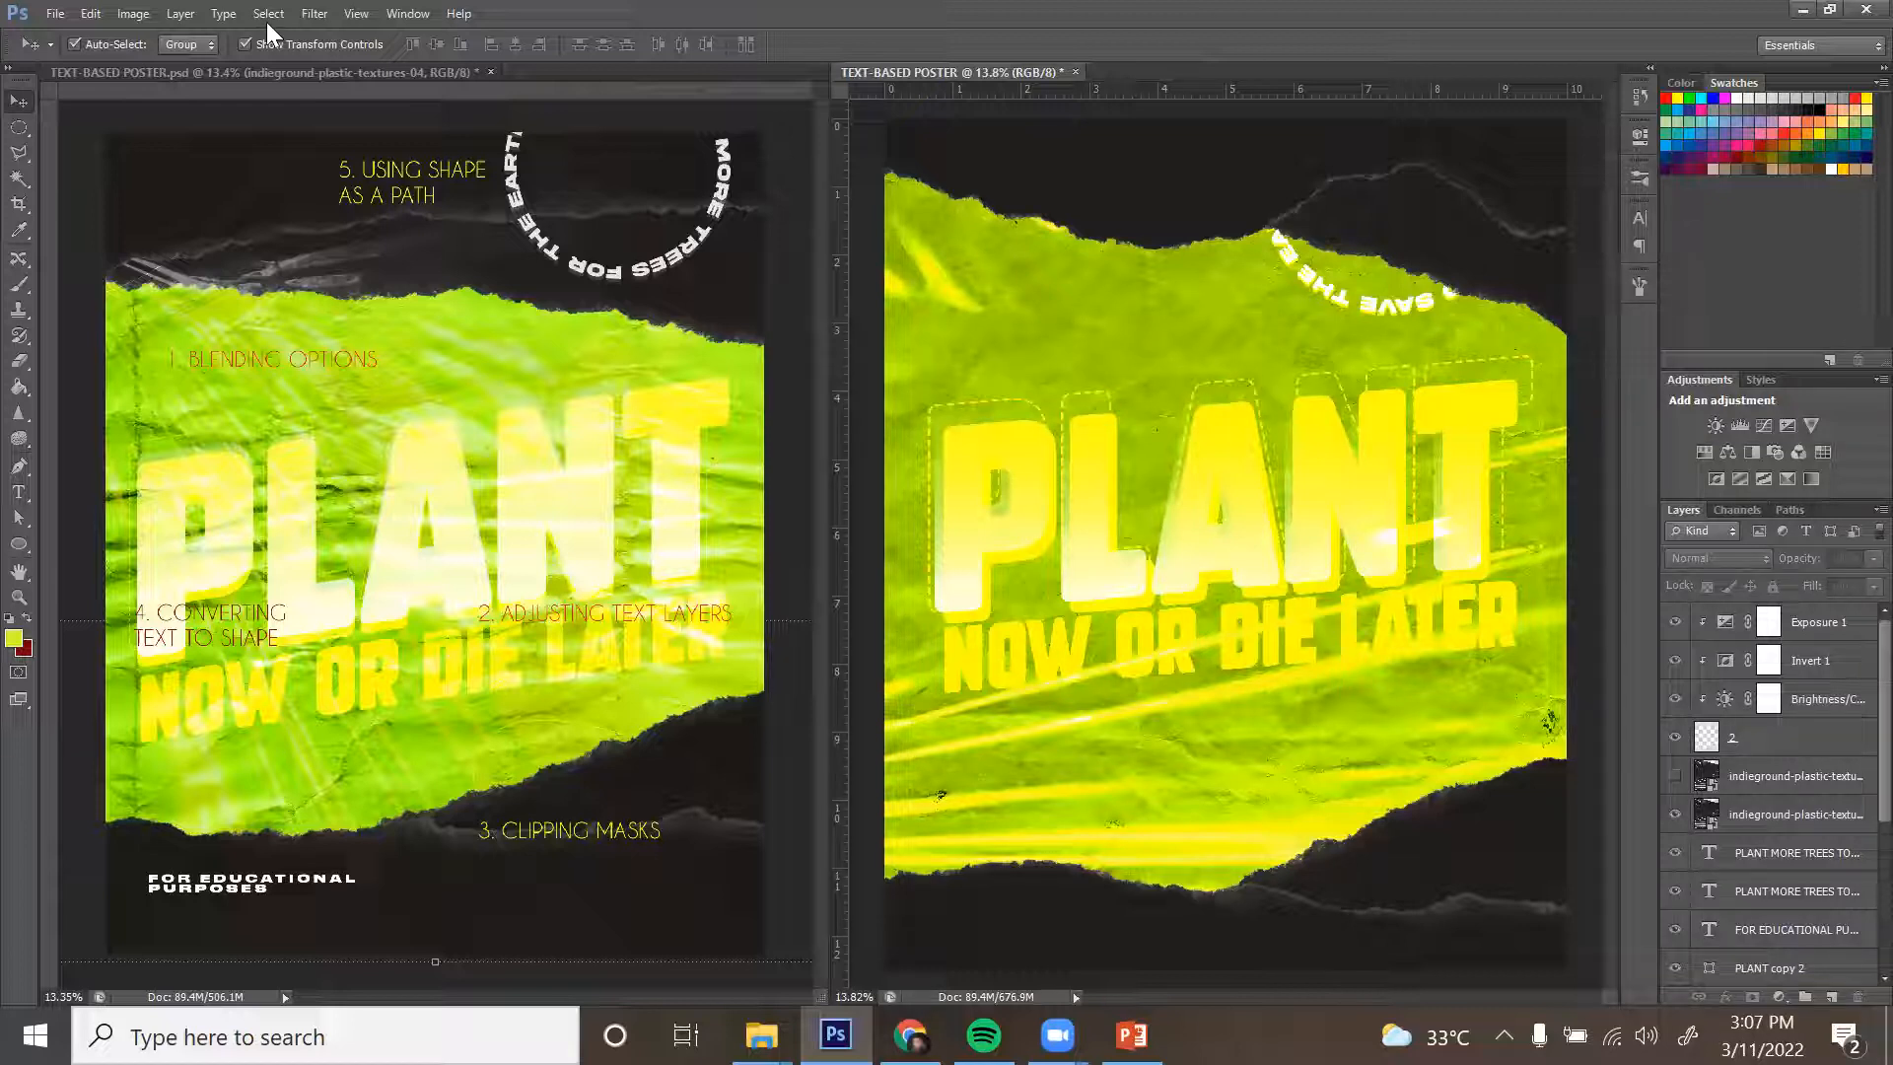
Consolidate the two side-by-side poster documents into tabs.
{"action": "left_click", "coordinate": [407, 14]}
{"action": "mouse_move", "coordinate": [440, 42]}
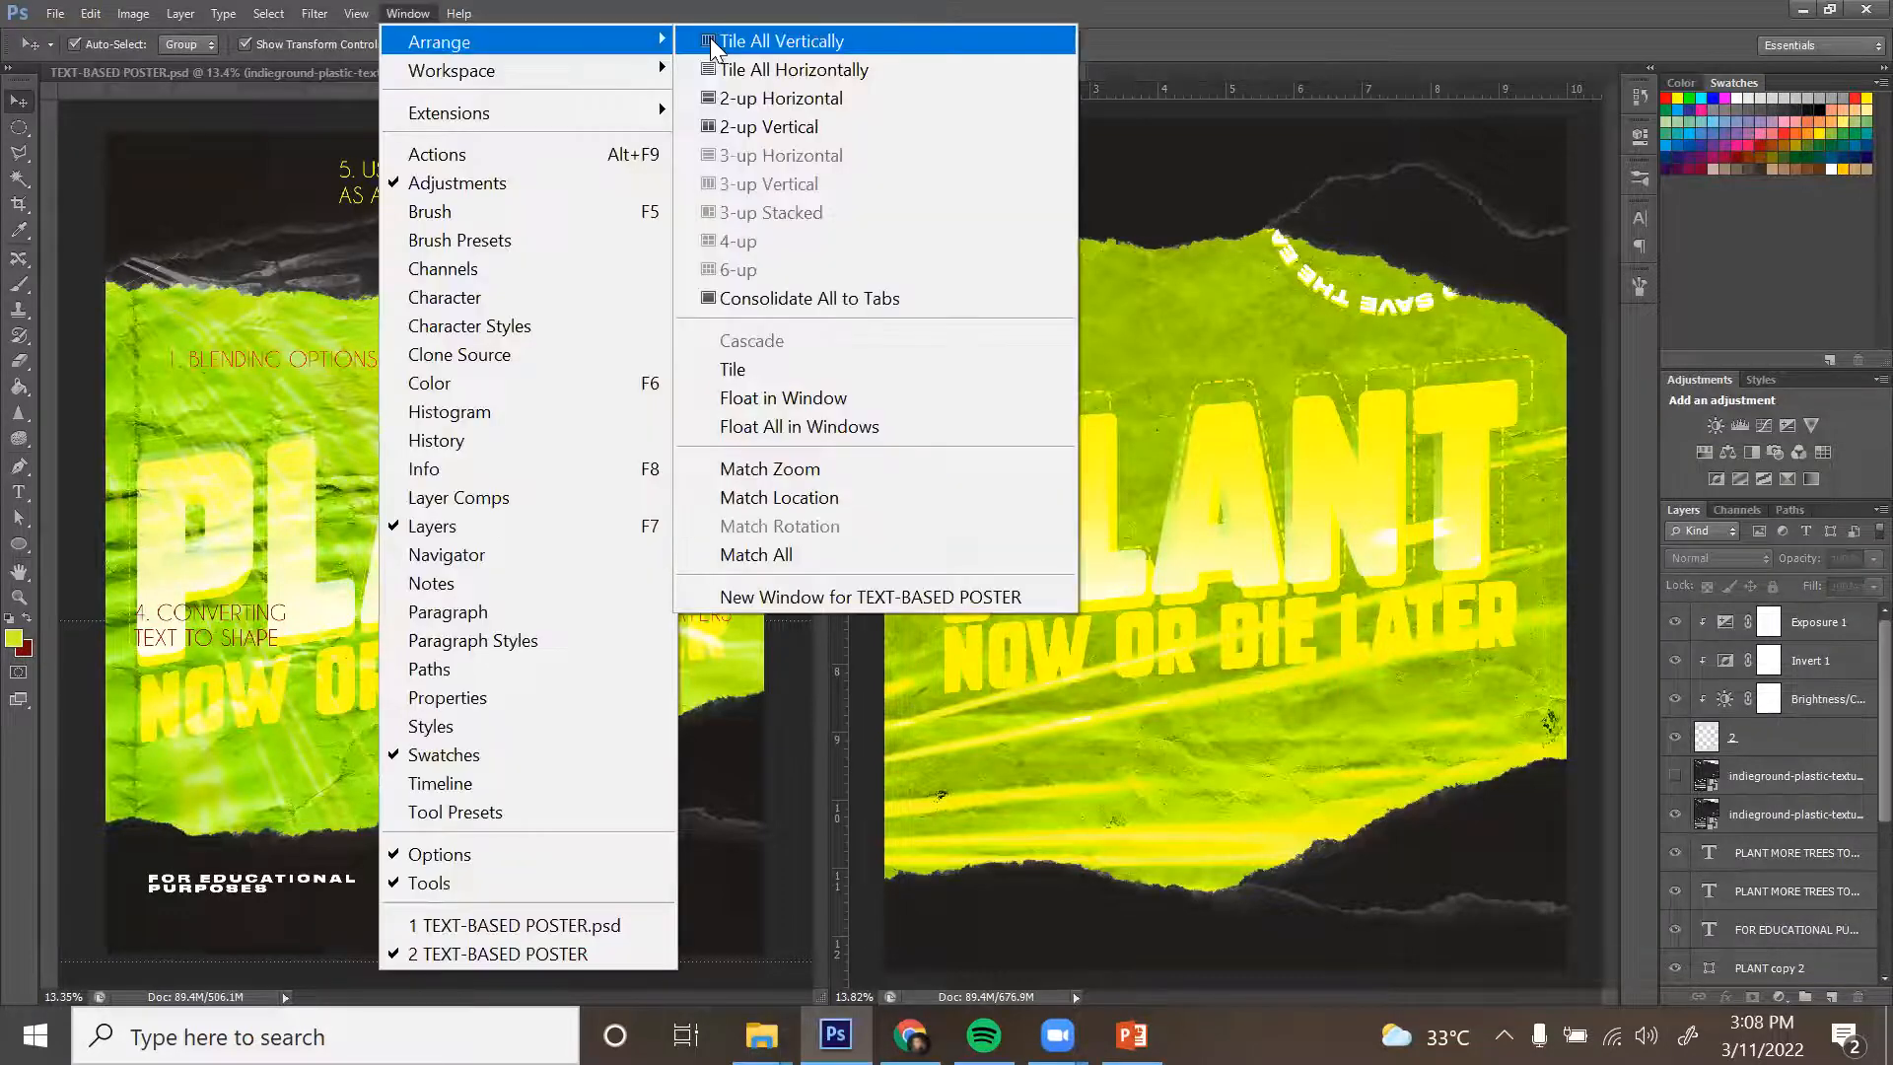
{"action": "left_click", "coordinate": [788, 300]}
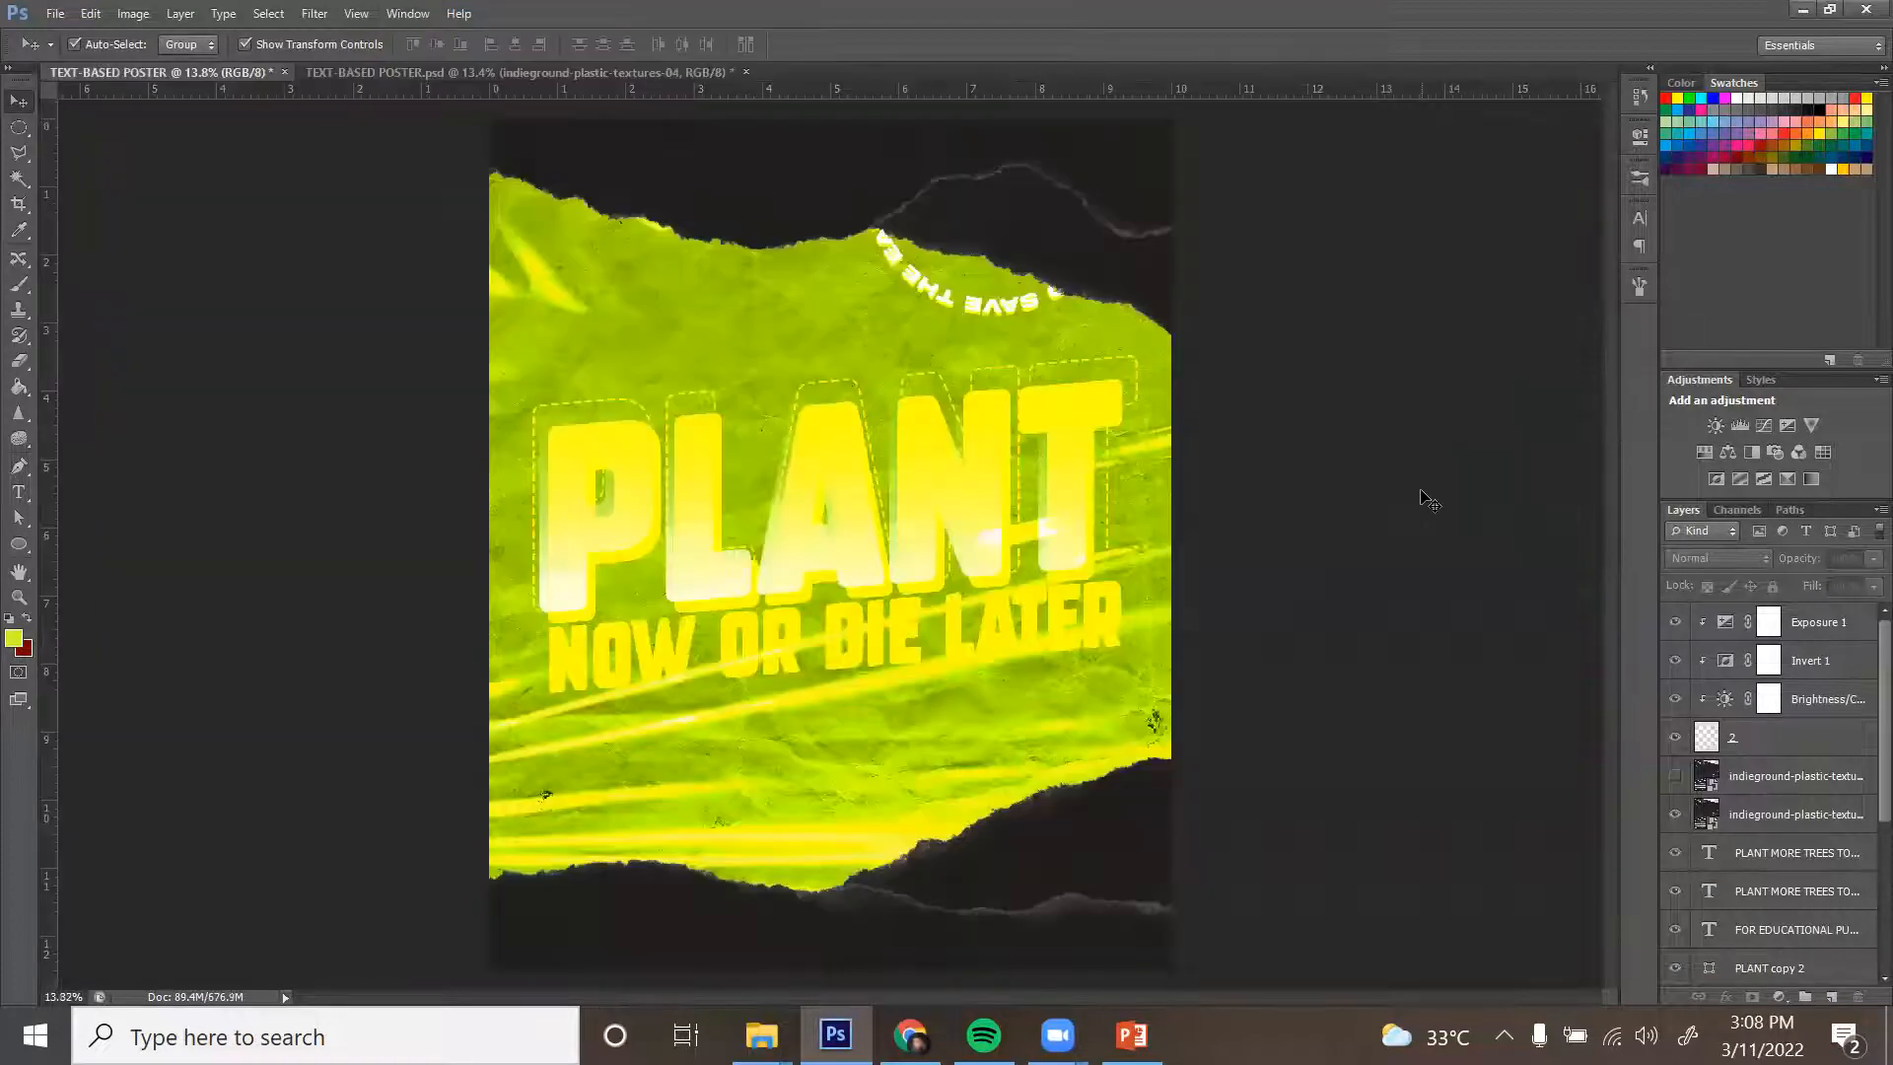
Bring the two circular slogan layers and the FOR EDUCATIONAL PURPOSES layer to the top of the layer stack.
{"action": "left_click", "coordinate": [984, 299]}
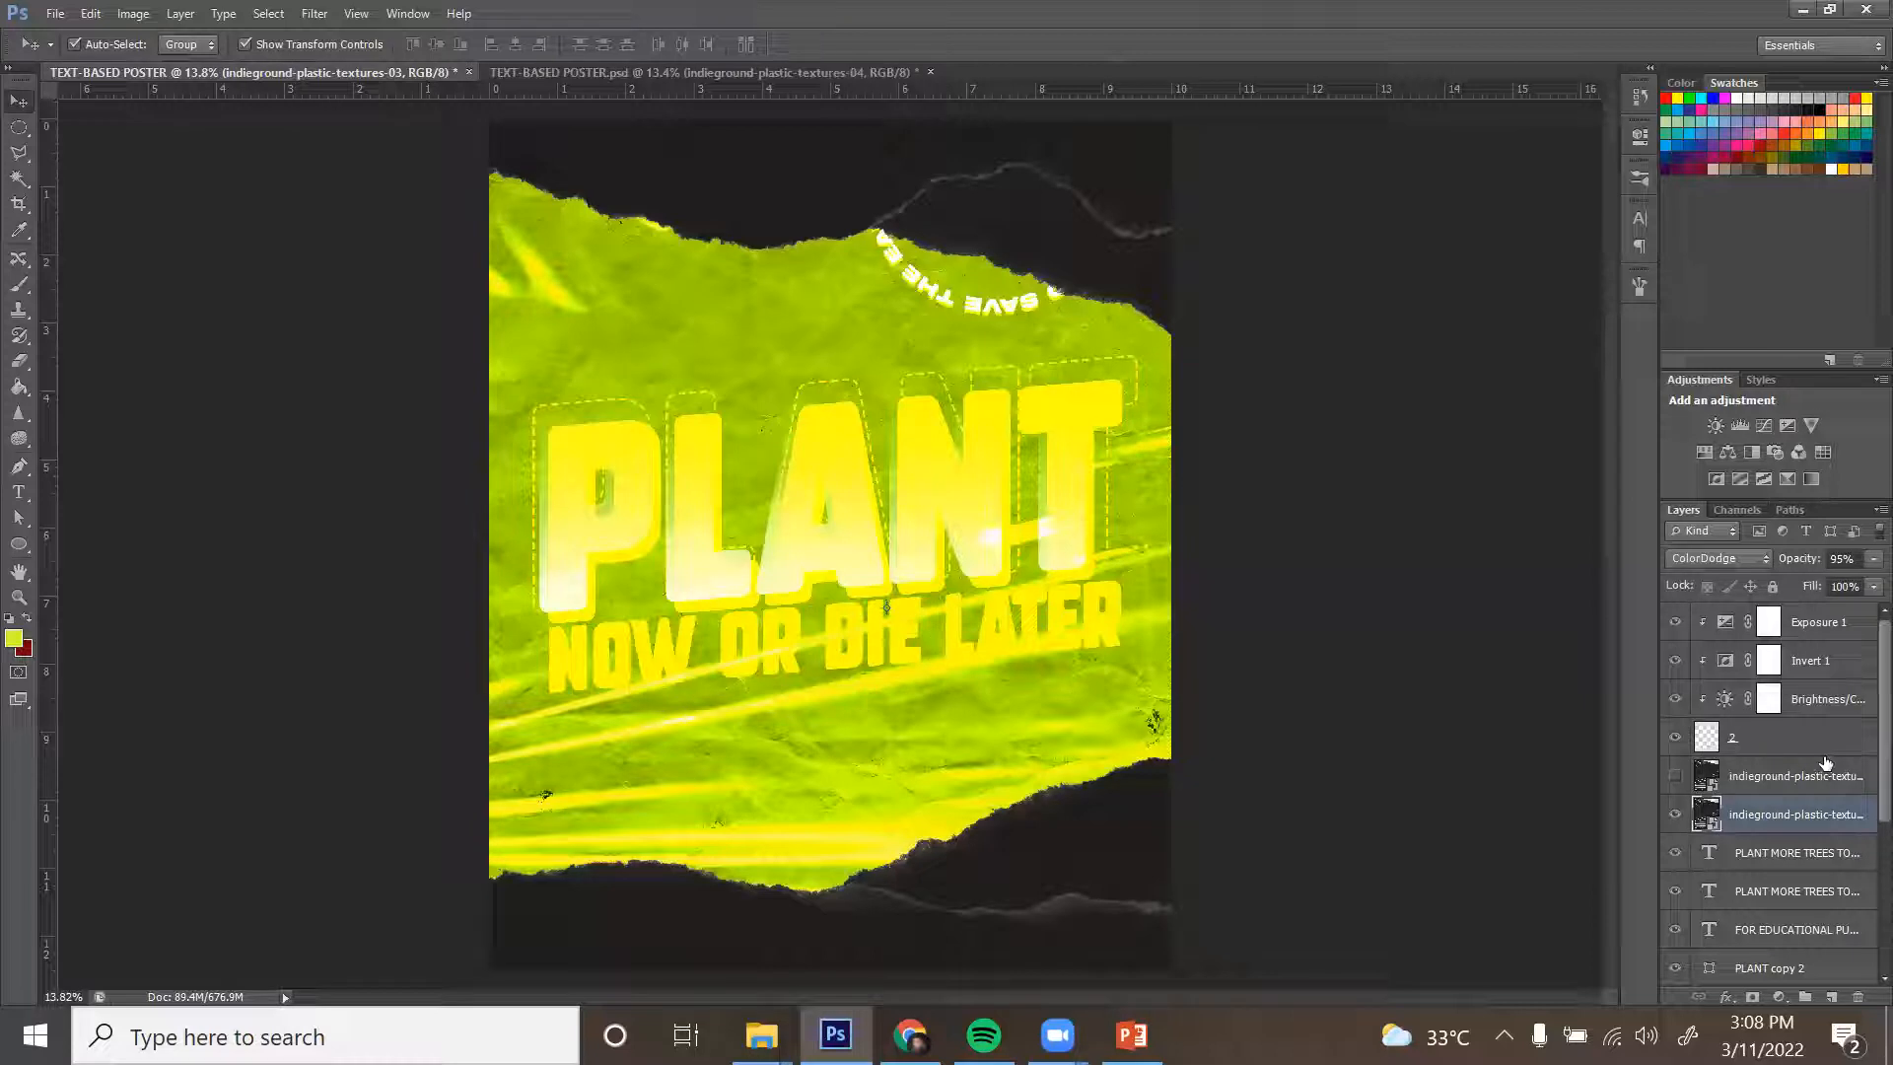
{"action": "scroll", "coordinate": [1834, 776], "scroll_direction": "down", "scroll_amount": 5}
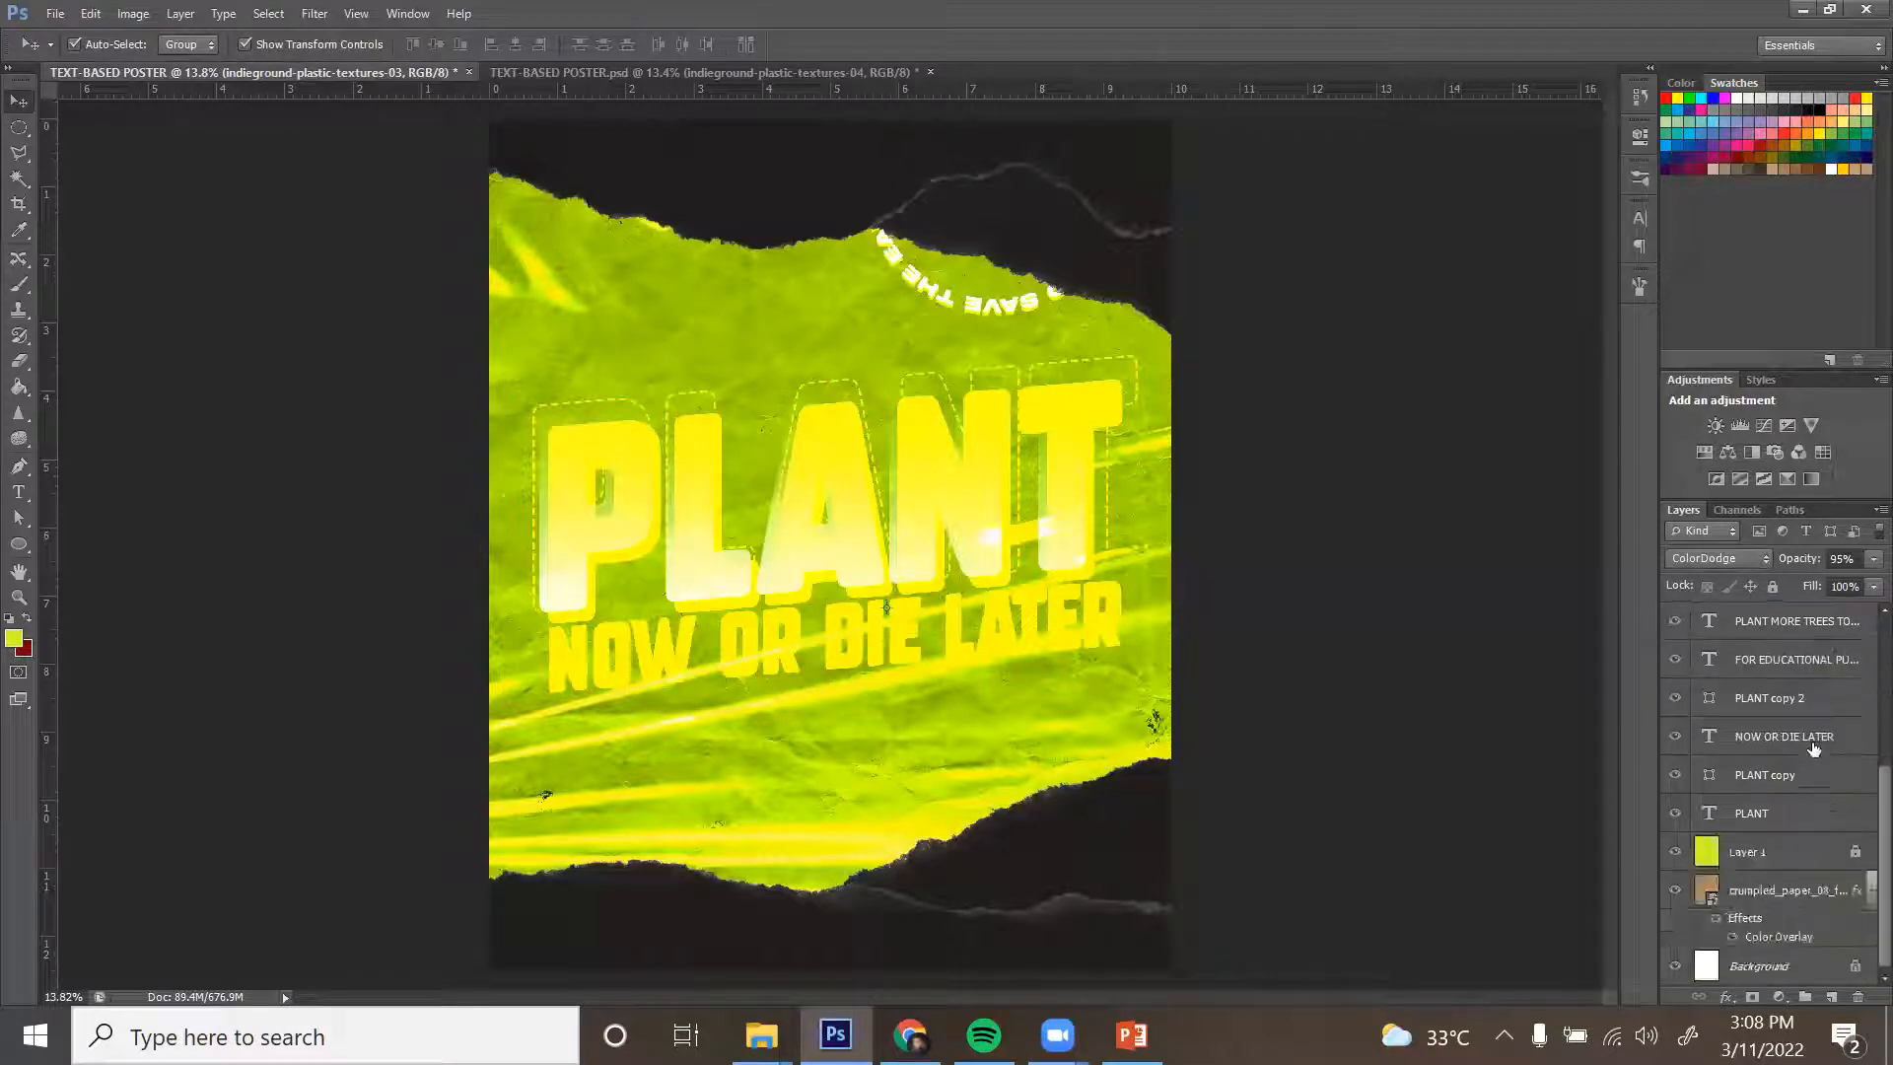
{"action": "left_click", "coordinate": [1801, 661]}
{"action": "left_click", "coordinate": [1802, 620], "text": "shift"}
{"action": "scroll", "coordinate": [1820, 730], "scroll_direction": "up", "scroll_amount": 1}
{"action": "left_click", "coordinate": [1785, 622], "text": "shift"}
{"action": "key", "text": "ctrl+shift+bracketright"}
Shift the visible plastic texture slightly downward on the poster and deselect it.
{"action": "left_click", "coordinate": [1226, 552]}
{"action": "left_click_drag", "start_coordinate": [1077, 643], "coordinate": [1083, 658]}
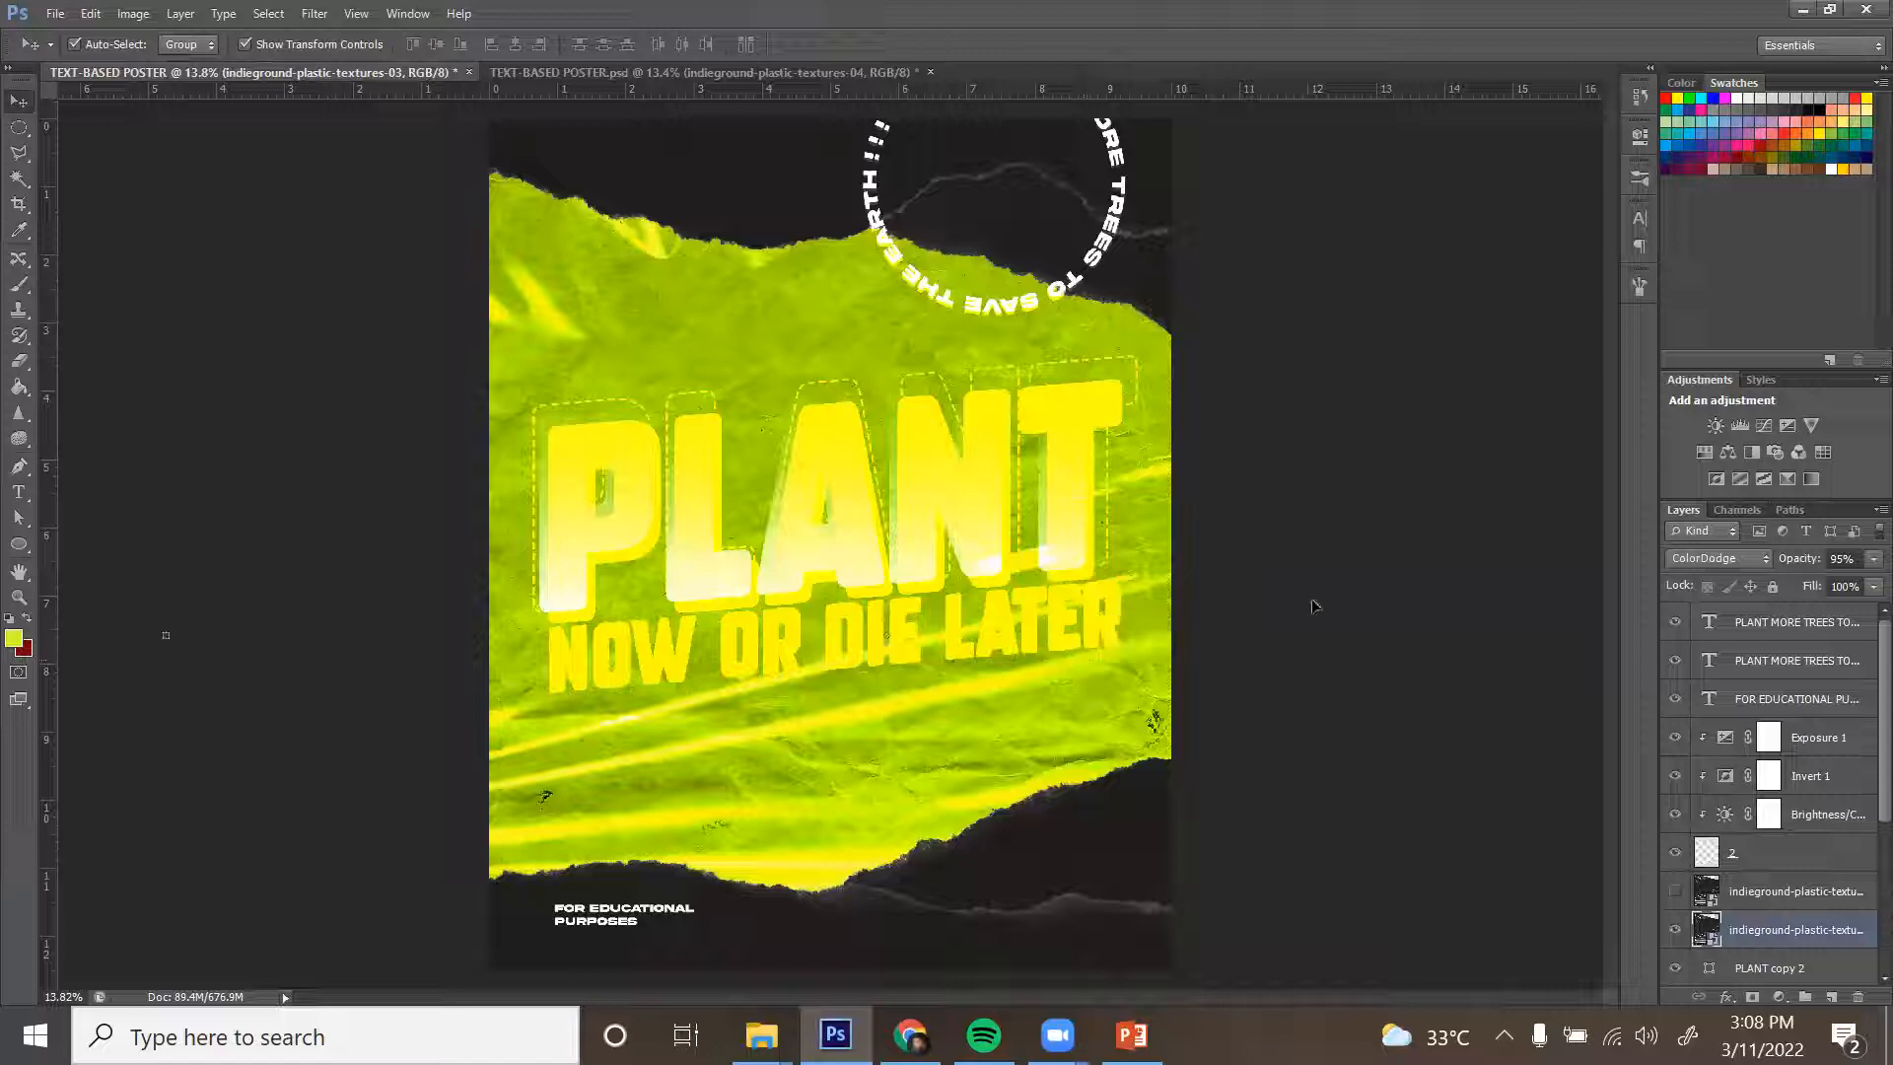
{"action": "key", "text": "ctrl+minus"}
{"action": "key", "text": "ctrl+minus"}
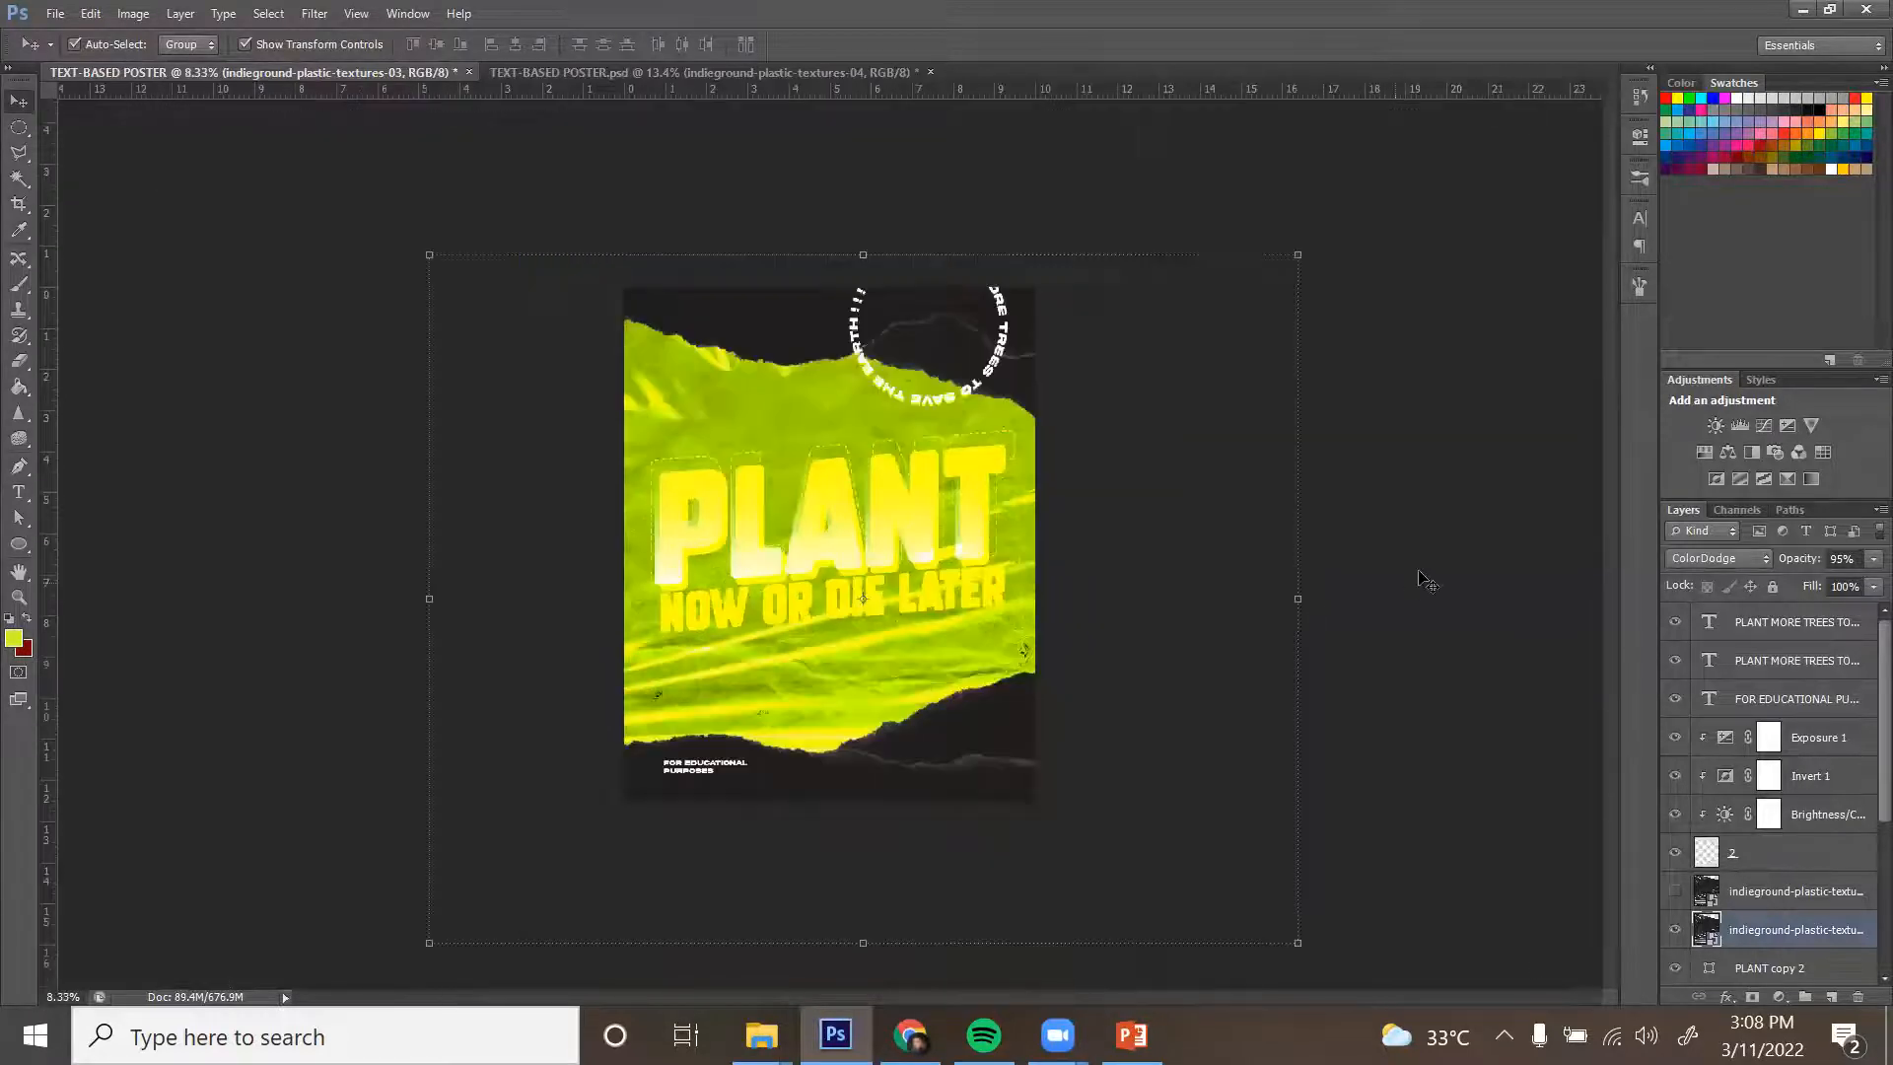
{"action": "left_click", "coordinate": [1447, 559]}
{"action": "key", "text": "ctrl+0"}
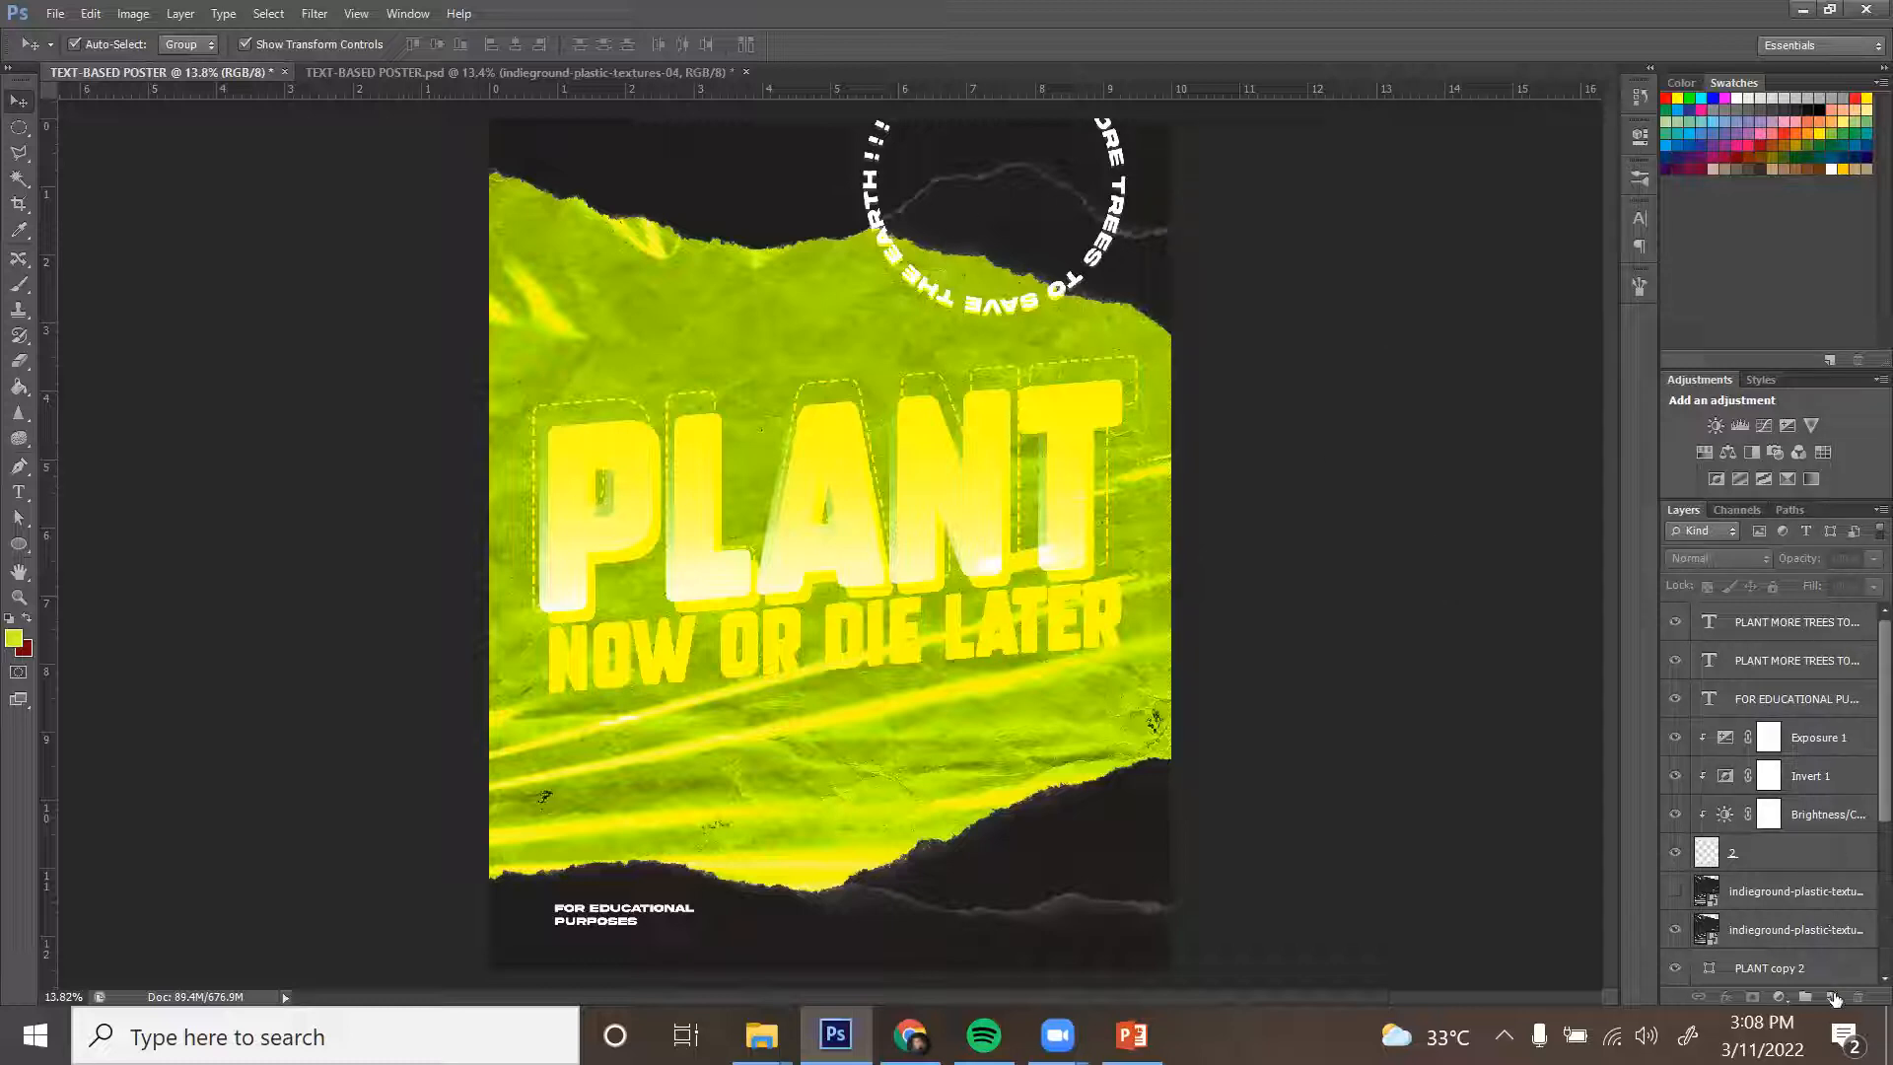
Add a new layer at the top of the stack and fill it with white.
{"action": "left_click", "coordinate": [1831, 997]}
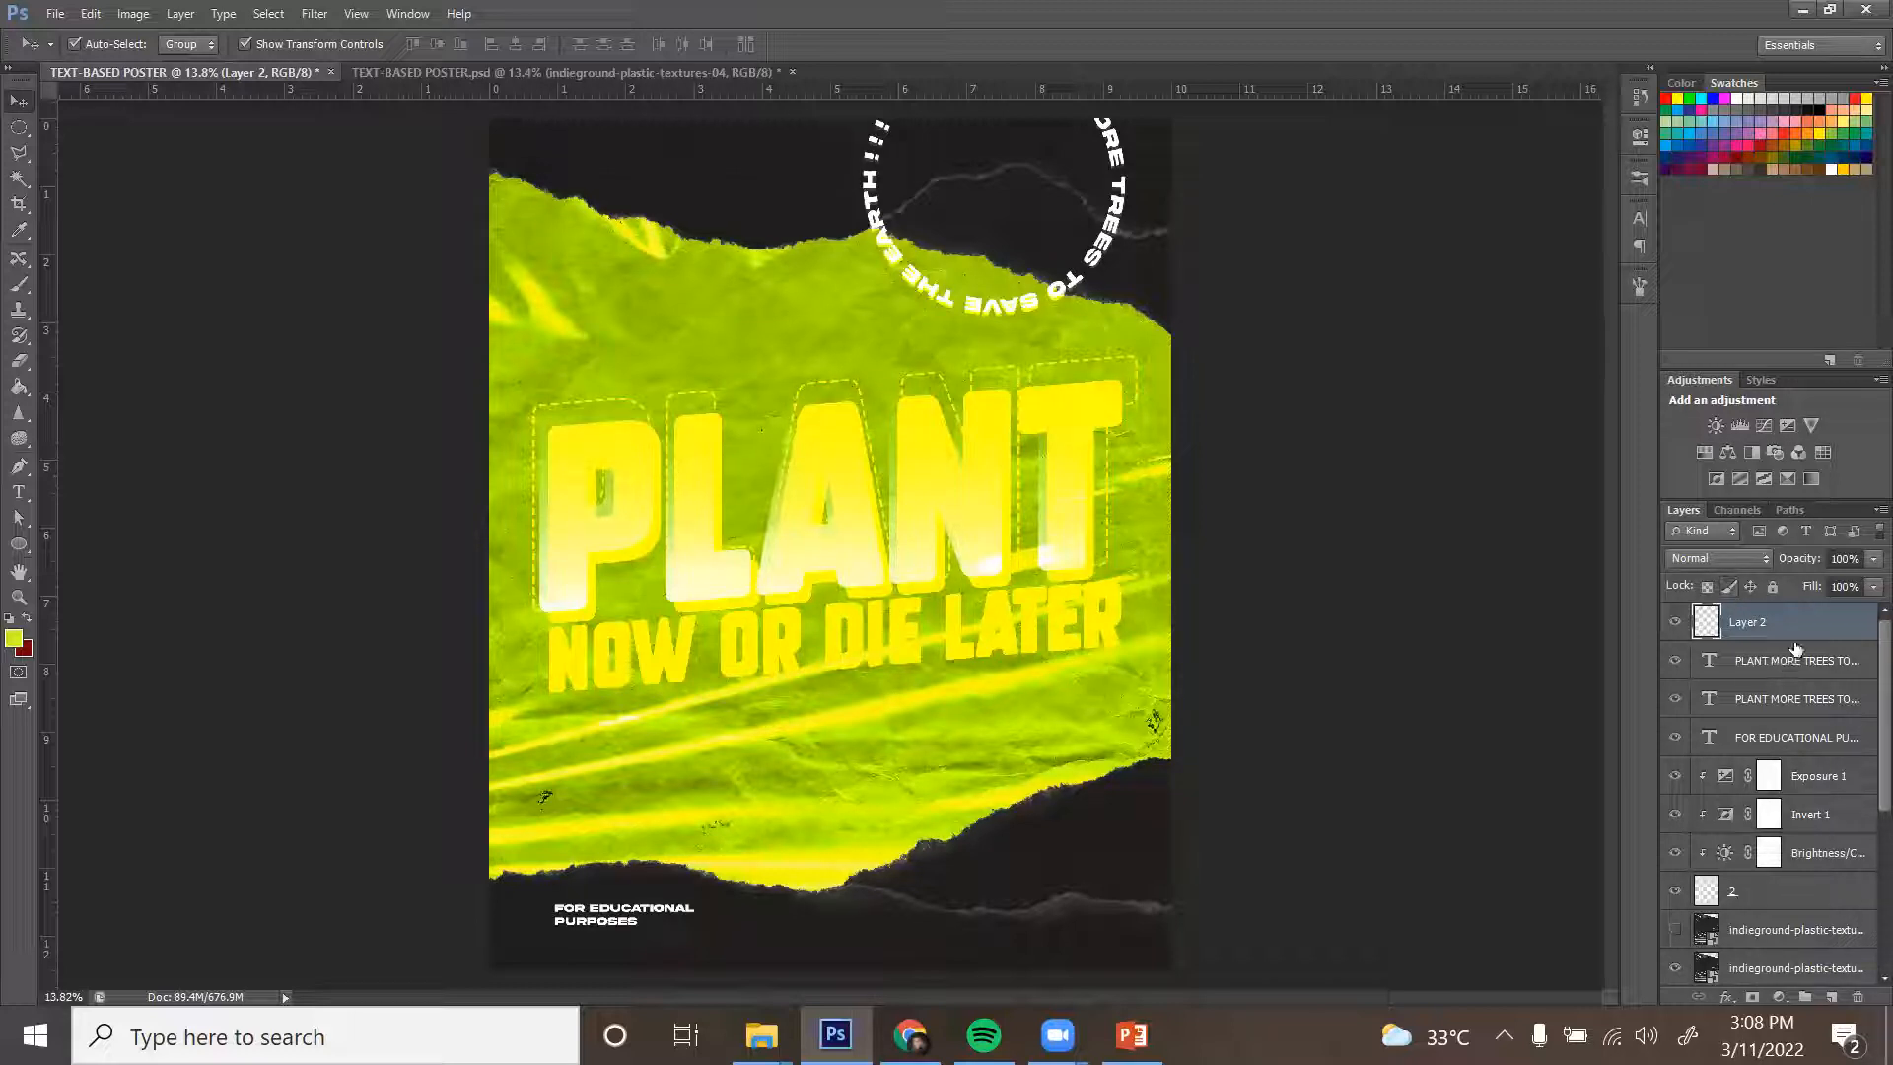
{"action": "key", "text": "g"}
{"action": "key", "text": "d"}
{"action": "key", "text": "x"}
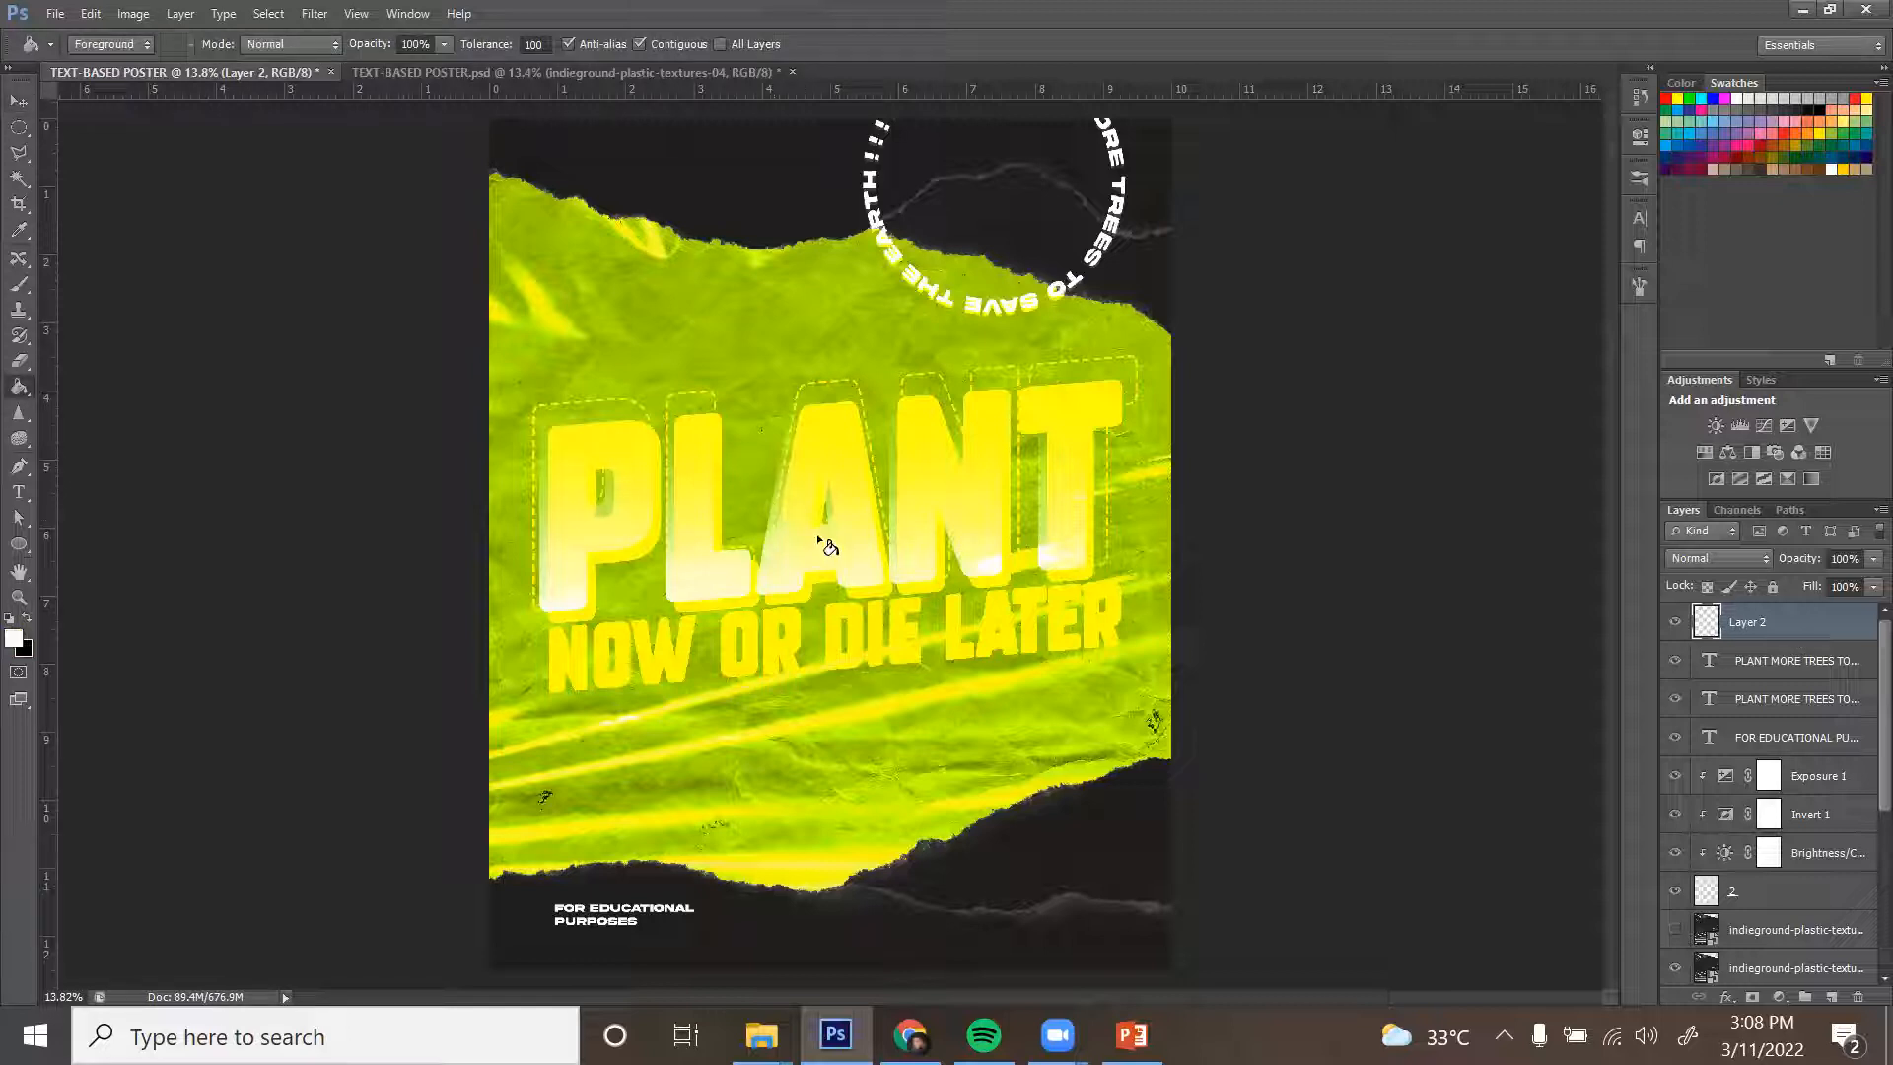
{"action": "left_click", "coordinate": [823, 542]}
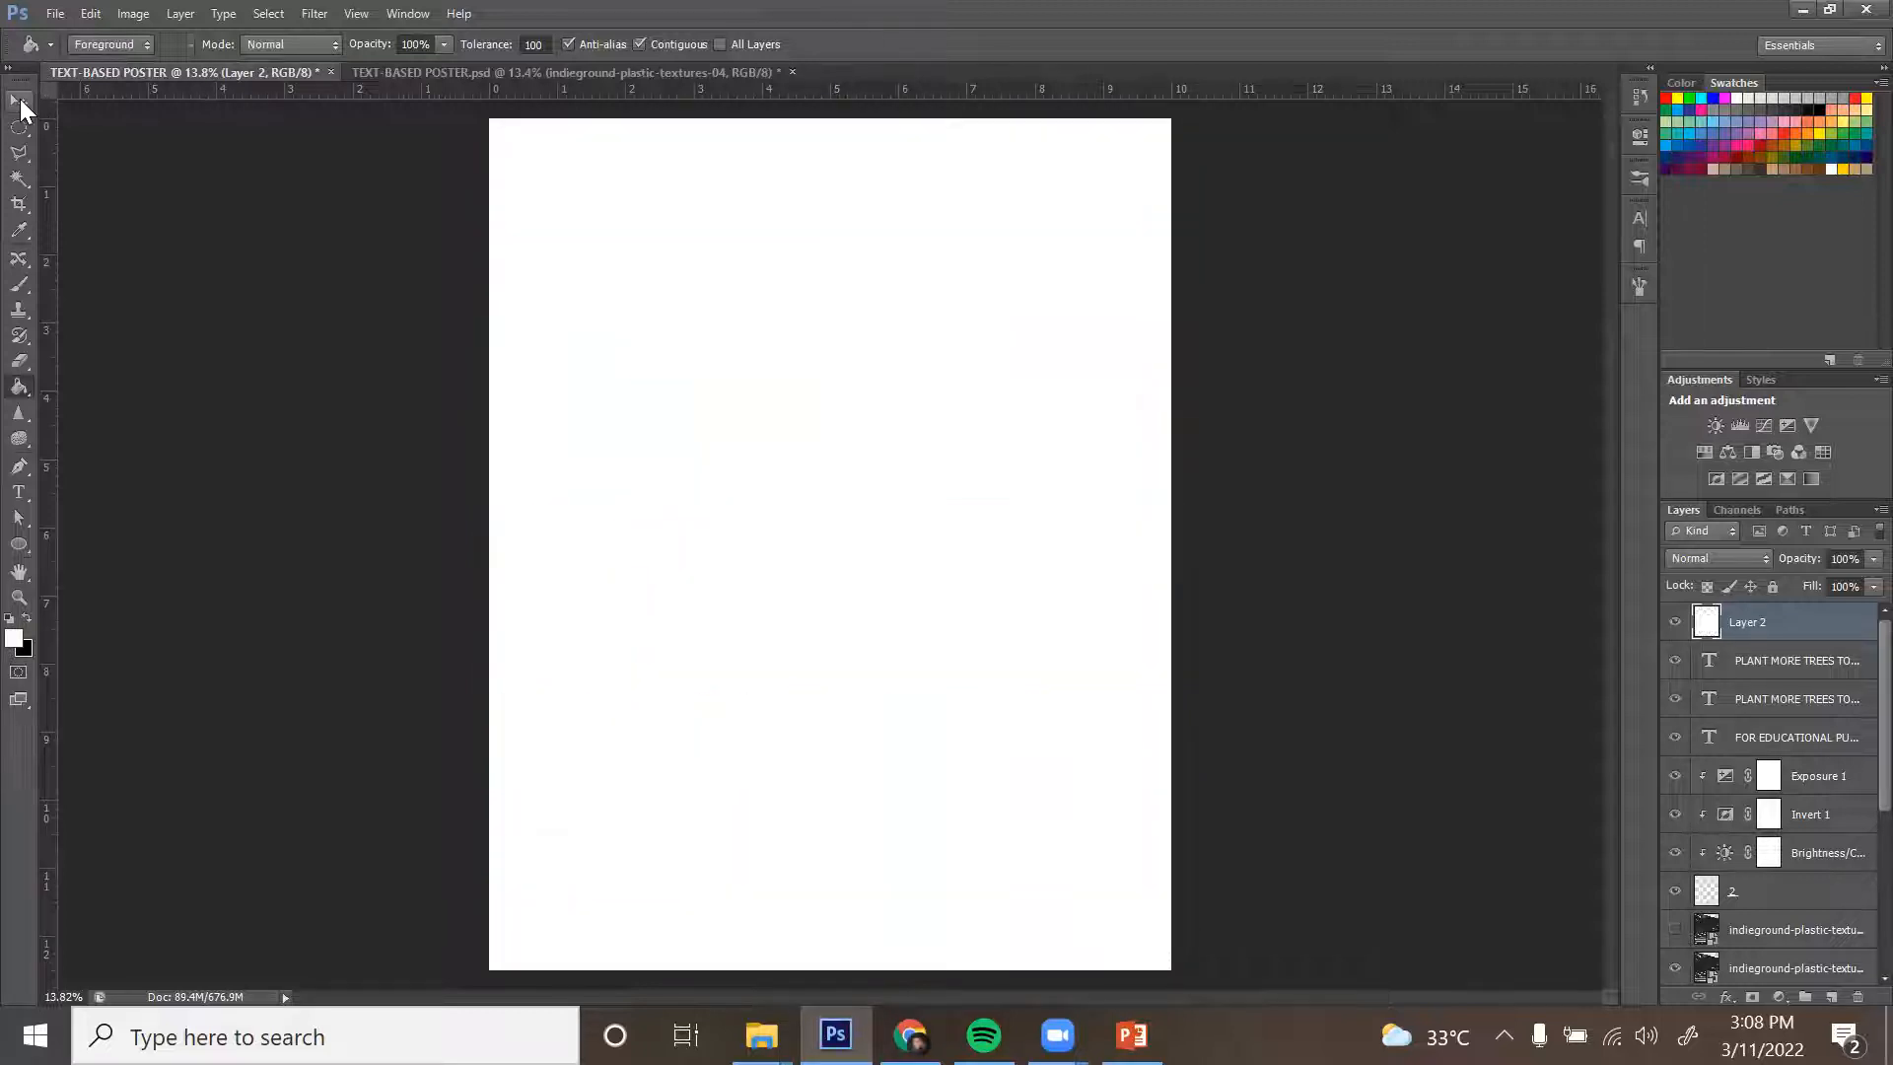
Apply the Add Noise filter to the white layer with an amount of 82.43%, Gaussian distribution and Monochromatic on.
{"action": "left_click", "coordinate": [20, 99]}
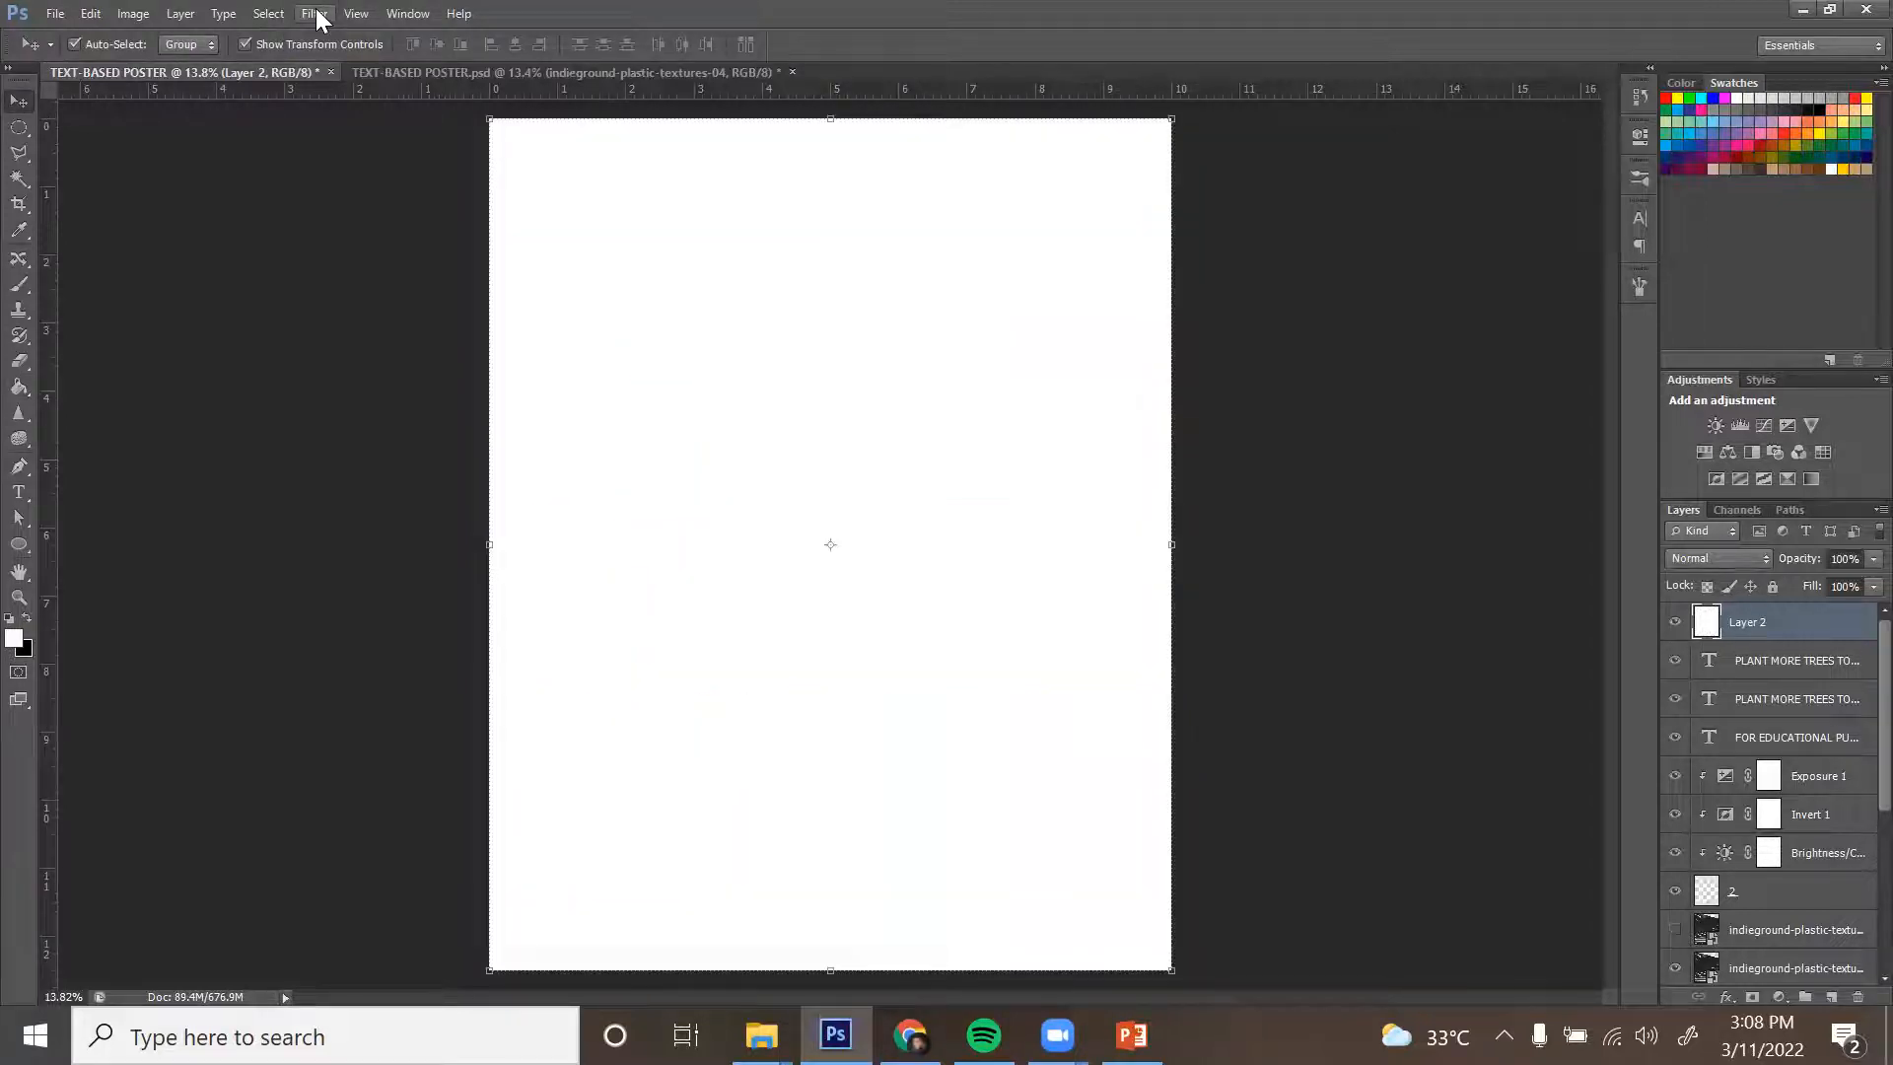
{"action": "left_click", "coordinate": [316, 12]}
{"action": "mouse_move", "coordinate": [452, 365]}
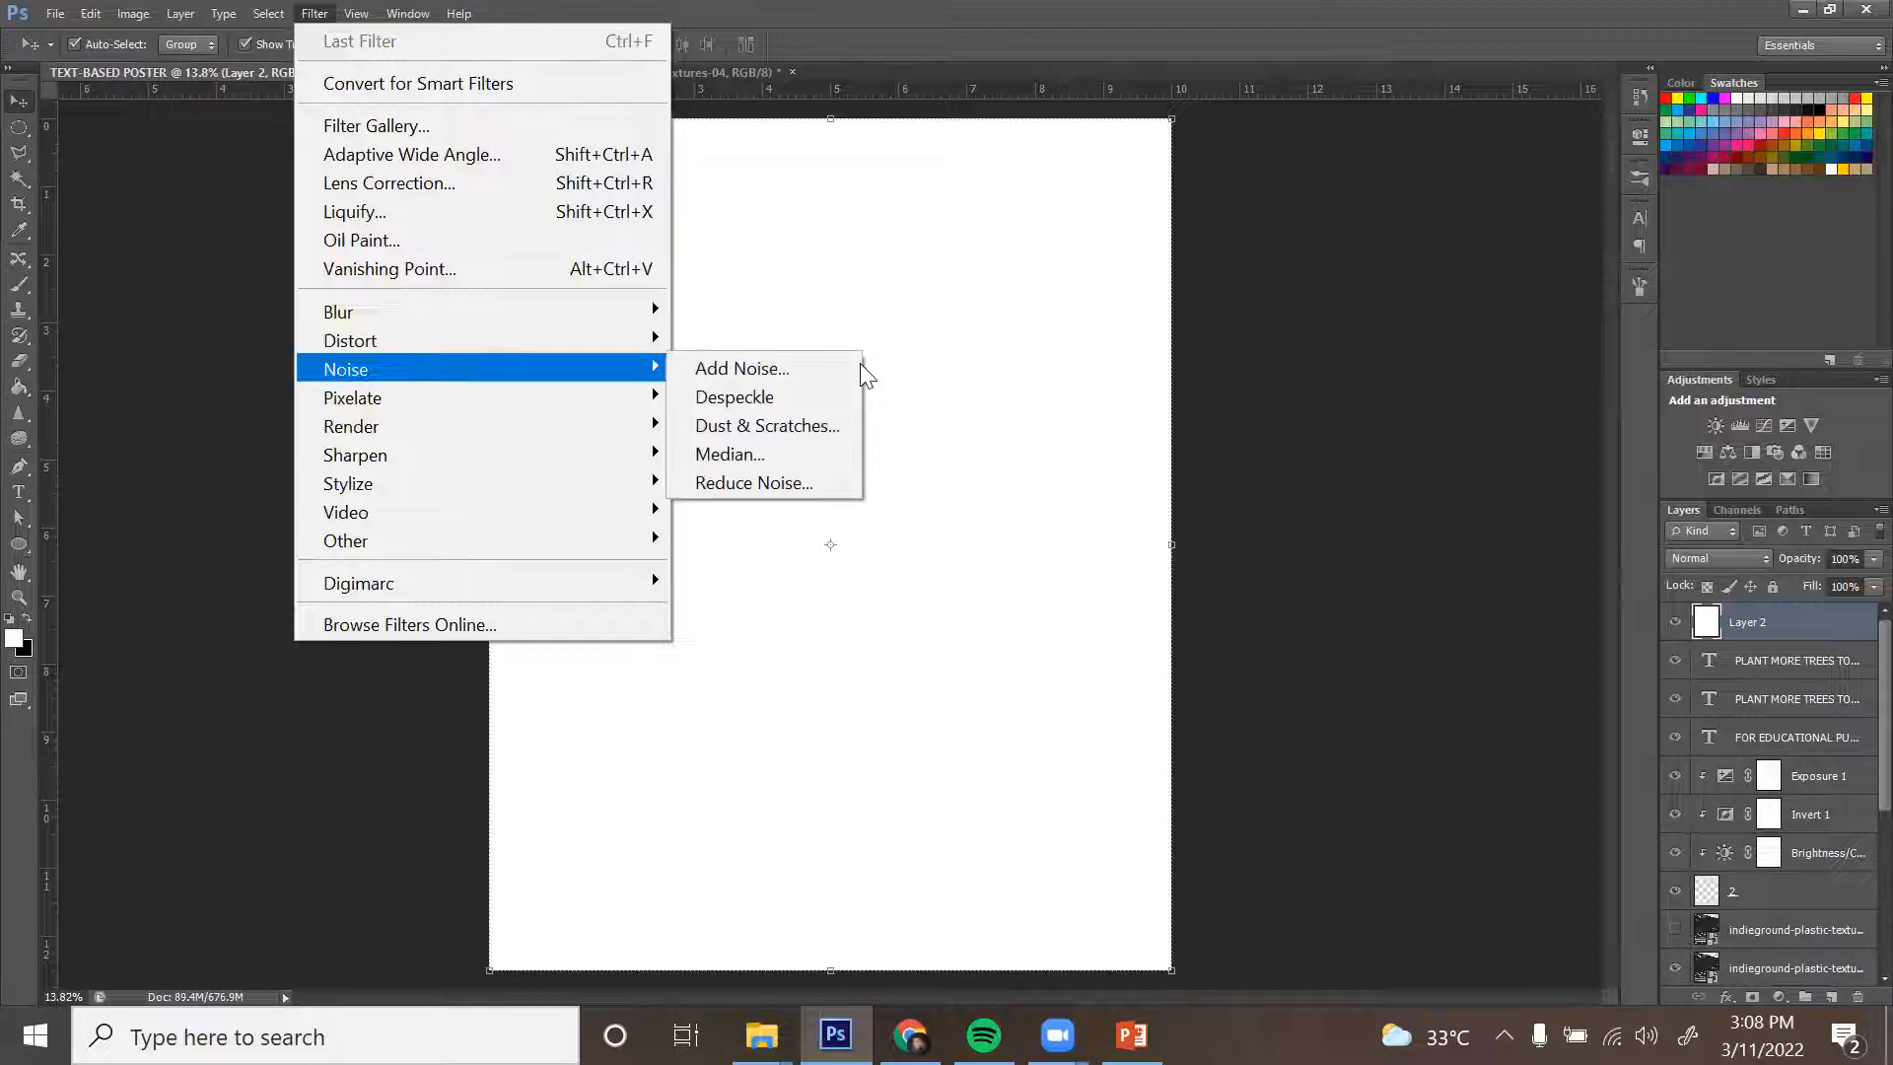
{"action": "left_click", "coordinate": [825, 367]}
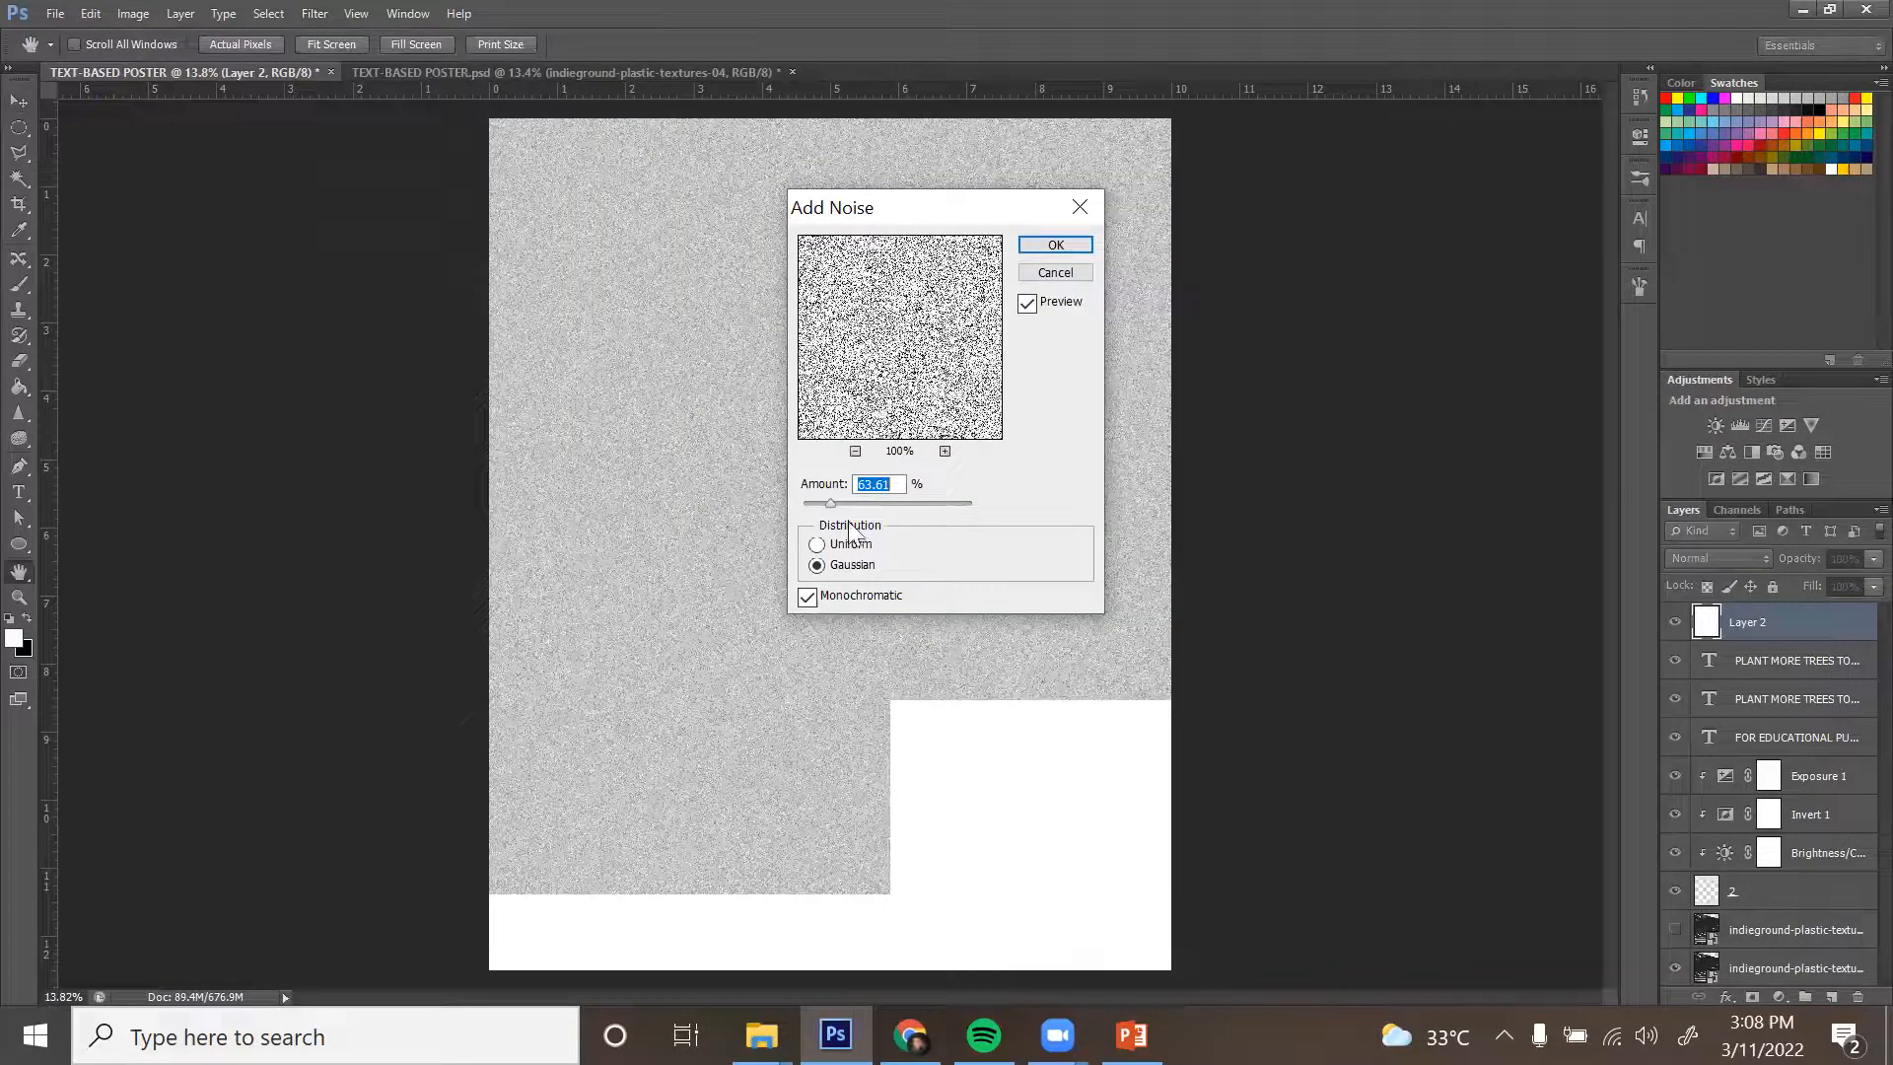
{"action": "left_click", "coordinate": [838, 502]}
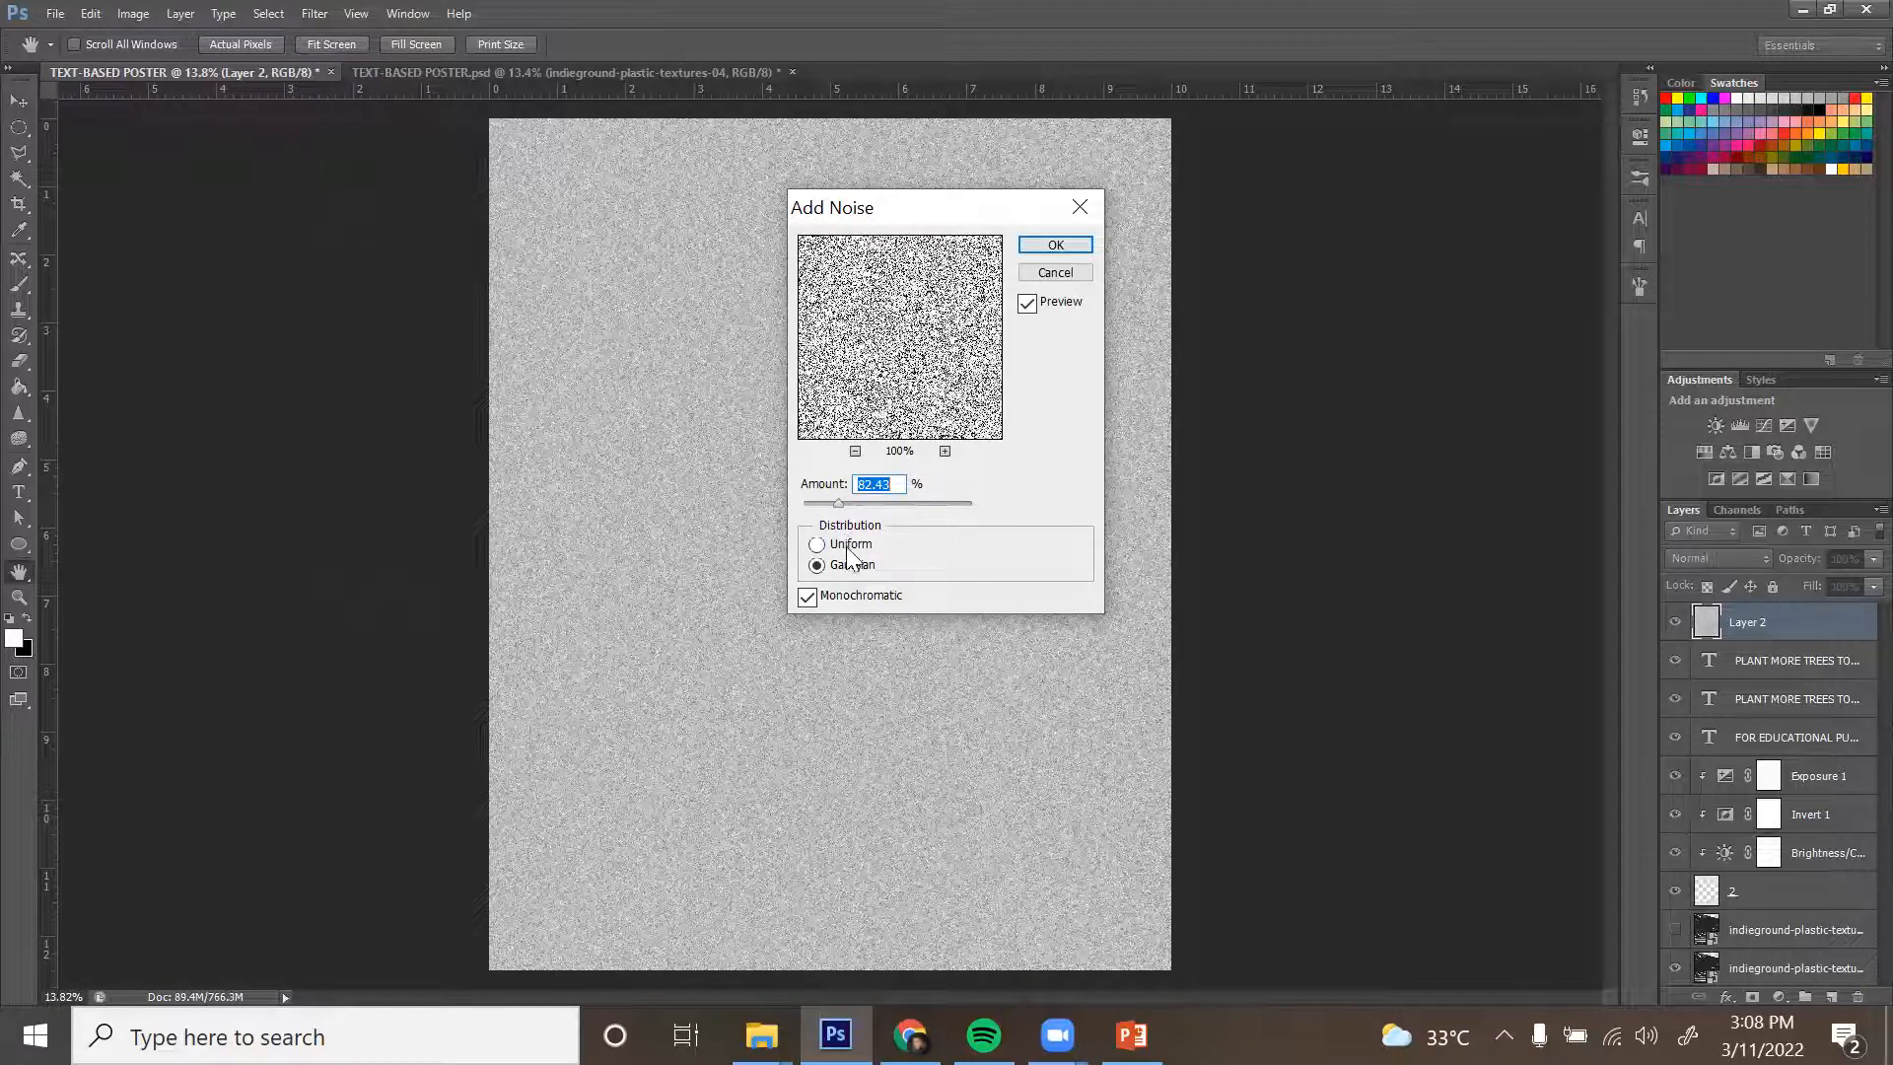
{"action": "left_click", "coordinate": [848, 548]}
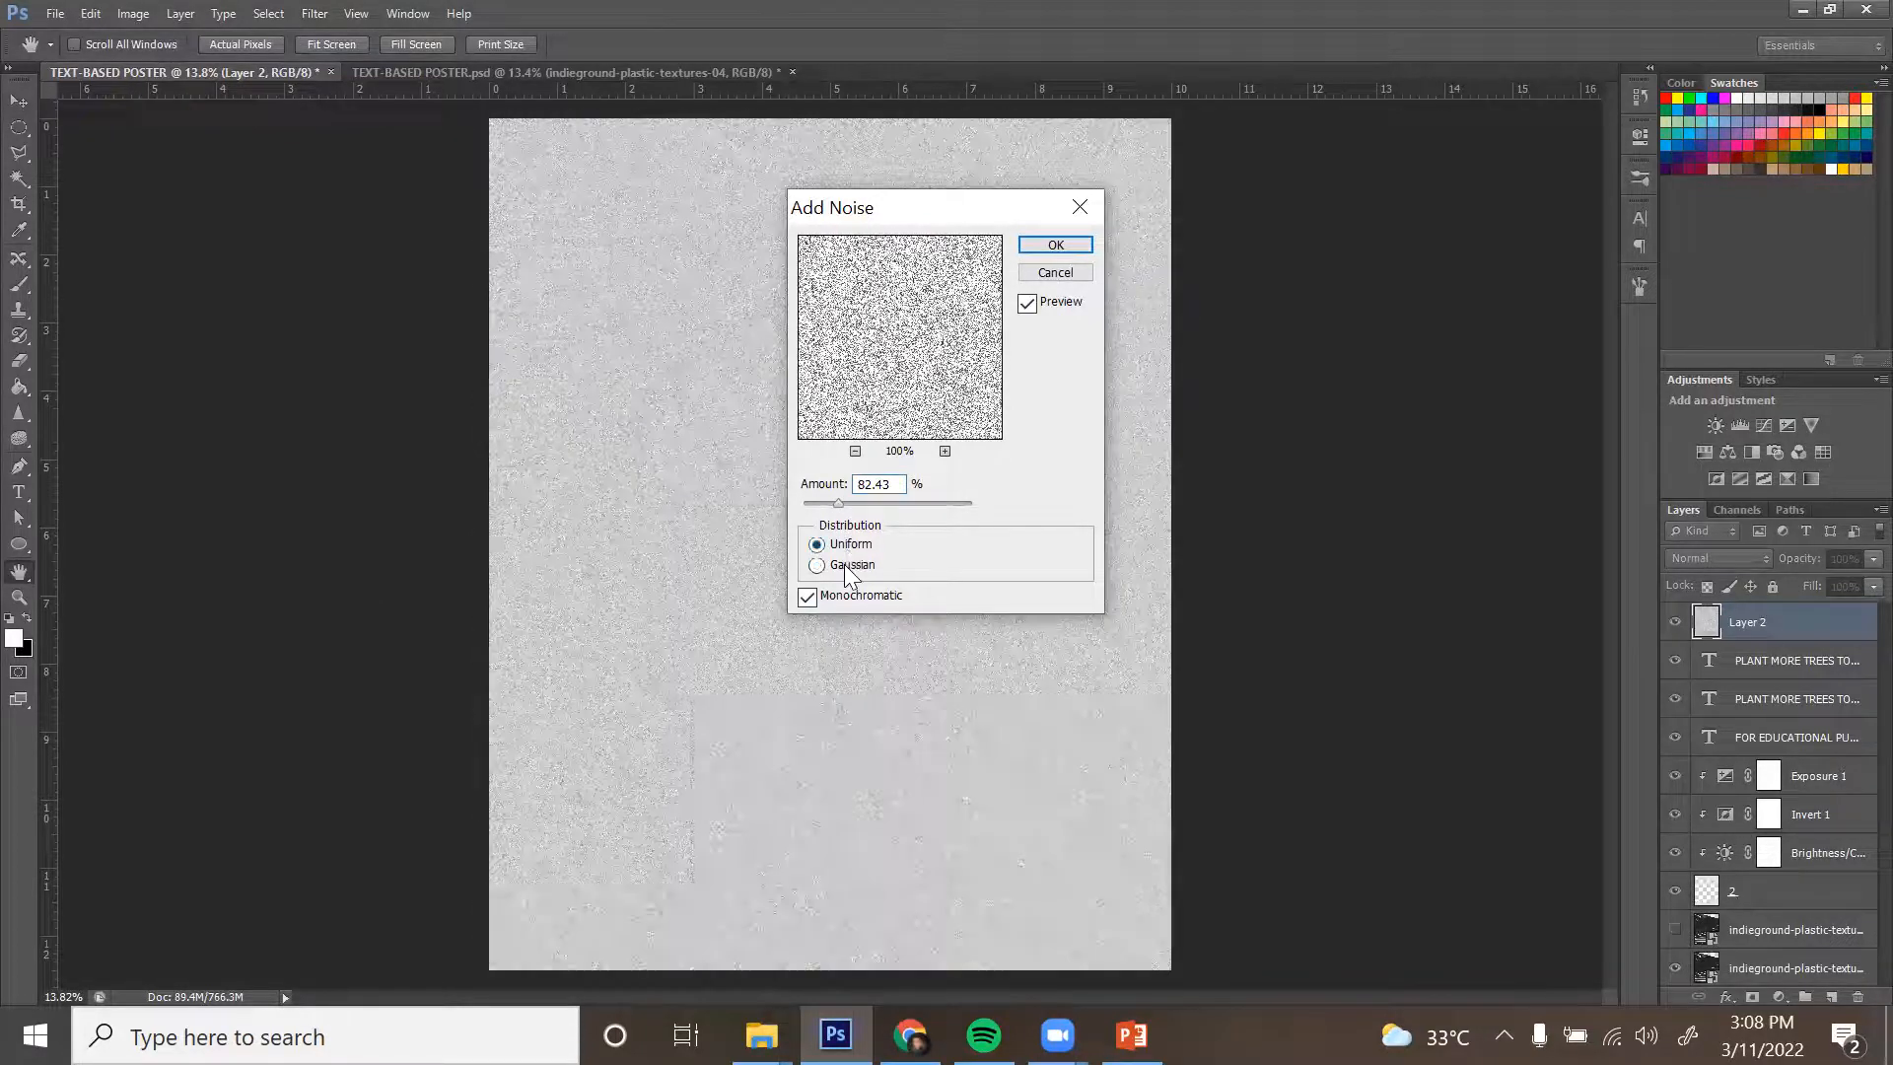
{"action": "left_click", "coordinate": [844, 564]}
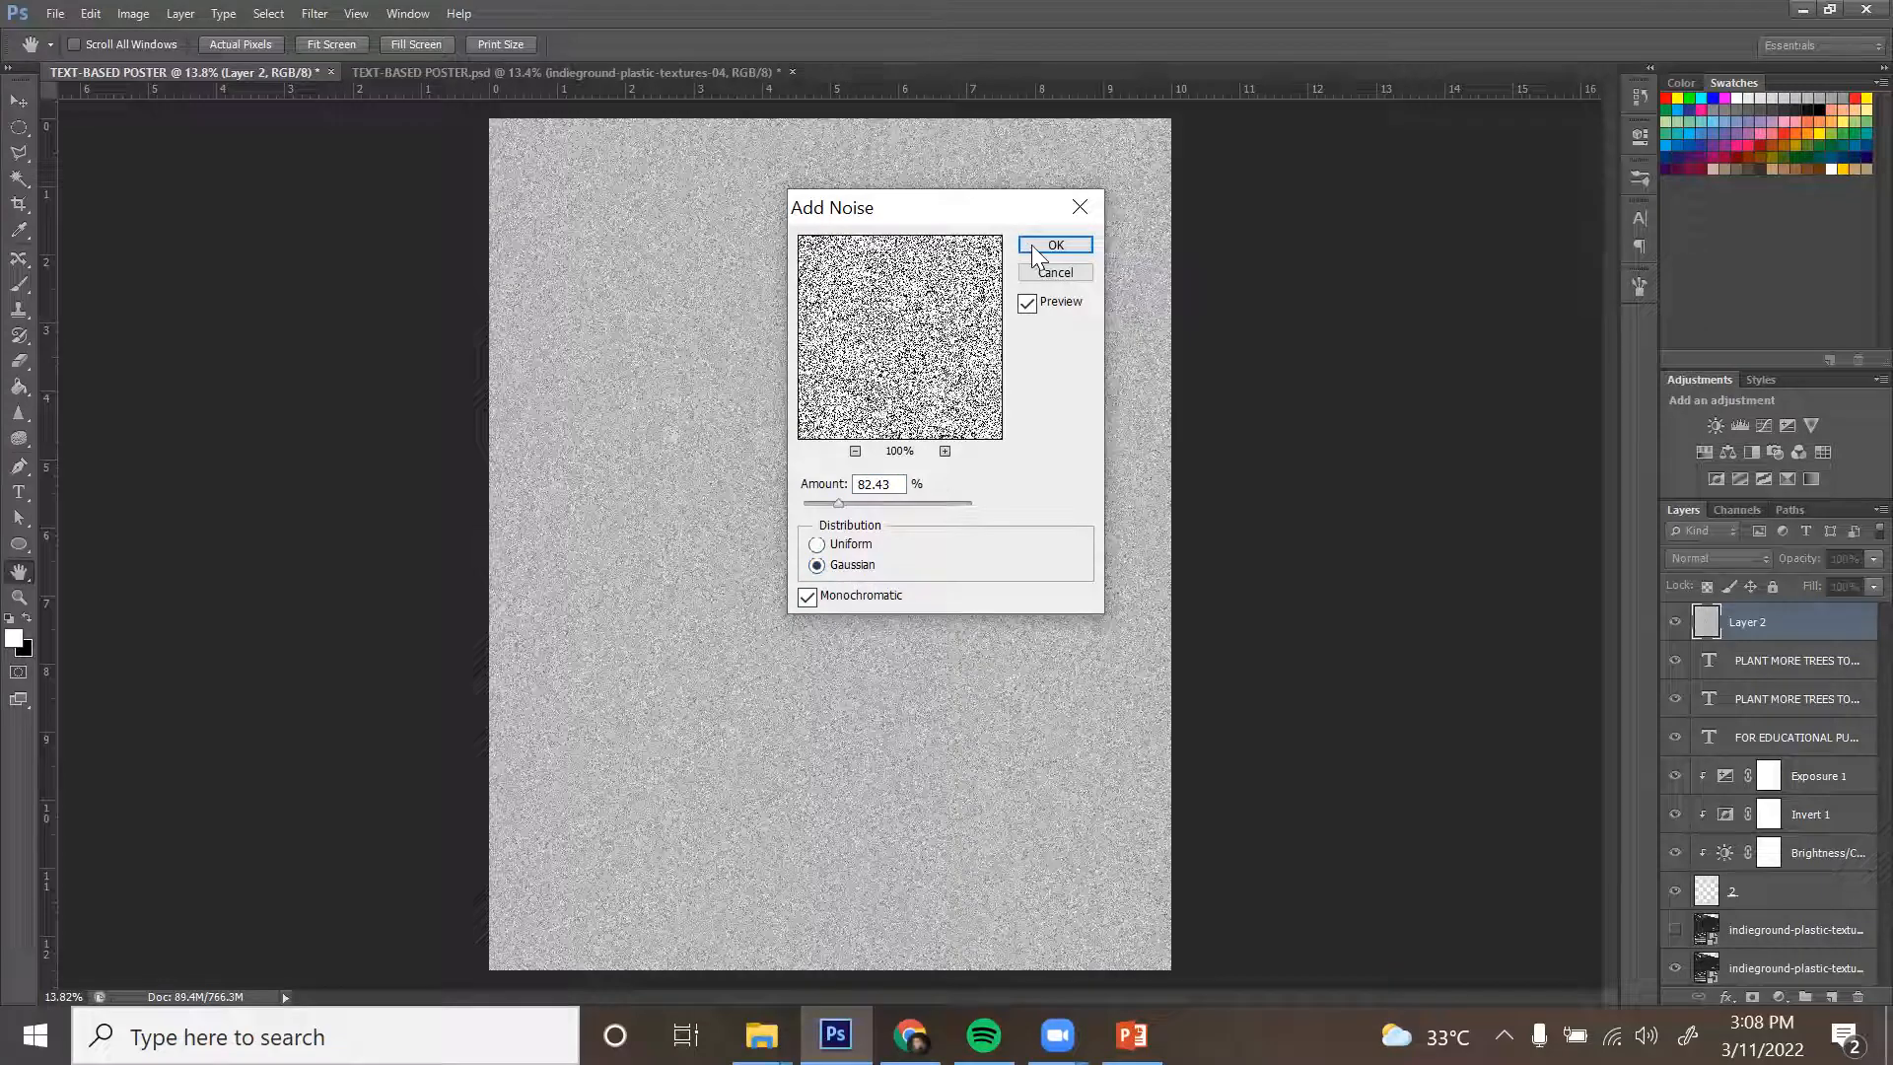
{"action": "left_click", "coordinate": [1034, 246]}
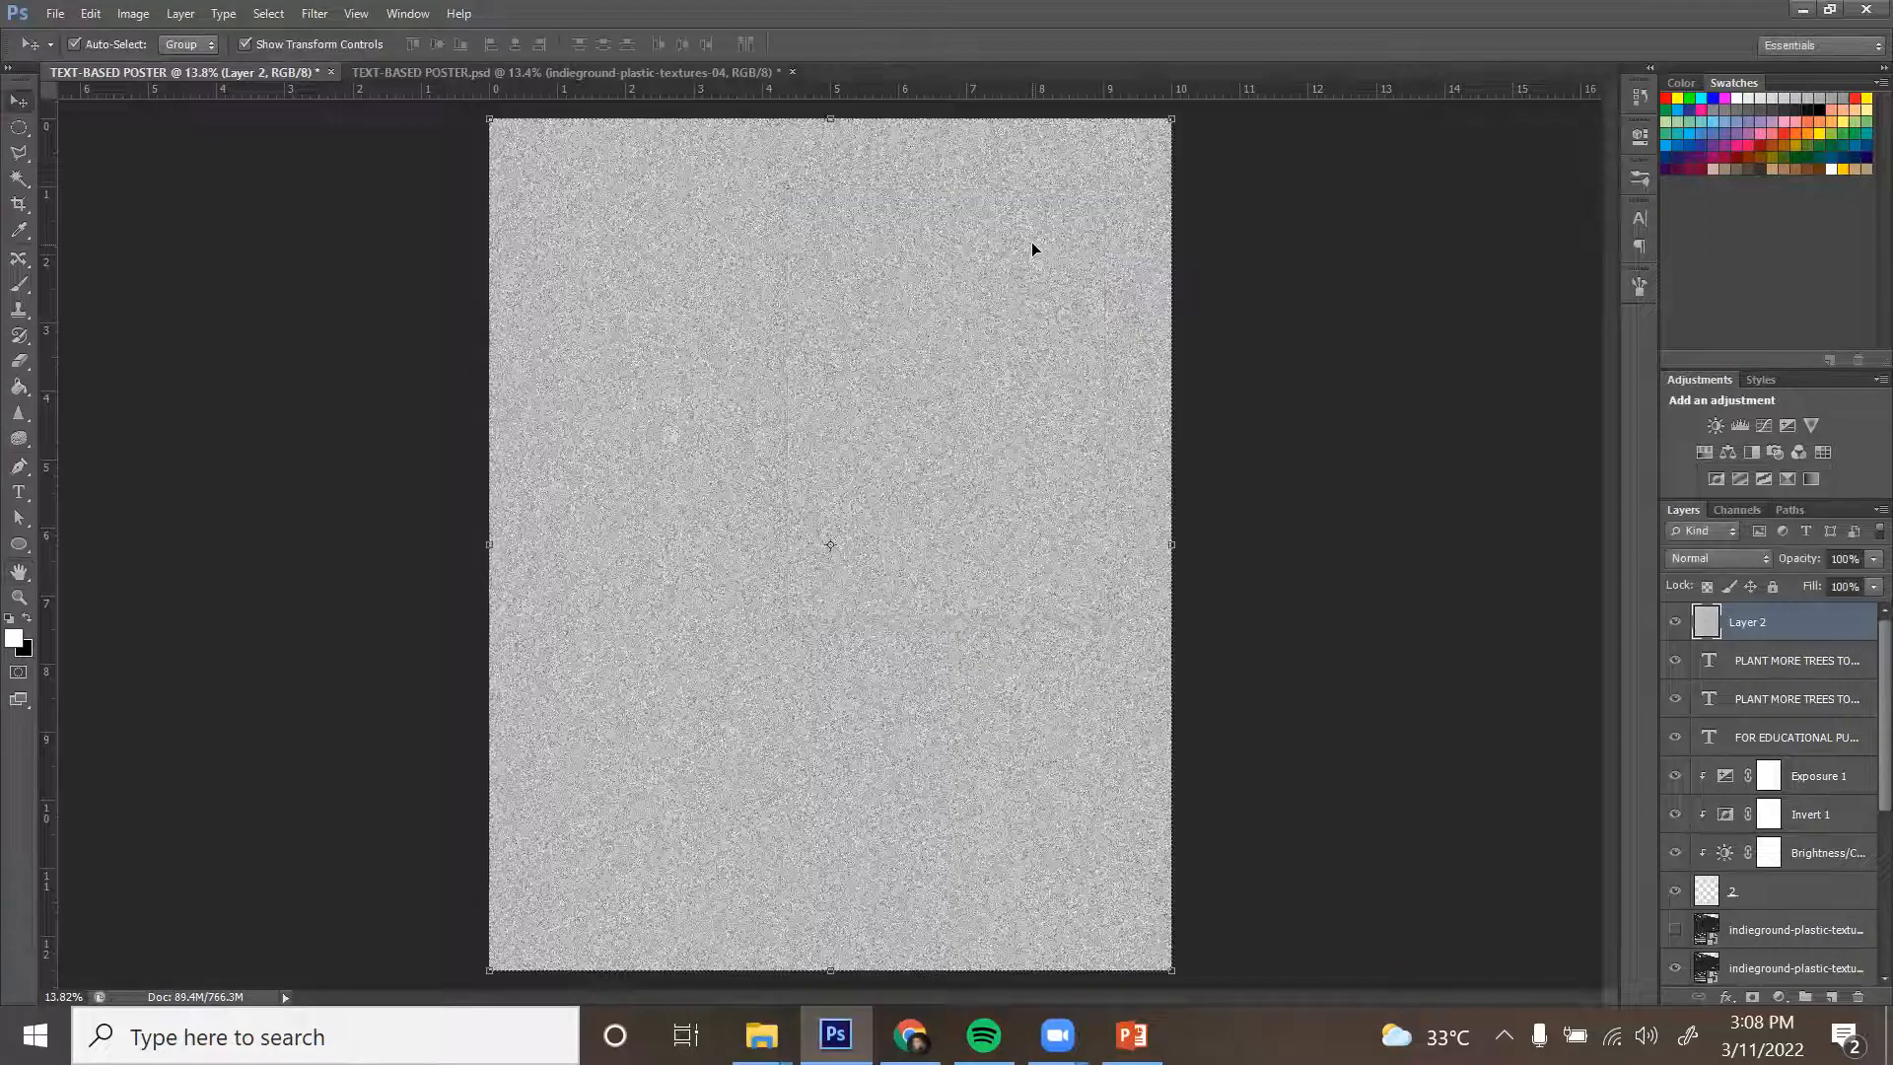
Set the noise layer's blend mode to Overlay and its opacity to 76%, and deselect the layer.
{"action": "left_click", "coordinate": [1689, 560]}
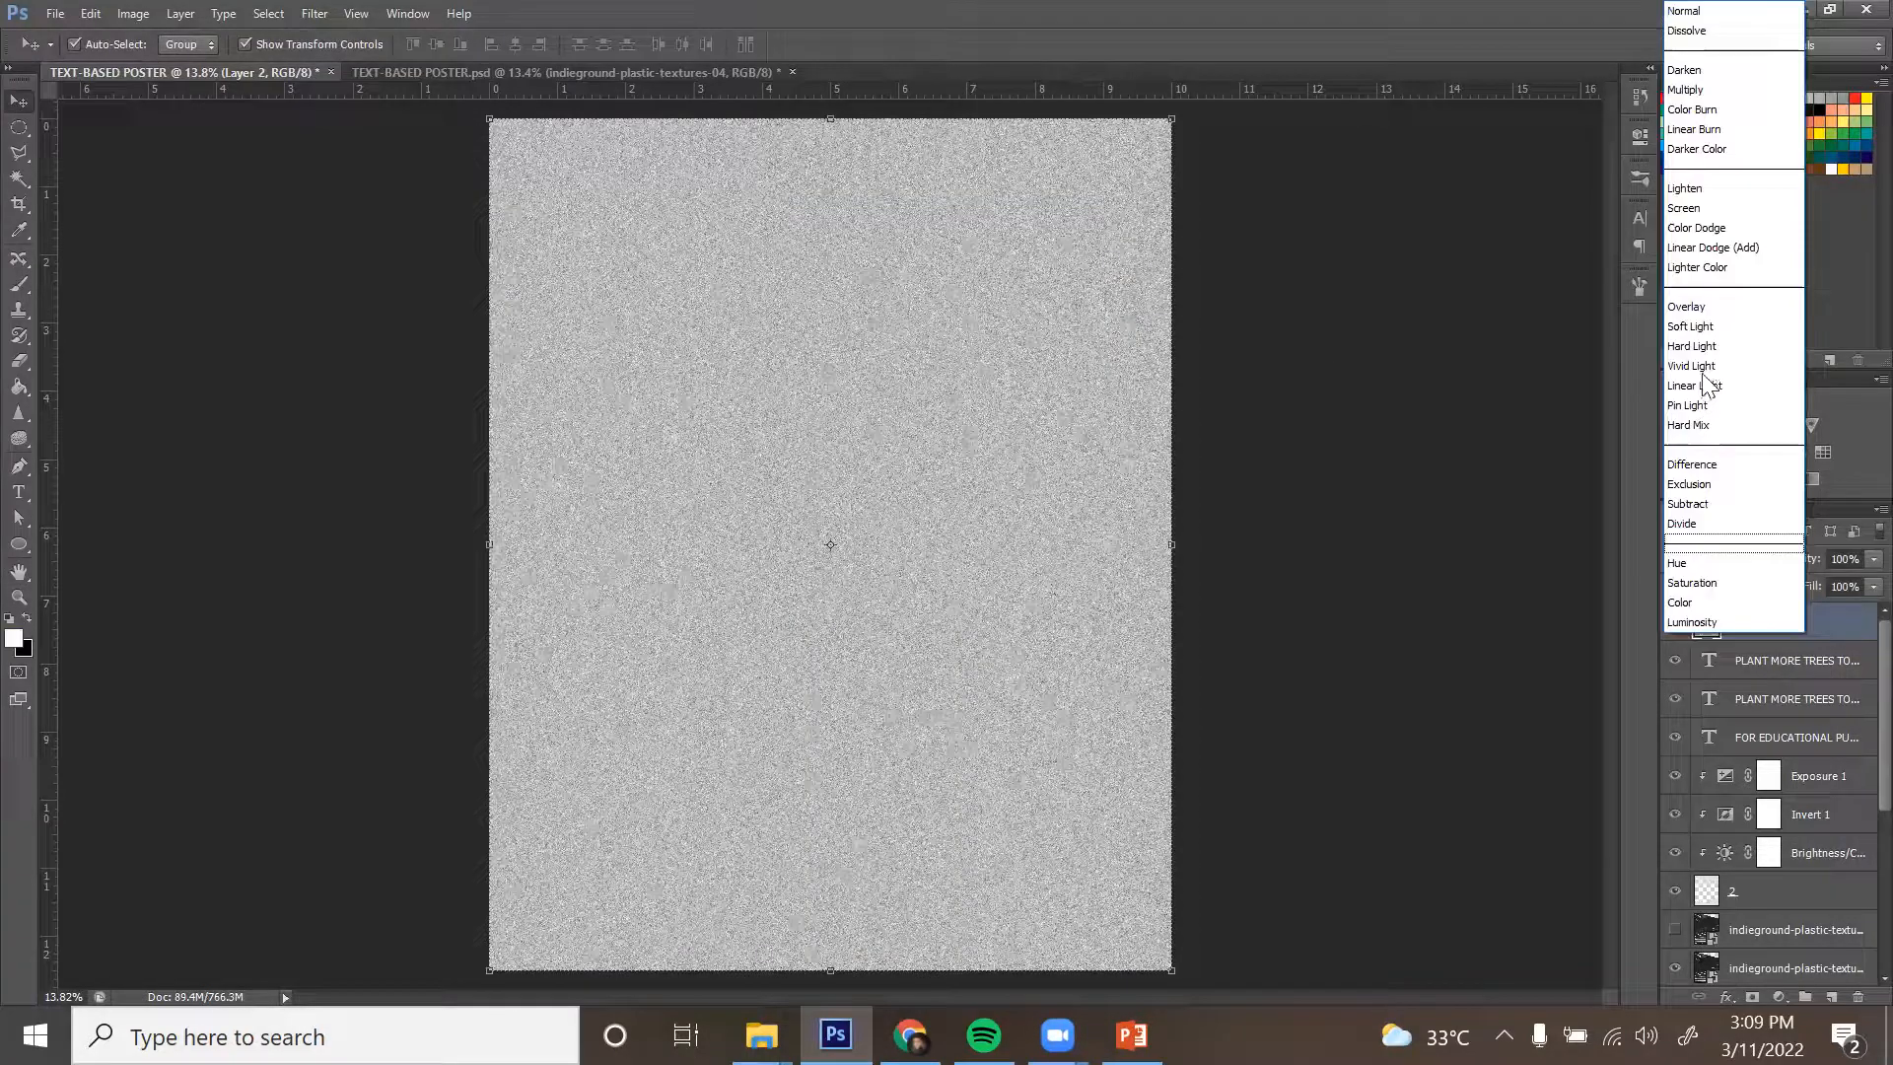
{"action": "left_click", "coordinate": [1703, 312]}
{"action": "left_click", "coordinate": [1849, 559]}
{"action": "left_click", "coordinate": [1849, 581]}
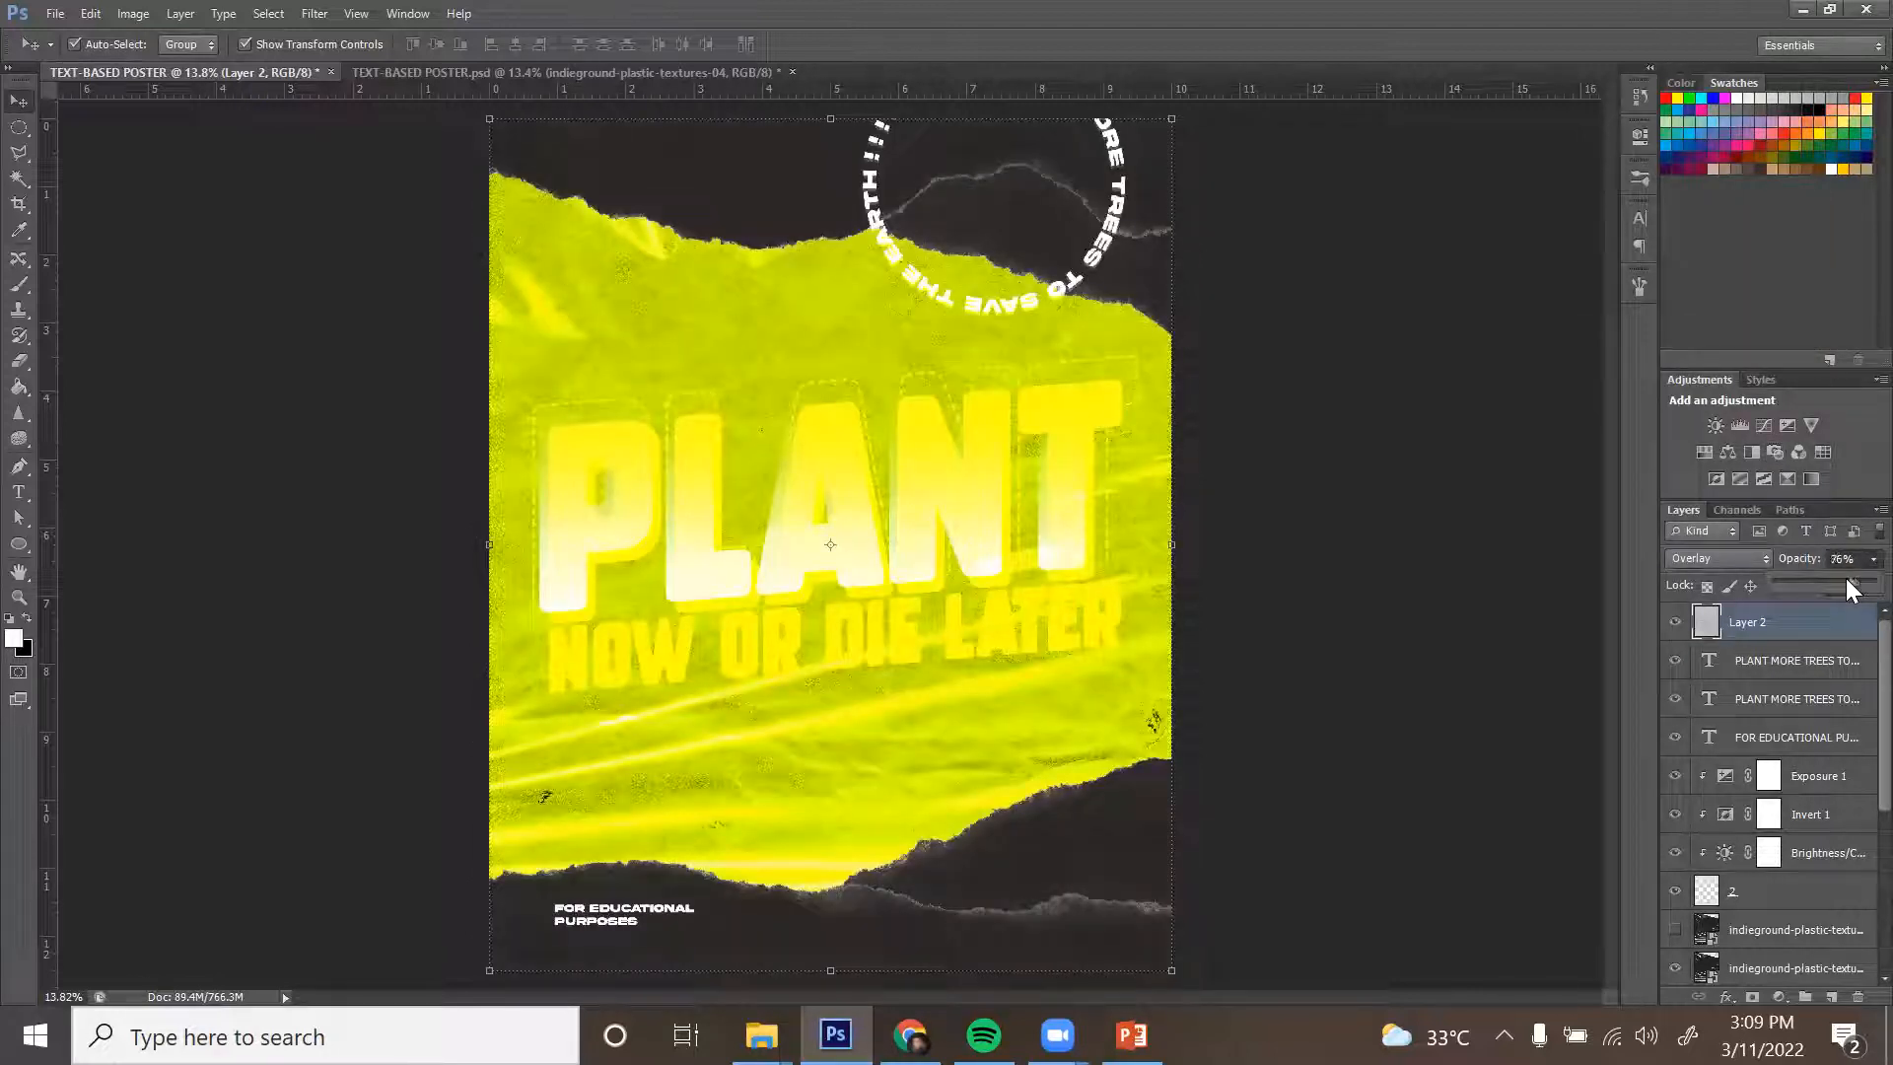
{"action": "left_click", "coordinate": [1307, 437]}
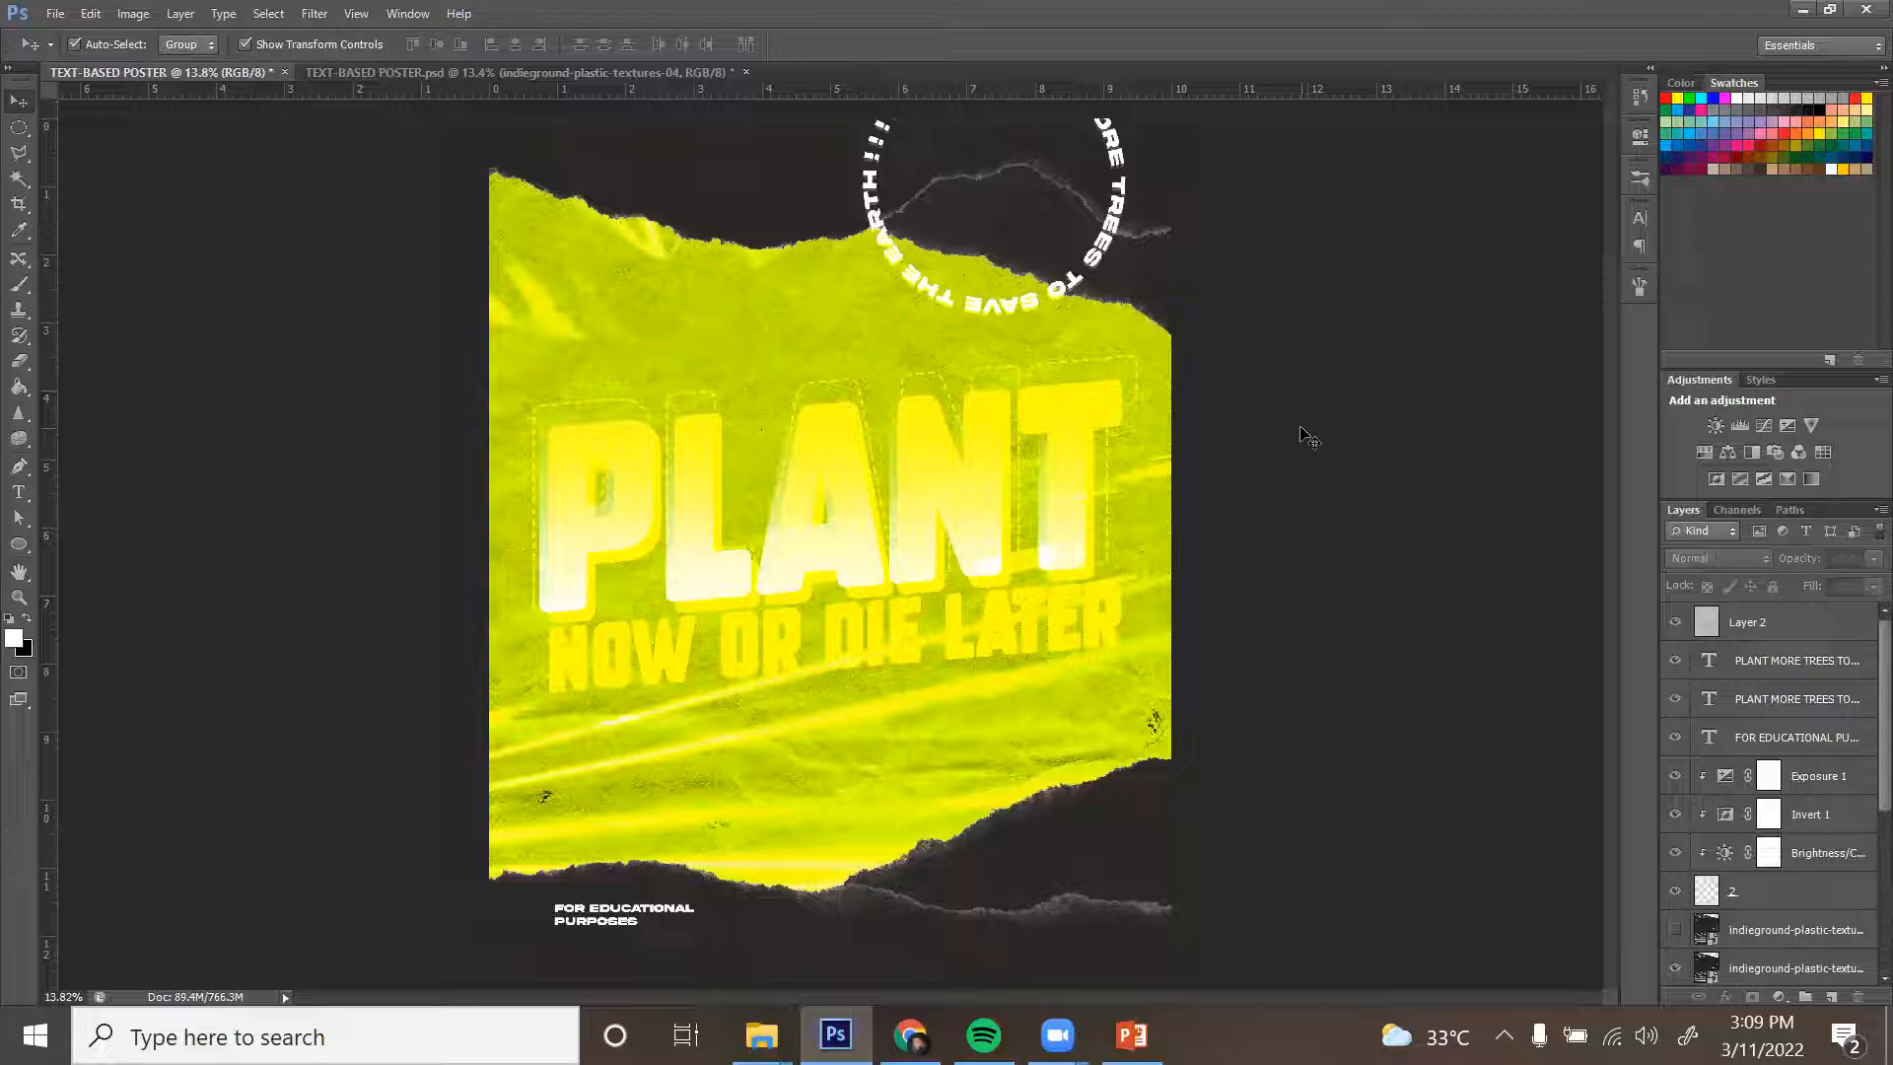
Add a new layer above the noise layer and fill it with dark red.
{"action": "left_click", "coordinate": [1785, 623]}
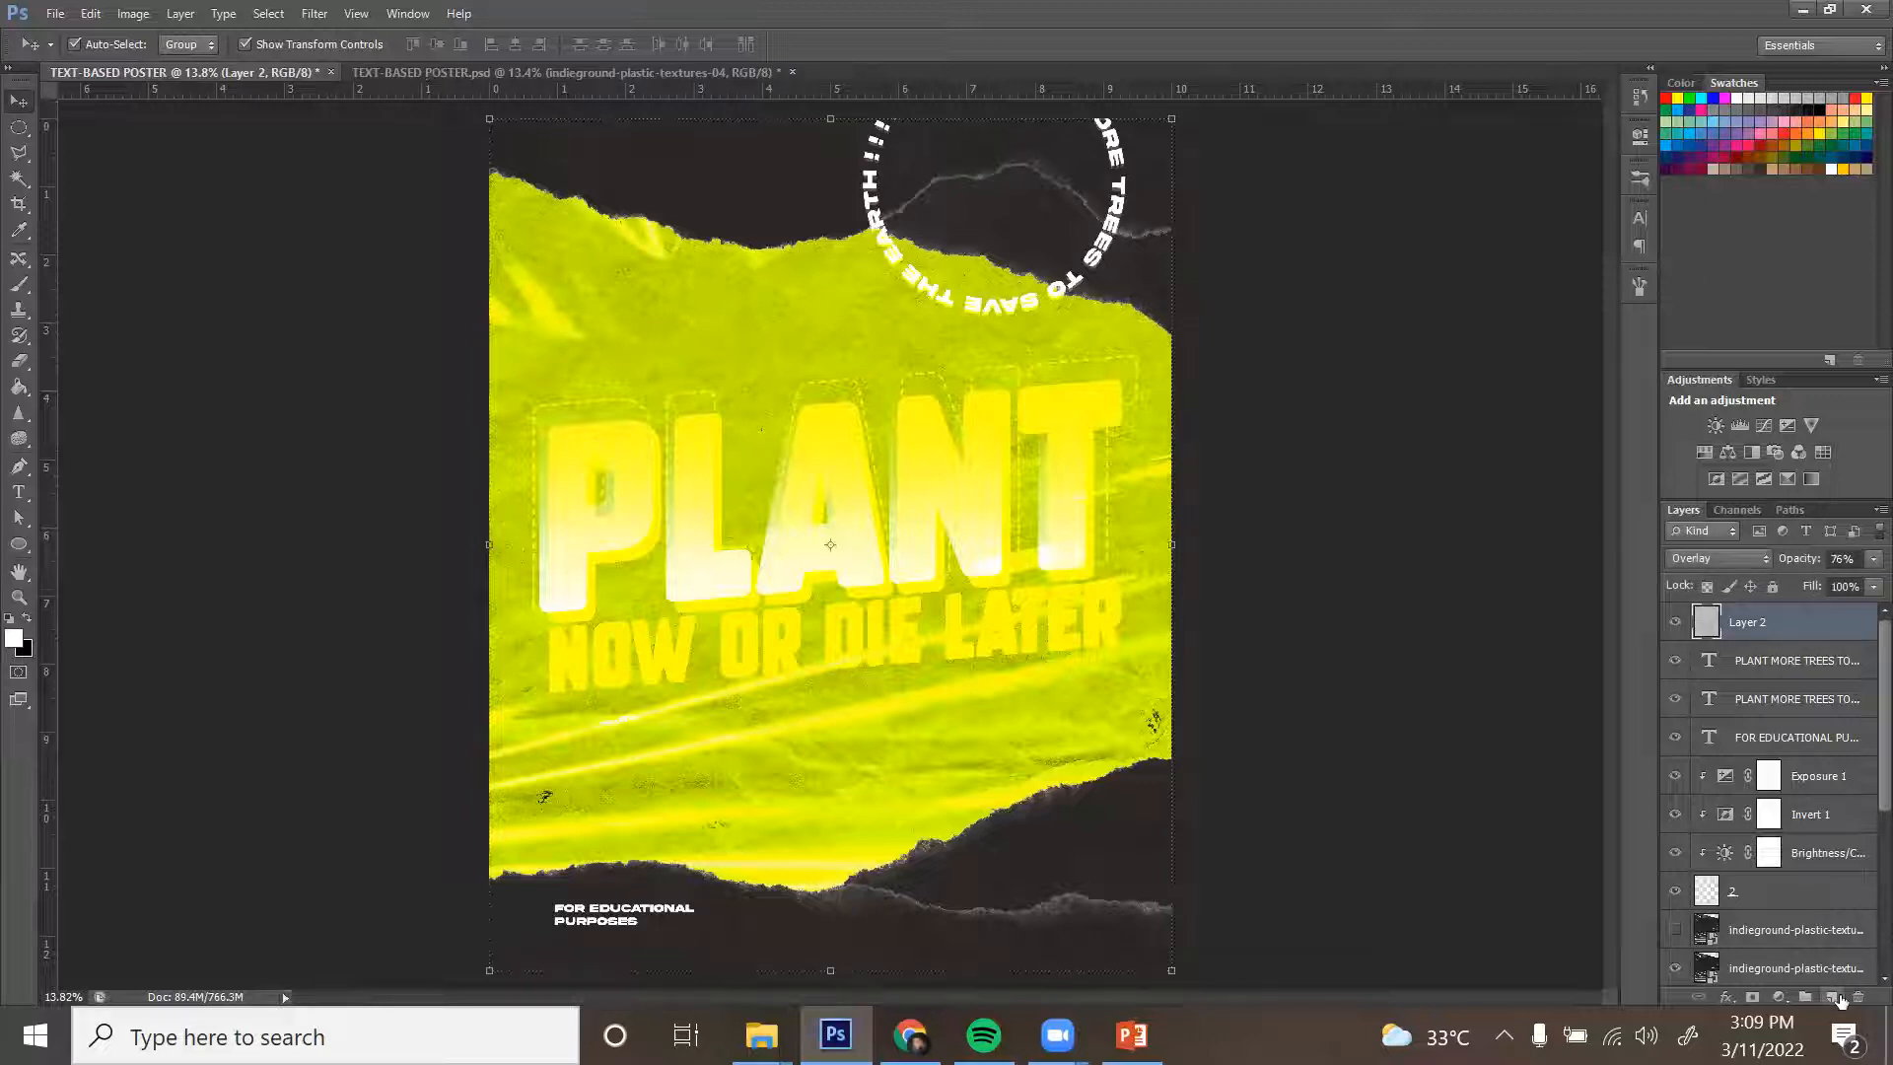
{"action": "left_click", "coordinate": [1833, 998]}
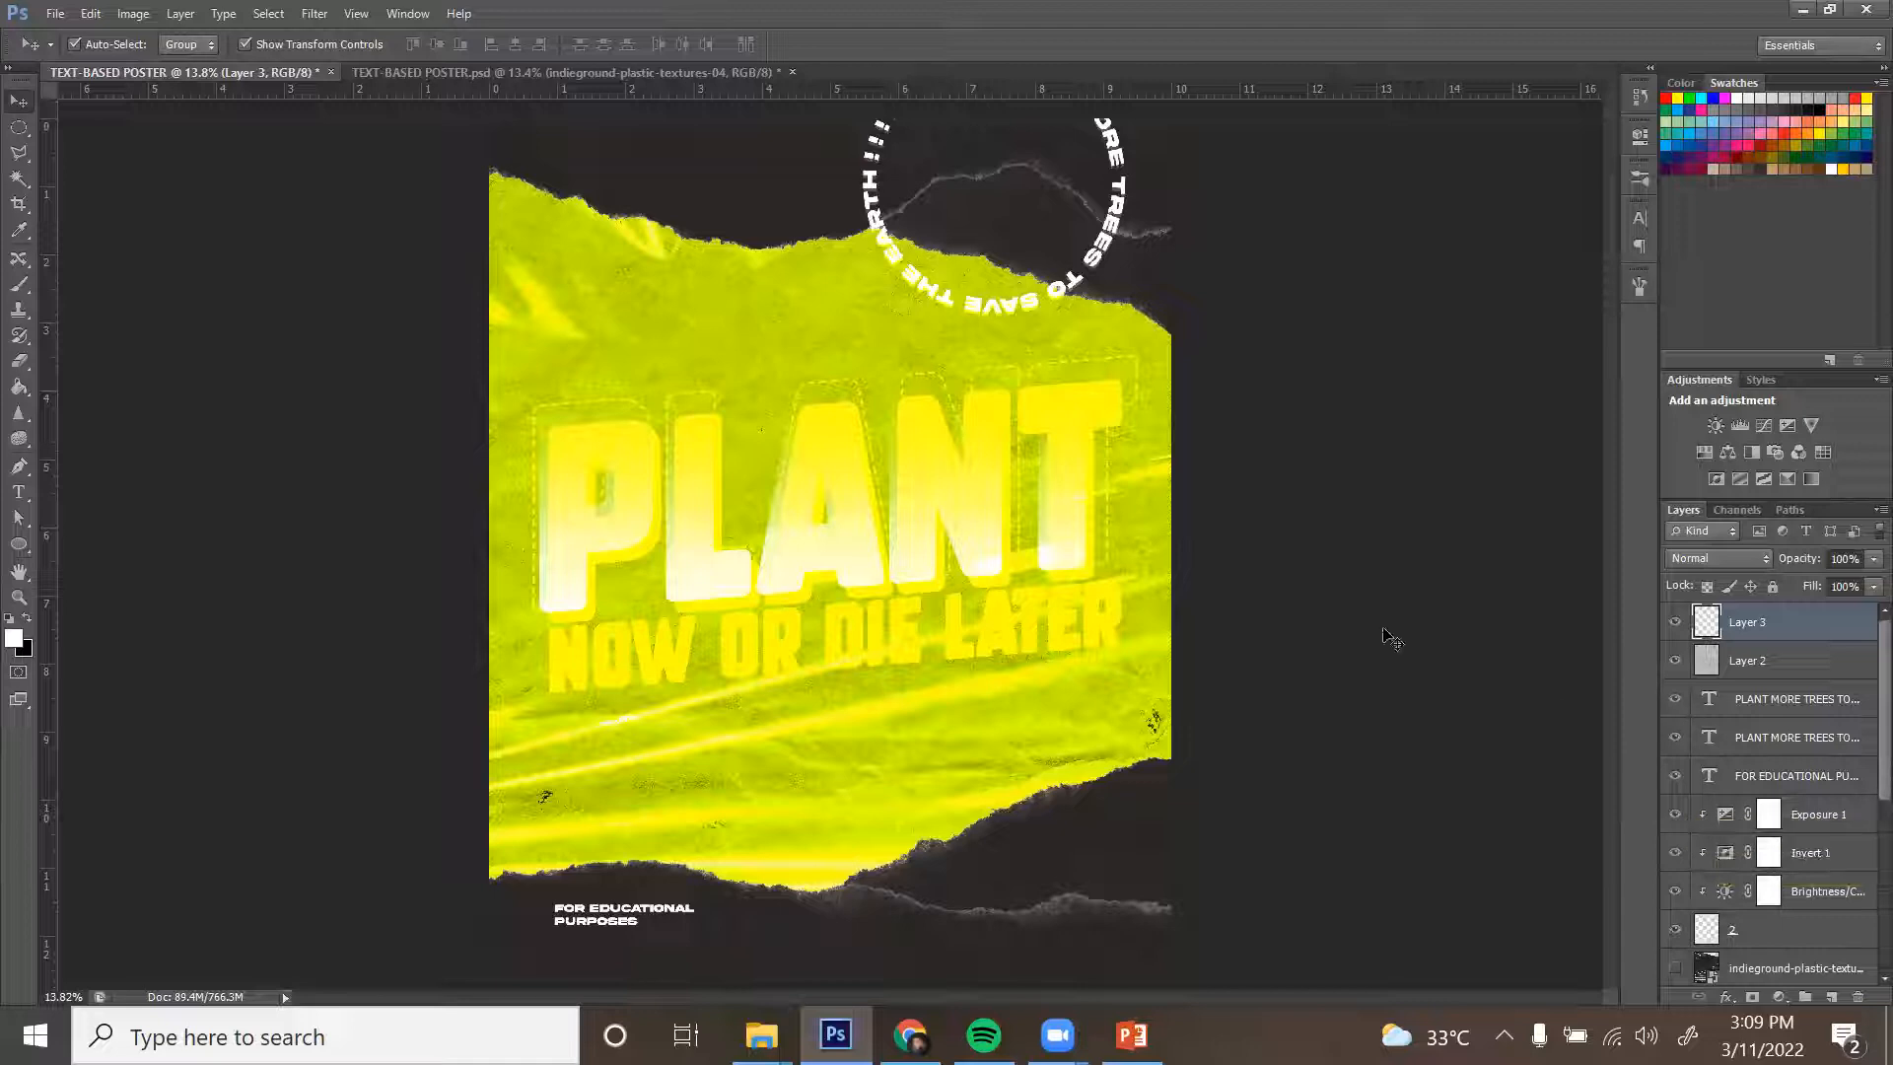
{"action": "key", "text": "g"}
{"action": "left_click", "coordinate": [1760, 145]}
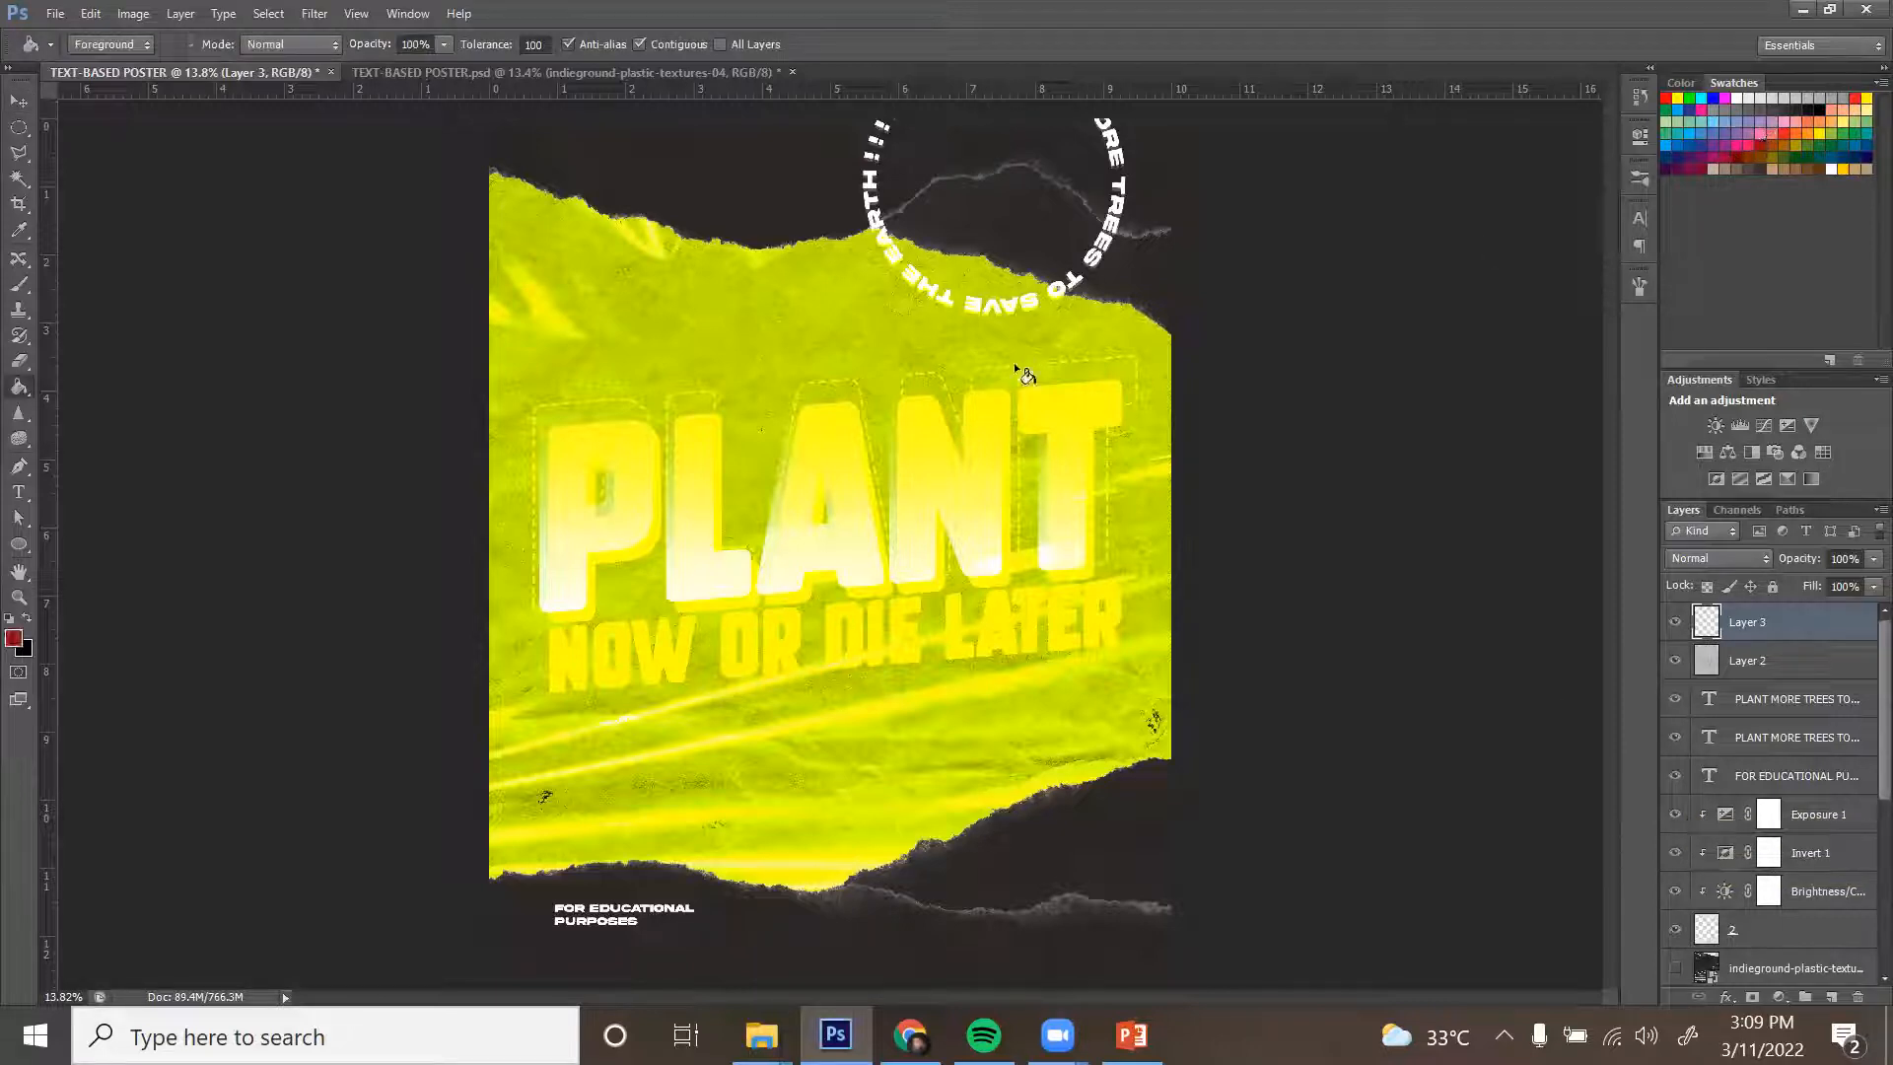
{"action": "left_click", "coordinate": [1069, 380]}
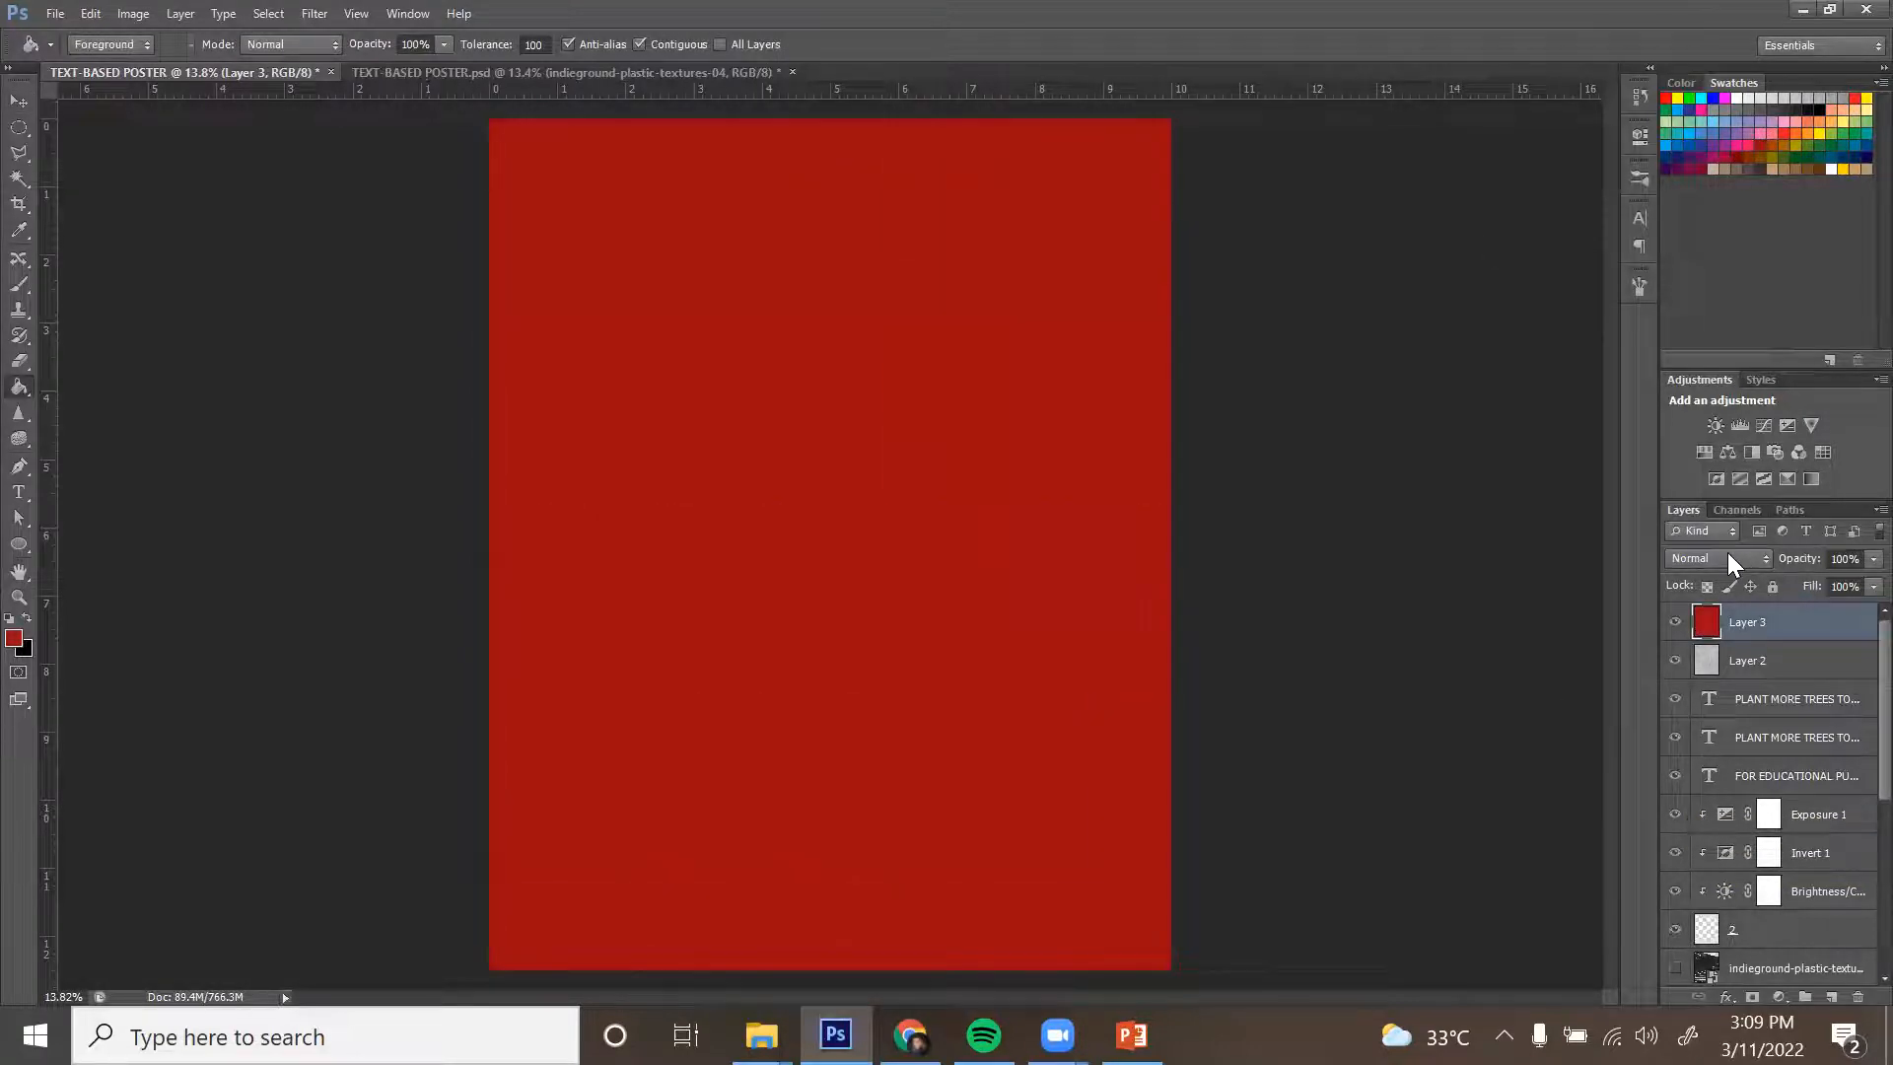
Try the Color and Color Dodge blend modes on the red layer.
{"action": "left_click", "coordinate": [1727, 555]}
{"action": "left_click", "coordinate": [1712, 595]}
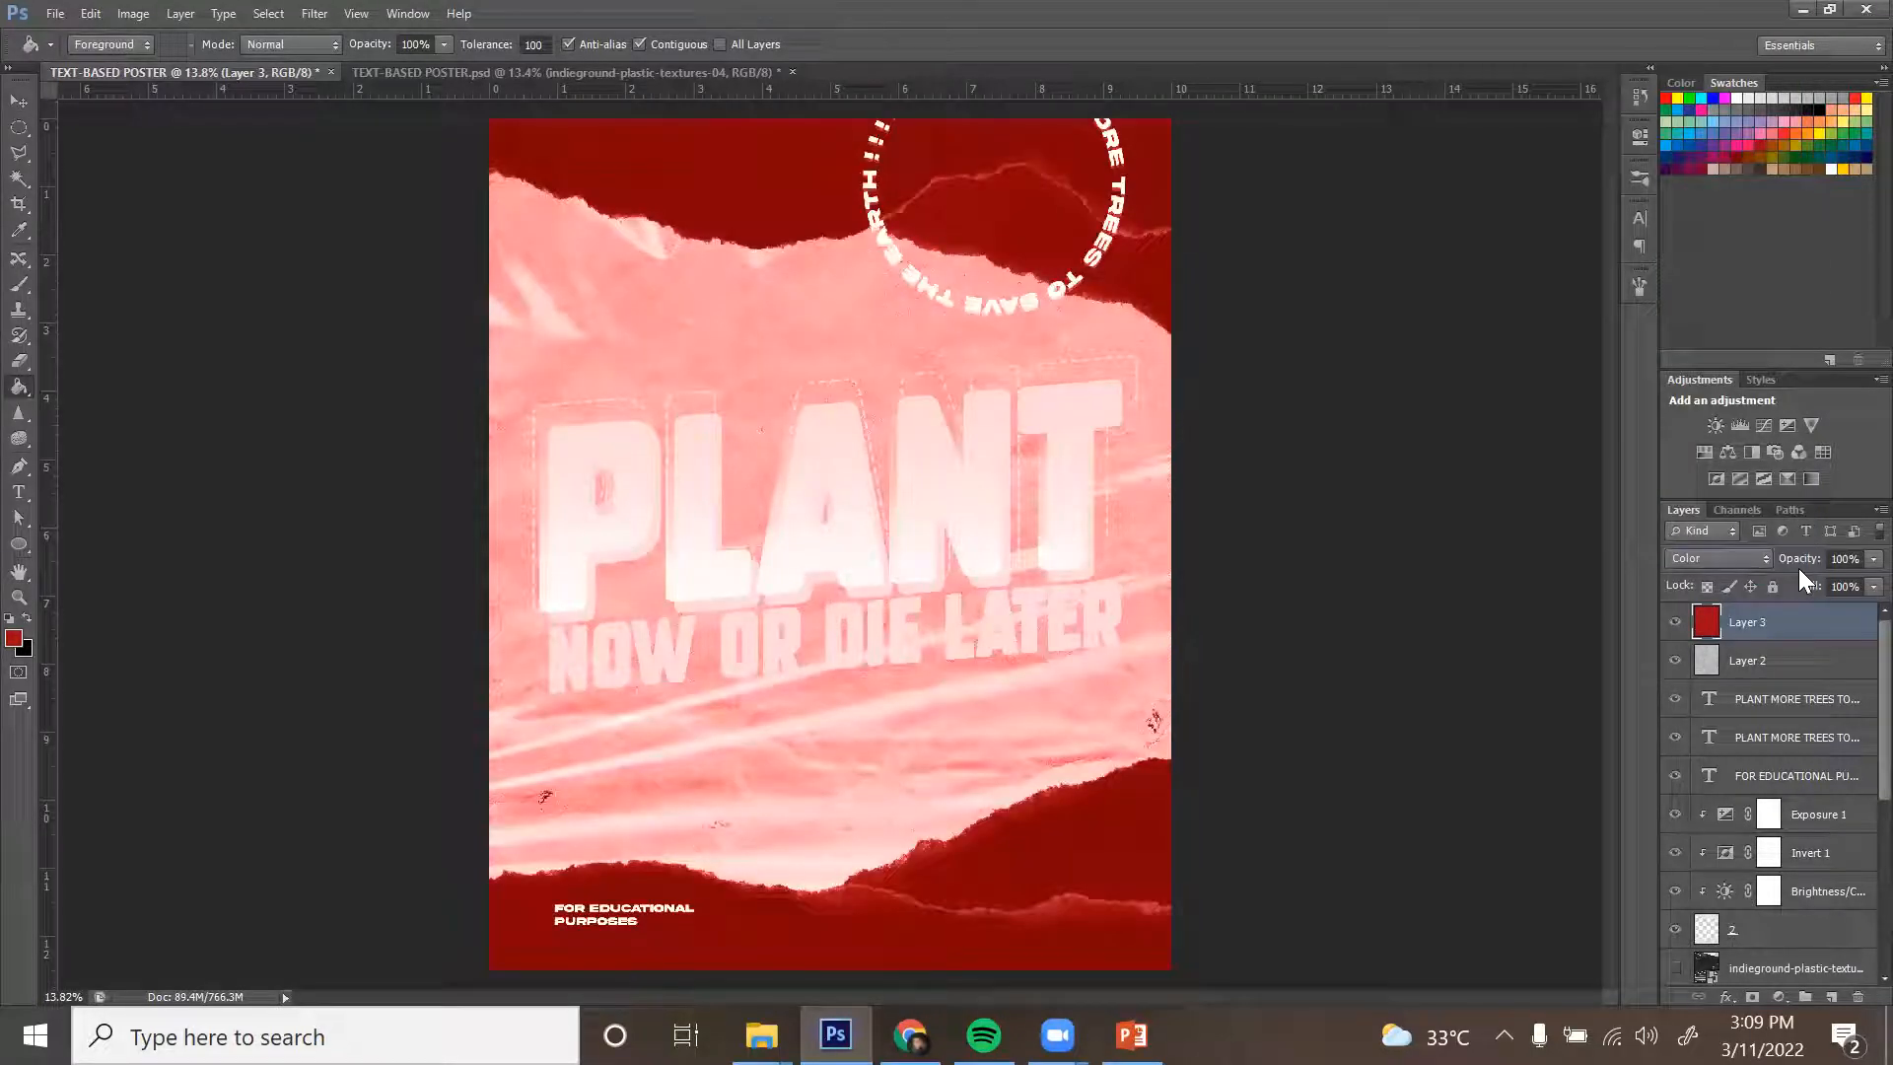
{"action": "left_click", "coordinate": [1750, 555]}
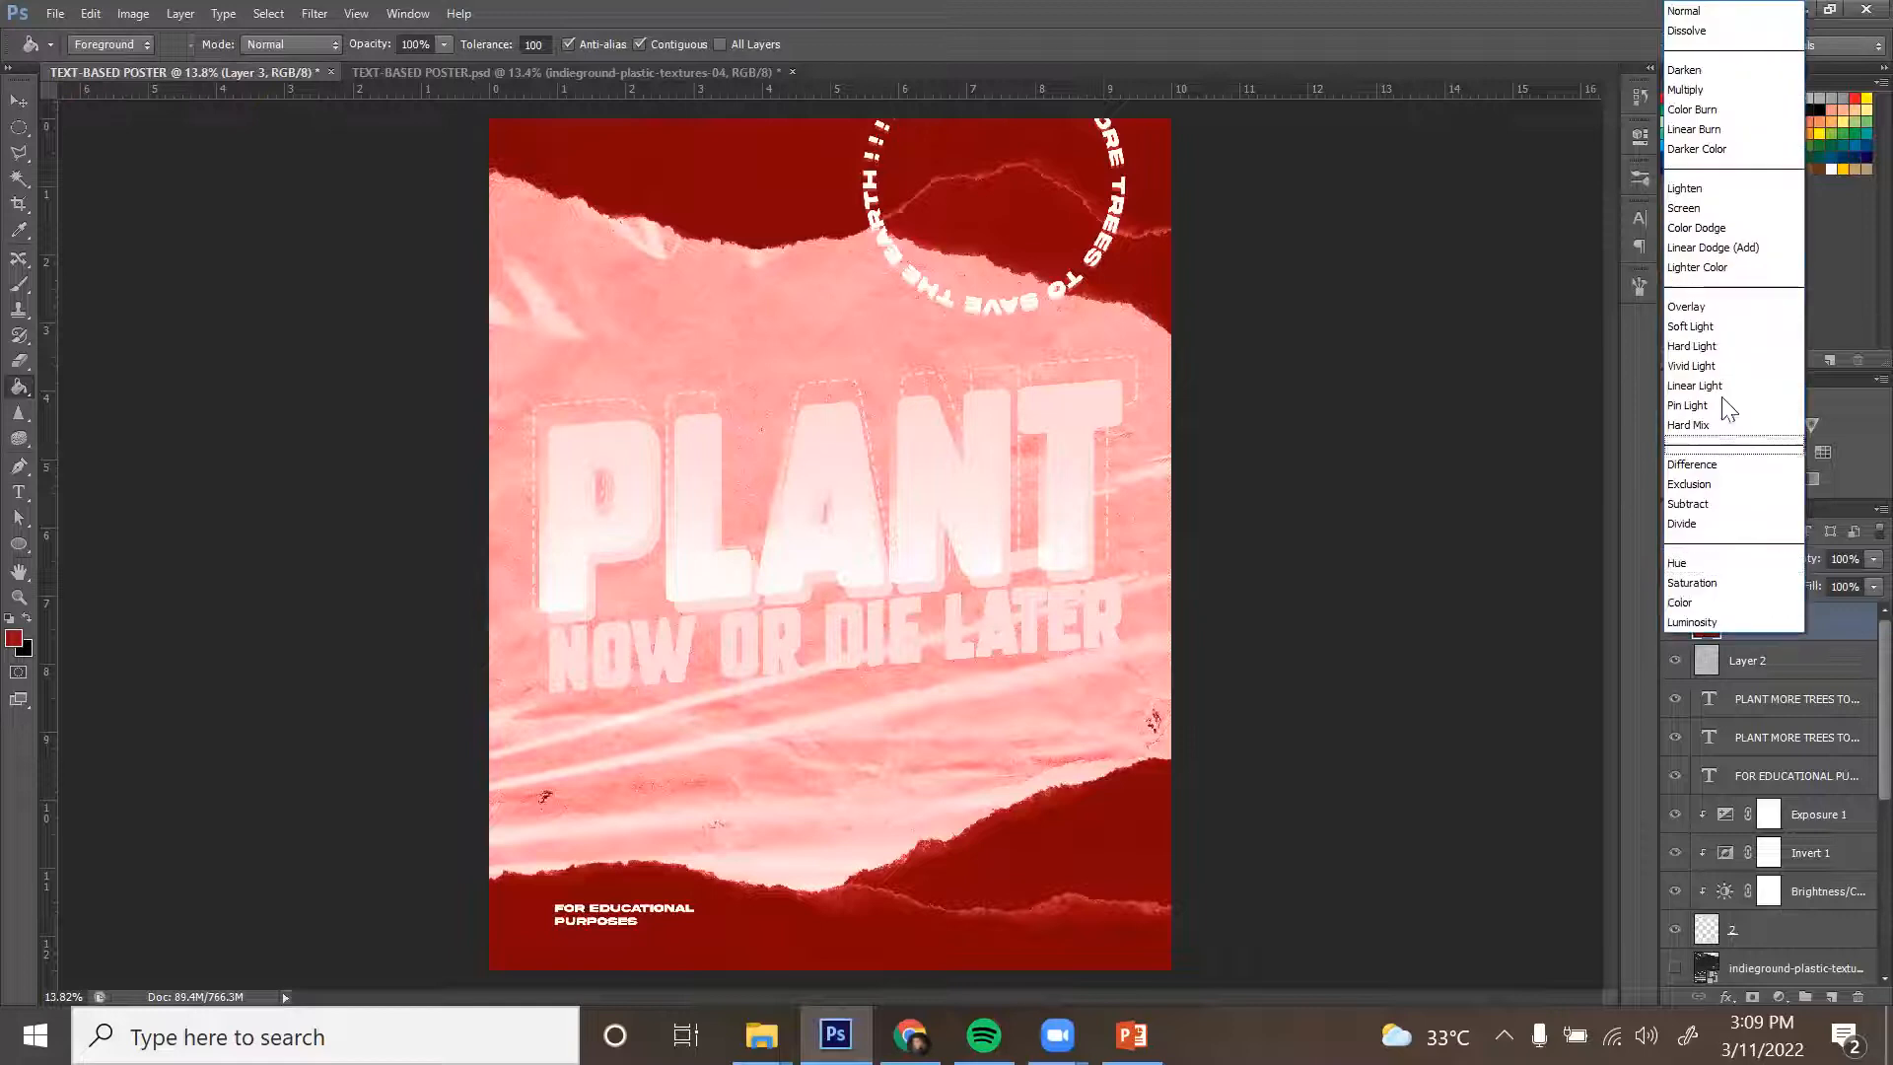
{"action": "left_click", "coordinate": [1709, 240]}
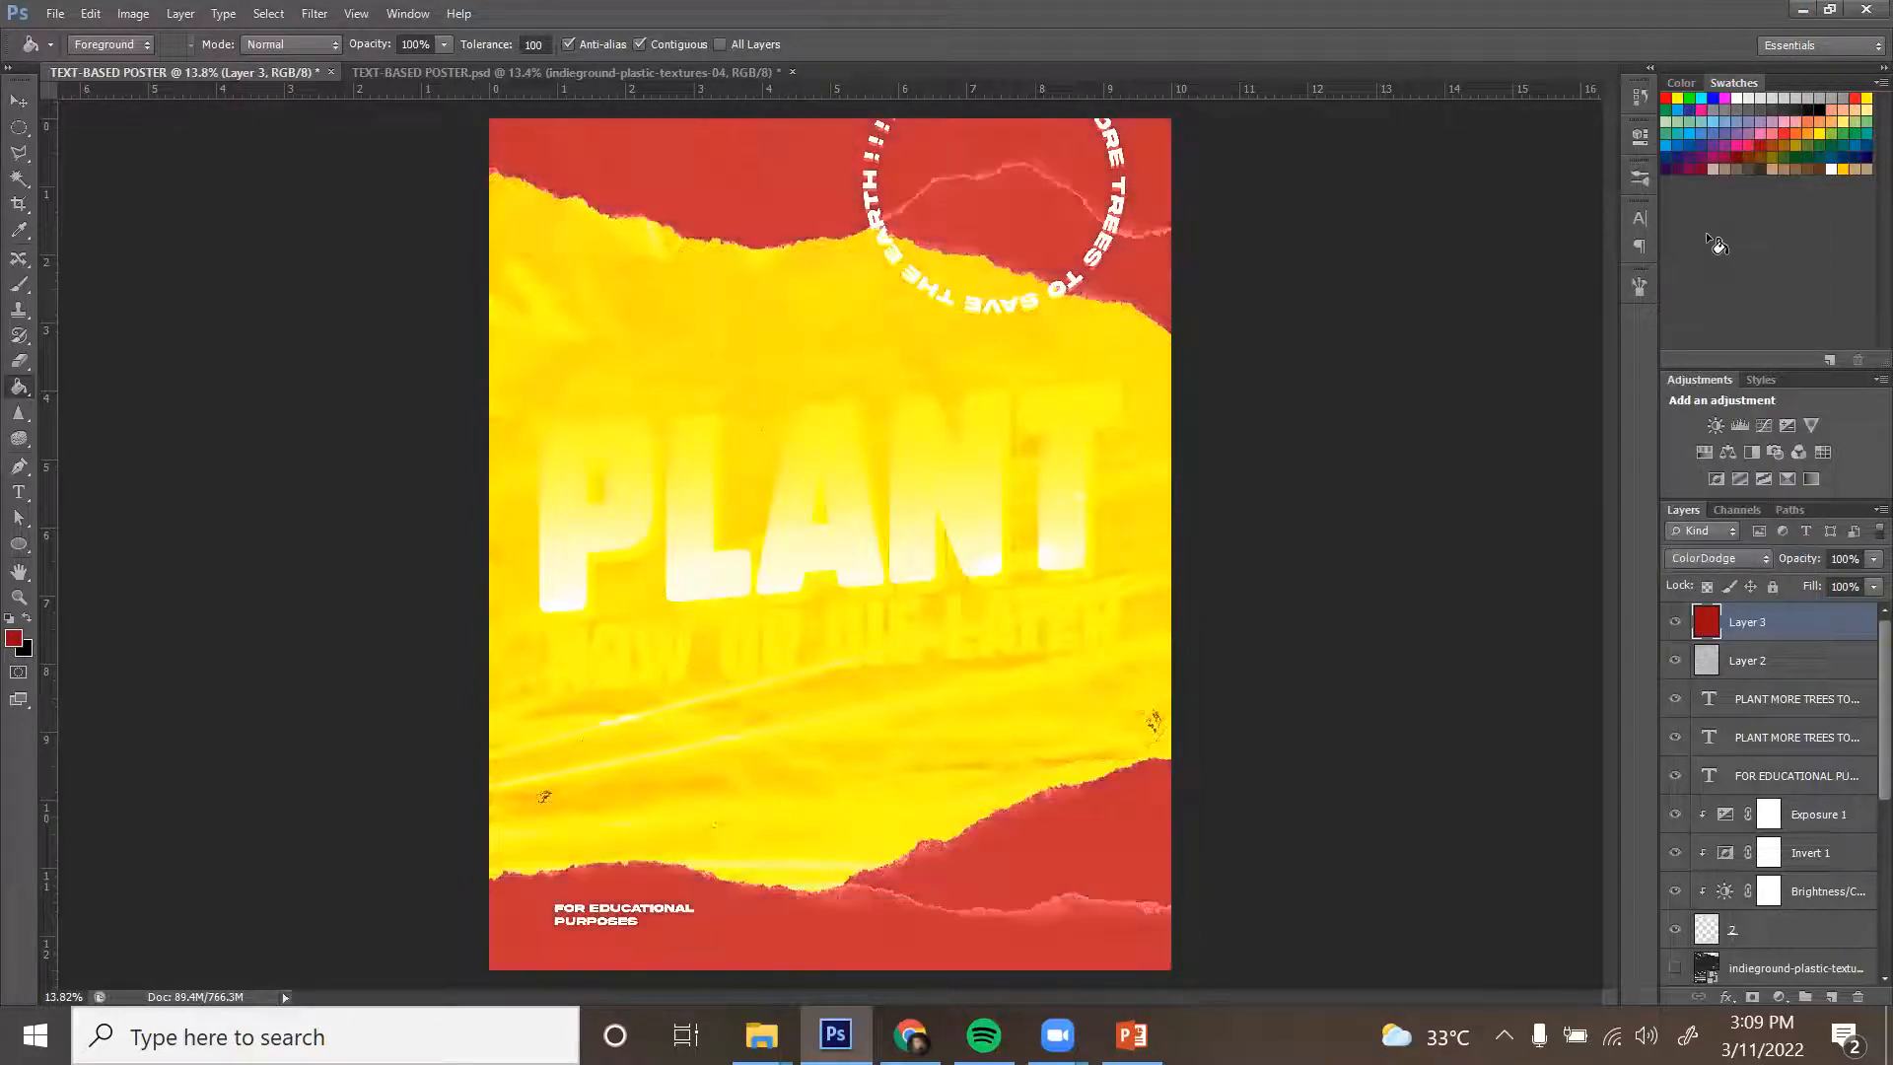
Cycle the red layer's blend mode through the alternatives to Soft Light, and hide the layer.
{"action": "key", "text": "Up"}
{"action": "key", "text": "Up"}
{"action": "key", "text": "Down"}
{"action": "key", "text": "Down"}
{"action": "key", "text": "Down"}
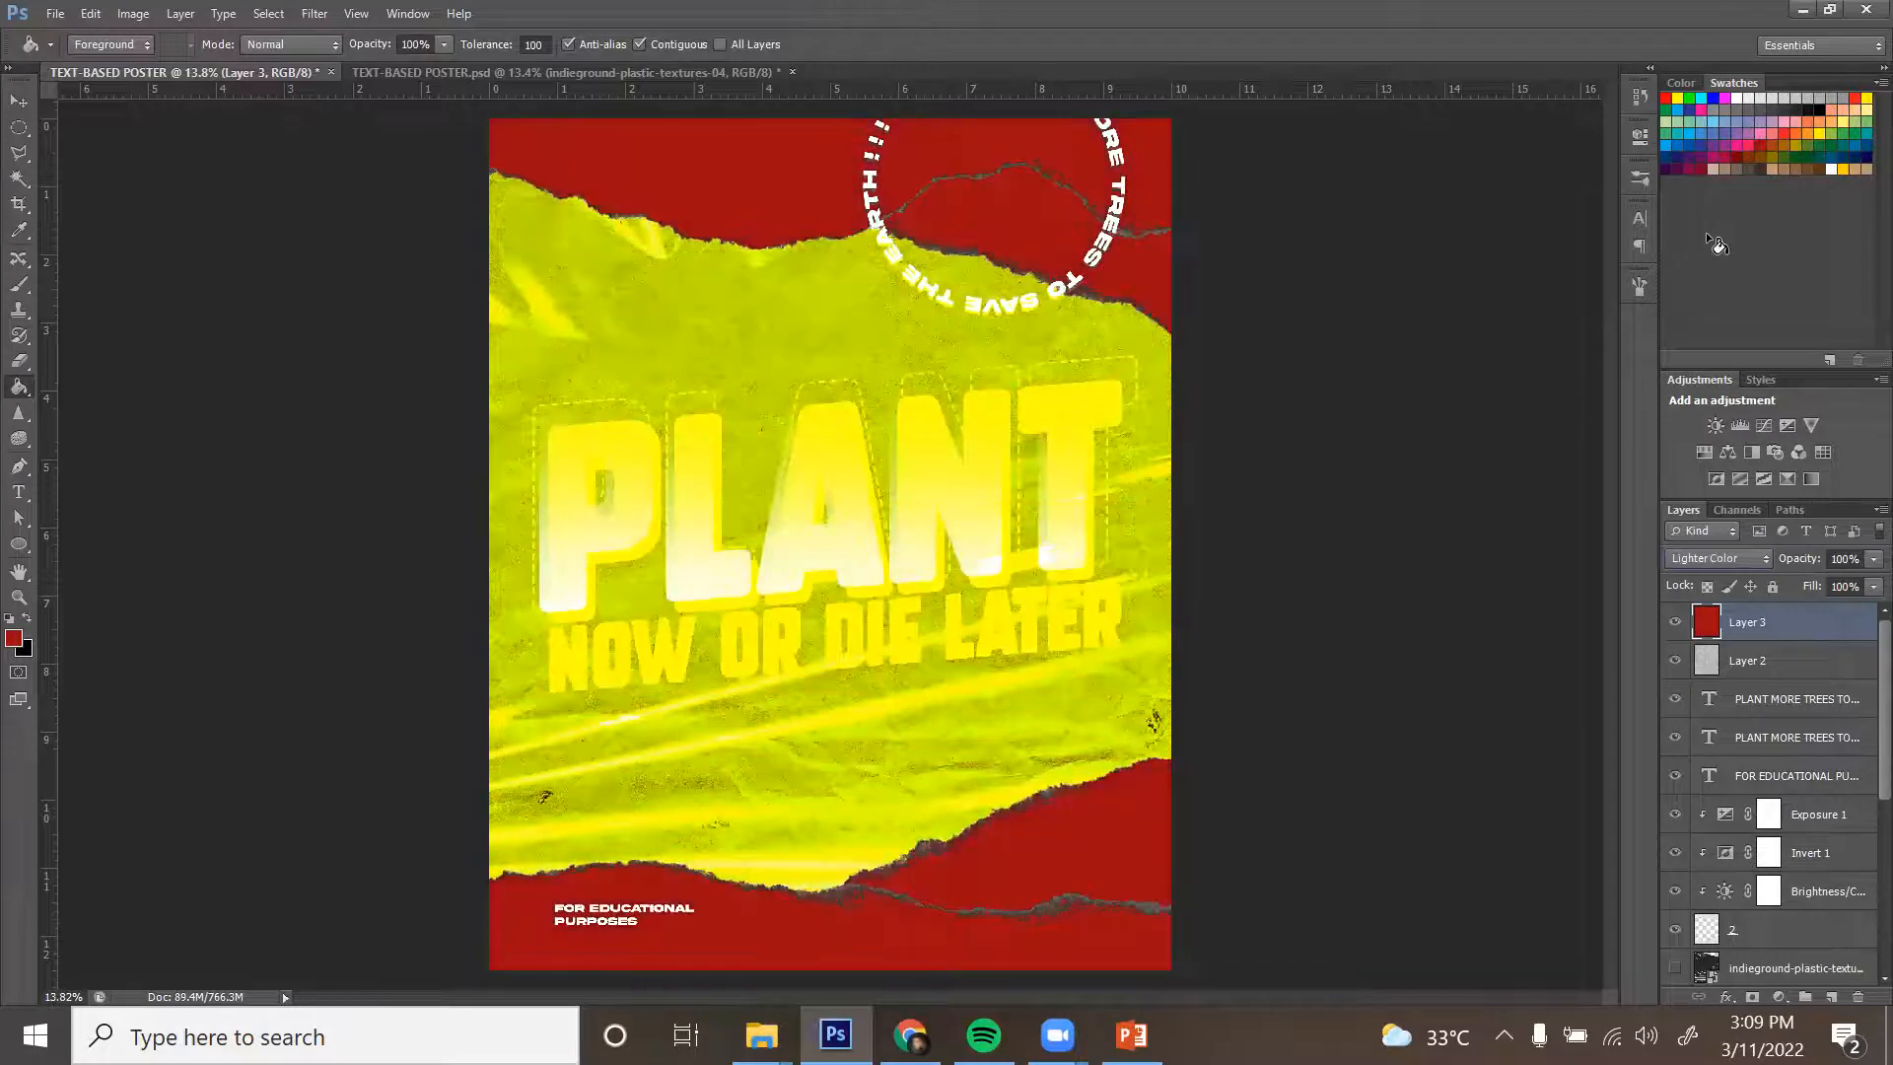
{"action": "key", "text": "Down"}
{"action": "key", "text": "Down"}
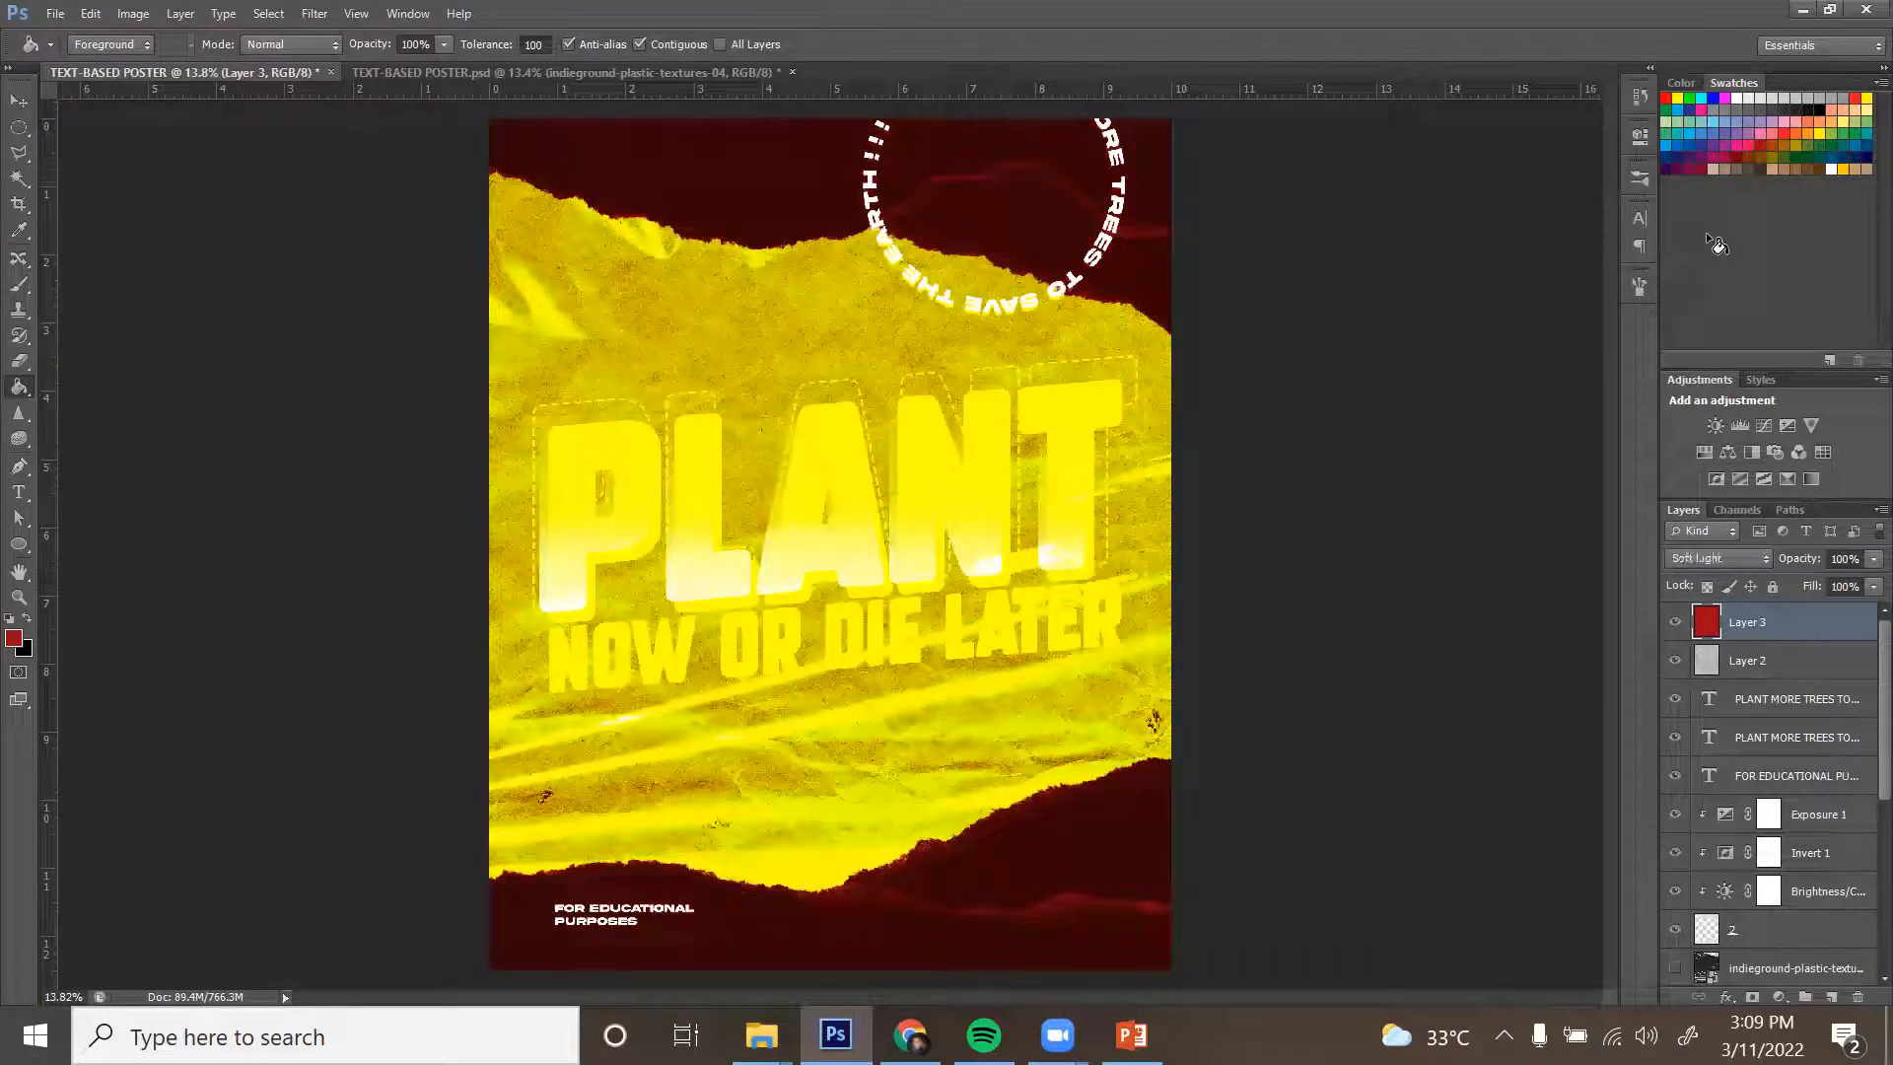
{"action": "left_click", "coordinate": [1675, 622]}
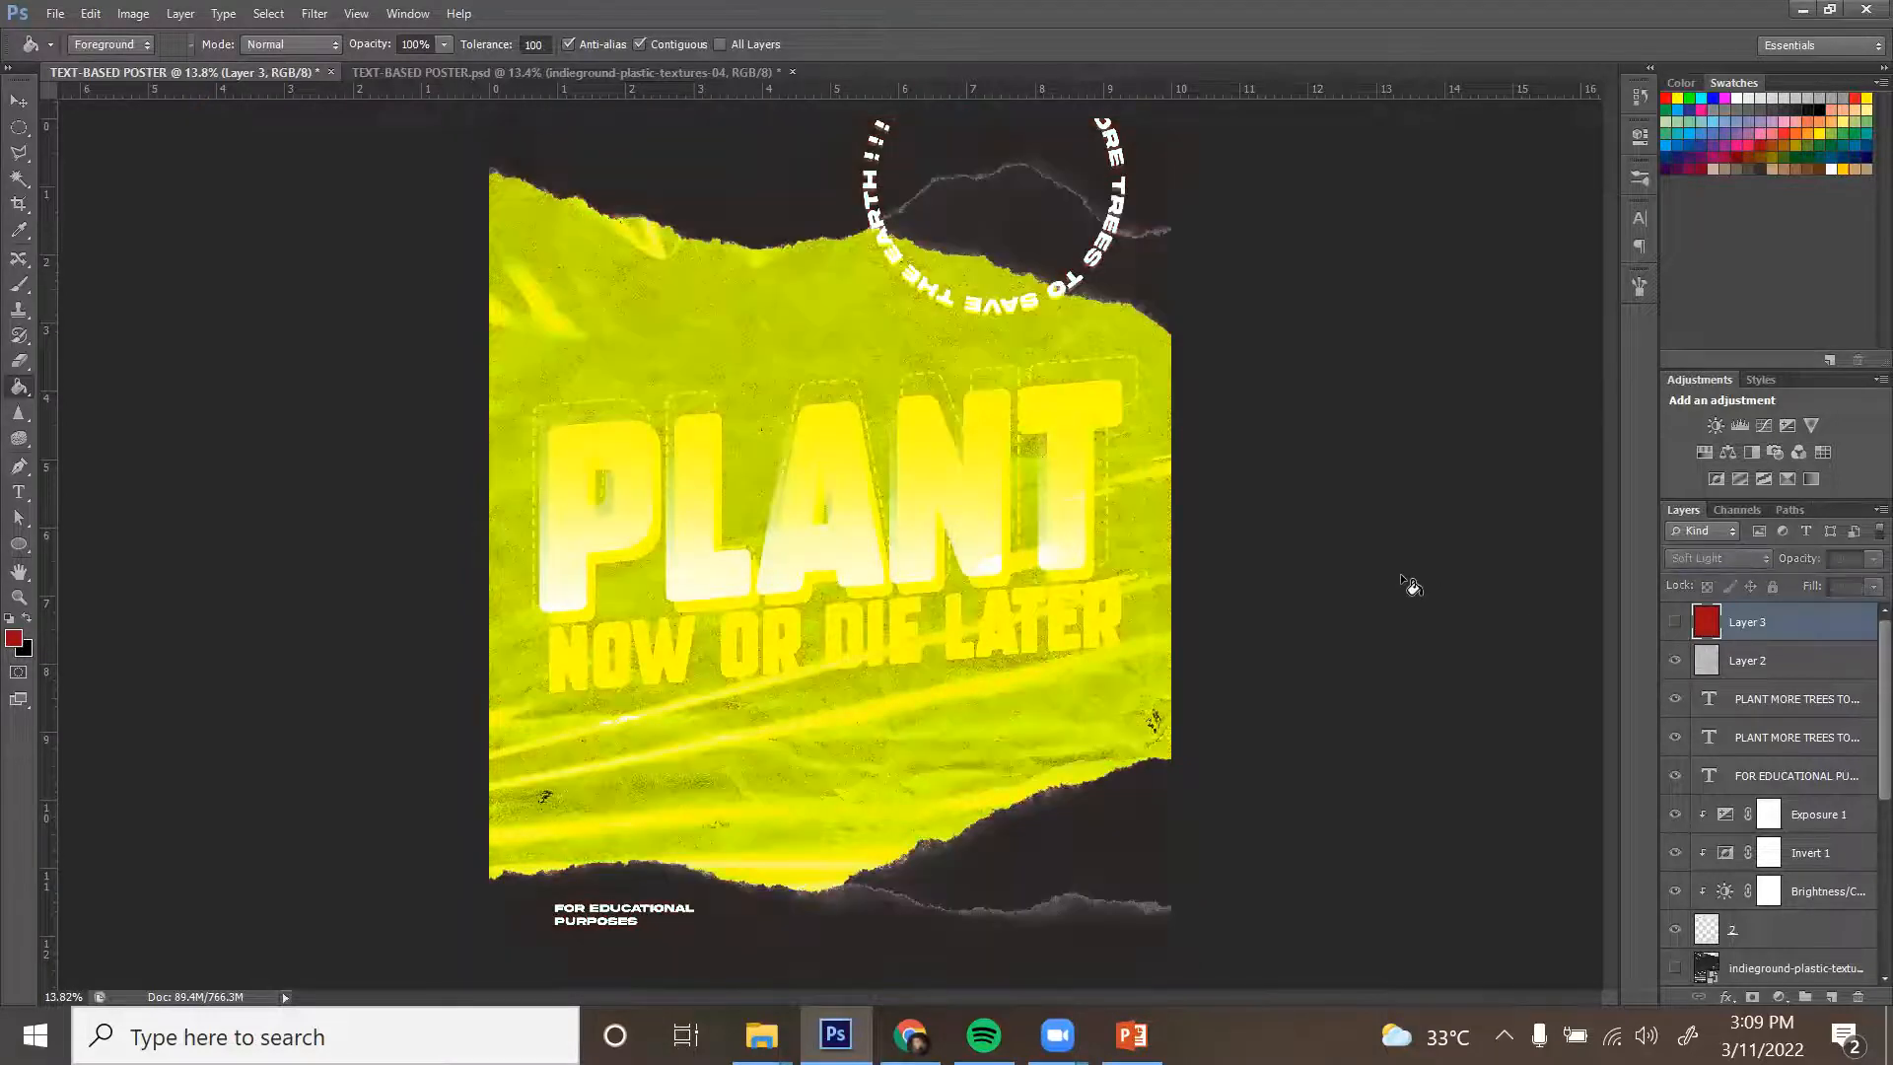
{"action": "left_click", "coordinate": [18, 102]}
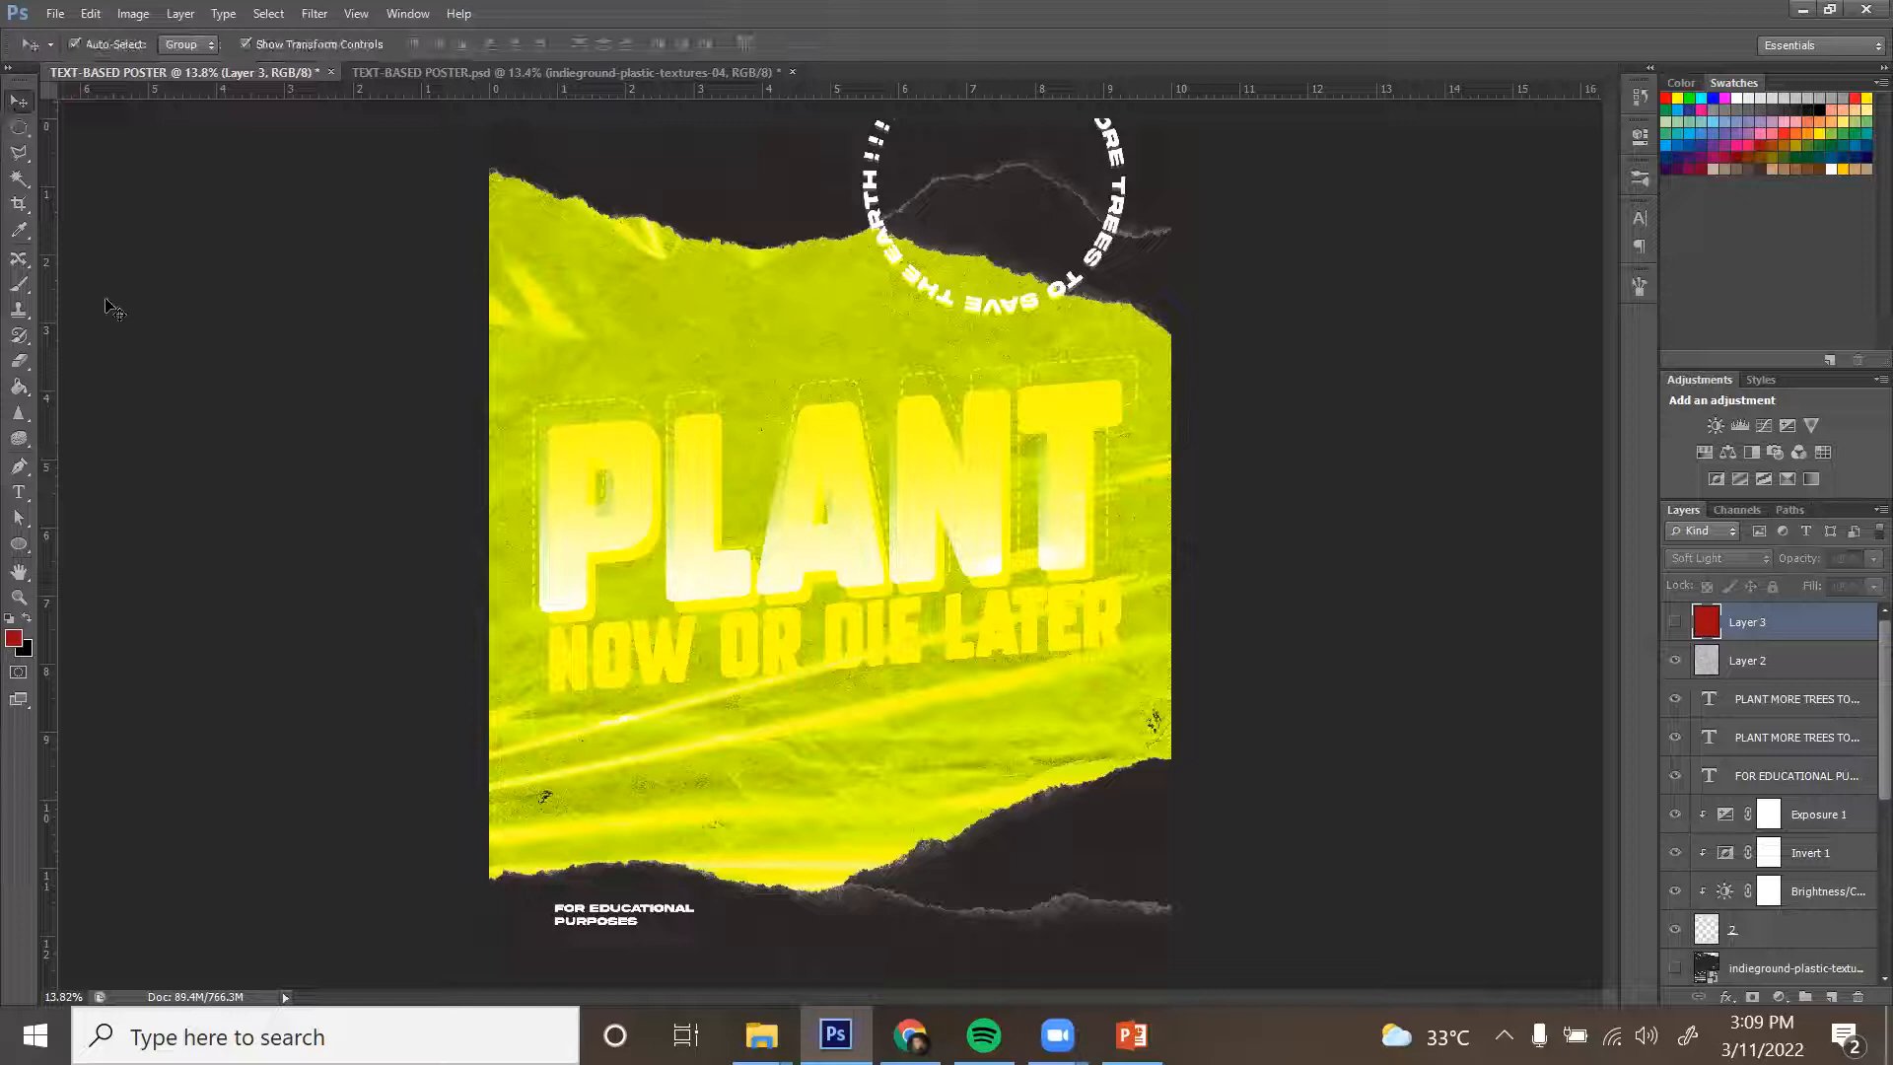